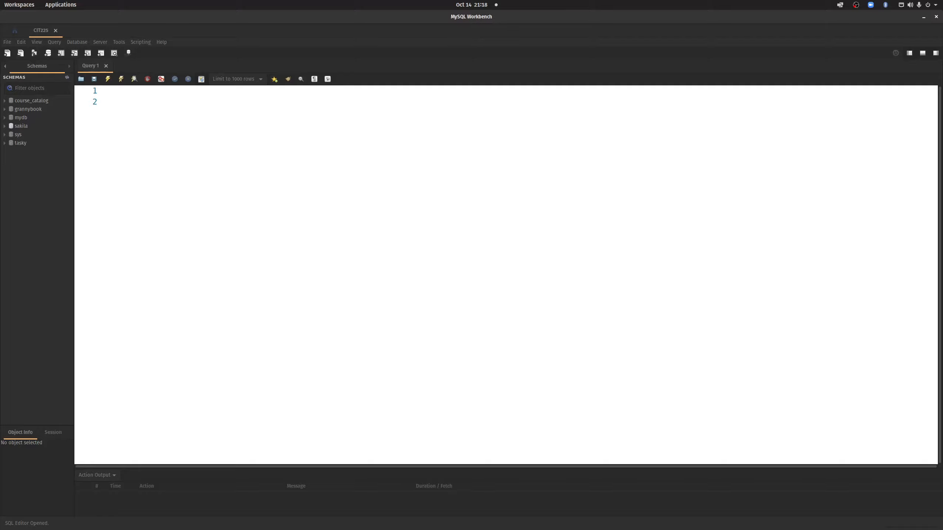
Step: Create a new database model and add an EER diagram to it
left_click(7, 42)
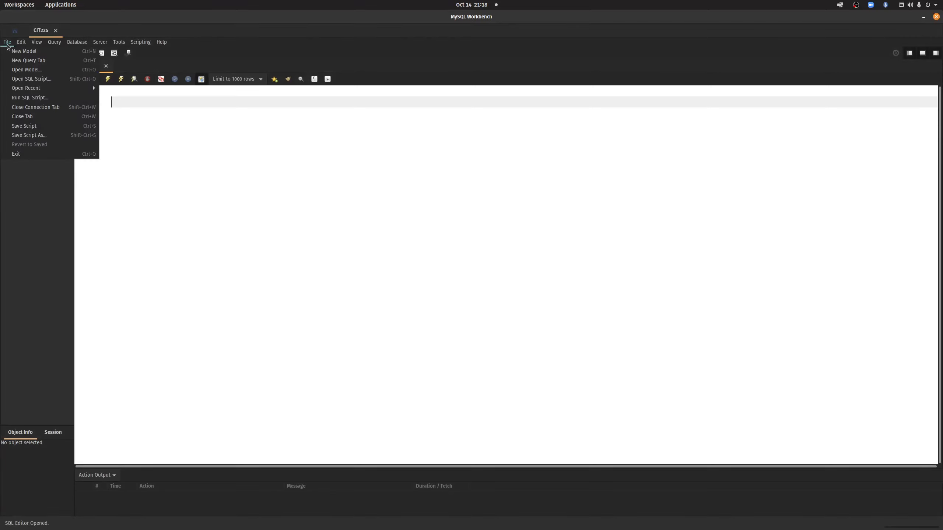
left_click(14, 52)
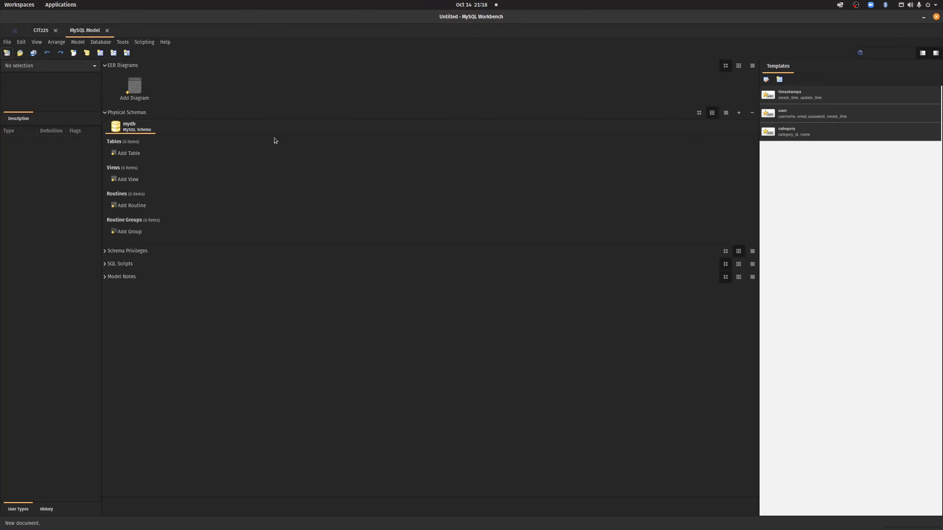
double_click(135, 87)
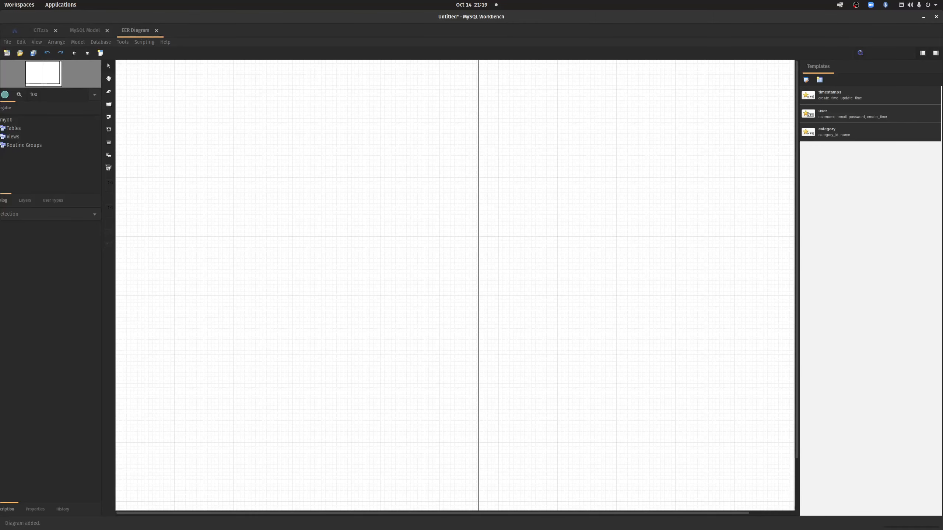
Step: Place a new table in the upper part of the diagram canvas and name it product
left_click(108, 142)
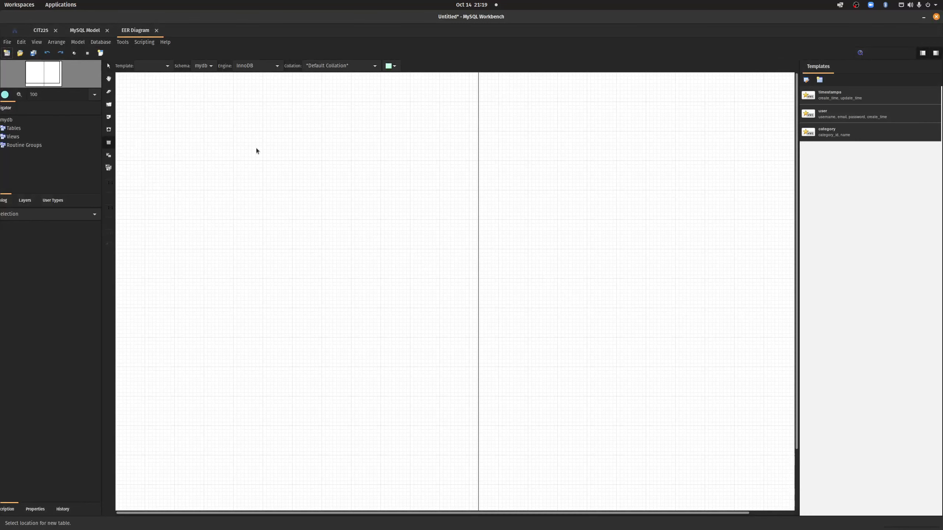
left_click(255, 149)
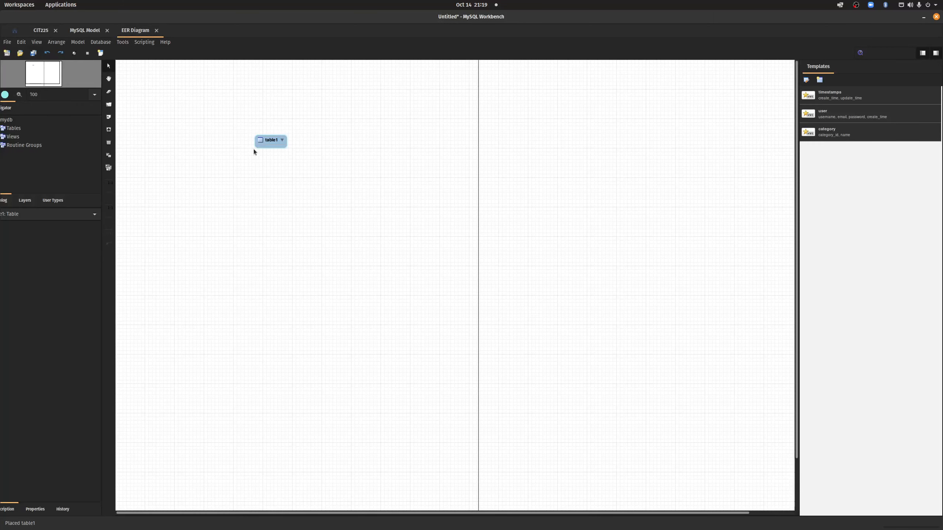
double_click(283, 146)
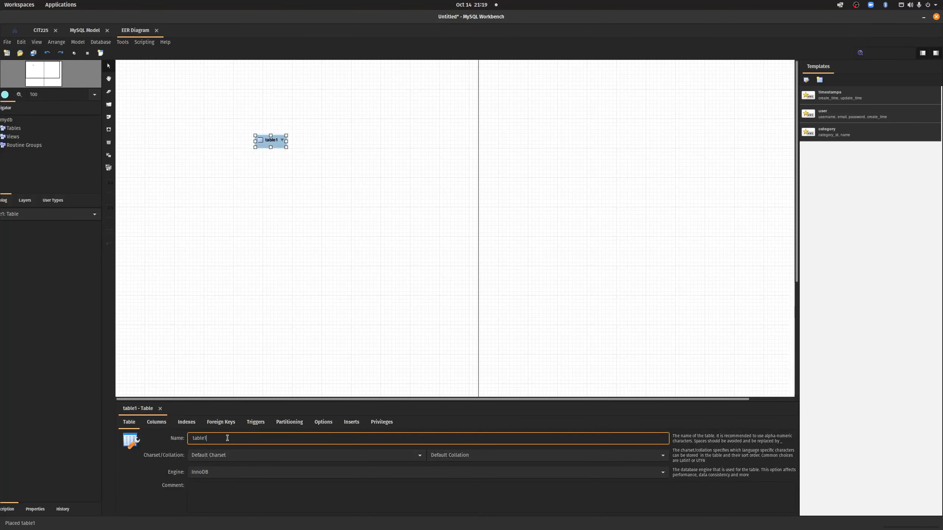
type("product")
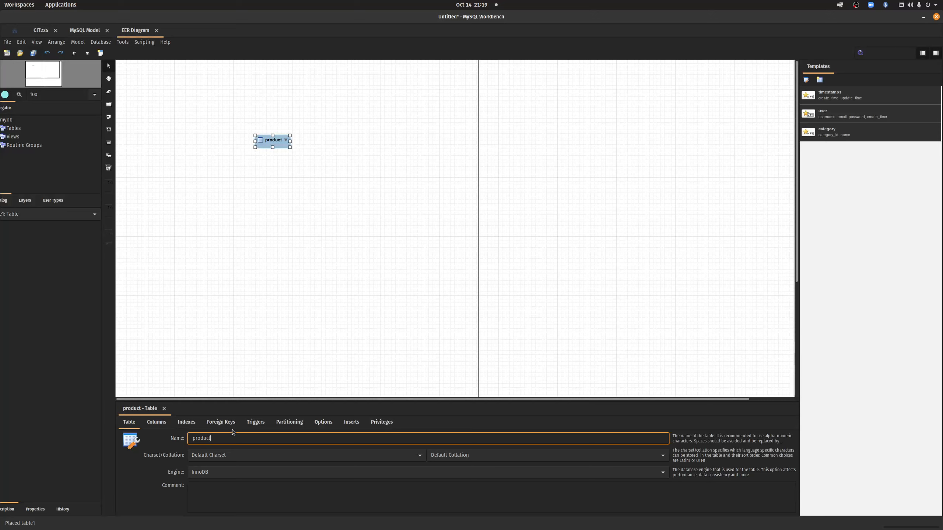
Step: Add an INT column product_id to the product table as a not-null, auto-incrementing primary key
left_click(156, 422)
left_click(137, 442)
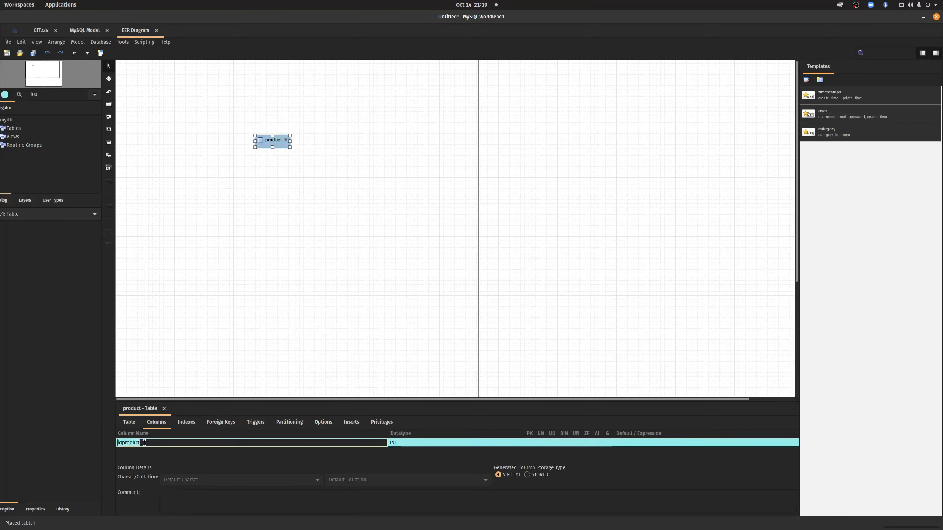
type("produc")
left_click(530, 442)
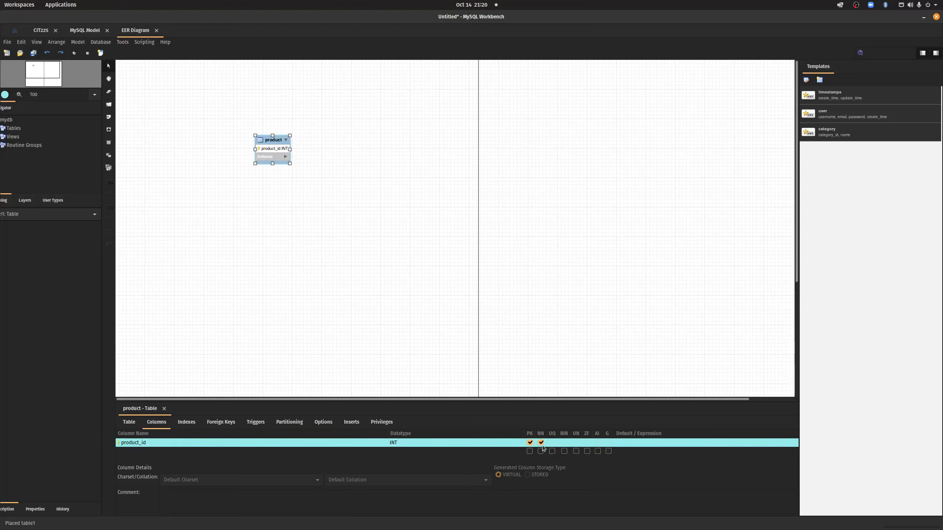
left_click(598, 443)
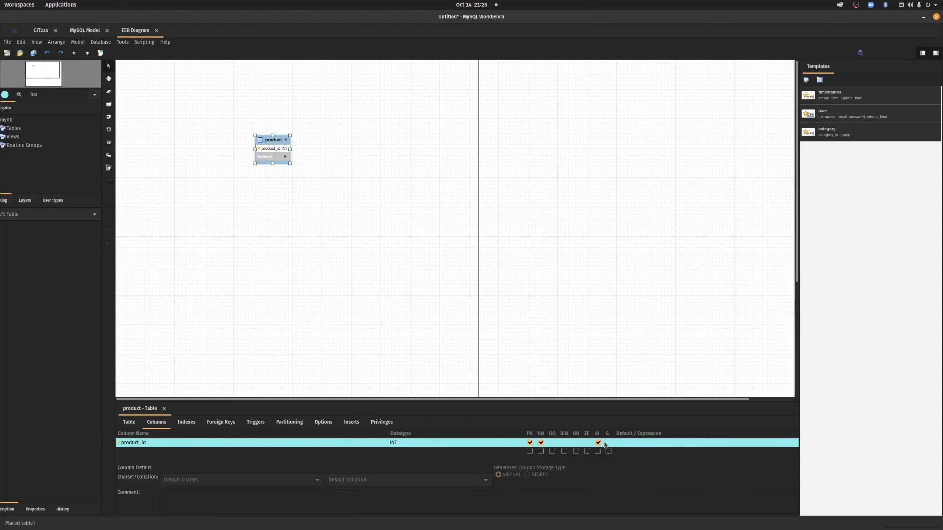
Step: Add a not-null column called name to the product table with datatype VARCHAR(60)
left_click(141, 452)
left_click(141, 452)
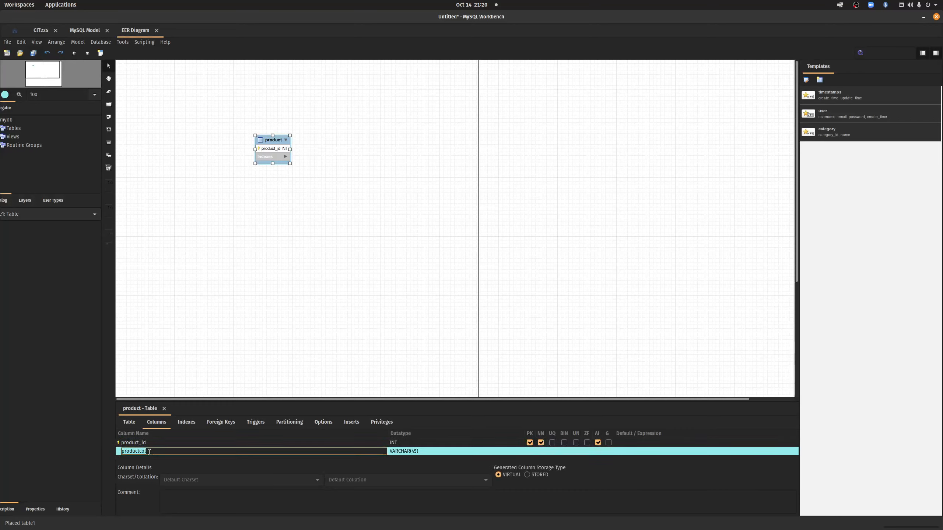
left_click_drag(149, 452, 128, 452)
left_click(416, 452)
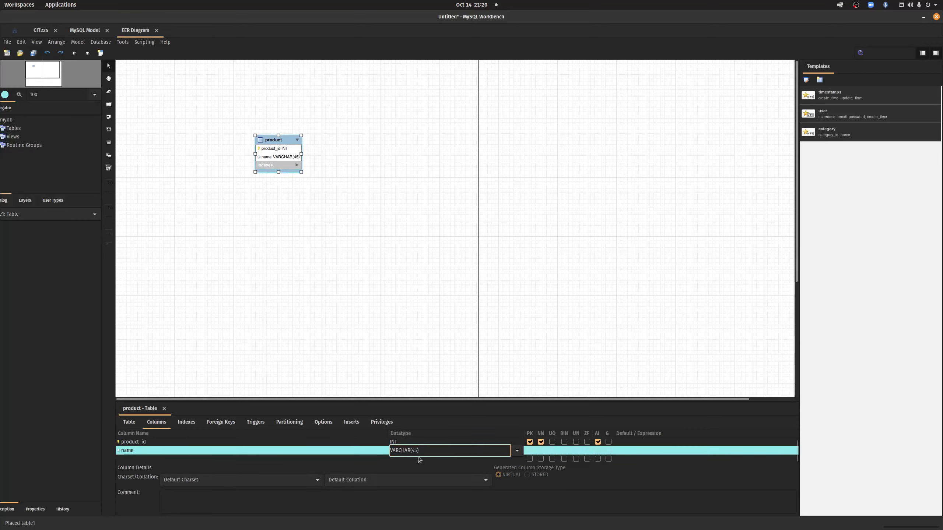
key("BackSpace")
key("BackSpace")
key("BackSpace")
type("60")
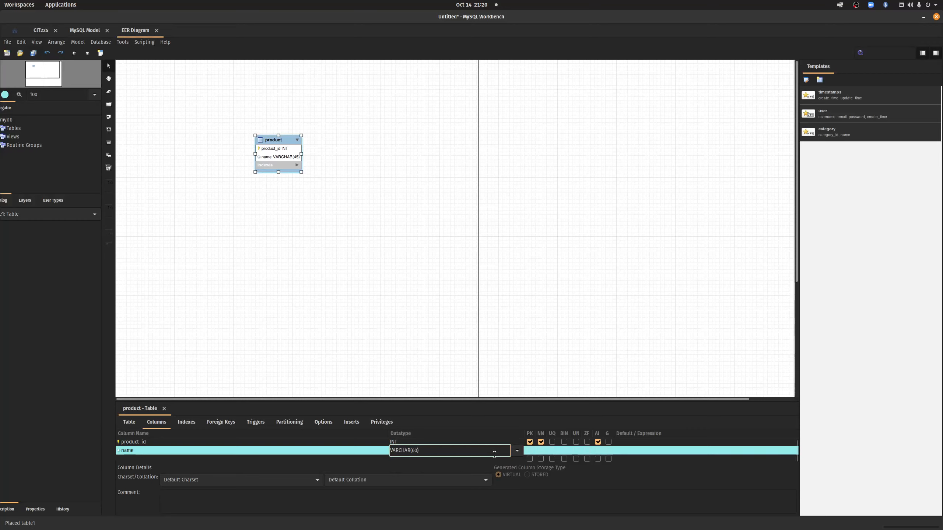
type(")")
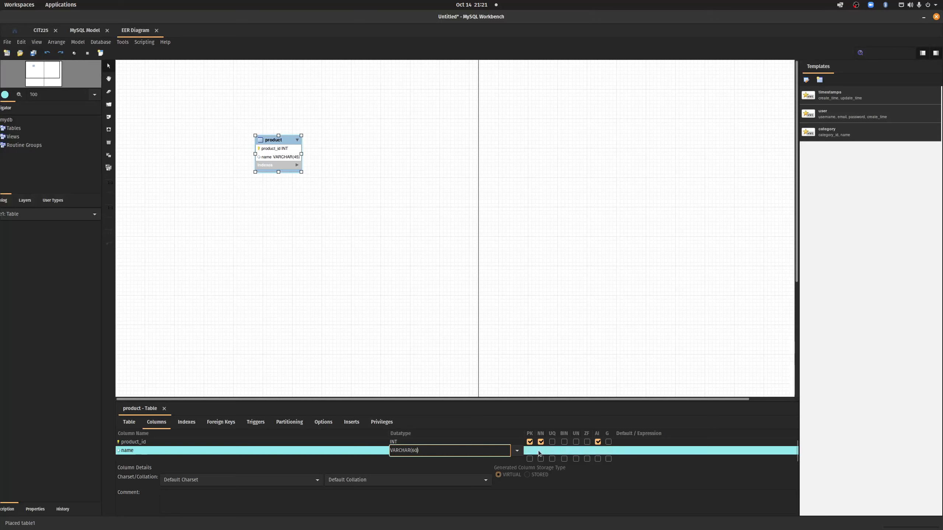
key("Return")
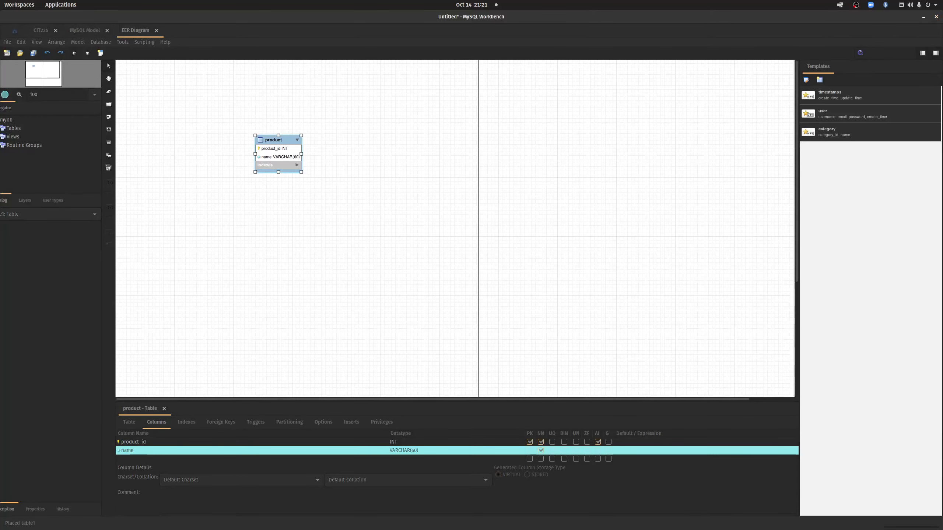
left_click(454, 344)
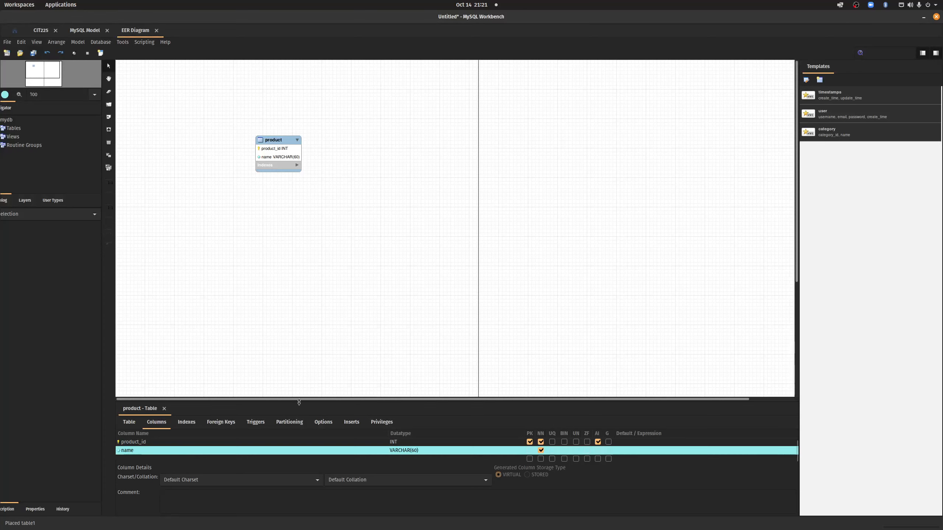
Step: Add a not-null INT column product_type_id to the product table and shift the table slightly up and left on the canvas
left_click_drag(419, 403, 273, 341)
double_click(146, 406)
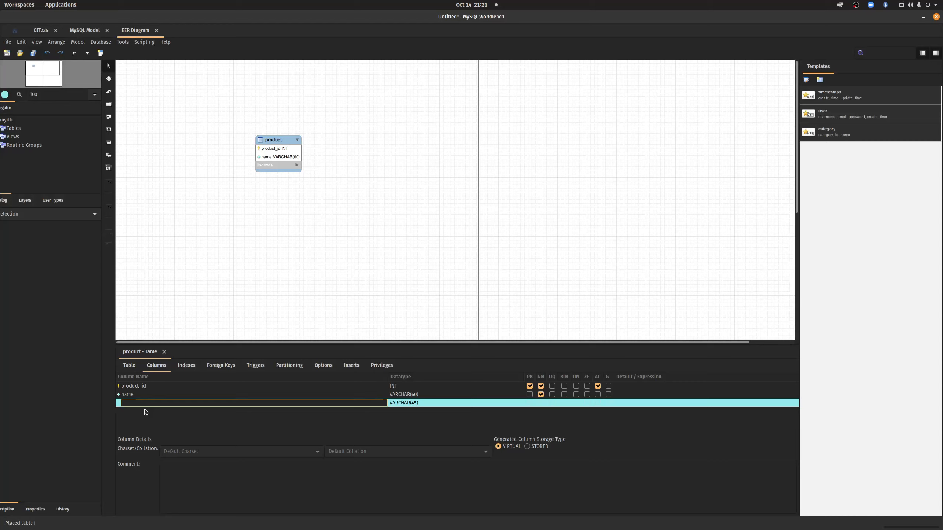
type("oduct_type_id")
key("Return")
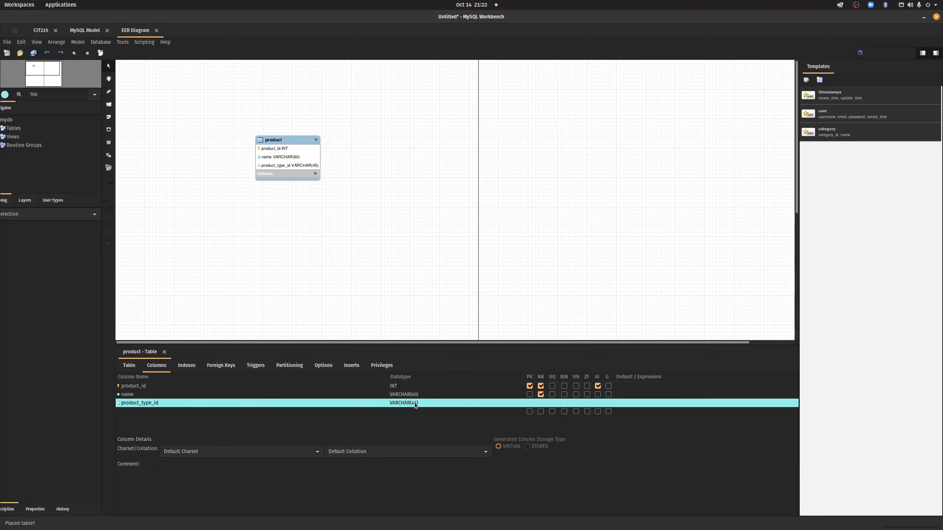
left_click(507, 404)
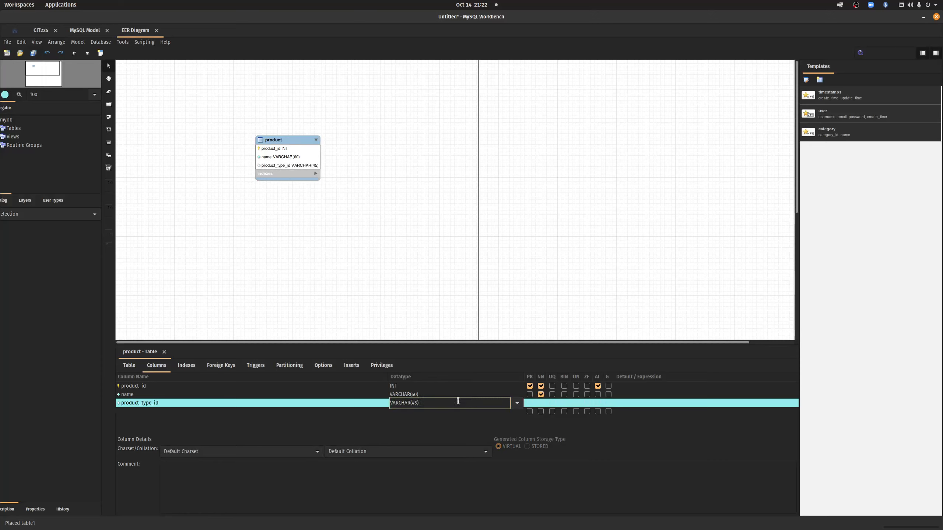
type("INT")
key("Return")
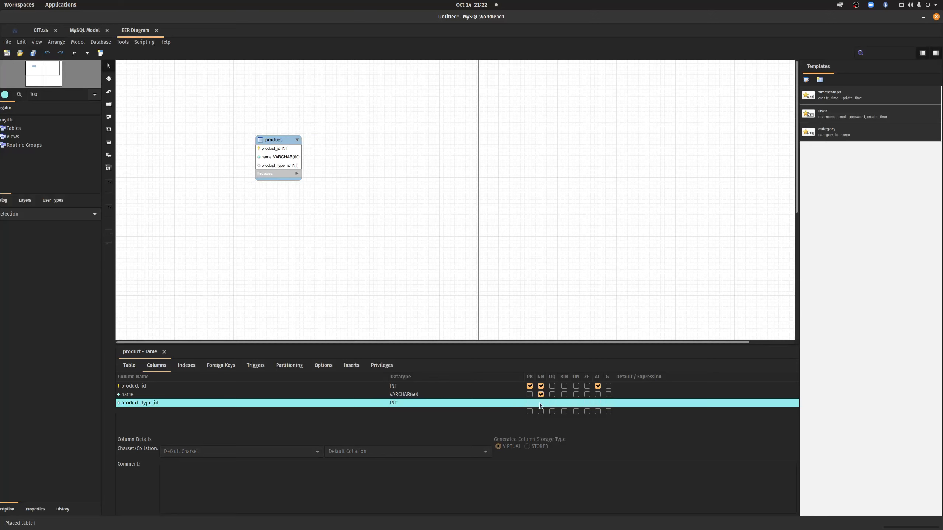
left_click(541, 403)
left_click_drag(286, 141, 259, 121)
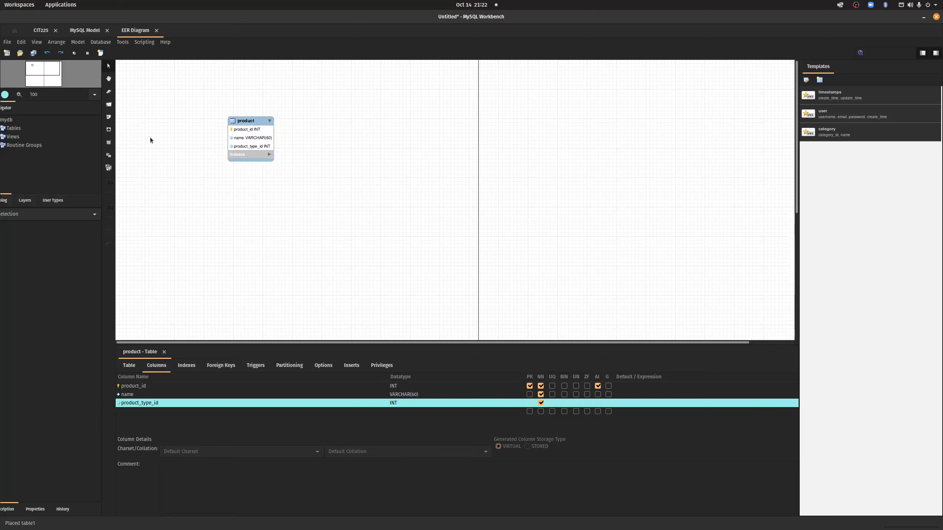
Step: Place a second table above and to the right of the product table and name it product_type_id
left_click(109, 143)
left_click(342, 99)
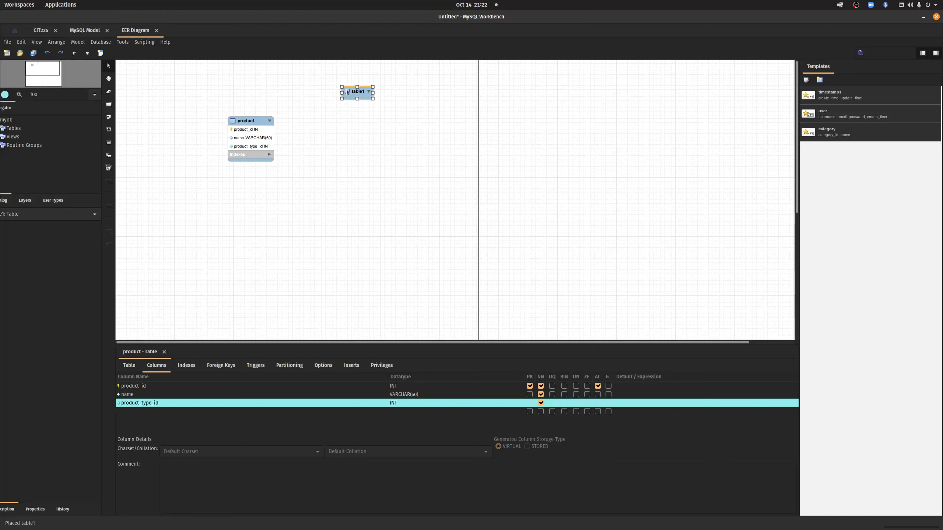
double_click(351, 92)
left_click(129, 365)
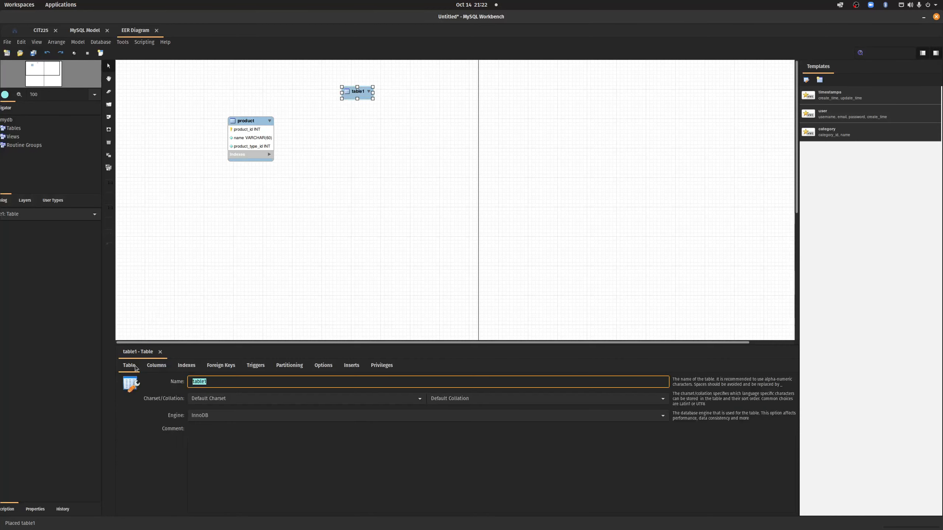
left_click_drag(217, 385, 187, 384)
type("product")
left_click(305, 461)
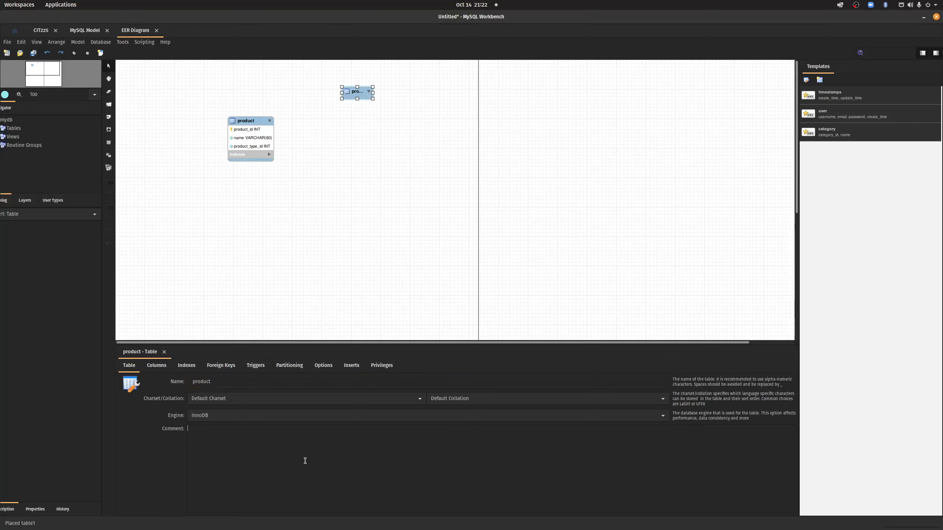
left_click(160, 366)
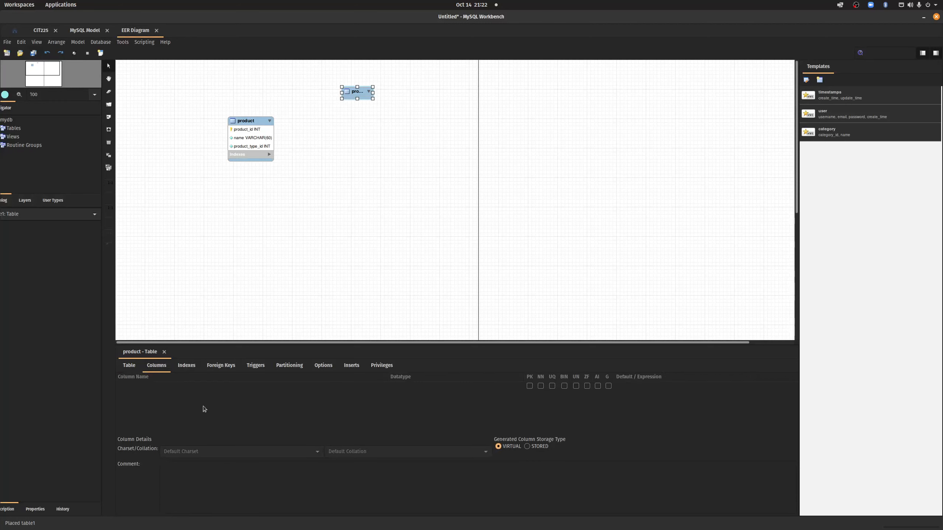
left_click(129, 366)
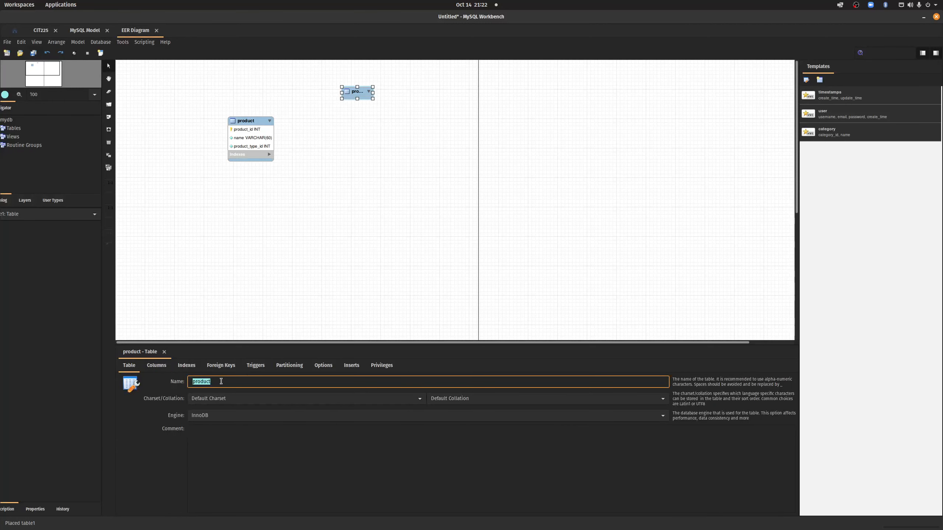
left_click(221, 382)
type("_type_id")
Step: Add a not-null INT primary key column to the second table and try to name it product_type_id
left_click(159, 366)
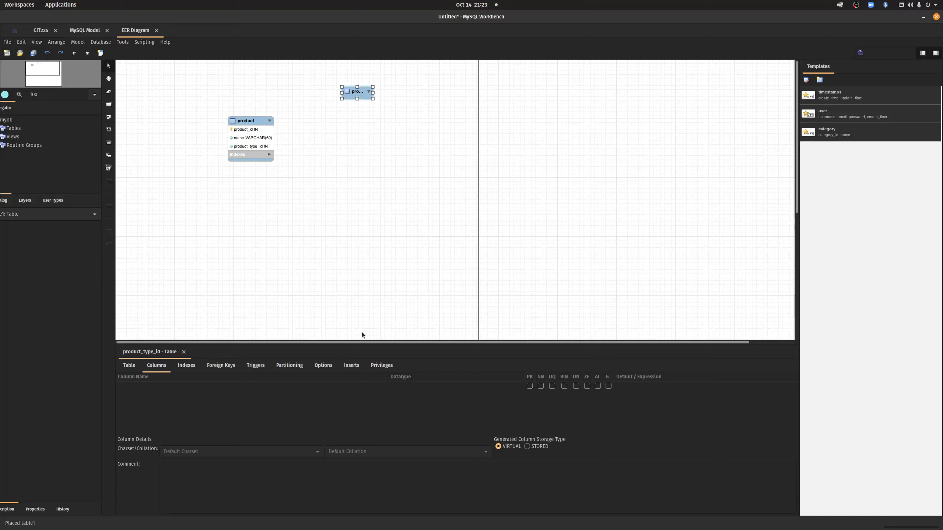
double_click(145, 388)
key("Return")
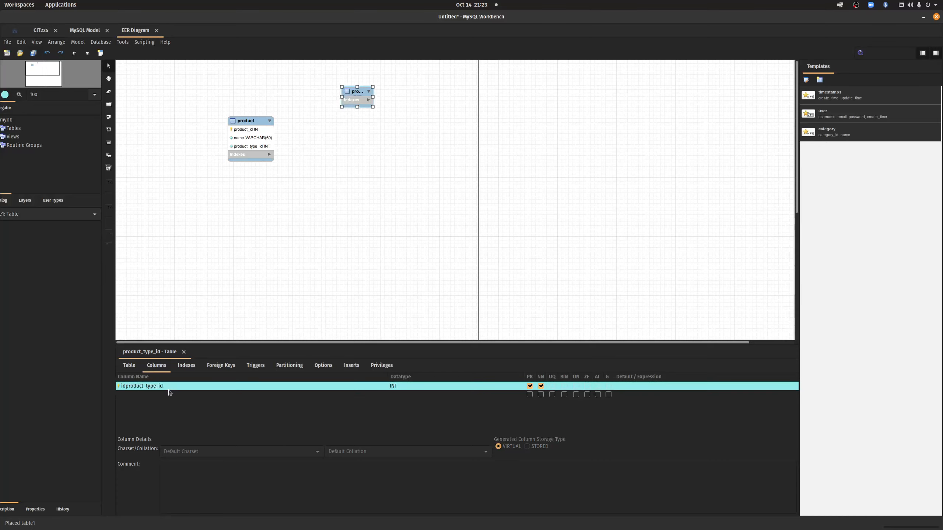
left_click(172, 386)
left_click(128, 386)
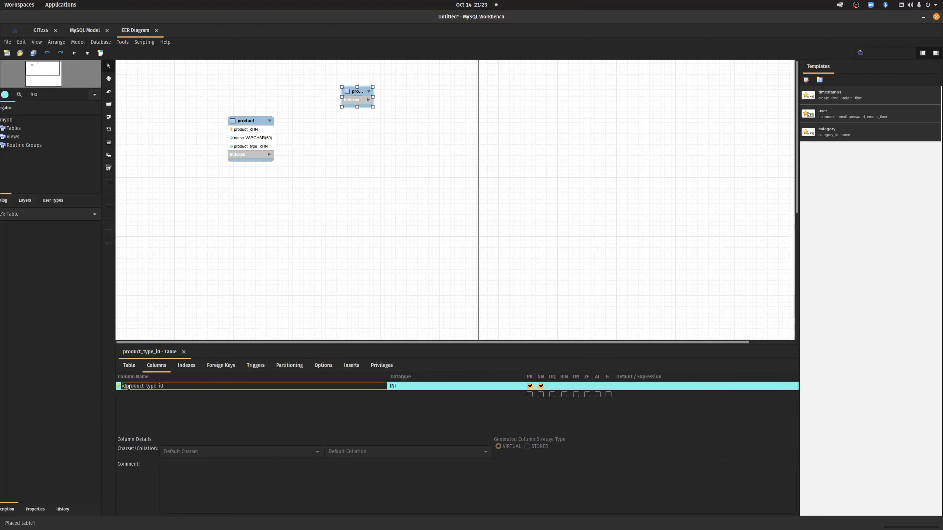
key("BackSpace")
key("BackSpace")
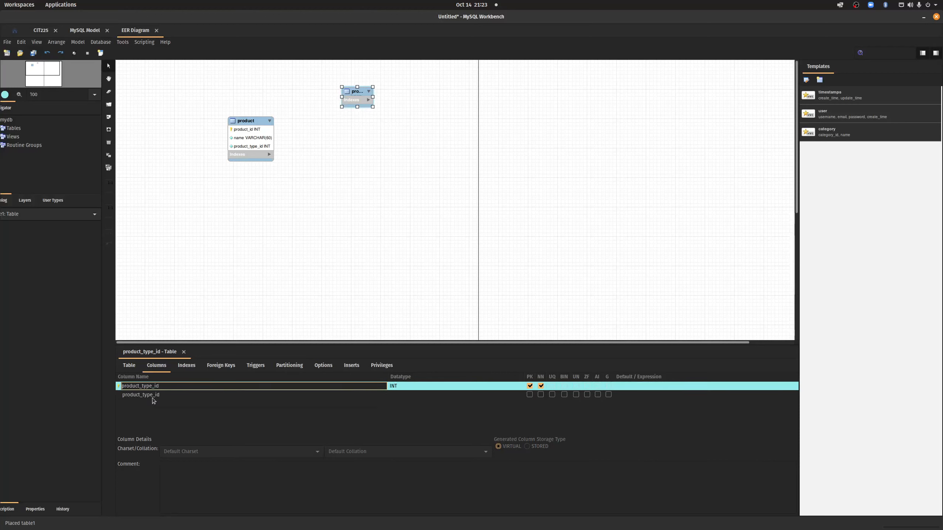
Step: Rename the second table as product_type
left_click(129, 365)
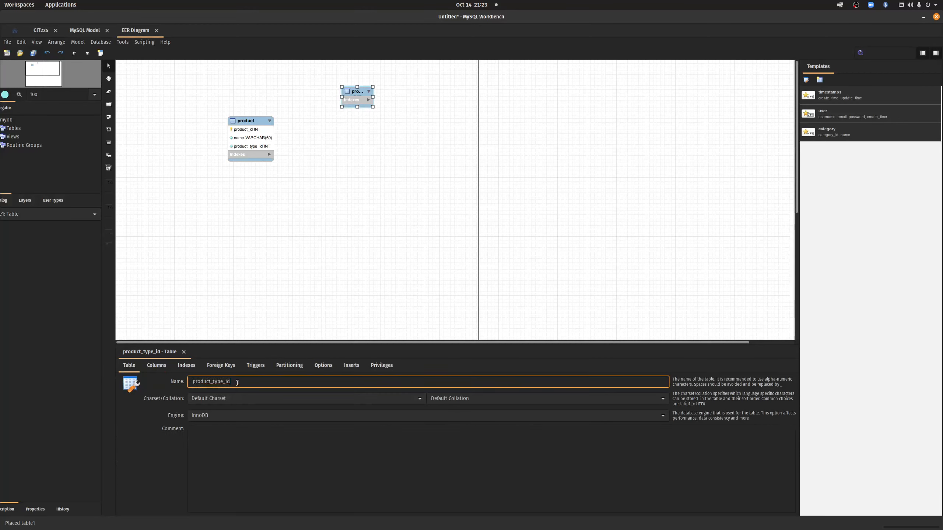
left_click_drag(231, 382, 224, 382)
key("BackSpace")
key("Return")
Step: Rename the primary key column of the product_type table as product_type_id
left_click(159, 368)
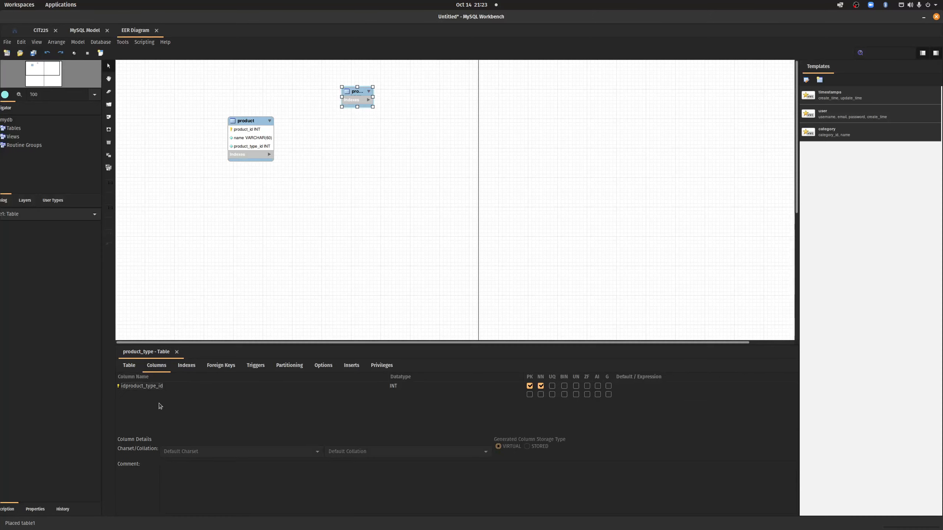
double_click(144, 388)
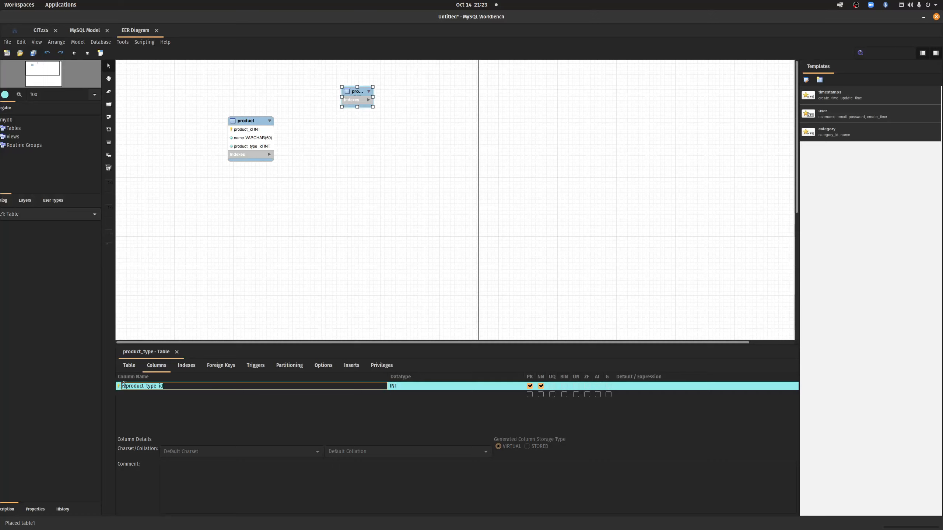
left_click(126, 387)
key("BackSpace")
key("BackSpace")
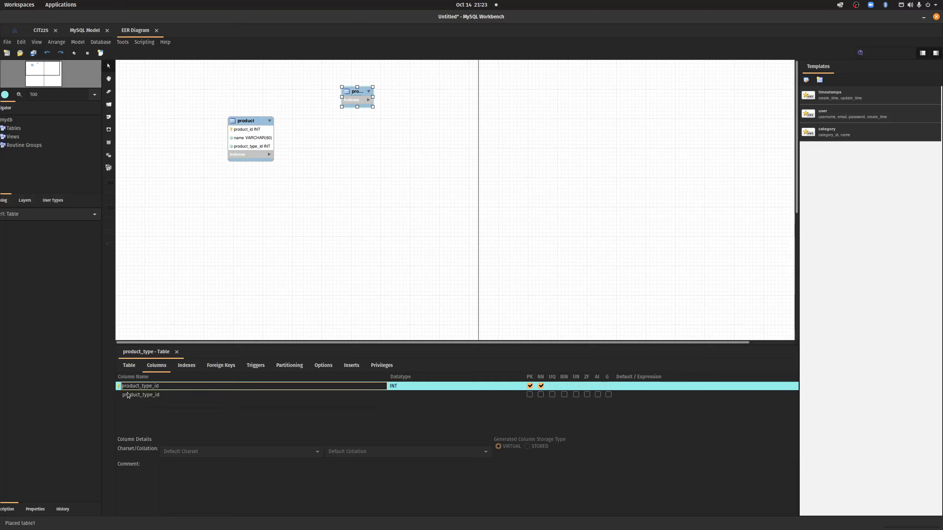
key("Return")
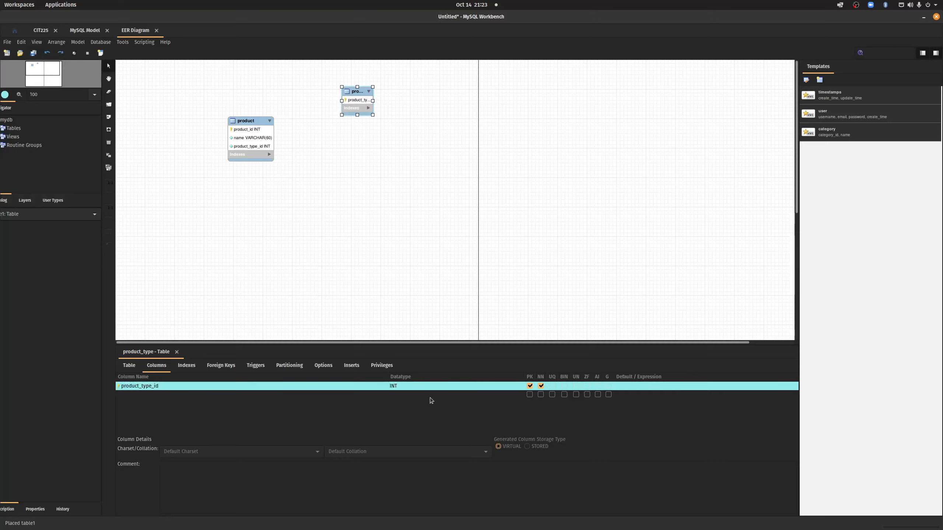
Step: Make product_type_id auto-increment and add a parent_id column of type INT to the product_type table
left_click(598, 386)
double_click(142, 394)
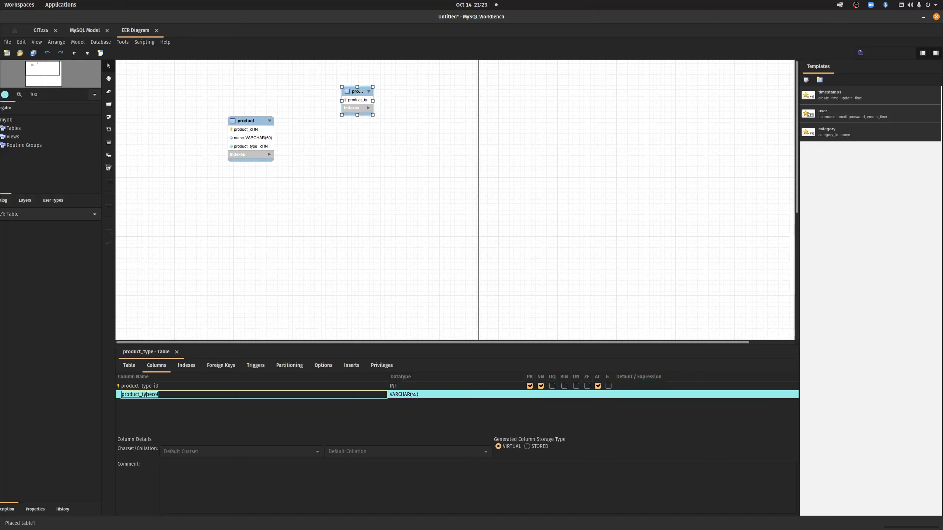
type("parent_id")
key("Return")
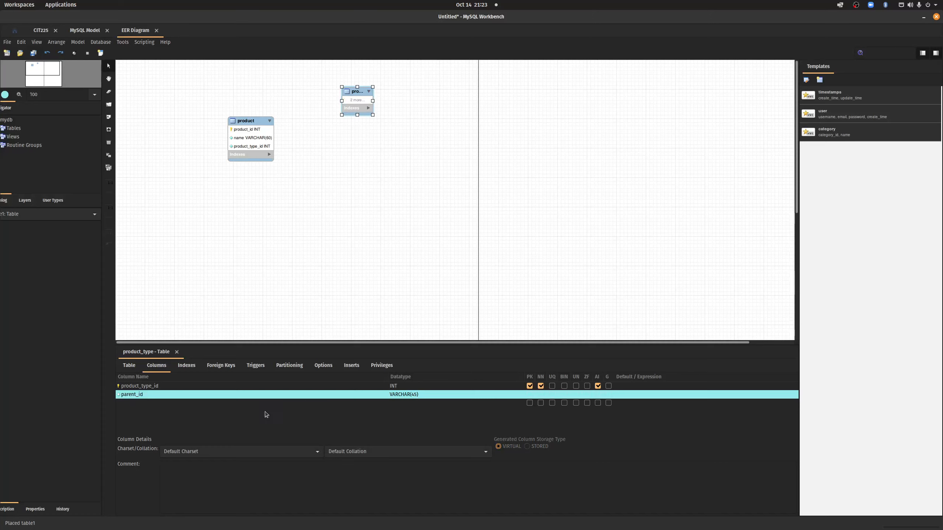
left_click(427, 396)
left_click_drag(426, 396, 383, 396)
type("INT")
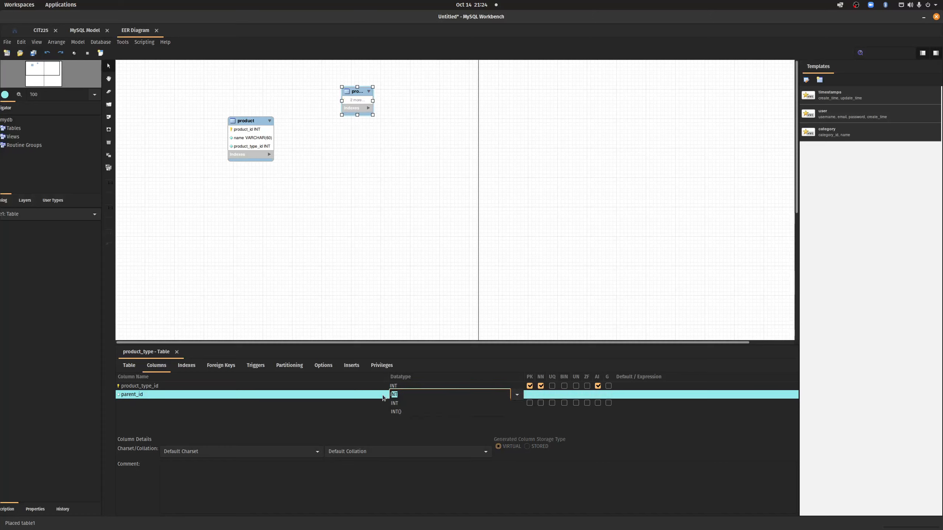
key("Return")
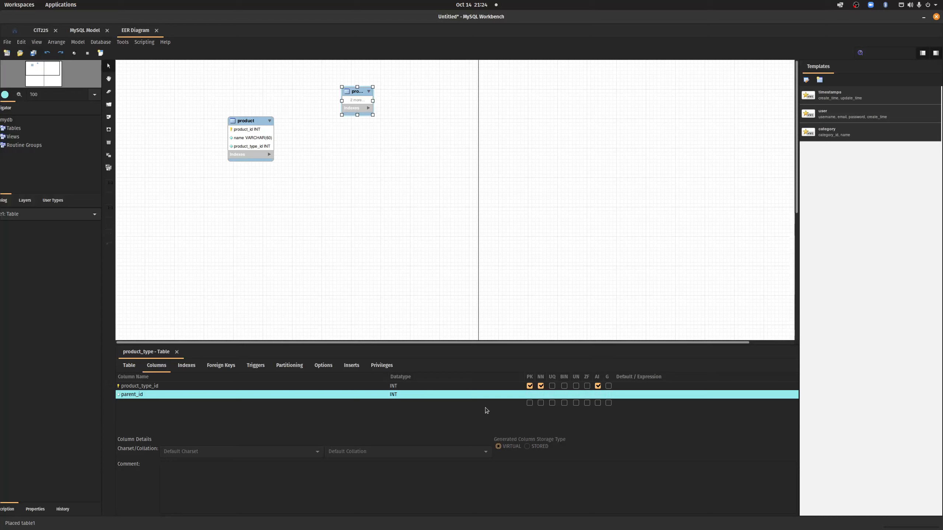
Step: Add a not-null name column with datatype VARCHAR(45) to the product_type table
left_click(138, 402)
left_click(137, 402)
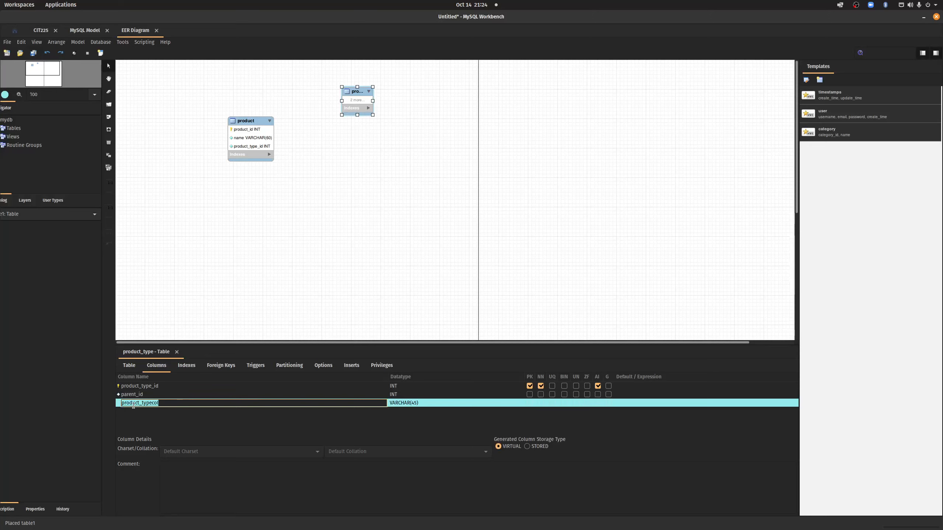
type("name")
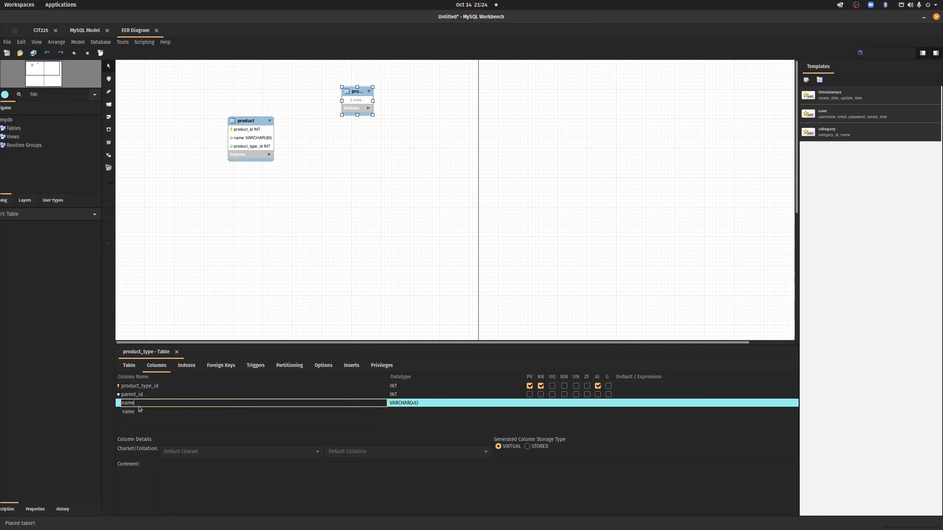
left_click(437, 405)
left_click(434, 403)
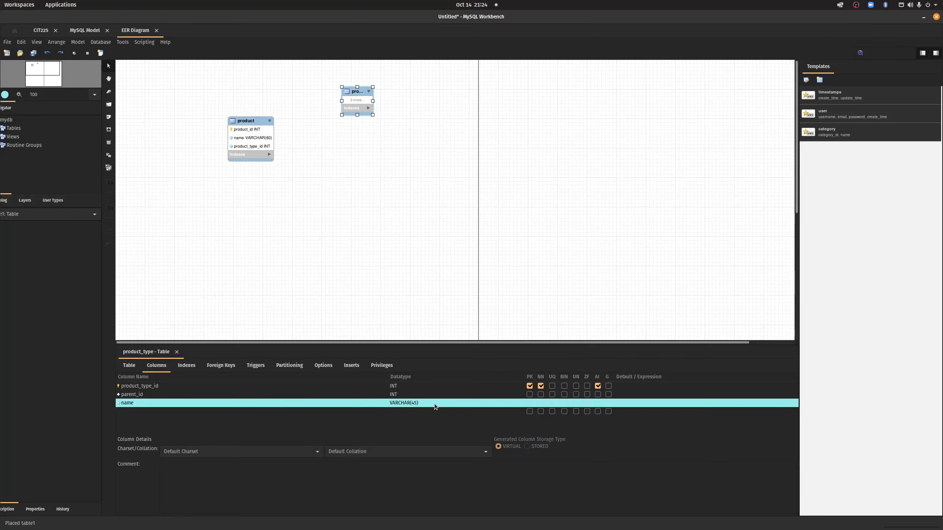
double_click(413, 402)
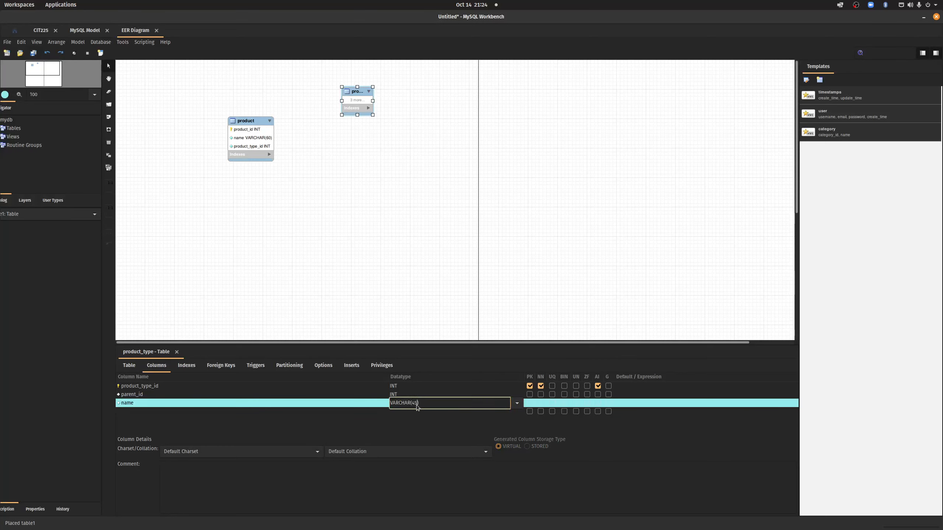
left_click(540, 403)
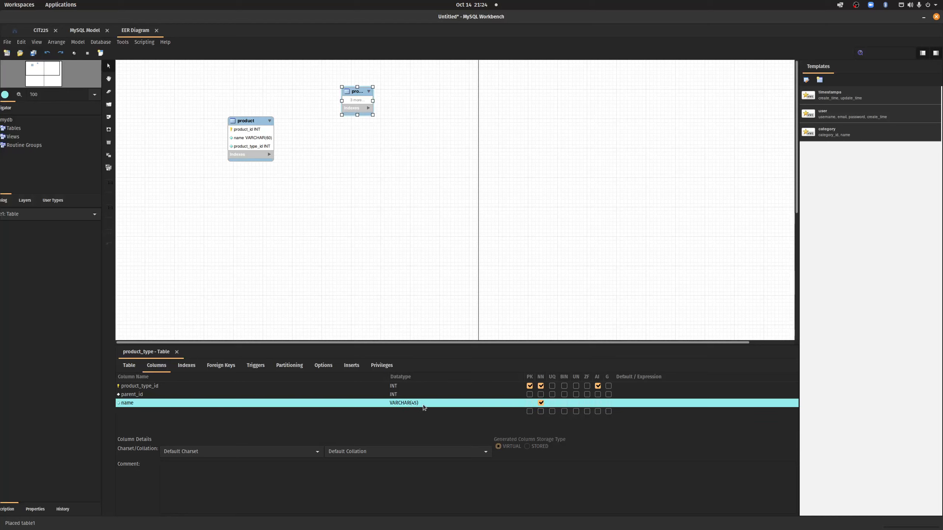
Step: Add a fourth column named active to the product_type table
left_click(132, 412)
left_click(132, 412)
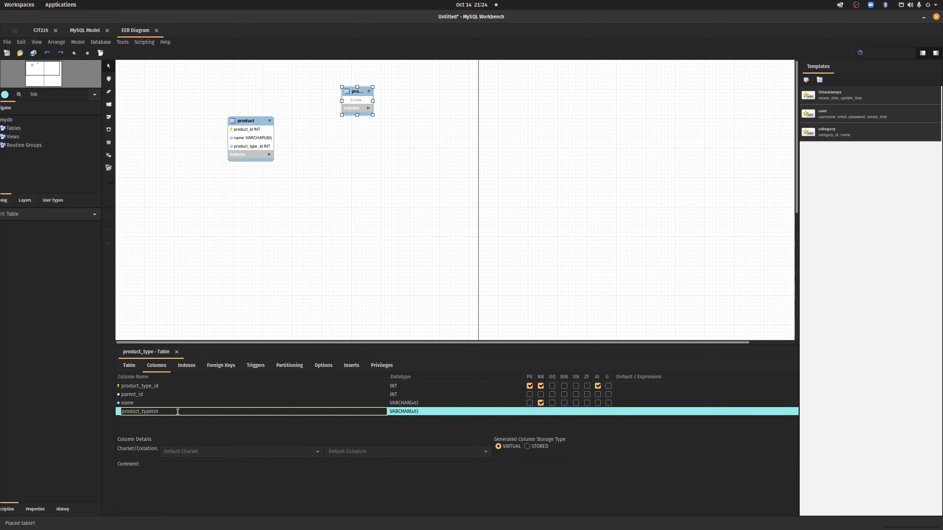
double_click(153, 411)
key("BackSpace")
Step: Try to set the active column's datatype to TINYINT
left_click(428, 412)
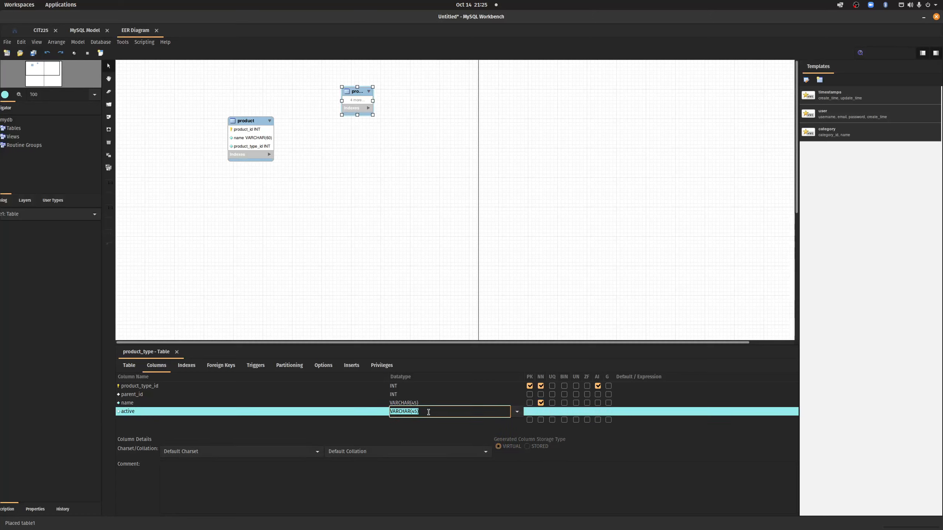
type("TINY")
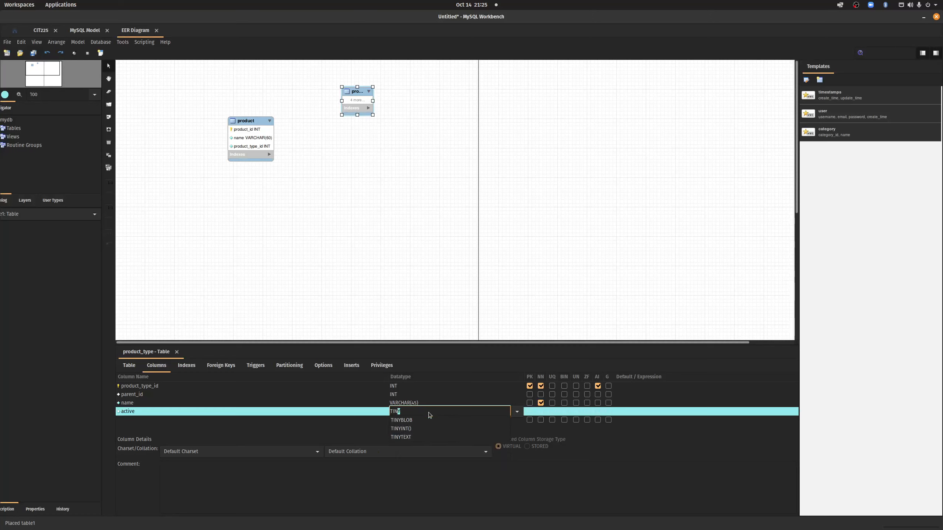
key("Down")
key("Down")
key("Return")
key("Return")
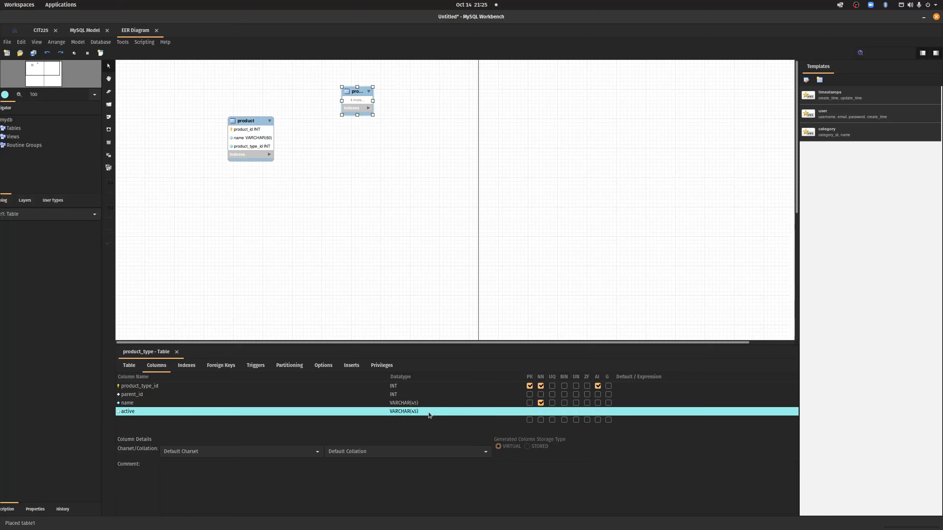
Step: Set the active column's datatype to INT and make the column not null
double_click(429, 415)
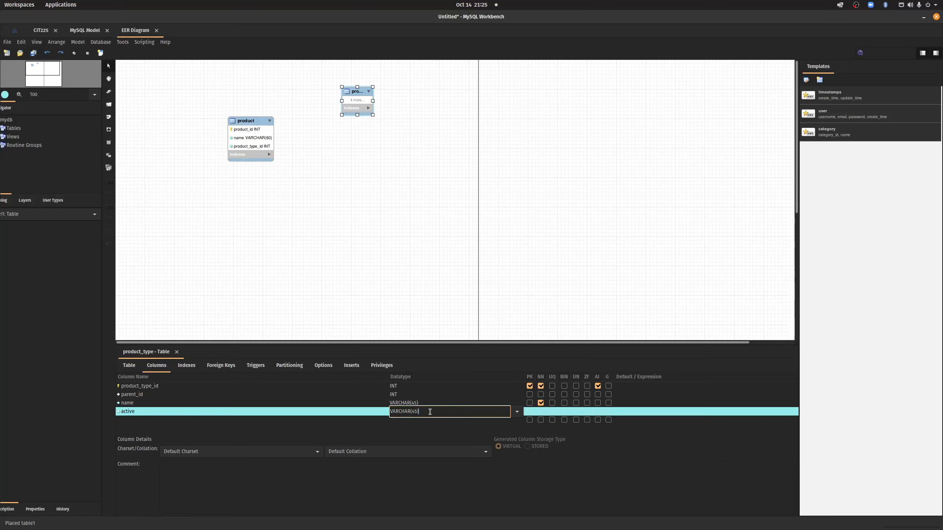
type("INT")
key("Return")
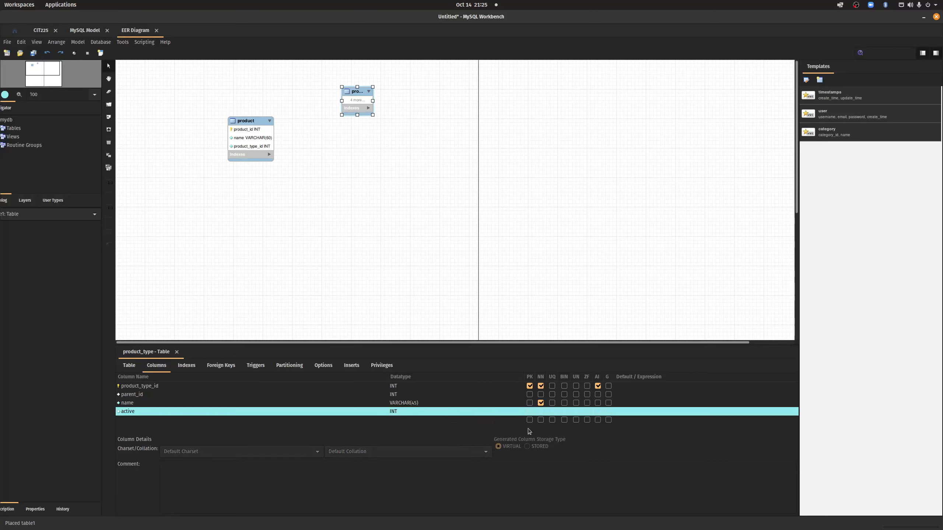
left_click(541, 411)
Step: Rename the active column as active_flag and give it a default value of 1
double_click(637, 412)
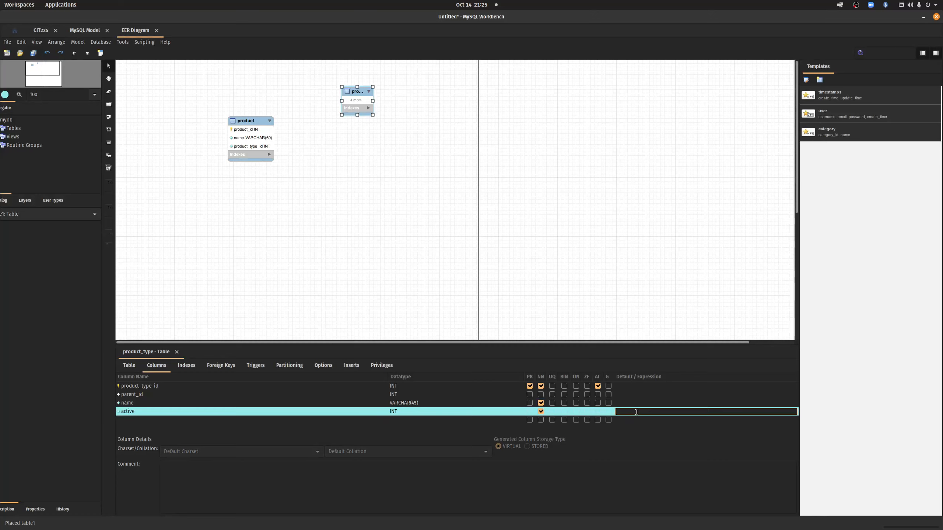
double_click(138, 411)
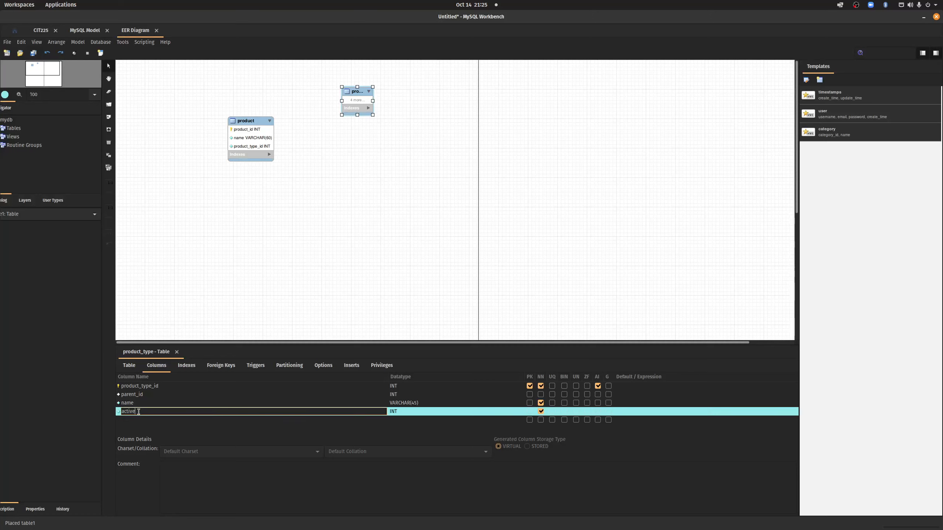
type("_flag")
key("Return")
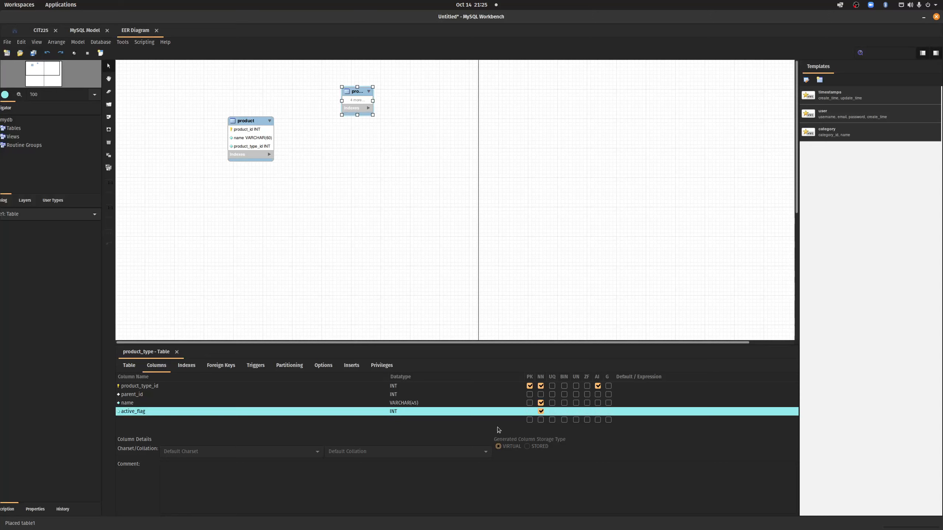
double_click(643, 411)
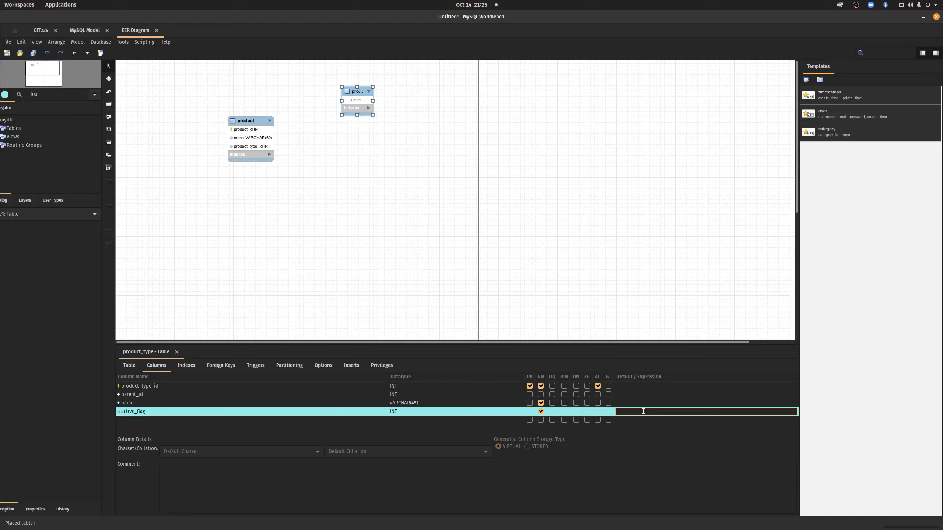
type("1")
key("Return")
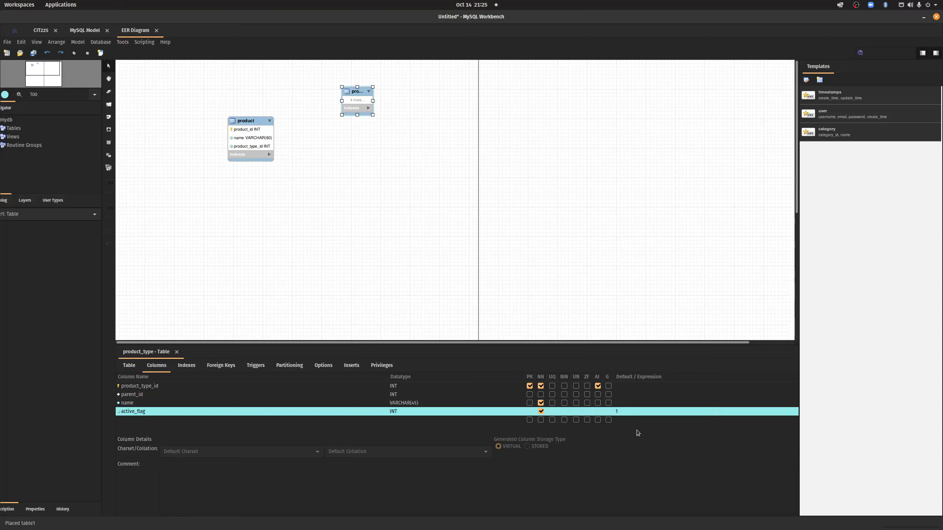
Step: Add the foreign key fk_product_1 to the product table, referencing product_type through the product_type_id column
left_click(425, 230)
double_click(263, 134)
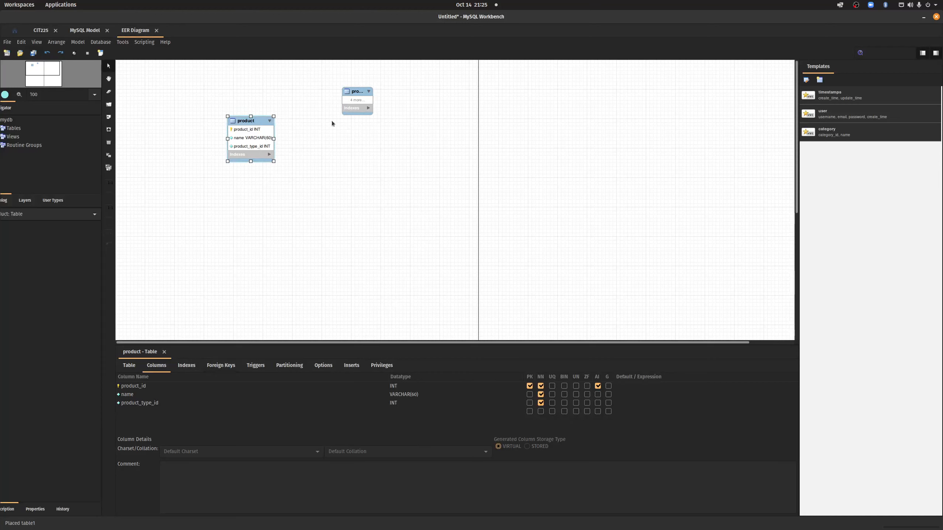
left_click(229, 367)
left_click(143, 386)
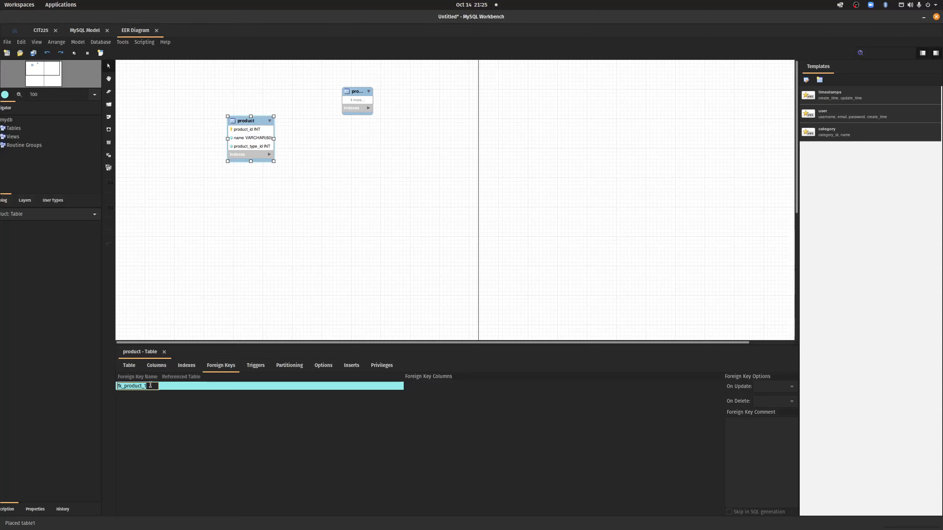
left_click(214, 384)
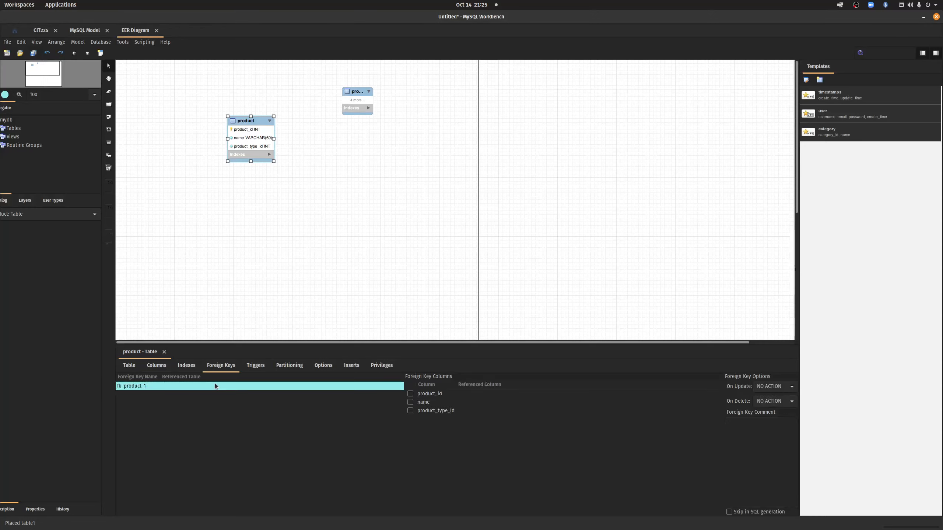
left_click(222, 385)
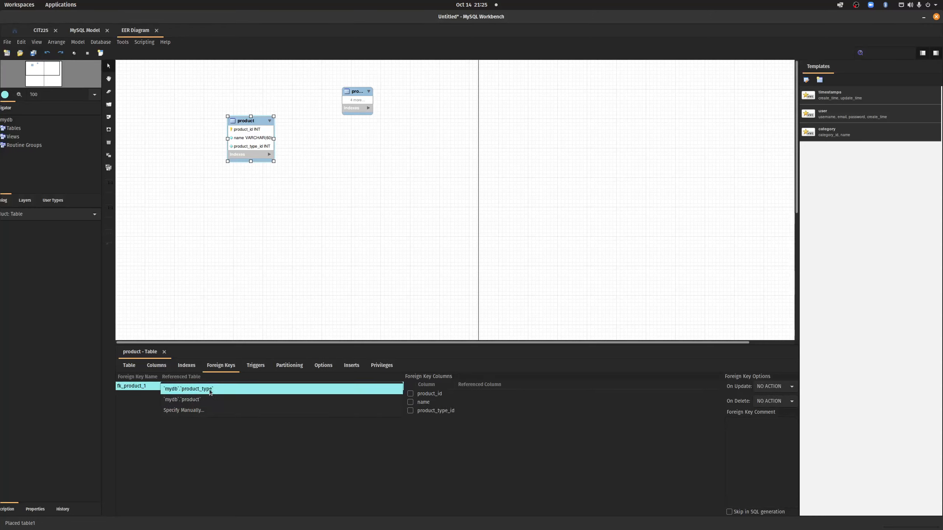
left_click(212, 392)
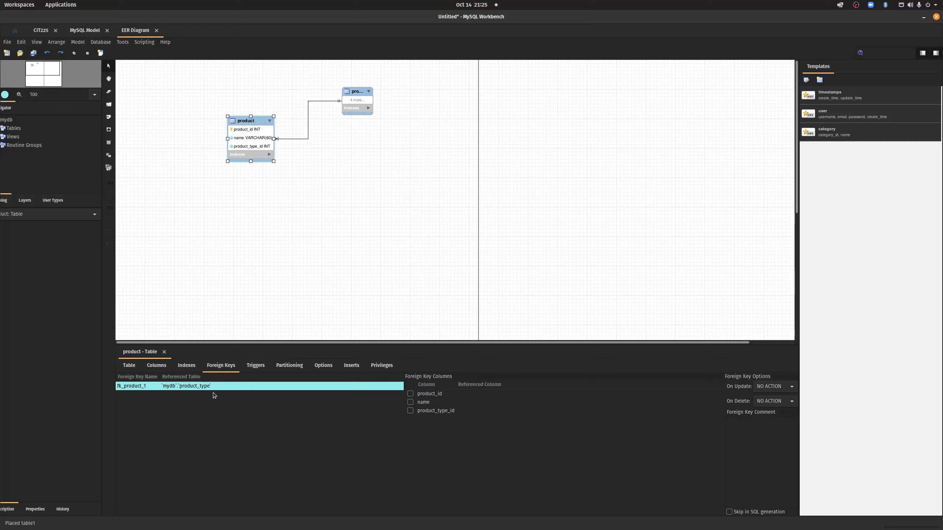
left_click(410, 410)
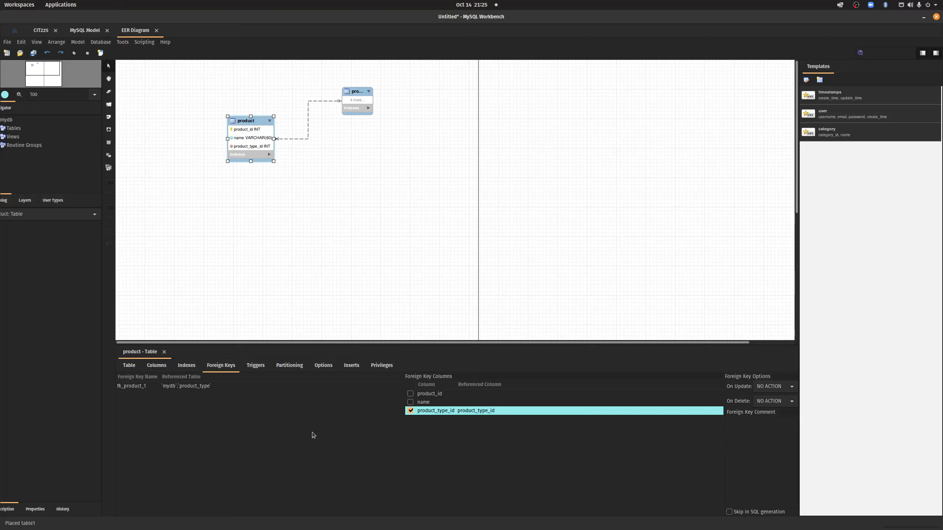
left_click(393, 236)
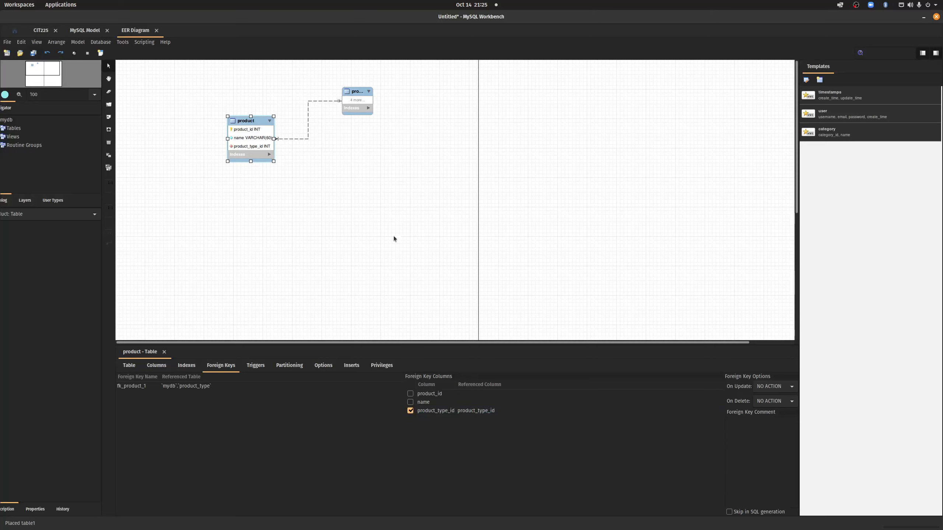
Step: Enlarge the product_type table on the diagram so that its full name and all four columns fit
left_click(369, 108)
left_click(369, 108)
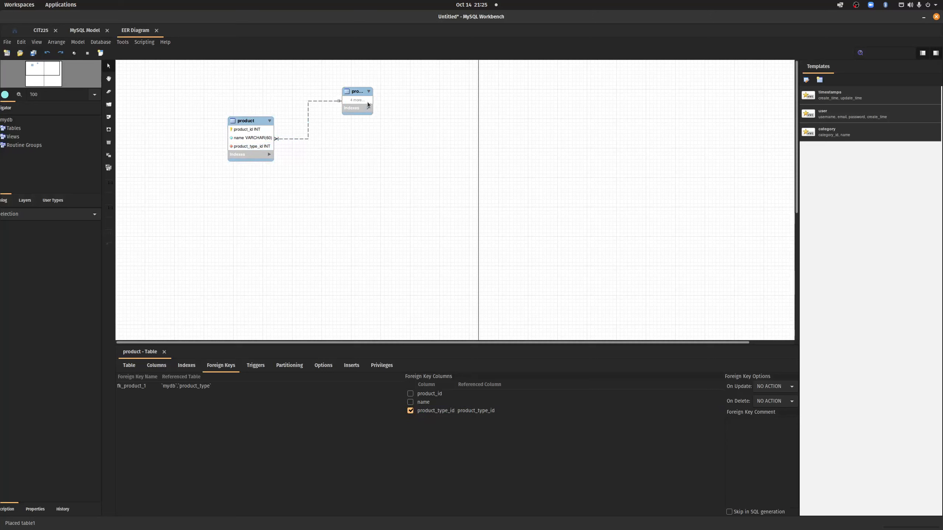
left_click(362, 92)
left_click_drag(373, 116, 423, 144)
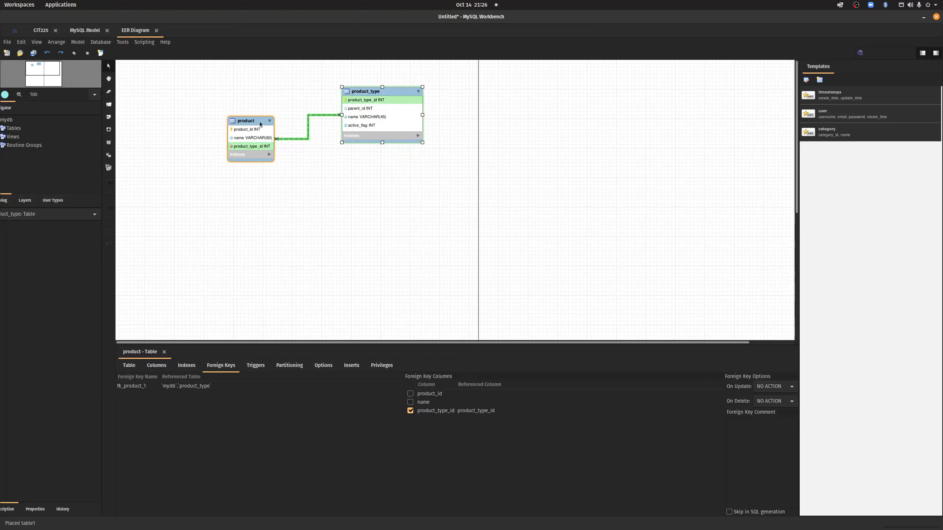
Step: Move and widen the product table, and align product_type beside it so the relationship line runs straight
left_click_drag(259, 121, 219, 97)
left_click_drag(234, 139, 266, 139)
left_click_drag(391, 92, 384, 93)
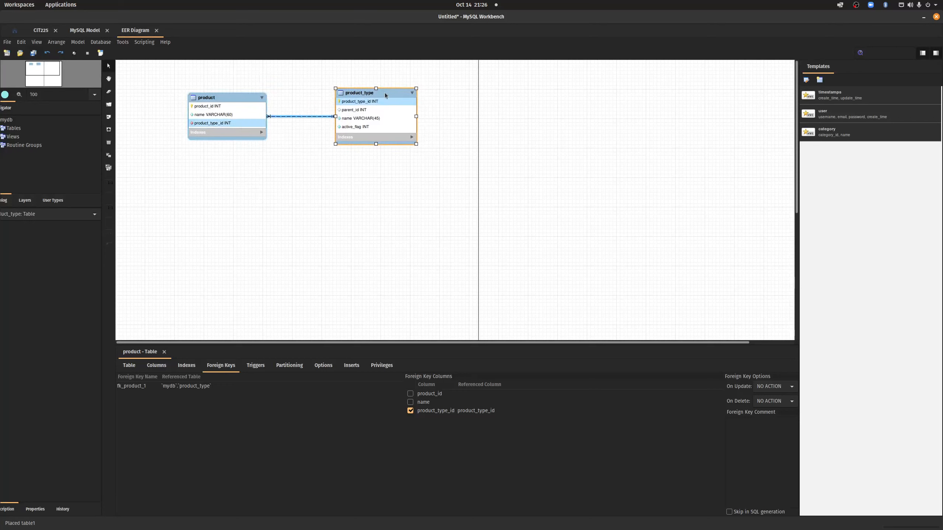
left_click(280, 170)
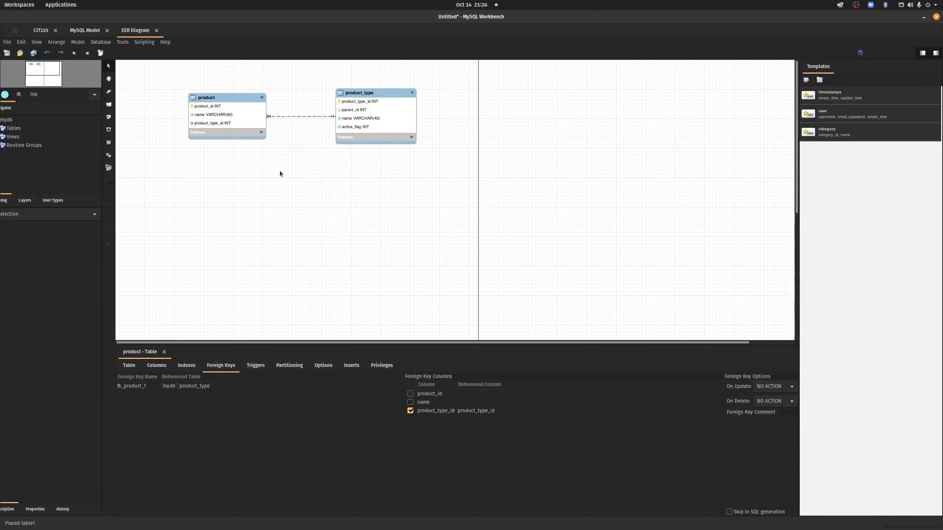
Step: Switch to the CIT225 connection's query editor and run the statement "use sakila;"
left_click(43, 30)
left_click(123, 100)
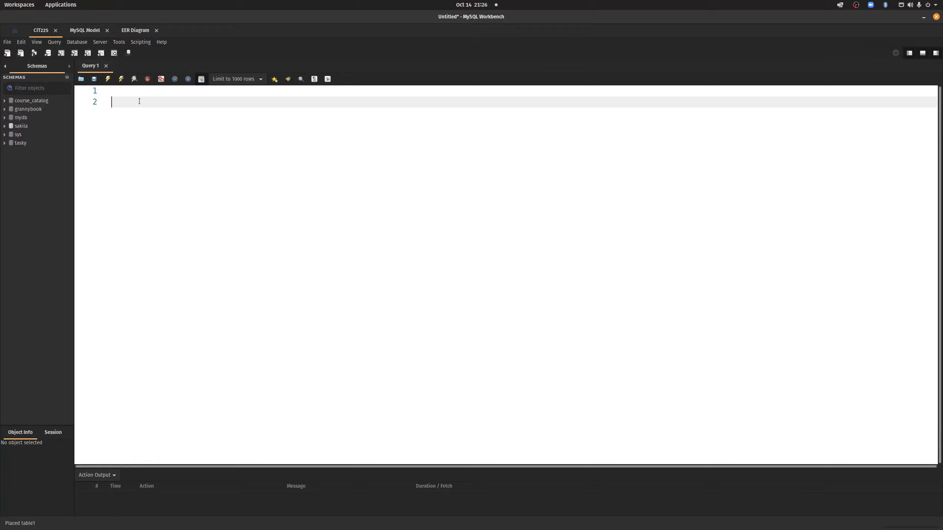
type("use sakila;")
key("ctrl+Return")
Step: Below the "use sakila;" line, begin a statement reading "CREATE TABLE product_type"
key("Return")
key("Return")
key("Return")
key("Return")
key("Return")
key("Return")
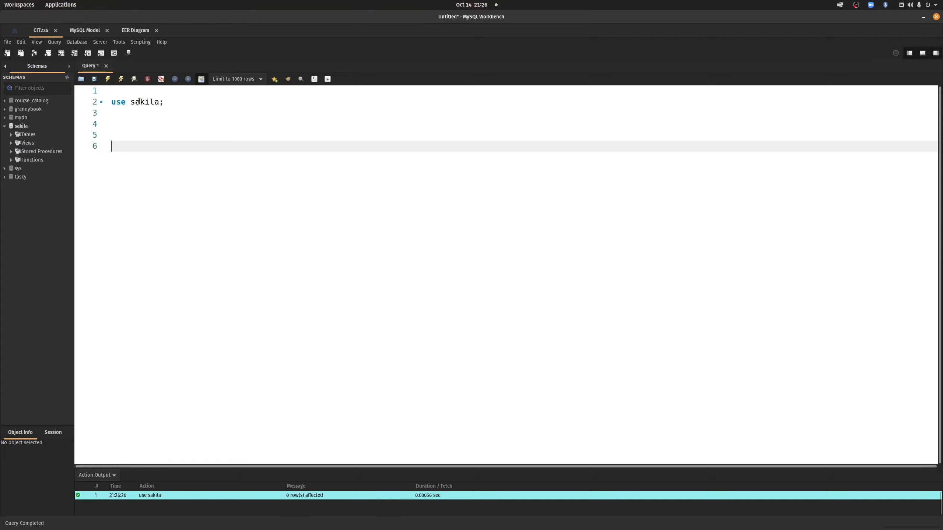
key("Up")
key("Up")
key("Up")
type("CREATE TA")
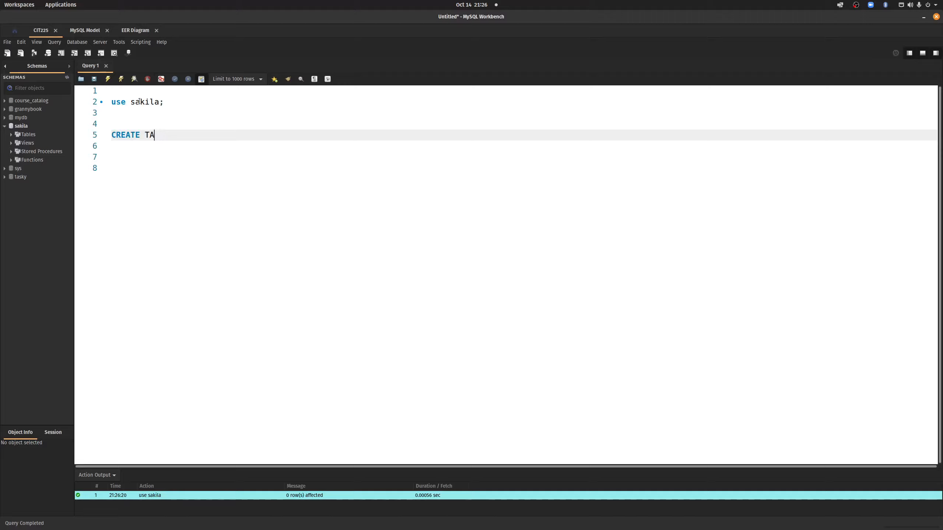
type("BLE product_type")
key("Return")
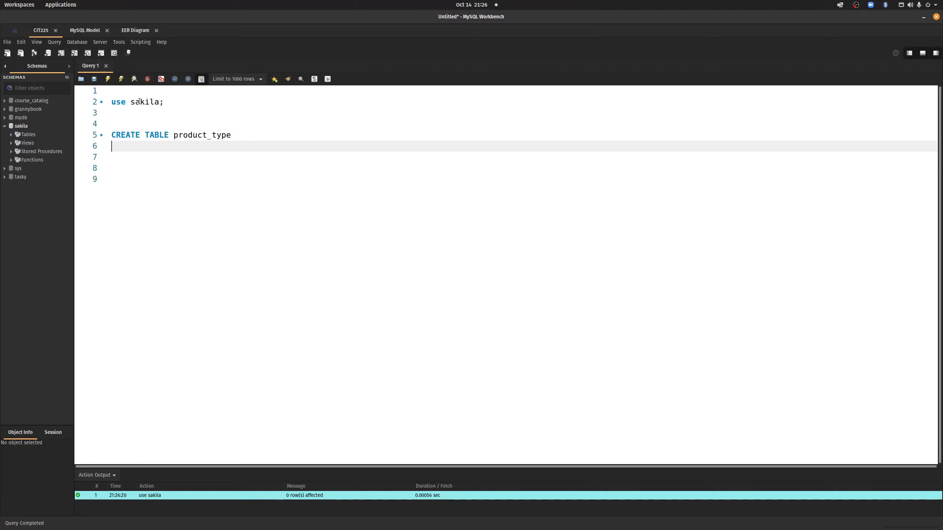
Step: Open the column list of the CREATE TABLE statement with "( product_type_id INT NOT"
type("( product_typee")
key("BackSpace")
key("BackSpace")
key("BackSpace")
type("pe_id NTO")
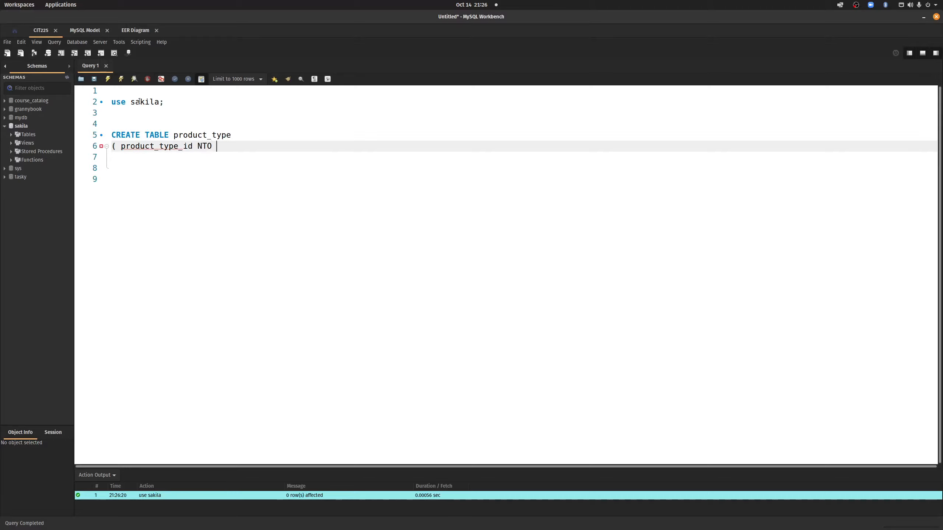
key("BackSpace")
key("BackSpace")
key("BackSpace")
key("BackSpace")
type("INT NOT NU")
key("BackSpace")
key("BackSpace")
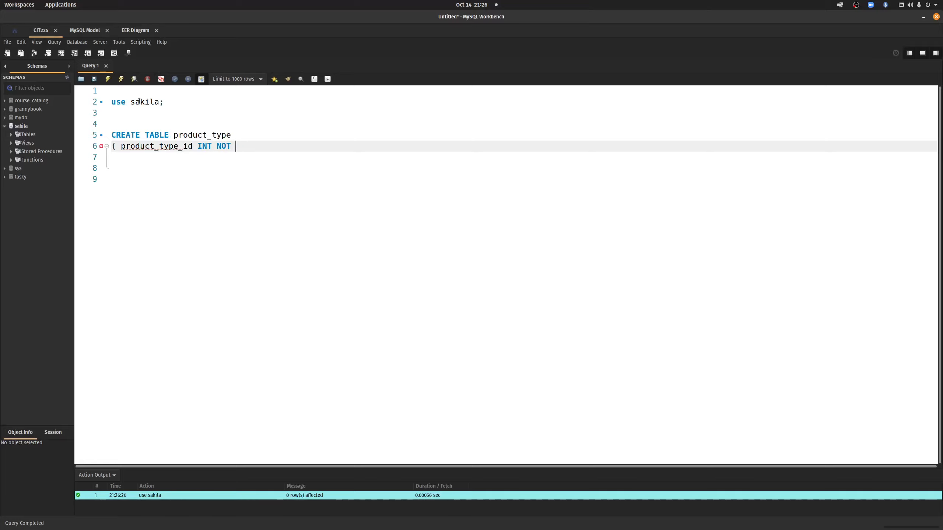
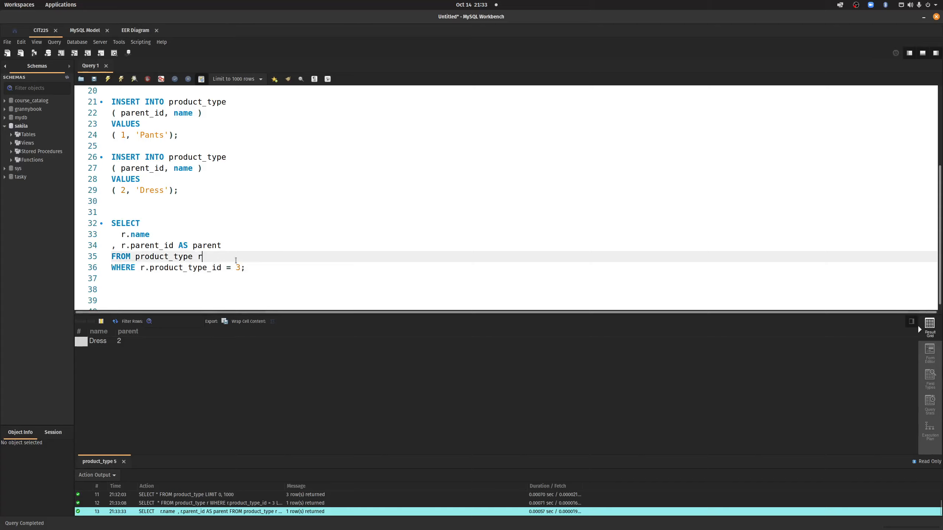
key("Return")
type("INNER JOIN")
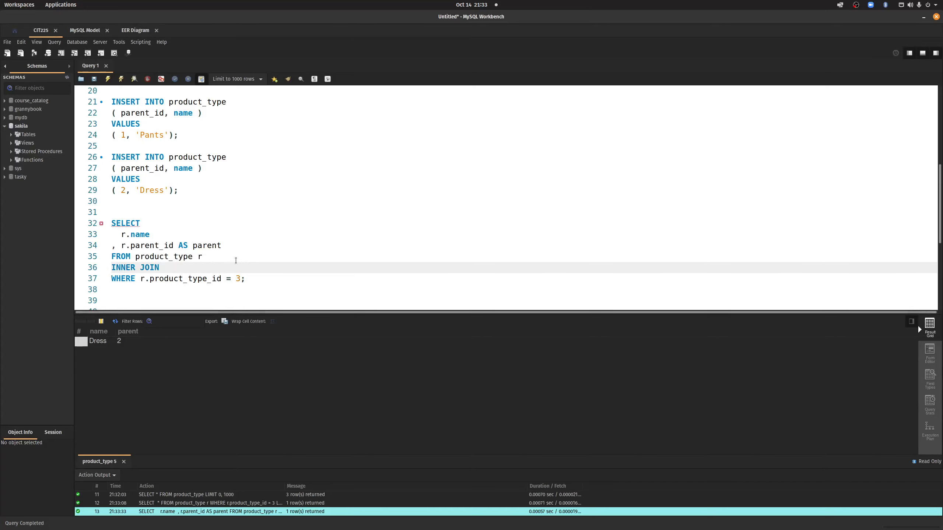
key("BackSpace")
key("BackSpace")
key("BackSpace")
key("BackSpace")
key("BackSpace")
key("BackSpace")
key("BackSpace")
key("BackSpace")
key("BackSpace")
key("BackSpace")
key("BackSpace")
Step: After the FROM clause, add "LEFT JOIN product_type p" with the condition "ON r.parent_id = p.product_type_id"
type("LEFT JOIN product_type p")
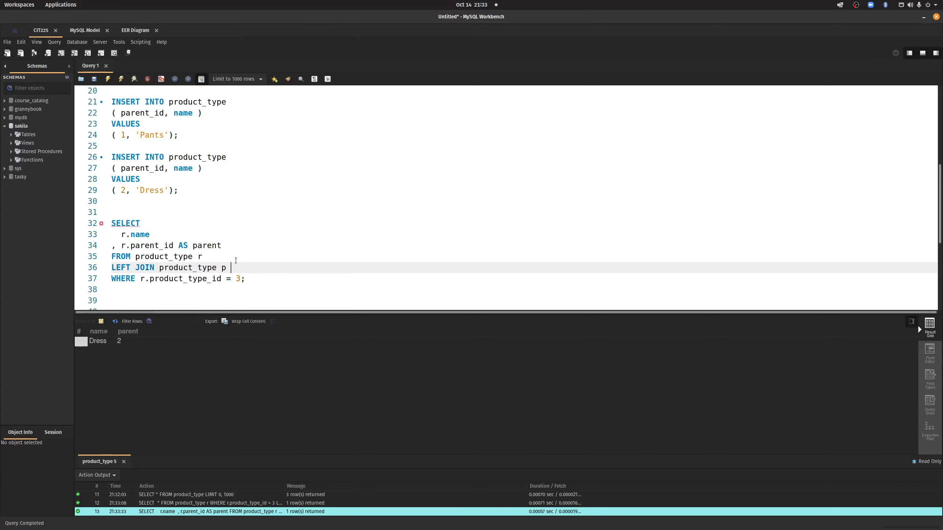
key("Return")
type("ON ")
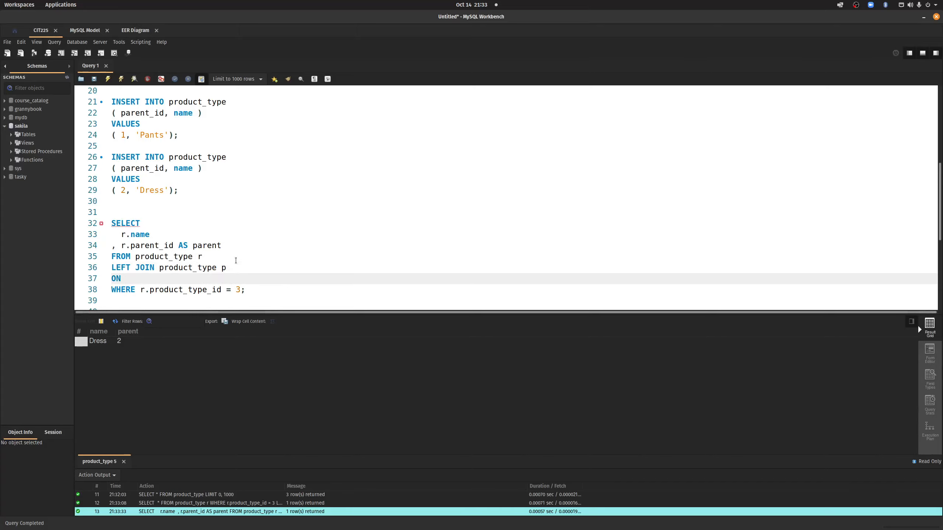
type("r.parent_id = p.product_type_id")
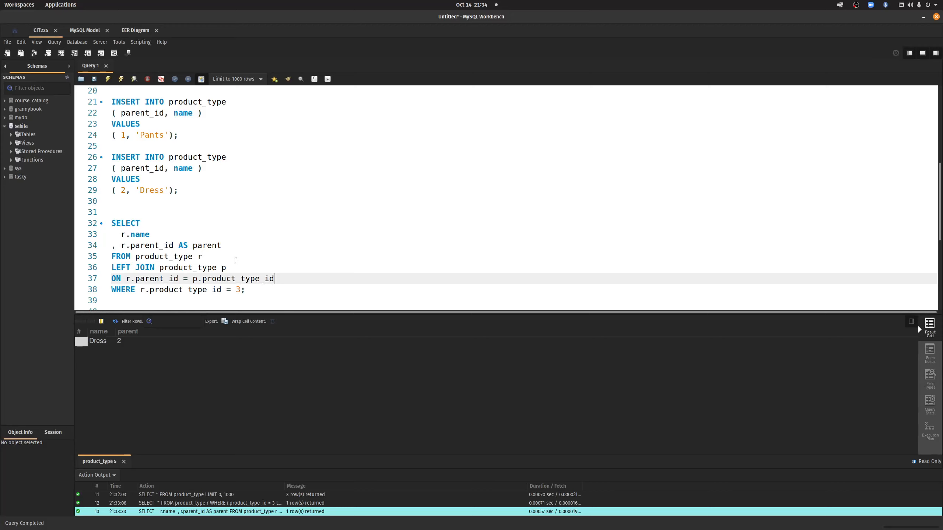
Step: Check the product_type self-reference in the EER diagram, and add "p.name AS parent_name" at the end of the query's SELECT list
left_click(138, 30)
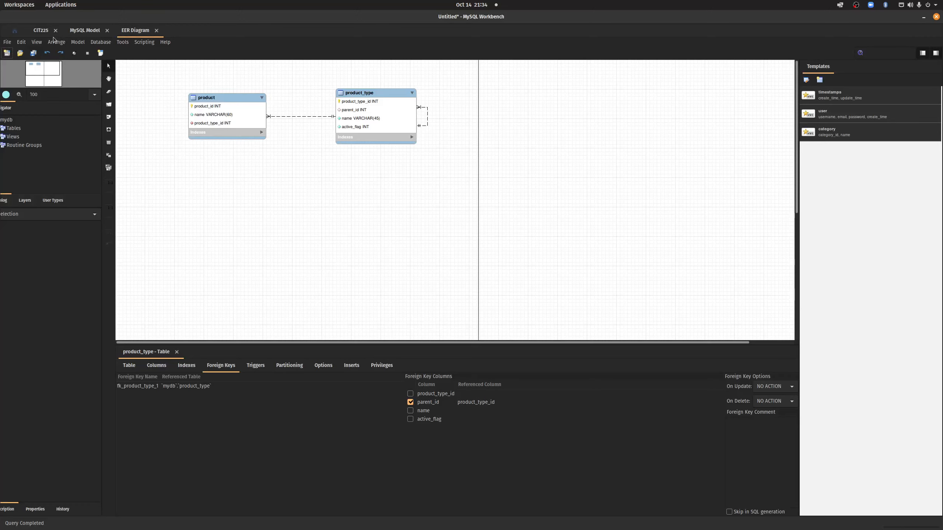
left_click(40, 32)
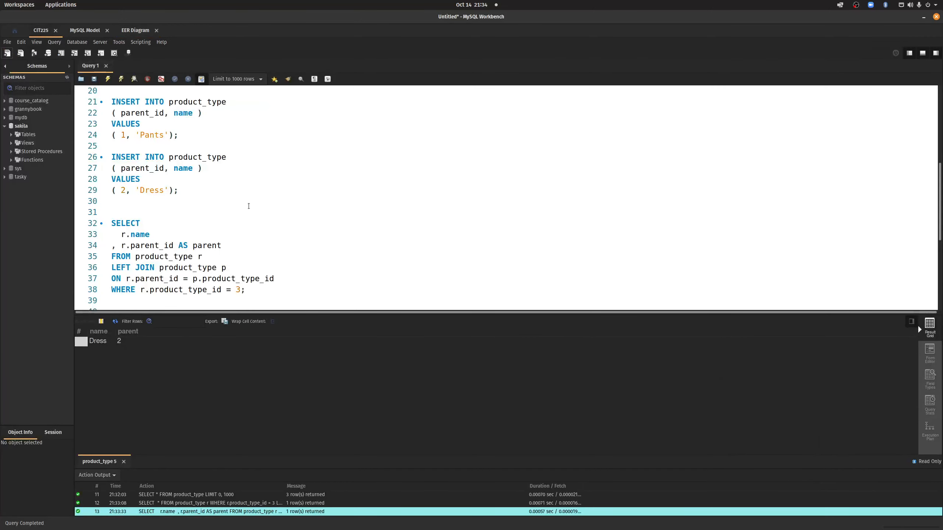
left_click(256, 290)
left_click(232, 245)
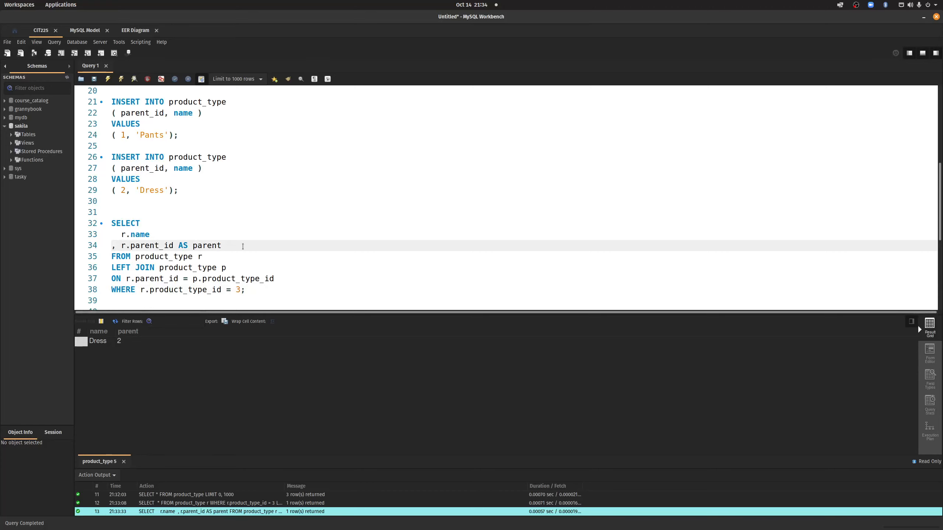
key("Return")
type(", p.")
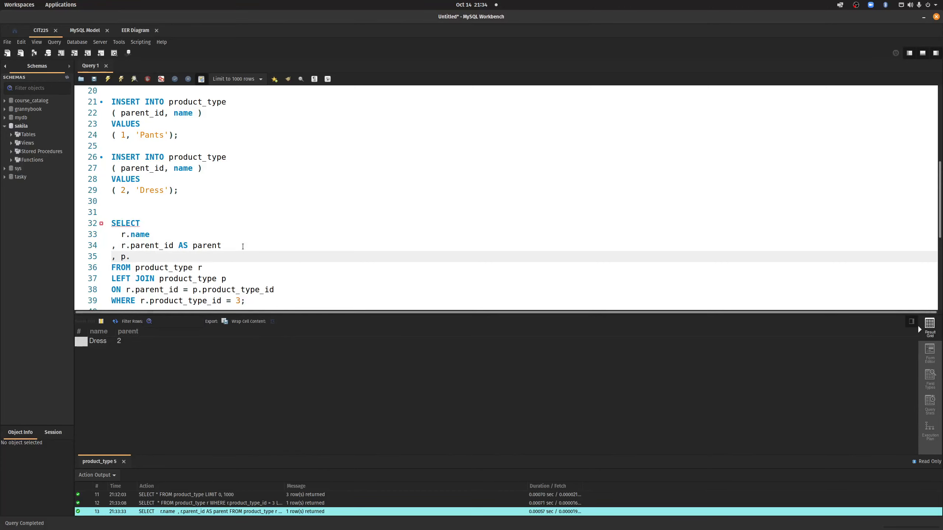
type("name AS parent_name")
Step: Run the joined SELECT query and widen the parent column in the result grid
scroll(256, 239, "down", 3)
left_click(253, 203)
key("ctrl+Return")
scroll(253, 204, "up", 2)
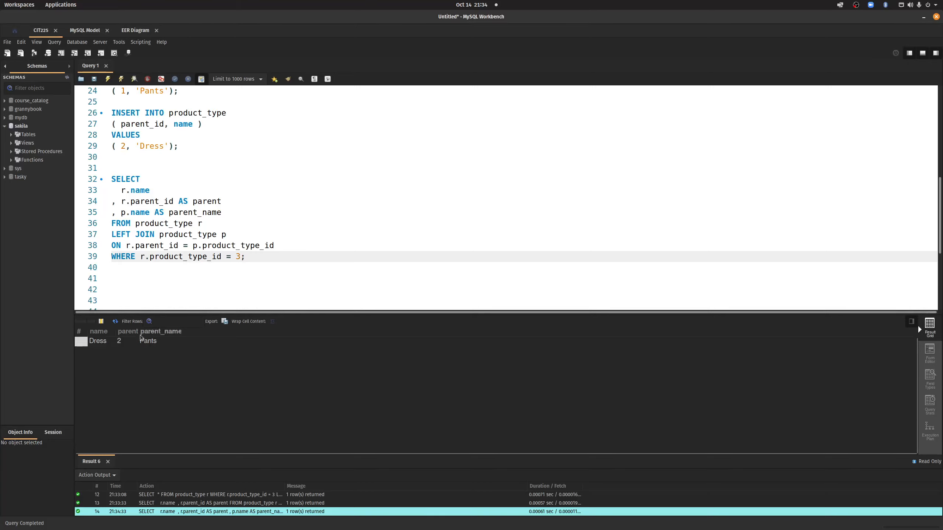
left_click_drag(138, 331, 150, 332)
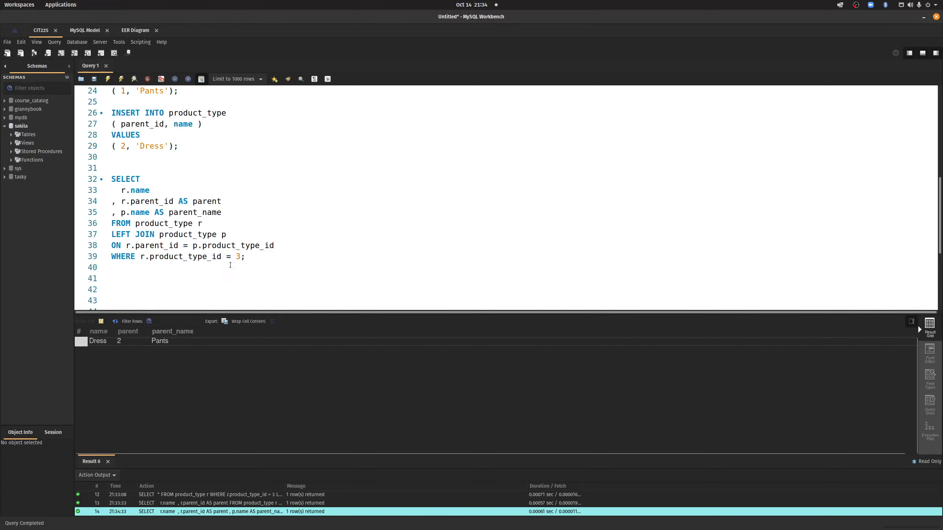
Step: Before the WHERE clause, add "LEFT JOIN product_type gf" with the condition "ON p.parent_id = gf.product_type_id"
left_click(277, 245)
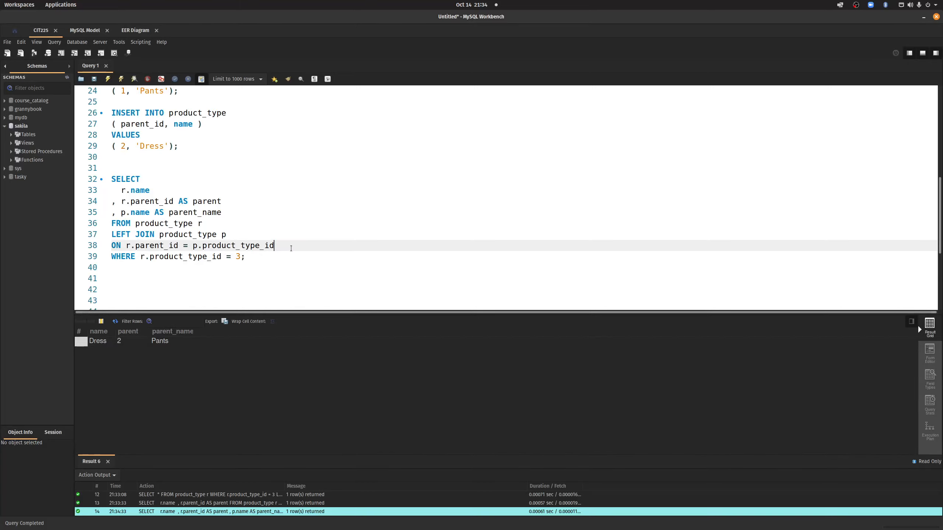
key("Return")
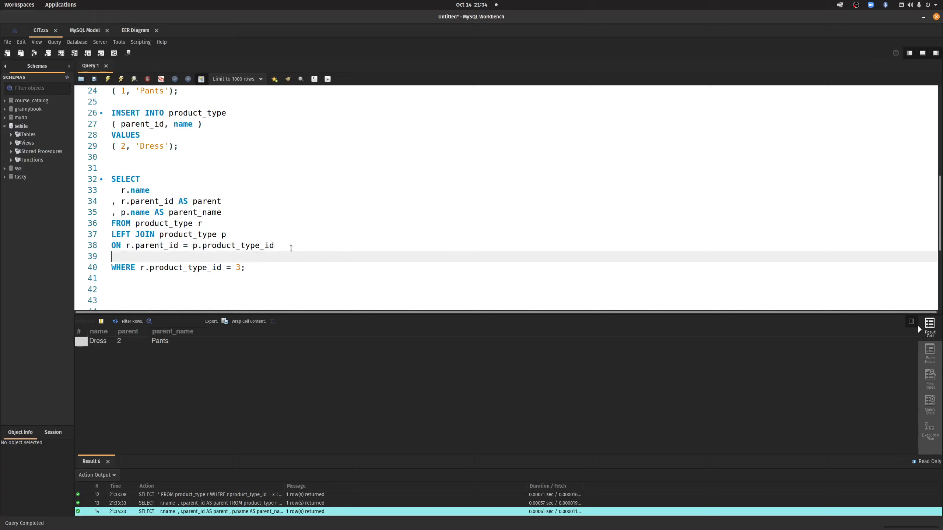
type("LEFT JOIN product_type g")
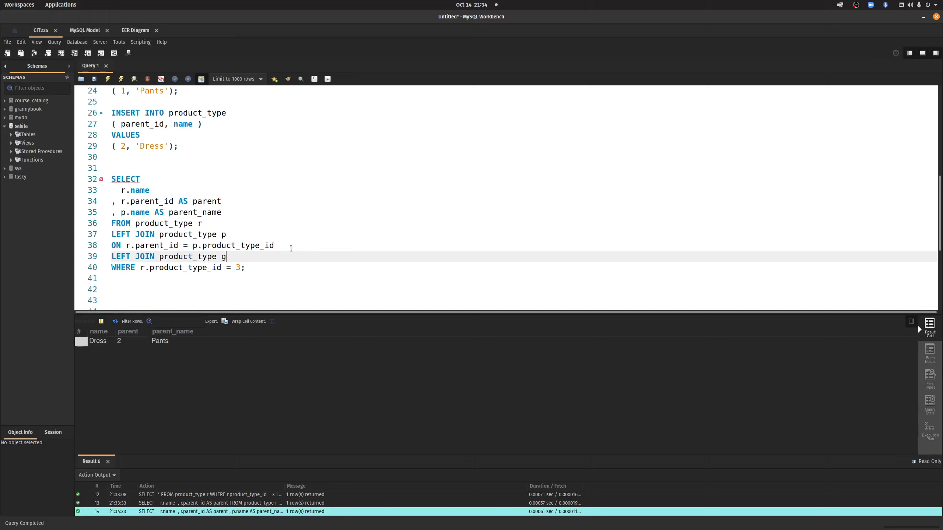
type("f")
key("Return")
type("ON")
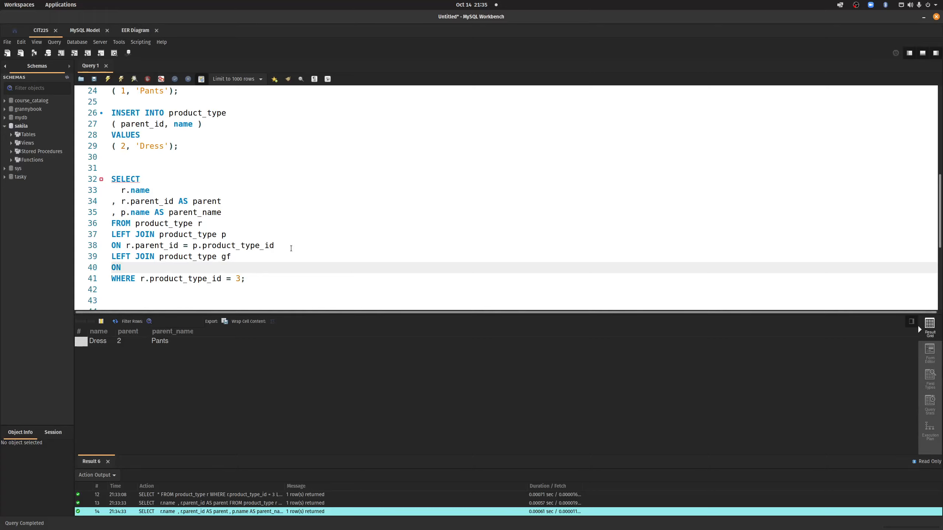
type("p.parent_id = gf.product_type")
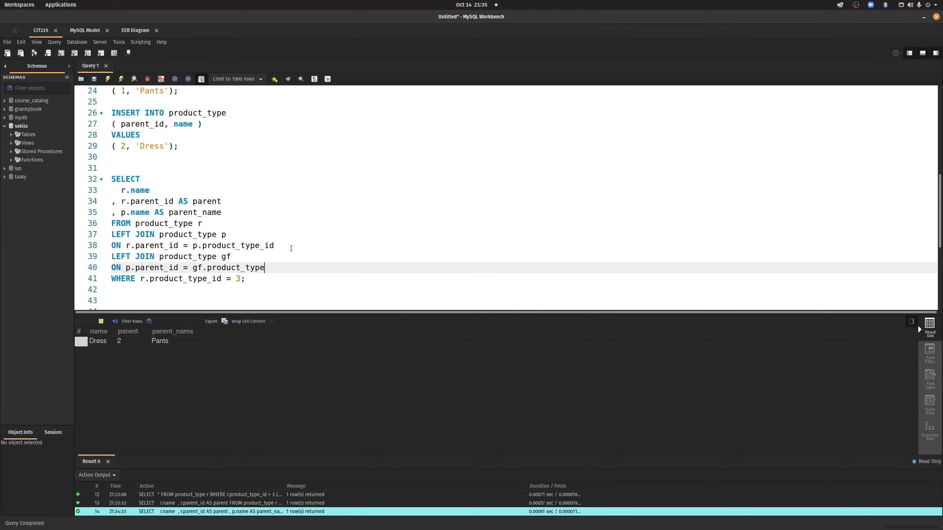
type("_id")
Step: Add "p.parent_id AS grandfather_id" and "gf.name AS grandfather_name" to the end of the SELECT list
left_click(225, 209)
key("Return")
type(", ")
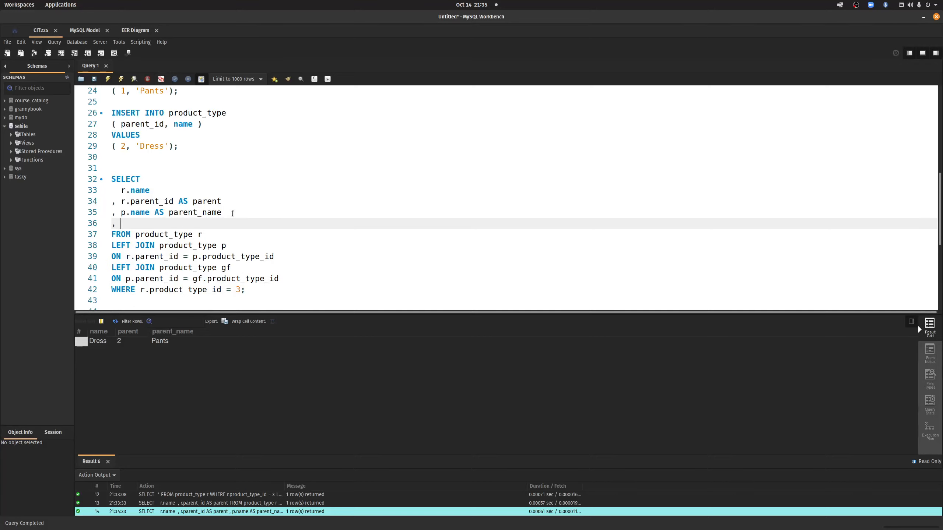
type("p.parent_id AS grandfather")
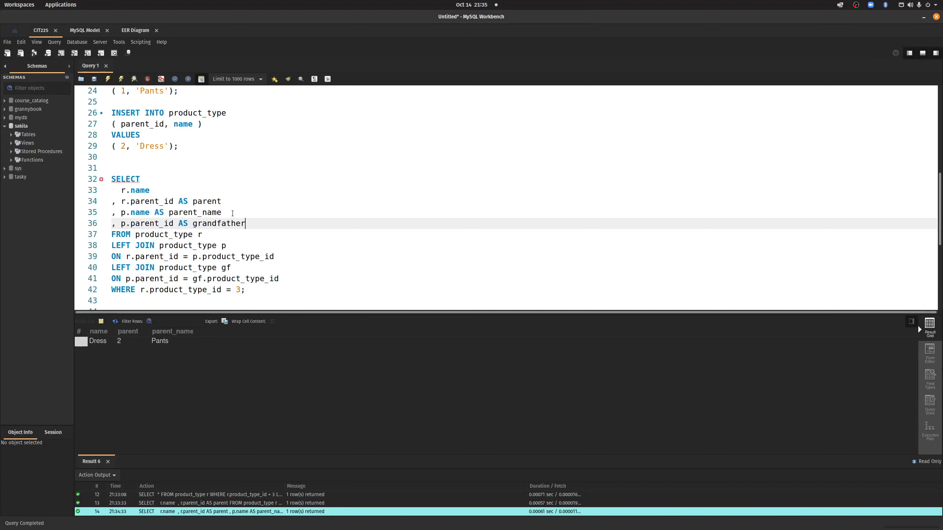
type("_id")
key("Return")
type(", ")
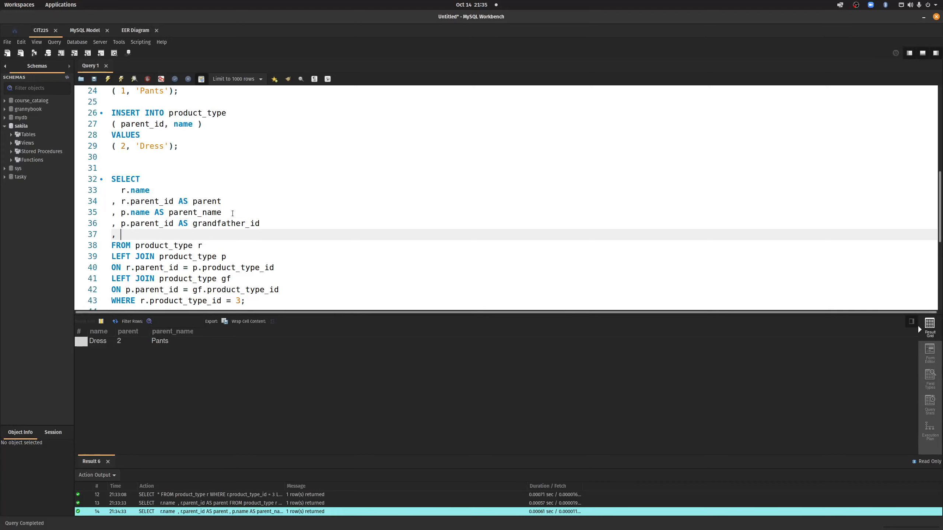
type("gf.name AS grandfather_name")
Step: Run the query with both joins and widen the grandfather_id column in the result grid so its heading fits
scroll(244, 209, "down", 5)
scroll(233, 221, "up", 3)
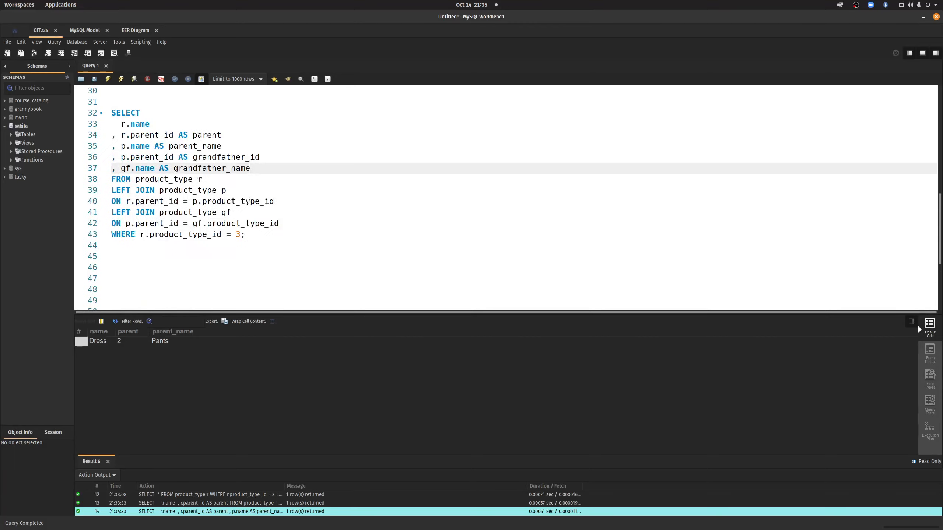
left_click(249, 236)
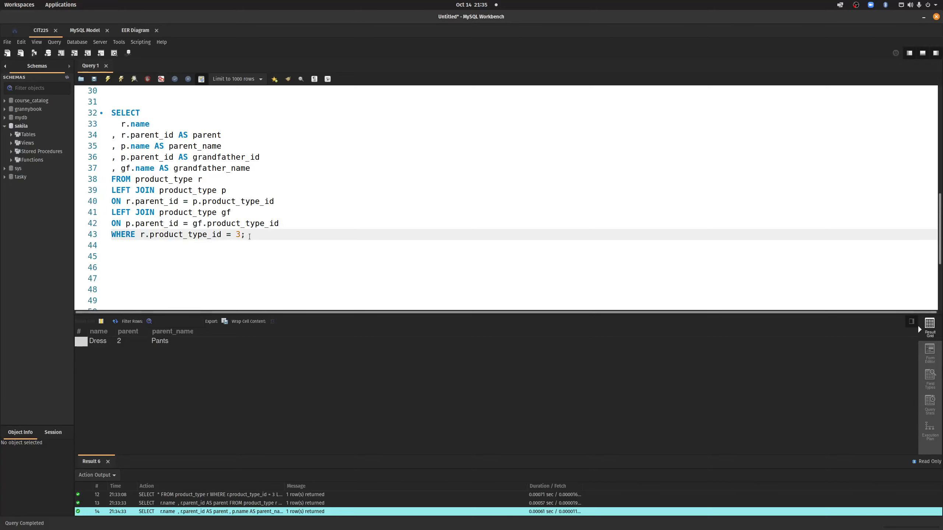
key("ctrl+Return")
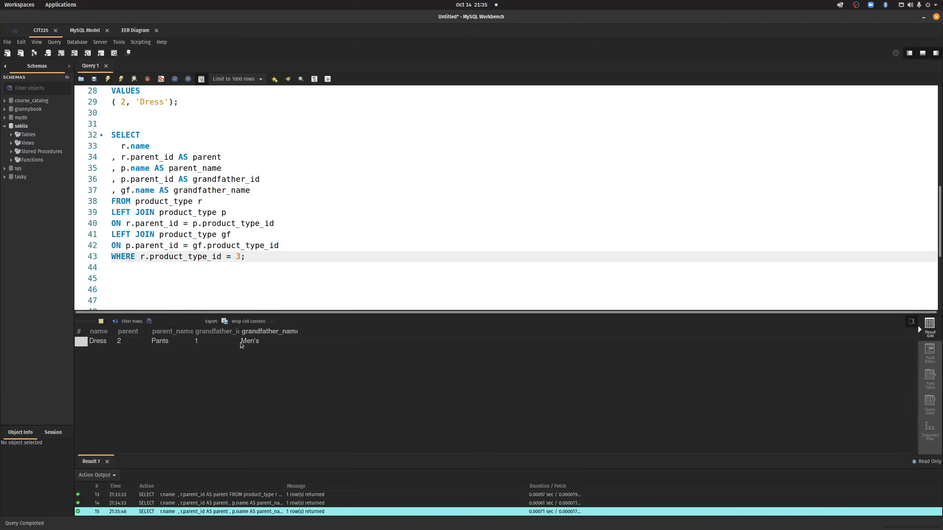
left_click_drag(240, 332, 256, 332)
left_click_drag(314, 332, 347, 333)
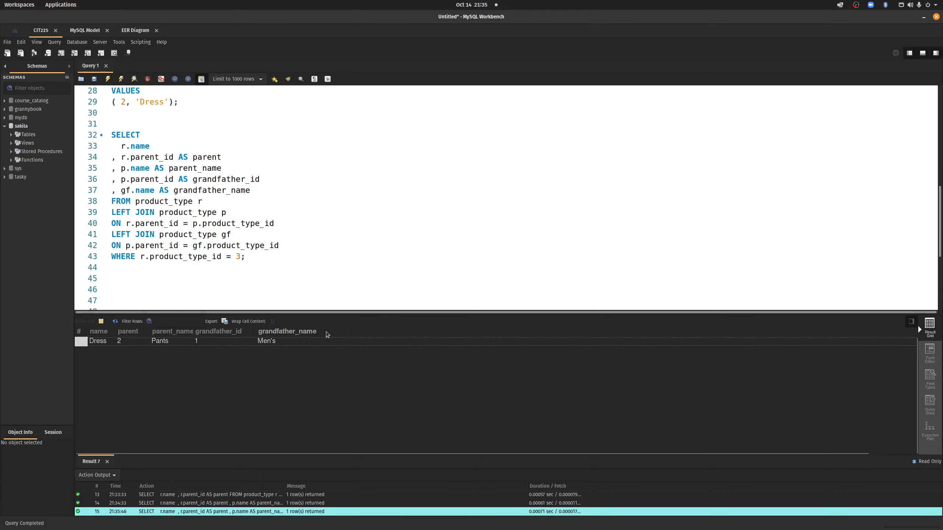
Step: Above the SELECT, add the comment "-- CRUD Example on how to populate a menu breadcrumb."
left_click(150, 134)
left_click(141, 126)
type("-- ")
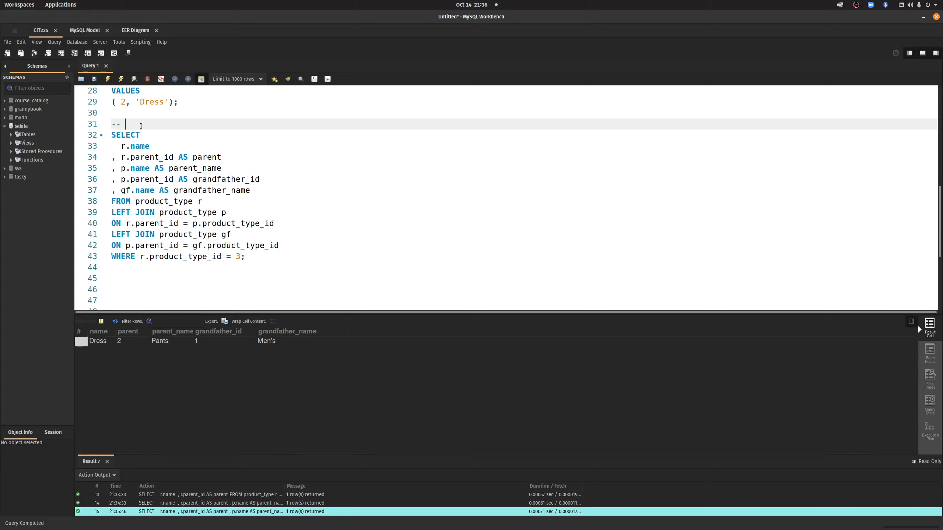
type("CRUD e")
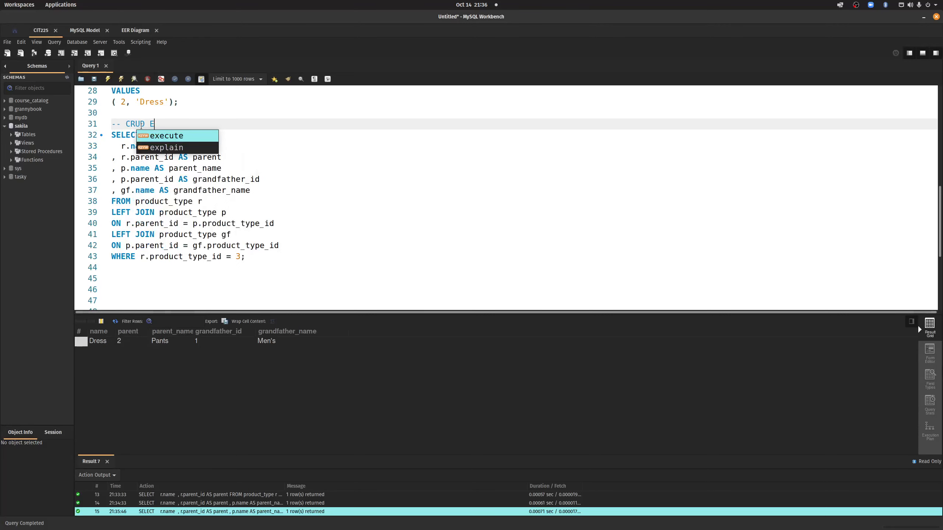
type("xample on how ")
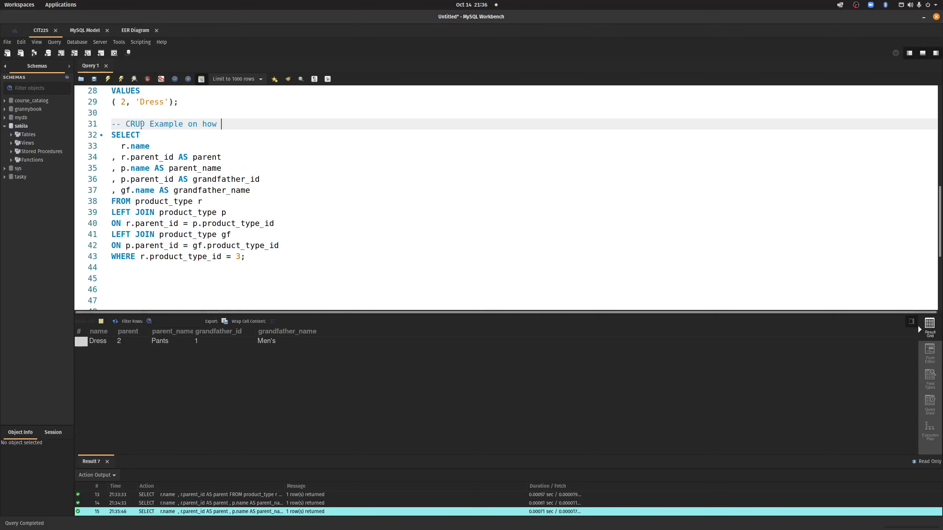
type("to populate a menu breadcrumb.")
left_click(200, 274)
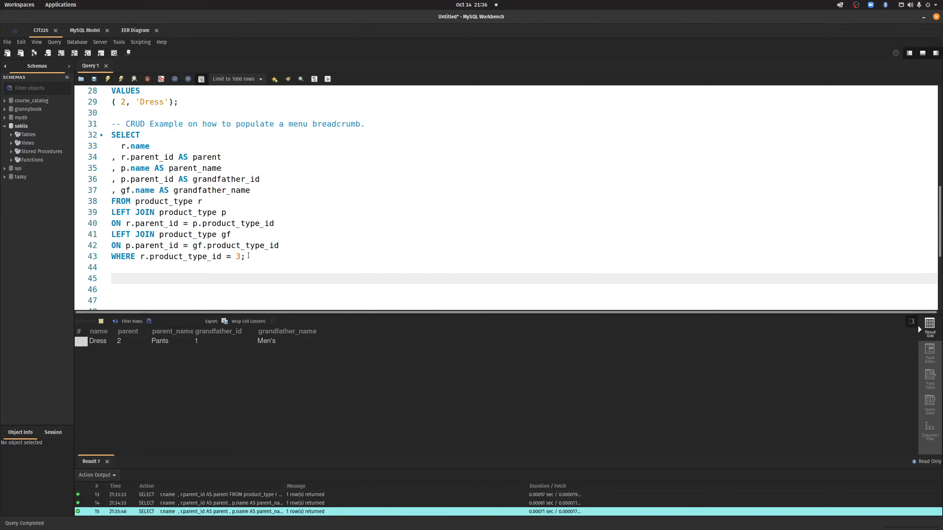
left_click_drag(249, 255, 101, 256)
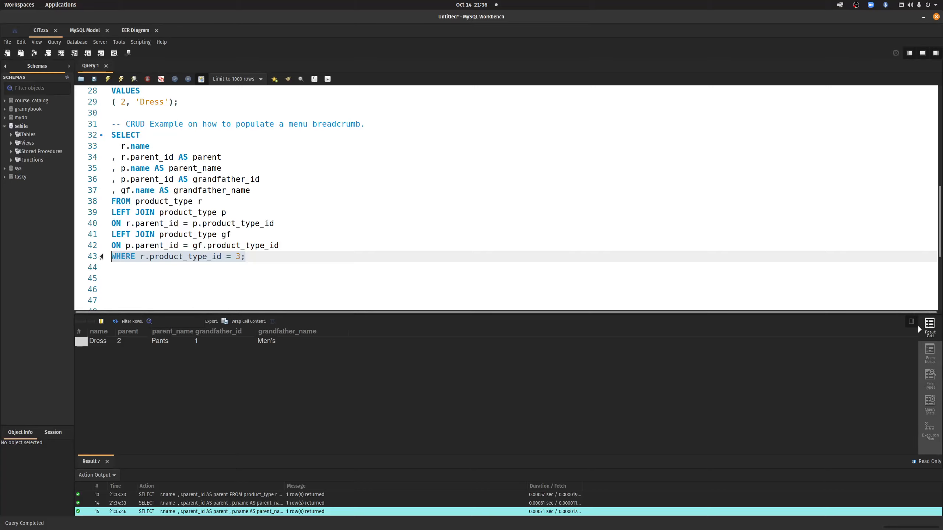
left_click(159, 157)
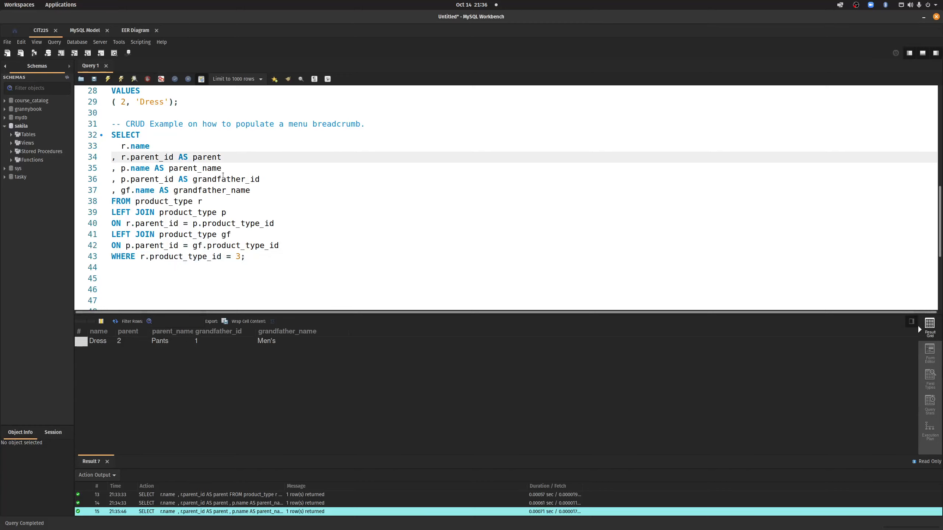
left_click_drag(222, 169, 169, 166)
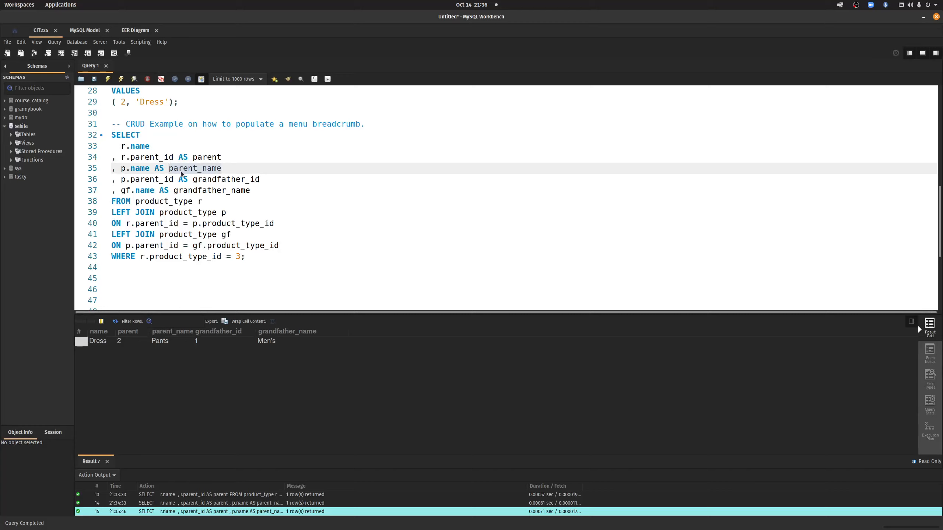
Step: In the SELECT list, give r.name the alias level_1 and replace the r.parent_id alias with "level"
left_click(154, 145)
type("A")
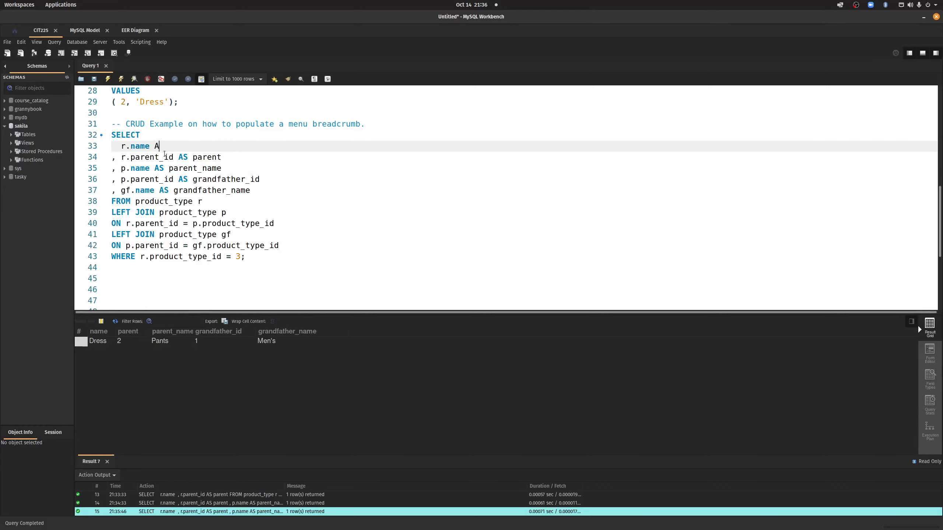
type("S level_1")
left_click_drag(222, 157, 196, 158)
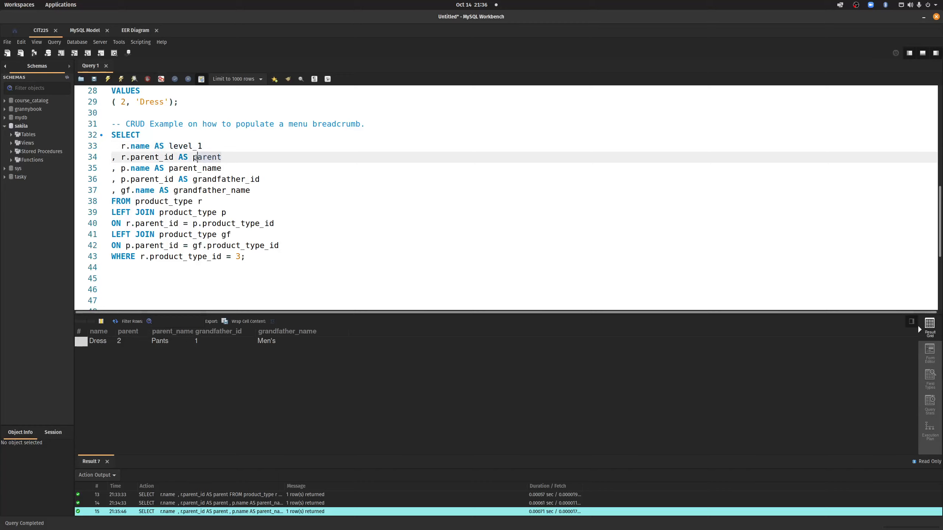
key("BackSpace")
key("BackSpace")
type("lev")
key("BackSpace")
key("BackSpace")
key("BackSpace")
type("level")
Step: Change the r.name alias to level_3 and the r.parent_id alias to level_3_id
left_click(203, 146)
key("BackSpace")
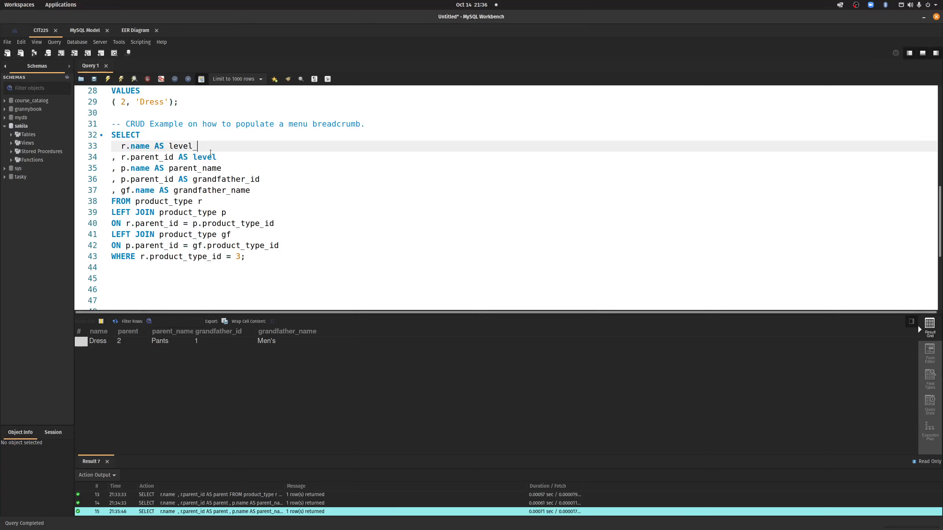
type("3")
left_click(224, 157)
type("_")
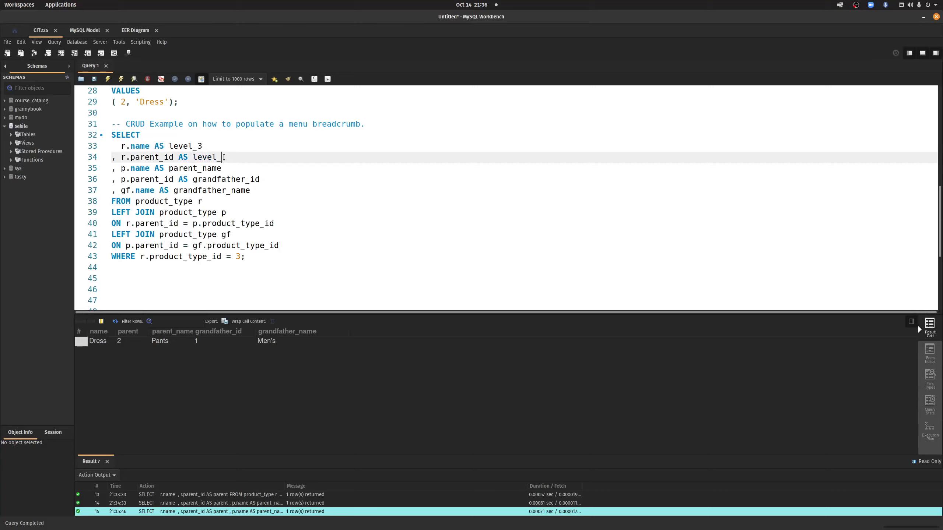
type("3_id")
Step: Set the p.name alias to level_2 and the r.parent_id alias to level_2_id
left_click_drag(221, 171, 169, 172)
type("level_2")
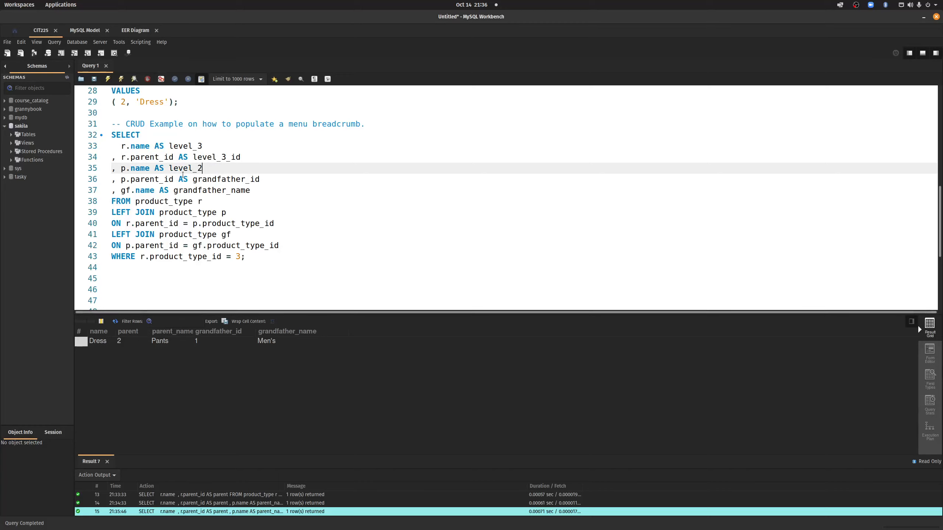
left_click_drag(267, 184, 195, 179)
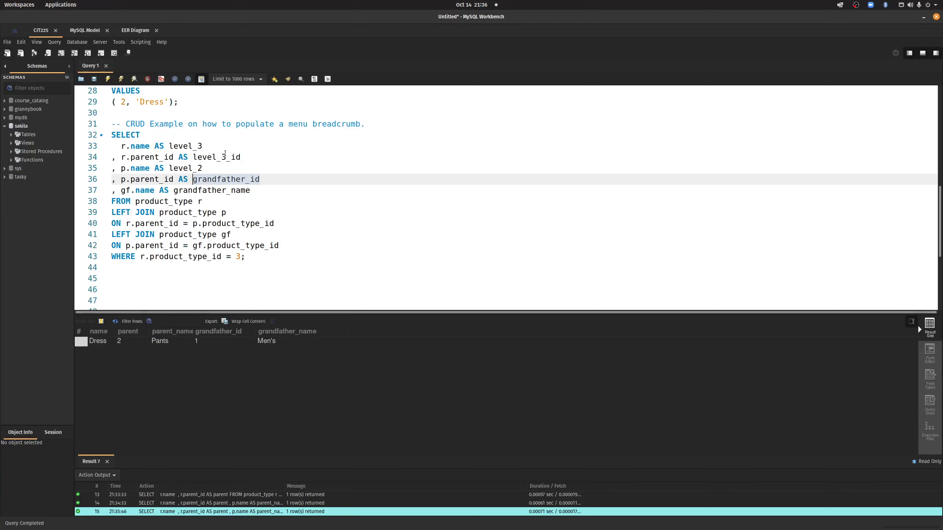
left_click(226, 156)
key("BackSpace")
type("2")
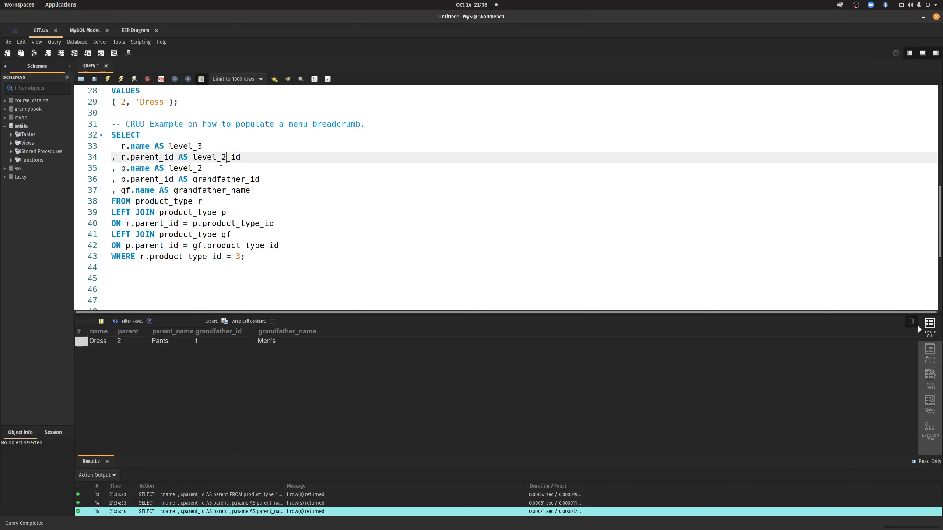
Step: Replace the grandfather aliases, using level_1_id for p.parent_id and level_1 for gf.name
left_click_drag(260, 179, 194, 179)
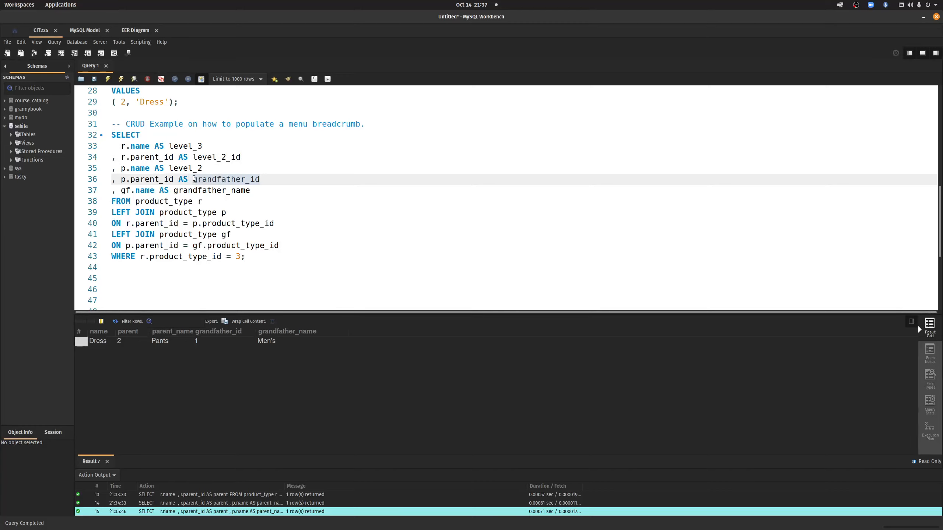
type("level")
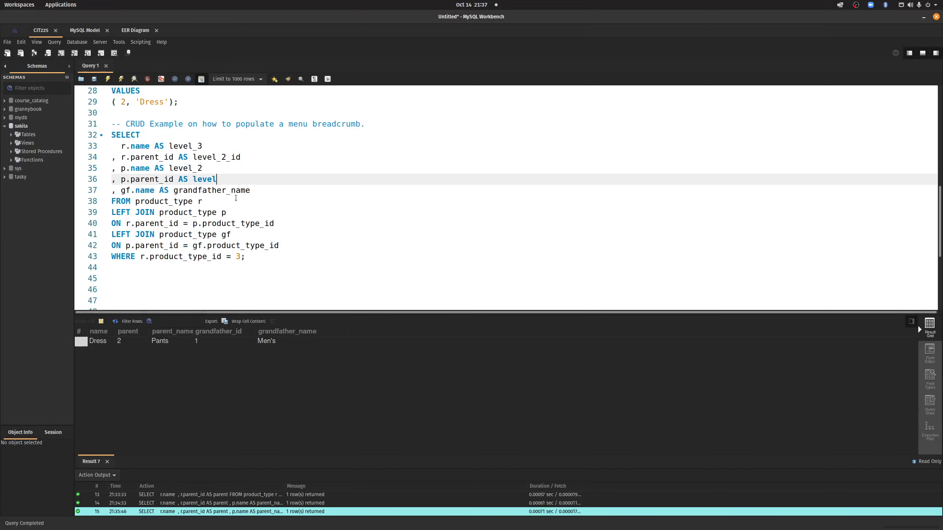
type("_1_id")
left_click_drag(250, 190, 173, 190)
type("lev")
key("BackSpace")
key("BackSpace")
key("BackSpace")
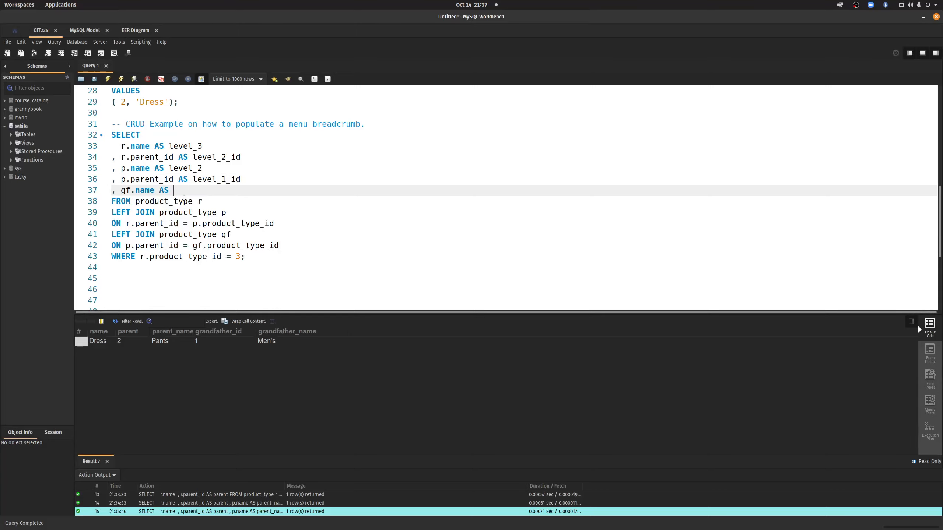
type("lv")
type("vel_1")
Step: Insert "r.id AS level_3_id" as the first SELECT column, put a comma before r.name, and run the query
left_click(121, 145)
key("BackSpace")
key("BackSpace")
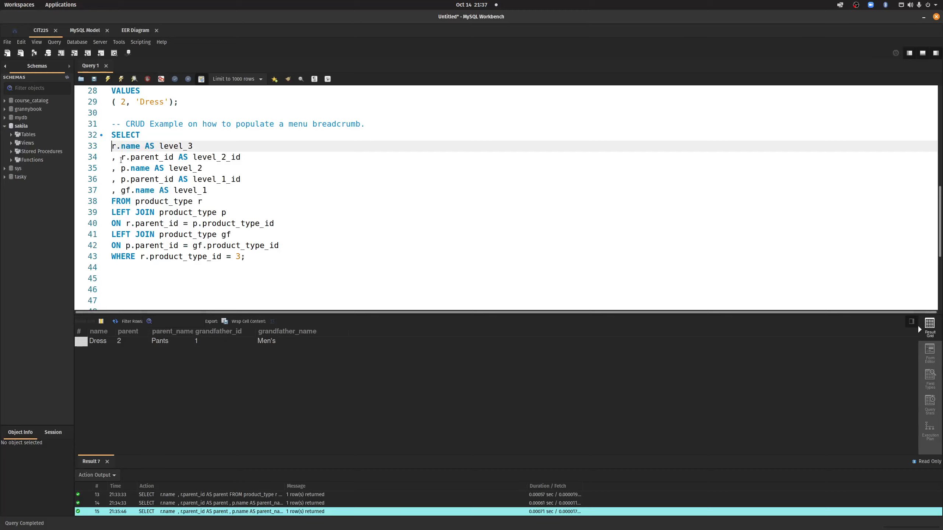
type(",")
left_click(178, 134)
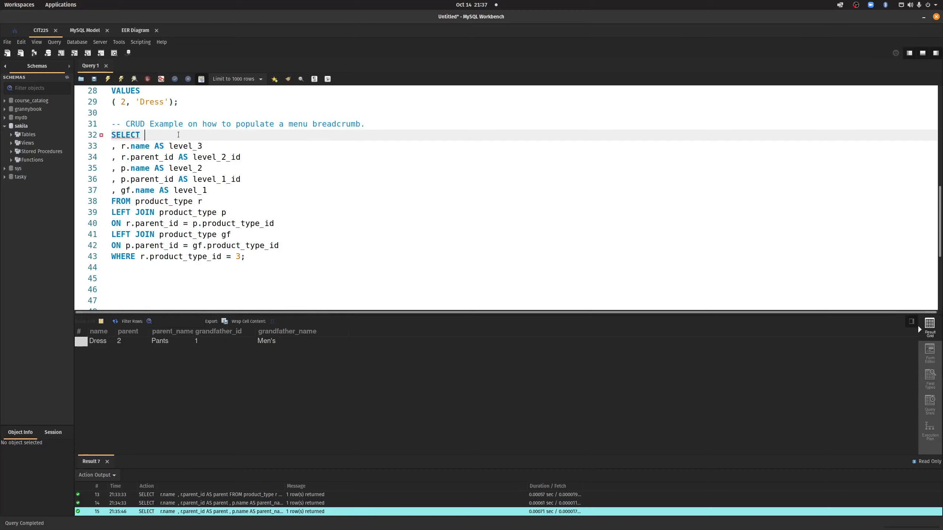
key("Return")
type("r.")
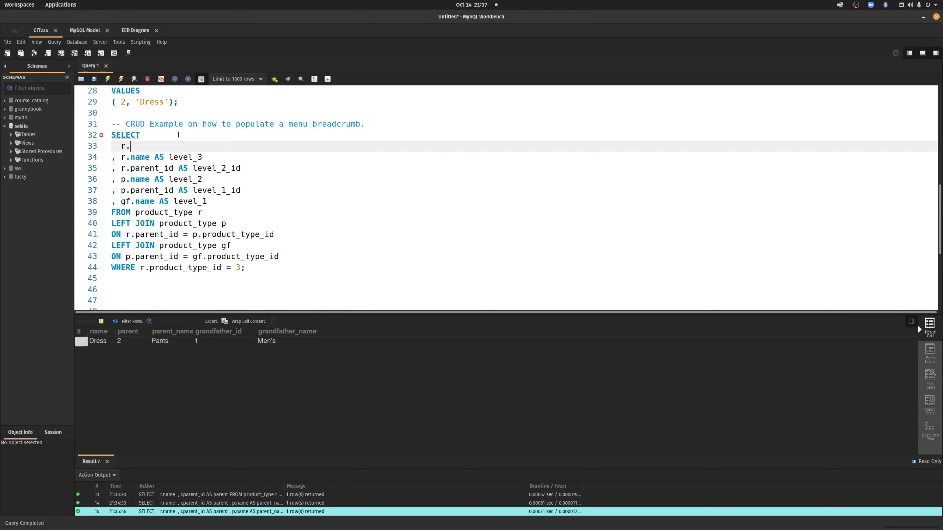
type("id AS level_3_id")
left_click(255, 268)
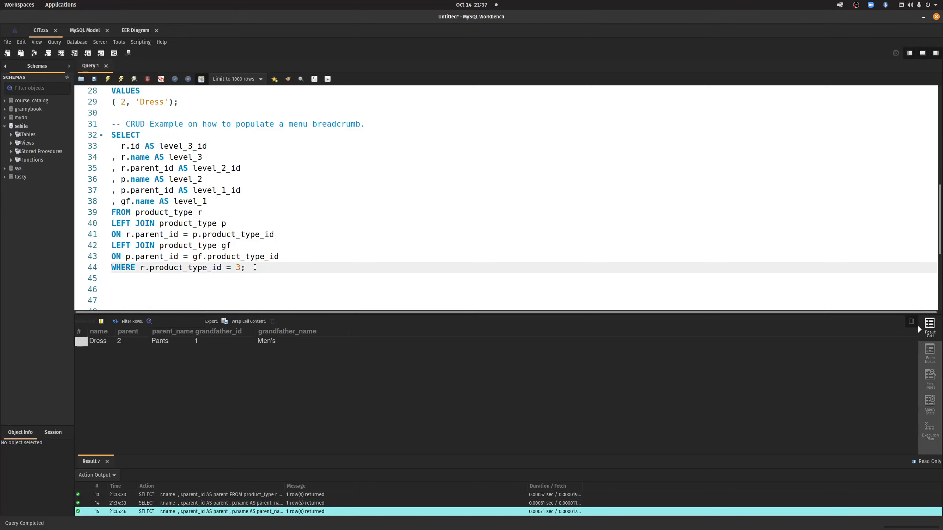
key("ctrl+Return")
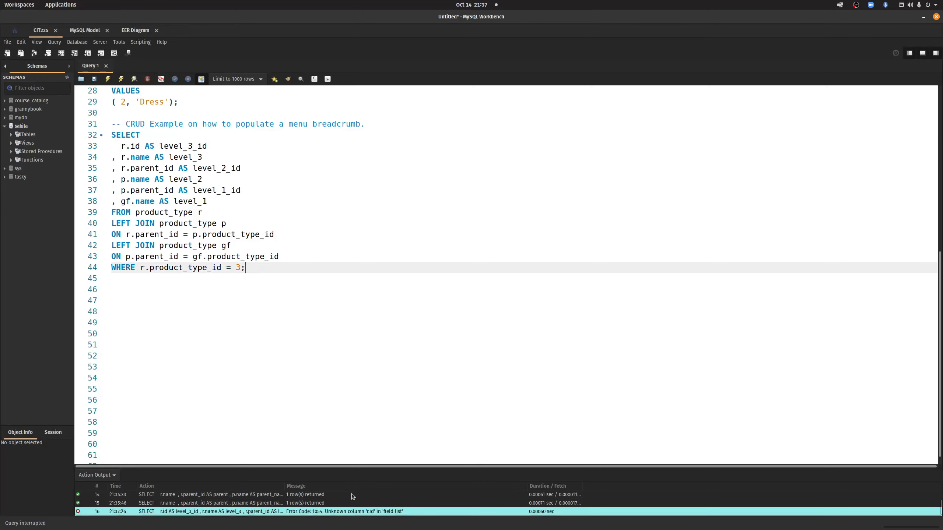
Step: Change the first selected column from r.id to r.product_type_id and run the query again
left_click(132, 146)
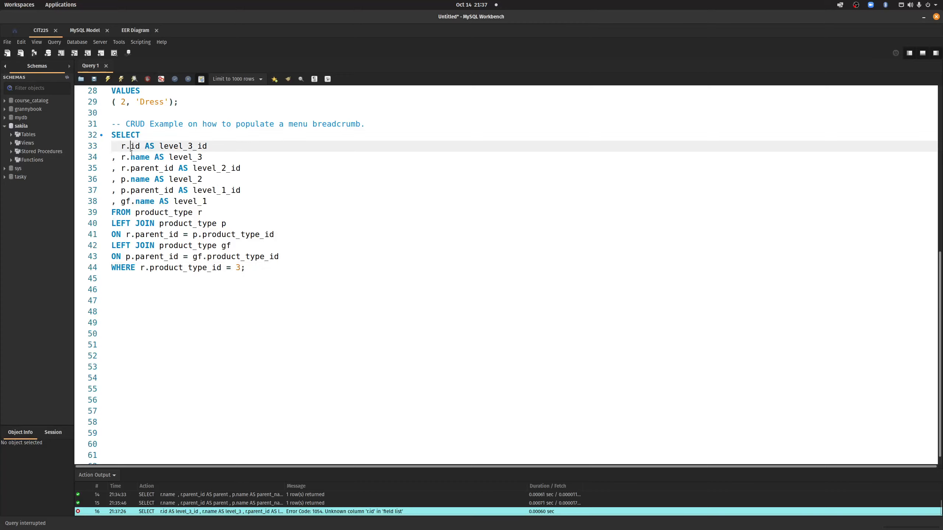
type("product_type")
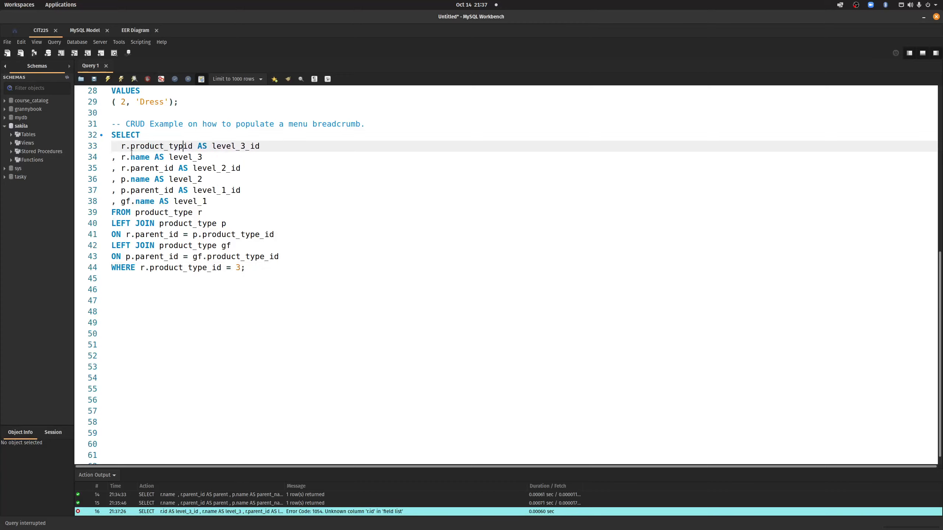
type("_")
key("ctrl+Return")
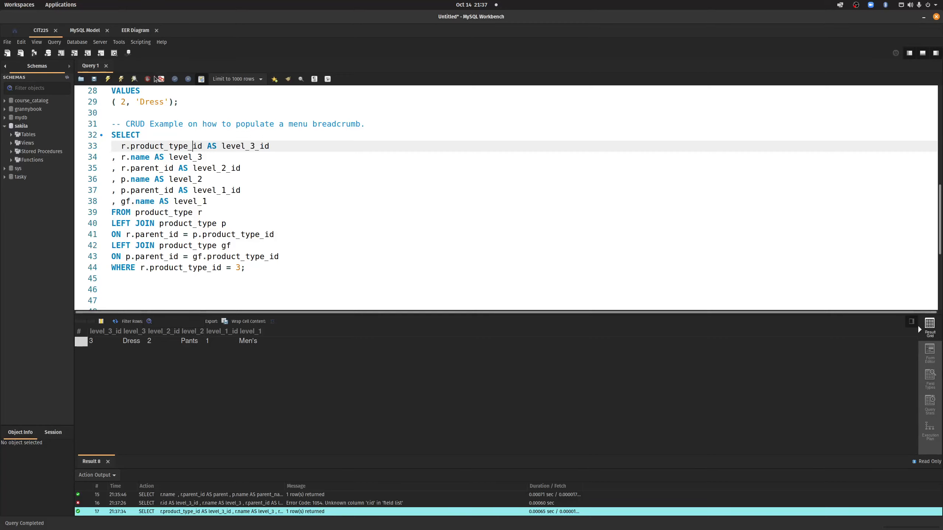
left_click_drag(111, 124, 305, 125)
left_click(244, 256)
left_click_drag(243, 256, 113, 135)
Step: In the EER diagram, enlarge the product table box slightly and open the table's column definitions for editing
left_click(136, 31)
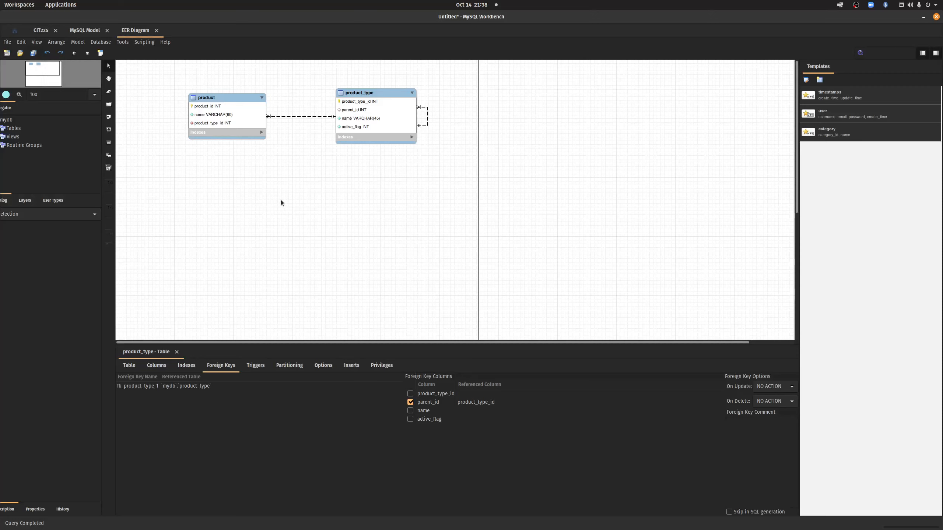
left_click(225, 99)
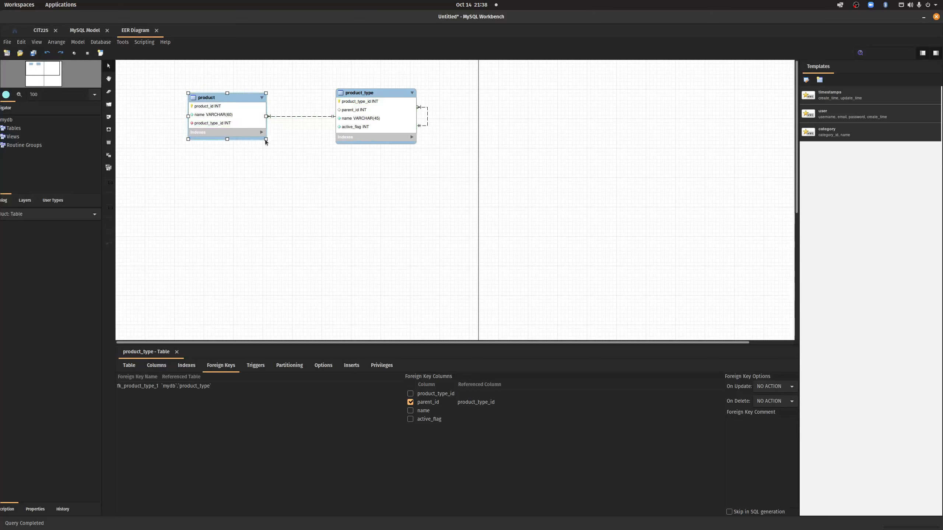
left_click_drag(265, 140, 274, 152)
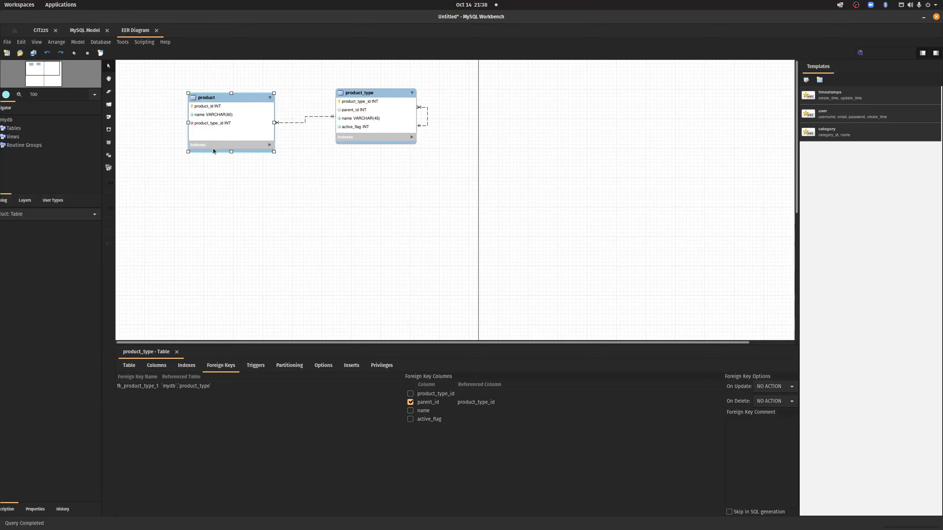
double_click(224, 139)
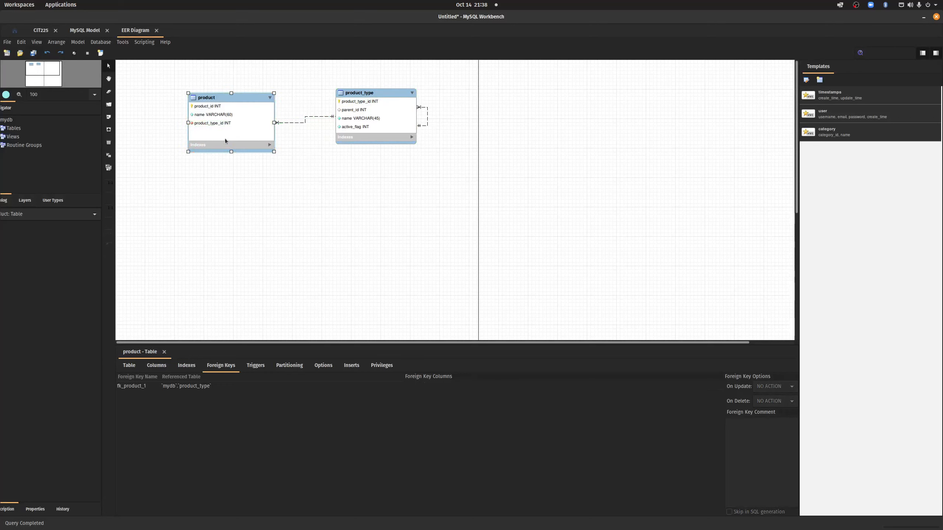
left_click(129, 365)
left_click(155, 366)
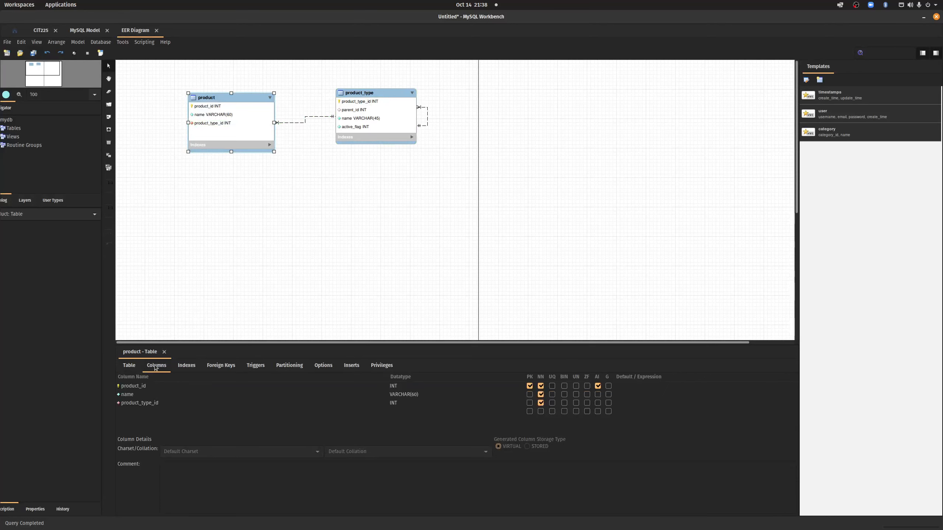
Step: Add a price column to the product table with datatype DECIMAL(15,2)
double_click(128, 411)
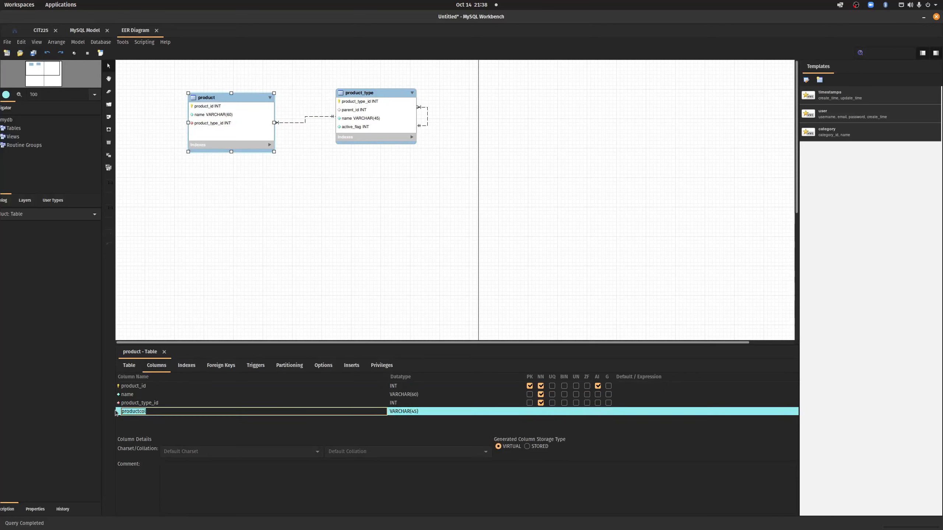
type("price")
key("Return")
left_click(430, 411)
left_click_drag(430, 412, 382, 409)
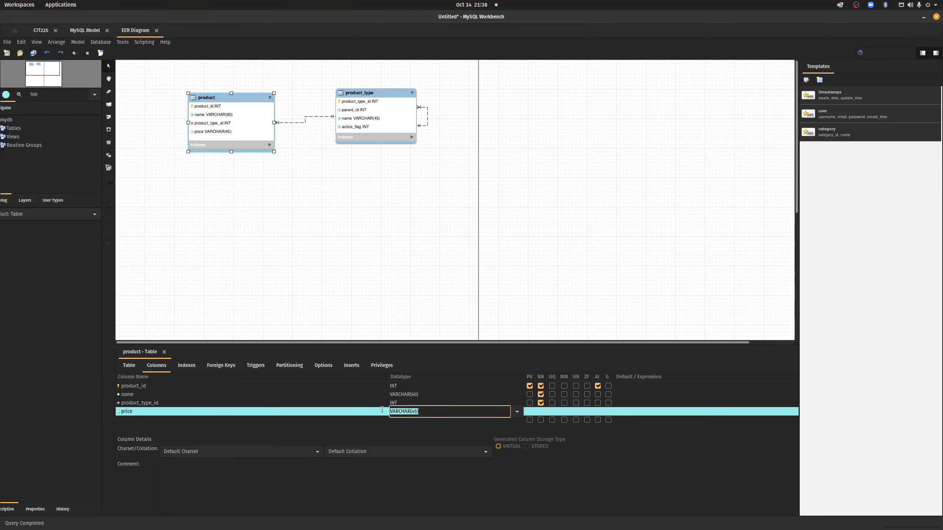
type("DECIMAL")
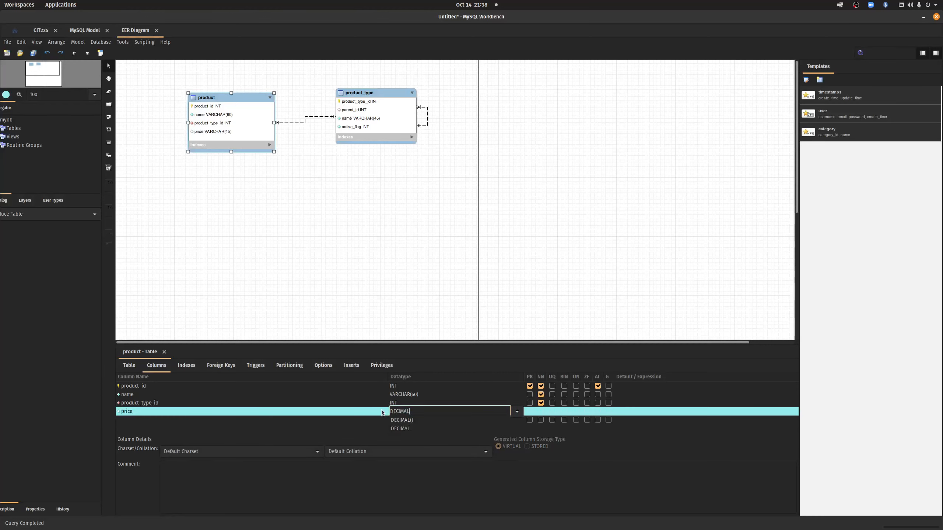
type("(15,2)")
key("Return")
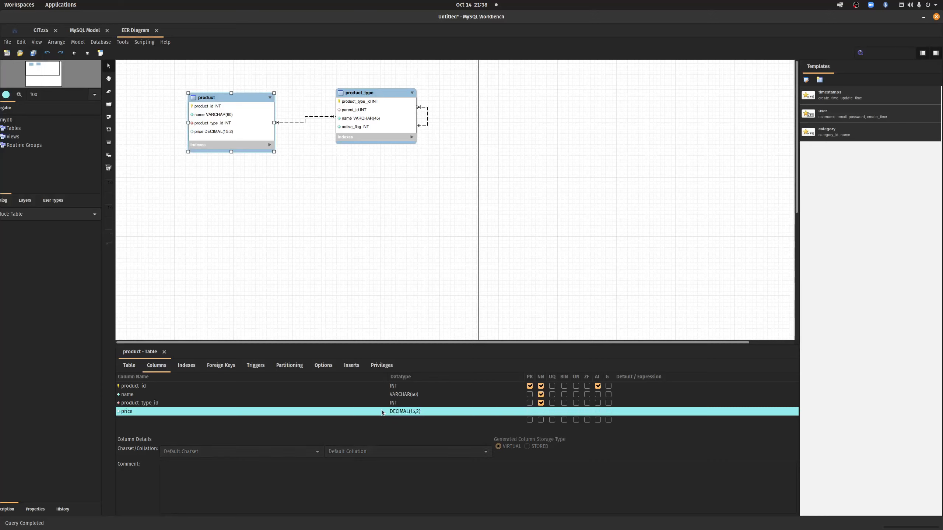
Step: Make the price column not null with a default value of 0.00
left_click(541, 412)
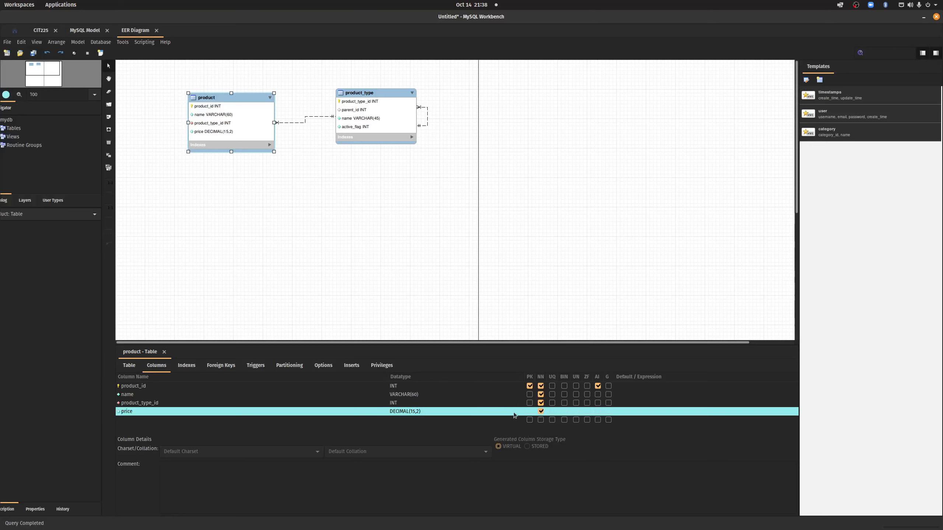
double_click(632, 412)
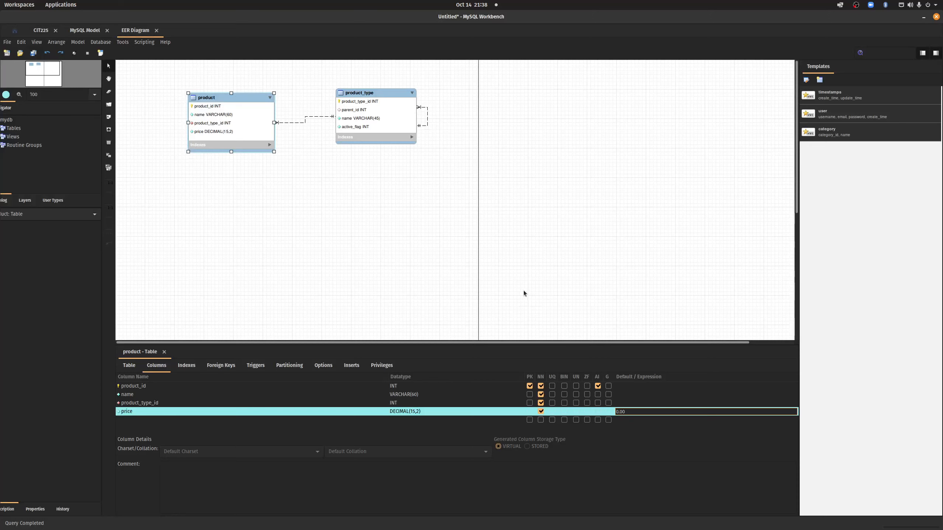
key("Return")
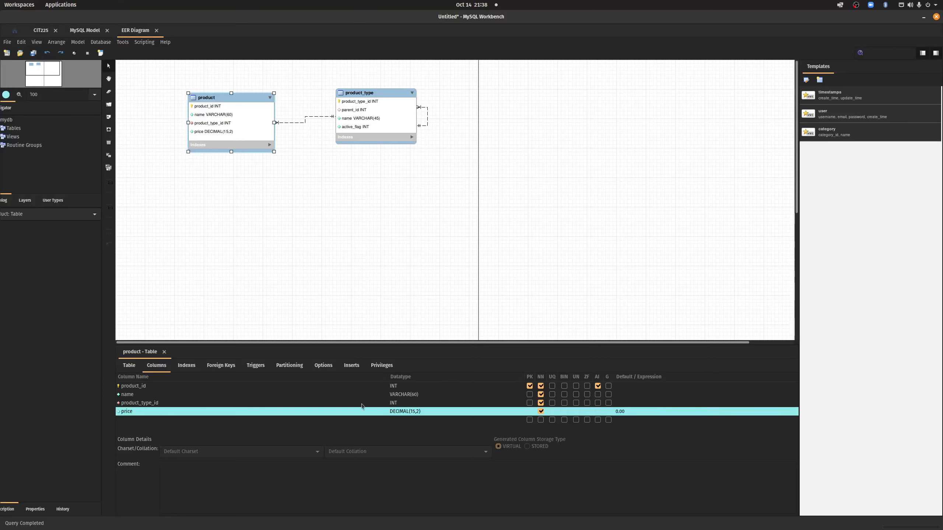
left_click(454, 278)
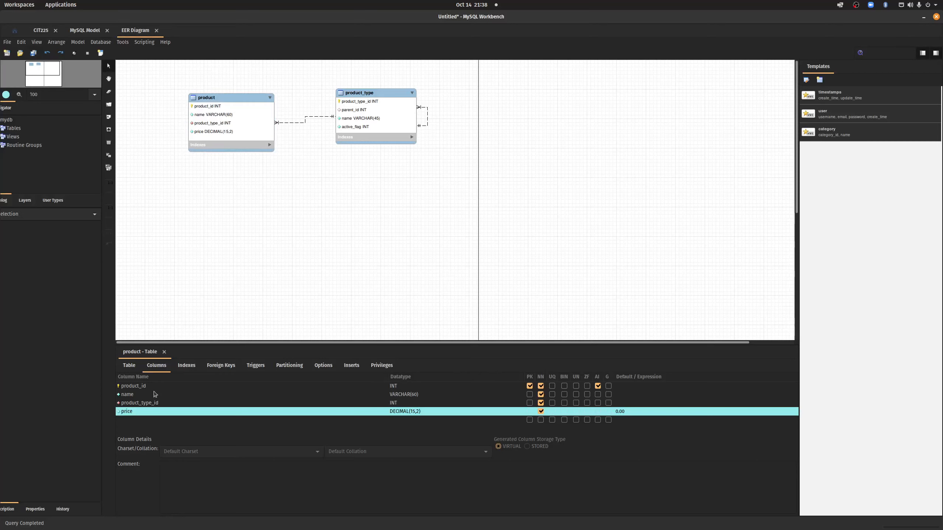
Step: Add a start_date column to the product table with datatype DATETIME
left_click(136, 420)
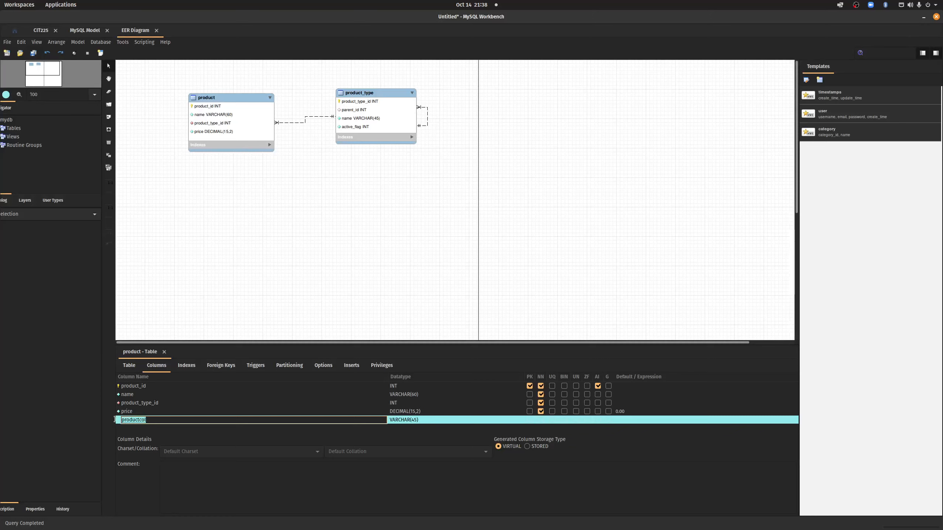
type("start_date")
left_click(423, 420)
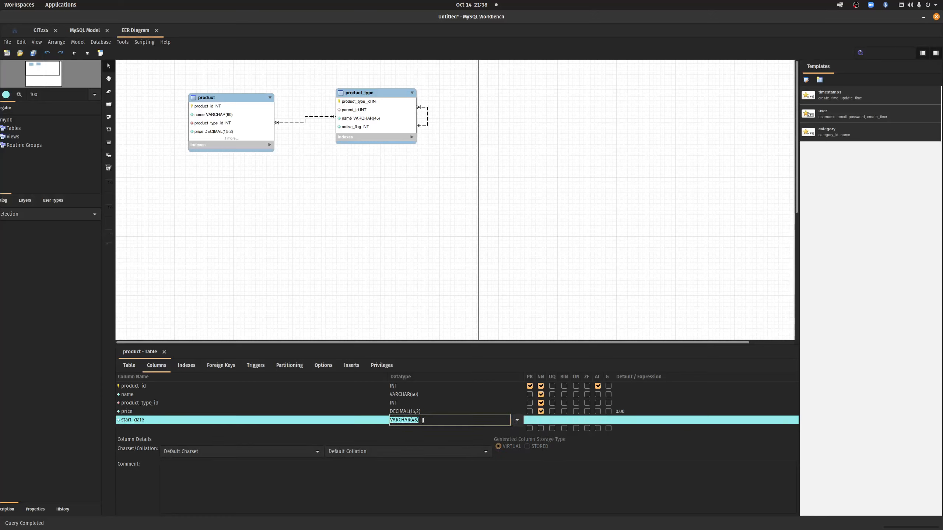
type("DATE")
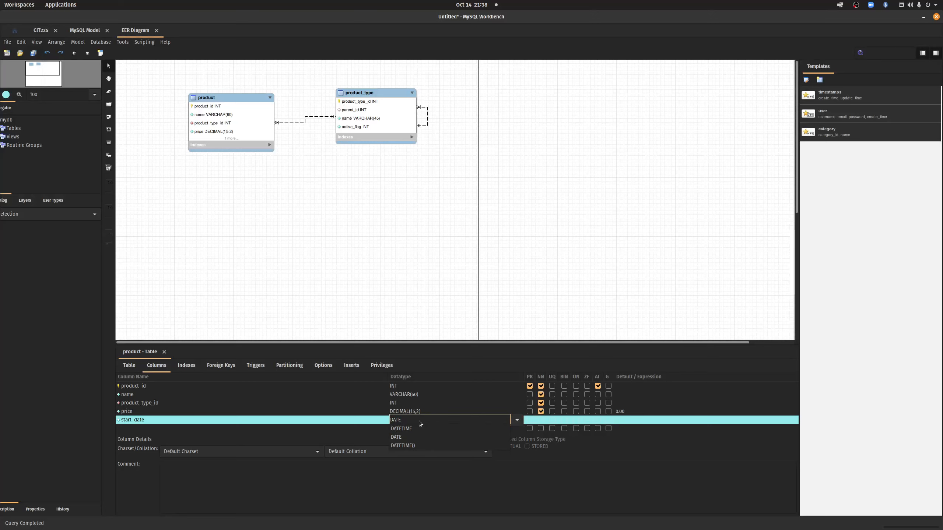
type("TIME")
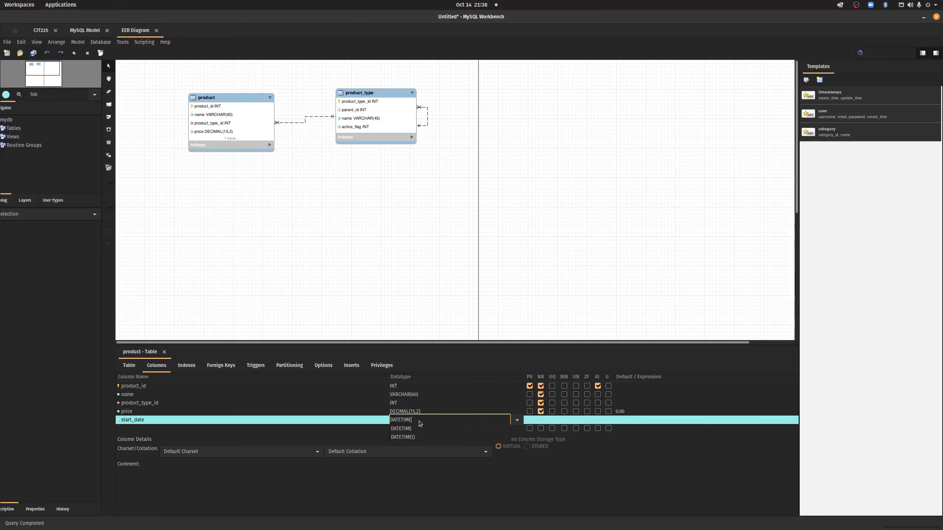
key("Return")
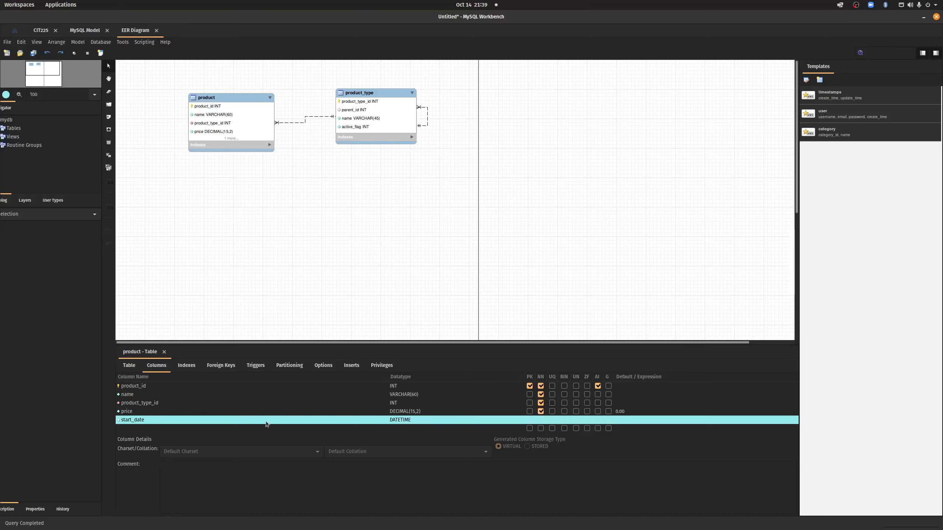
Step: Rename the product table's start_date column to start_time
left_click(144, 421)
left_click_drag(145, 421, 121, 421)
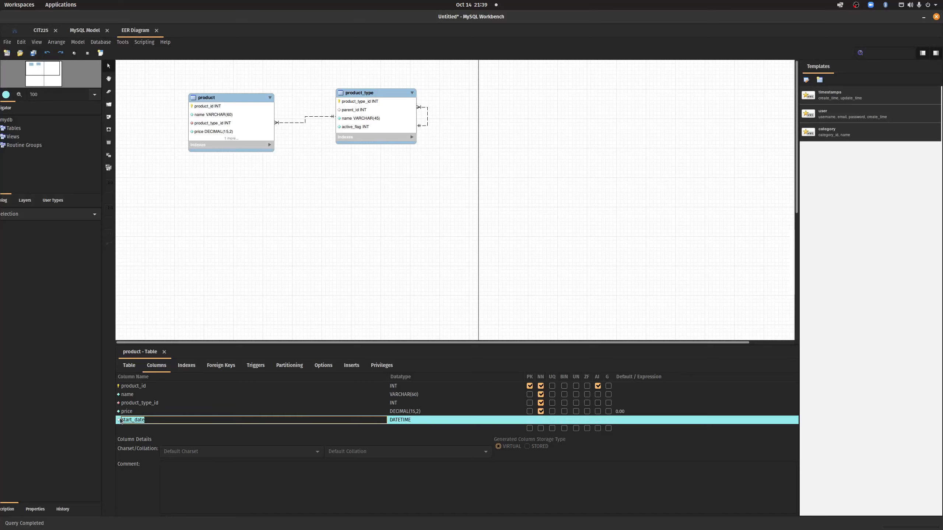
type("start_time")
key("Return")
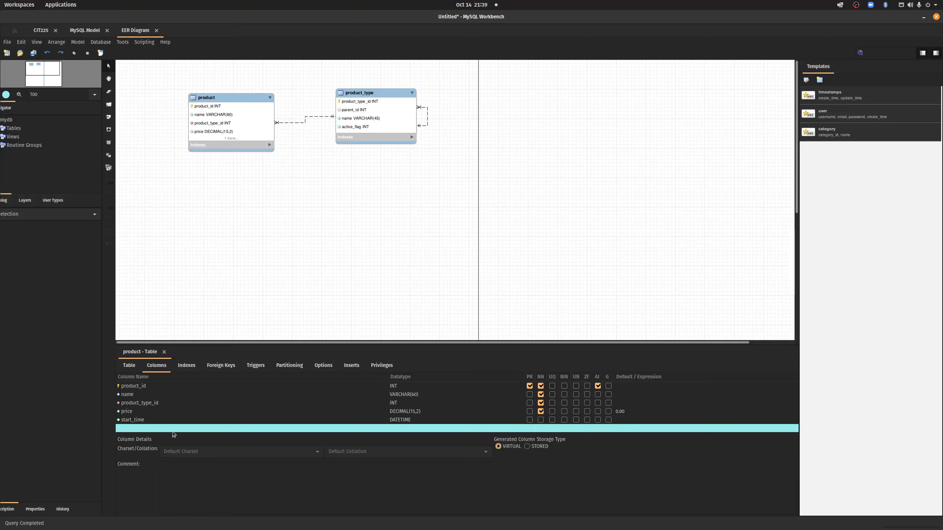
Step: Make the start_time column not null with a default value of CURRENT_TIMESTAMP
left_click(541, 420)
left_click(641, 420)
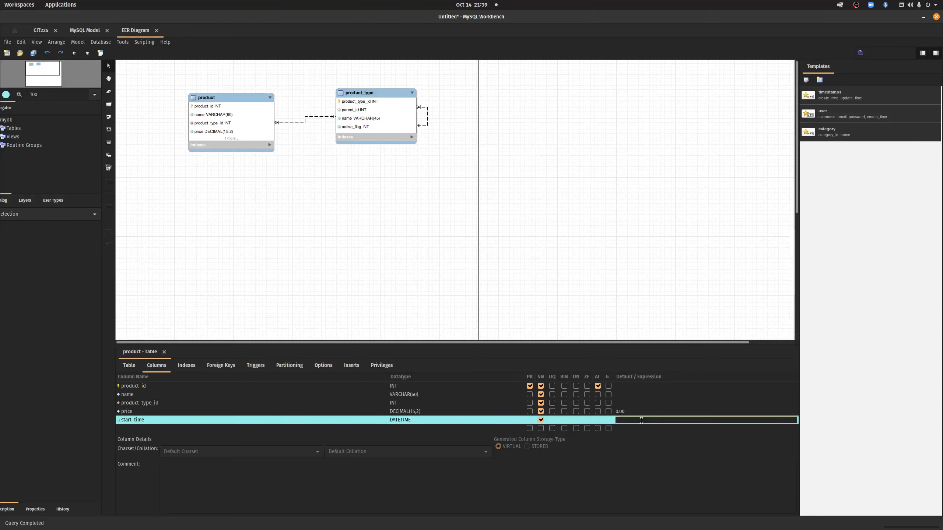
type("CURRENT_TIMESTAMP")
left_click(751, 388)
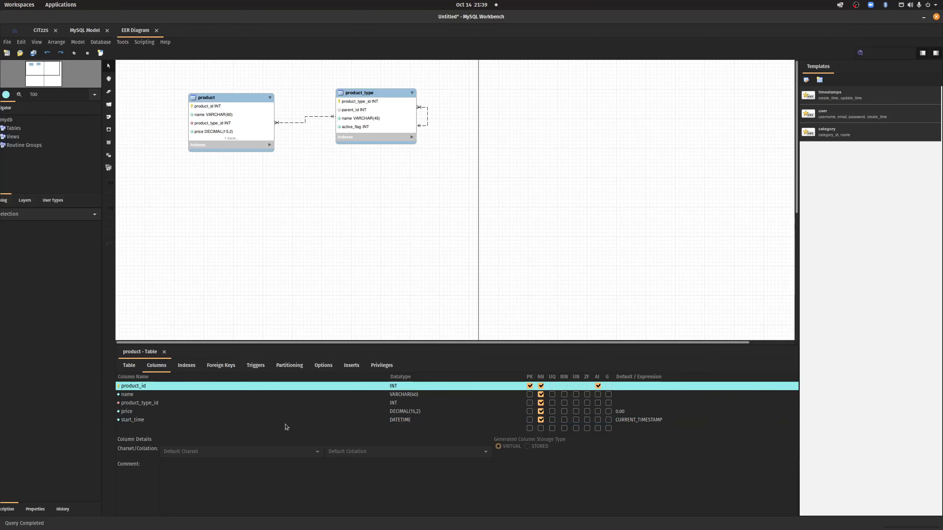
Step: Add a nullable end_time column to the product table with datatype DATETIME
left_click(140, 429)
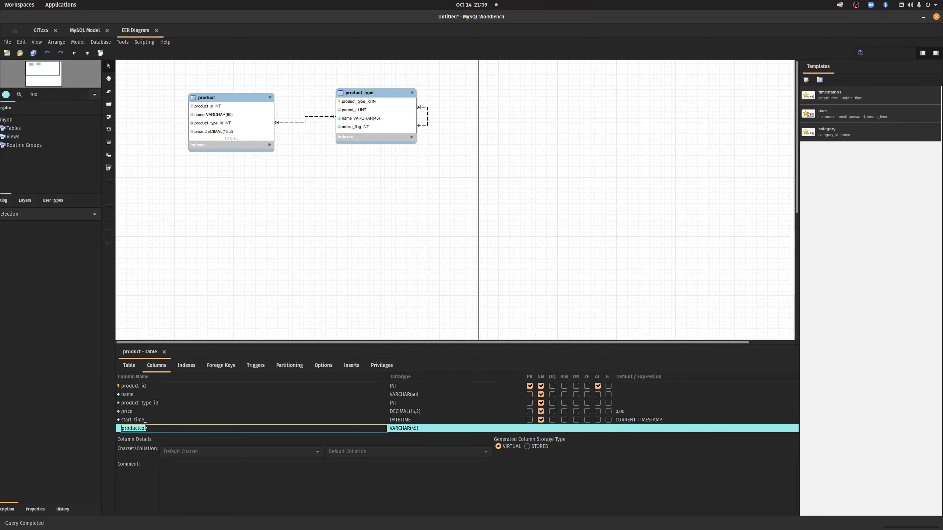
type("end_time")
left_click(423, 428)
type("DATETIME")
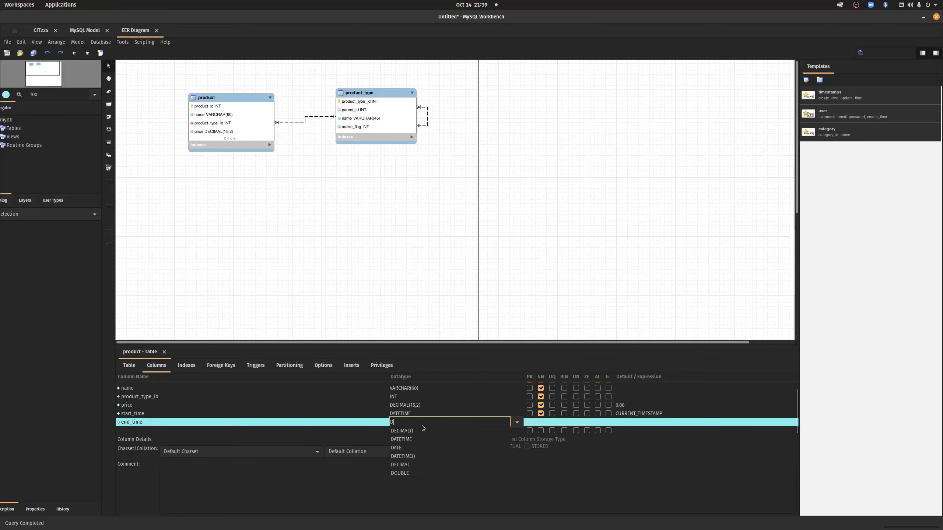
left_click(556, 424)
left_click(320, 413)
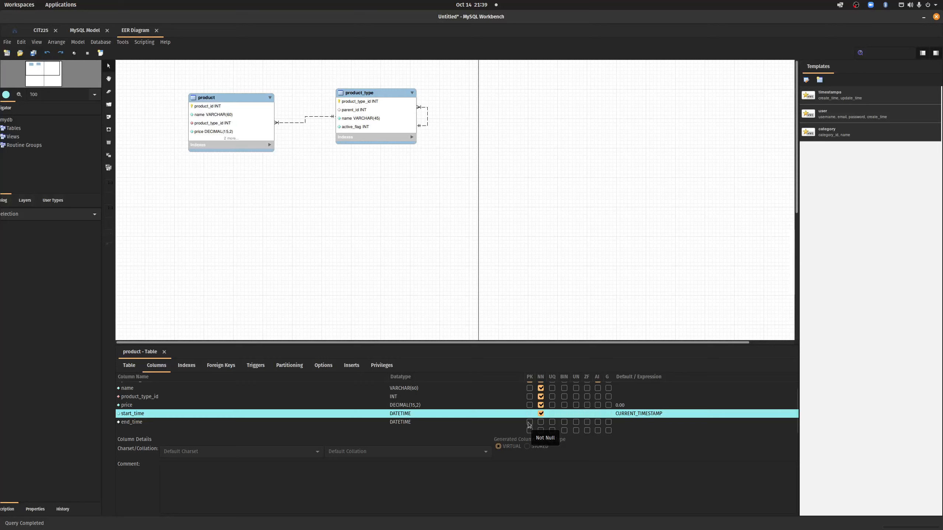
left_click(150, 431)
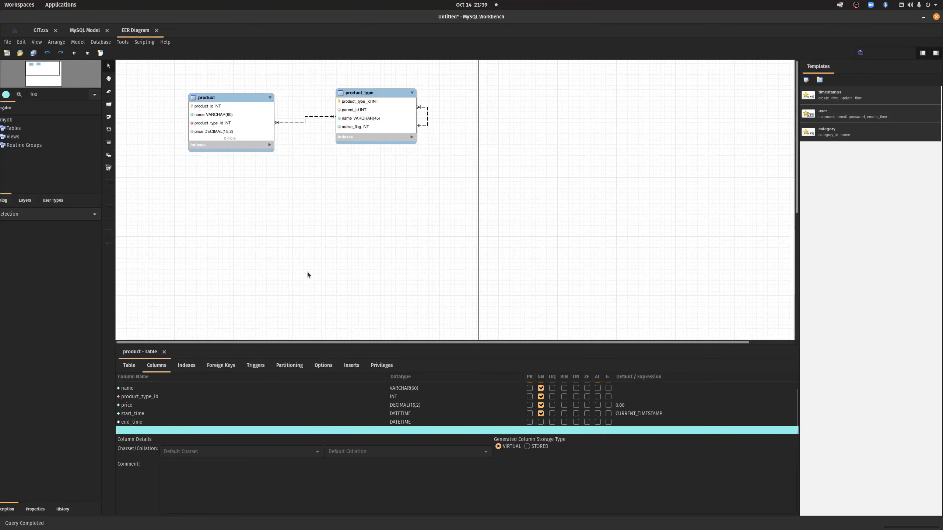
Step: Enlarge the product table box in the diagram to fit all its columns, and delete the table's price column
left_click(268, 148)
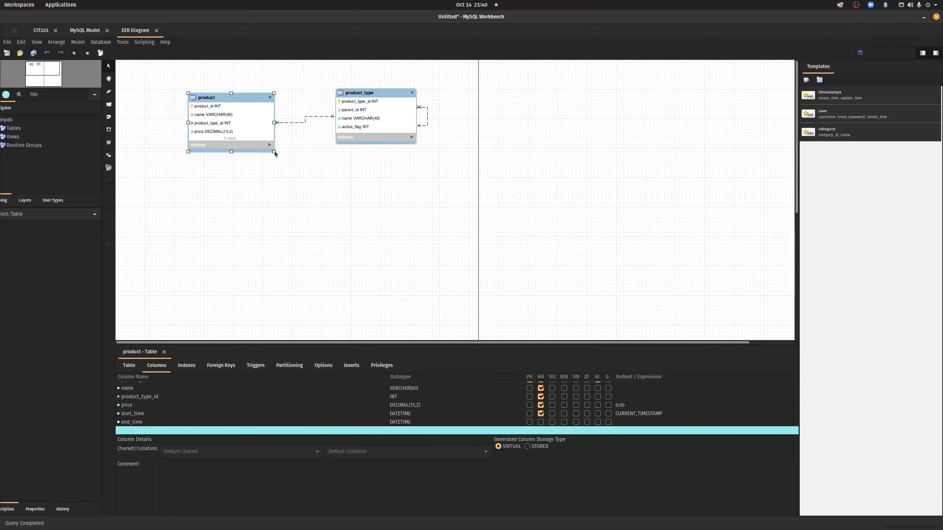
left_click_drag(275, 152, 289, 171)
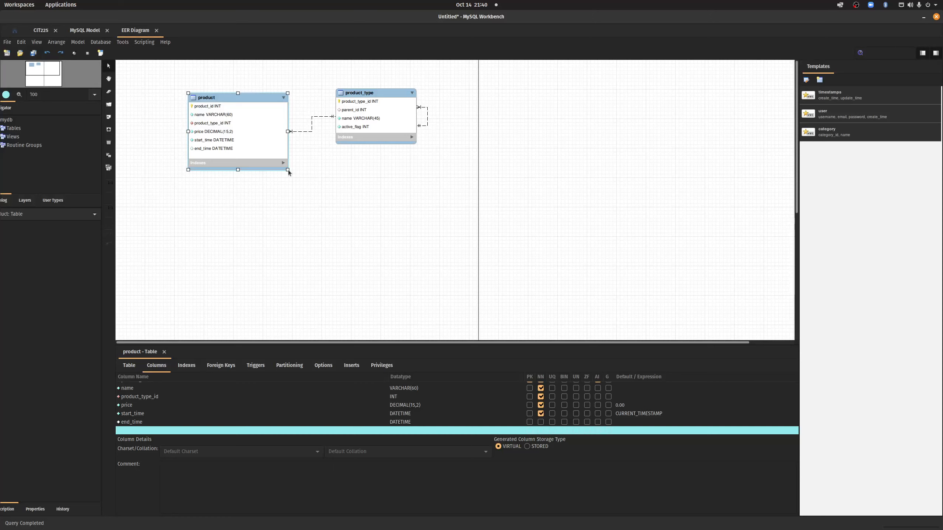
left_click(141, 406)
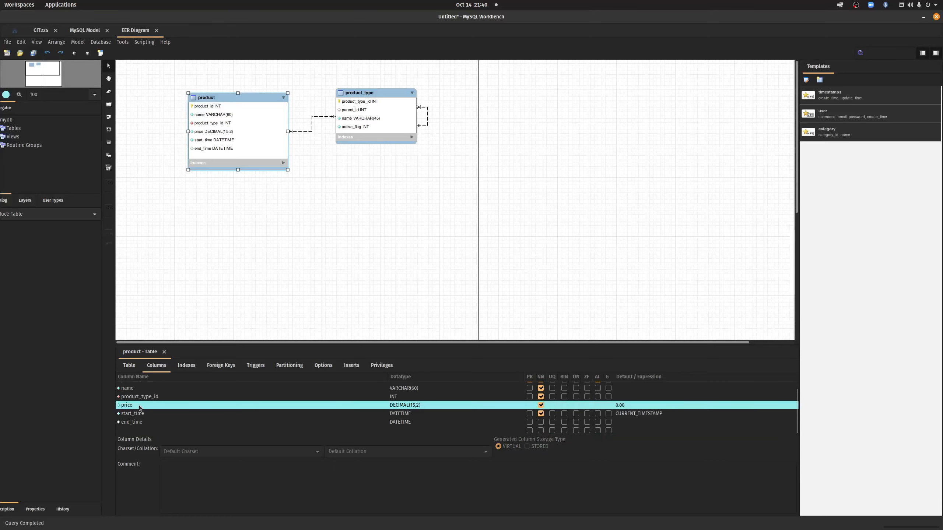
right_click(144, 406)
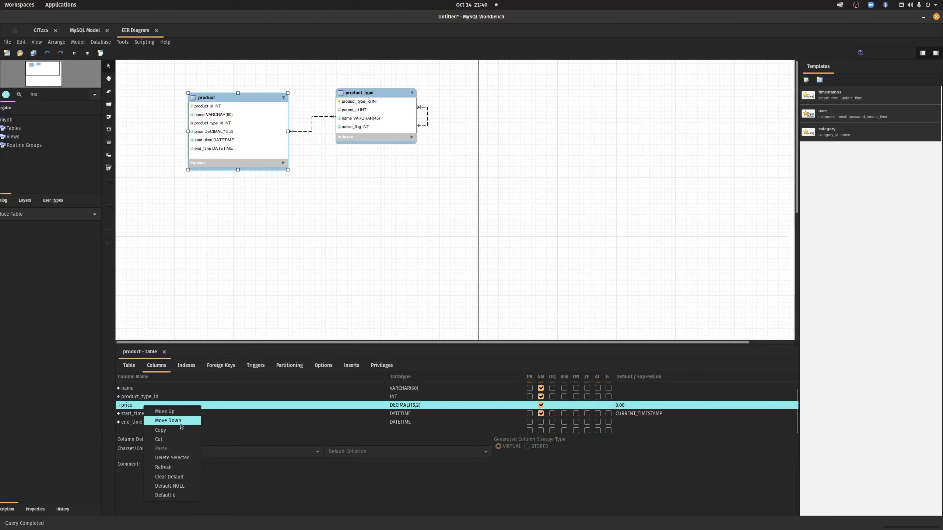
left_click(173, 458)
left_click(252, 230)
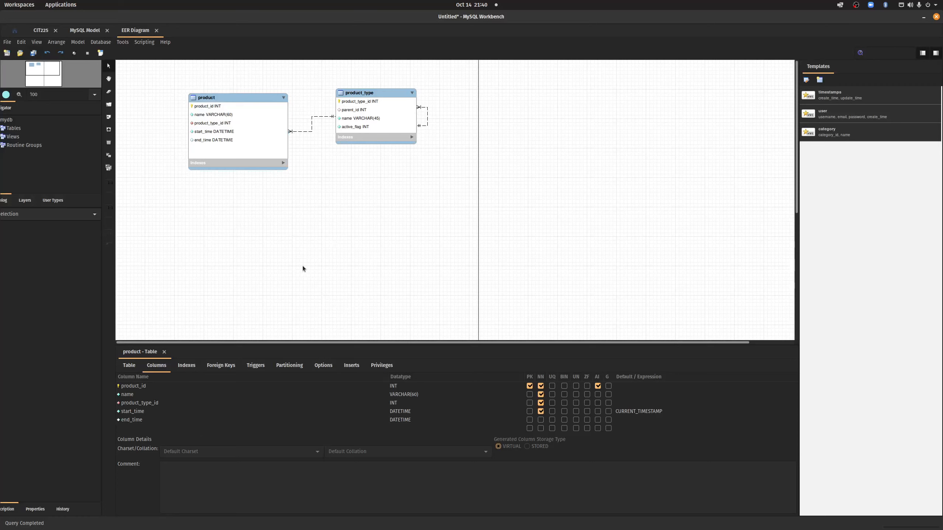
Step: Place a new table below product_type in the EER diagram and name it price
left_click(109, 143)
left_click(376, 211)
left_click(399, 203)
left_click(129, 365)
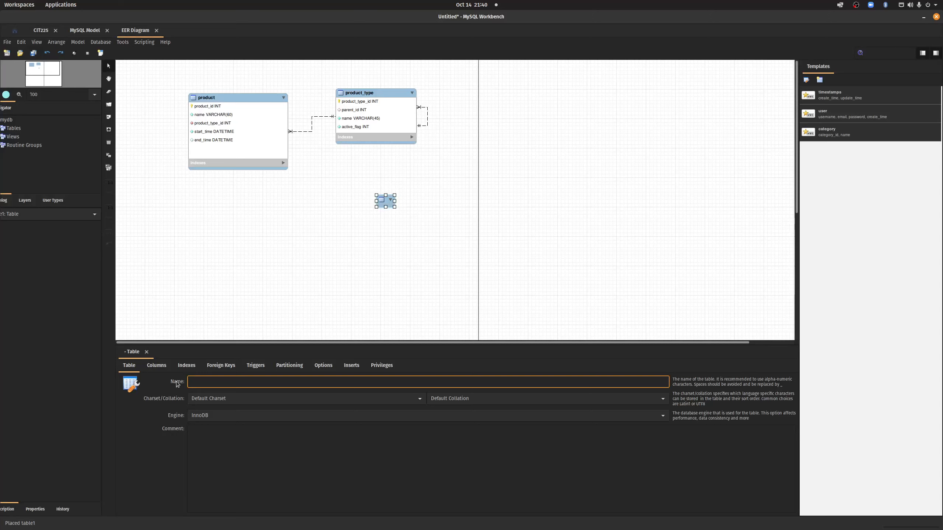
key("Return")
key("Return")
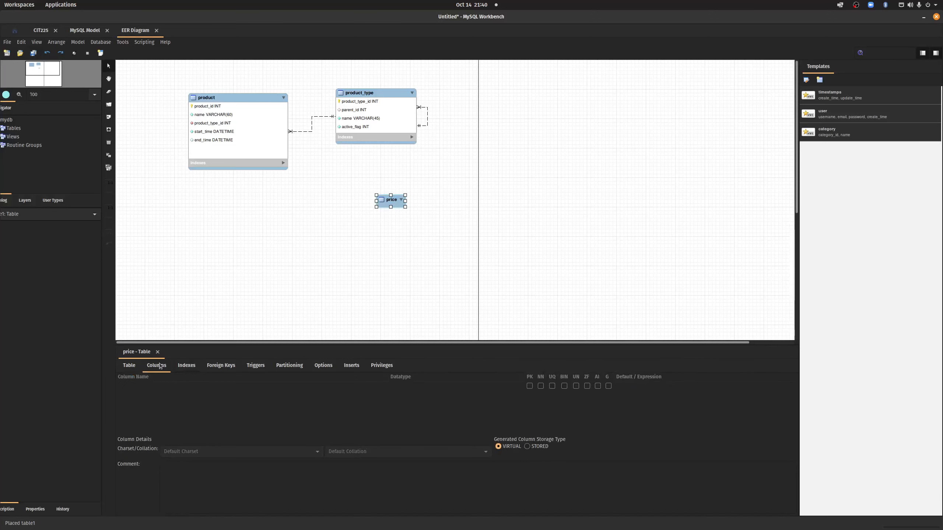
left_click(129, 365)
left_click(222, 383)
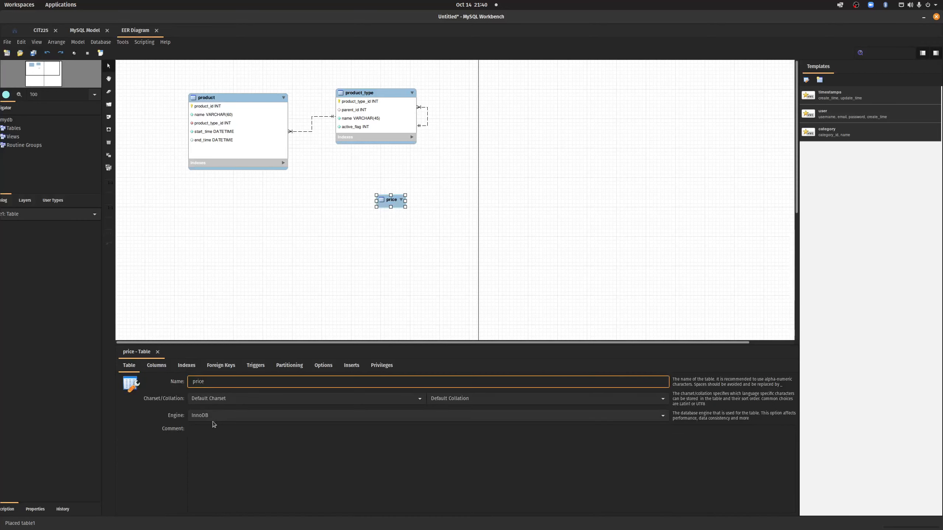
key("Return")
Step: Add a price_id INT column to the price table as its not-null, auto-incrementing primary key
left_click(141, 389)
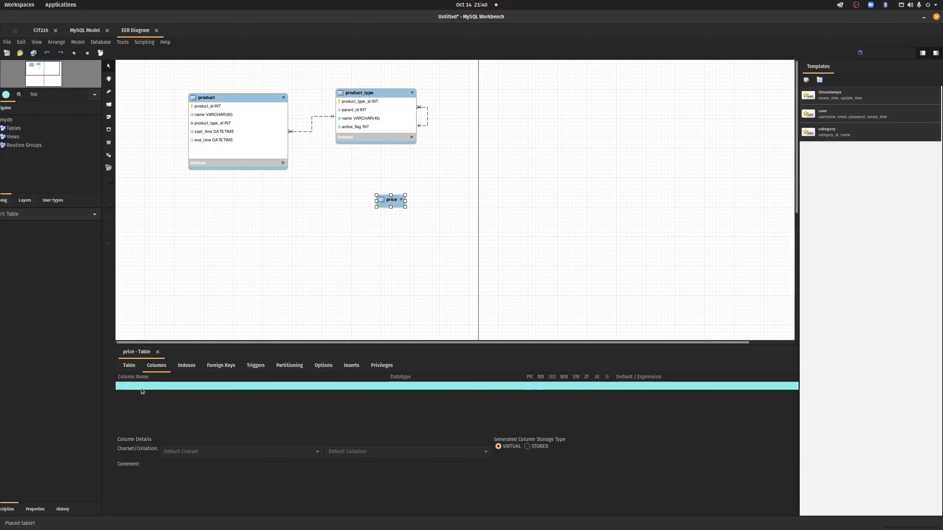
left_click(132, 386)
type("price_id")
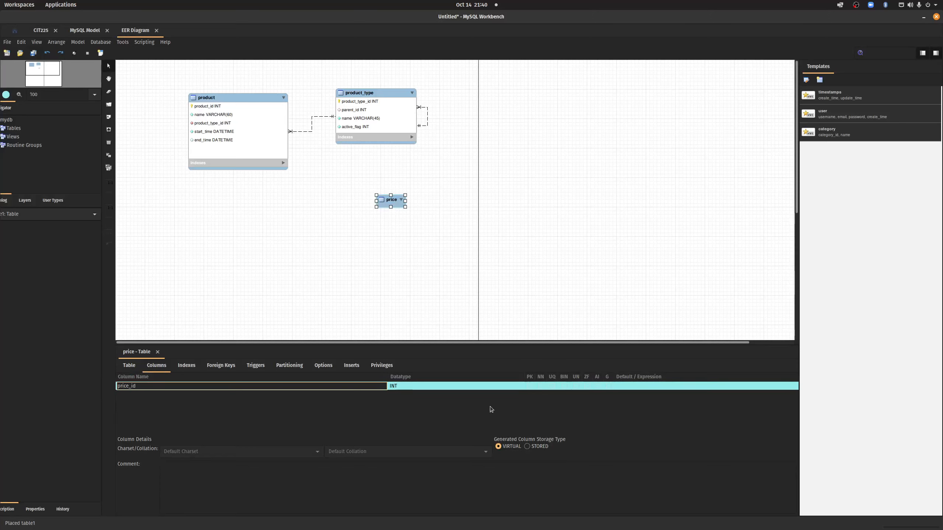
key("Return")
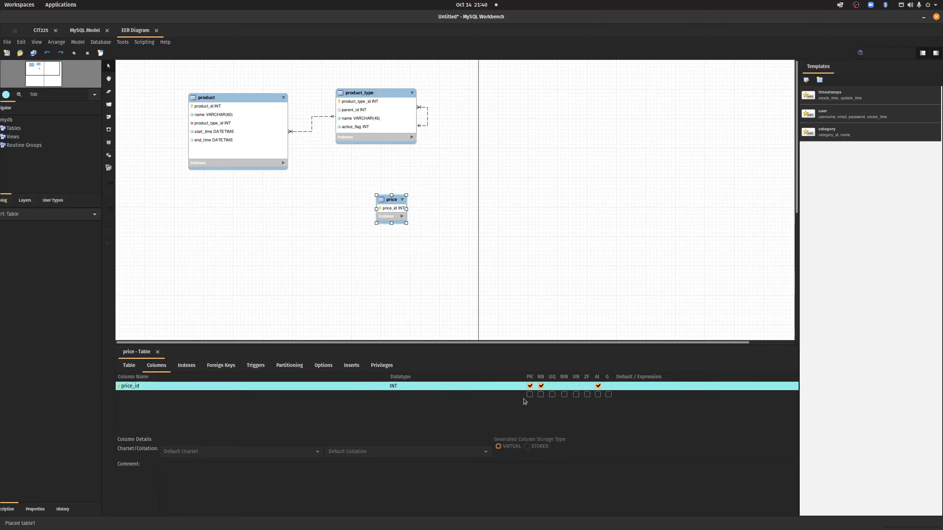
Step: Add a not-null product_id column with datatype INT to the price table
left_click(128, 396)
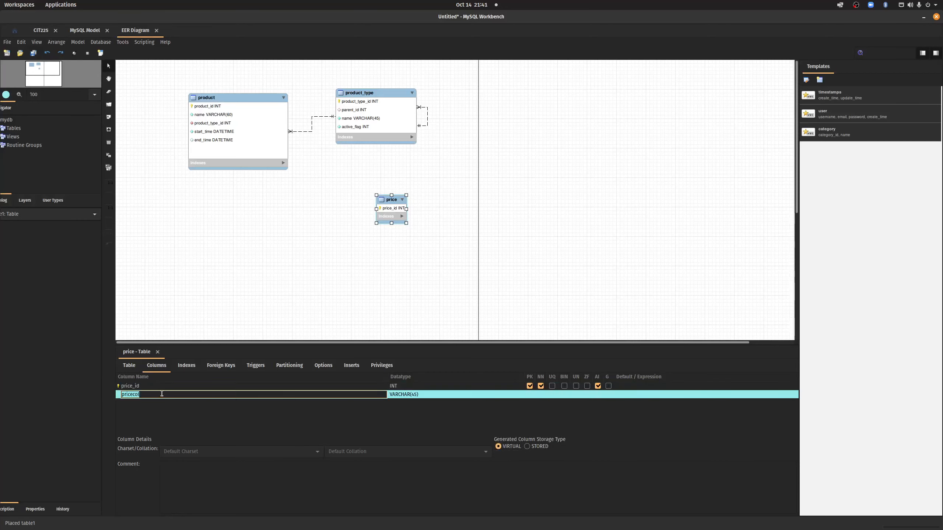
type("prod")
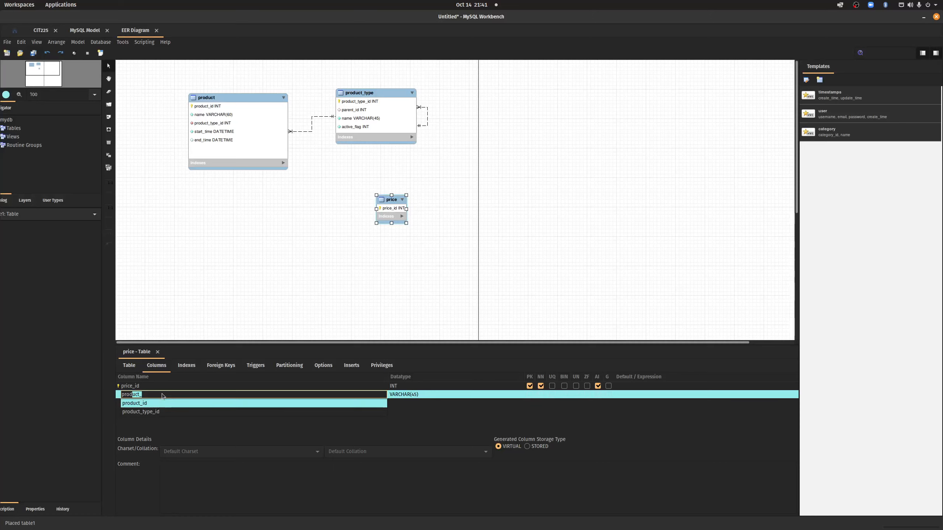
type("uct_id")
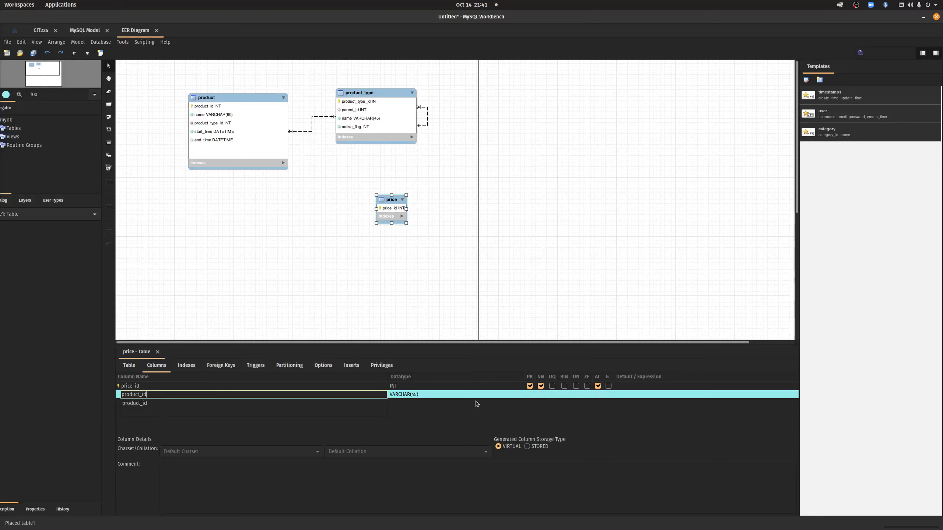
key("Return")
key("Return")
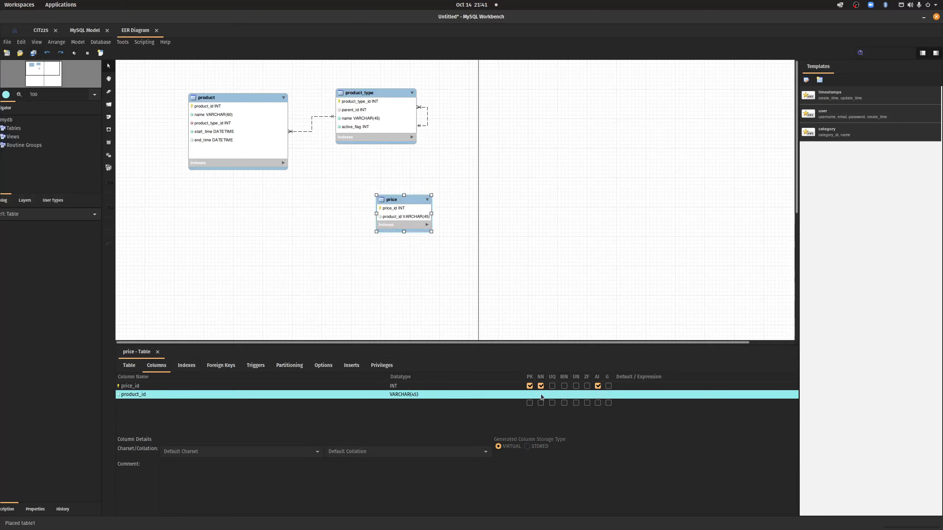
left_click(417, 394)
left_click_drag(424, 395, 375, 394)
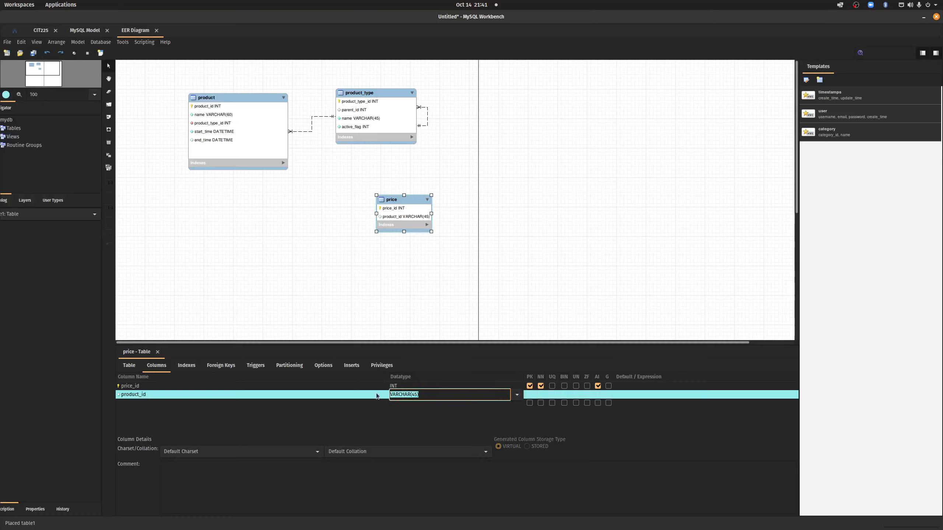
type("INT")
key("Return")
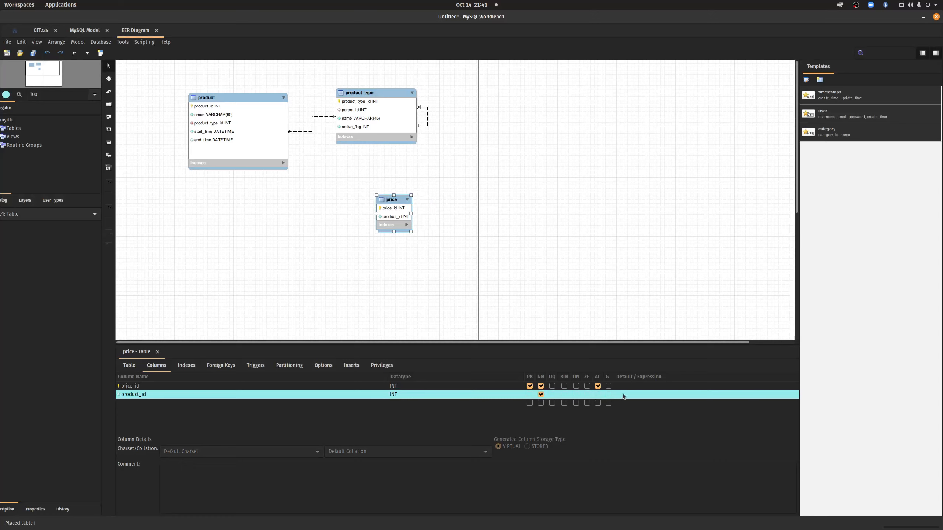
Step: Add a not-null amount column with datatype DECIMAL(15,2) to the price table
left_click(139, 403)
left_click(139, 404)
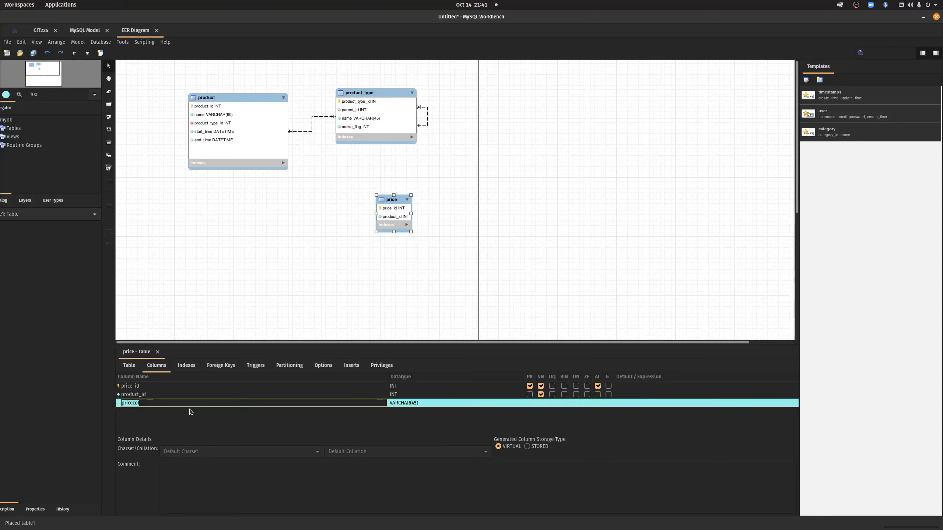
type("amount")
key("Return")
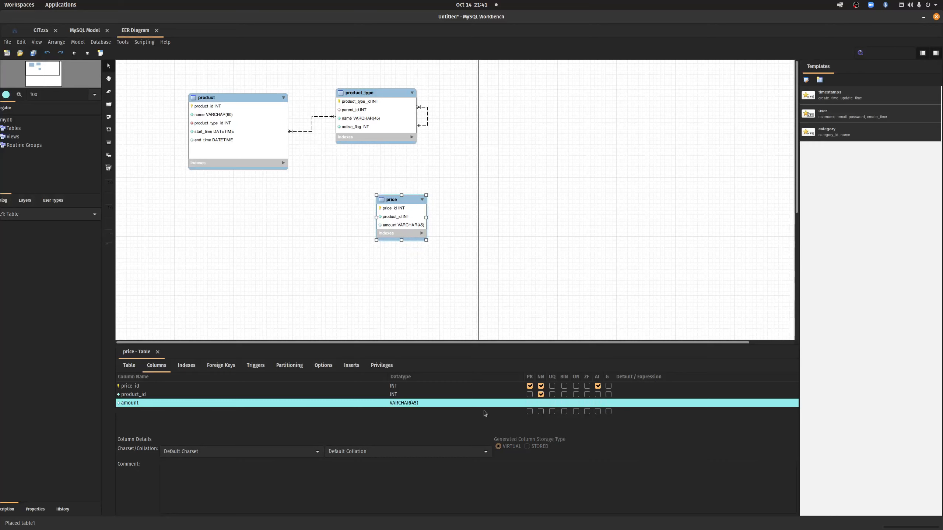
left_click(415, 404)
left_click_drag(417, 404, 390, 406)
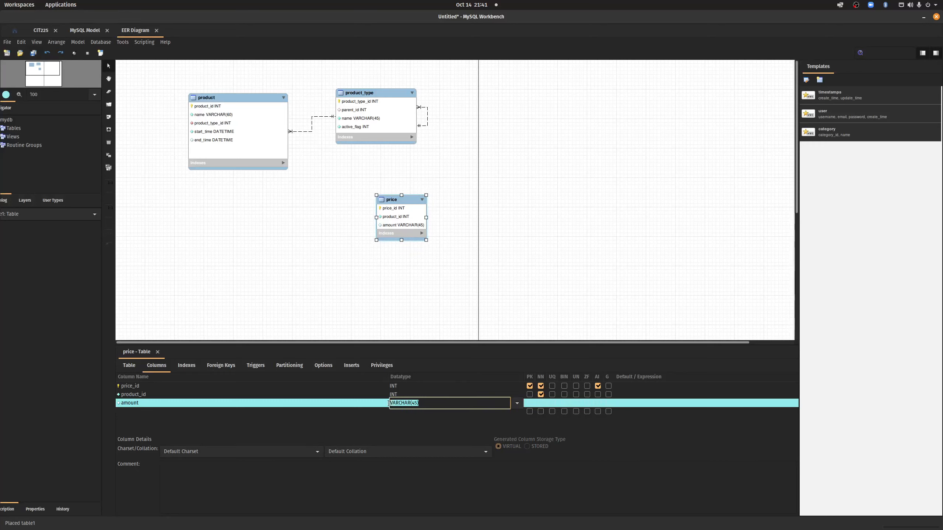
type("DECIMAL")
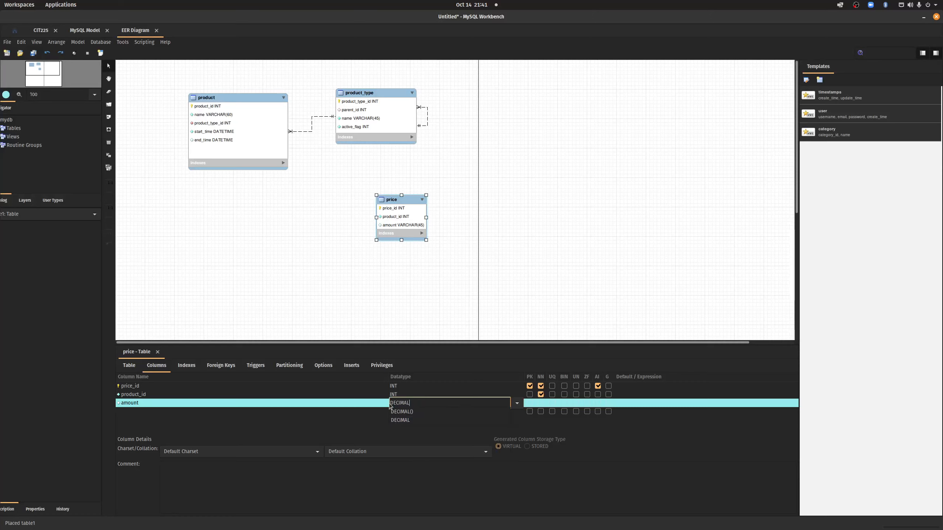
type("(15,2)")
key("Return")
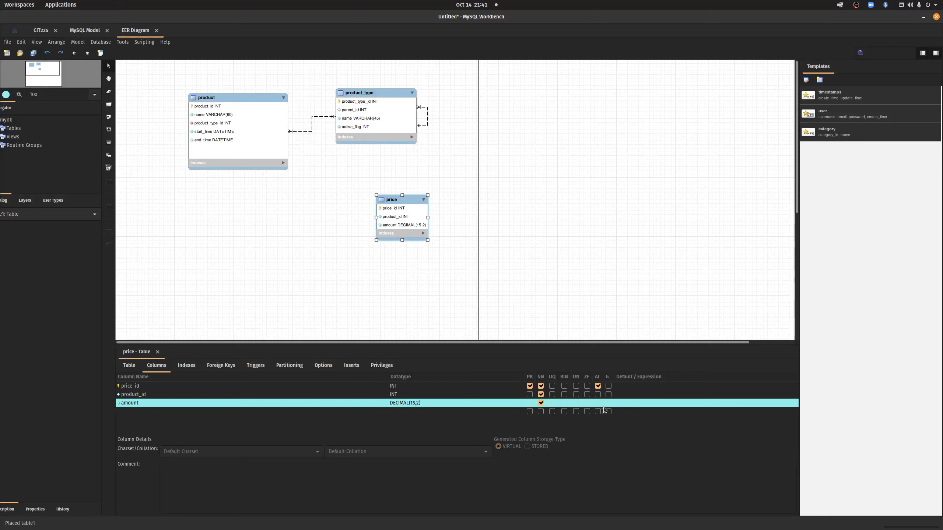
Step: Set the default of the price table's amount column to 0.00 and widen the price table in the diagram
left_click(635, 404)
type("0.0")
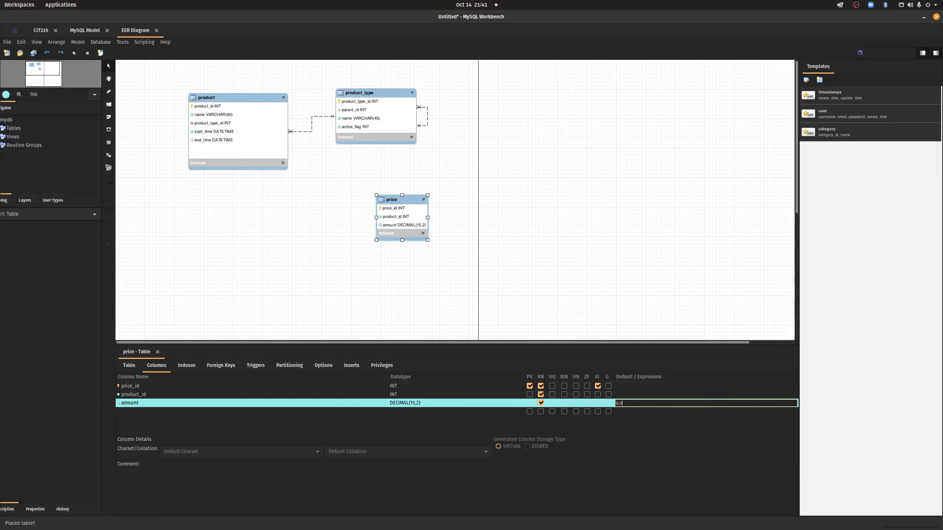
type("0")
key("Return")
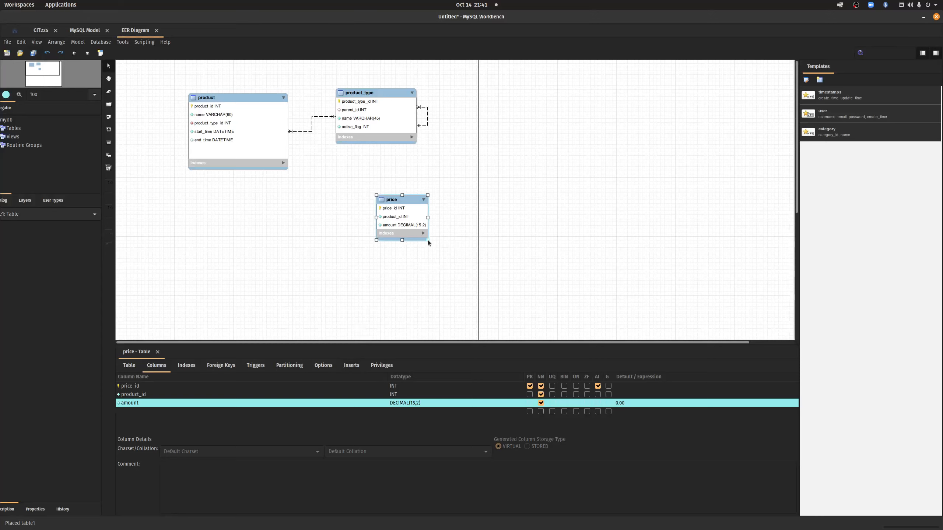
mouse_move(428, 241)
left_mouse_down()
mouse_move(438, 253)
mouse_move(443, 242)
left_mouse_up()
left_click(496, 247)
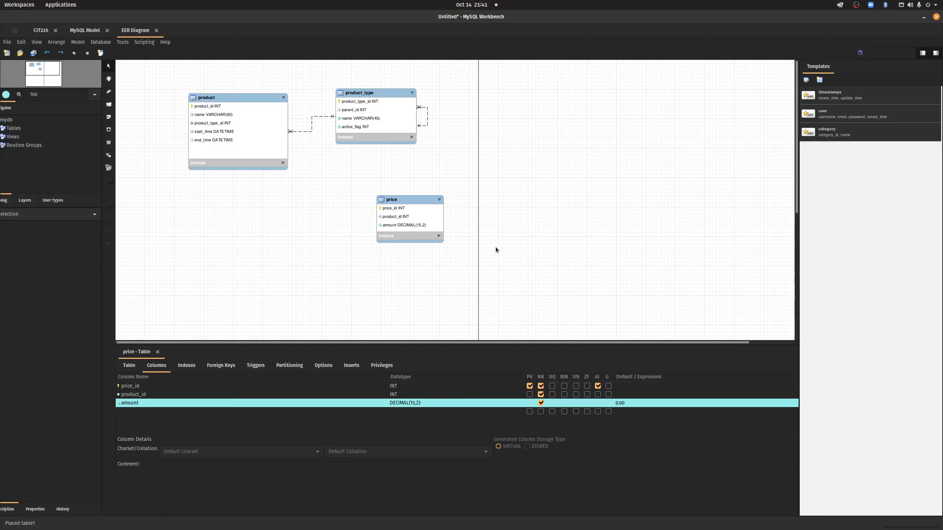
Step: Add two columns named start_time and end_time to the price table below amount
left_click(129, 411)
left_click(132, 411)
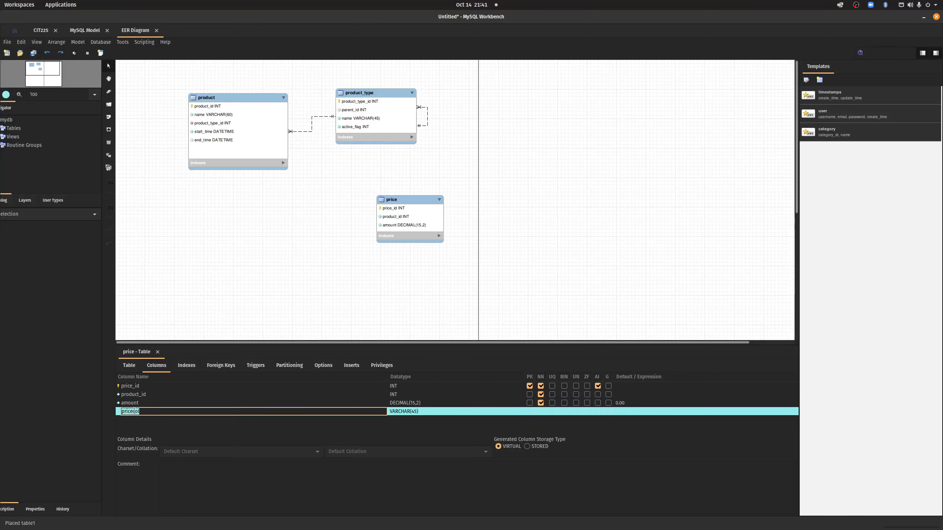
type("start_time")
key("Return")
left_click(138, 420)
left_click(140, 420)
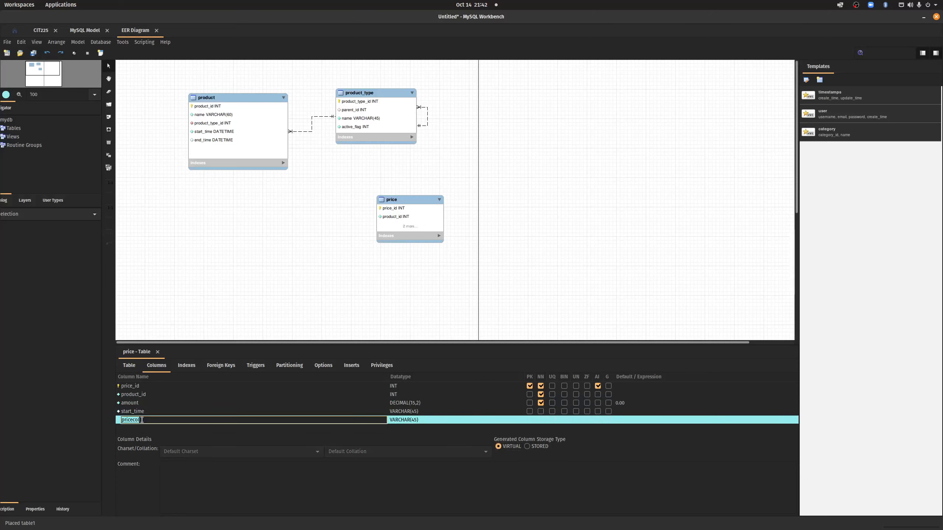
type("end_t")
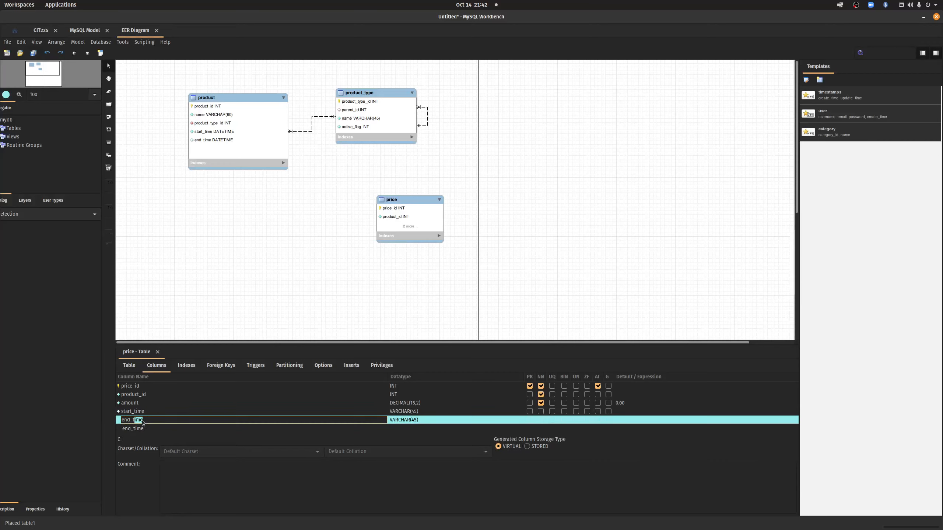
type("ime")
key("Return")
Step: Make the price table's start_time a not-null DATETIME column with CURRENT_TIMESTAMP as its default
left_click(415, 412)
left_click(415, 412)
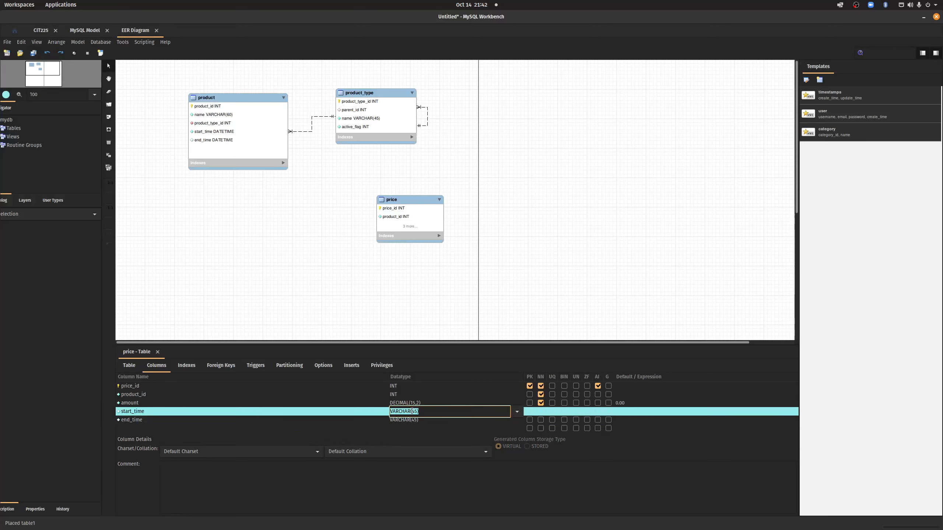
type("DATETIME")
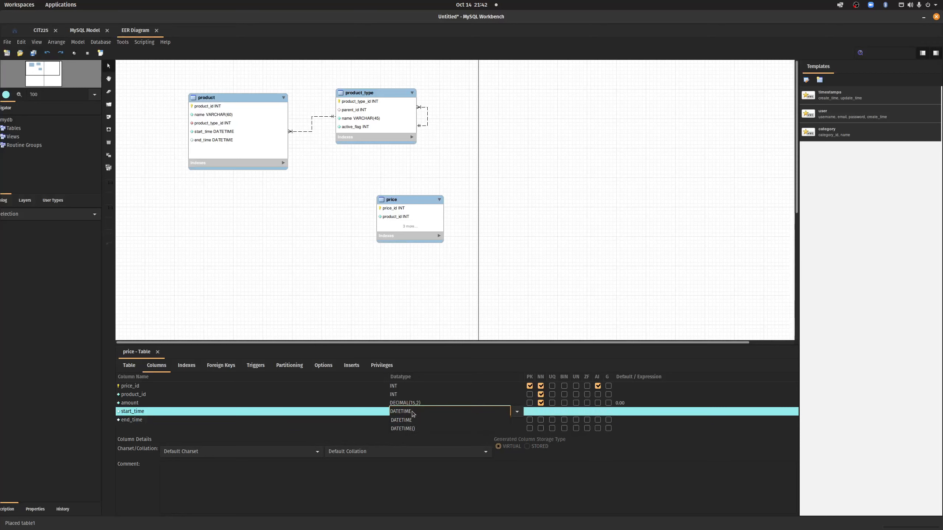
left_click(351, 420)
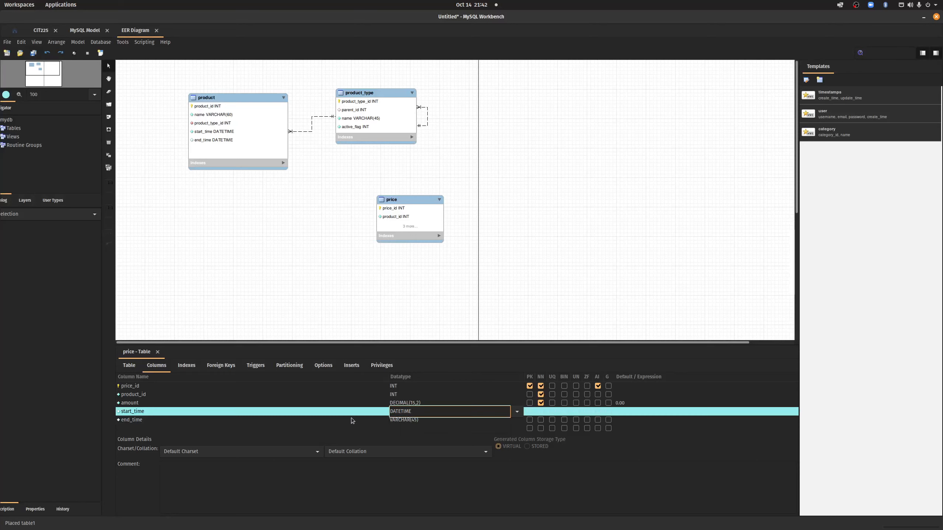
left_click(540, 411)
left_click(648, 413)
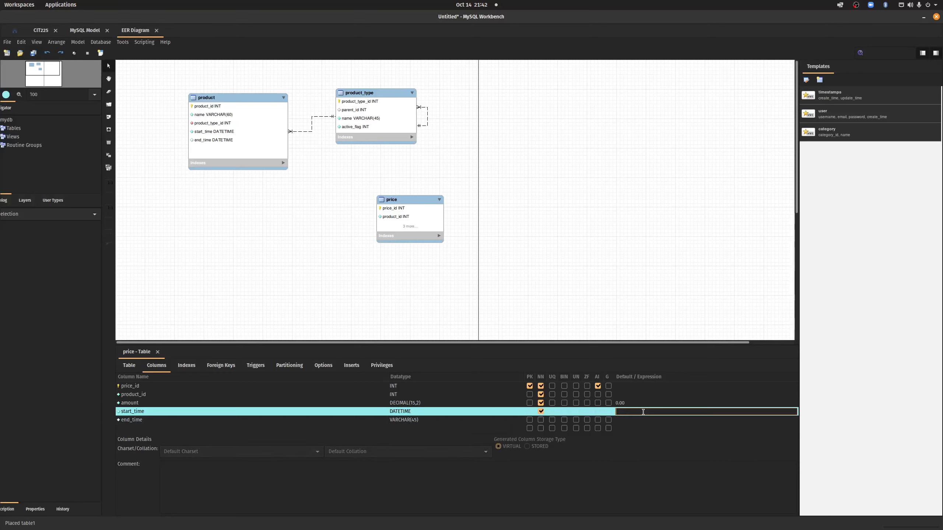
type("CURRENT_TIMESTAMP")
key("Return")
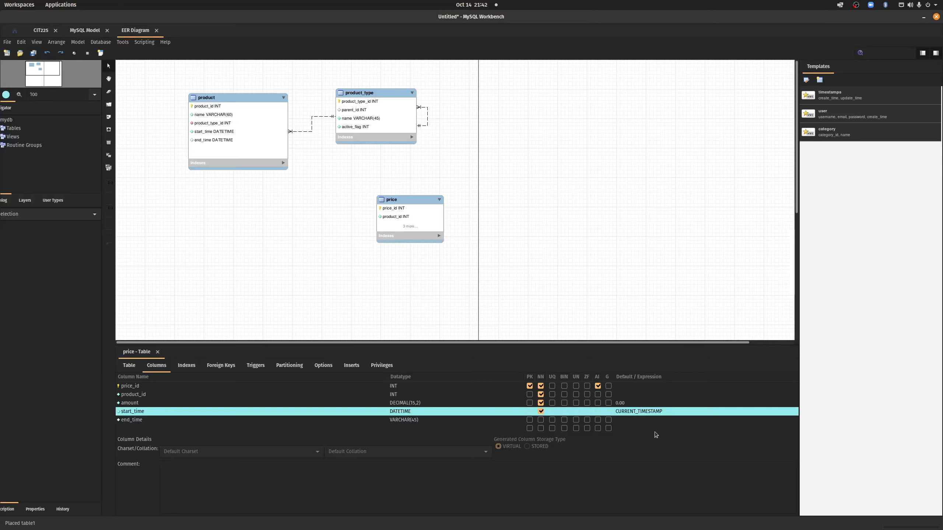
Step: Set the datatype of the price table's end_time column to DATETIME
left_click(403, 419)
type("DATETIME")
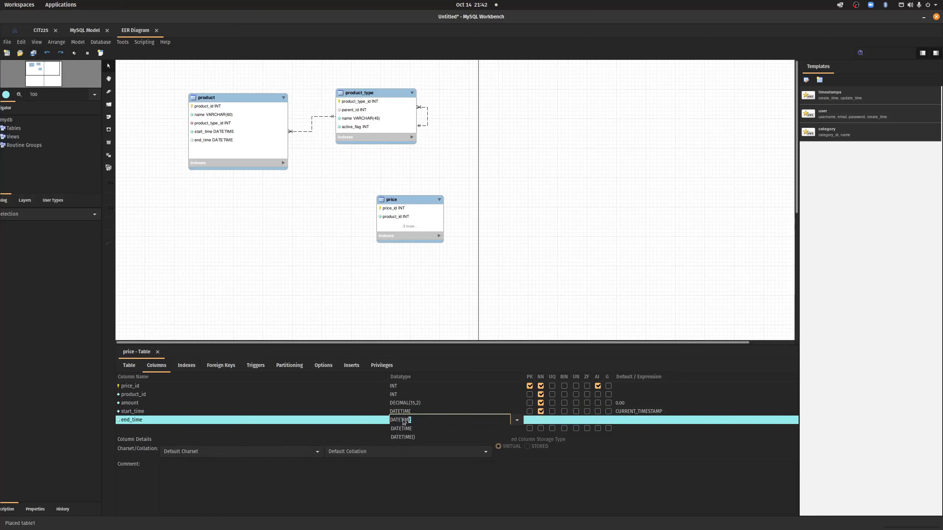
key("Return")
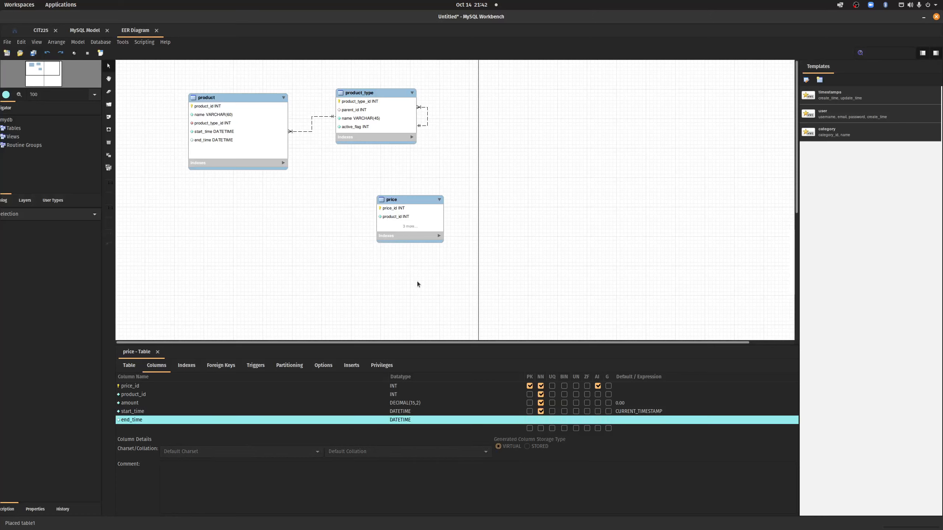
Step: Enlarge the price table in the diagram enough to show all five of its columns
left_click(423, 231)
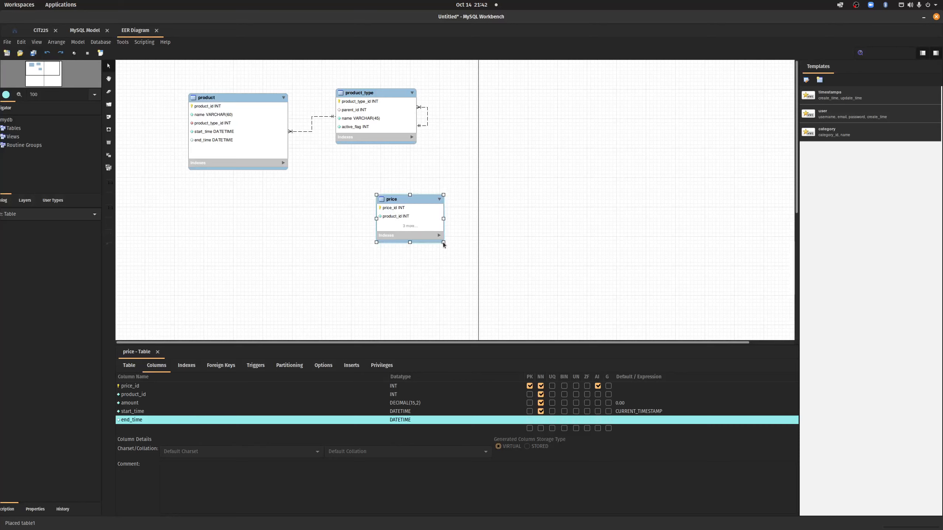
mouse_move(443, 243)
left_mouse_down()
mouse_move(467, 255)
mouse_move(478, 288)
mouse_move(454, 258)
left_mouse_up()
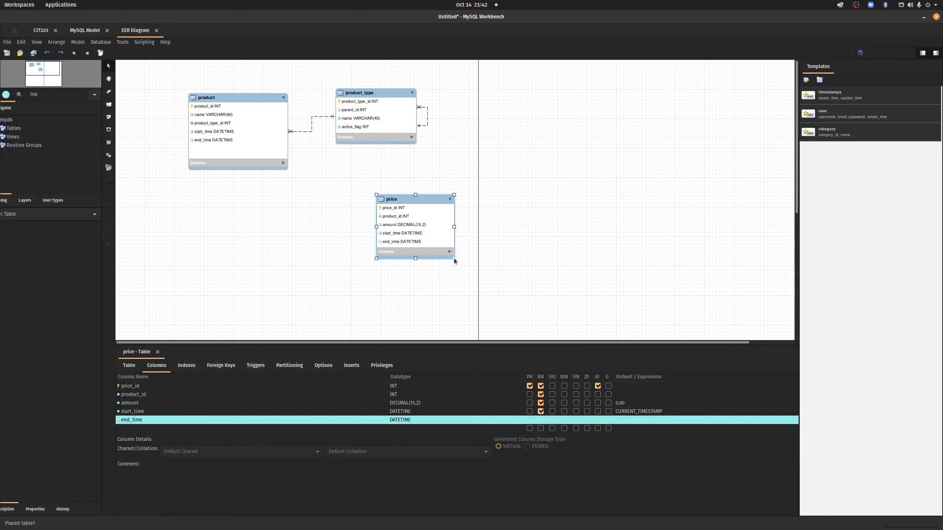
left_click(320, 258)
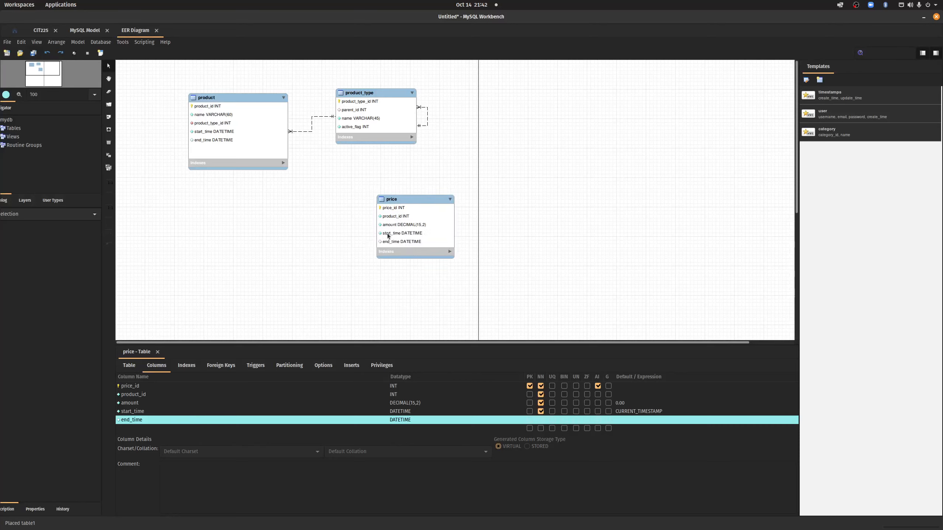
mouse_move(390, 238)
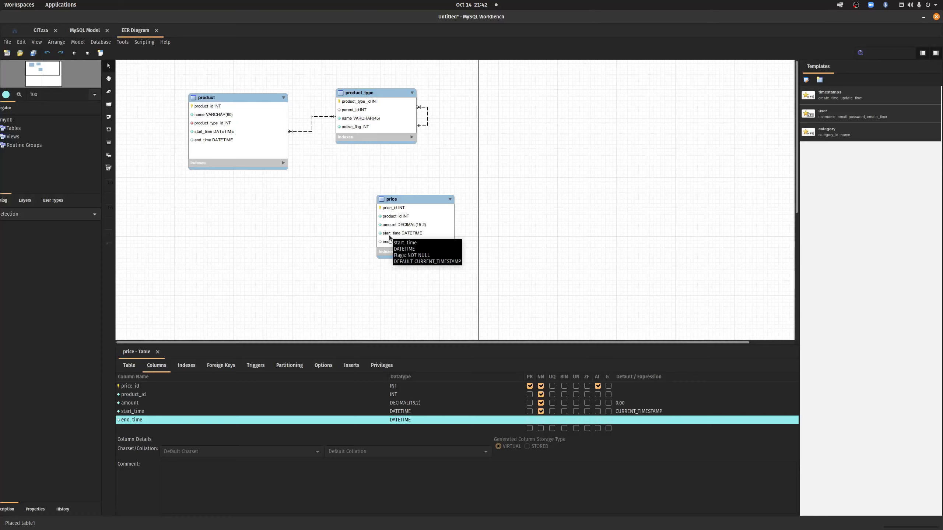
Step: Place a new table to the right of the price table in the diagram and name it currency
left_click(109, 143)
left_click(555, 184)
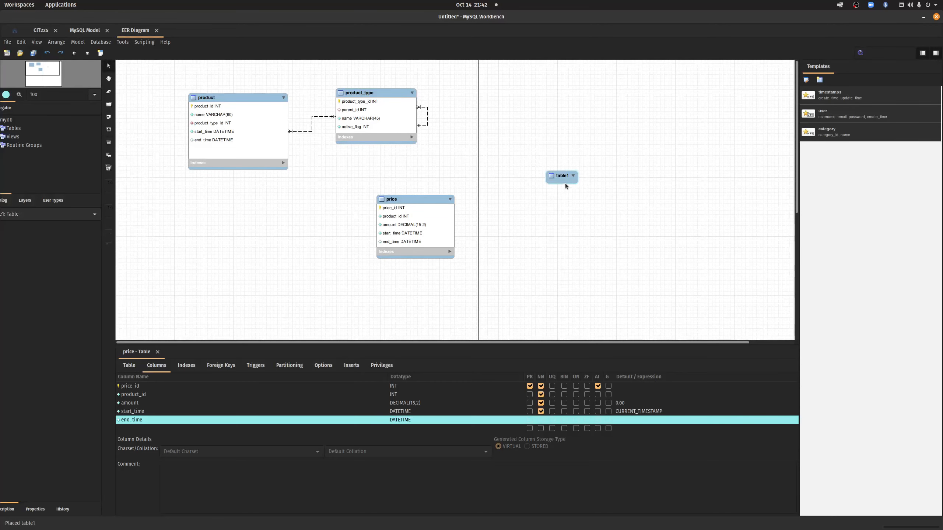
double_click(564, 181)
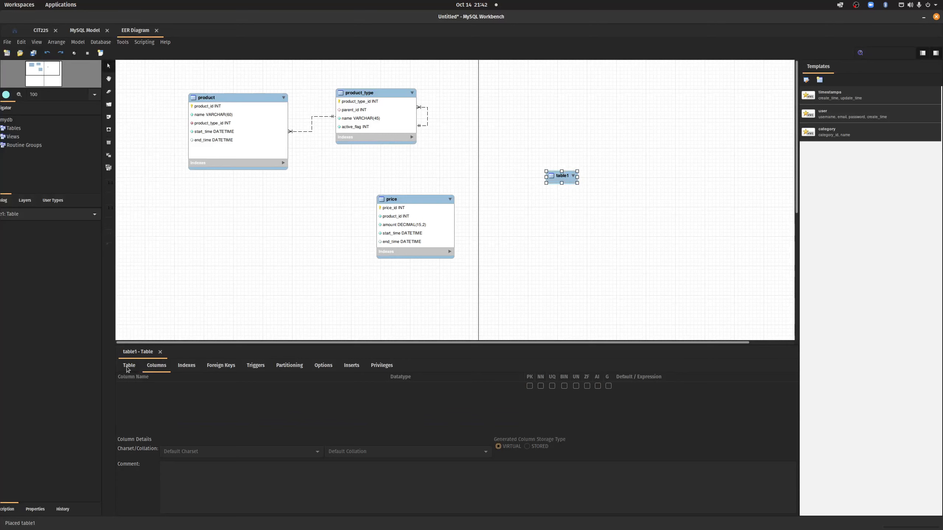
key("BackSpace")
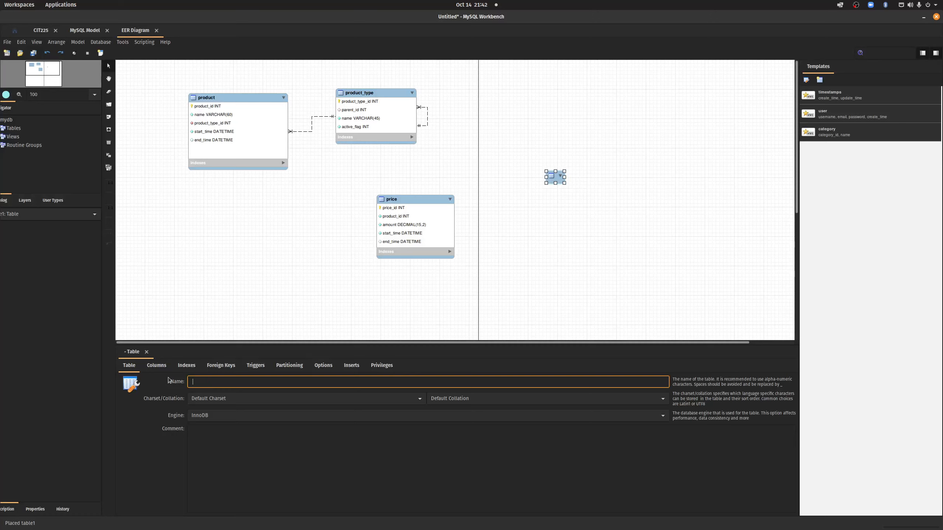
type("currency")
key("Return")
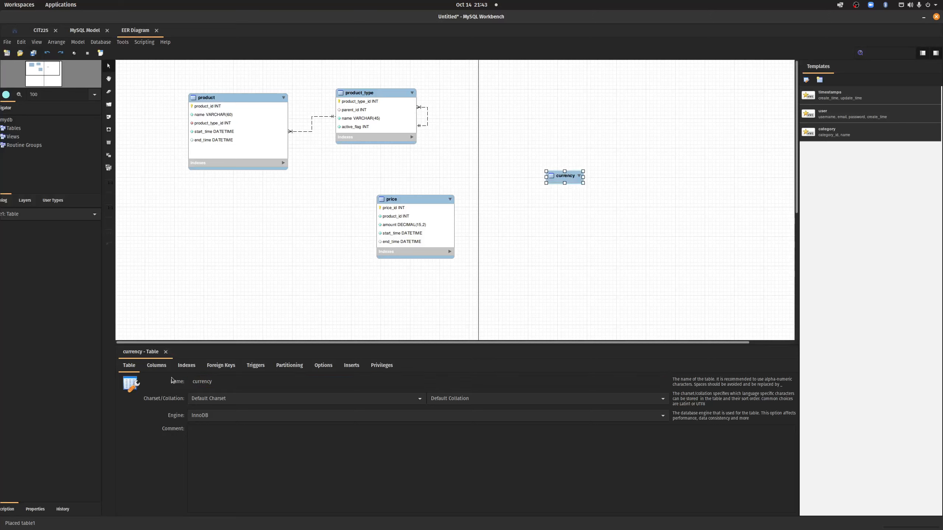
Step: Add a currency_id INT column to the currency table as its not-null, auto-incrementing primary key
left_click(156, 365)
double_click(168, 386)
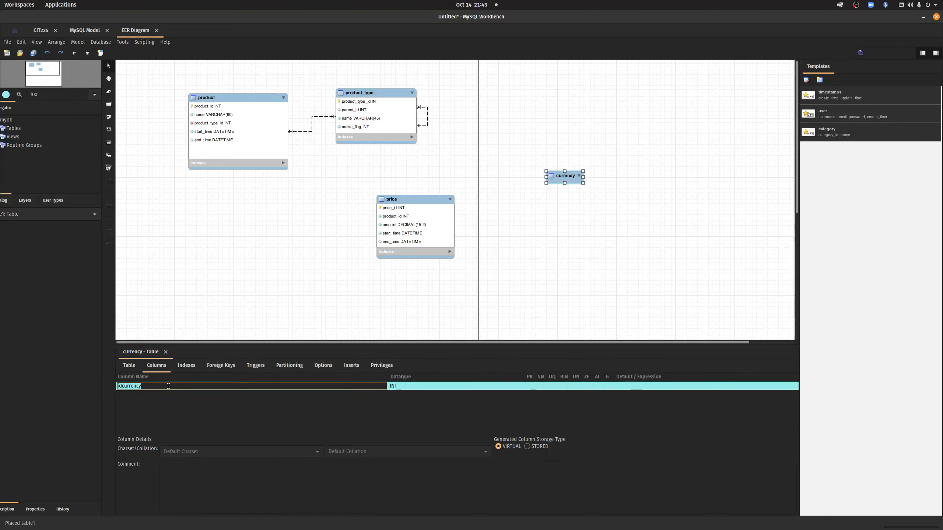
type("currency_id")
key("Return")
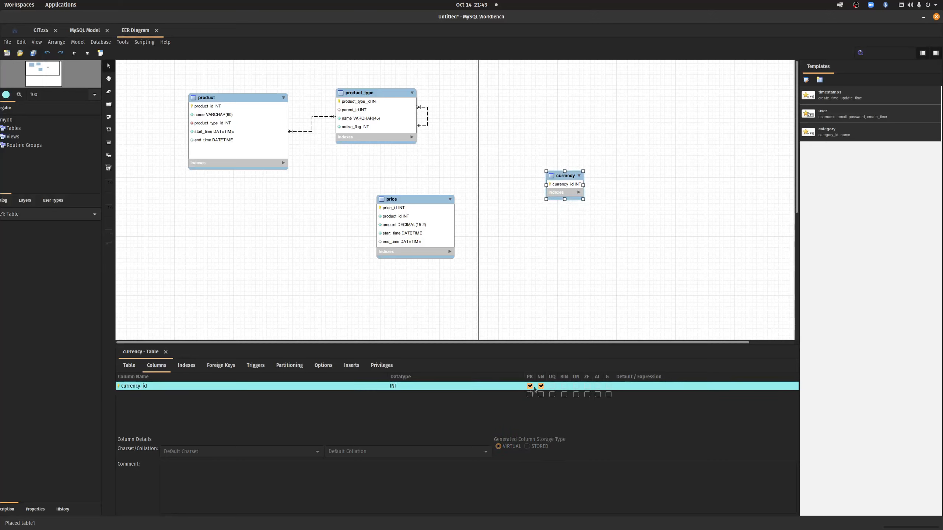
left_click(598, 386)
Step: Add a not-null name column with datatype VARCHAR(45) to the currency table
left_click(131, 393)
left_click(132, 394)
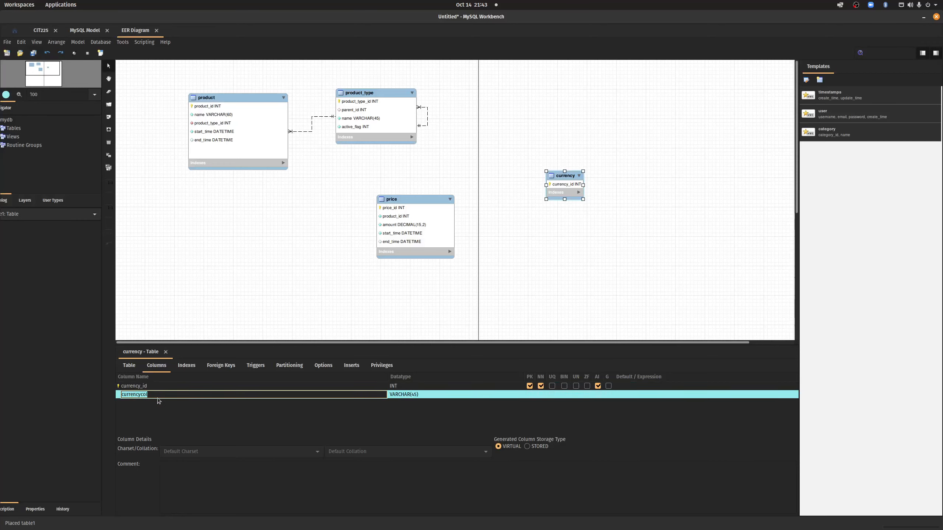
type("nam")
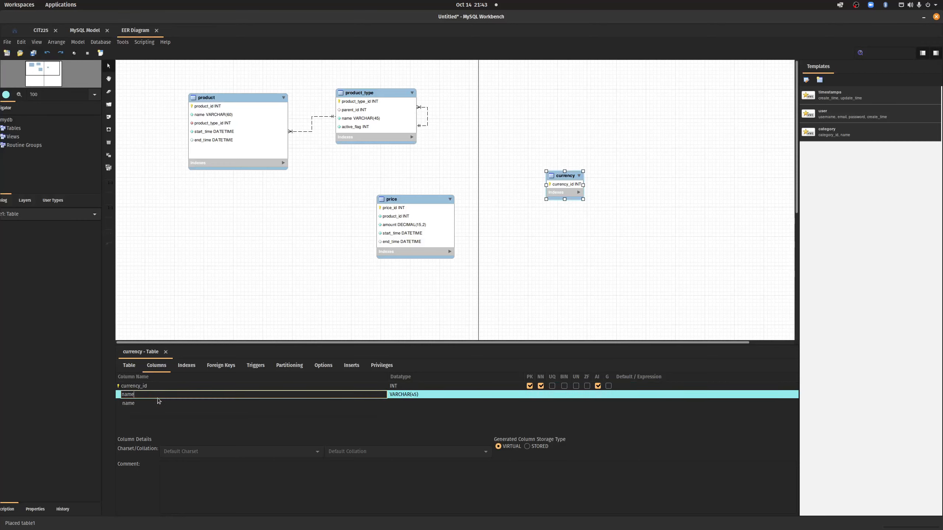
type("e")
key("Return")
left_click(422, 394)
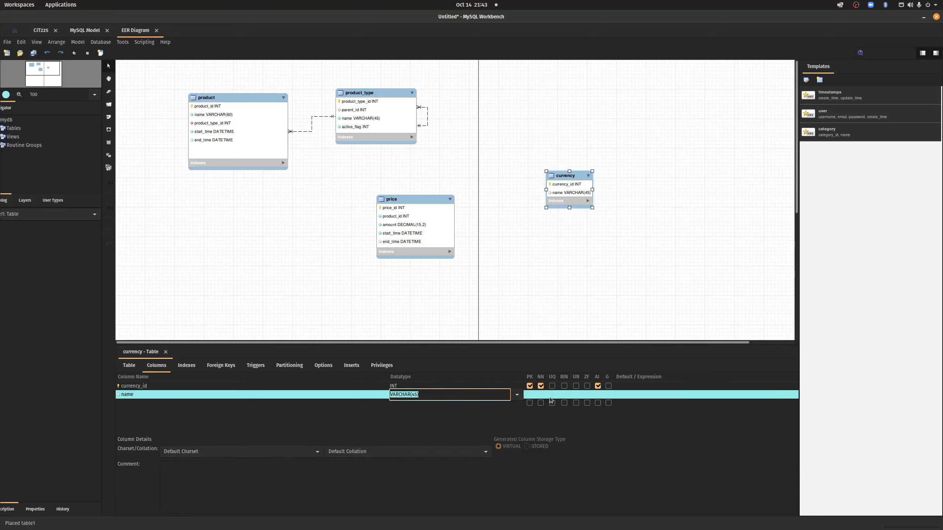
left_click(541, 395)
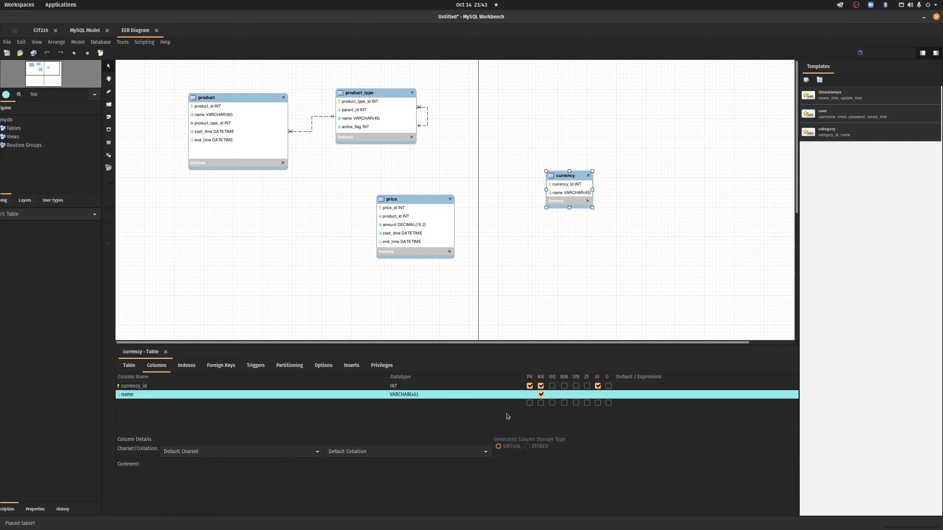
Step: Add a not-null symbol column with datatype VARCHAR(1) to the currency table
double_click(136, 403)
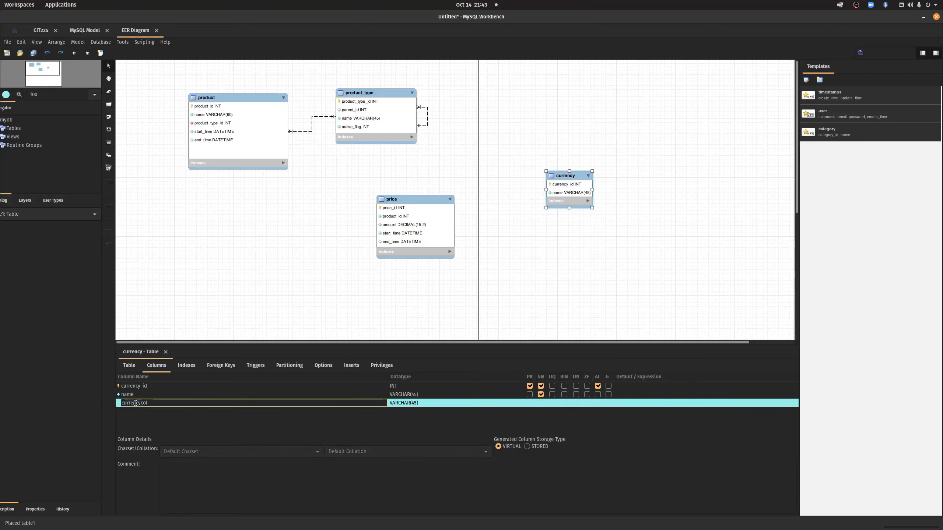
key("ctrl+a")
key("BackSpace")
type("sy")
key("Return")
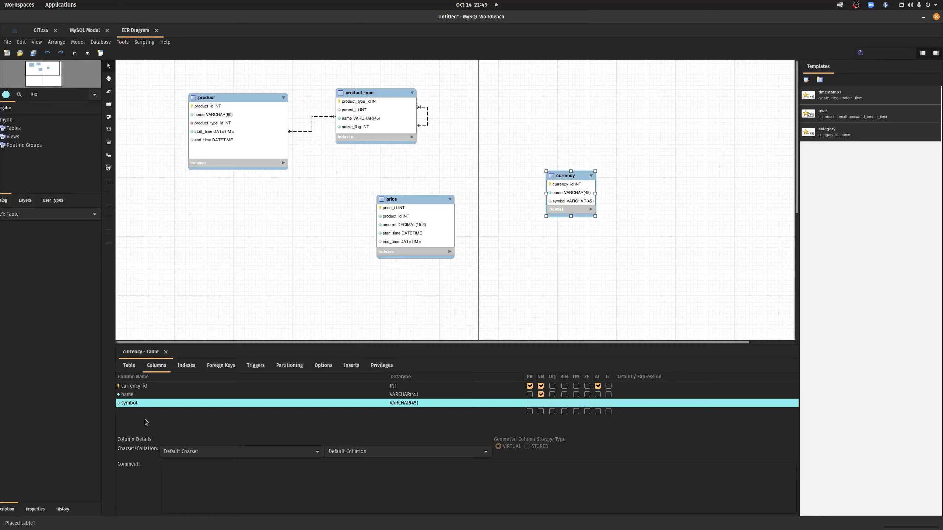
type(")")
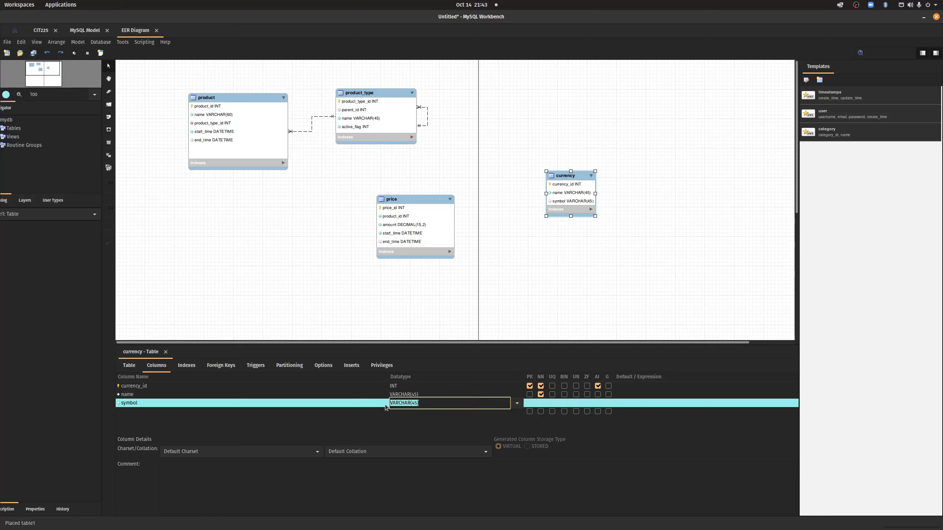
key("End")
key("BackSpace")
key("BackSpace")
key("BackSpace")
type("1")
key("BackSpace")
left_click(541, 403)
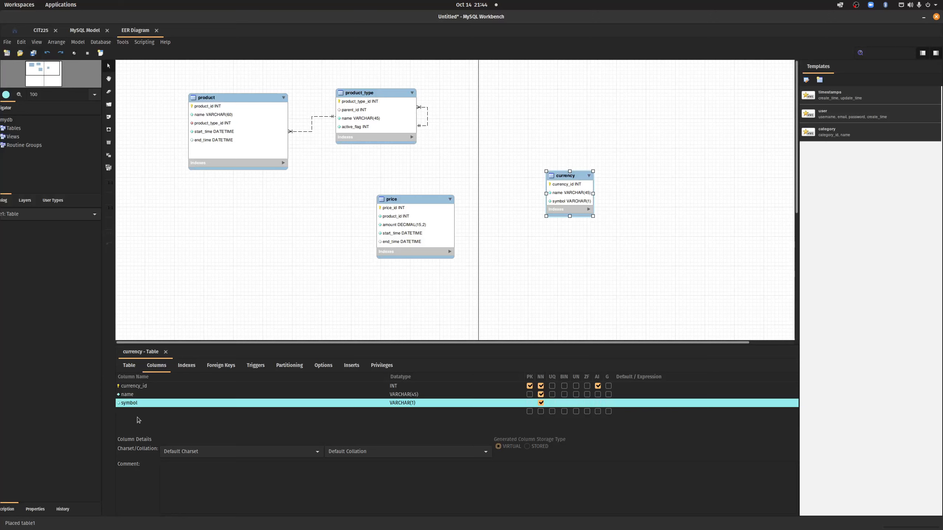
Step: Add a currency_id column to the price table and move it between product_id and amount
left_click(304, 270)
left_click(421, 200)
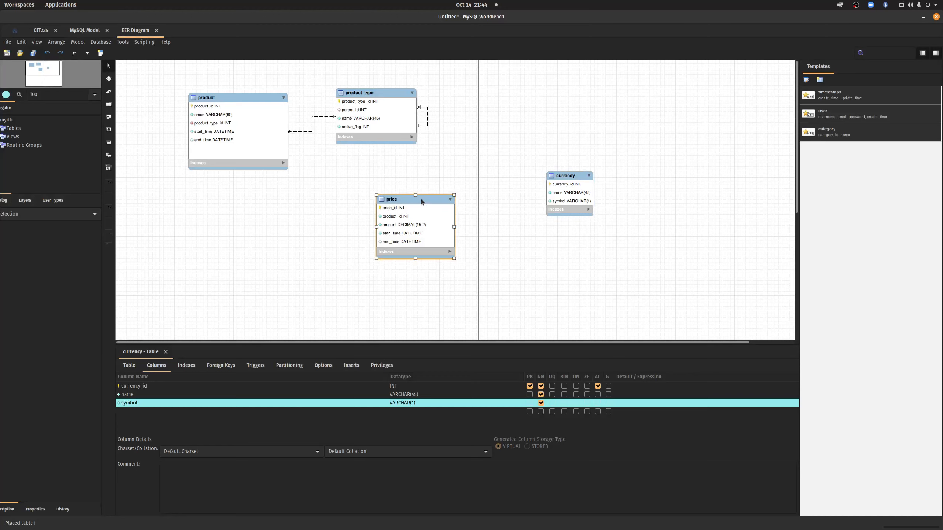
double_click(421, 200)
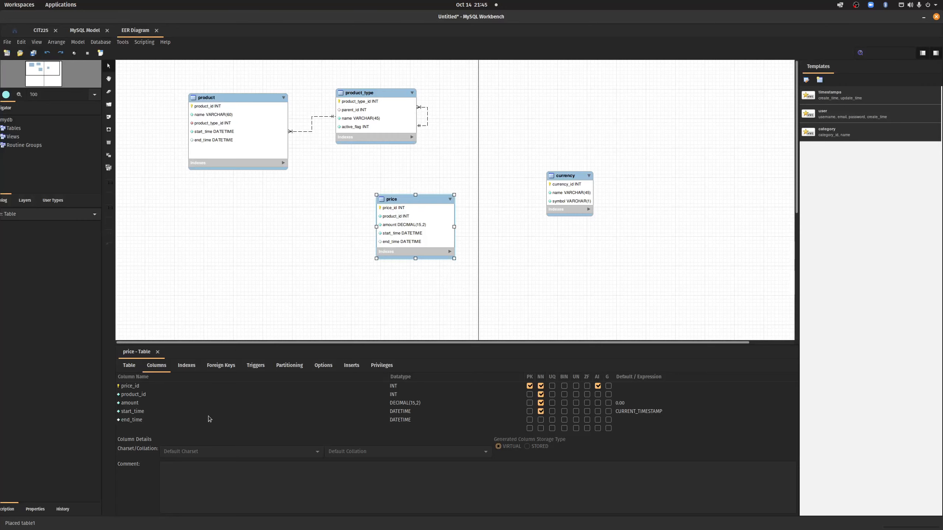
left_click_drag(275, 346, 223, 296)
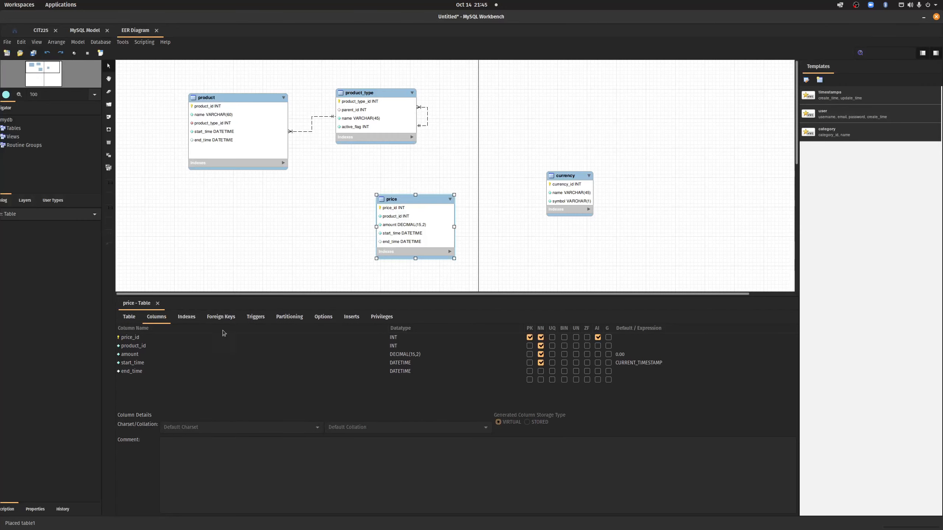
left_click(132, 377)
left_click(130, 381)
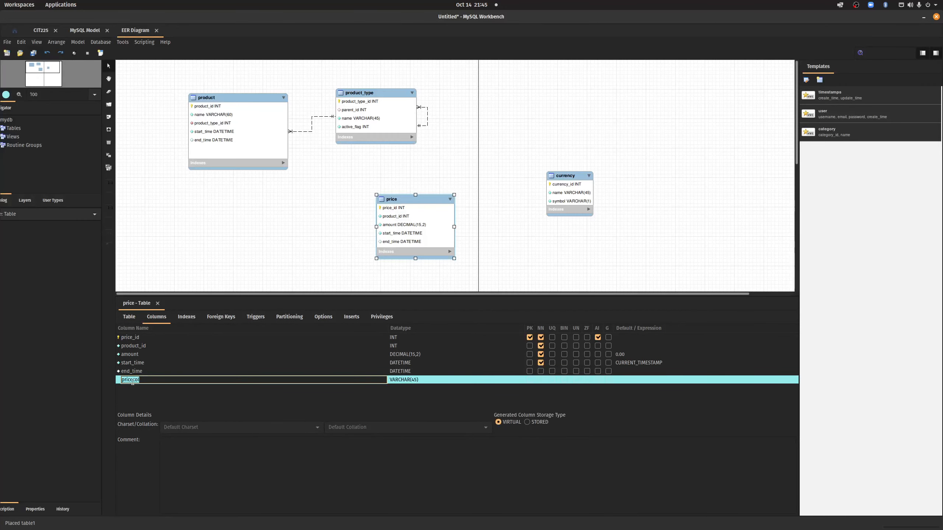
type("currency_id")
left_click(146, 386)
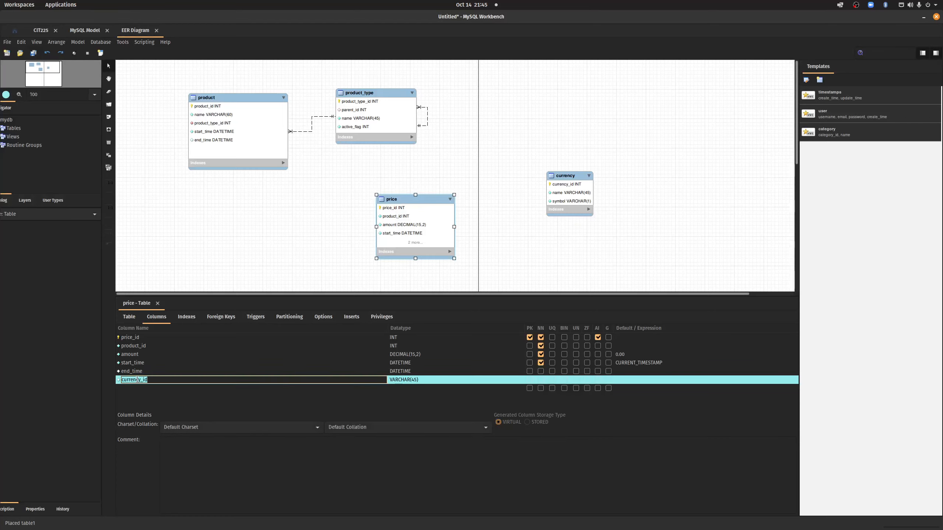
left_click_drag(142, 381, 140, 356)
left_click(179, 403)
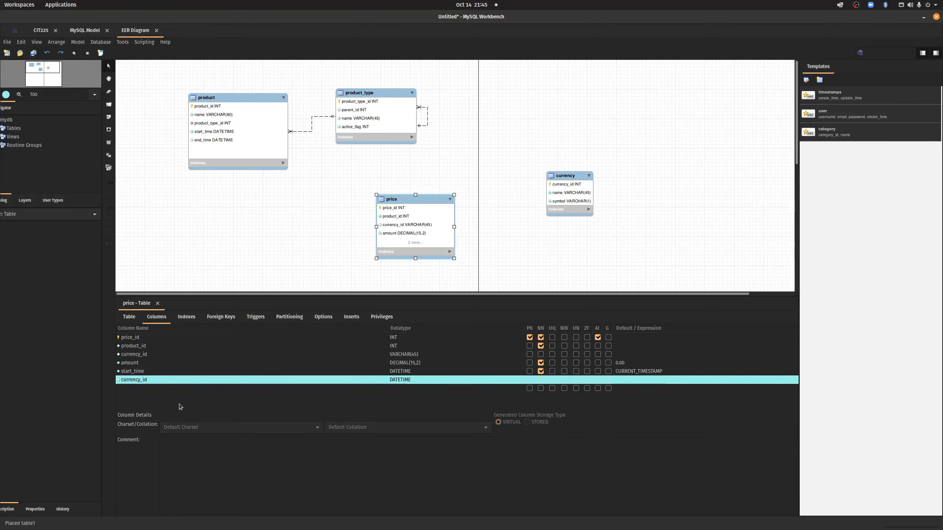
Step: Rename the price table's last column, the duplicate currency_id with datatype DATETIME, to end_time
left_click(138, 381)
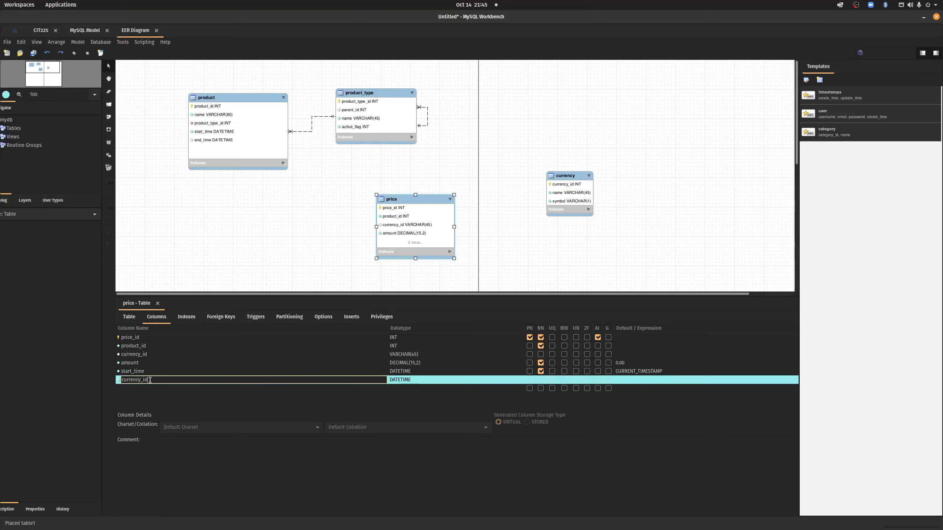
double_click(143, 380)
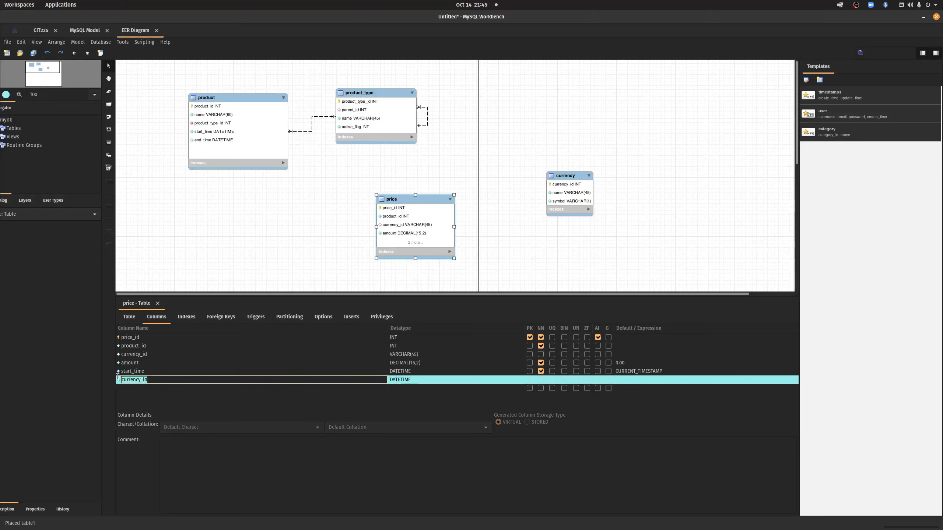
type("end_time")
left_click(141, 389)
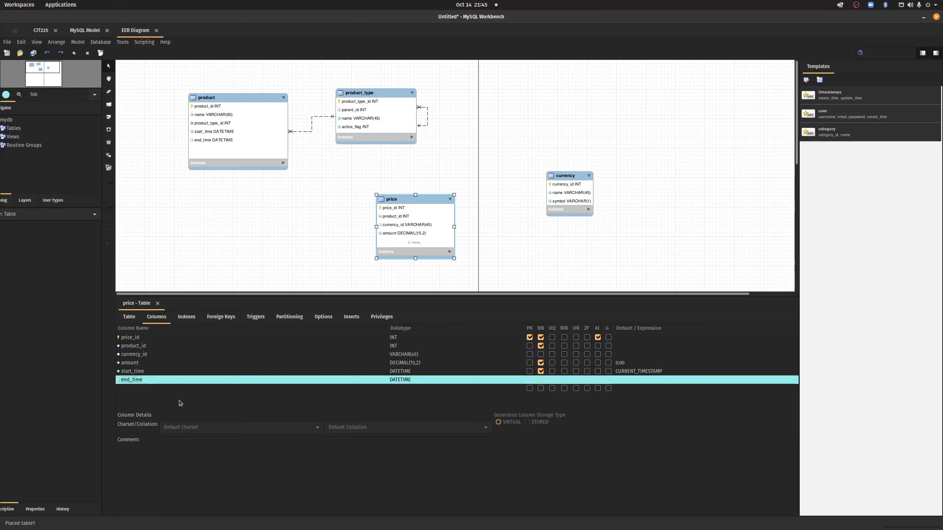
Step: Set the price table's currency_id column to datatype INT, not null, with a default of 1
left_click(230, 352)
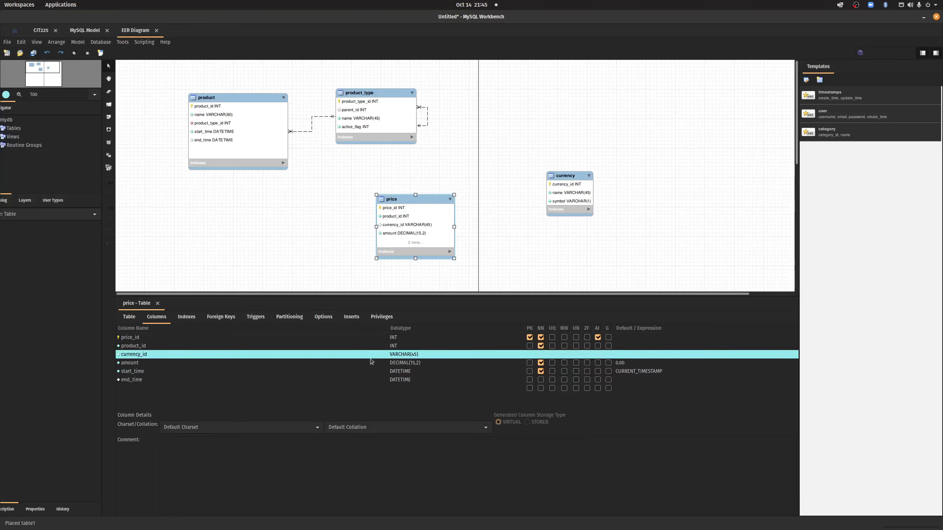
left_click(424, 355)
left_click_drag(424, 355, 382, 356)
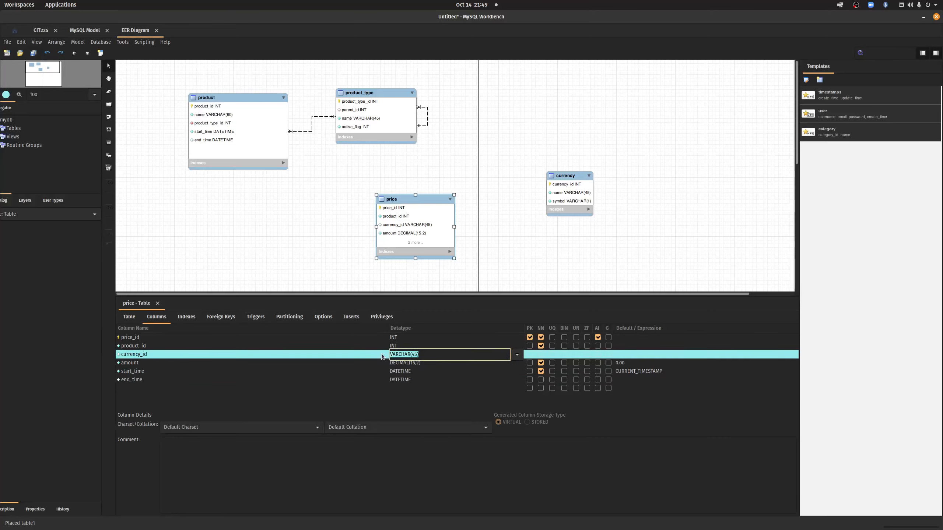
type("INT")
key("Return")
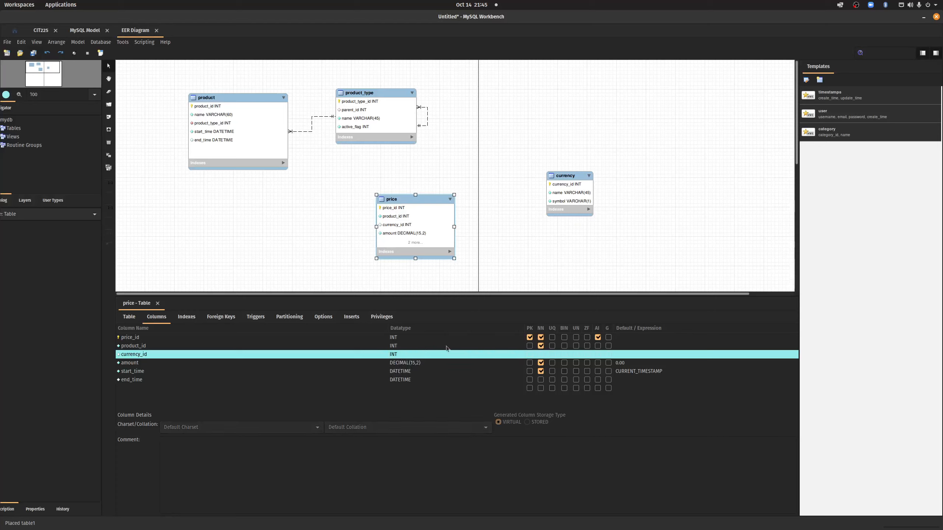
left_click(540, 354)
left_click(626, 352)
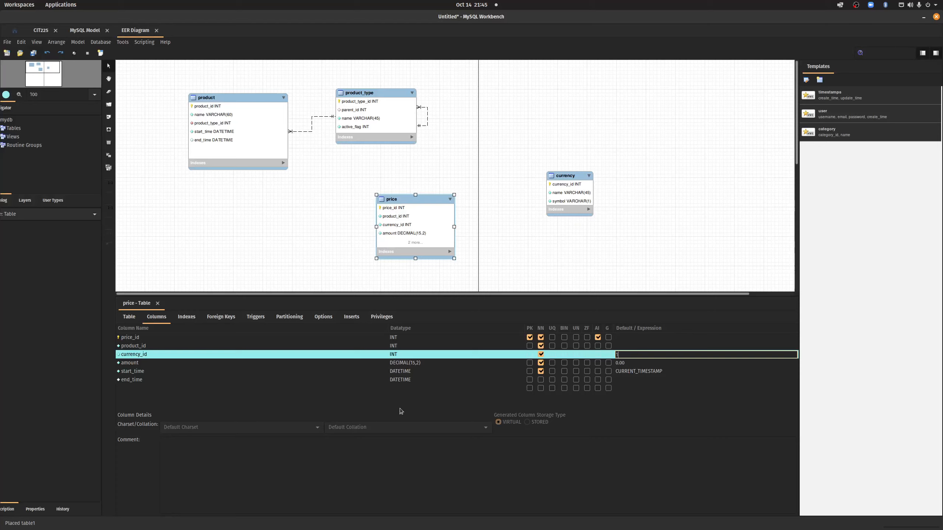
key("Return")
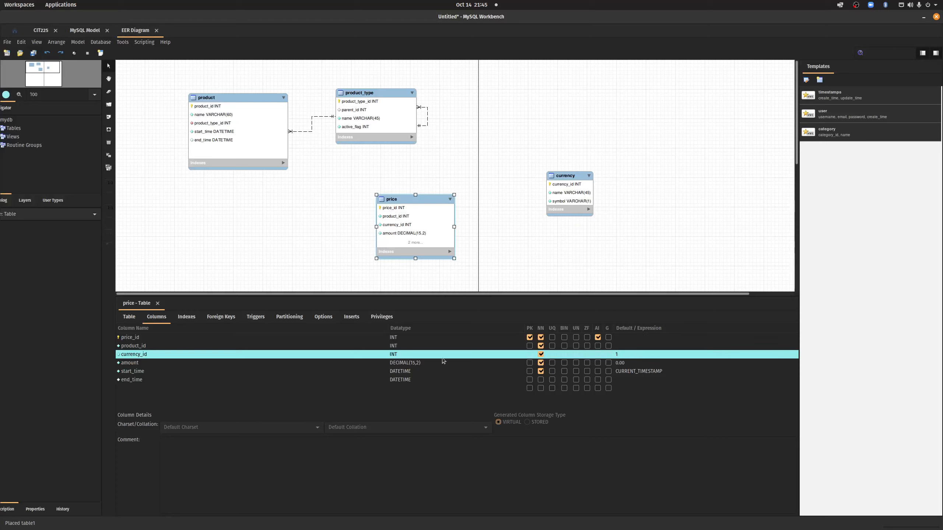
Step: Resize the price table's box so all its columns fit, and move it up beside the currency table
left_click(311, 248)
left_click(417, 256)
mouse_move(453, 259)
left_mouse_down()
mouse_move(455, 273)
mouse_move(442, 274)
left_mouse_up()
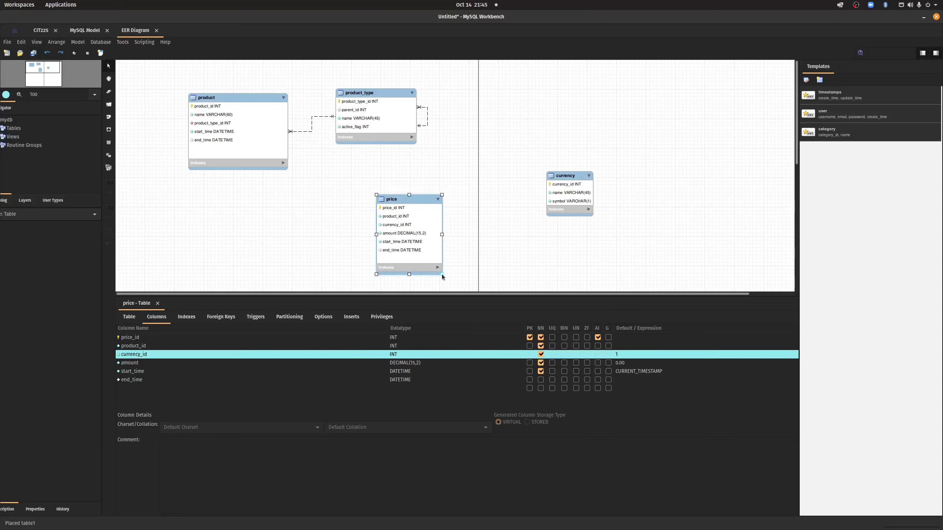
left_click_drag(422, 197, 480, 166)
left_click(352, 217)
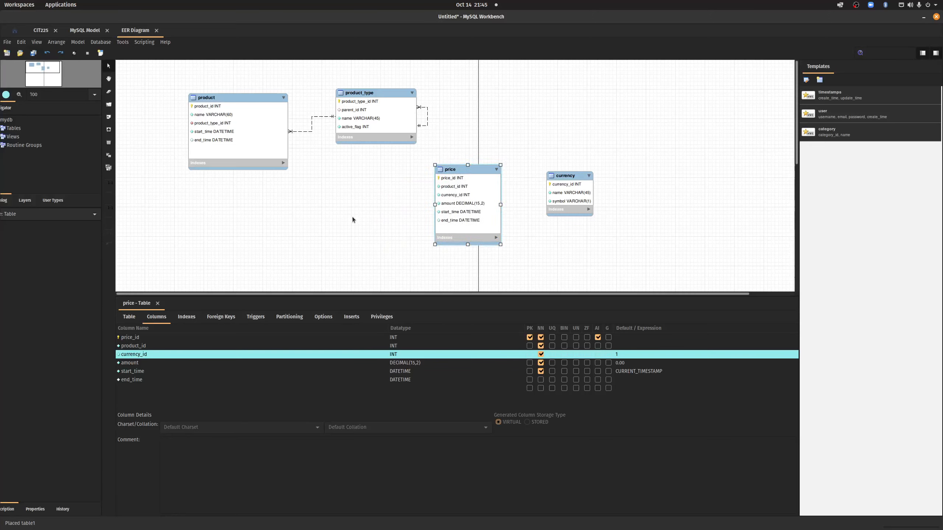
Step: Add a foreign key from price.product_id to product.product_id, and move the price table below product_type
left_click(226, 318)
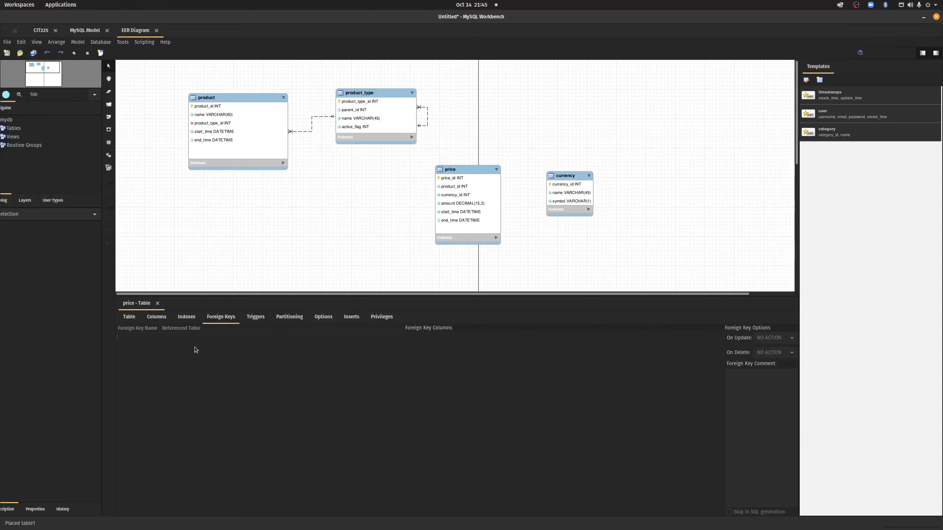
left_click(146, 336)
left_click(146, 336)
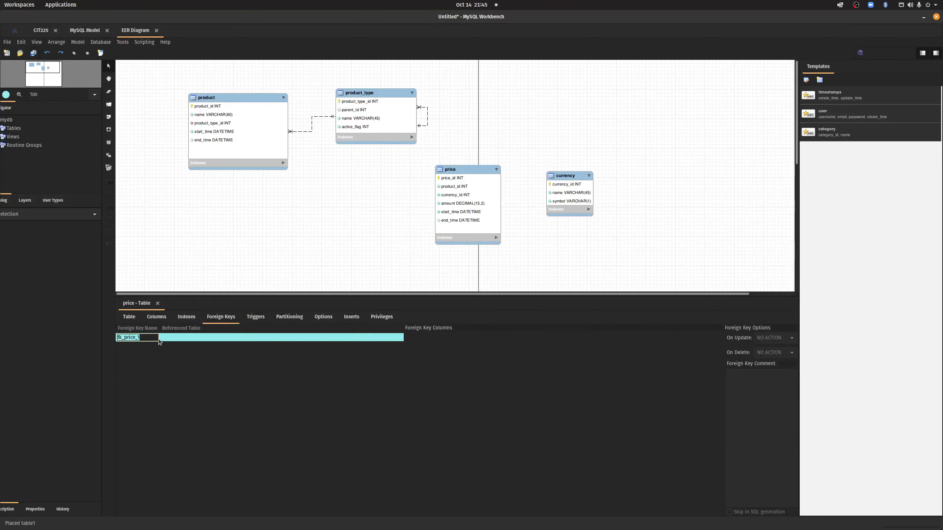
left_click(190, 339)
left_click(207, 338)
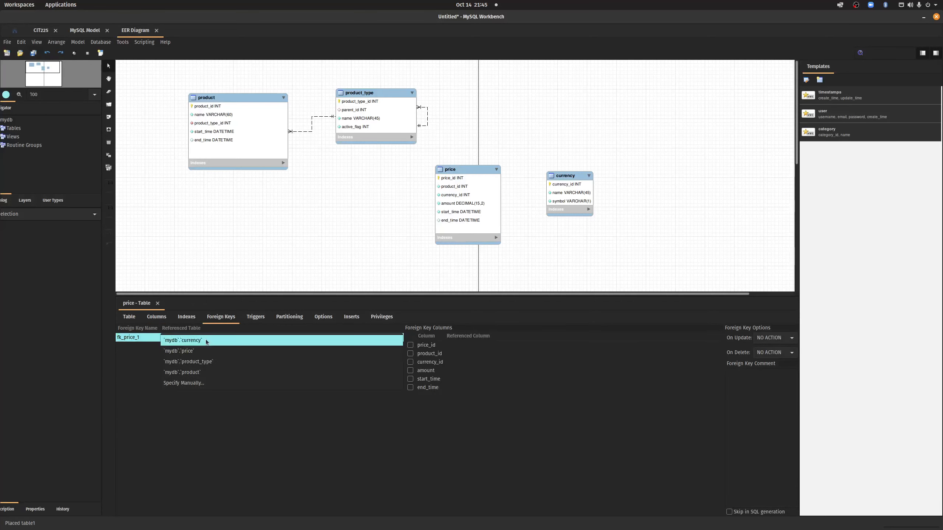
left_click(201, 372)
left_click(412, 355)
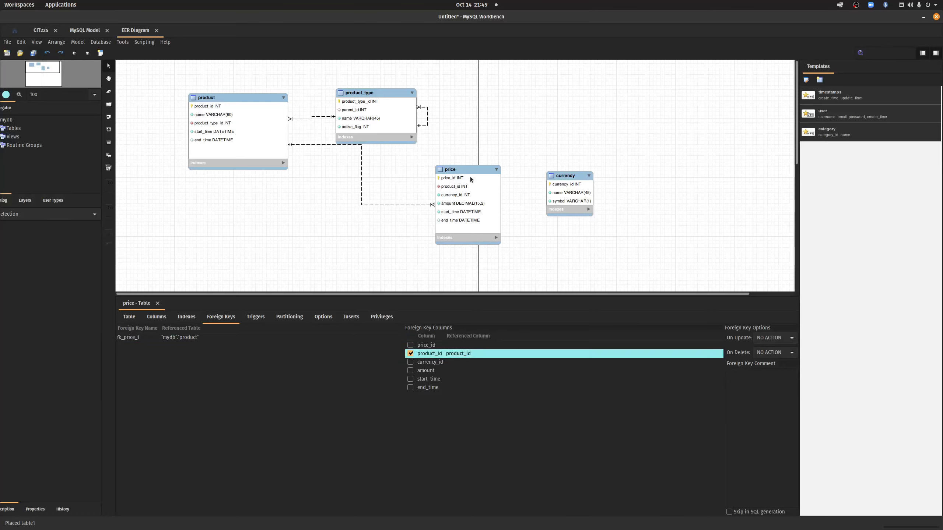
left_click_drag(465, 175, 366, 208)
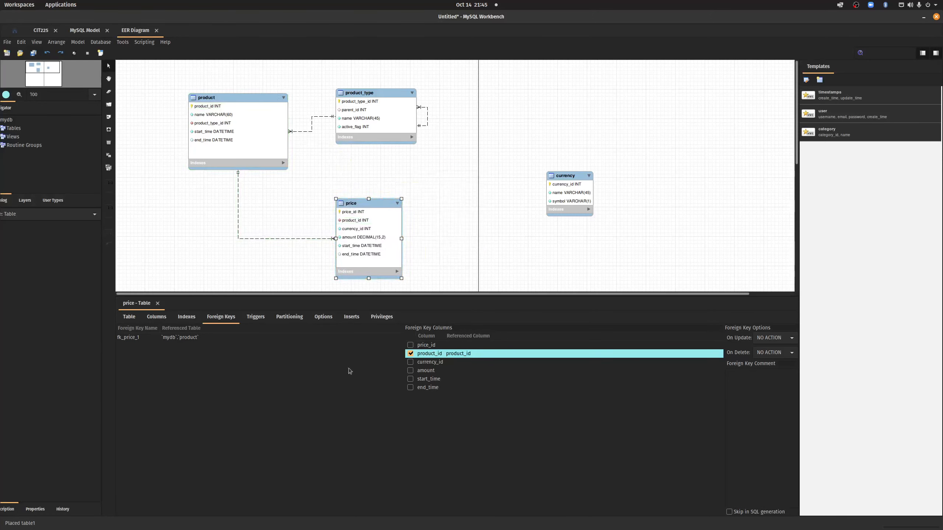
Step: Add a second foreign key on the price table linking currency_id to currency.currency_id
left_click(135, 346)
left_click(135, 347)
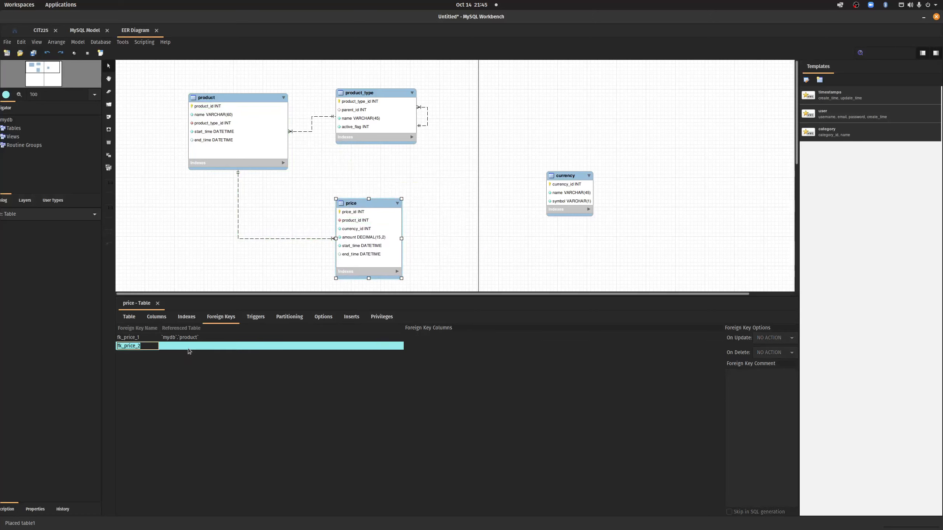
left_click(191, 348)
left_click(206, 348)
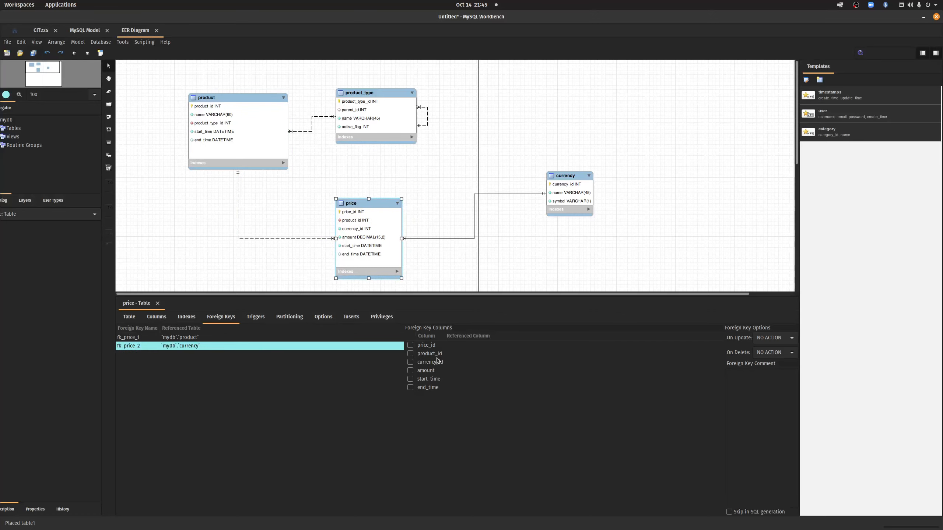
left_click(410, 362)
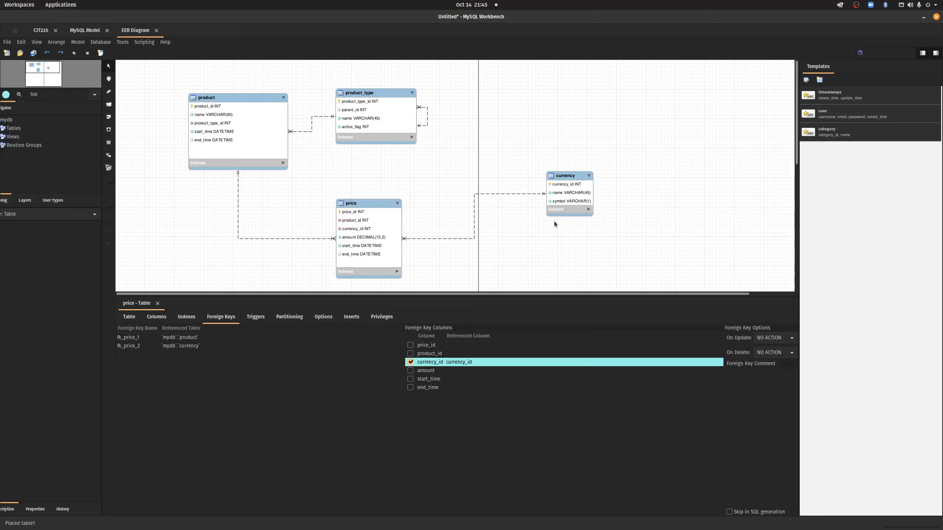
Step: Place the currency table just right of price, and move both tables together directly below the product table
left_click_drag(571, 176, 464, 222)
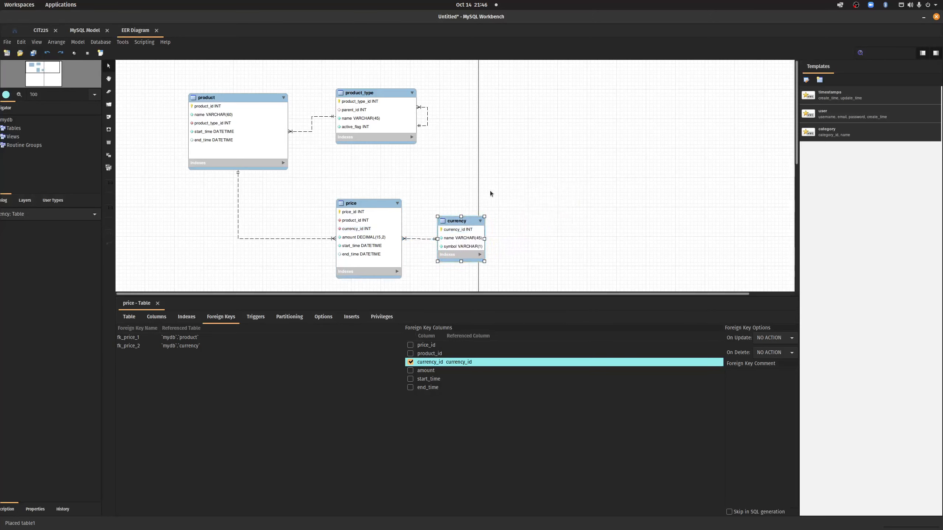
left_click(521, 186)
scroll(518, 222, "down", 1)
left_click_drag(334, 168, 501, 261)
left_click_drag(388, 191, 256, 194)
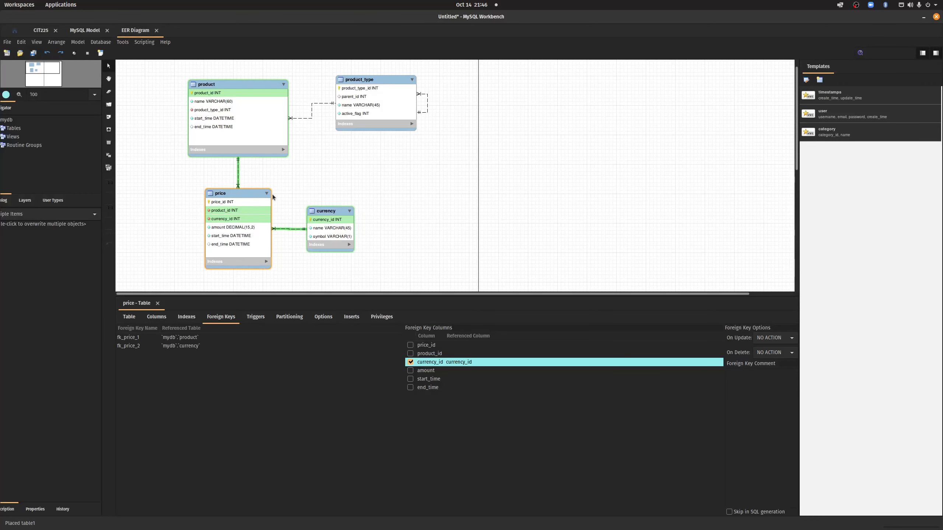
left_click(406, 209)
scroll(434, 218, "up", 1)
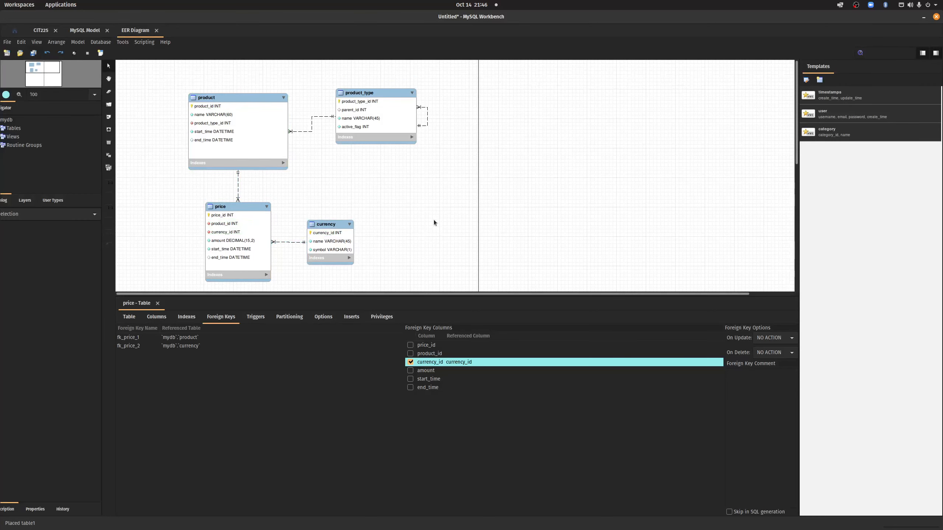
Step: Move product_type closer to product so their connector runs straight, and enlarge the diagram area above the table editor
left_click_drag(386, 91, 366, 106)
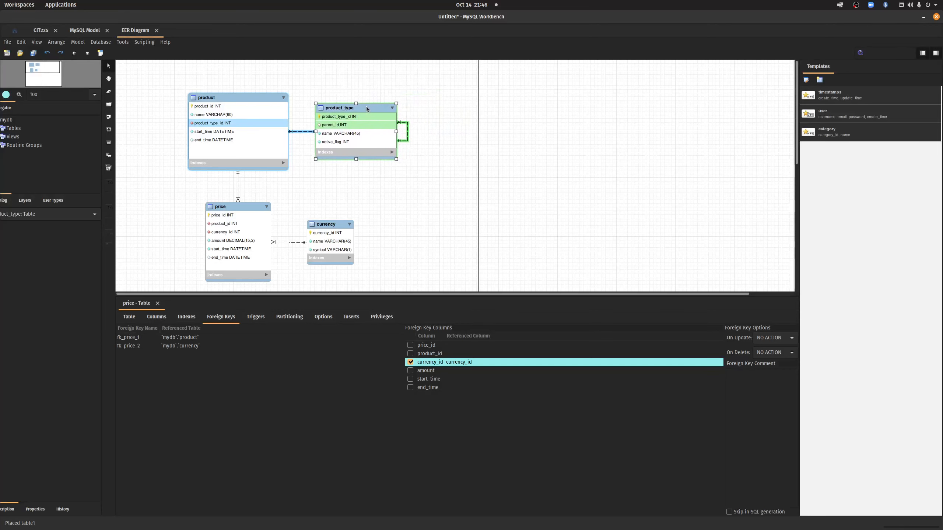
left_click(439, 90)
scroll(462, 177, "down", 2)
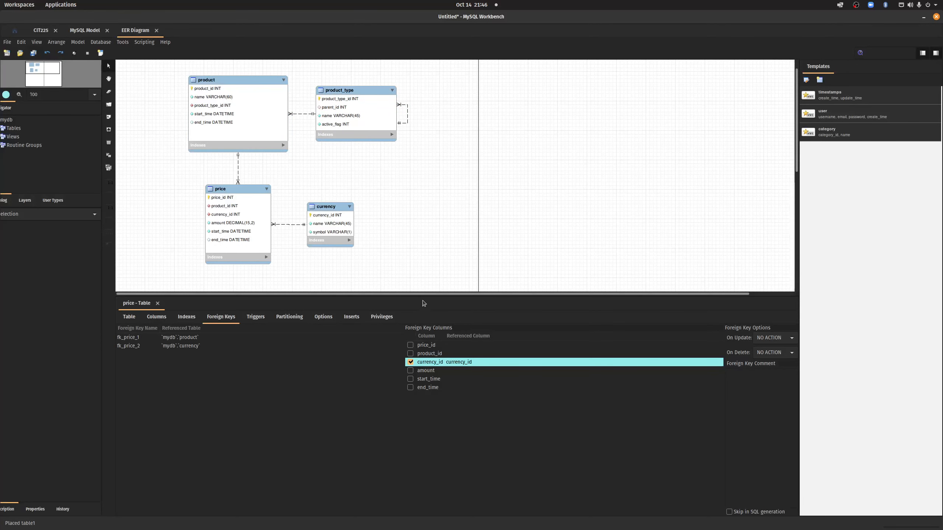
left_click_drag(423, 299, 423, 405)
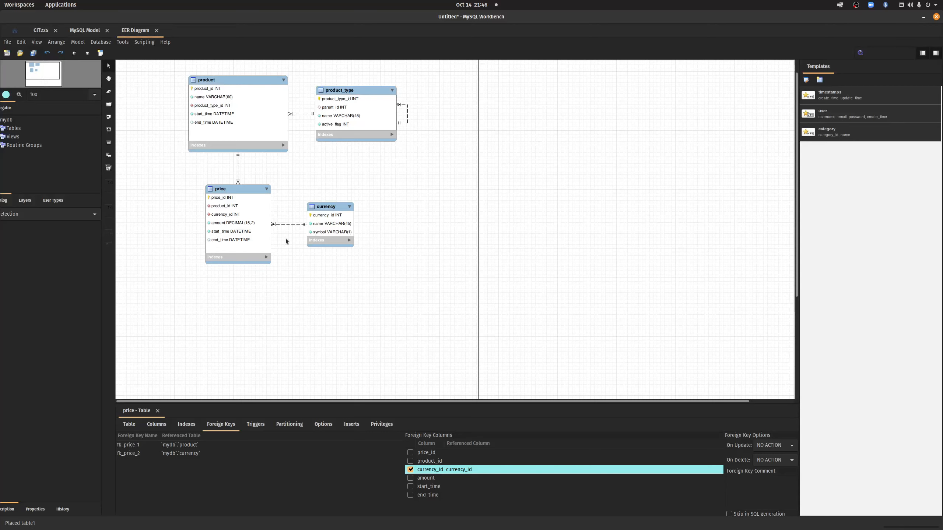
Step: Place a new table in the empty area right of product_type, name it customer, and enlarge its box
left_click(108, 142)
left_click(546, 137)
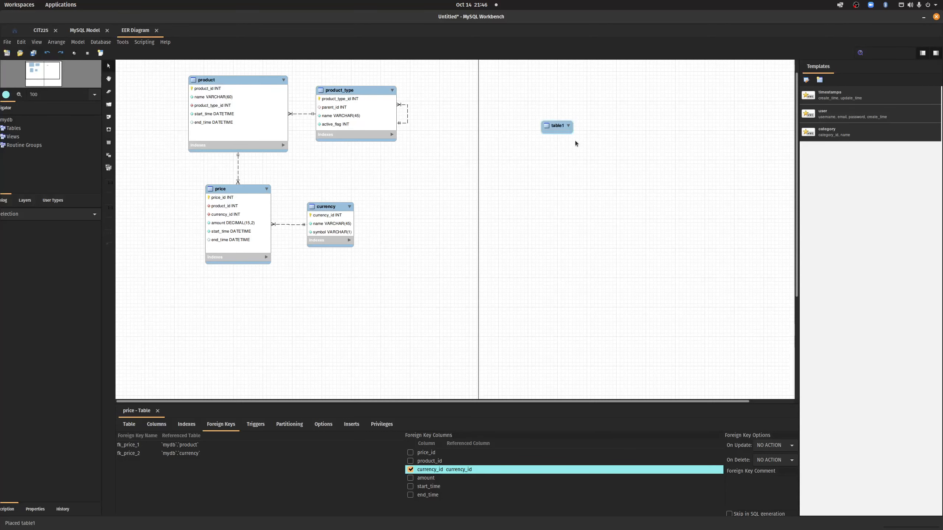
double_click(559, 130)
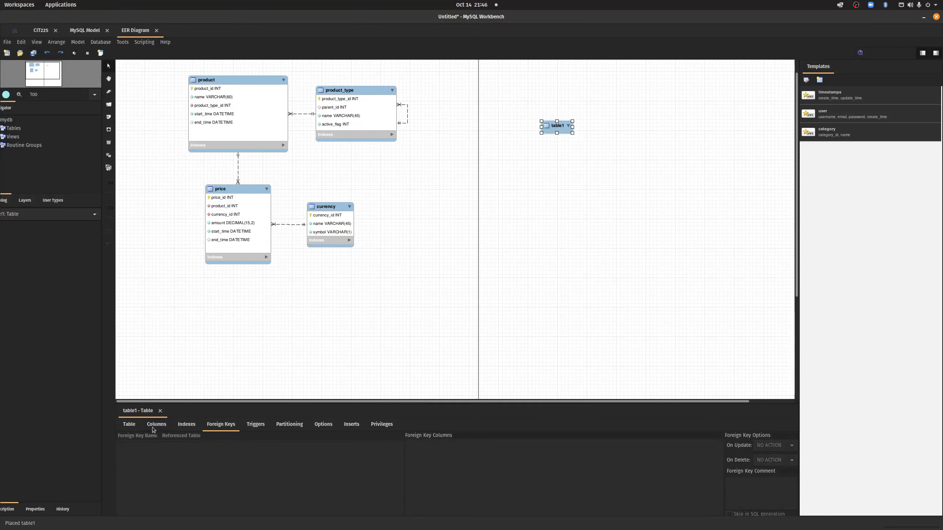
left_click(131, 425)
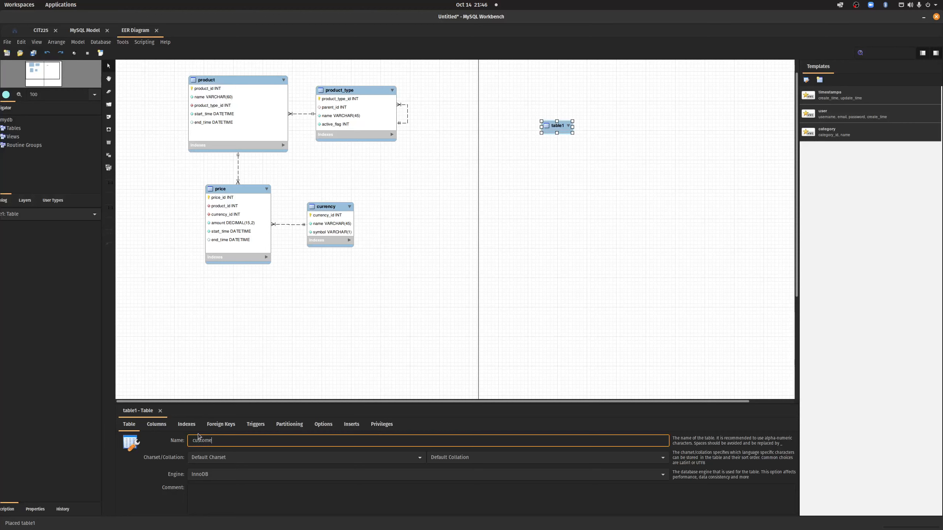
type("r")
left_click(156, 425)
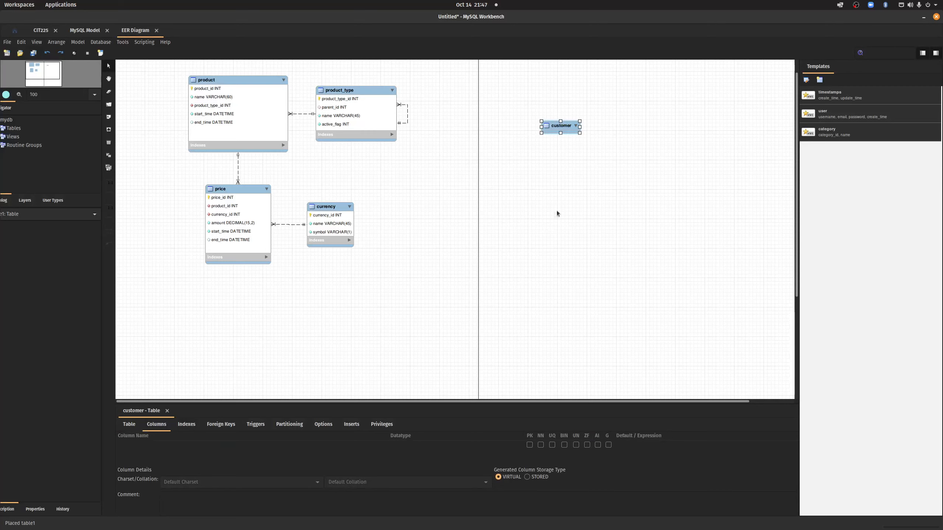
left_click_drag(580, 132, 609, 174)
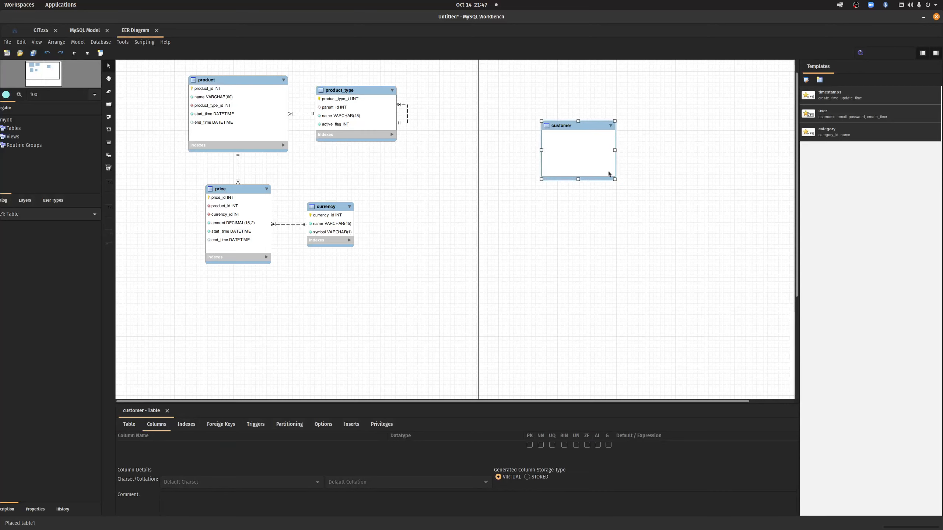
Step: Add a customer_id column to the customer table as an auto-incrementing, not-null INT primary key
left_click(620, 140)
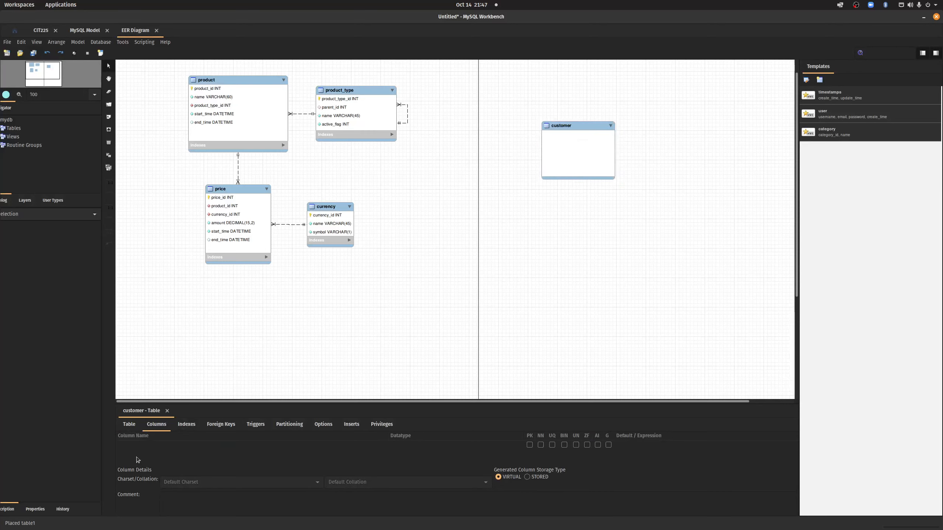
left_click(145, 447)
left_click(145, 447)
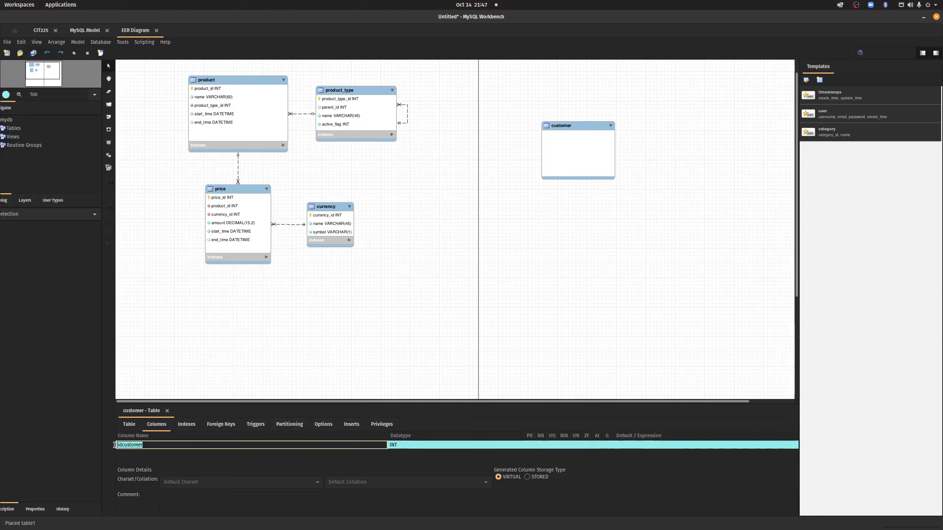
type("customer_id")
left_click(536, 443)
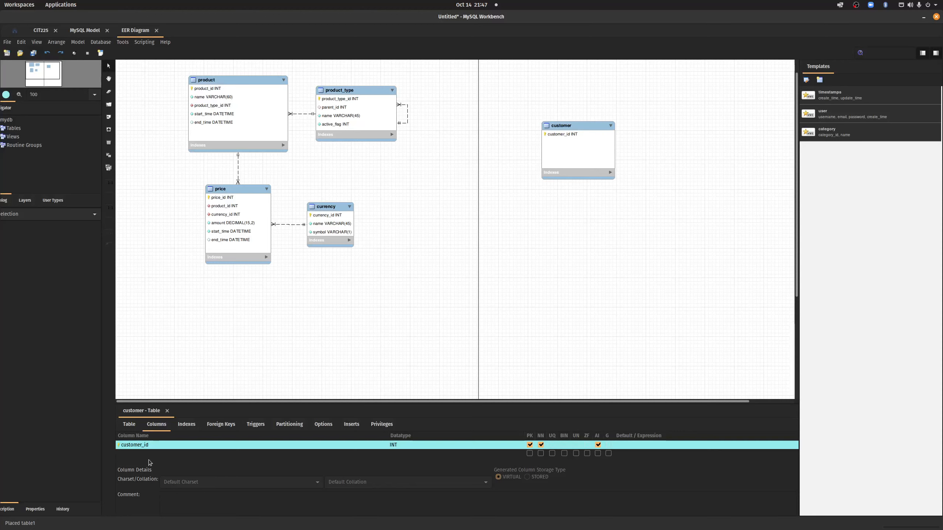
Step: Try to add an email column to the customer table, and shift the table up and to the left
double_click(134, 453)
type("email")
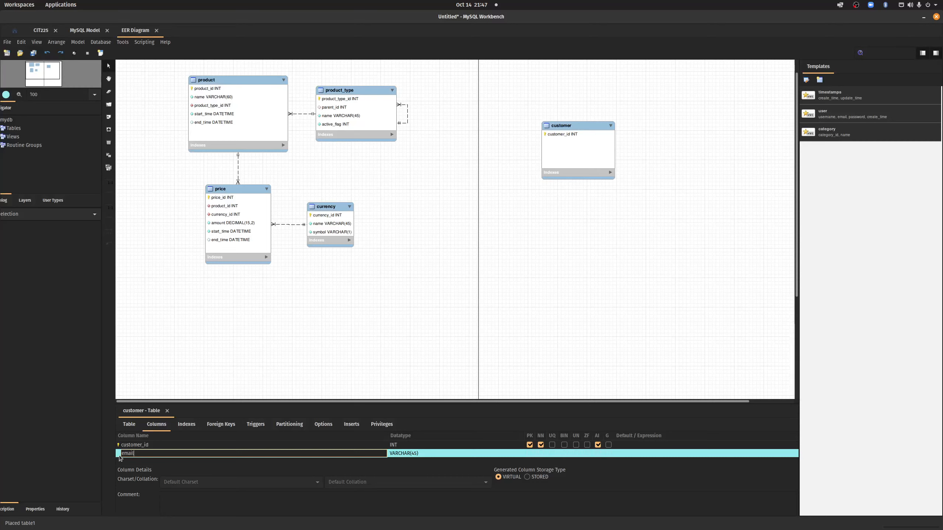
left_click_drag(586, 126, 553, 104)
left_click(535, 214)
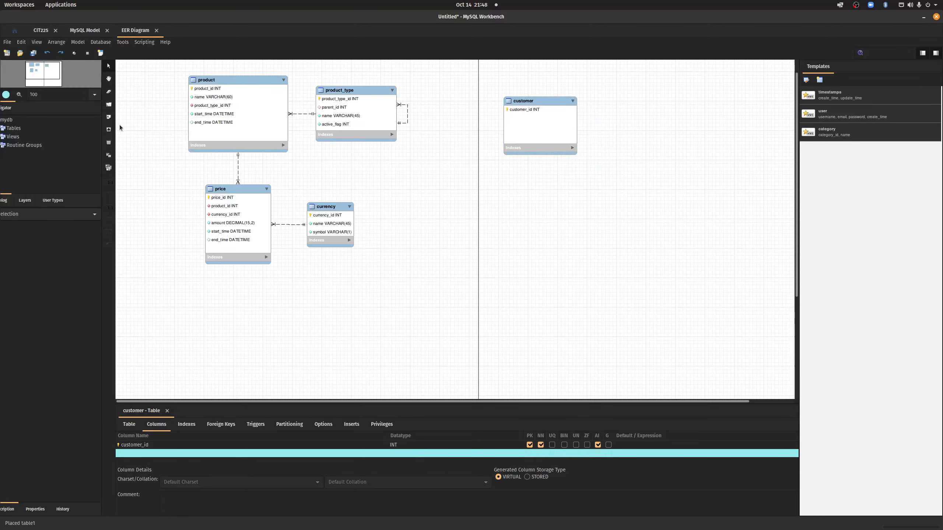
Step: Place a new table in the empty area below customer and enlarge its box
left_click(109, 143)
left_click(564, 200)
left_click_drag(574, 202, 654, 271)
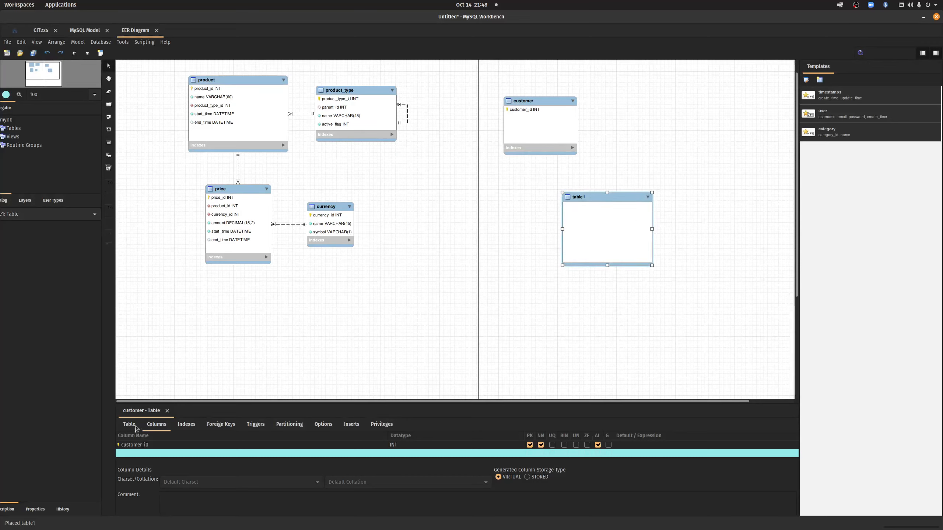
Step: Rename the customer table to system_user
left_click(129, 429)
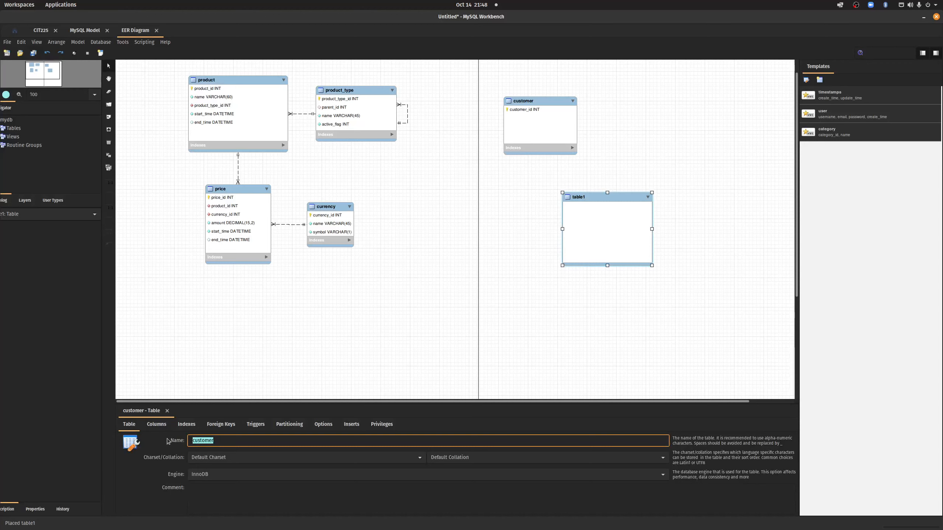
type("system_user")
left_click(162, 426)
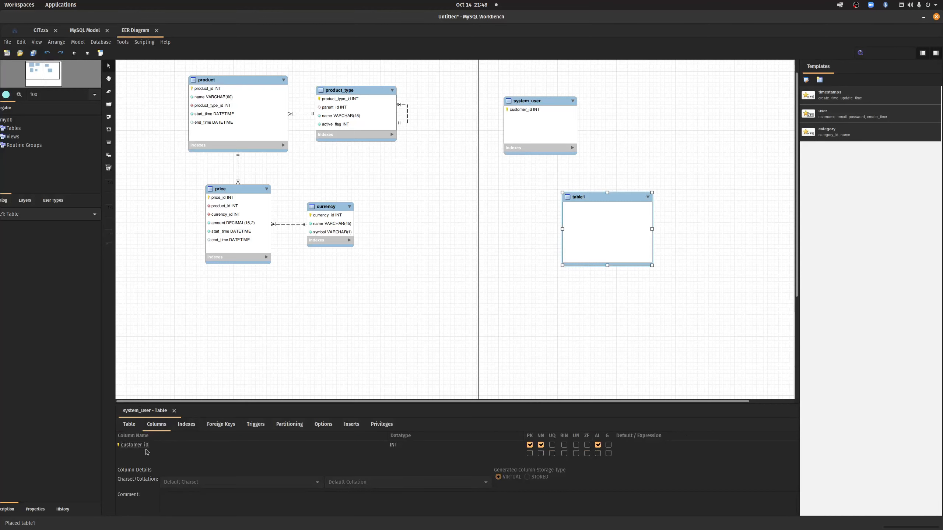
Step: Name the new empty table below the customer_id table system_user
double_click(588, 201)
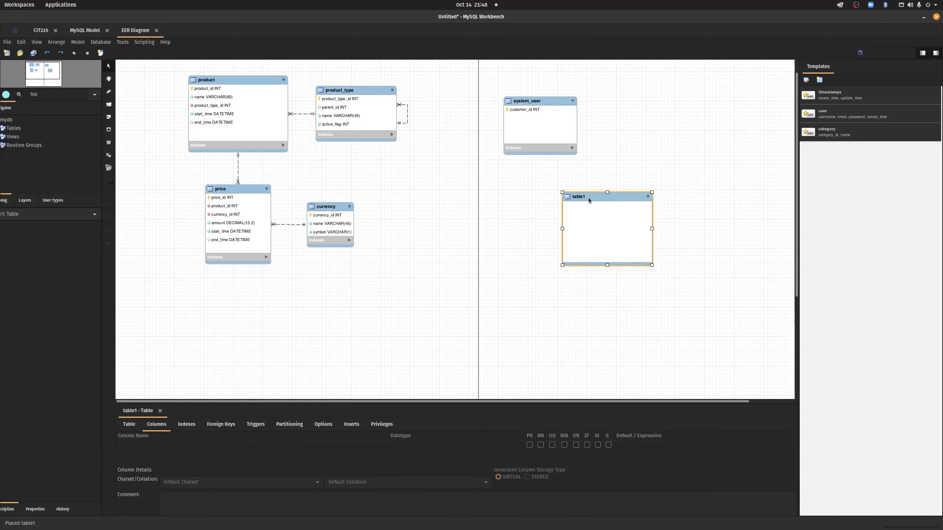
left_click(128, 424)
type("s")
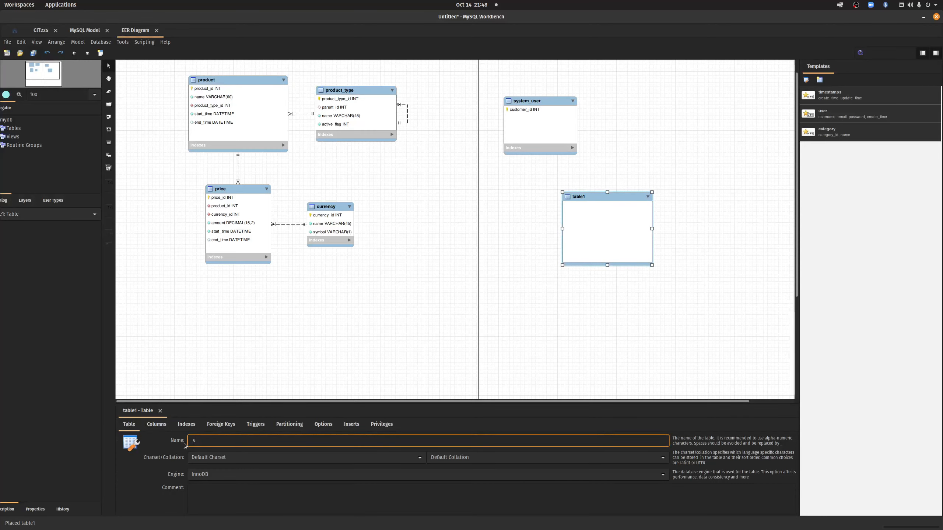
type("ystem_user")
key("Return")
left_click(540, 347)
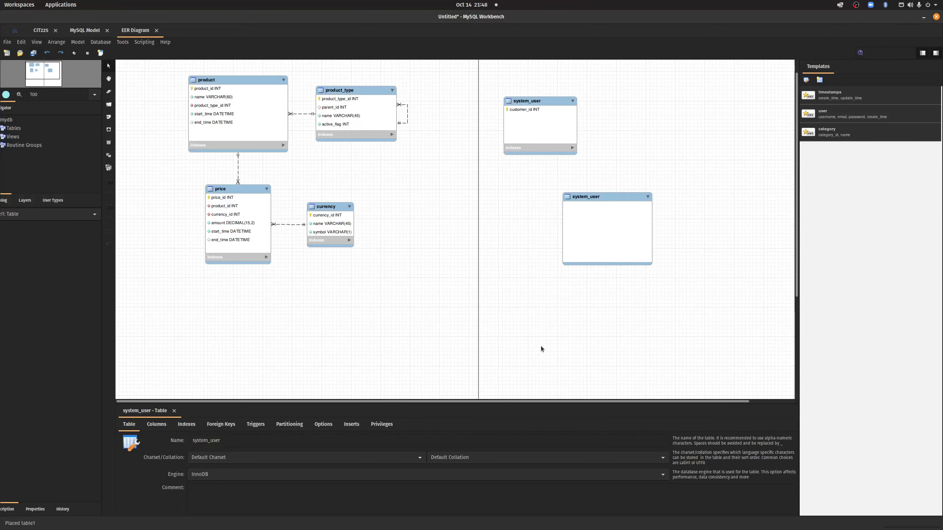
Step: Rename the table containing customer_id to customer, and move it up with the empty system_user table closer beneath it
left_click(575, 122)
double_click(208, 442)
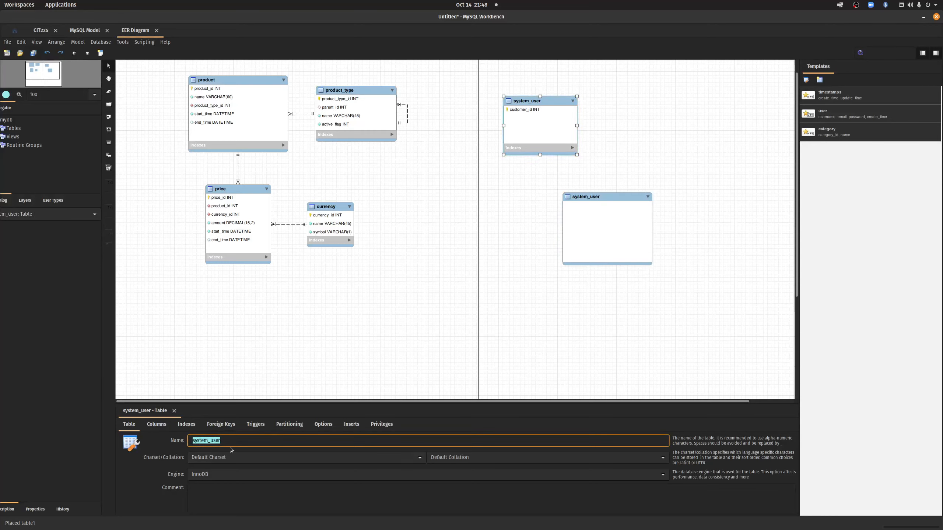
type("customer")
key("Return")
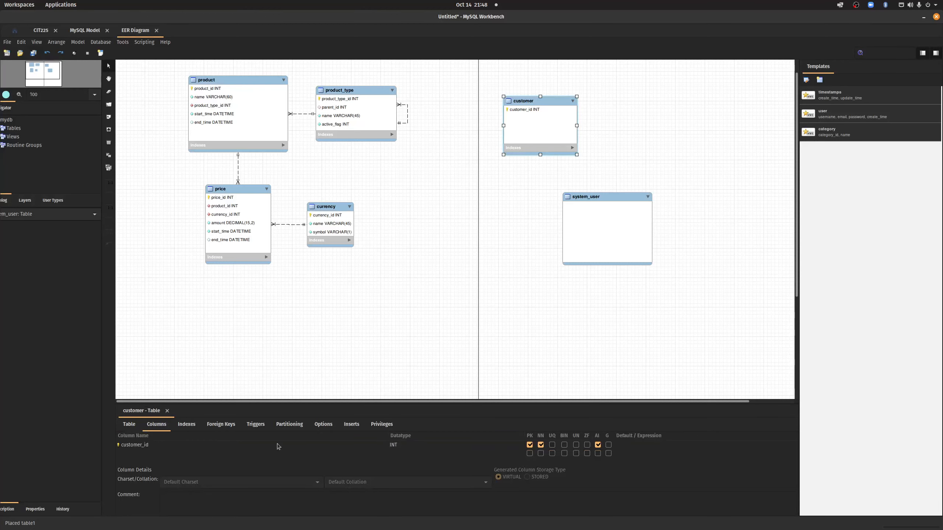
left_click_drag(538, 114, 545, 83)
left_click_drag(623, 200, 584, 193)
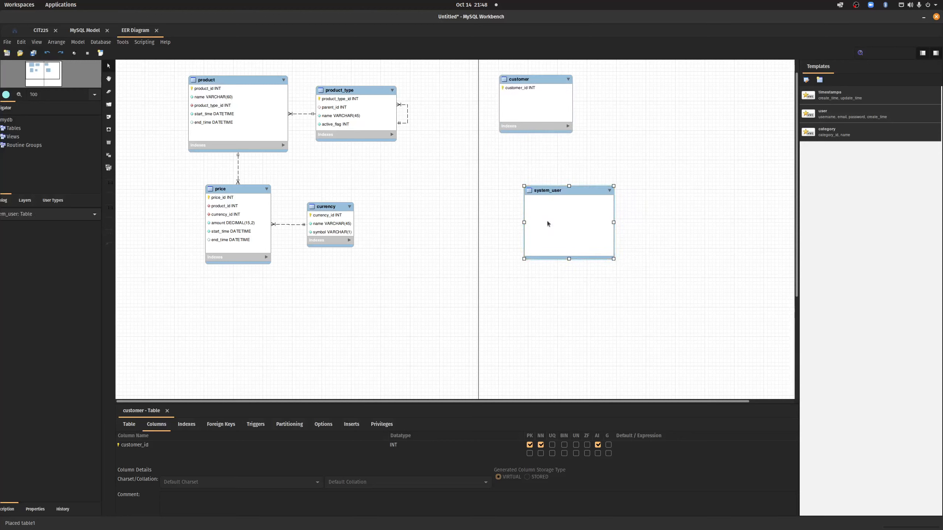
Step: Add a user_id column to the system_user table as an auto-incrementing, not-null INT primary key
double_click(583, 190)
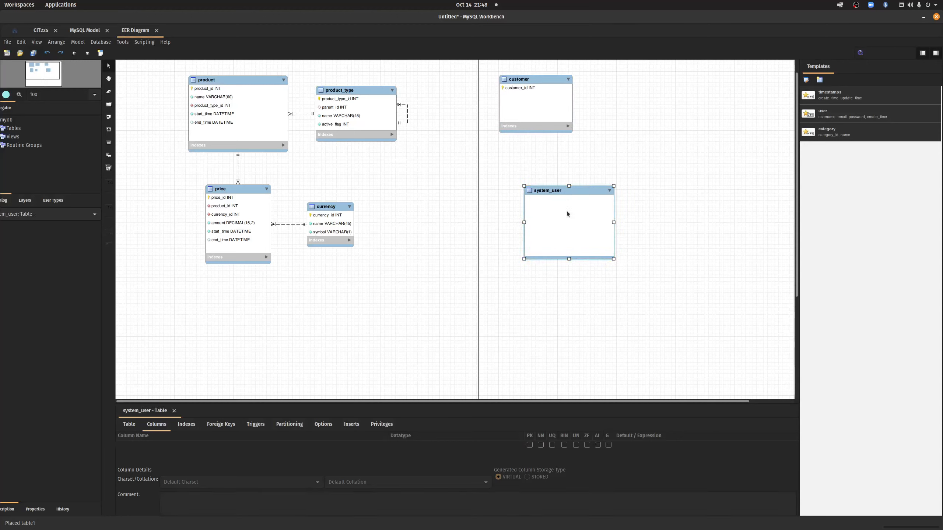
left_click(132, 444)
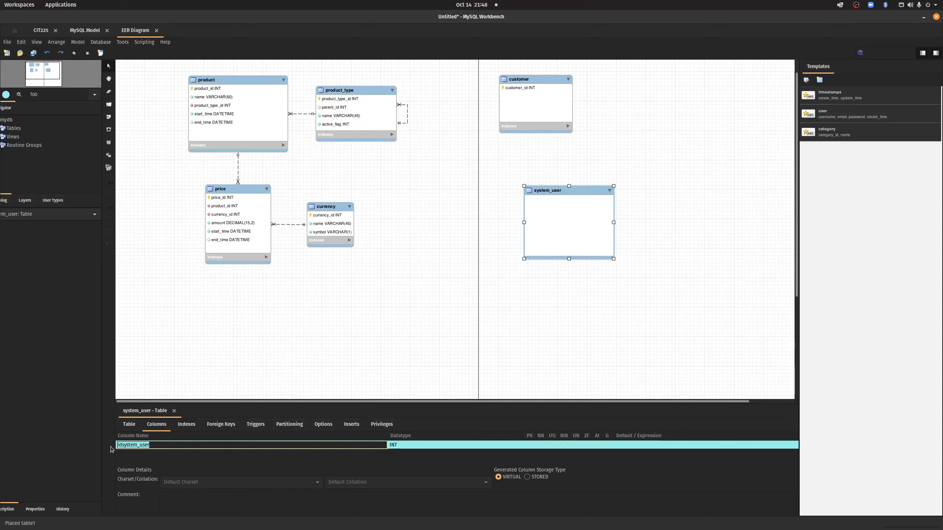
type("system_")
key("BackSpace")
key("BackSpace")
key("BackSpace")
key("BackSpace")
key("BackSpace")
key("BackSpace")
key("BackSpace")
type("user_id")
key("Return")
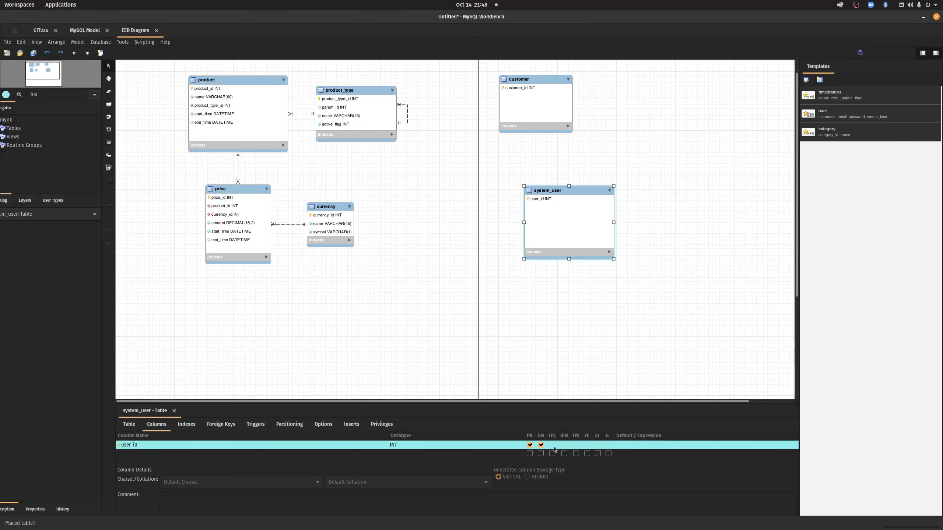
left_click(598, 445)
Step: Add an email column to the system_user table and mark it as not null
left_click(140, 453)
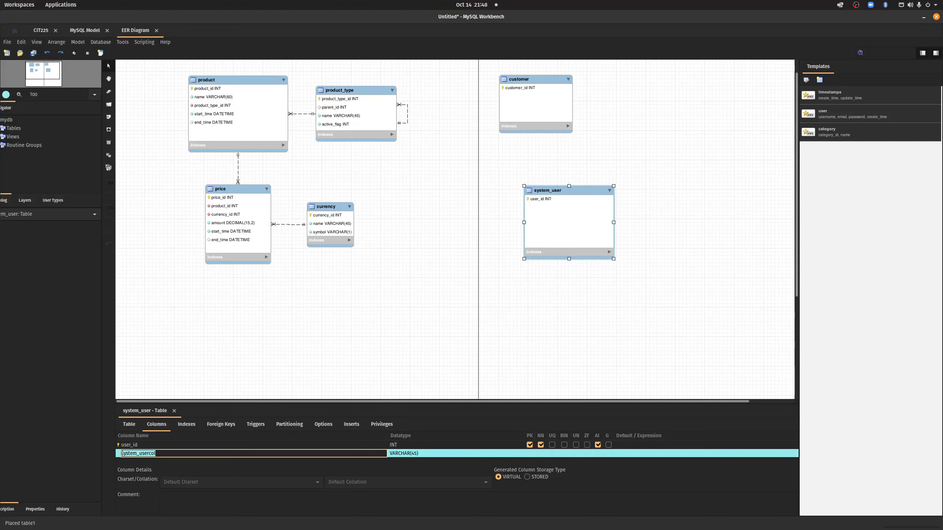
type("email")
key("Return")
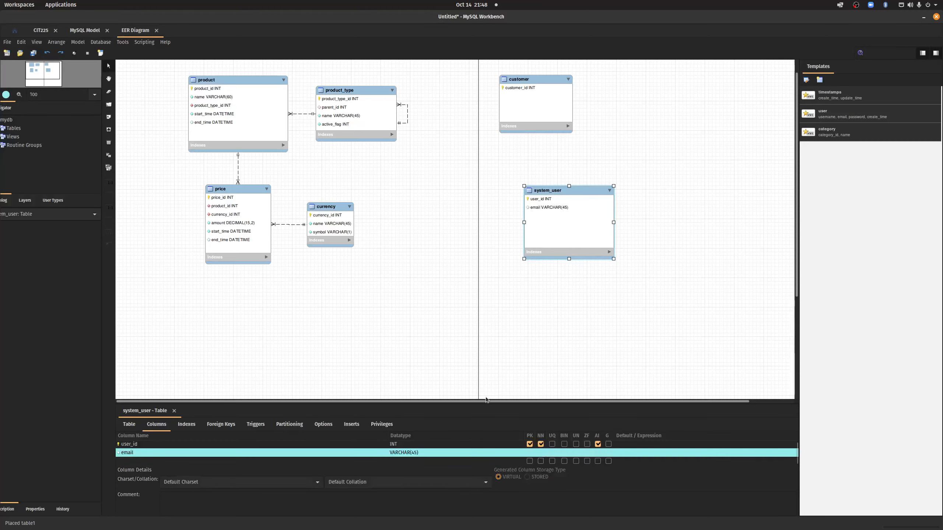
left_click(541, 452)
Step: Enlarge the table editor area and add a password column with datatype VARCHAR(250) to system_user
left_click_drag(489, 402, 472, 345)
left_click(140, 402)
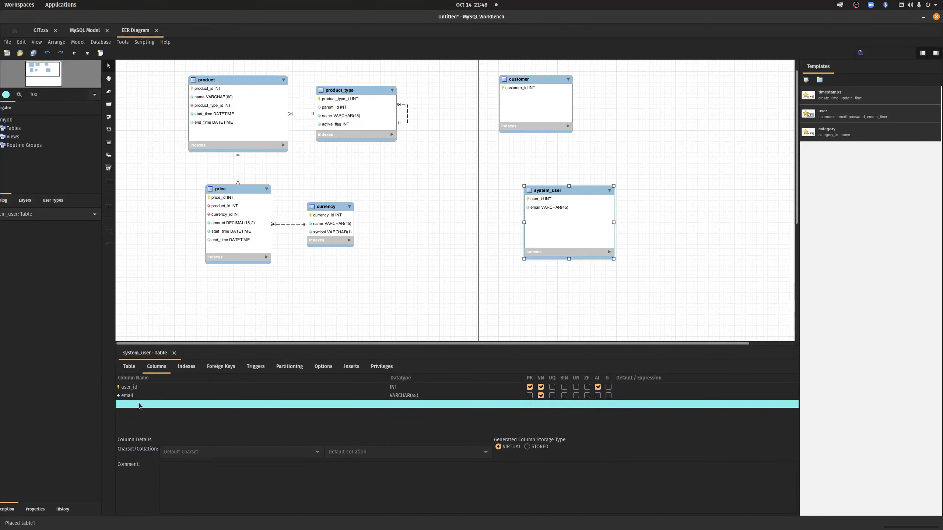
left_click(138, 404)
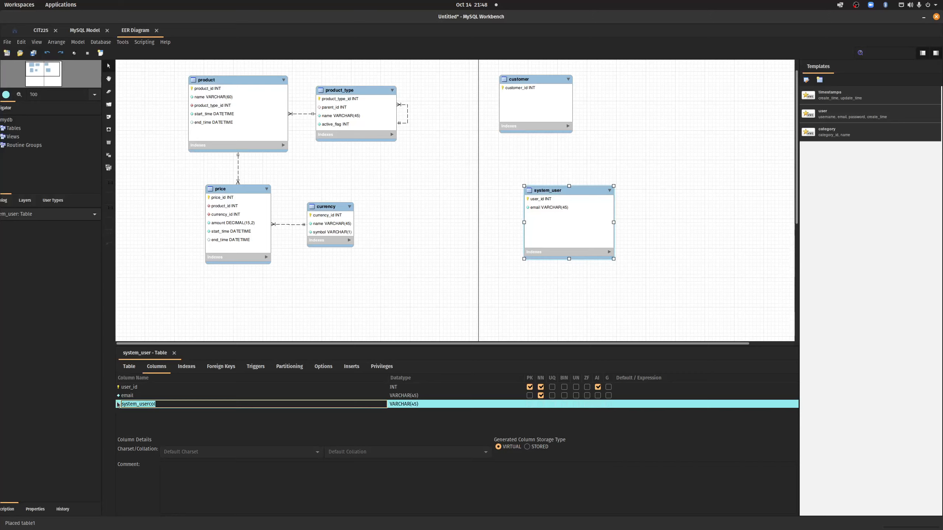
type("password")
key("Return")
left_click(430, 405)
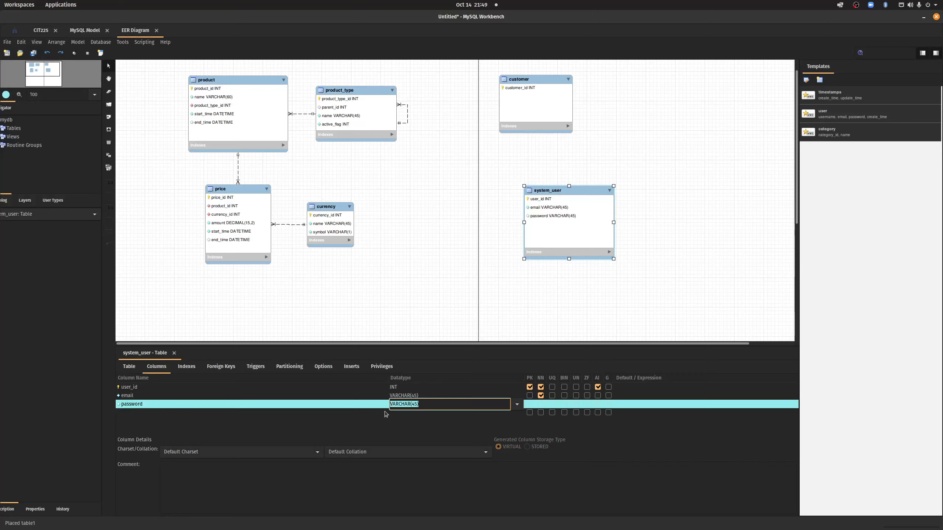
type("VAR")
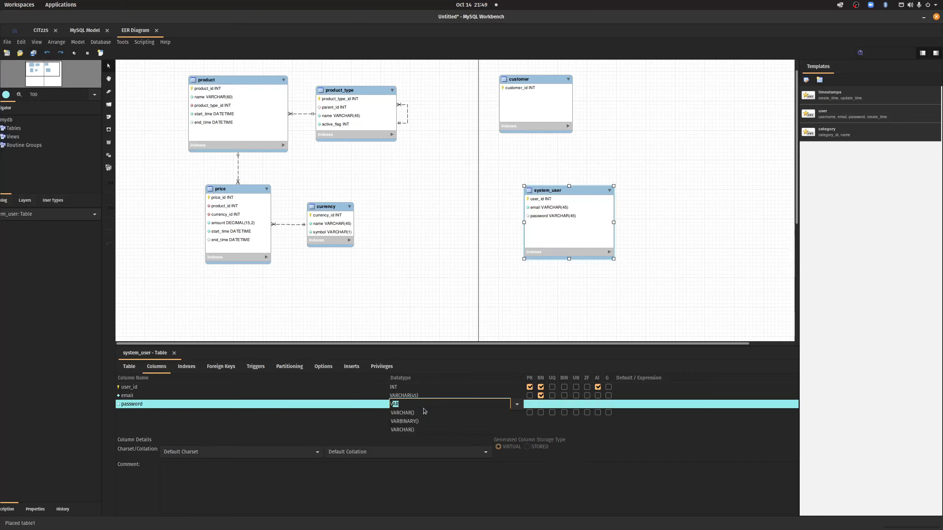
type("CHAR(250")
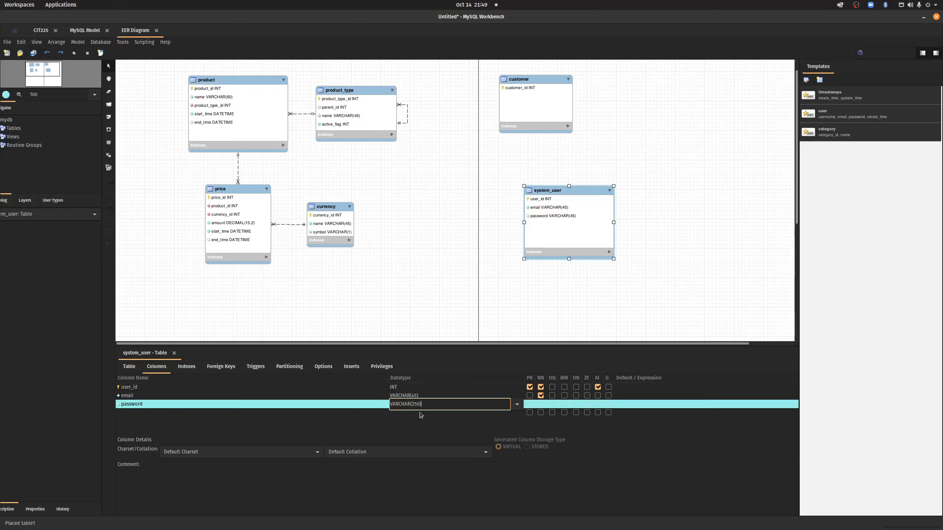
key("Return")
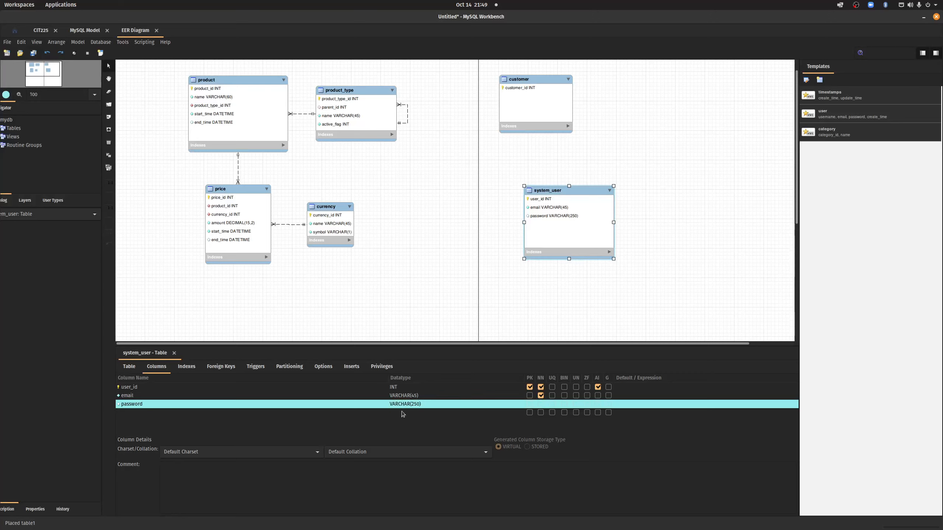
Step: Set the datatype of the email column in system_user to VARCHAR(60)
left_click(424, 396)
left_click(423, 396)
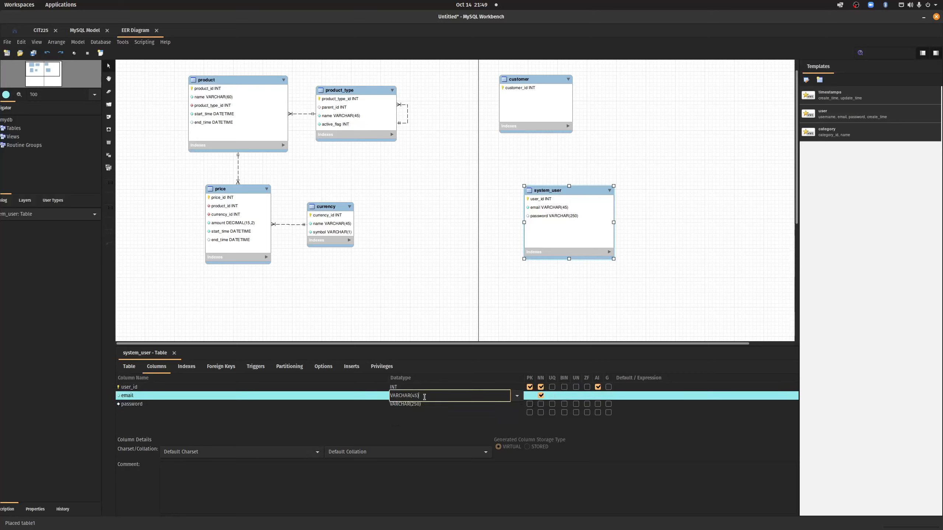
left_click(416, 396)
key("BackSpace")
key("BackSpace")
type("60")
key("Return")
Step: Add a created_at column with datatype DATETIME to the system_user table
left_click(137, 413)
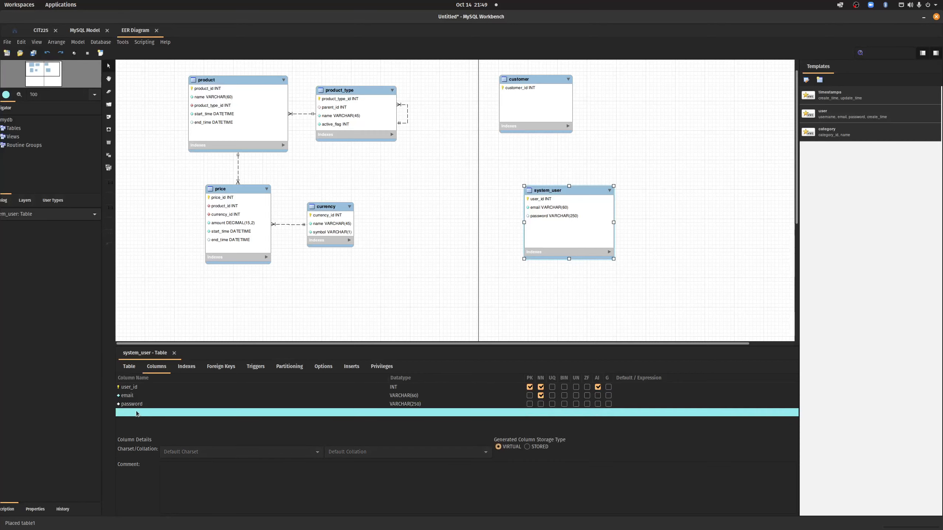
left_click(136, 412)
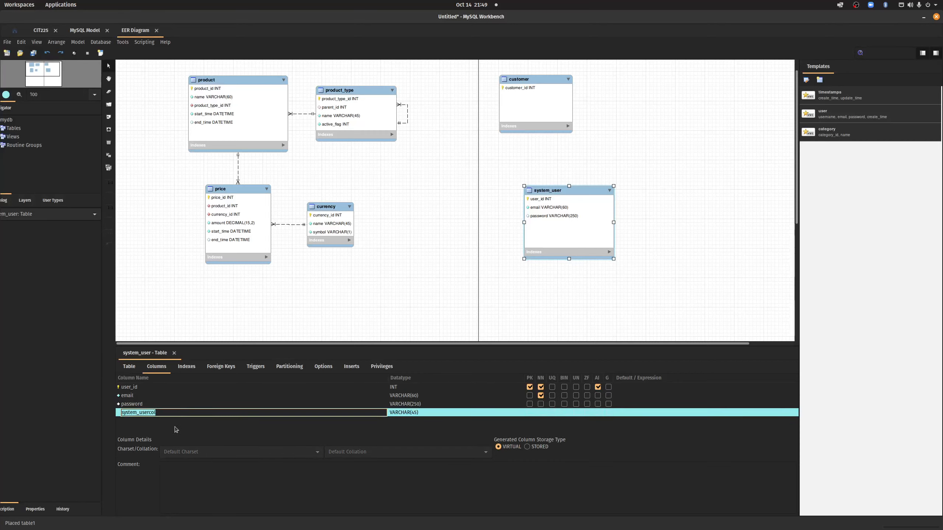
type("created_at")
key("Return")
left_click(405, 412)
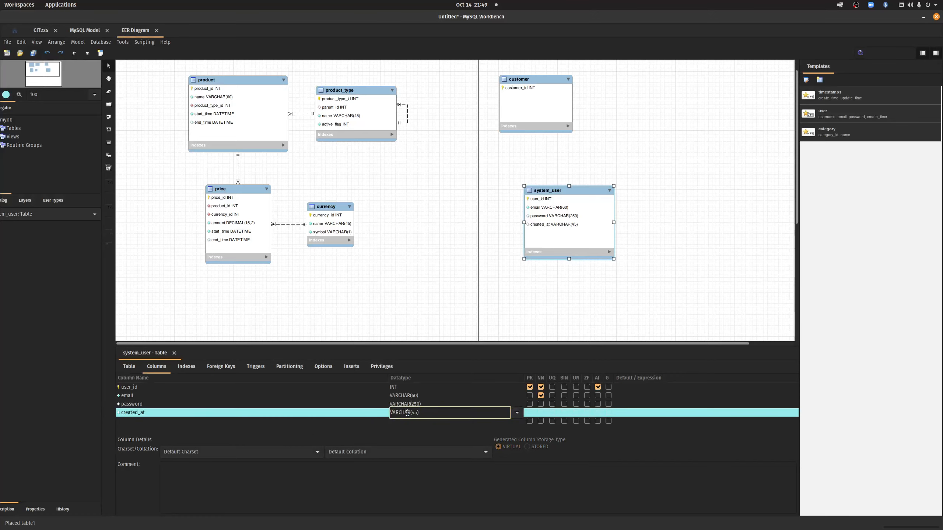
type("DATETIME")
left_click(337, 425)
left_click(426, 439)
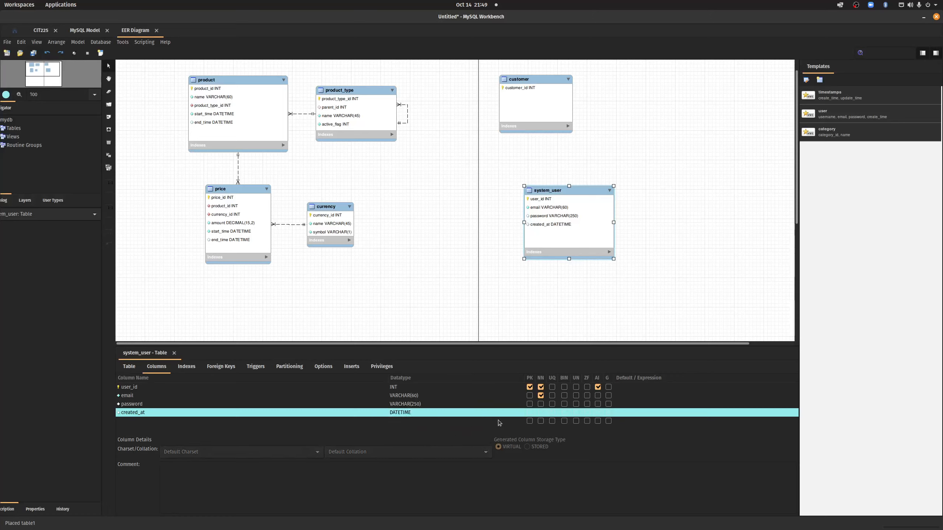
Step: Mark created_at as not null and give it the default value CURRENT_TIMESTAMP
left_click(540, 412)
left_click(621, 413)
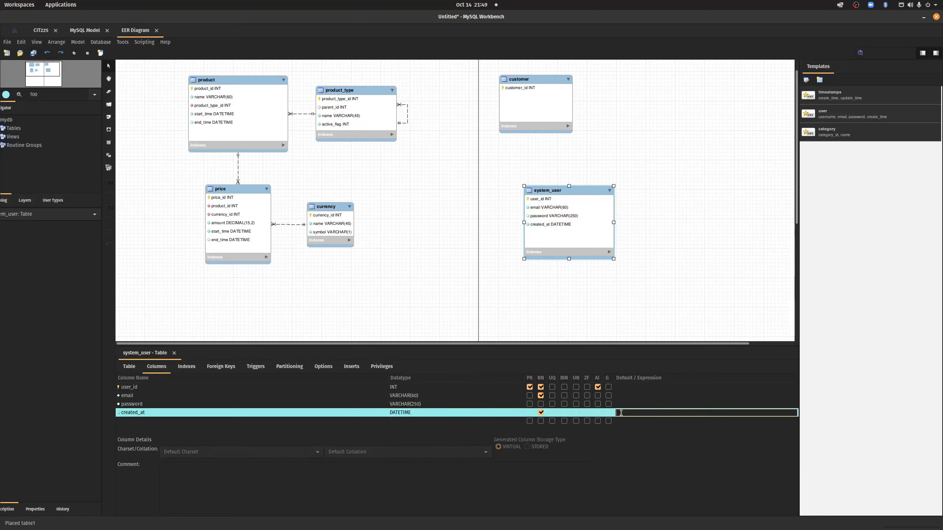
type("CURRENT_TIMESTAMP")
key("Return")
Step: Add a not-null modified_at column with datatype DATETIME to the system_user table
left_click(140, 422)
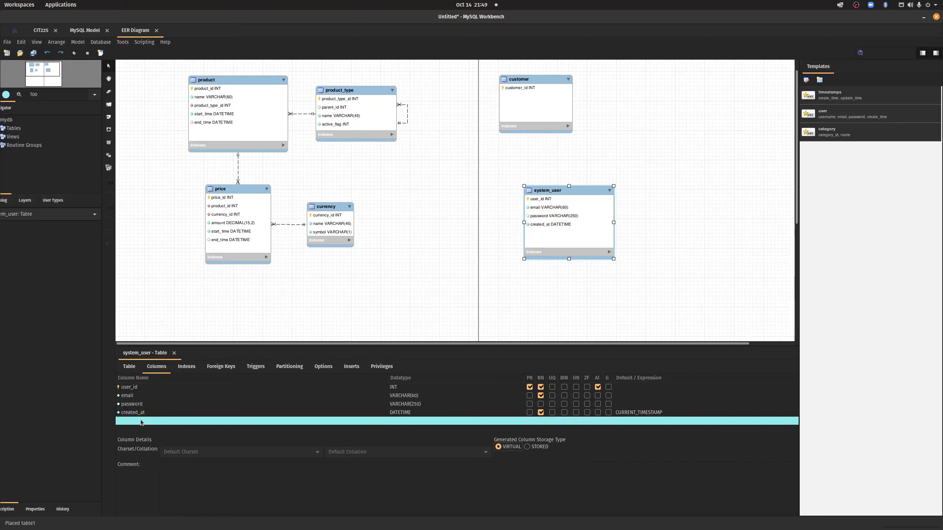
left_click(140, 422)
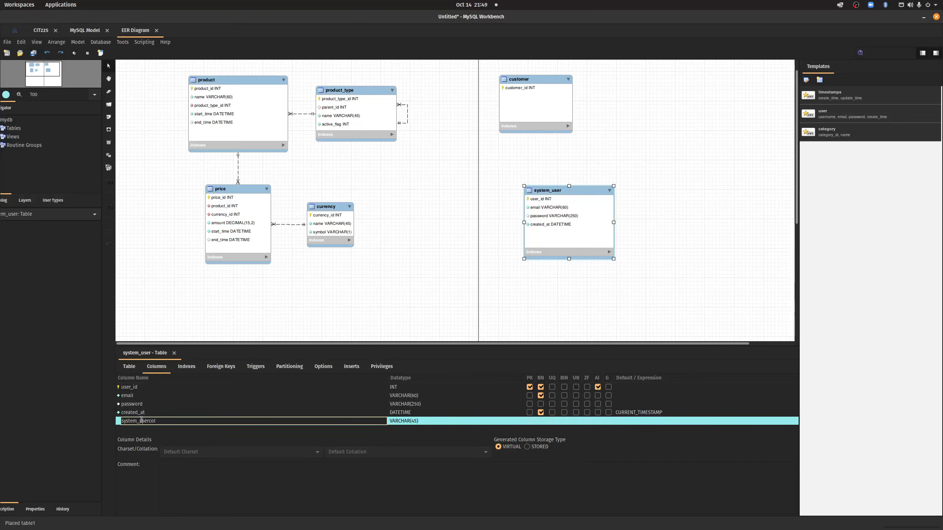
type("modified_at")
left_click(399, 422)
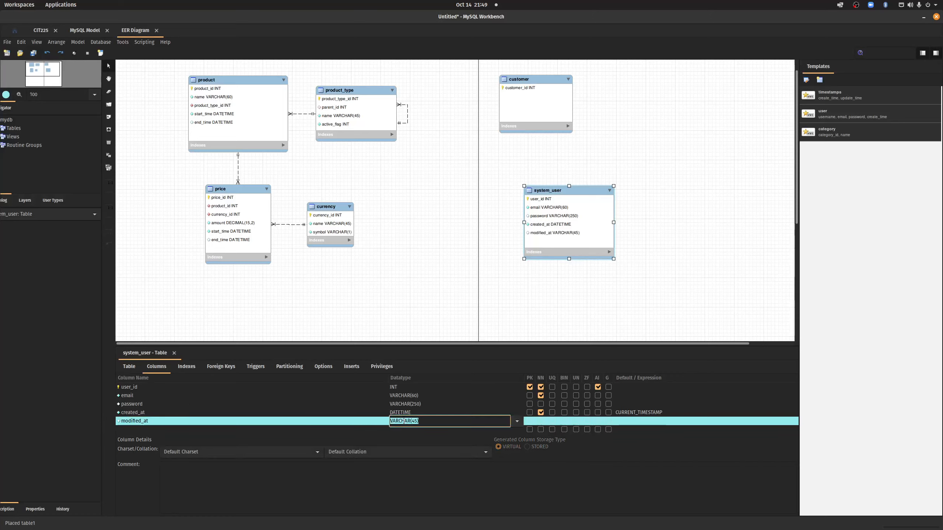
type("DATETIME")
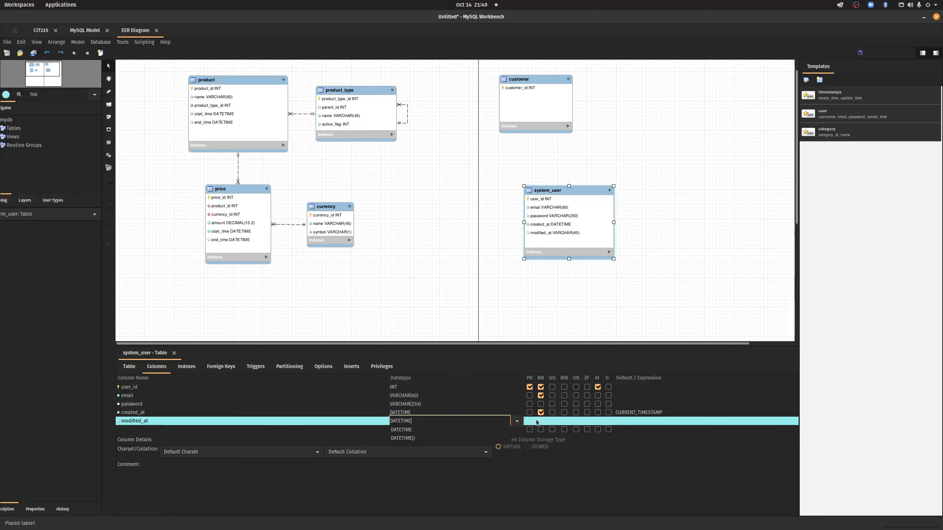
left_click(436, 431)
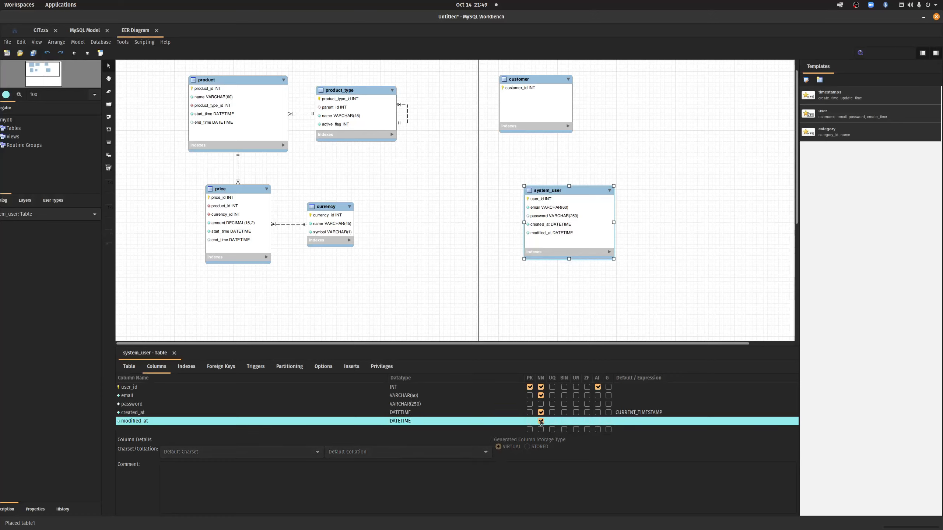
Step: Give the modified_at column in system_user the default value CURRENT_TIMESTAMP
left_click(636, 421)
type("CURRENT_TE")
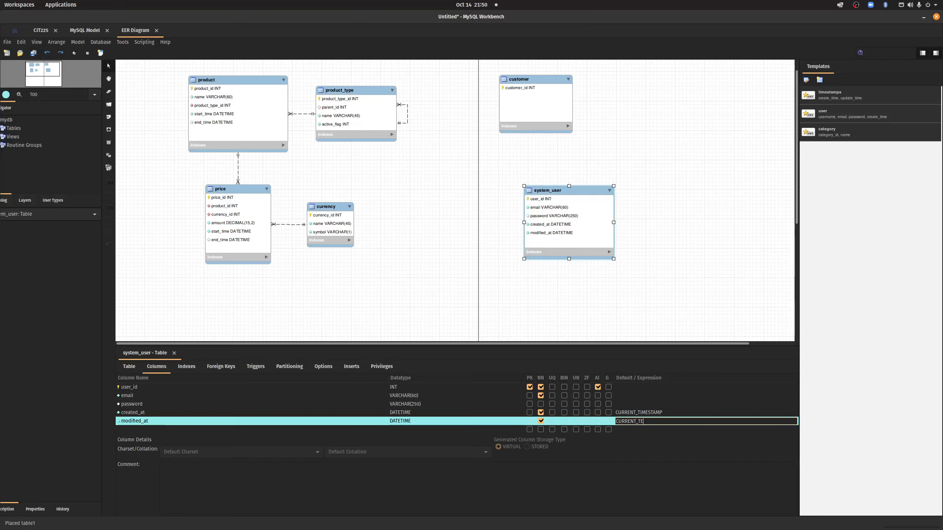
key("BackSpace")
type("IMESTAMP")
key("Return")
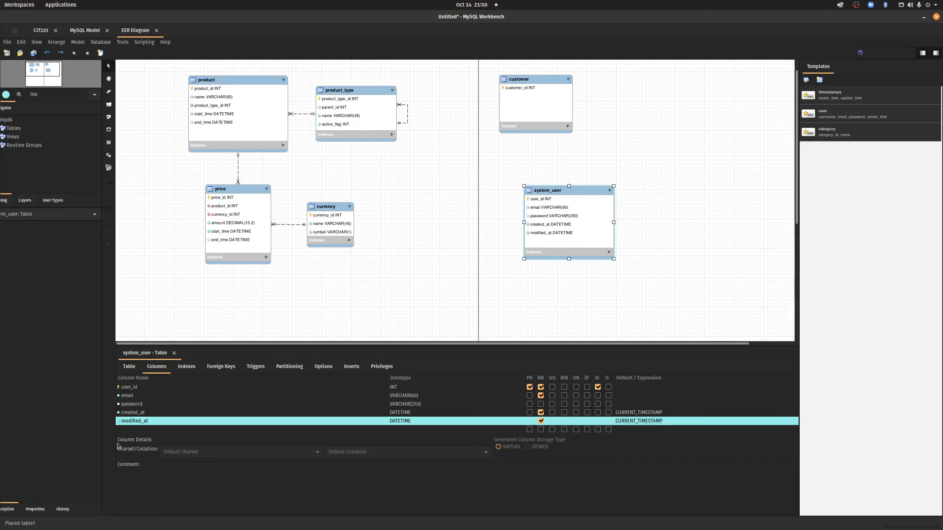
left_click(135, 431)
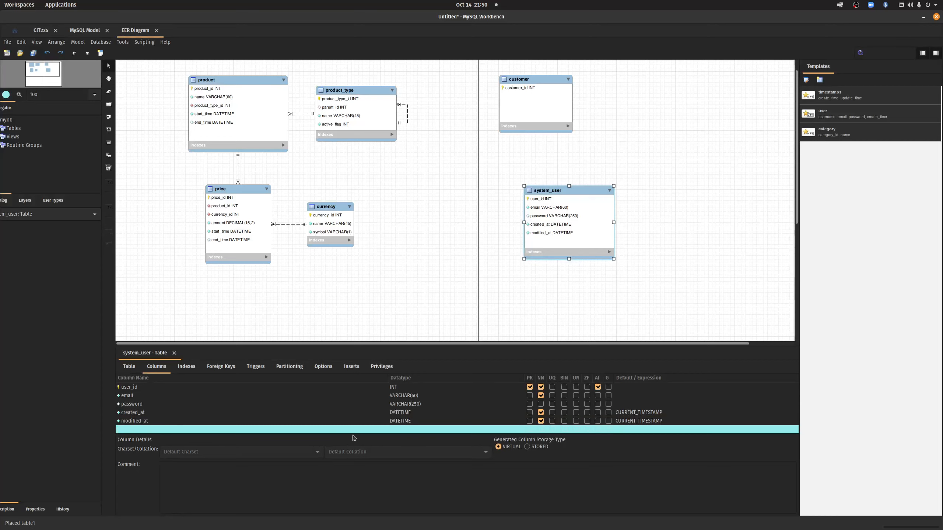
left_click(143, 413)
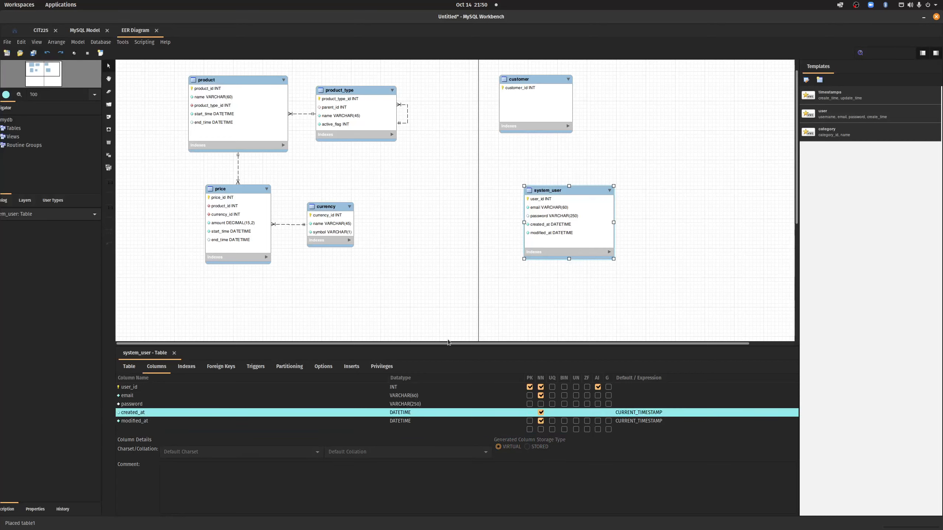
left_click_drag(449, 345, 427, 271)
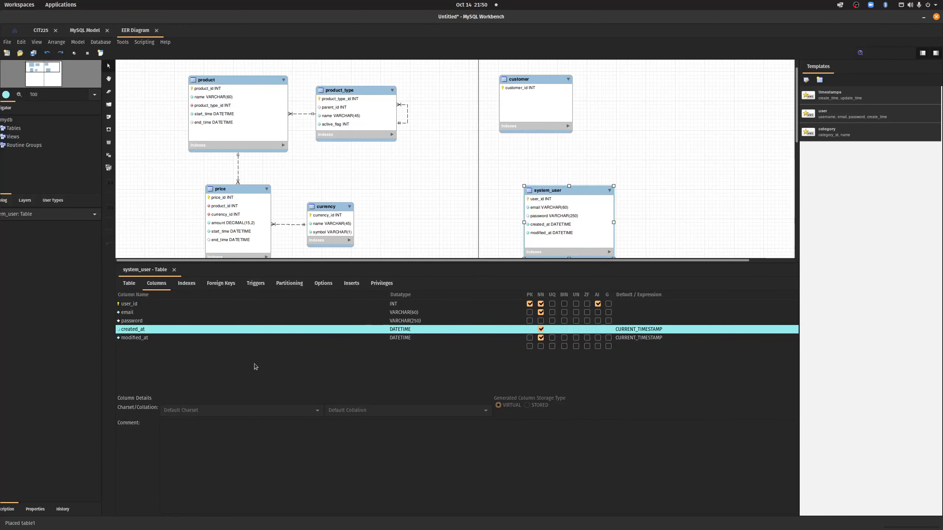
left_click(133, 346)
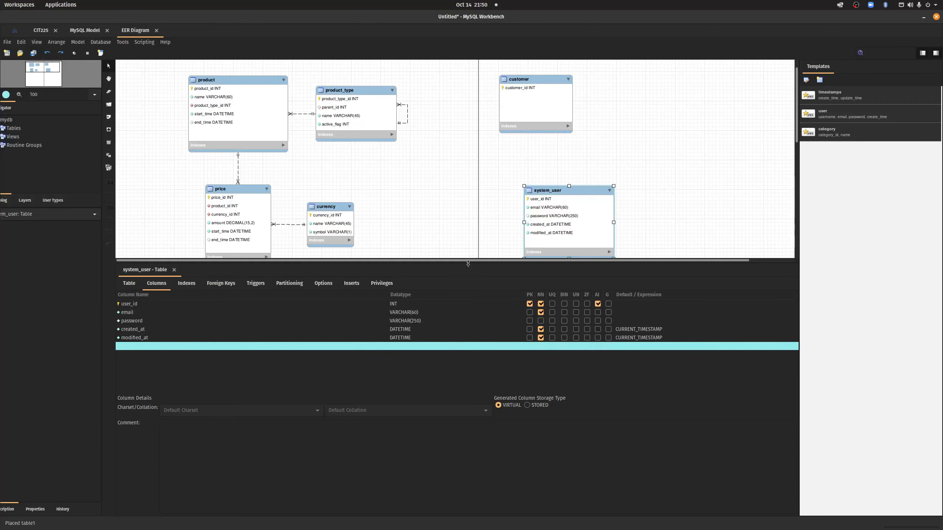
Step: Shrink the table editor area and move the system_user table up beside the customer table
left_click_drag(468, 260, 451, 374)
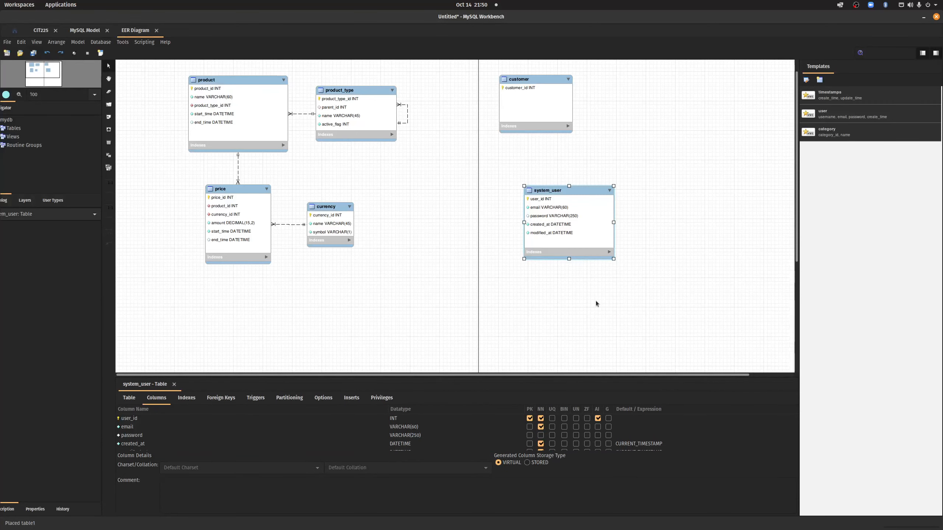
left_click_drag(587, 191, 661, 96)
left_click(588, 249)
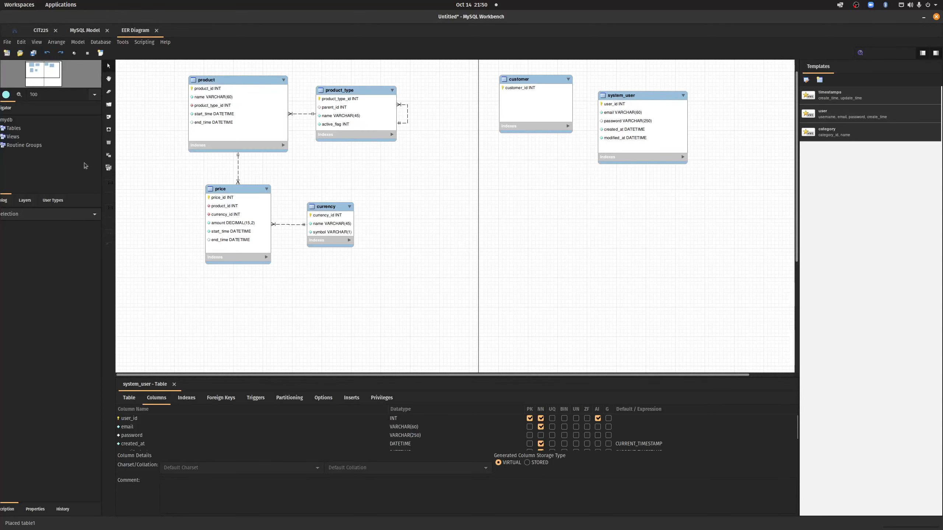
Step: Place a new table on the diagram below system_user and select it
left_click(108, 143)
left_click(598, 261)
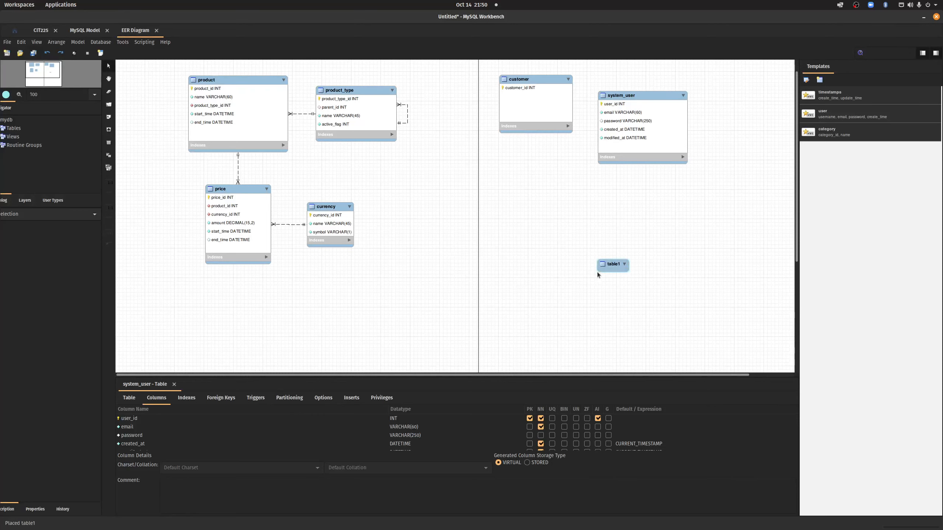
left_click(618, 265)
left_click(129, 397)
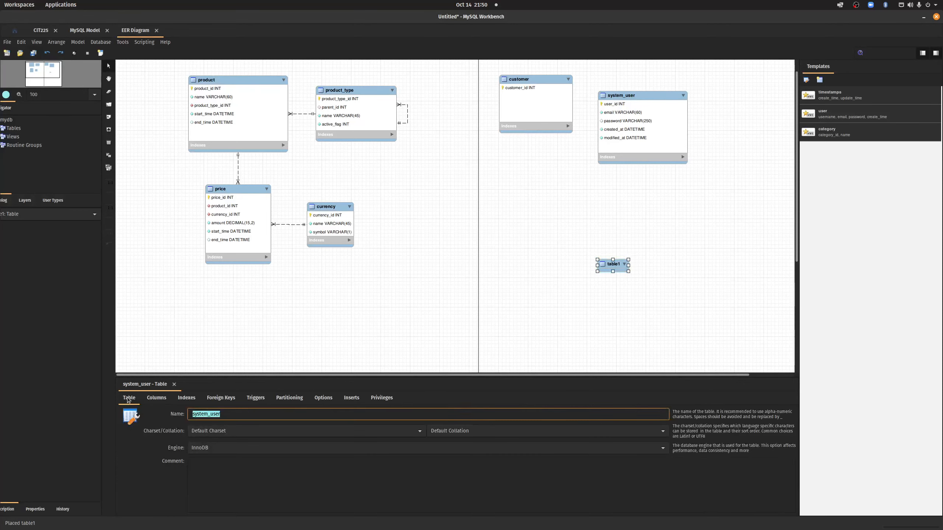
type("role")
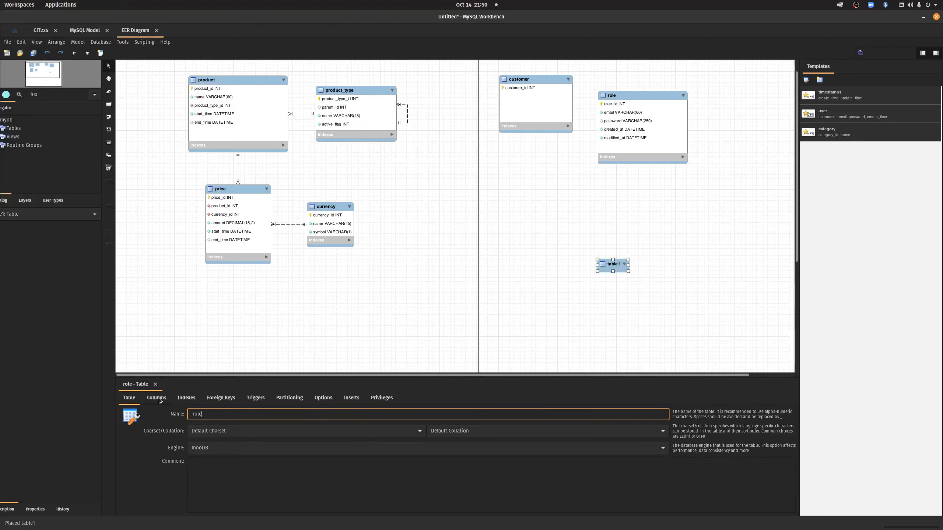
type("user_role")
left_click(150, 400)
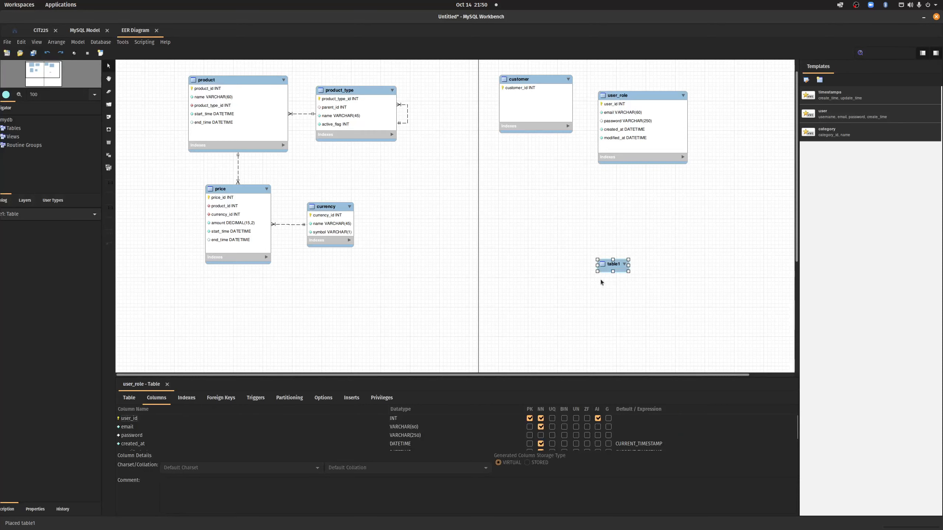
left_click(129, 398)
left_click(235, 416)
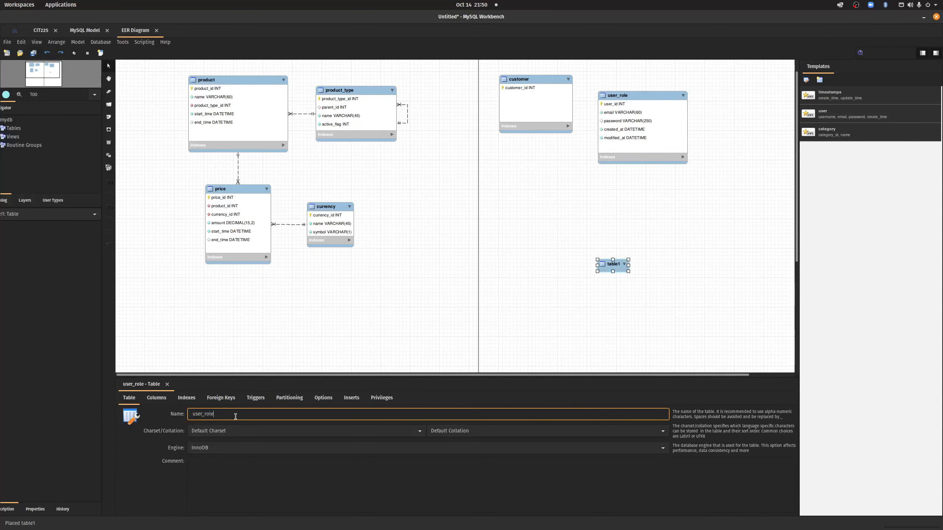
double_click(235, 416)
type("system_user")
key("Return")
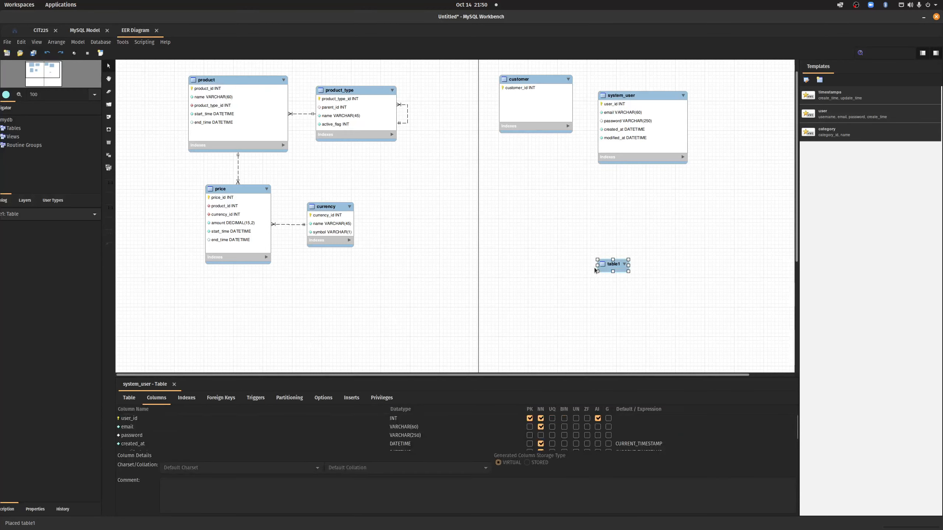
Step: Open the new table below system_user for editing and rename it as user_role
double_click(608, 265)
left_click(126, 399)
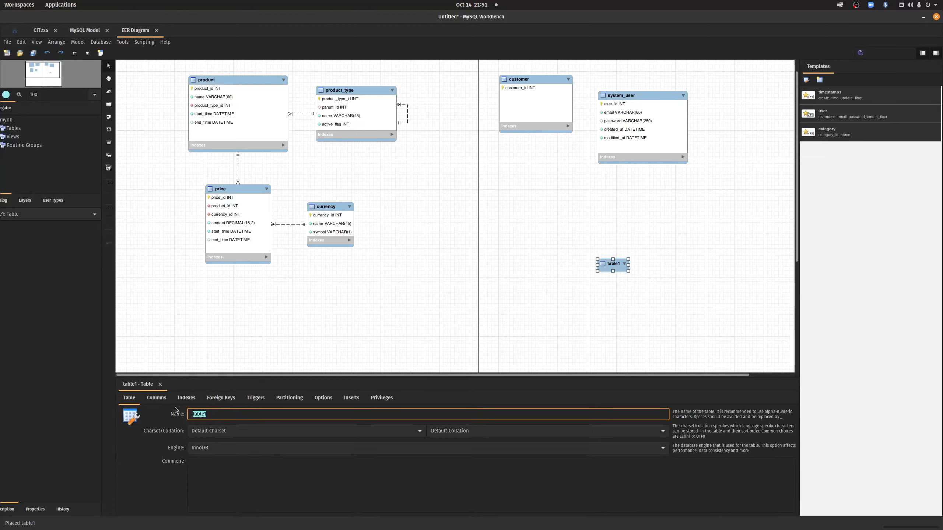
type("user_role")
key("Return")
Step: Add user_role_id as the INT primary key of user_role, not null and auto-incrementing
left_click(123, 420)
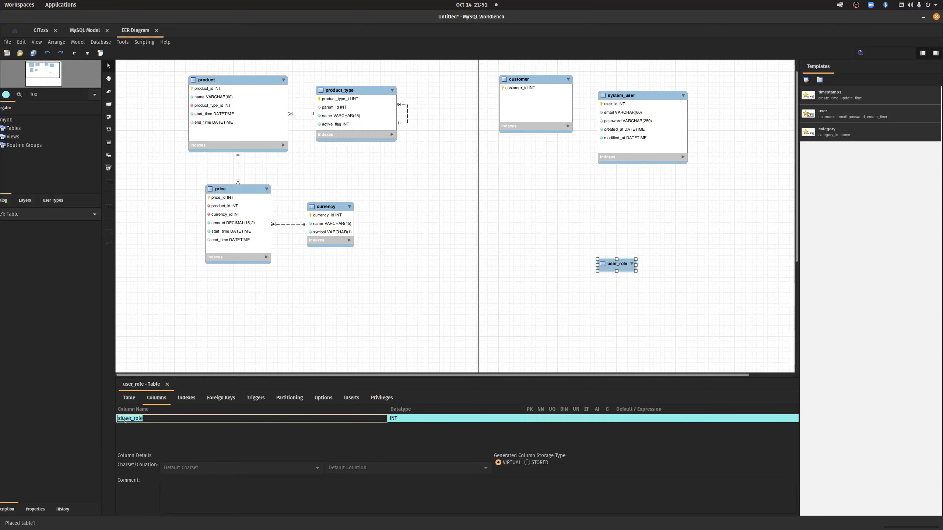
type("user_role")
key("Return")
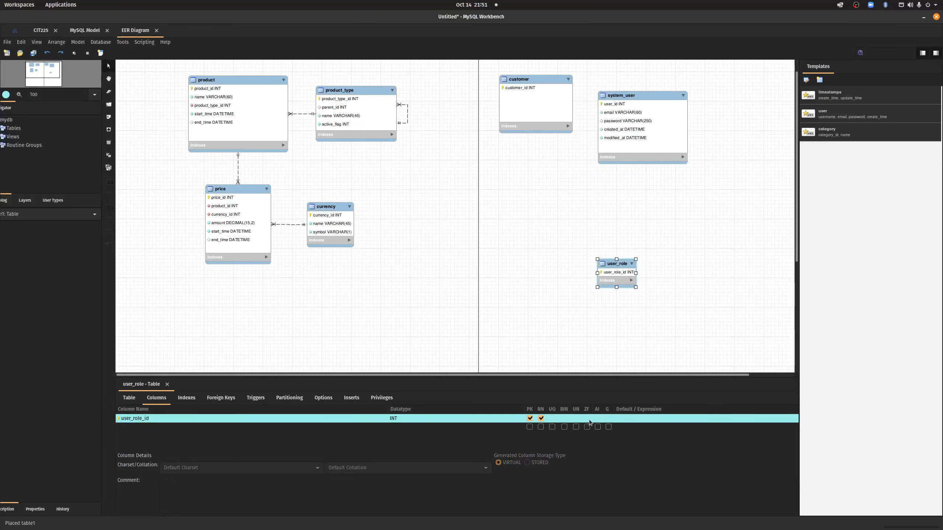
Step: Add a not-null name column with datatype VARCHAR(45) to the user_role table
left_click(134, 428)
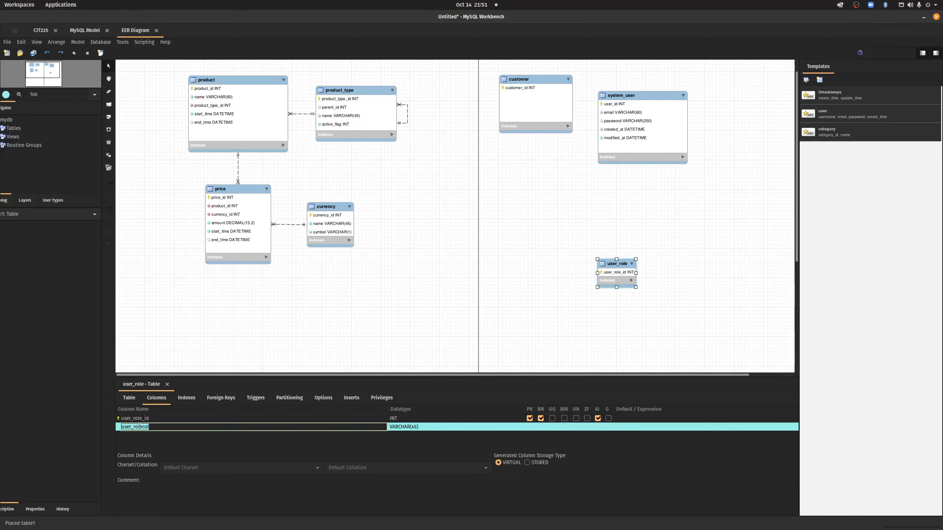
type("name")
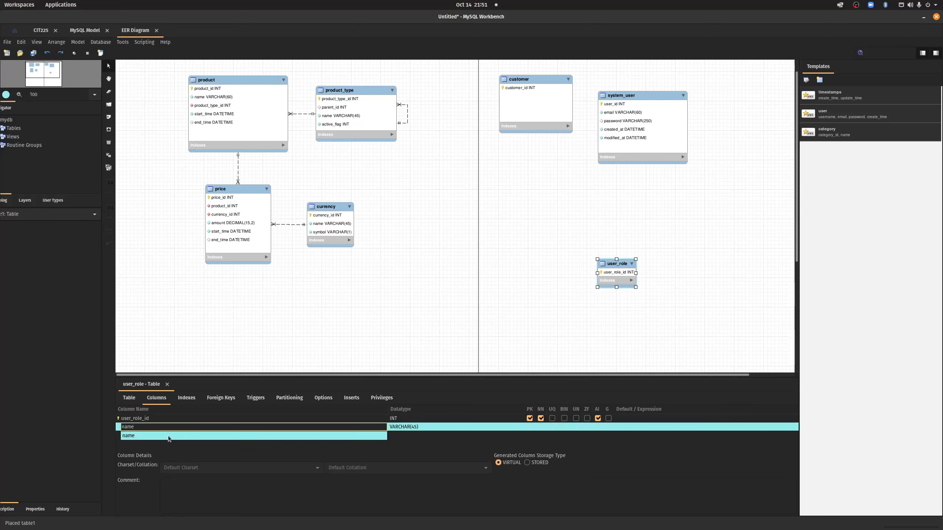
key("Return")
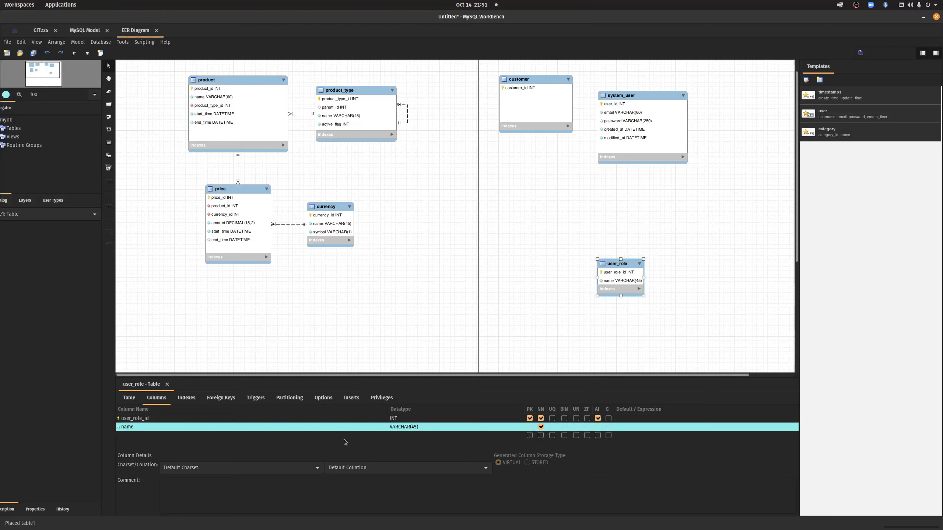
Step: Add an admin_flag column with datatype INT to the user_role table
left_click(128, 437)
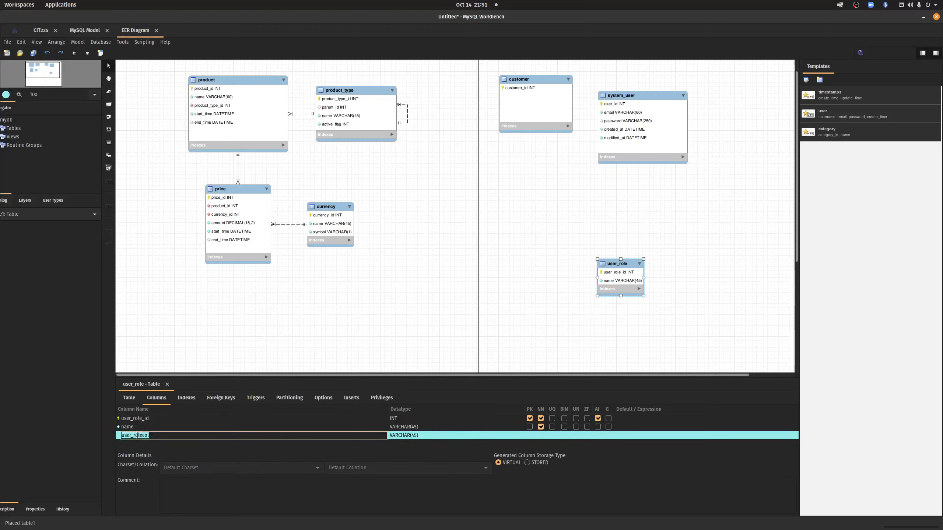
type("adm")
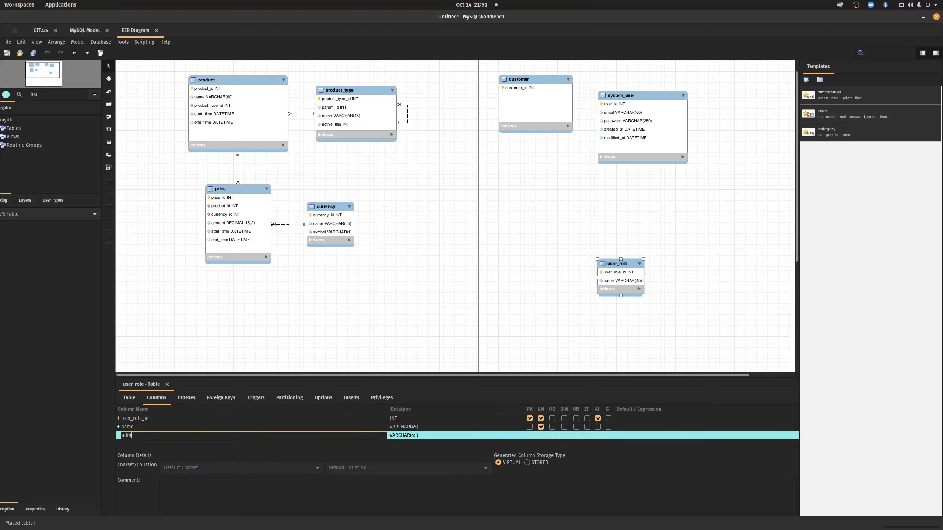
type("in_flag")
key("Return")
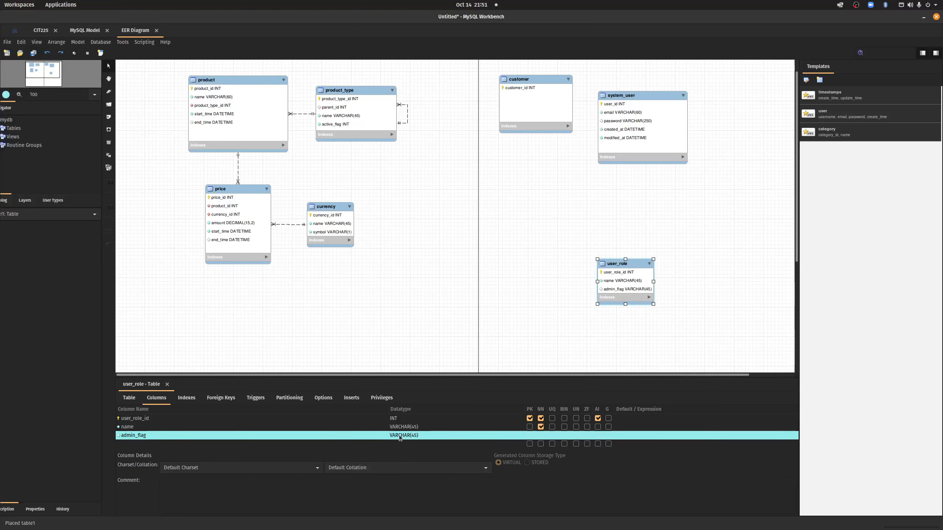
left_click(419, 438)
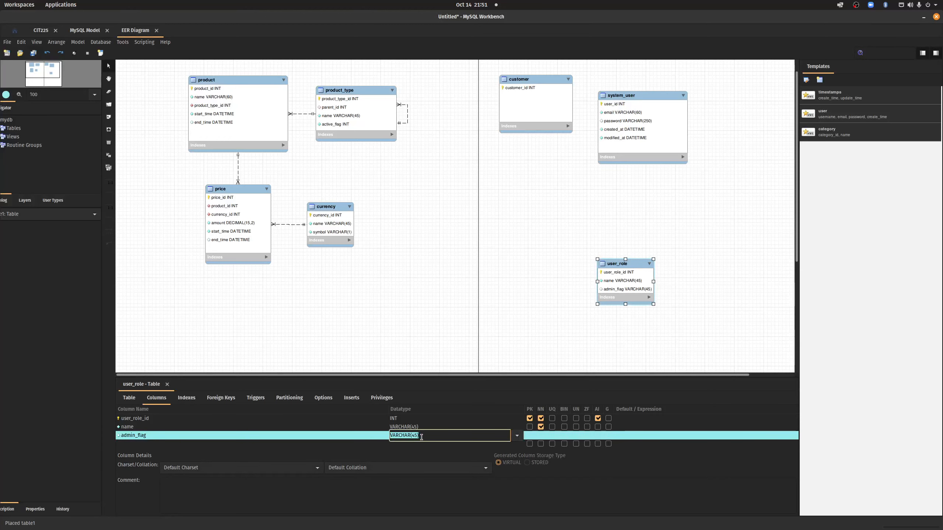
type("INT")
key("Return")
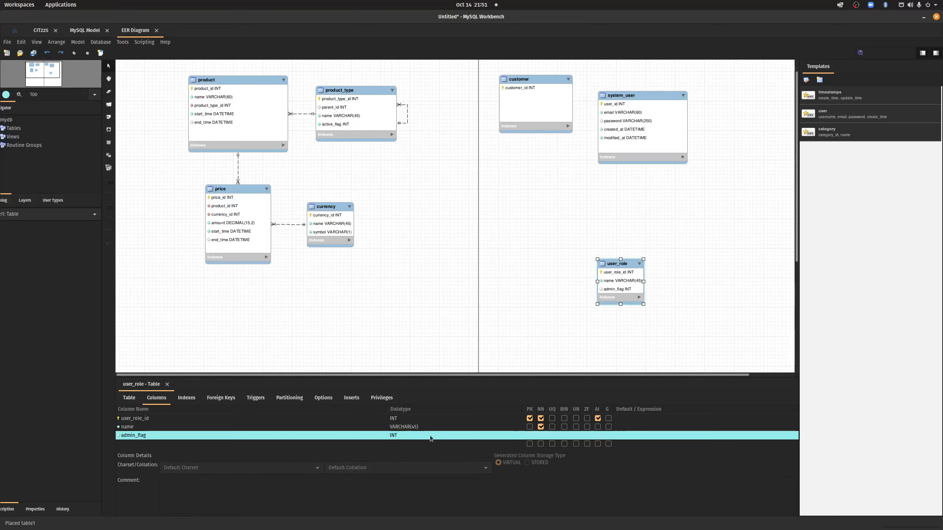
Step: Mark admin_flag as not null and give it the default value 0
left_click(541, 435)
left_click(622, 435)
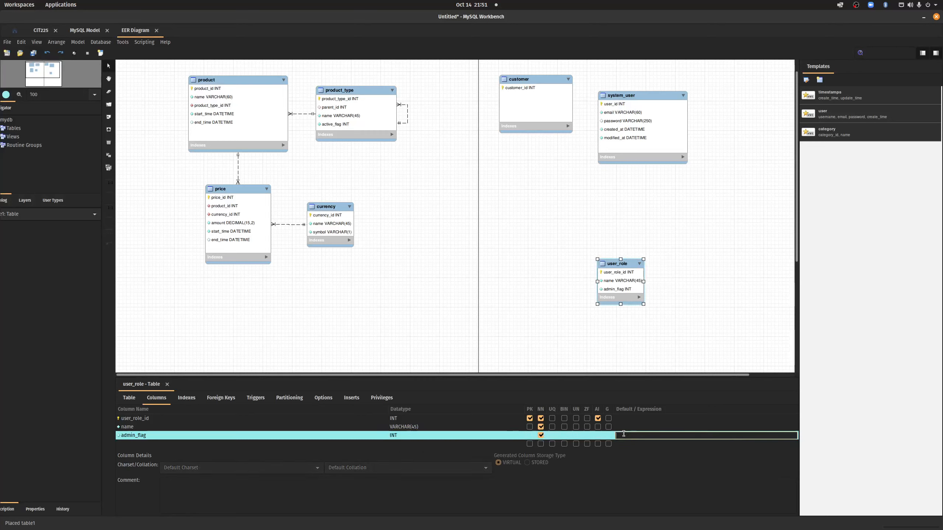
type("0")
left_click(349, 445)
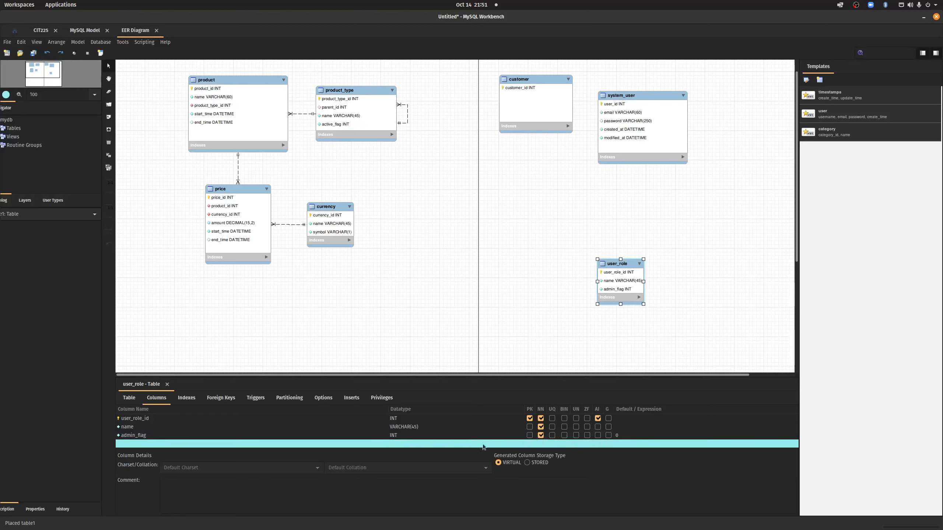
Step: Move the system_user table down closer to user_role and add a role_id column to it
left_click(598, 308)
left_click_drag(648, 98, 650, 132)
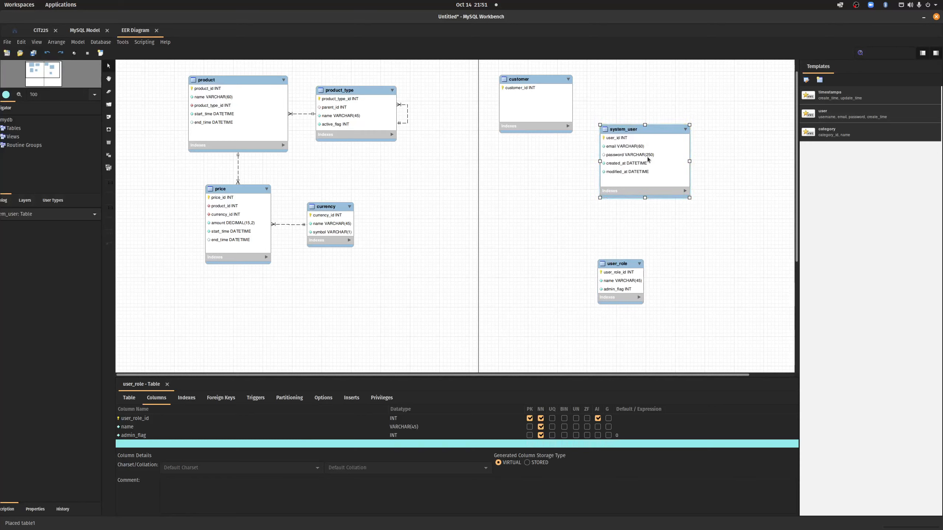
double_click(650, 128)
scroll(176, 437, "down", 3)
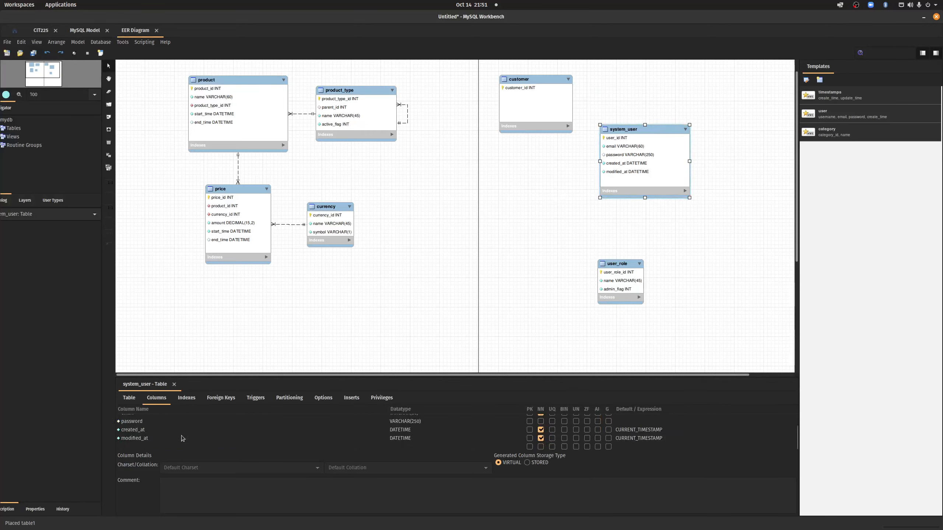
double_click(132, 447)
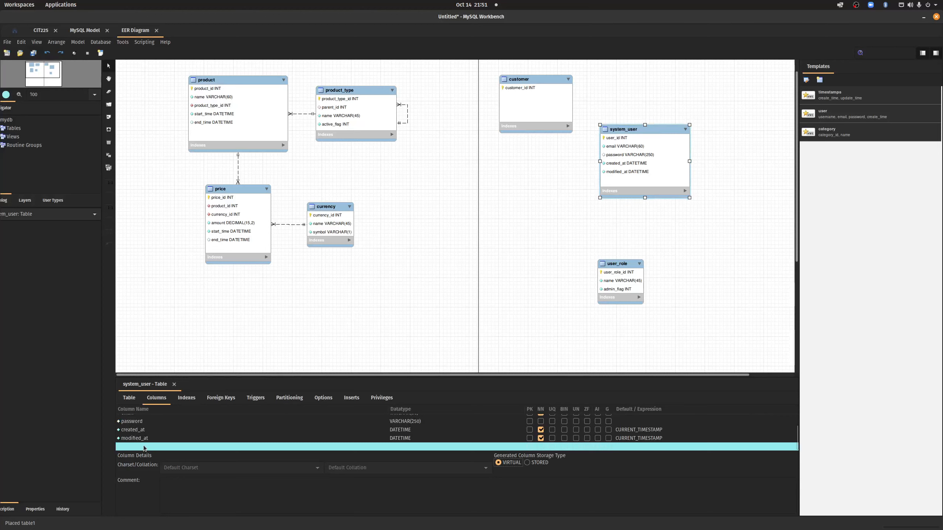
type("role")
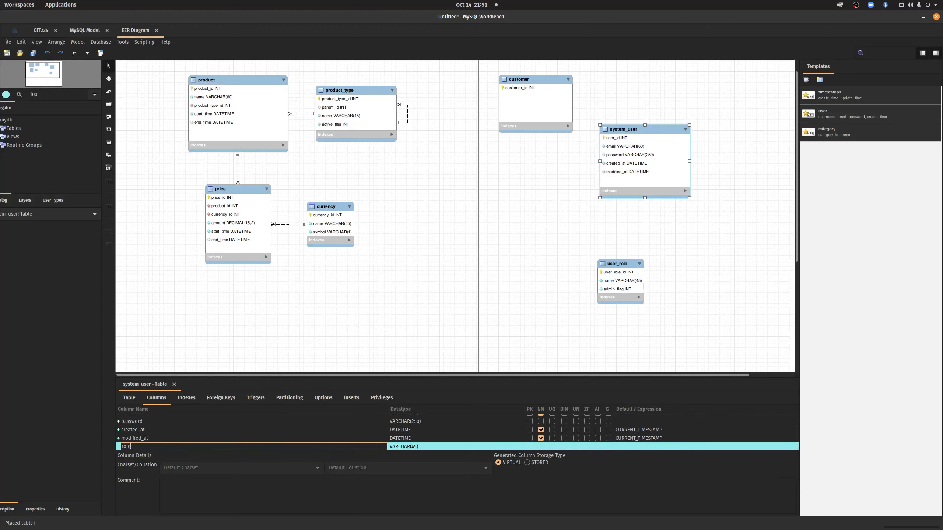
type("_id")
key("Return")
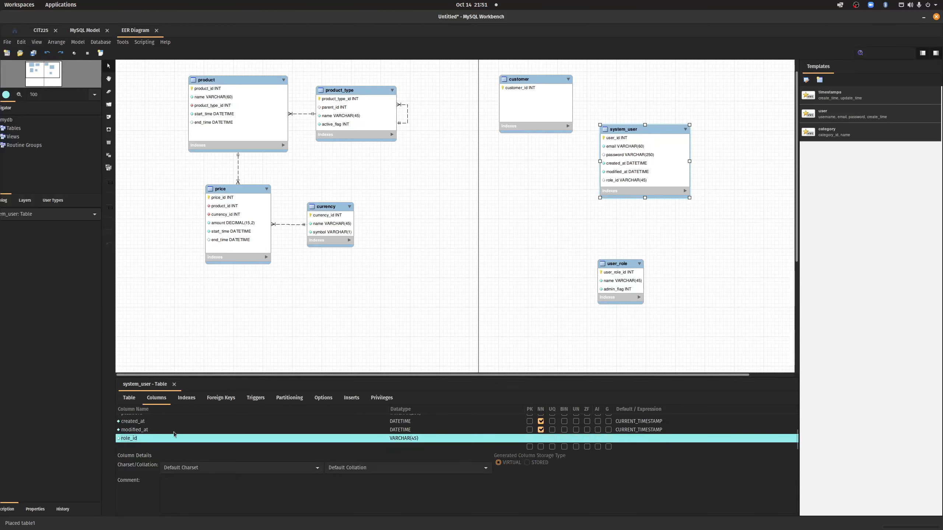
Step: Reorder the system_user columns so that role_id comes directly after user_id
mouse_move(198, 442)
left_mouse_down()
mouse_move(225, 434)
mouse_move(201, 433)
mouse_move(196, 418)
mouse_move(189, 426)
mouse_move(200, 426)
left_mouse_up()
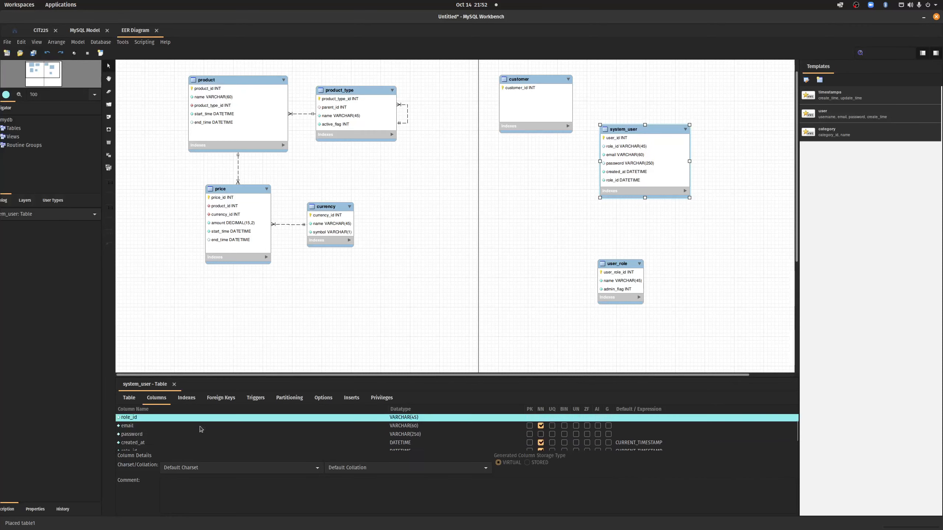
scroll(217, 439, "down", 1)
scroll(216, 440, "up", 2)
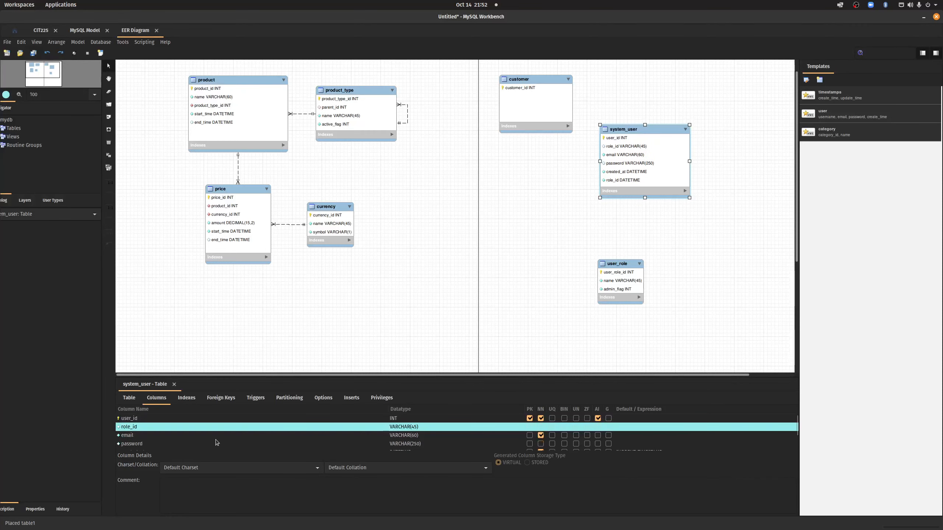
Step: Rename the last system_user column, the DATETIME one wrongly named role_id, to modified_at
scroll(215, 440, "down", 3)
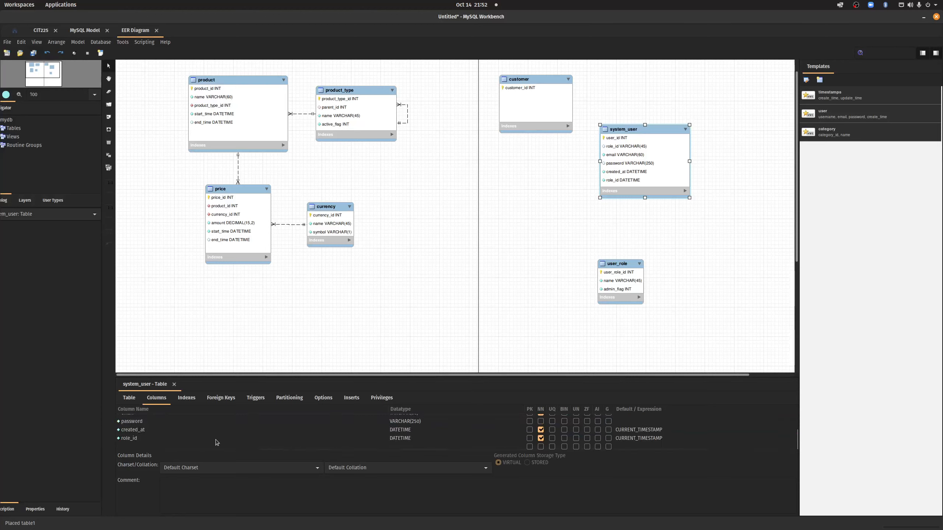
double_click(146, 438)
type("modified_at")
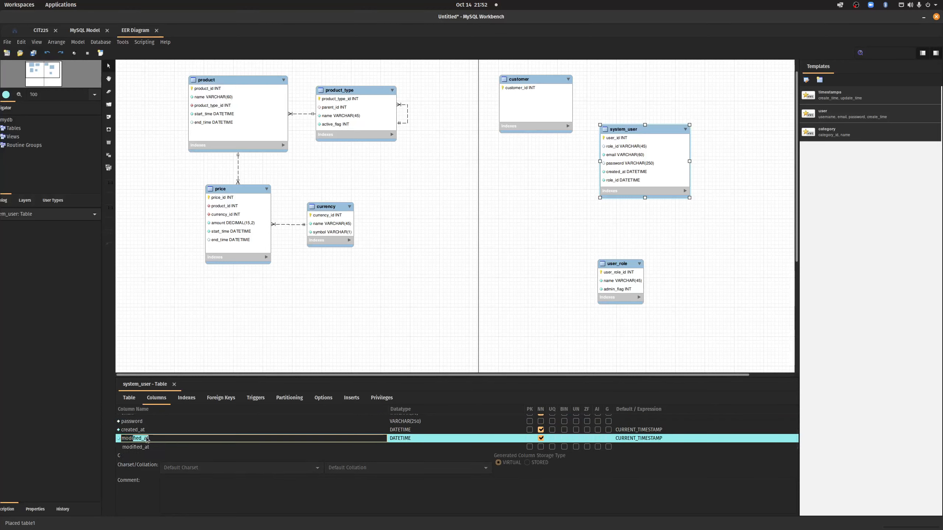
key("Return")
Step: Set system_user's role_id datatype to INT, mark it not null and give it the default value 1
scroll(282, 427, "up", 3)
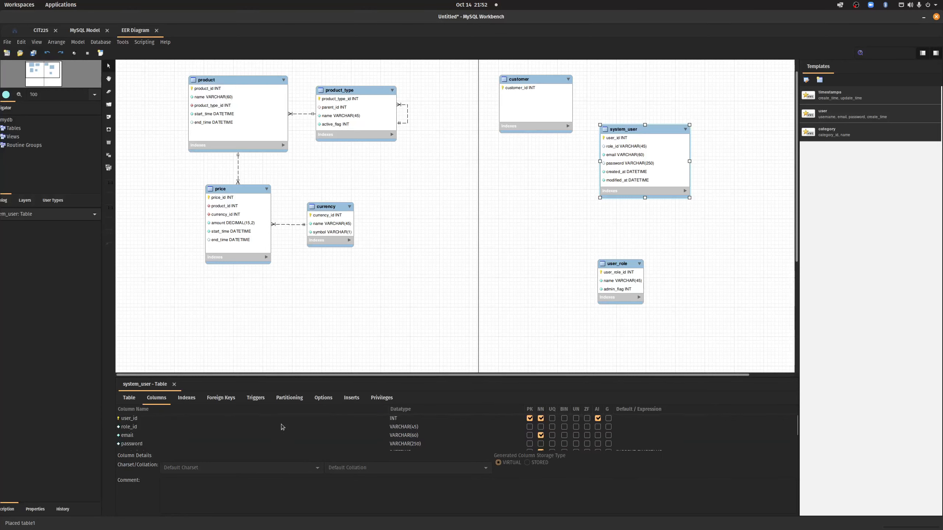
double_click(415, 428)
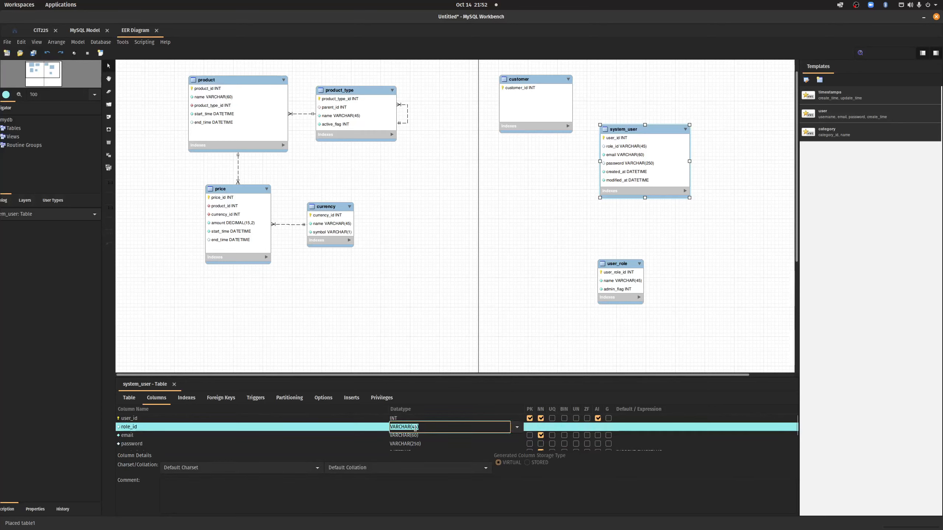
type("INT")
key("Return")
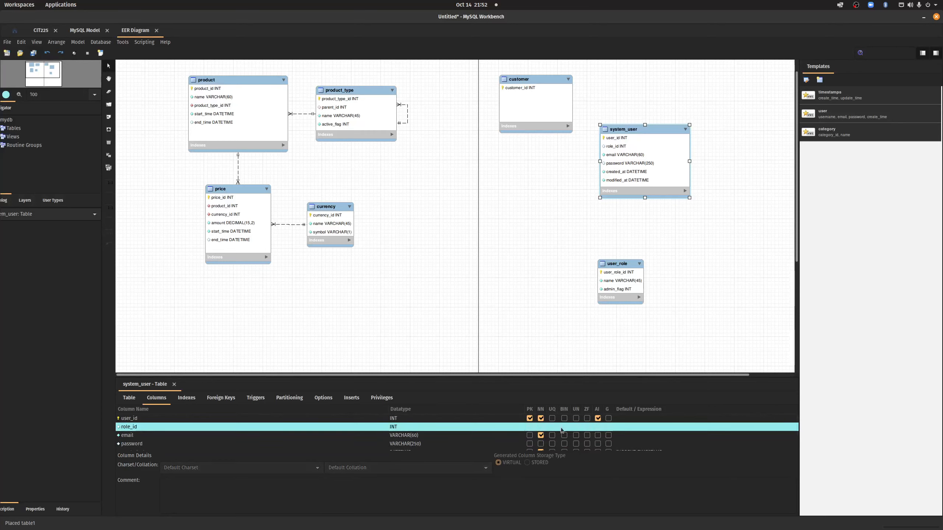
left_click(541, 427)
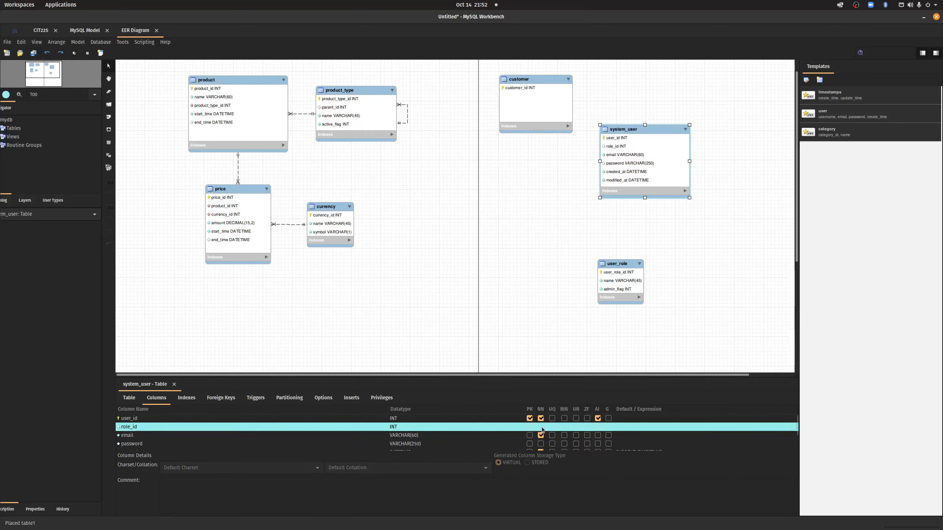
left_click(635, 426)
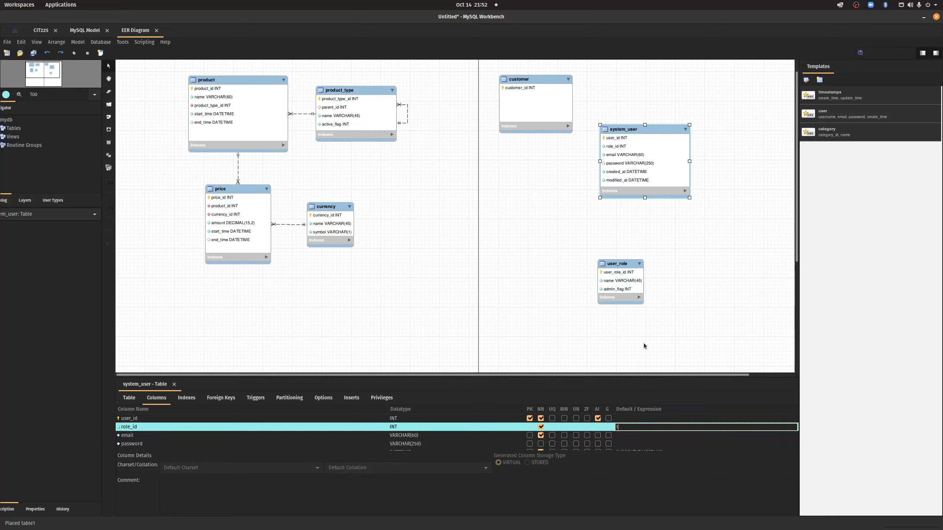
left_click(700, 445)
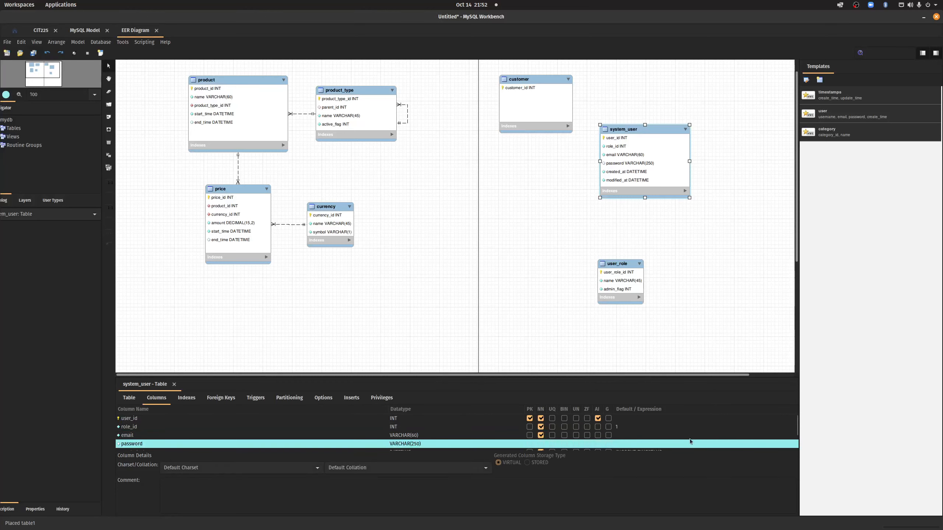
Step: Move user_role slightly and add a foreign key to system_user linking role_id to user_role_id in mydb.user_role
left_click_drag(611, 262, 624, 253)
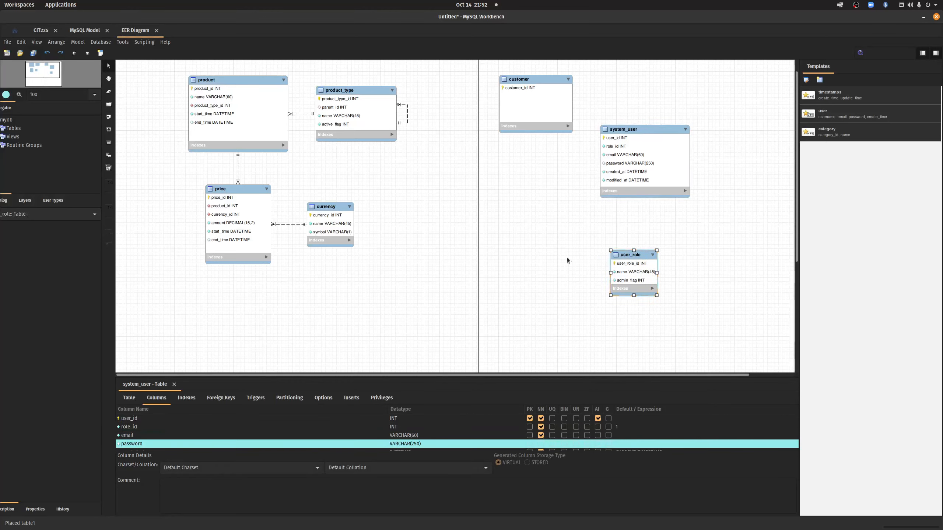
left_click(221, 398)
left_click(141, 419)
left_click(195, 419)
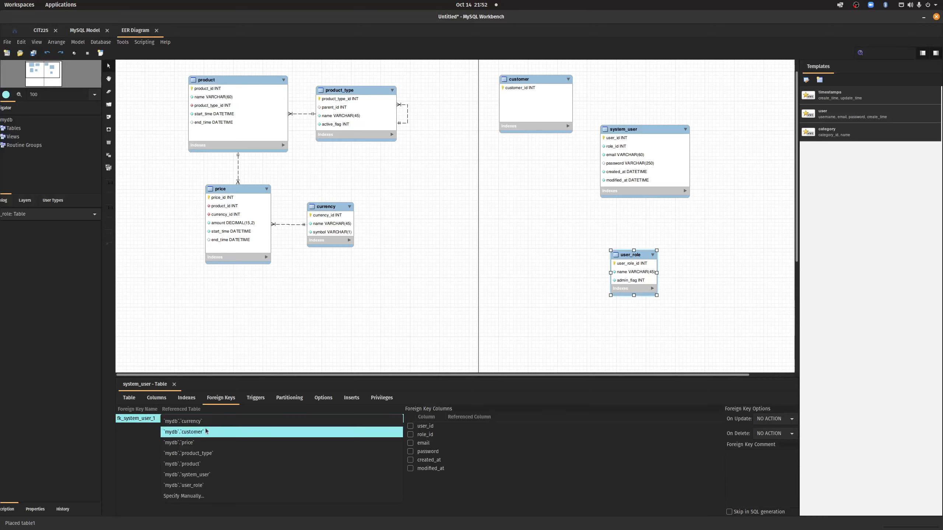
left_click(200, 487)
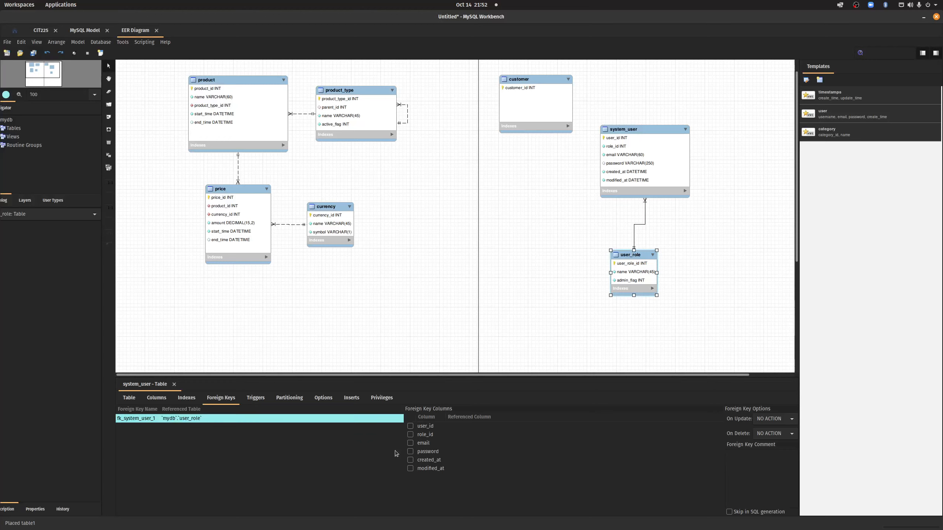
left_click(410, 435)
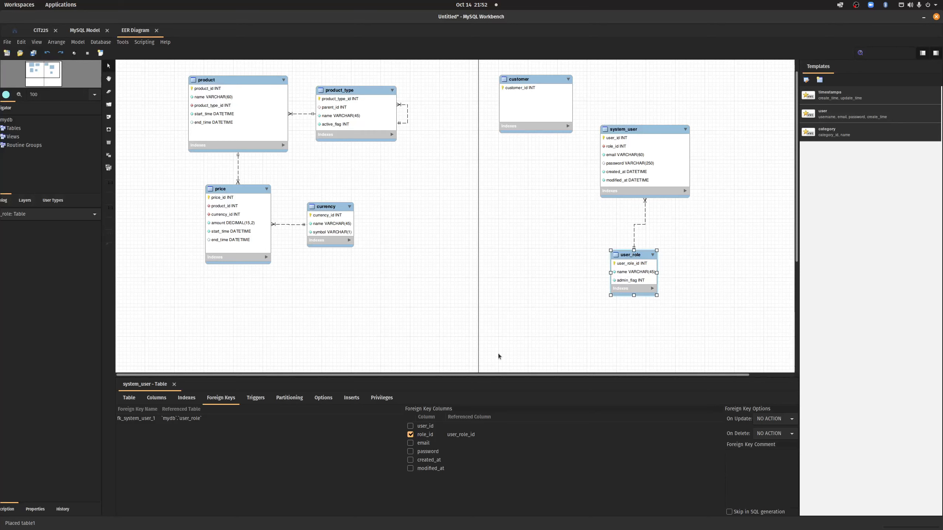
Step: Align the user_role table beneath system_user and rename its primary key column to role_id
mouse_move(628, 256)
left_mouse_down()
mouse_move(653, 253)
mouse_move(641, 254)
left_mouse_up()
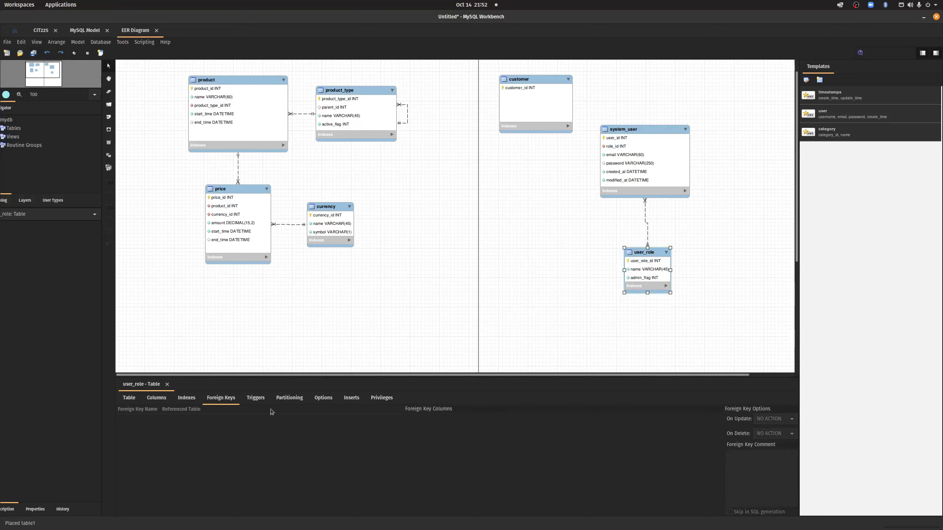
left_click(156, 397)
double_click(129, 418)
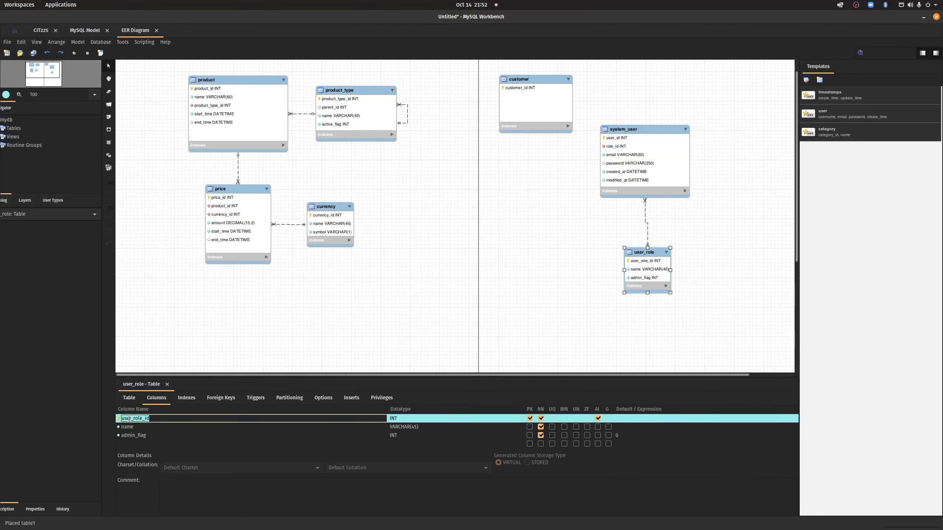
left_click(133, 419)
key("BackSpace")
key("BackSpace")
key("BackSpace")
key("BackSpace")
key("BackSpace")
key("Return")
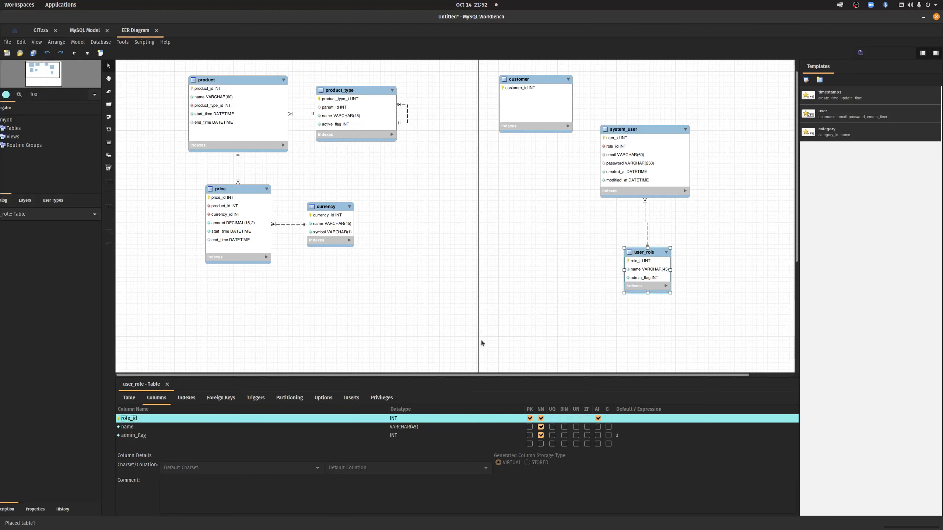
Step: Check the column mapping of system_user's foreign key and move the system_user table down closer to user_role
left_click(654, 153)
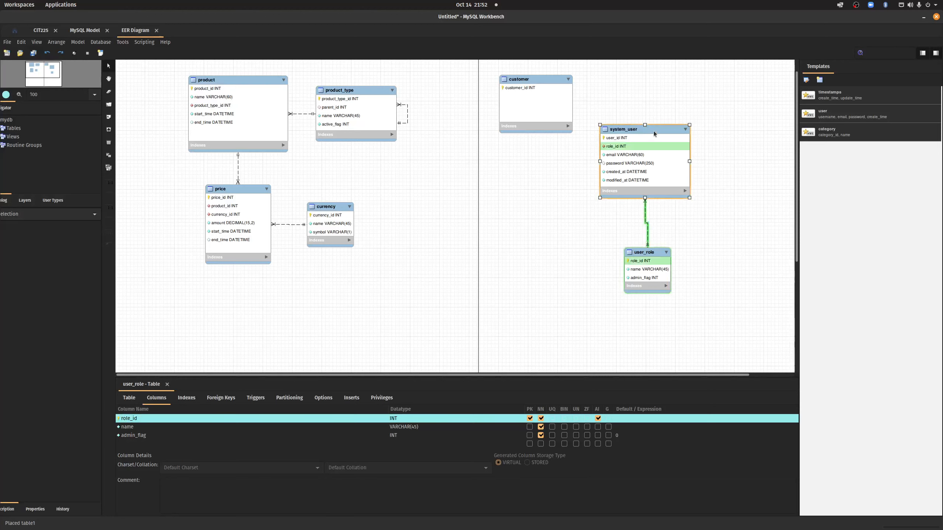
left_click(220, 398)
left_click(590, 235)
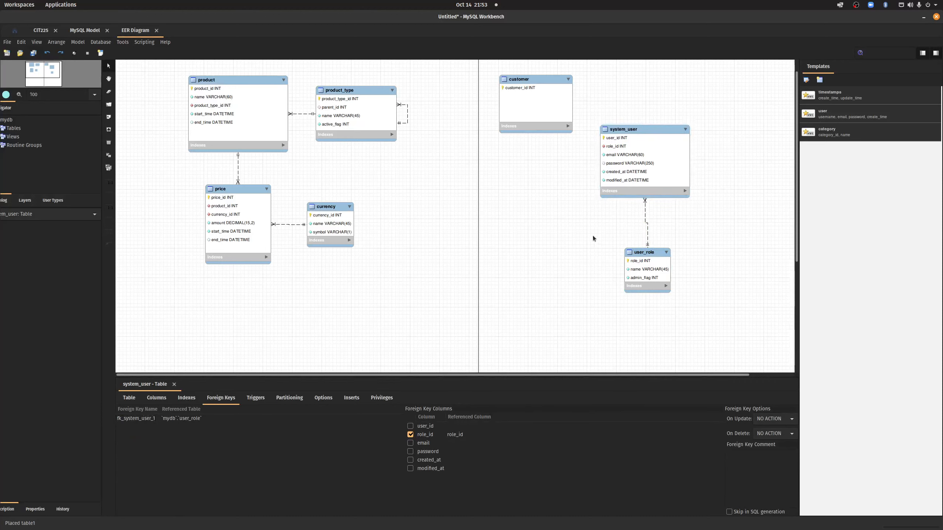
left_click_drag(644, 130, 647, 156)
left_click(686, 118)
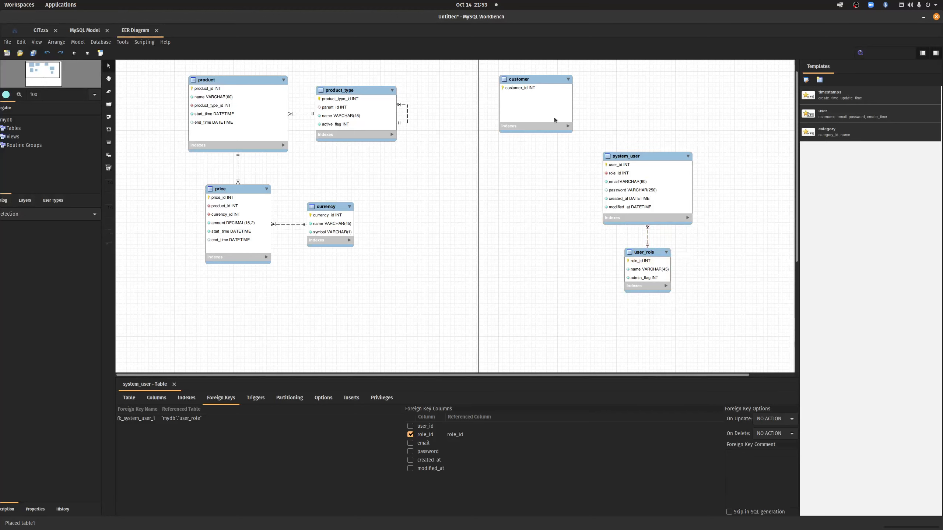
Step: Move the customer table closer to product_type and add a first_name column to it
left_click_drag(545, 78, 505, 82)
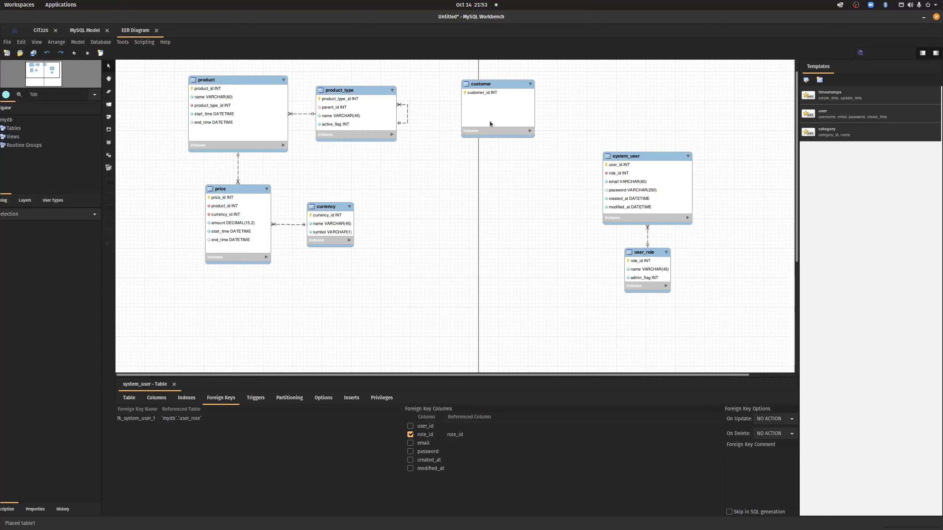
double_click(501, 85)
left_click(129, 397)
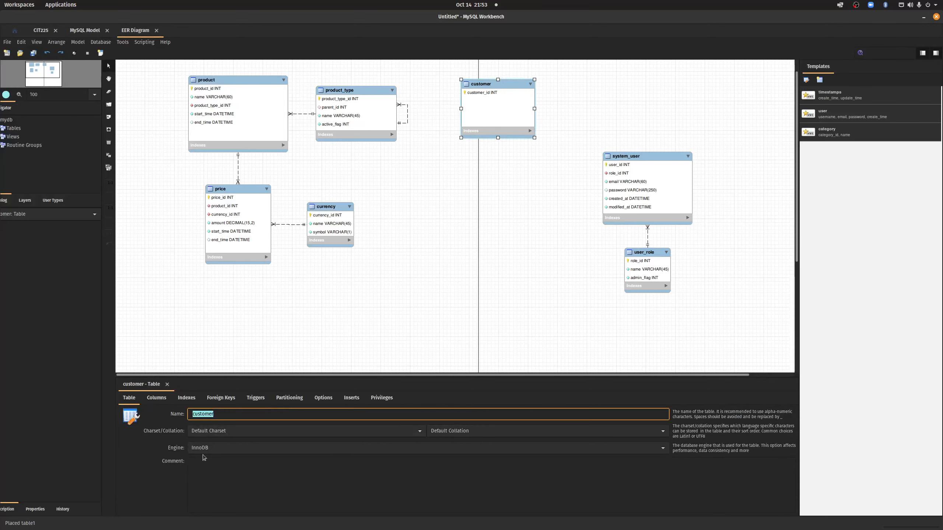
left_click(133, 427)
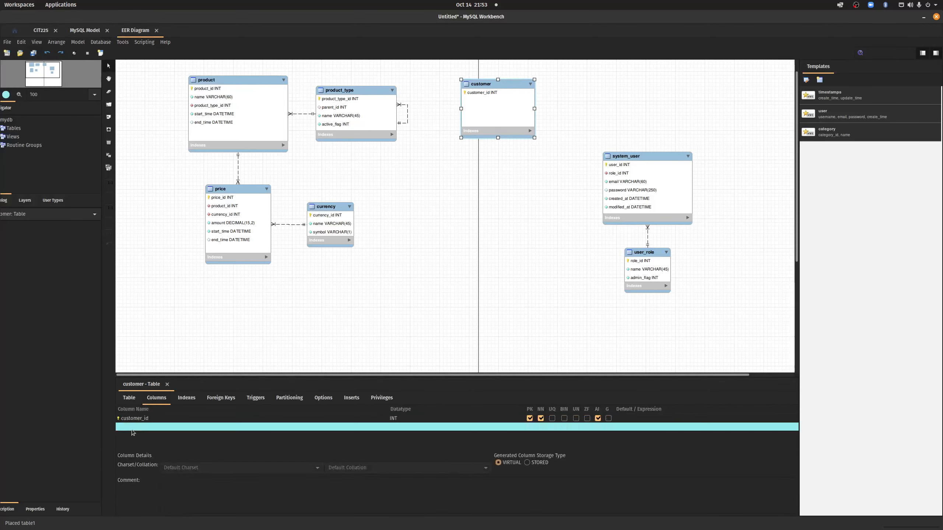
left_click_drag(150, 426, 117, 429)
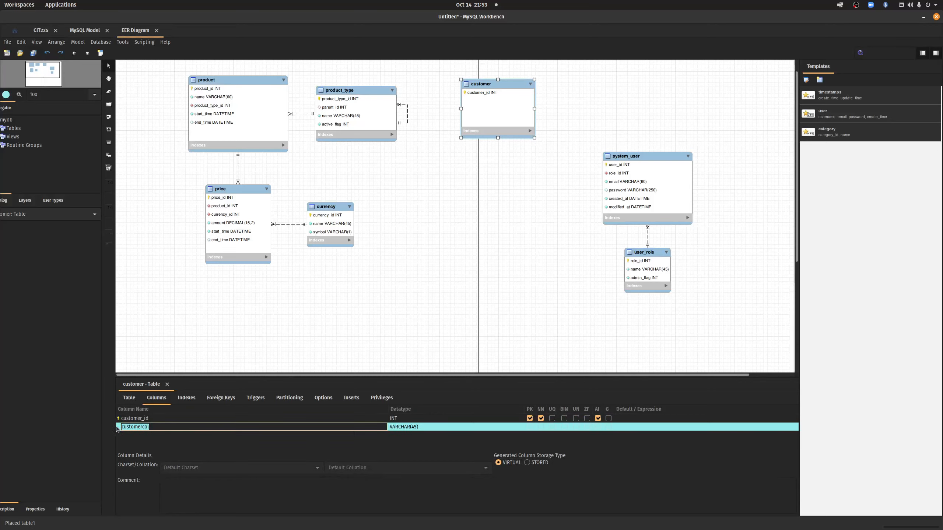
type("first_name")
left_click(432, 429)
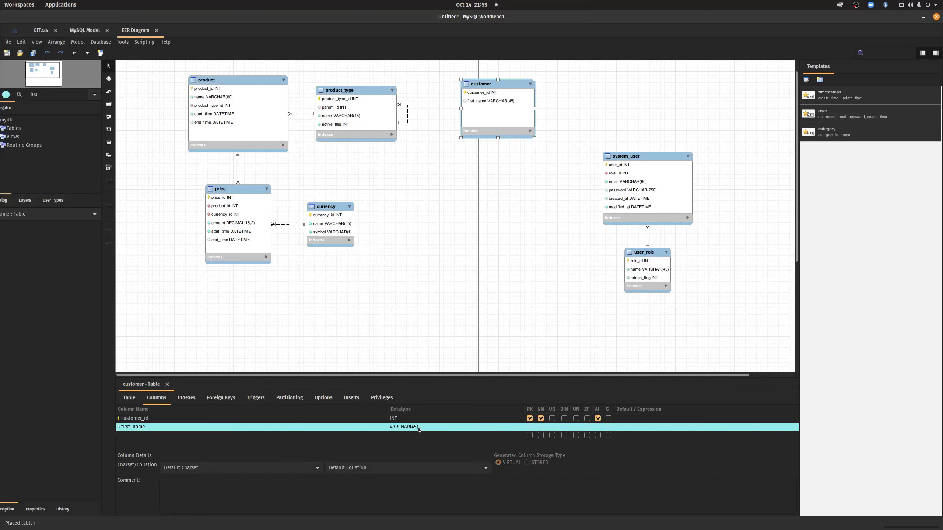
Step: Set the datatype of customer's first_name column to VARCHAR(60) and mark the column not null
left_click(418, 428)
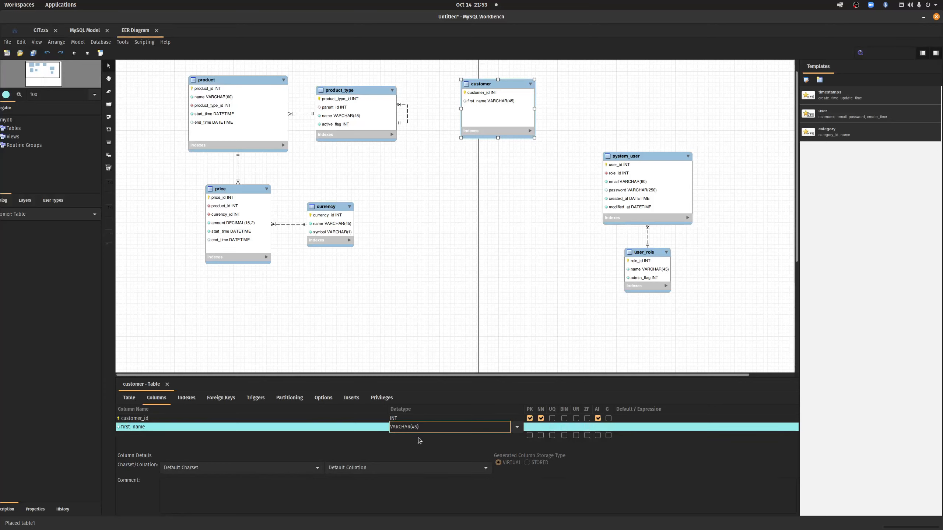
key("BackSpace")
type("60")
key("Return")
left_click(540, 427)
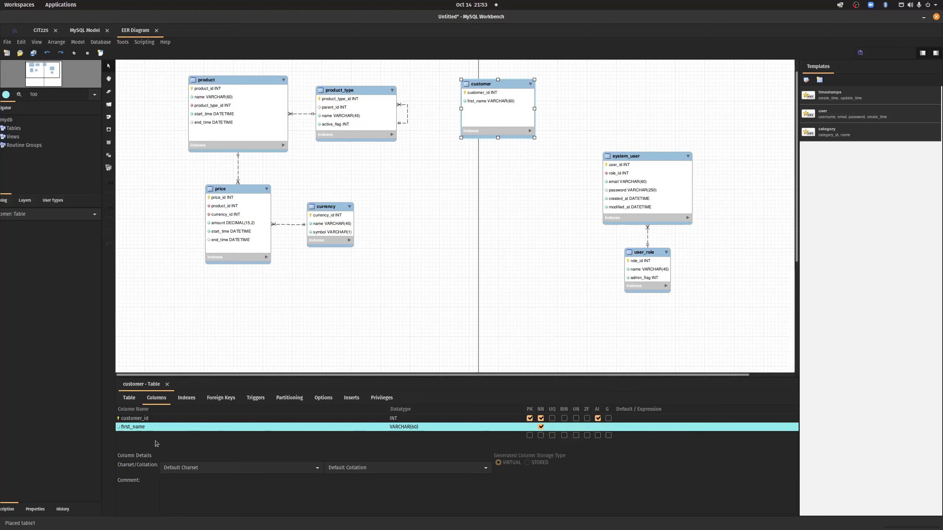
Step: Add a middle_name column to the customer table below first_name
left_click(133, 435)
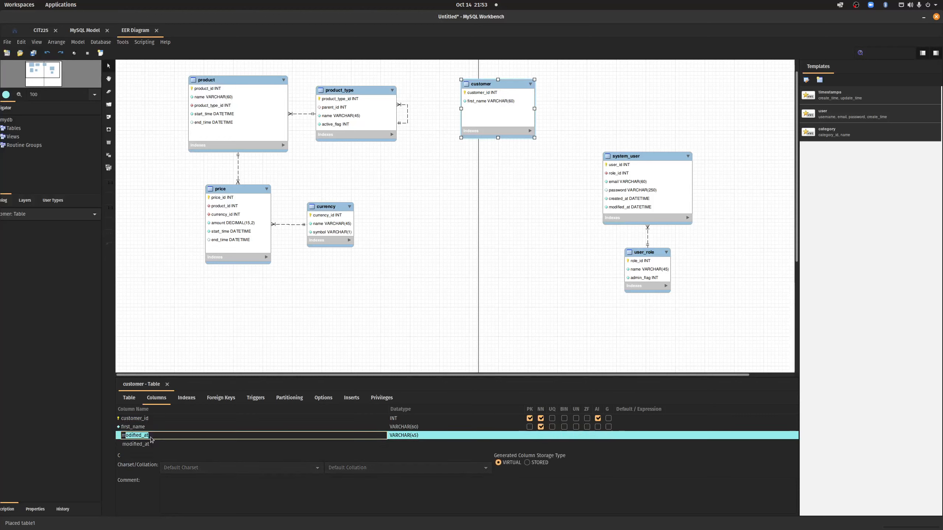
type("middle_name")
key("Return")
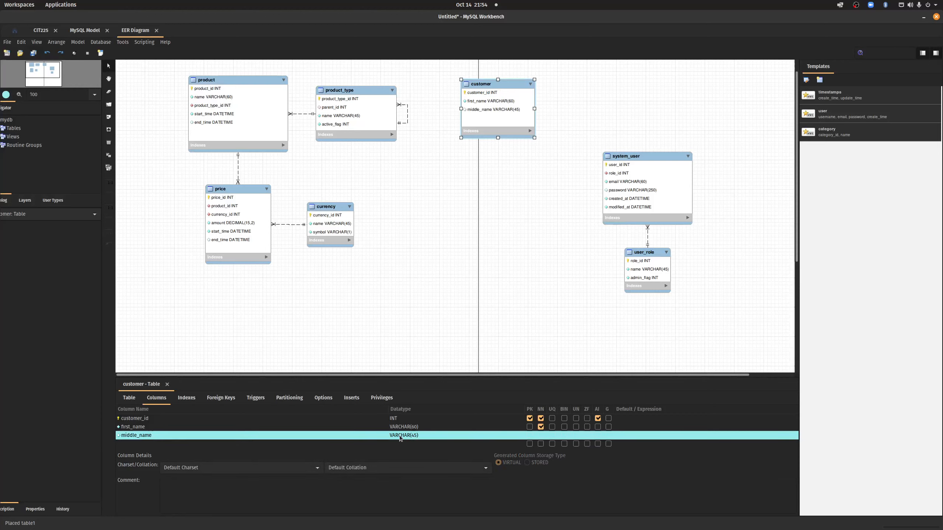
Step: Set the datatype of customer's middle_name column to VARCHAR(60)
left_click(414, 435)
left_click(416, 435)
key("BackSpace")
key("BackSpace")
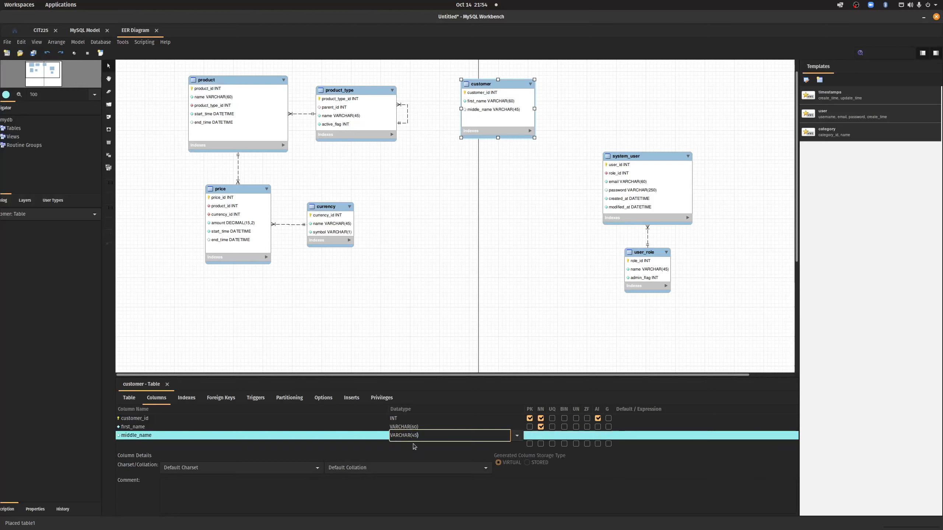
type("60")
key("Return")
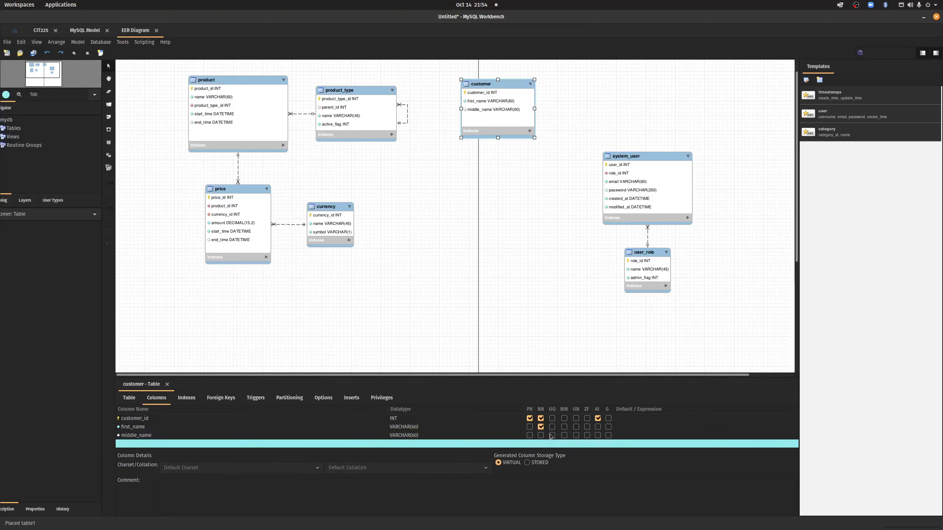
Step: Enlarge the table editor area and add a last_name column to the customer table below middle_name
left_click_drag(496, 377, 484, 304)
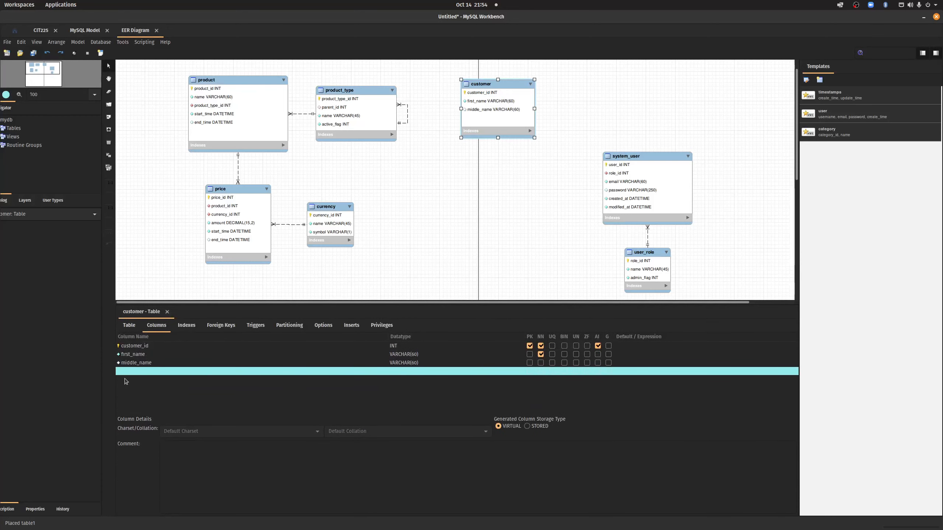
double_click(161, 371)
left_click_drag(153, 371, 112, 372)
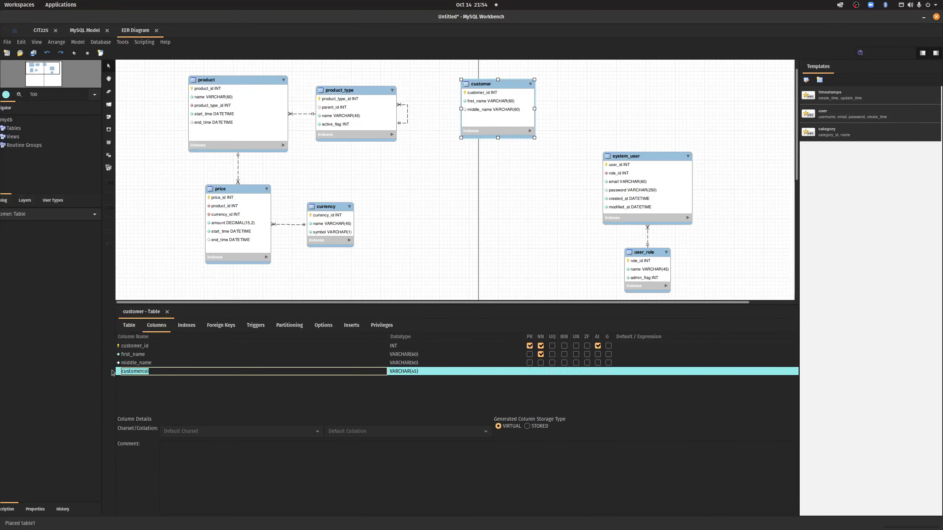
type("last_name")
key("Return")
Step: Set the datatype of customer's last_name column to VARCHAR(60) and mark the column not null
left_click(421, 371)
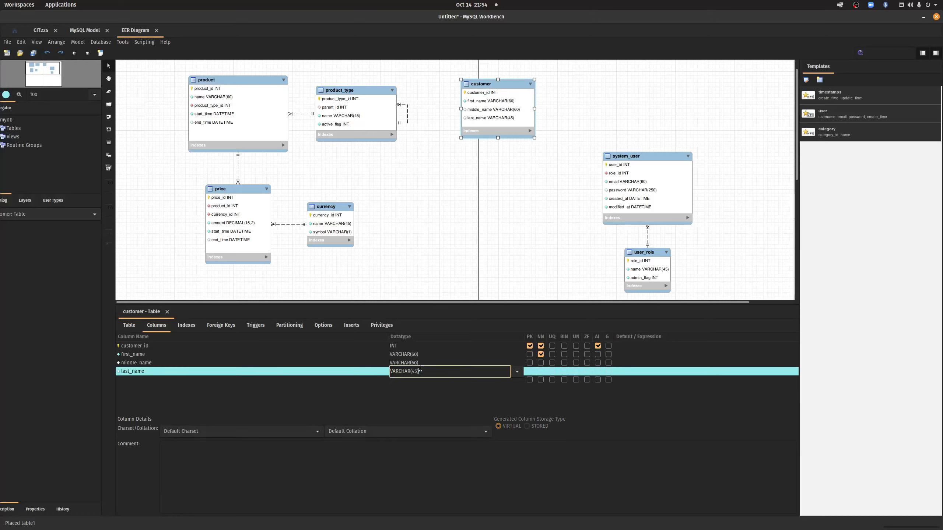
key("BackSpace")
key("BackSpace")
key("BackSpace")
type("60)")
key("Return")
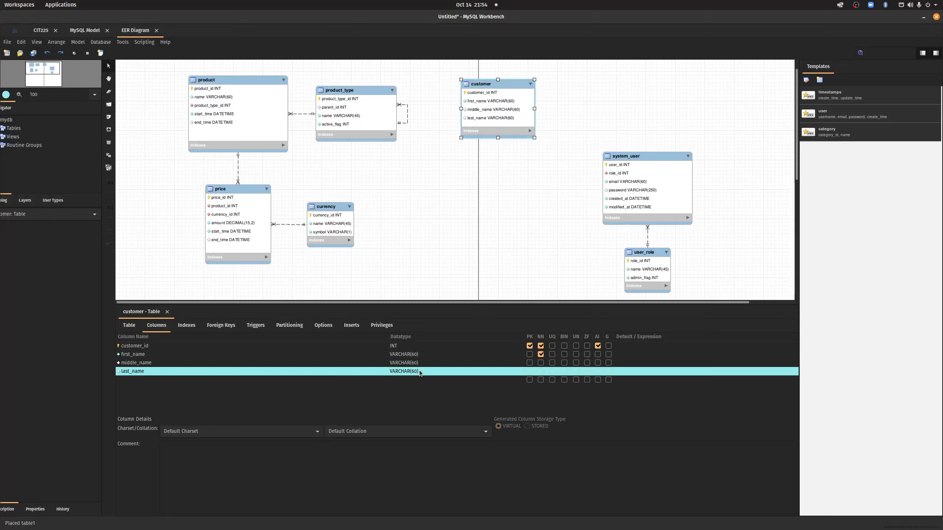
left_click(540, 371)
Step: Add a birthdate column to the customer table with datatype DATE and mark it not null
left_click(136, 382)
left_click(145, 380)
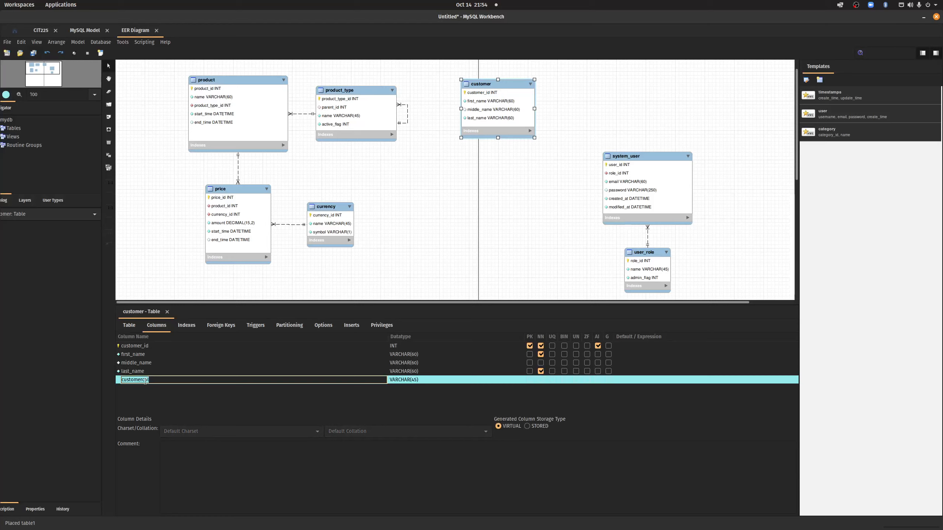
type("birthdate")
left_click(405, 380)
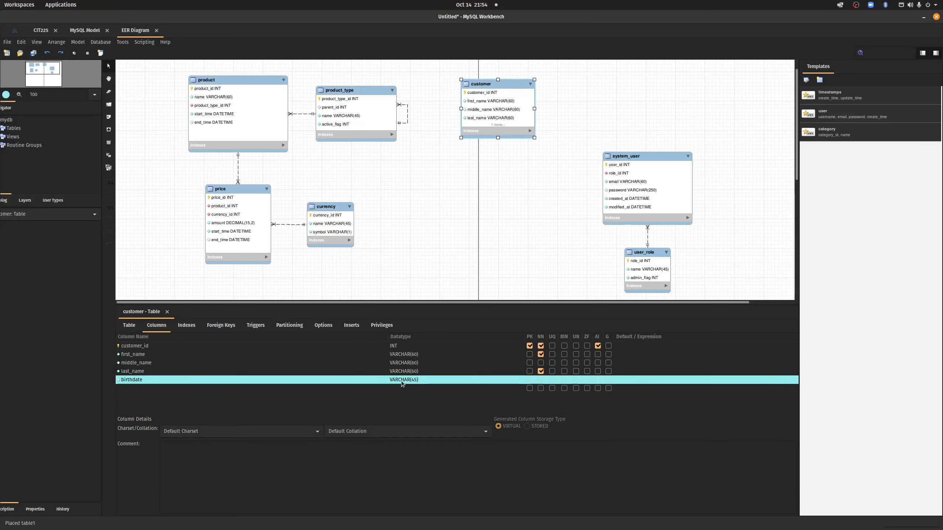
type("DATE")
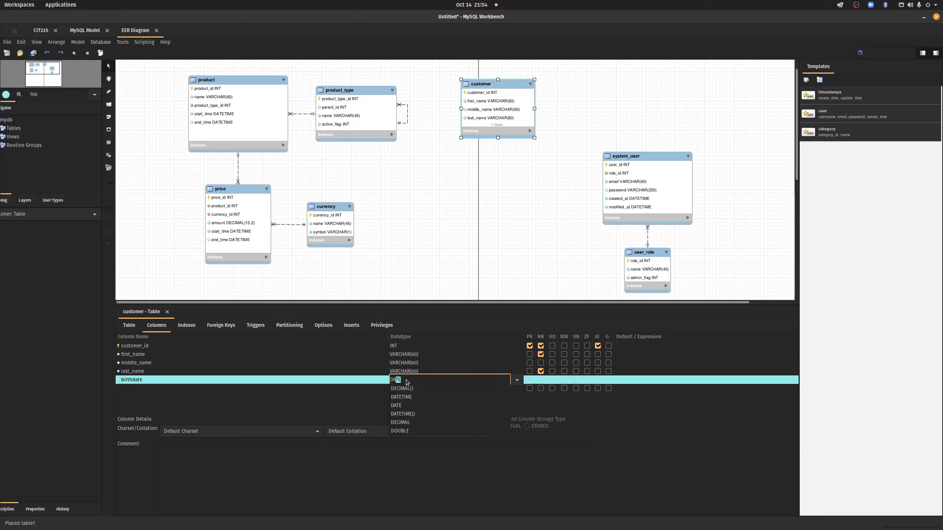
key("Down")
key("Down")
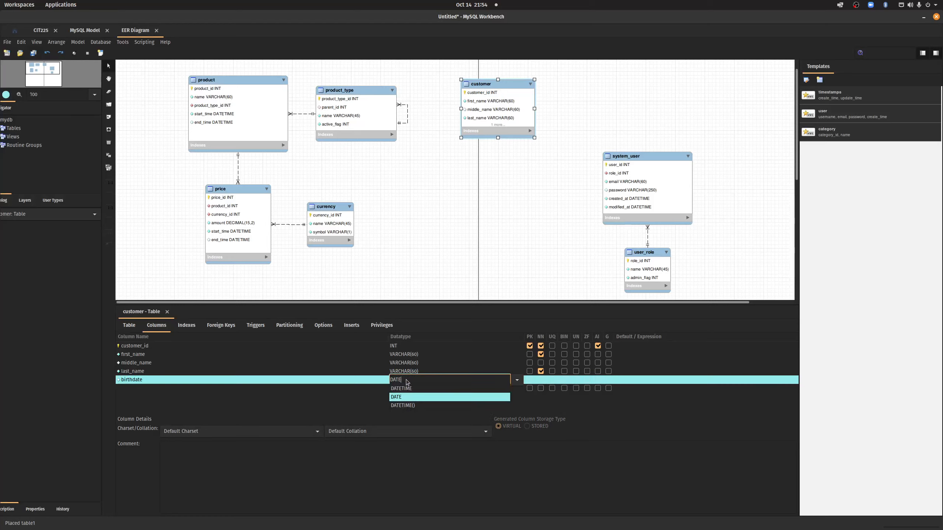
key("Return")
key("Return")
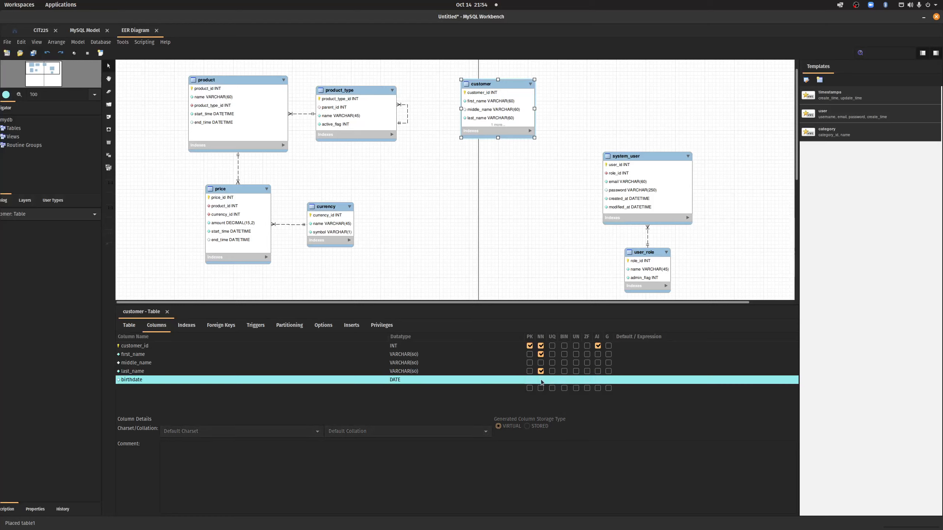
left_click(134, 389)
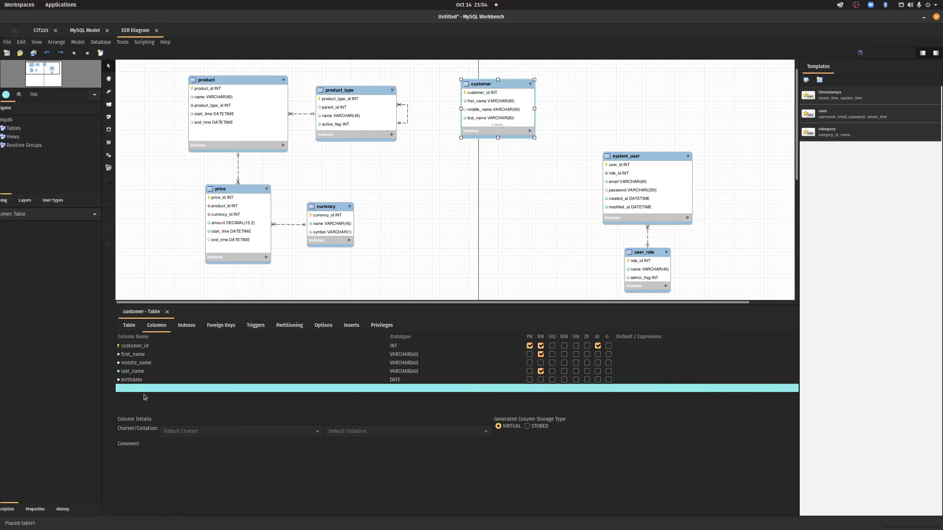
left_click(540, 379)
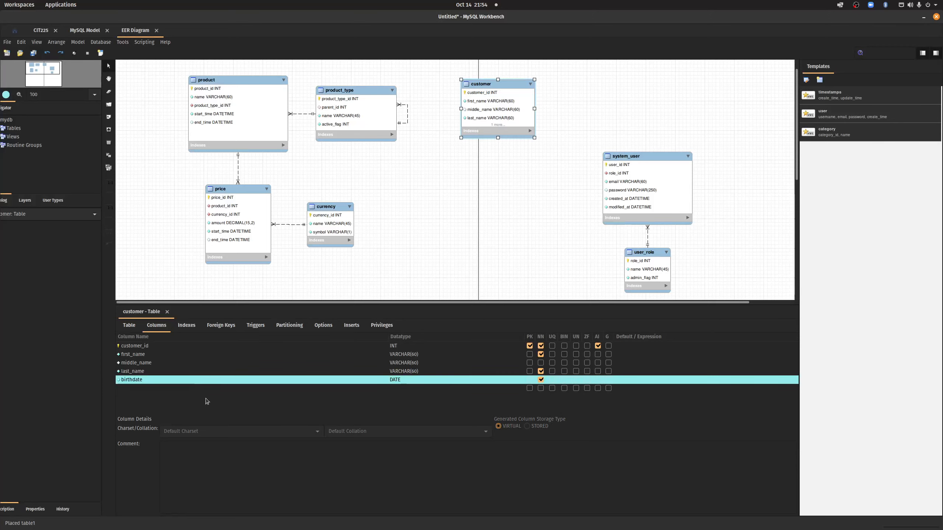
Step: Add a user_id column to the customer table and move it directly below customer_id
left_click(136, 388)
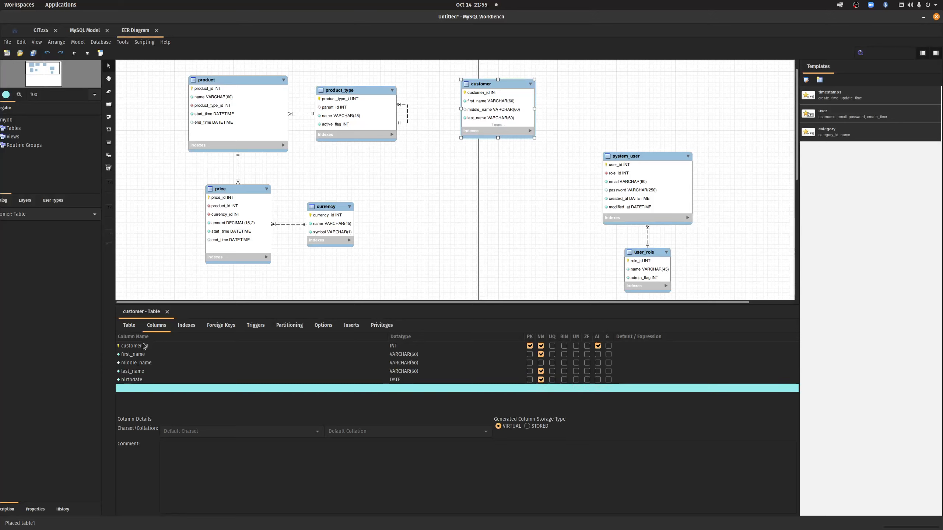
double_click(131, 390)
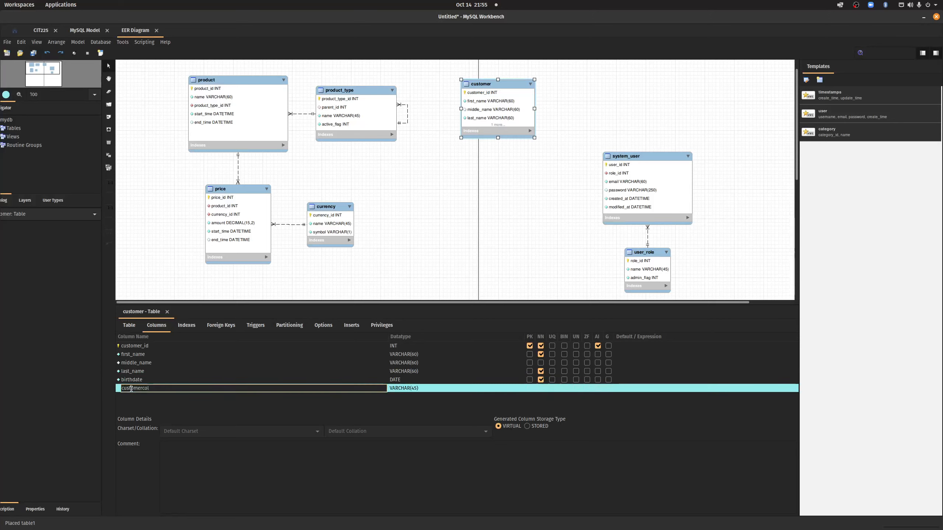
type("user_i")
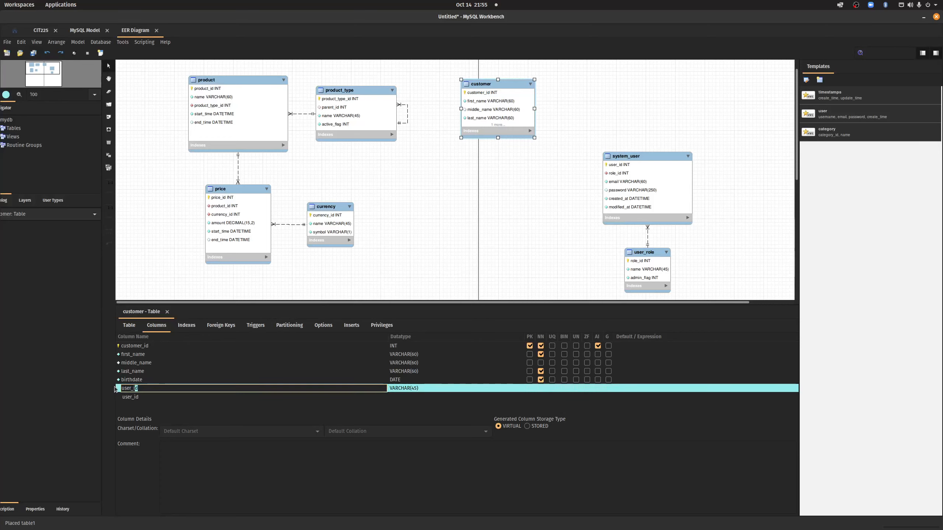
key("Return")
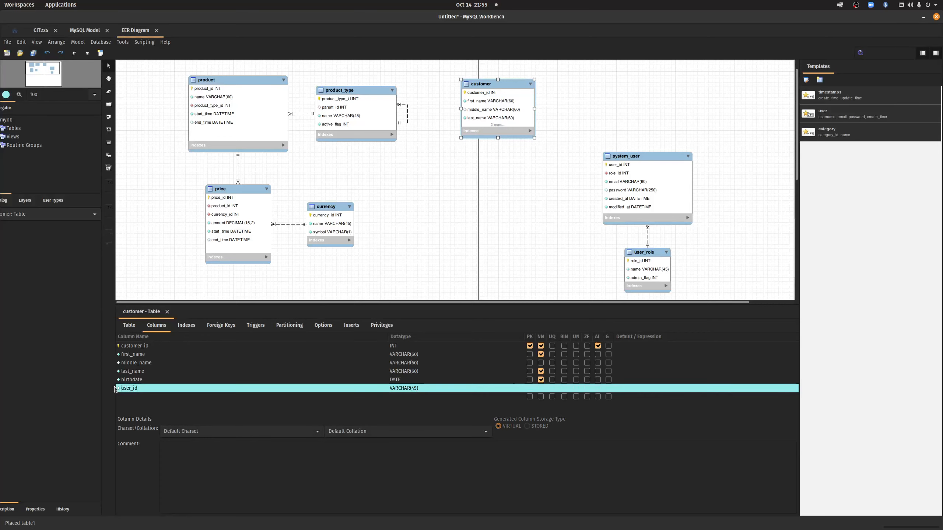
left_click(147, 387)
left_click_drag(147, 387, 188, 356)
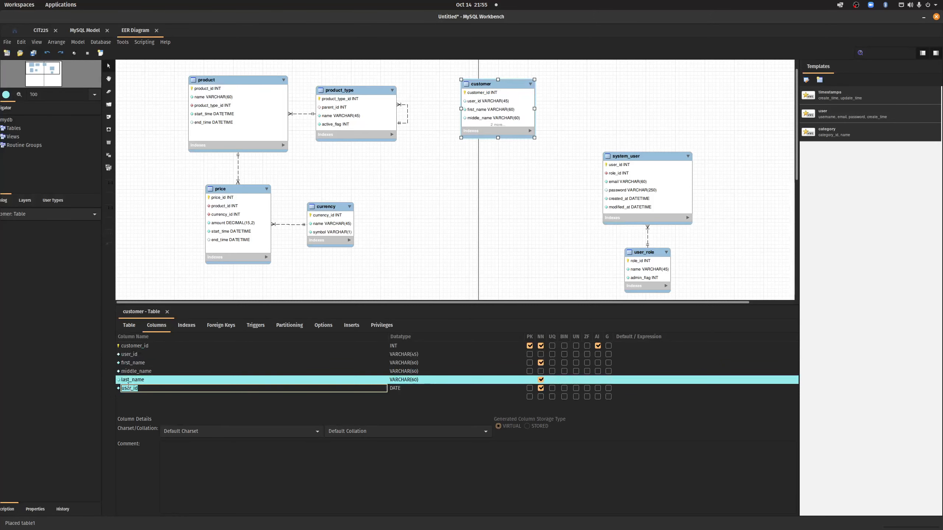
Step: Rename customer's last column, the one with datatype DATE, back to birthdate
left_click(141, 388)
left_click_drag(142, 388, 122, 392)
key("BackSpace")
type("birthdate")
key("Return")
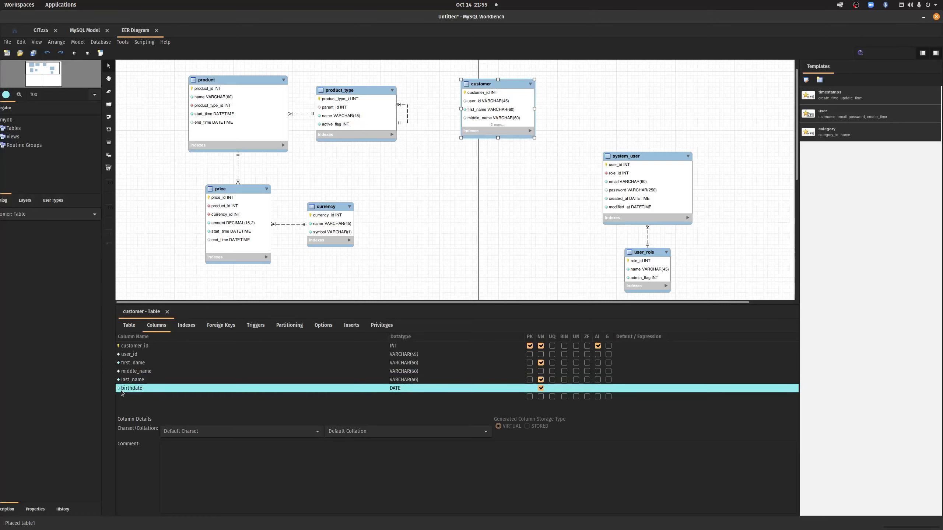
Step: Mark customer's user_id column not null and set its datatype to INT
left_click(167, 372)
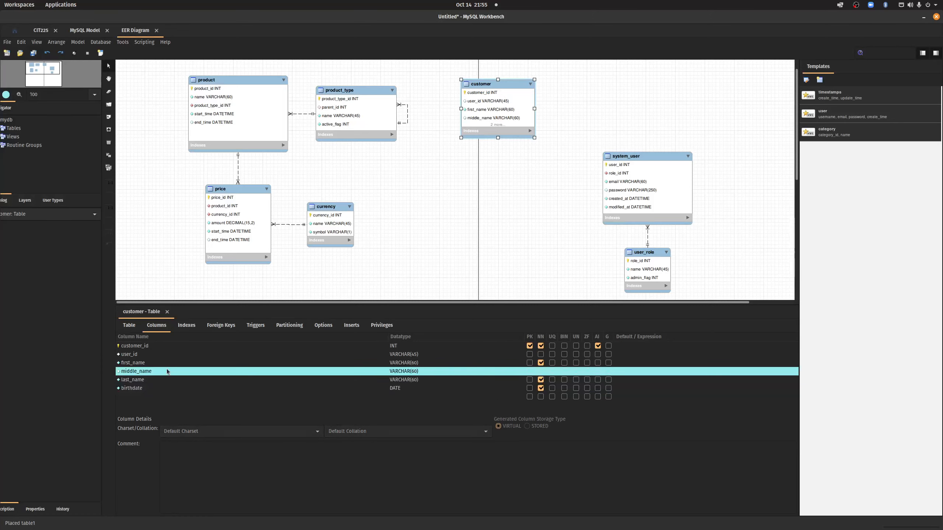
left_click(167, 356)
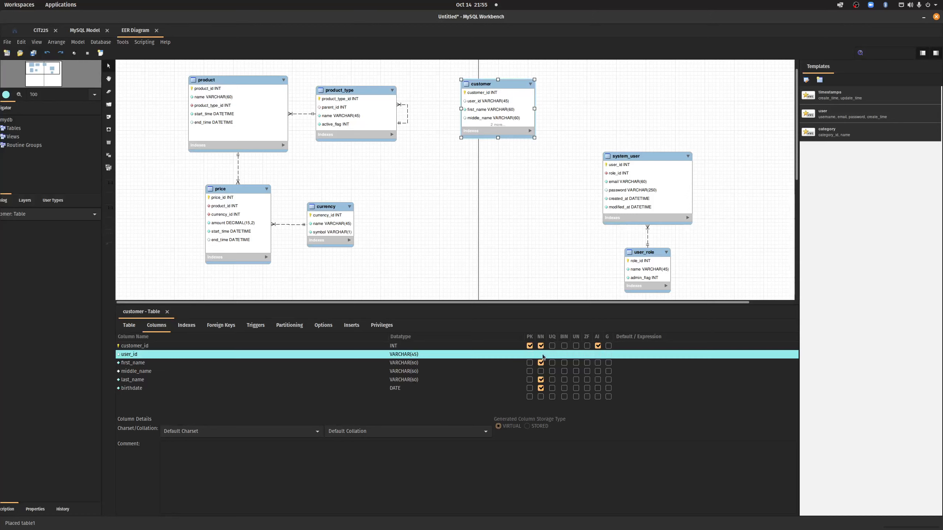
left_click(540, 355)
left_click(412, 354)
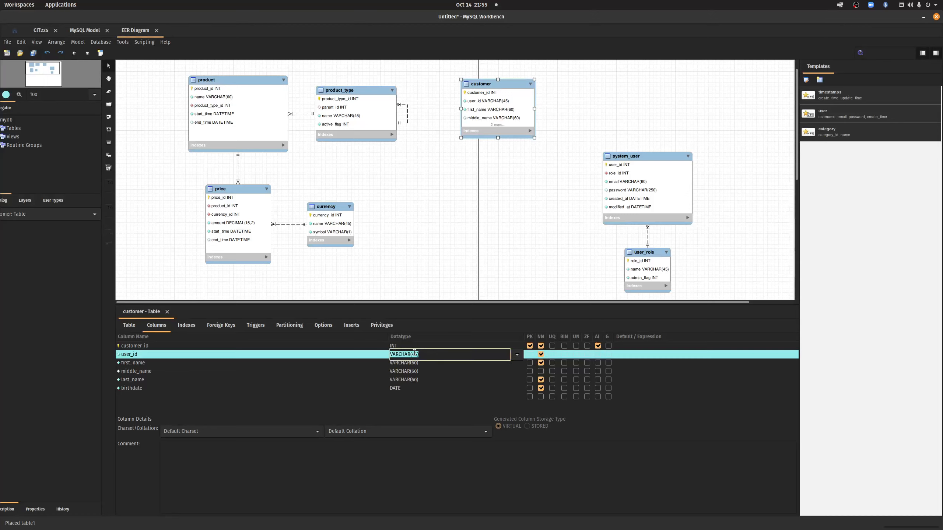
type("INT")
key("Return")
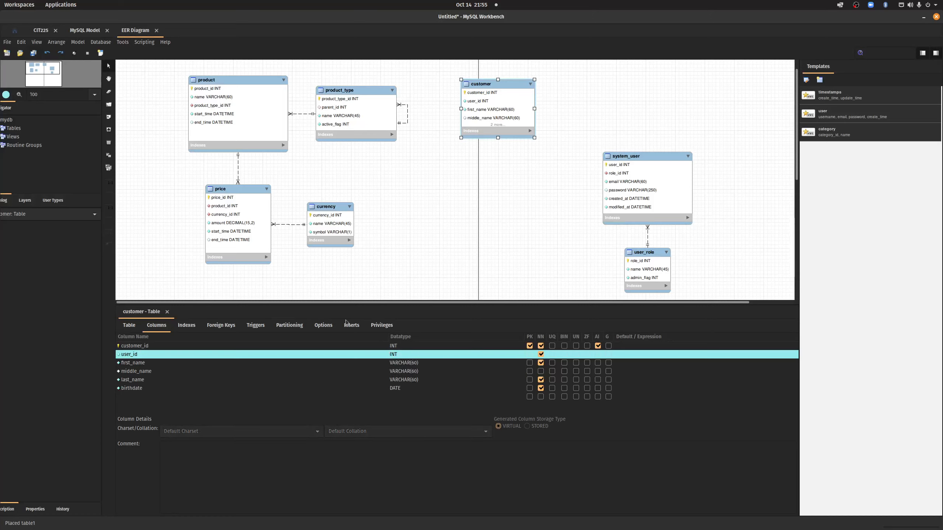
Step: Create a foreign key fk_customer_1 on the customer table referencing system_user through the user_id column
left_click(221, 325)
left_click(148, 346)
left_click(150, 346)
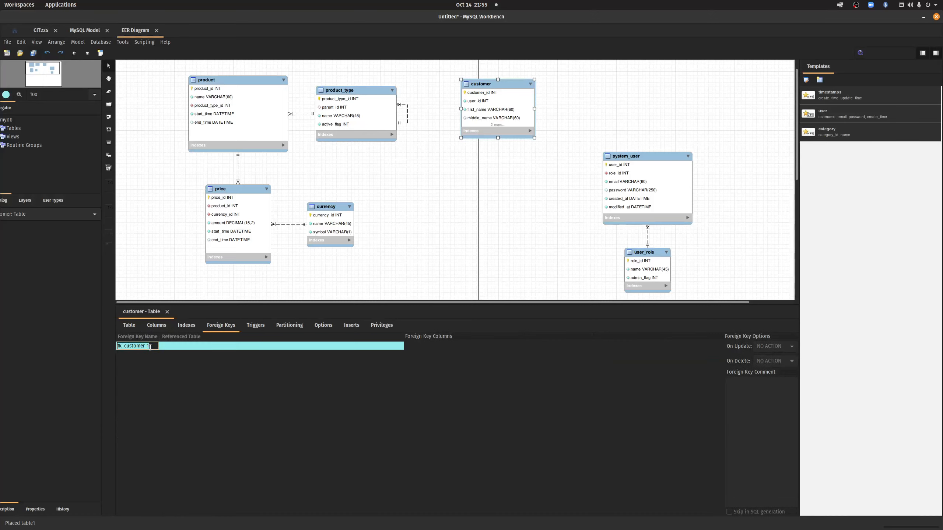
left_click(190, 349)
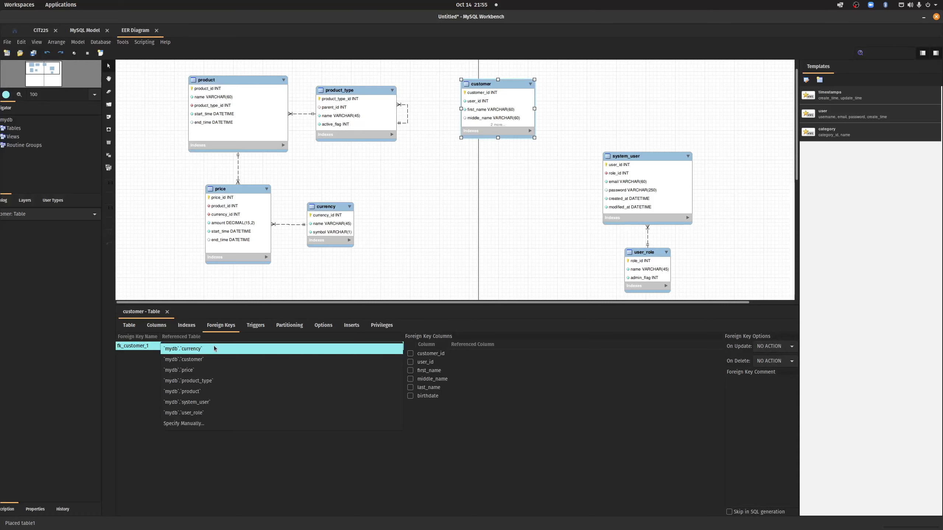
left_click(193, 402)
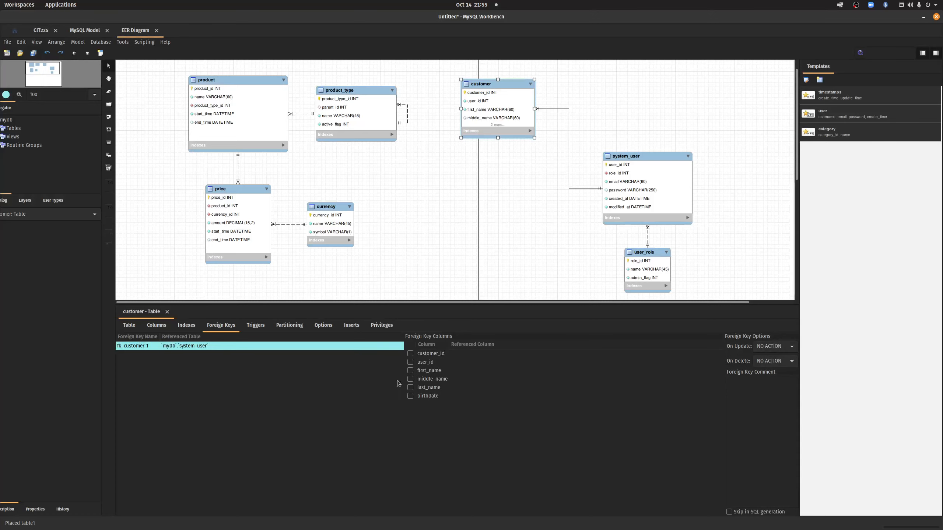
left_click(410, 362)
left_click(524, 253)
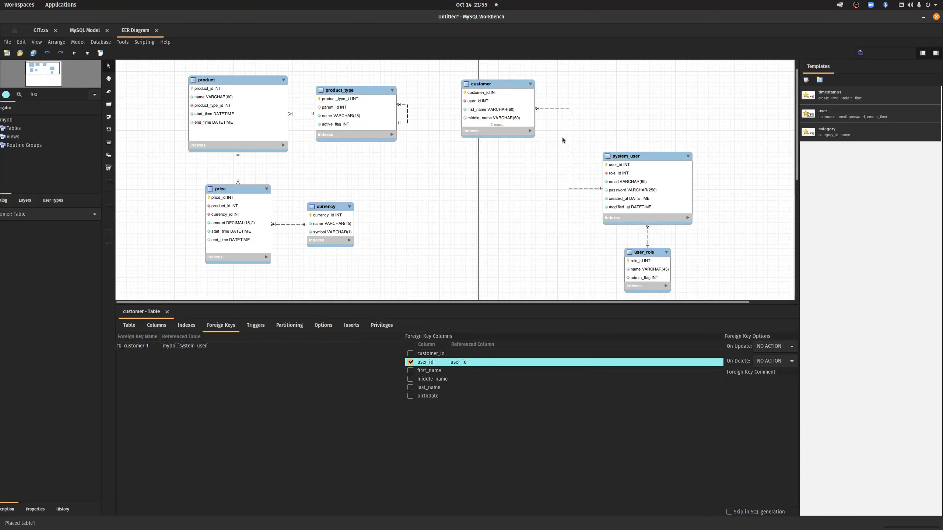
Step: Enlarge the diagram area and stretch the customer table downward until all its columns fit
left_click_drag(583, 307, 582, 432)
left_click(499, 137)
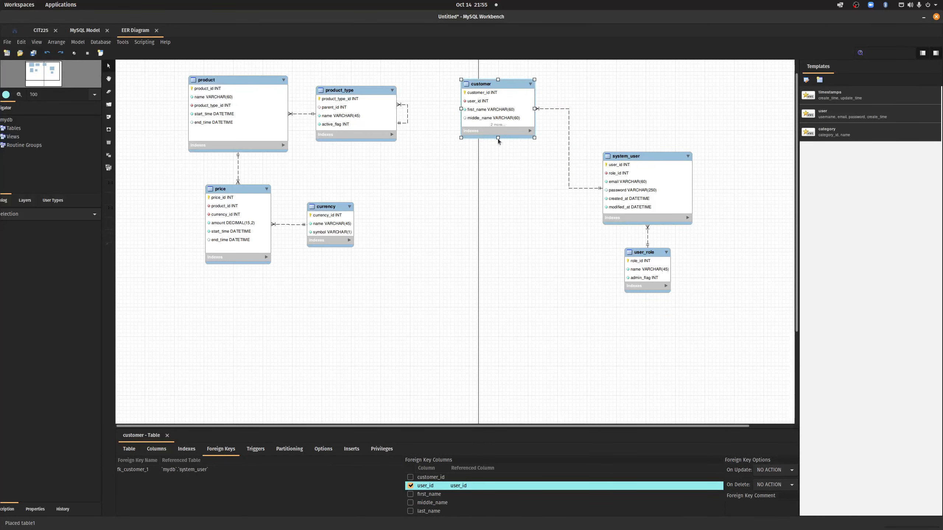
mouse_move(498, 138)
left_mouse_down()
mouse_move(492, 176)
mouse_move(495, 150)
left_mouse_up()
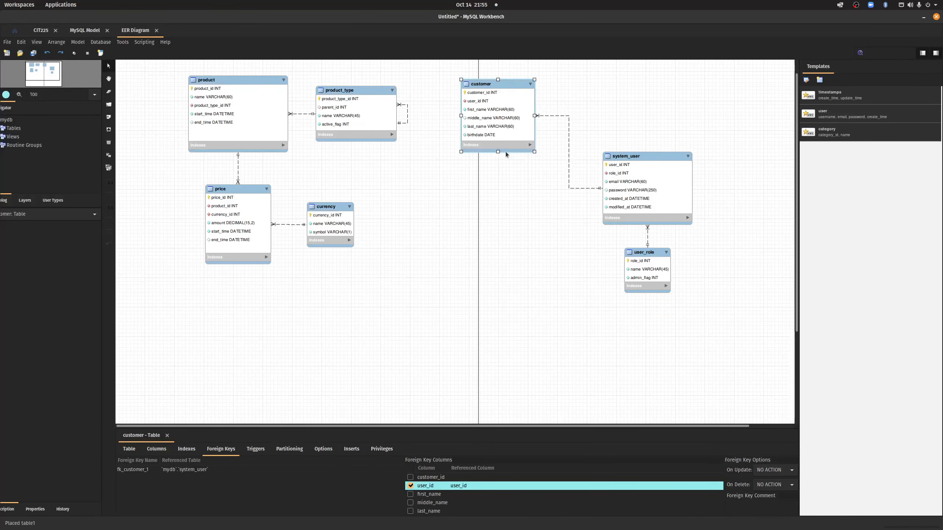
Step: Line up system_user beside customer near the diagram's upper edge, with user_role below it, and shift customer closer to system_user
left_click_drag(660, 153, 706, 81)
left_click_drag(649, 256, 693, 181)
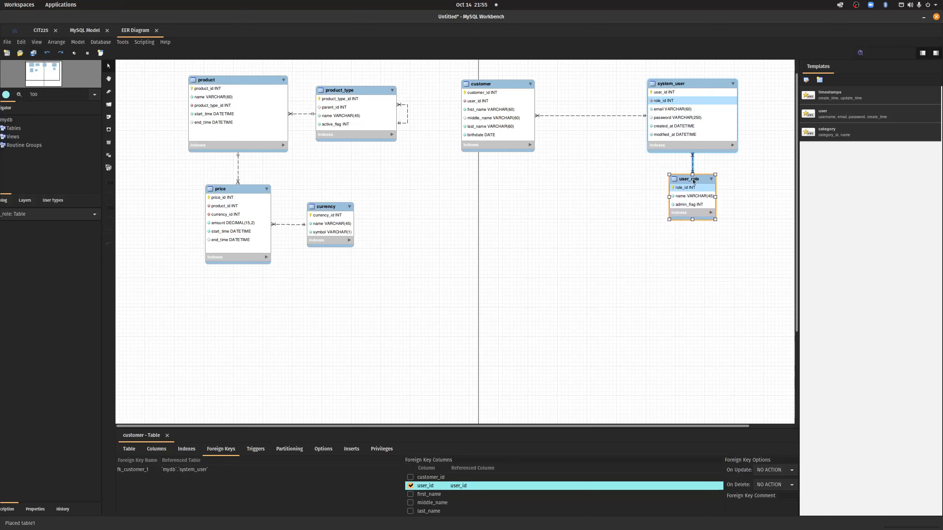
left_click_drag(506, 89, 563, 84)
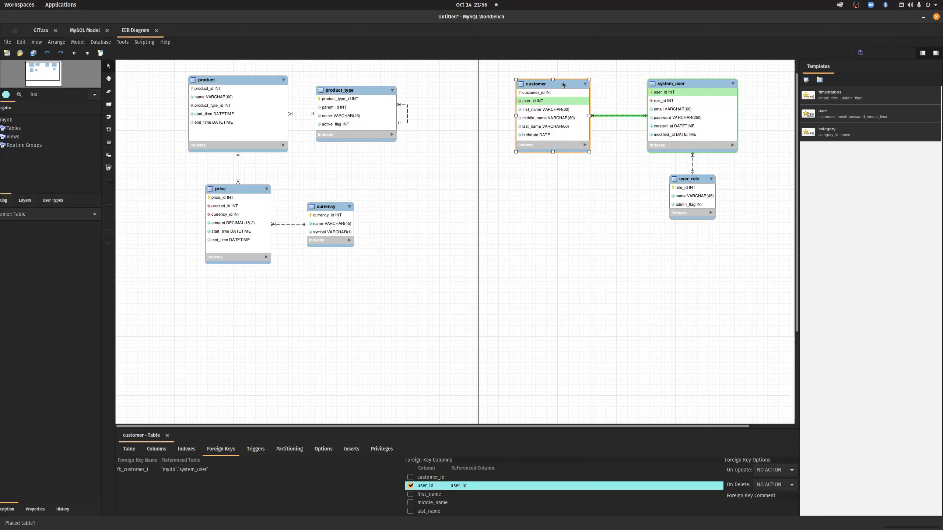
left_click(578, 248)
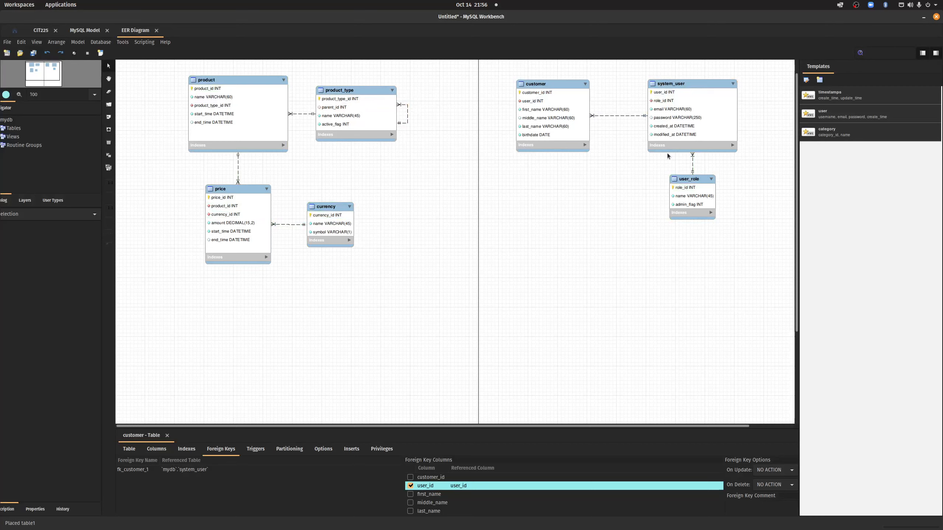
Step: Place a new table in the diagram between currency and user_role and name it cart
mouse_move(694, 86)
mouse_move(234, 84)
left_click(108, 143)
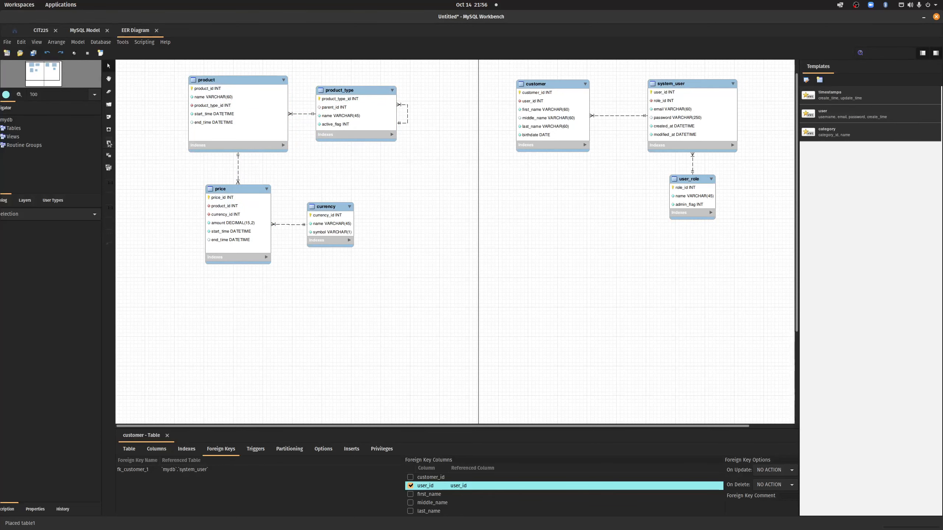
left_click(425, 222)
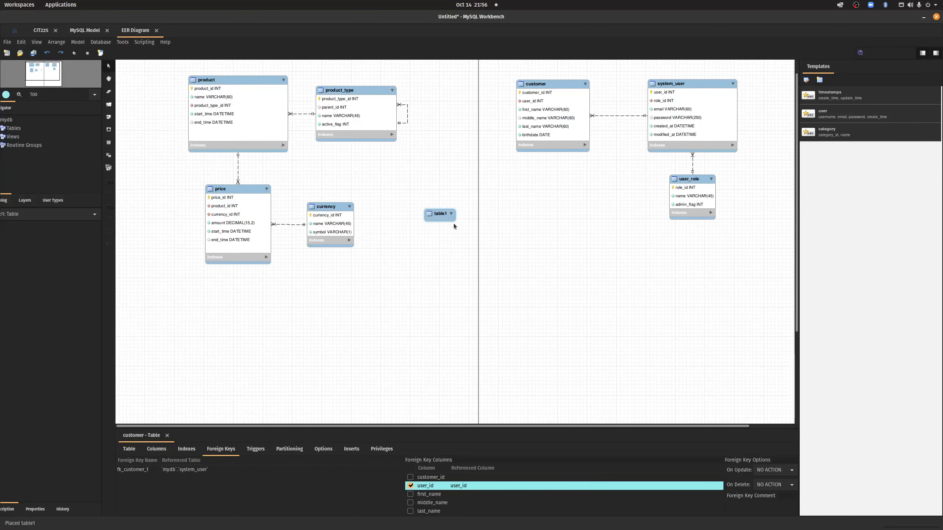
left_click(129, 449)
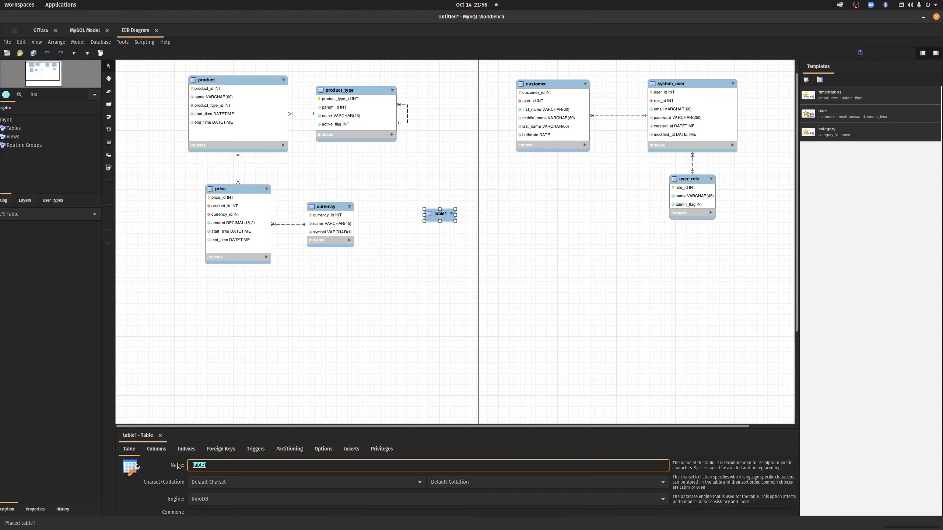
type("cart")
key("Return")
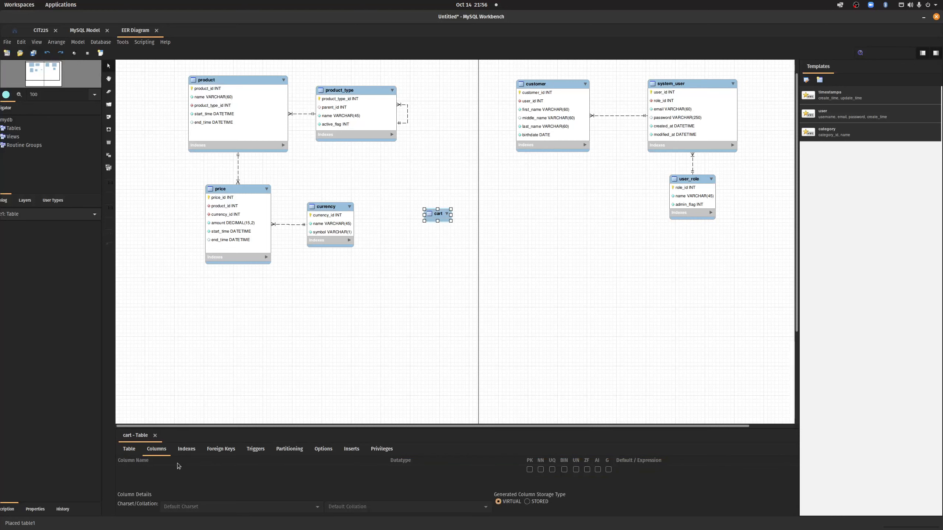
Step: Add a cart_id INT column to cart as an auto-incrementing, not-null primary key
left_click(141, 472)
left_click(119, 470)
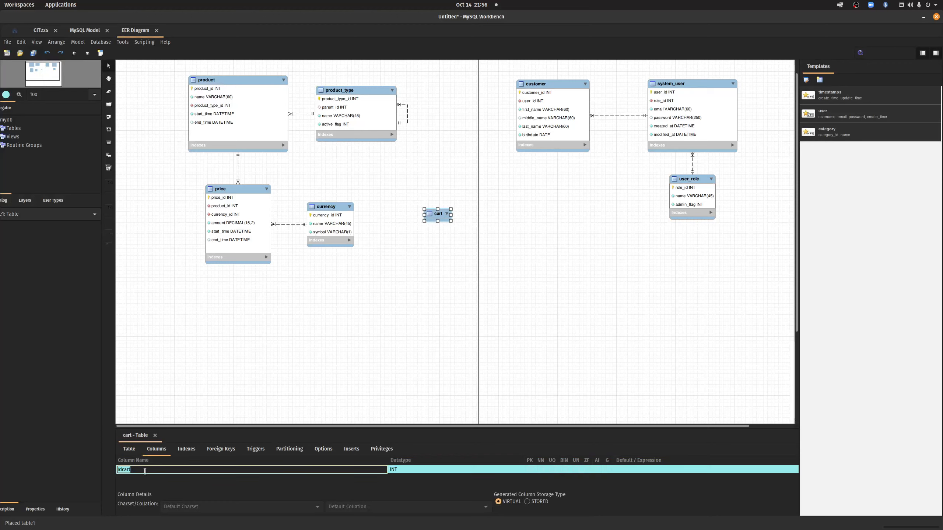
type("c")
type("ca")
type("id")
left_click(530, 469)
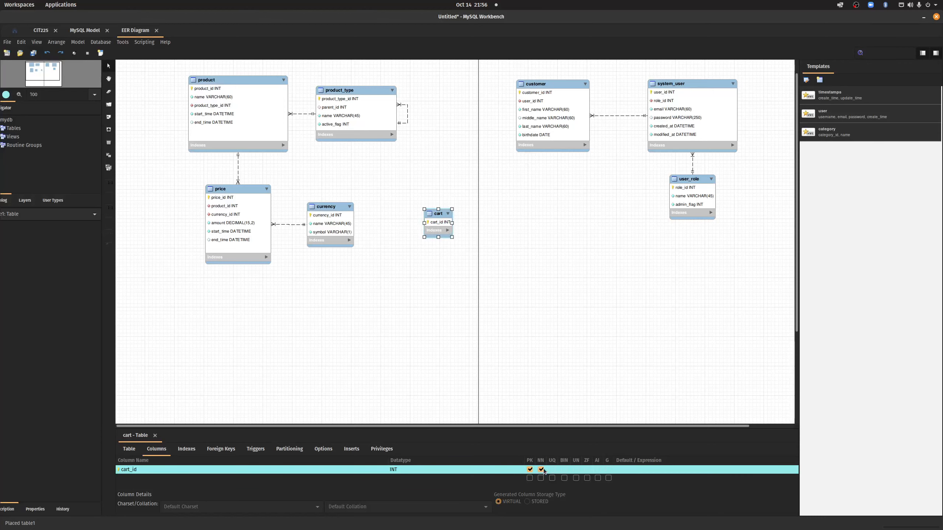
left_click(597, 469)
Step: Enlarge the table editor area and add a customer_id column below cart_id in the cart table
left_click_drag(585, 427, 427, 285)
left_click(141, 337)
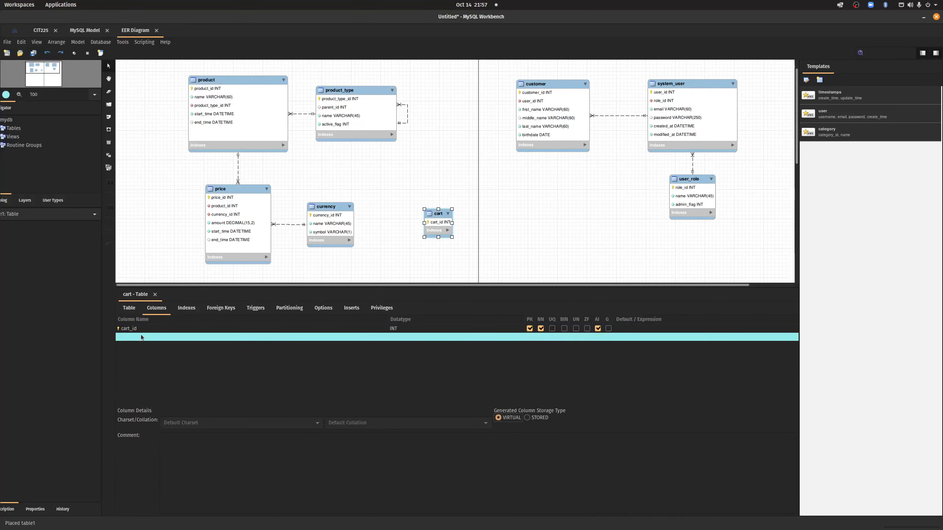
type("us")
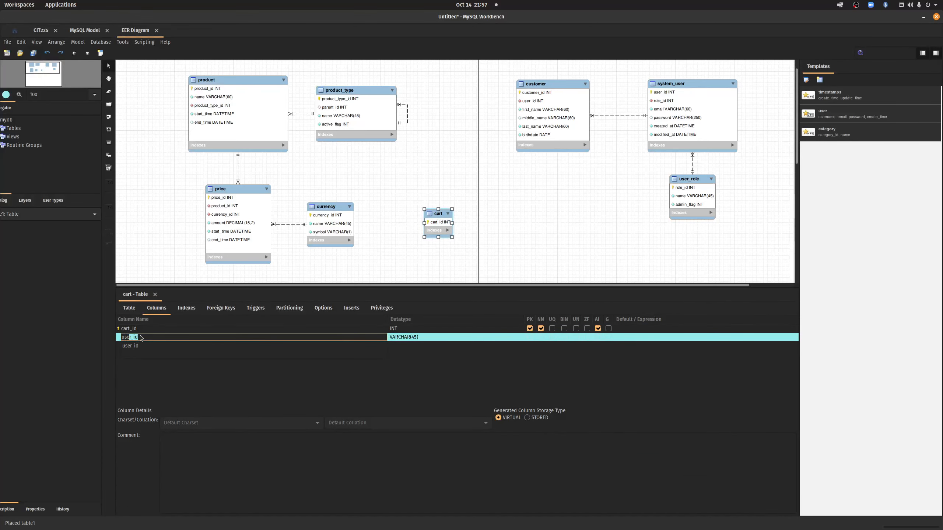
type("er_id")
key("BackSpace")
key("BackSpace")
key("BackSpace")
key("BackSpace")
type("customer_id")
key("Return")
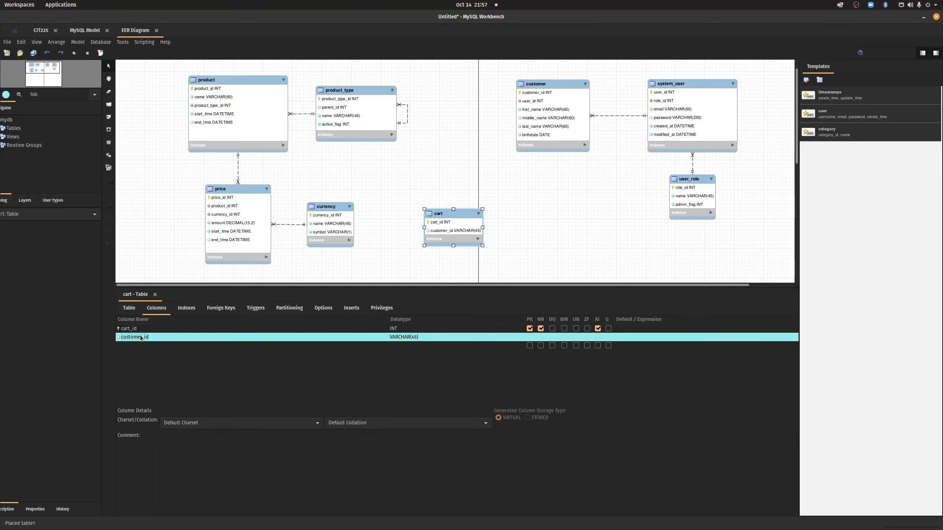
Step: Set the datatype of cart's customer_id column to INT
left_click(402, 338)
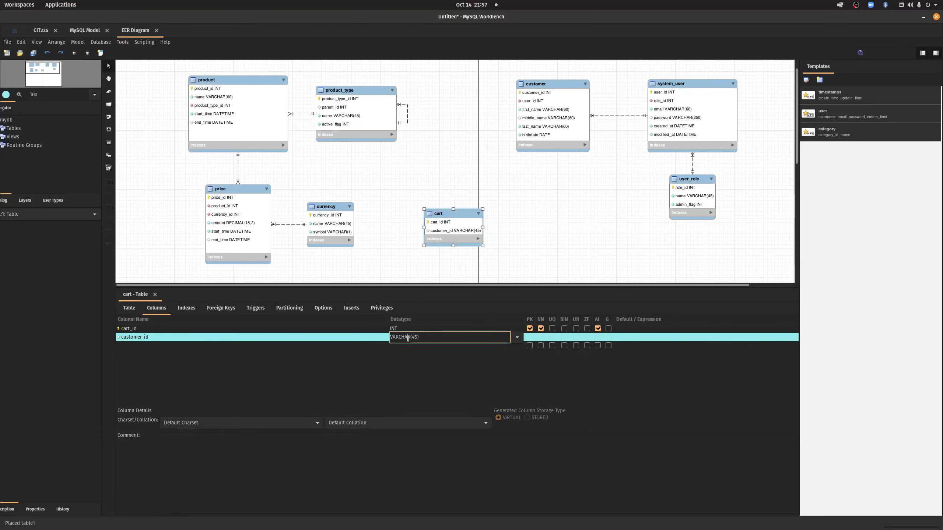
type("INT")
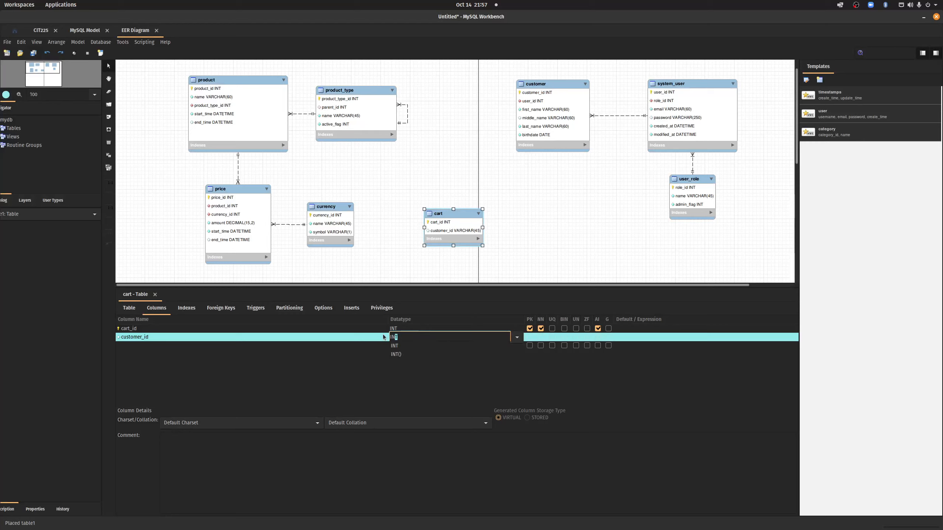
left_click(540, 336)
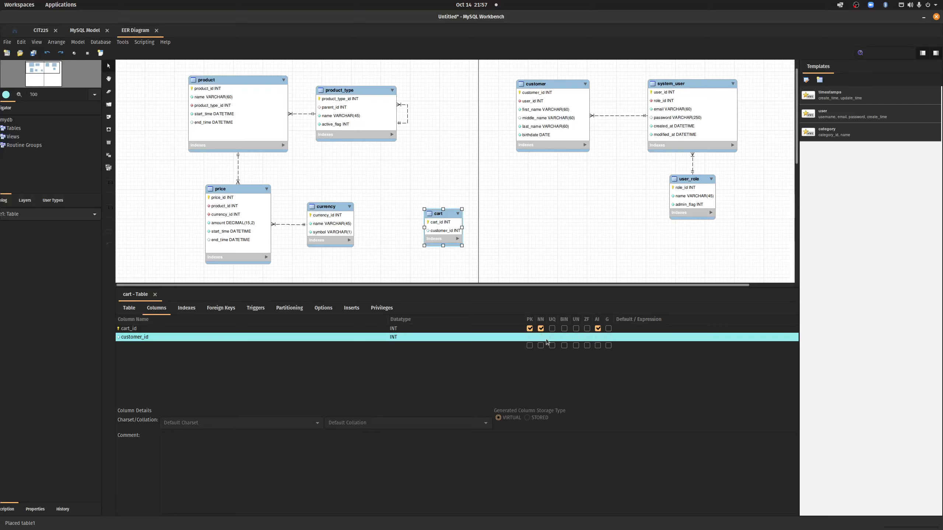
Step: Add a guest_identifier column below customer_id in the cart table
left_click(138, 346)
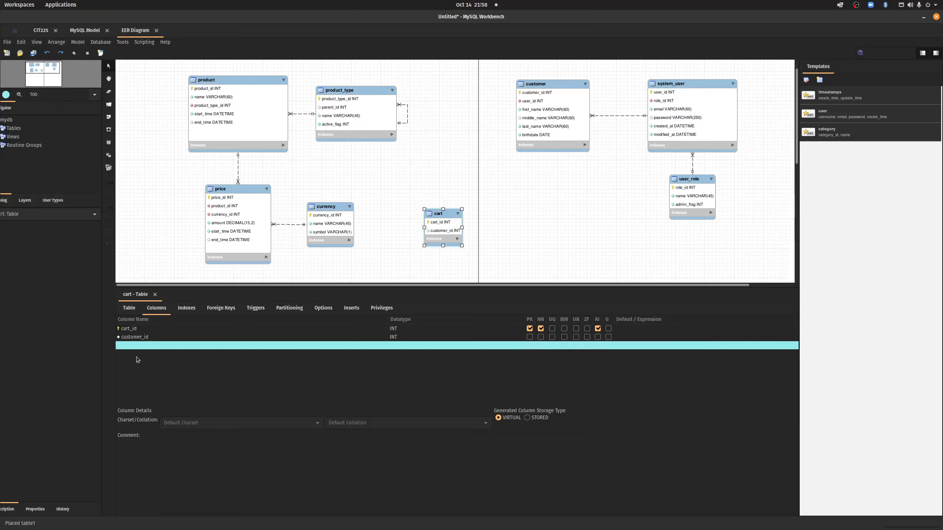
type("gue")
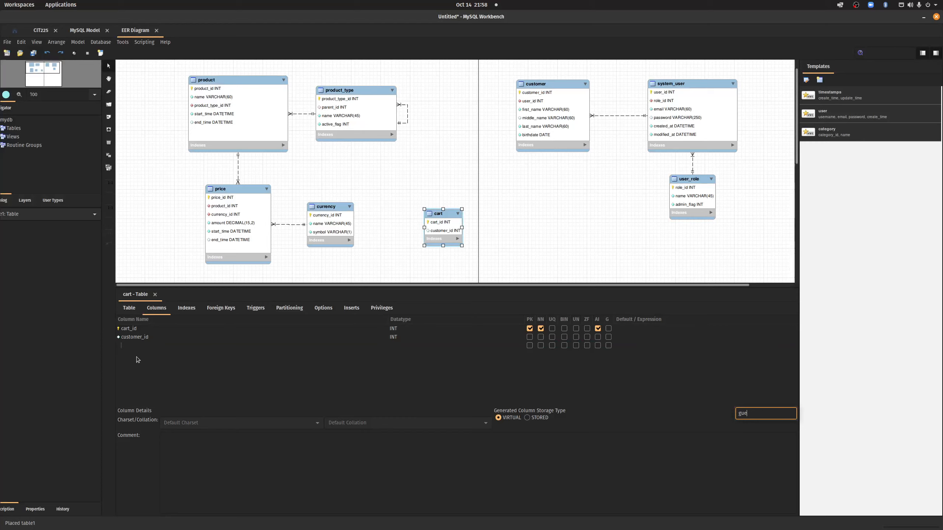
left_click(126, 348)
left_click(126, 341)
double_click(128, 345)
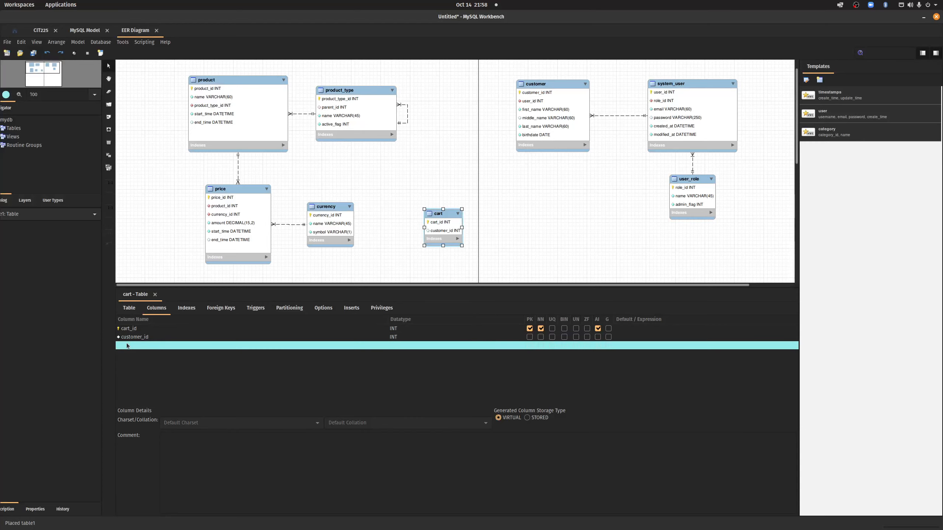
type("guest")
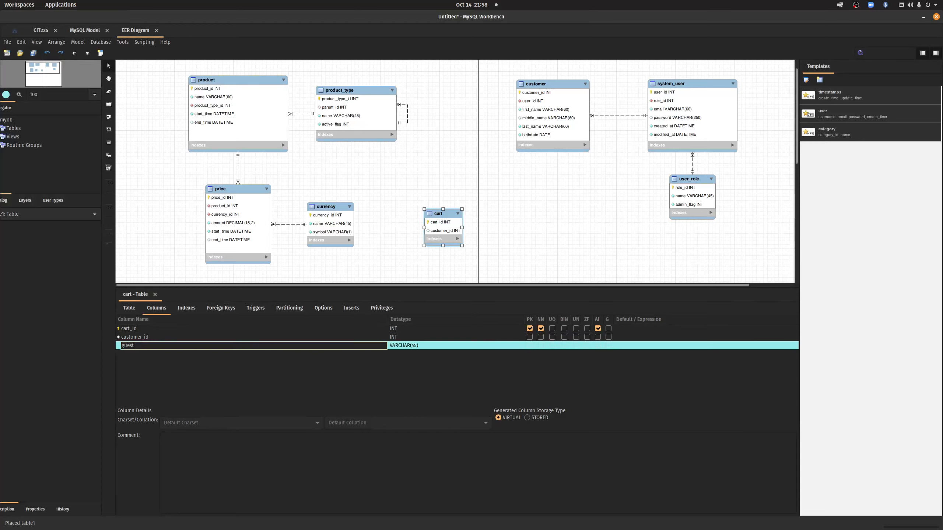
type("_identifier")
Step: Set the datatype of cart's guest_identifier column to VARCHAR(250)
left_click(414, 347)
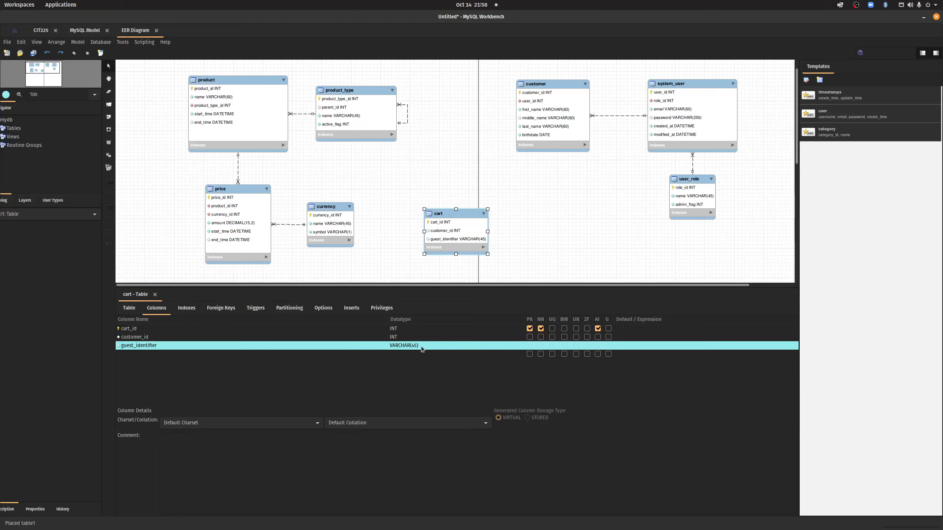
left_click(421, 347)
left_click_drag(428, 347, 384, 352)
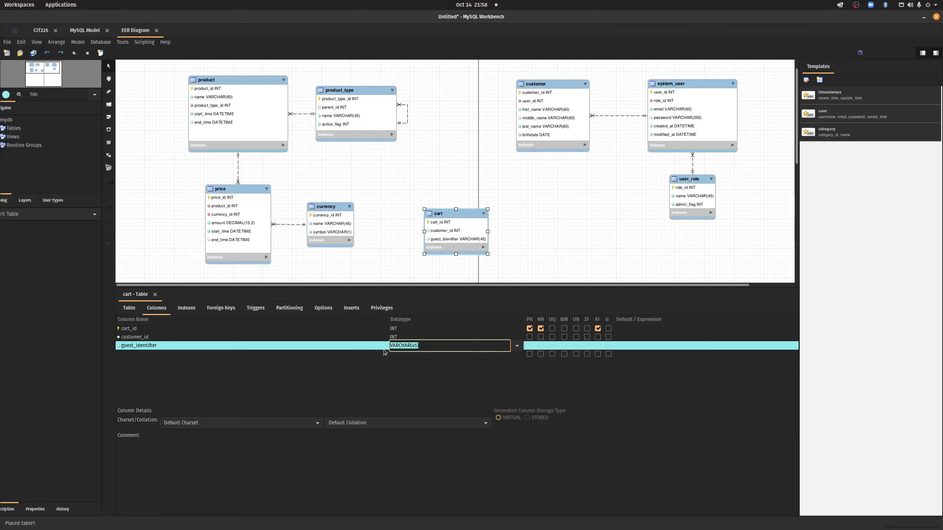
type("VARCHAR(250")
key("Return")
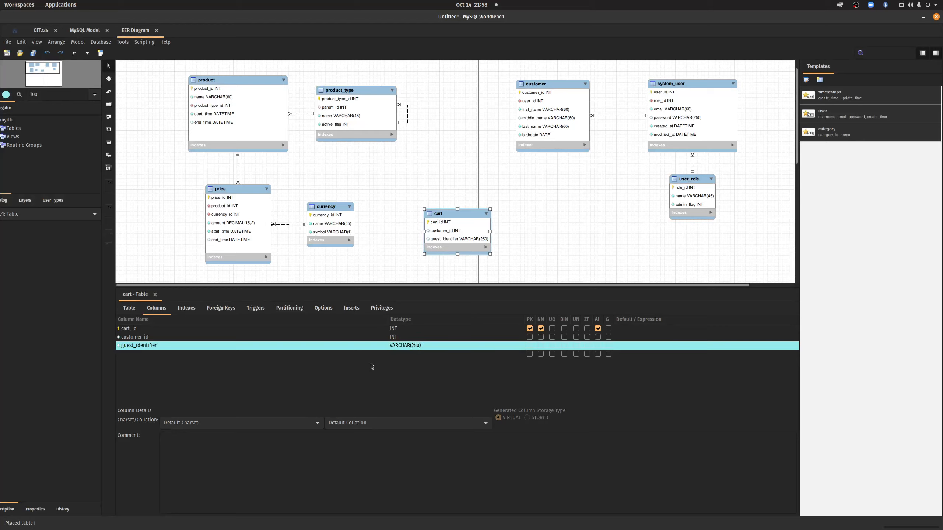
Step: Add a created_at column to the cart table with the datatype DATETIME
left_click(137, 355)
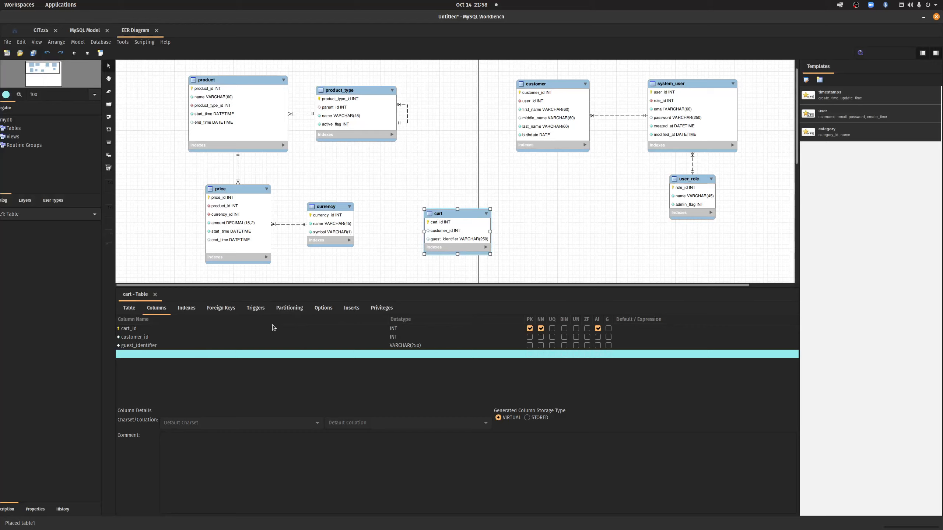
left_click(158, 351)
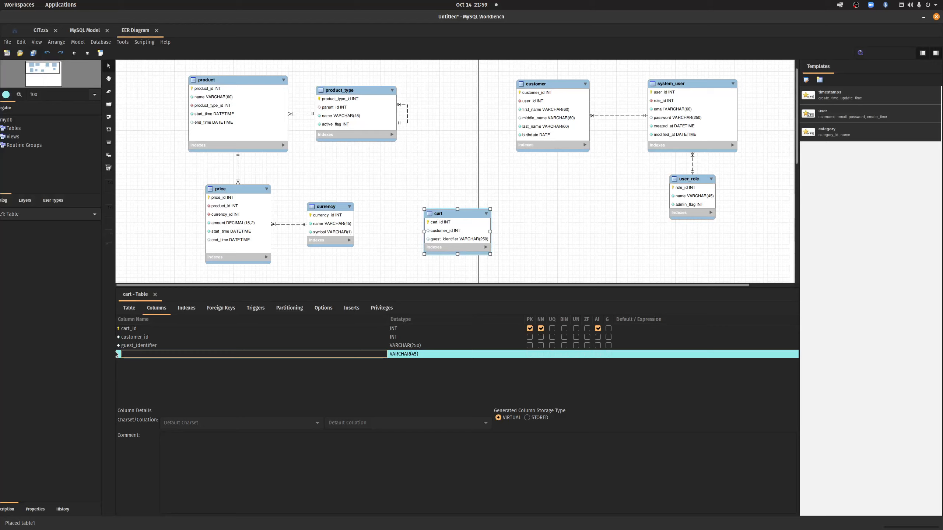
type("created_at")
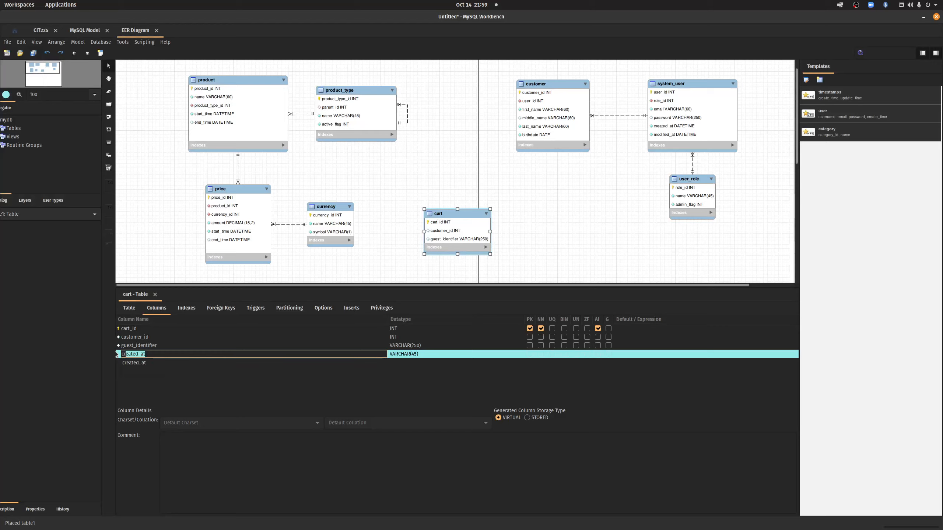
key("Return")
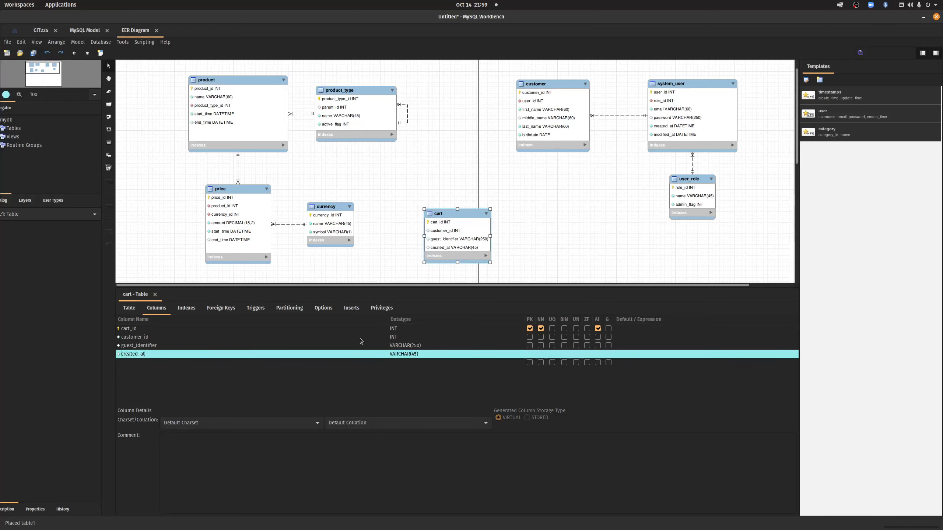
left_click(397, 353)
key("BackSpace")
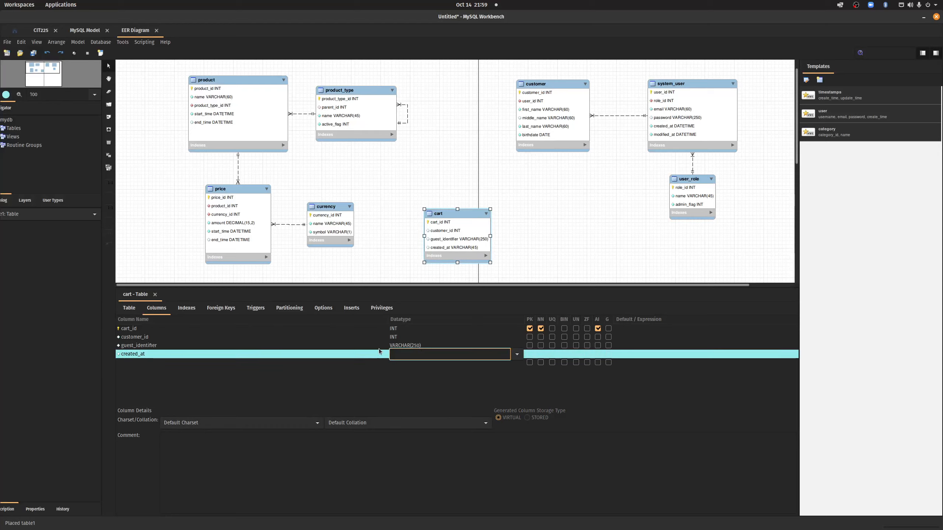
type("DATETIME")
key("Return")
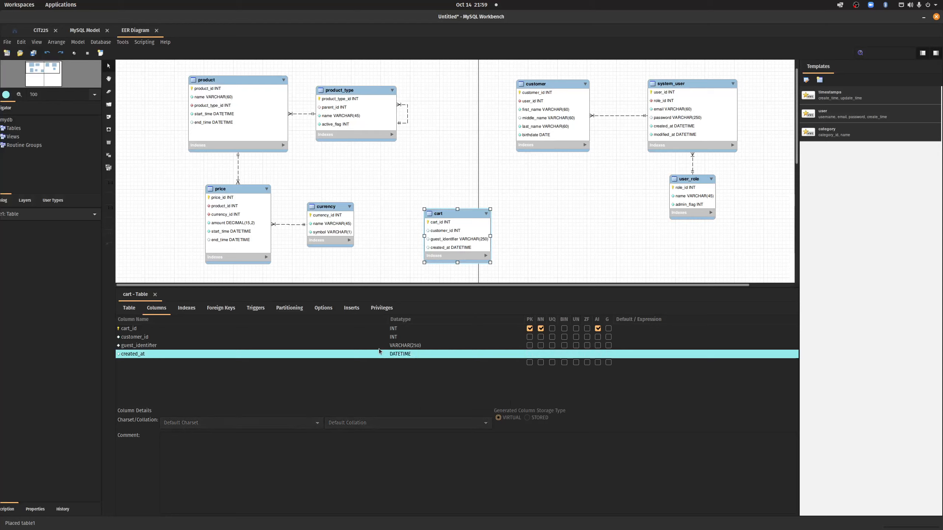
Step: Mark cart's created_at column not null and give it the default CURRENT_TIMESTAMP
left_click(540, 354)
left_click(651, 354)
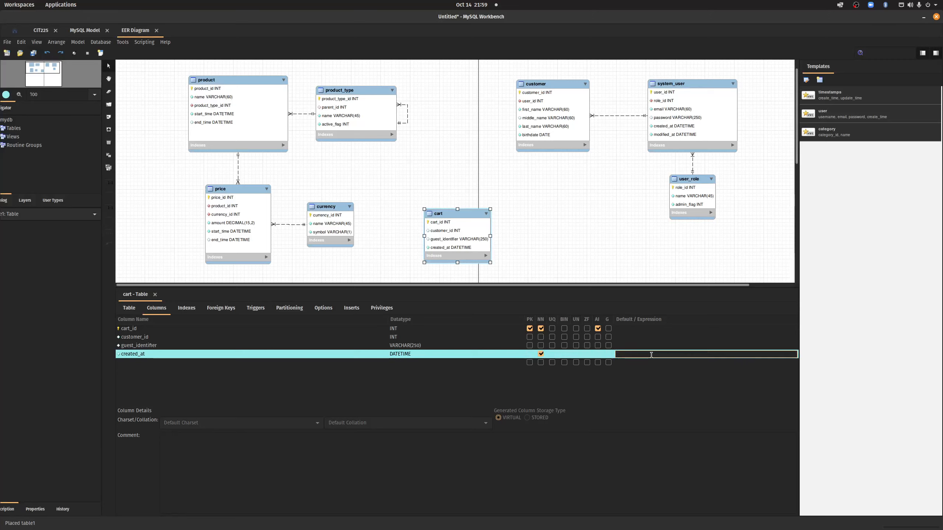
type("CURRENT_TIMESTAMP")
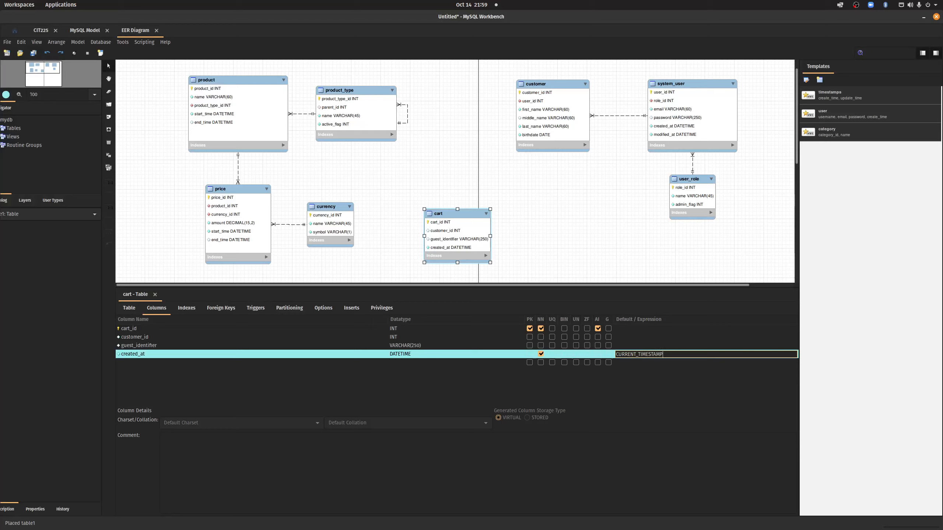
key("Return")
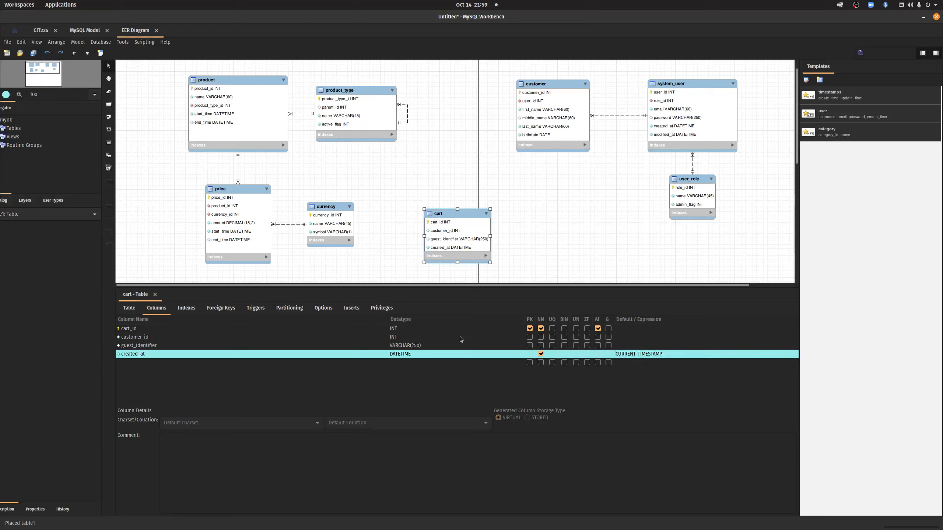
Step: Deselect the cart table and enlarge the diagram area by shrinking the table editor
left_click(190, 363)
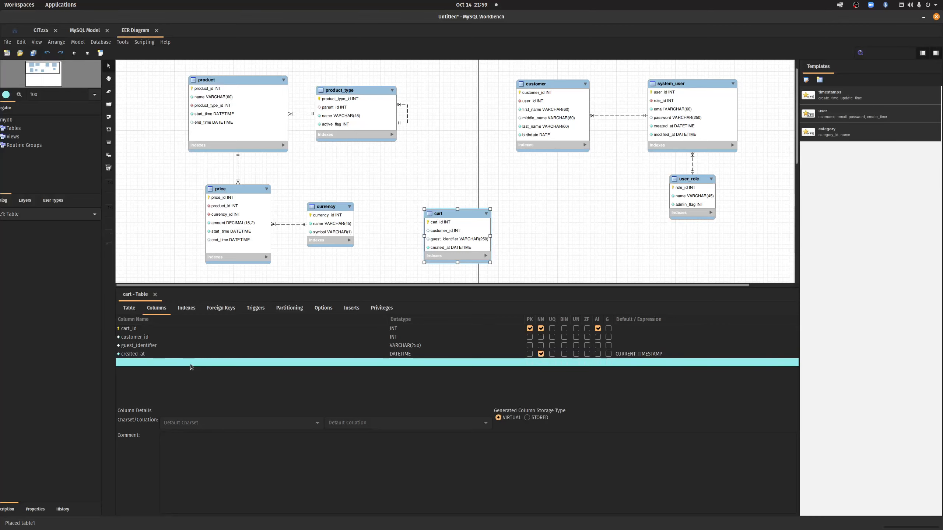
left_click(580, 253)
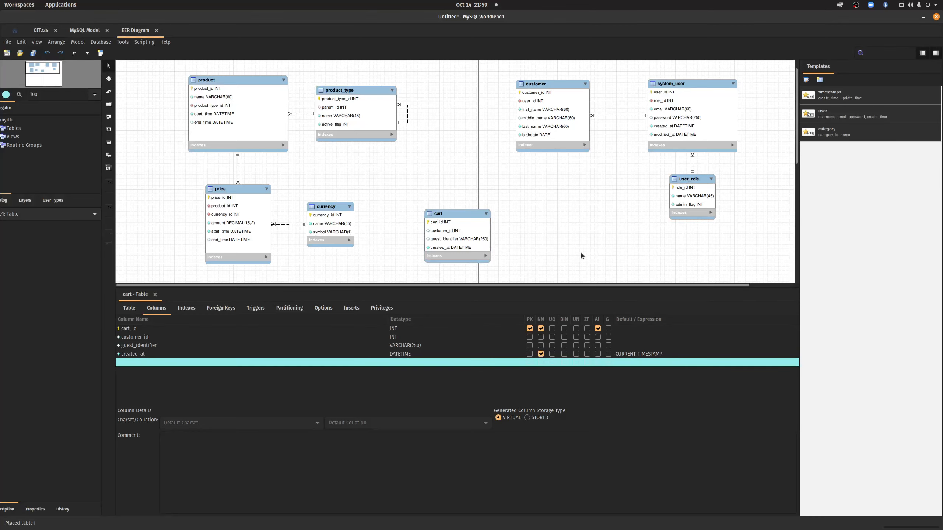
left_click_drag(483, 289, 443, 419)
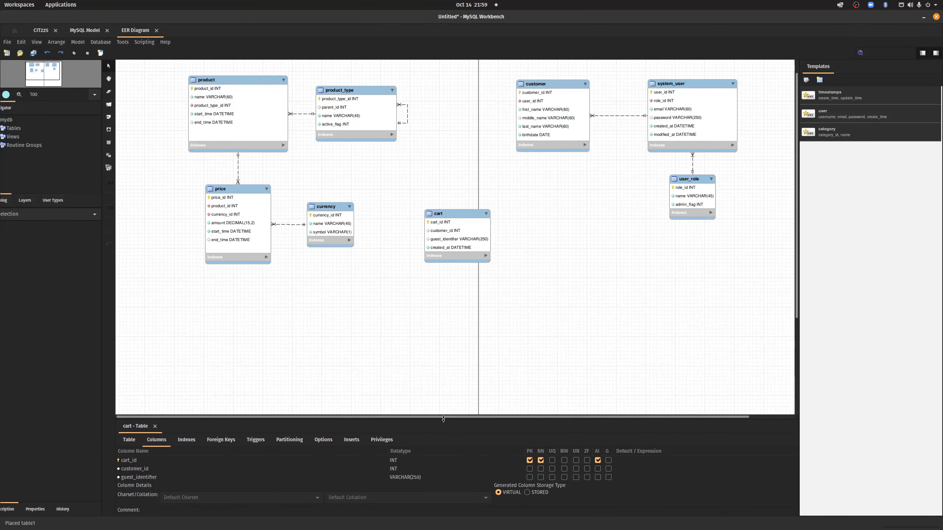
Step: Add a foreign key to the cart table that references the customer table, mapping customer_id to customer_id
left_click_drag(462, 211, 420, 279)
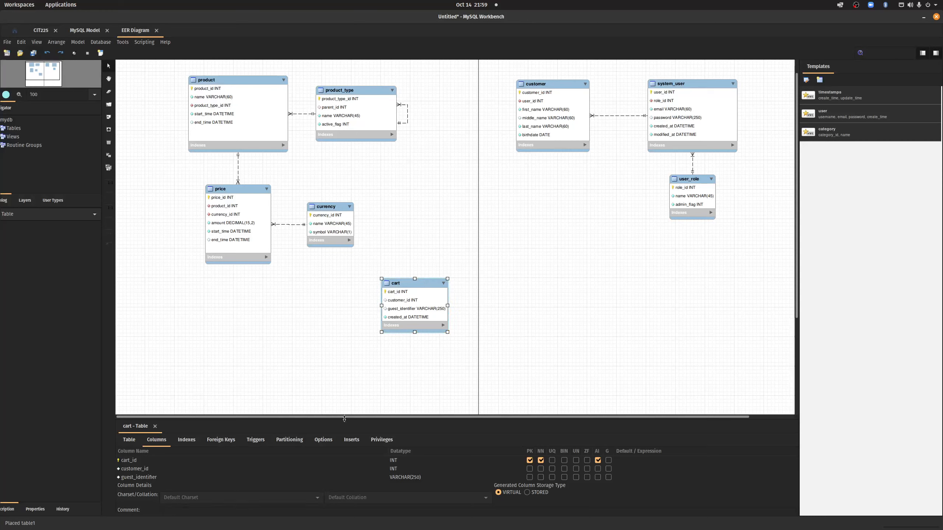
left_click_drag(344, 418, 344, 359)
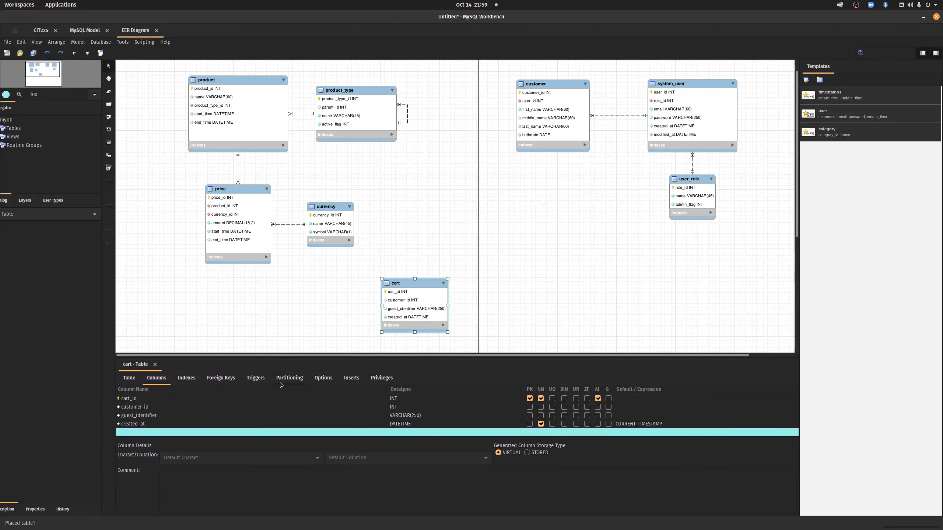
left_click(223, 382)
left_click(144, 400)
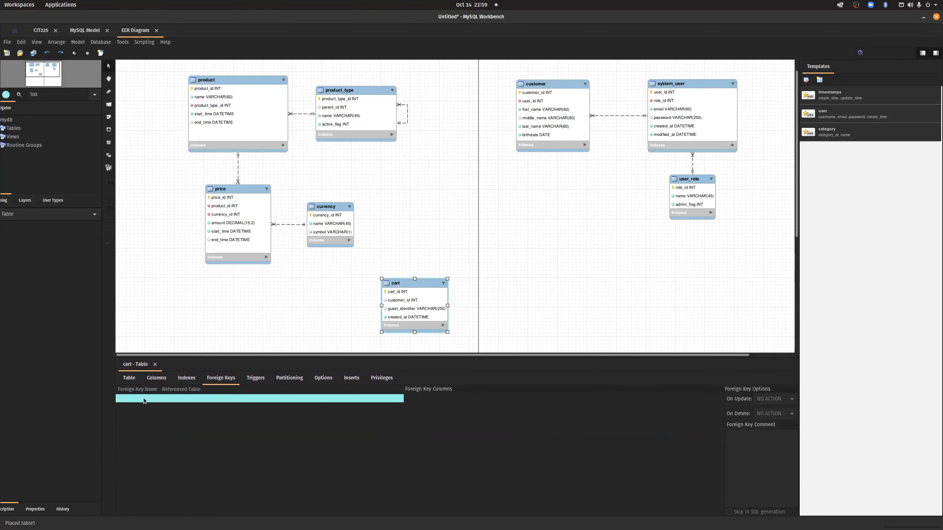
left_click(144, 400)
left_click(199, 400)
left_click(208, 400)
left_click(211, 401)
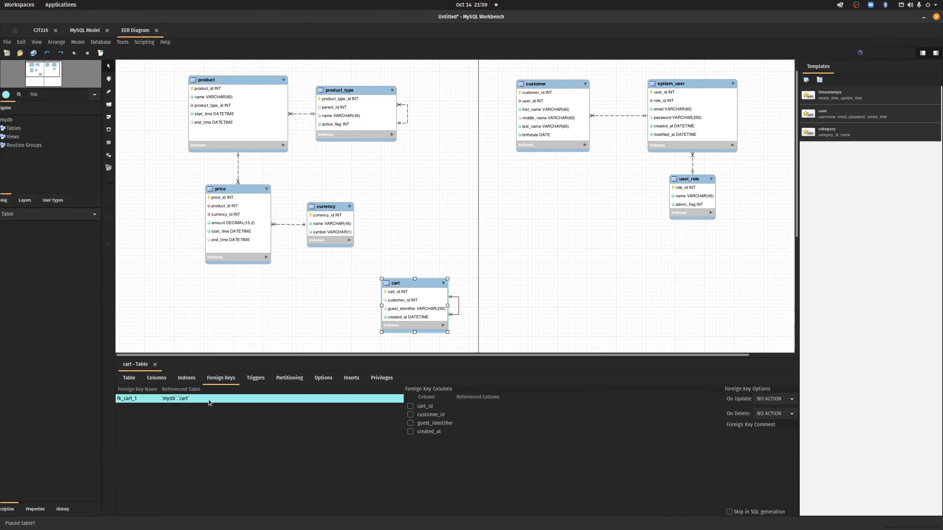
left_click(210, 400)
left_click(201, 424)
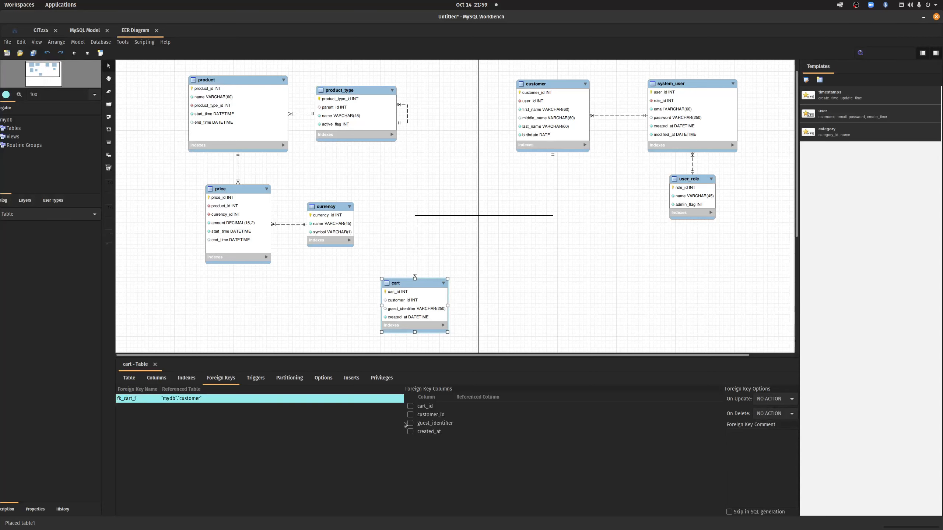
left_click(410, 414)
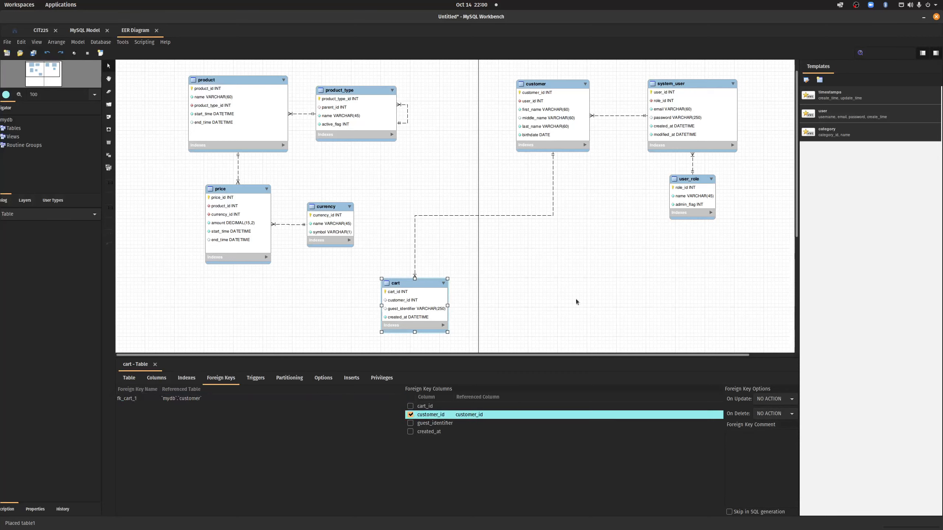
left_click(564, 301)
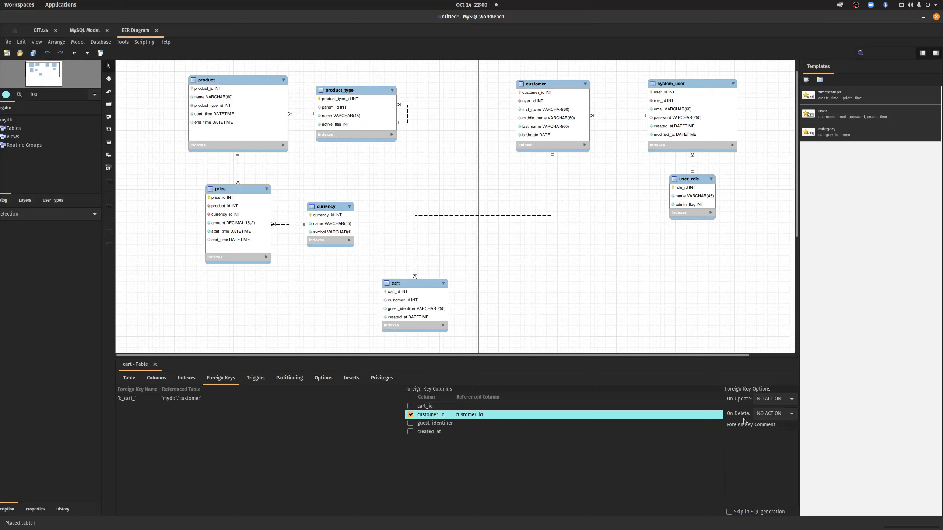
Step: Set the cart foreign key's On Delete action to CASCADE, leaving On Update at NO ACTION
left_click(779, 401)
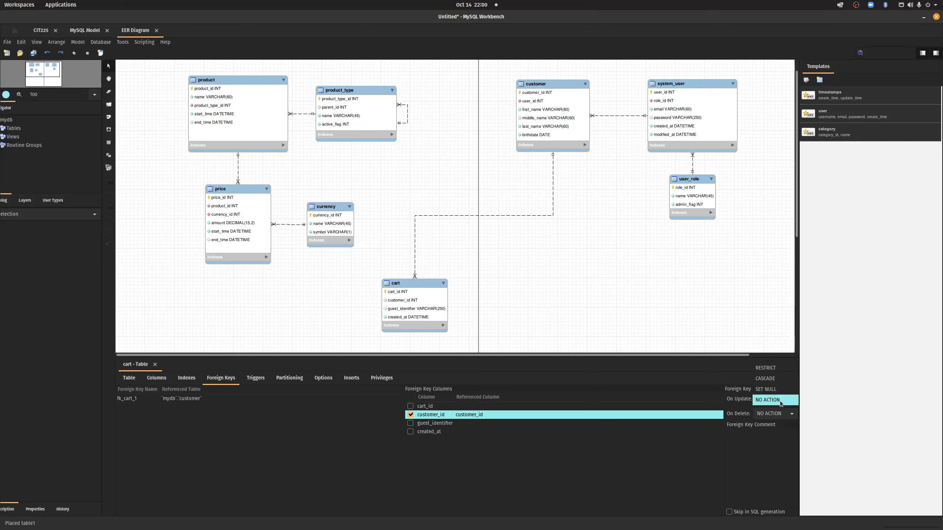
left_click(760, 461)
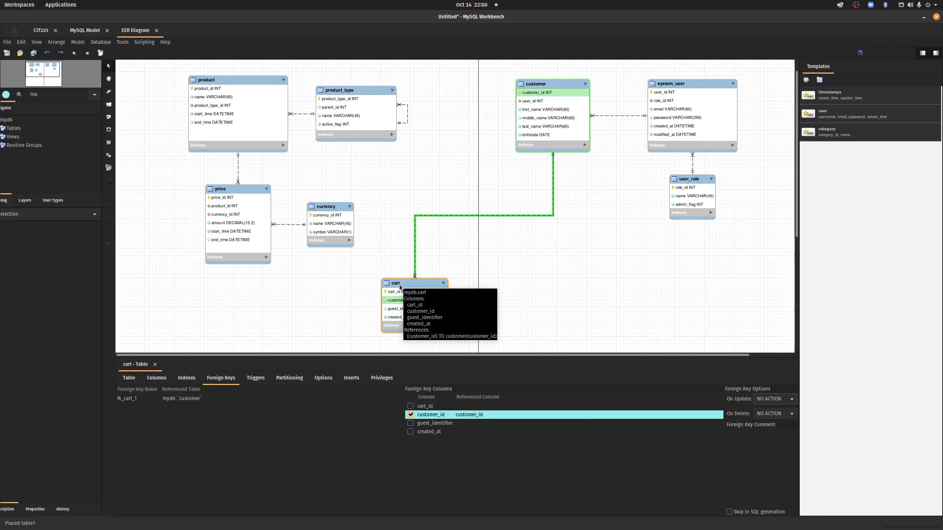
left_click(772, 414)
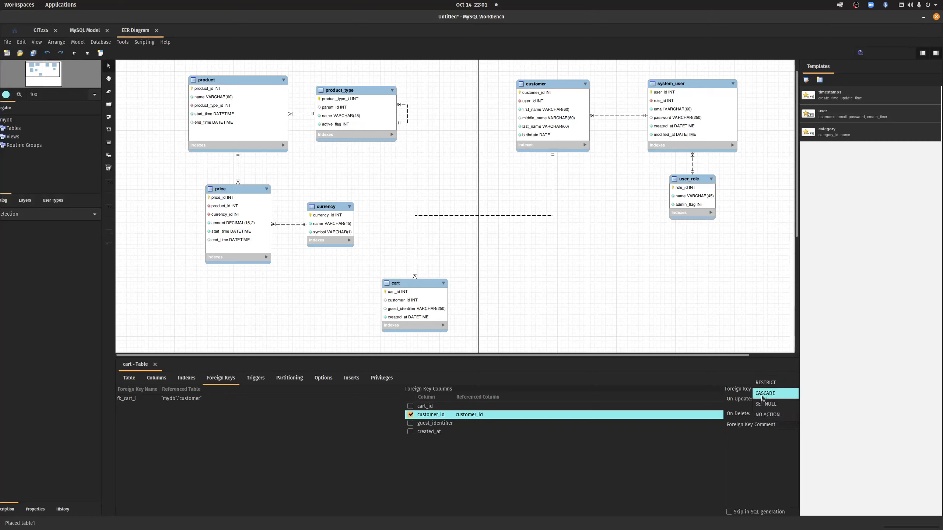
left_click(783, 394)
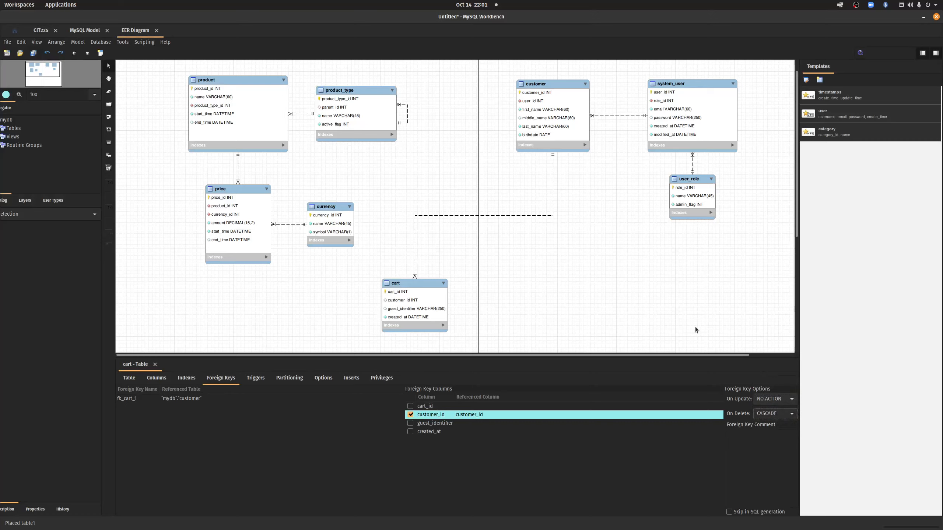
Step: Move the cart table directly below the customer table and close the cart table editor
left_click_drag(400, 283, 540, 211)
left_click(497, 227)
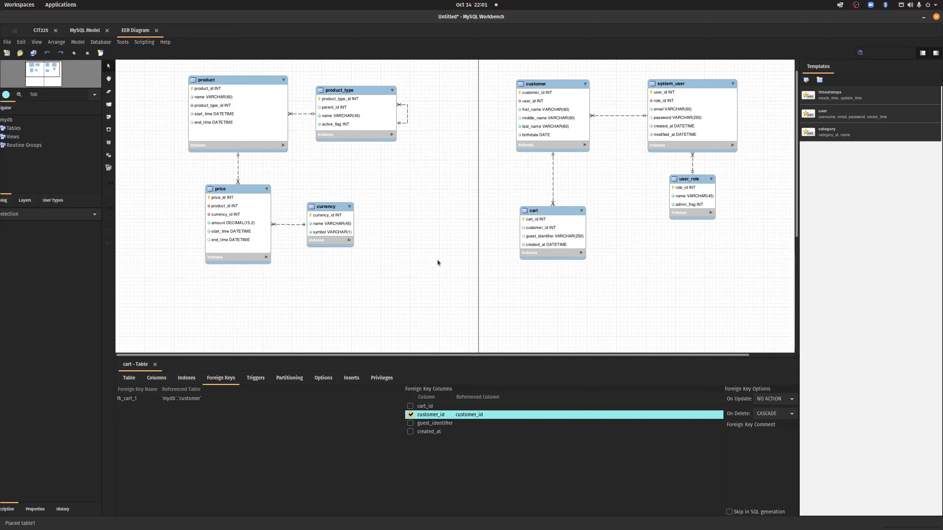
left_click(155, 364)
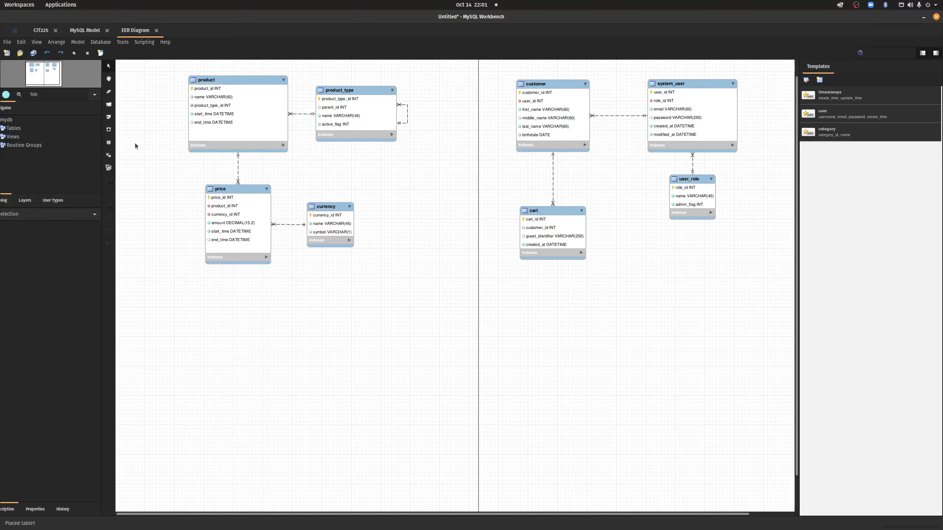
Step: Add a new table named cart_product and place it between the currency and cart tables
left_click(452, 305)
double_click(467, 299)
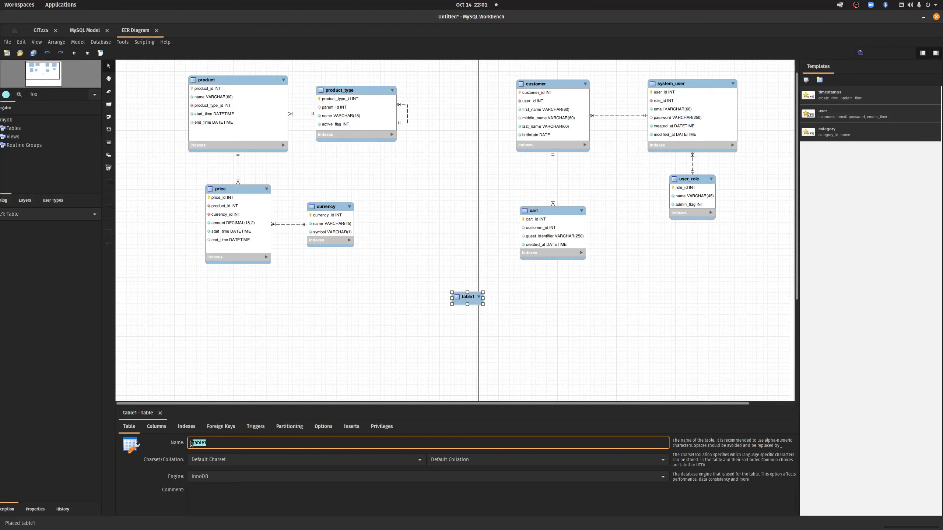
type("cart_product")
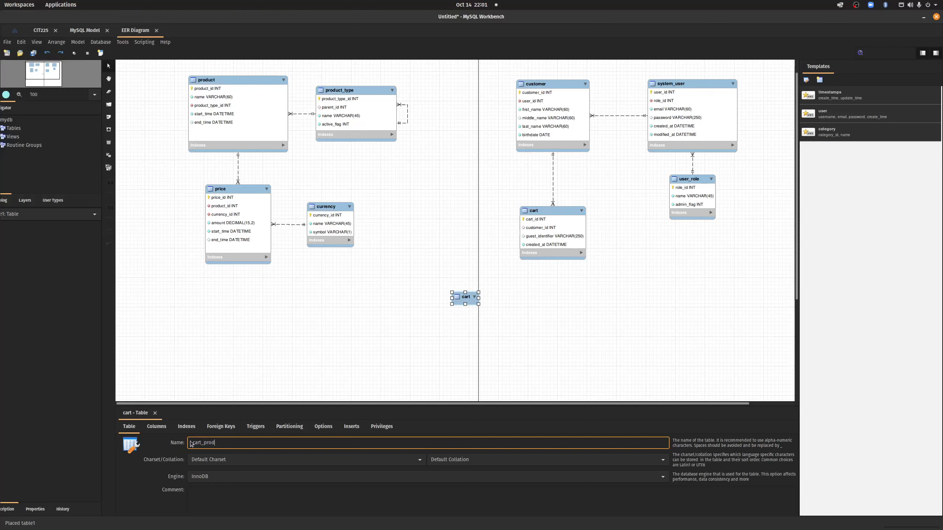
left_click(157, 428)
left_click_drag(351, 406, 352, 319)
left_click_drag(473, 300, 454, 240)
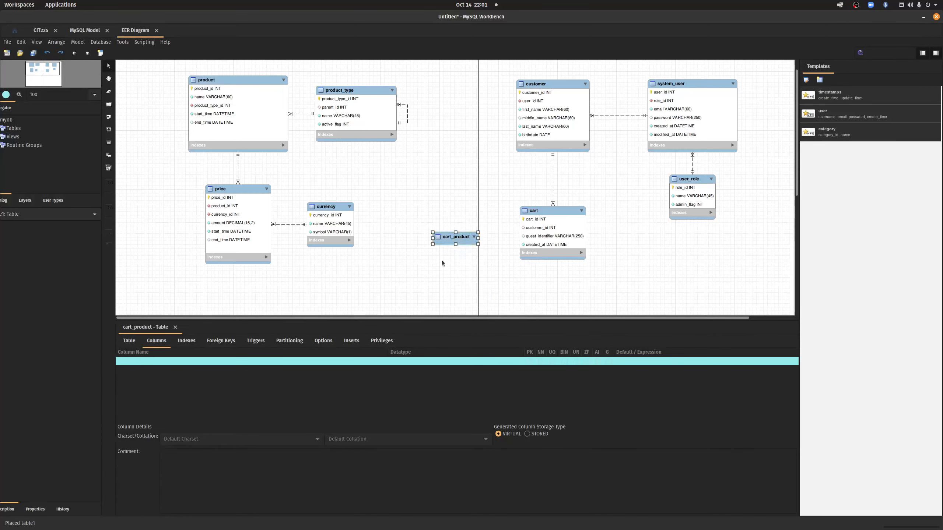
Step: Add a cart_product_id INT column to cart_product as a not-null, auto-incrementing primary key
double_click(133, 361)
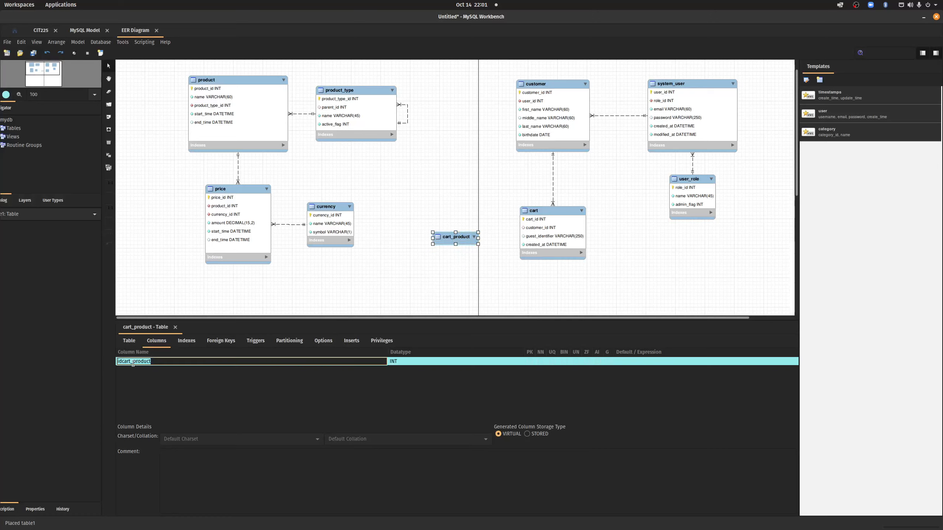
type("product_")
key("BackSpace")
key("BackSpace")
key("BackSpace")
key("BackSpace")
key("BackSpace")
key("BackSpace")
key("BackSpace")
type("cart_product_id")
key("Return")
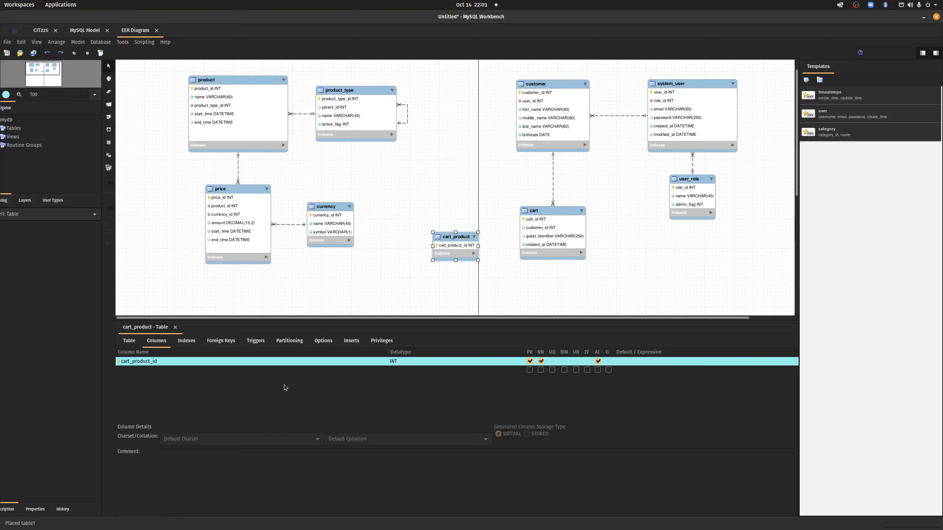
Step: Add a not-null product_id column with datatype INT to the cart_product table
double_click(140, 369)
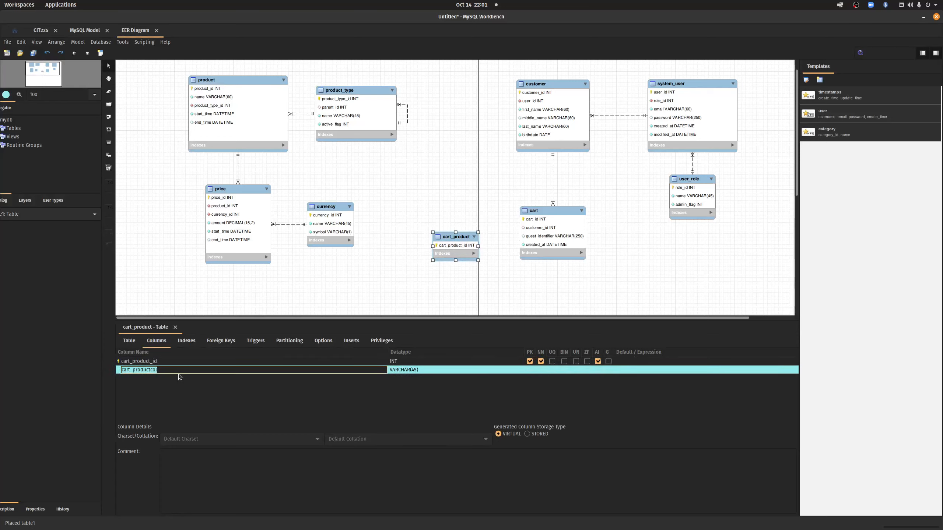
type("p")
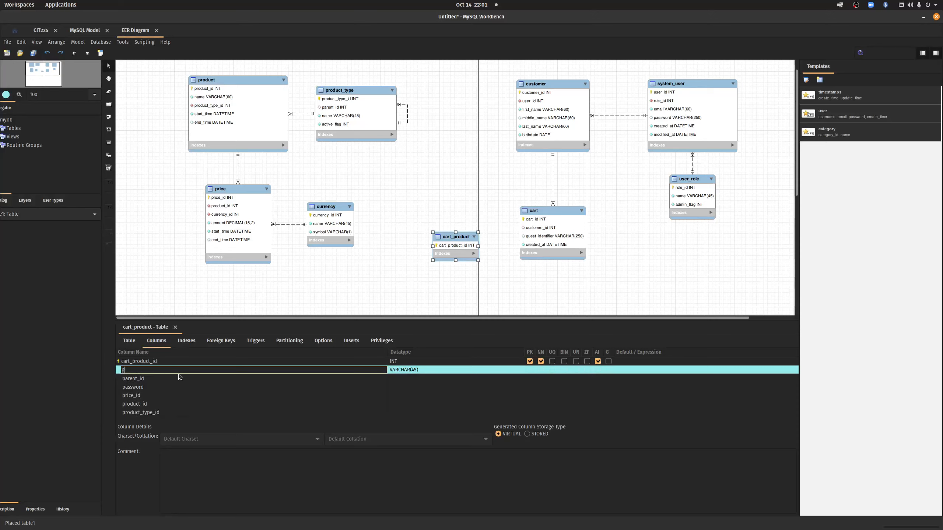
type("roduct_id")
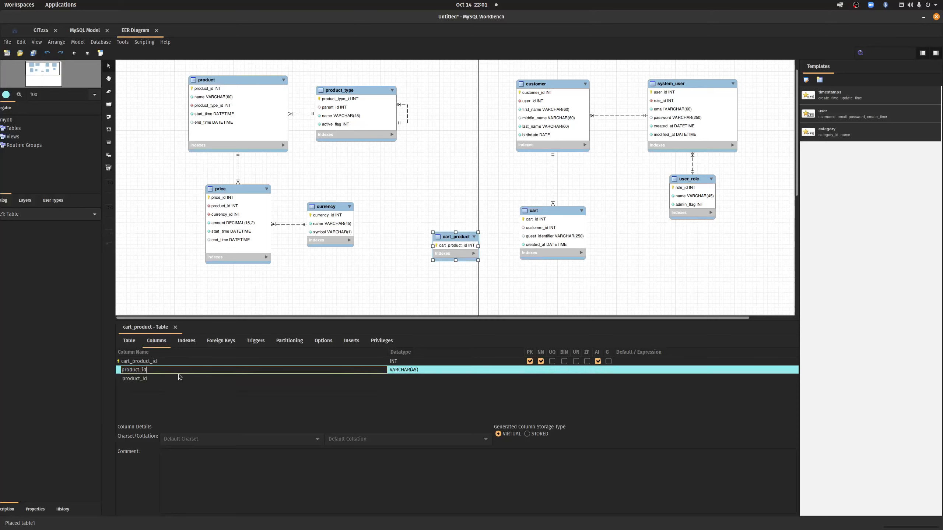
left_click(401, 369)
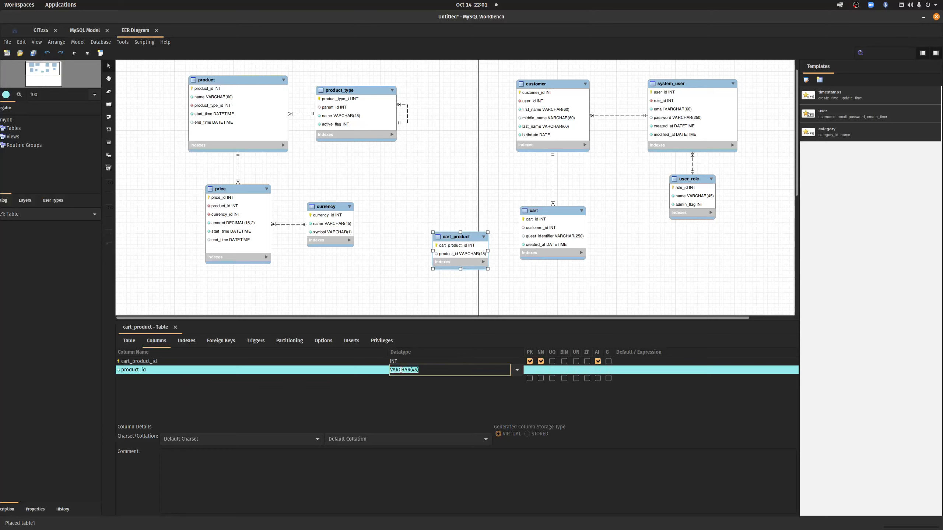
type("INT")
left_click(381, 399)
left_click(540, 370)
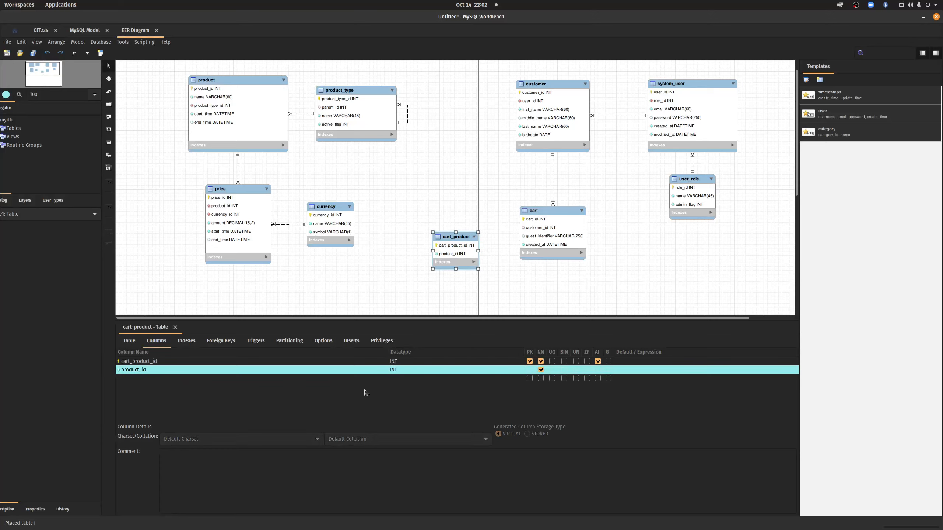
Step: Add a not-null quantity column with datatype INT and default value 1 to cart_product
double_click(130, 377)
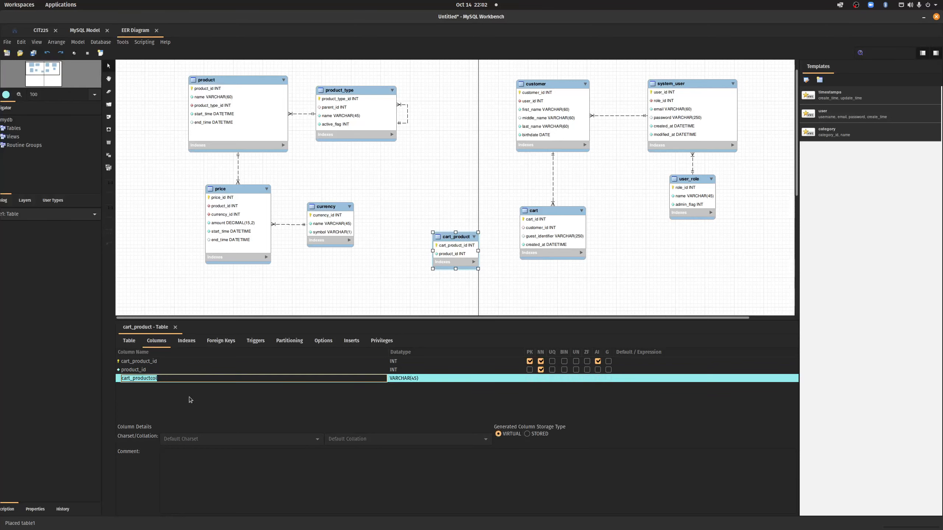
type("quantity")
key("Return")
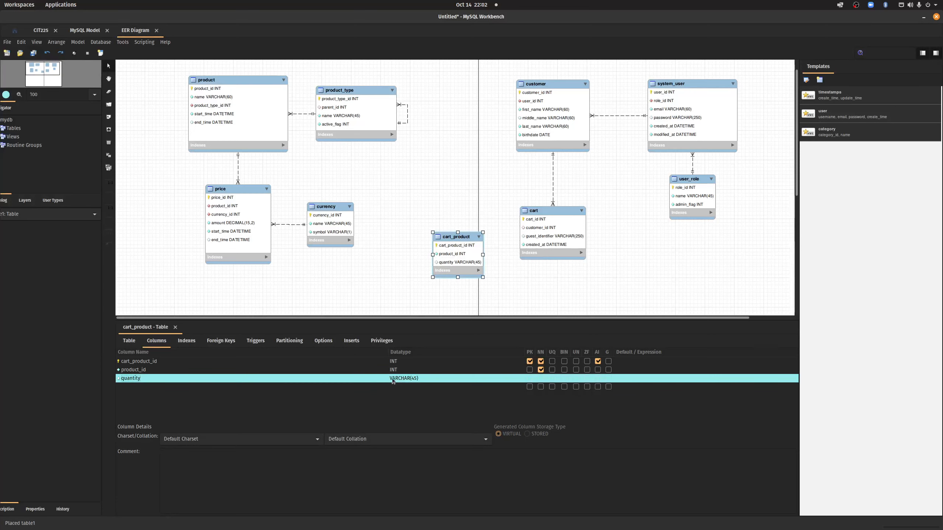
left_click(412, 378)
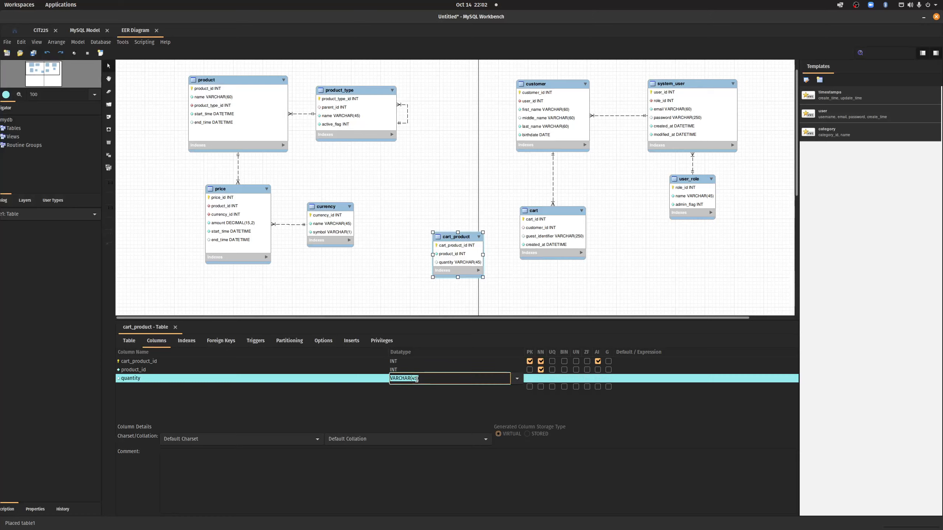
type("INT")
key("Return")
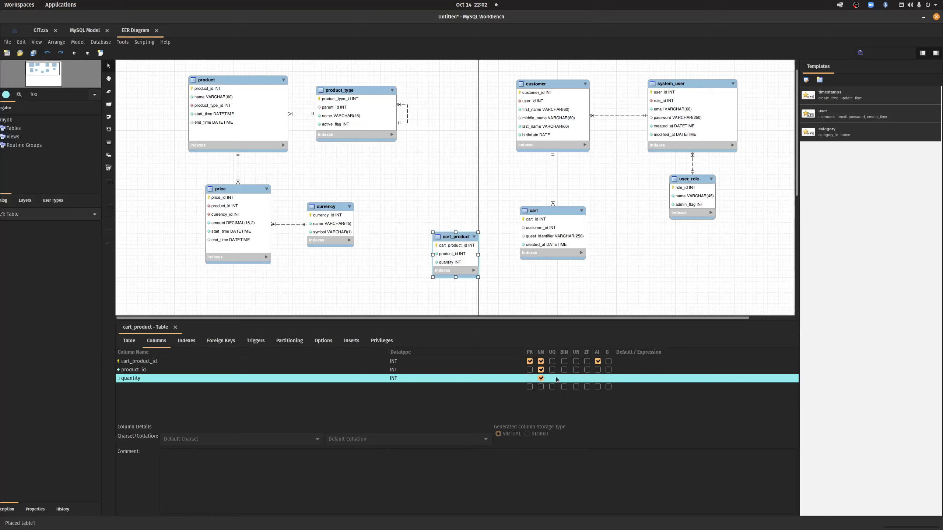
double_click(631, 378)
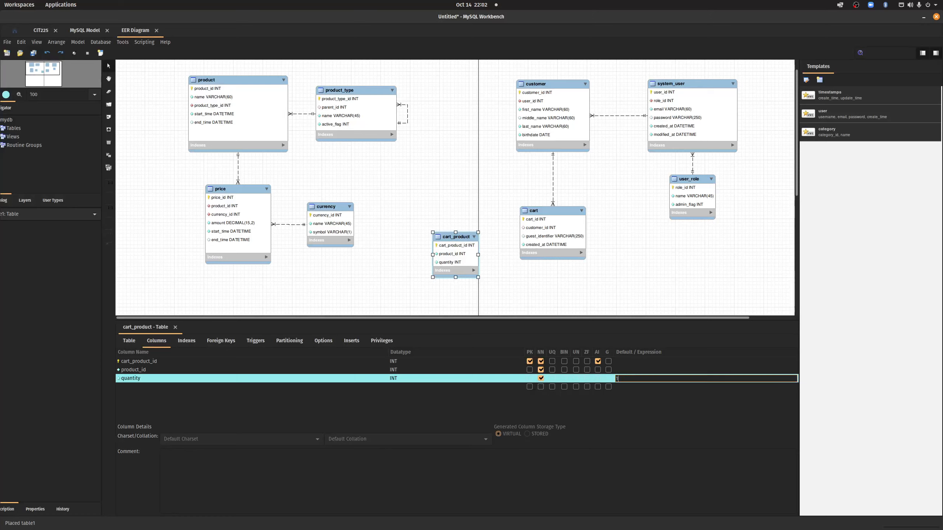
type("1")
key("Return")
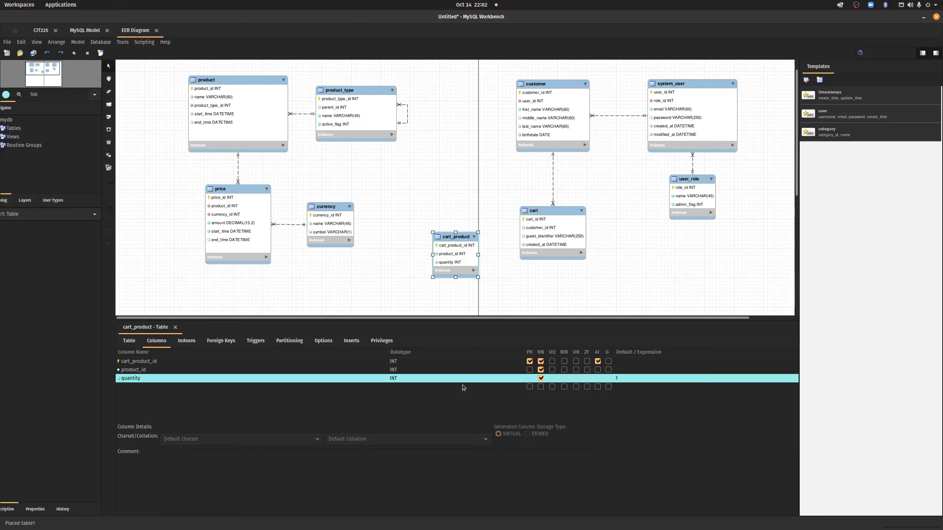
Step: Add a not-null removed_flag column with datatype INT and default value 0 to cart_product
left_click(136, 388)
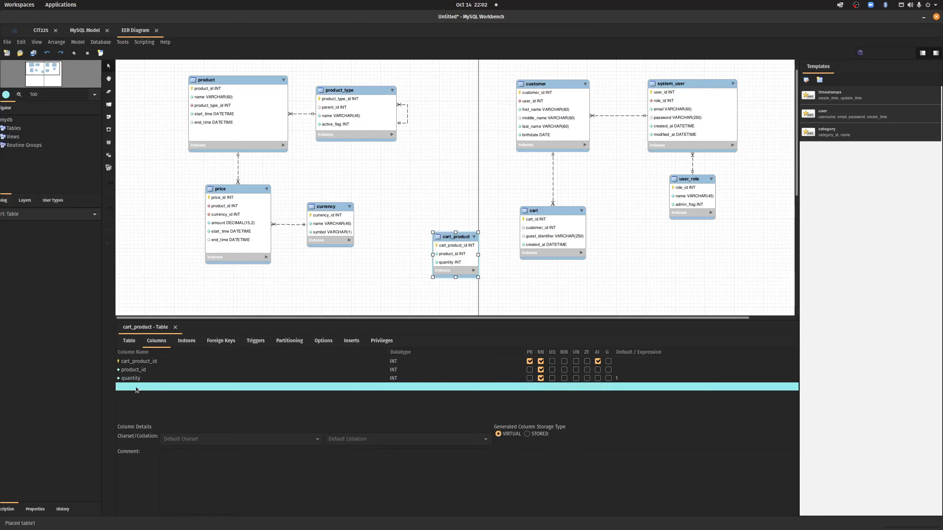
left_click(135, 387)
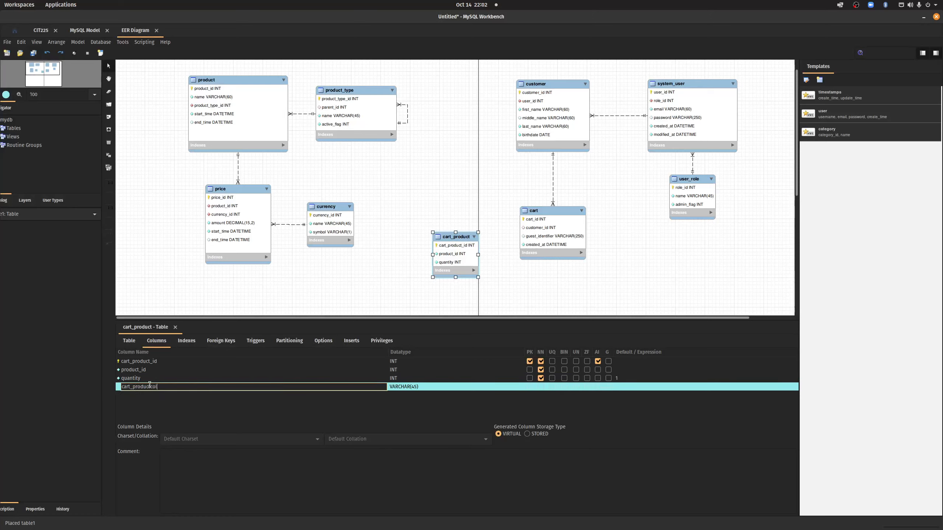
double_click(149, 386)
key("BackSpace")
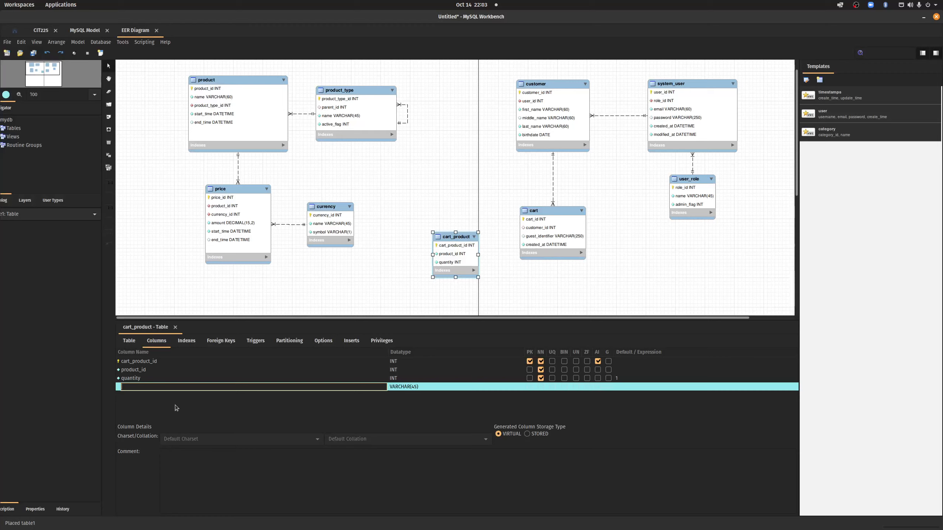
type("removed_flag")
key("Return")
left_click(412, 384)
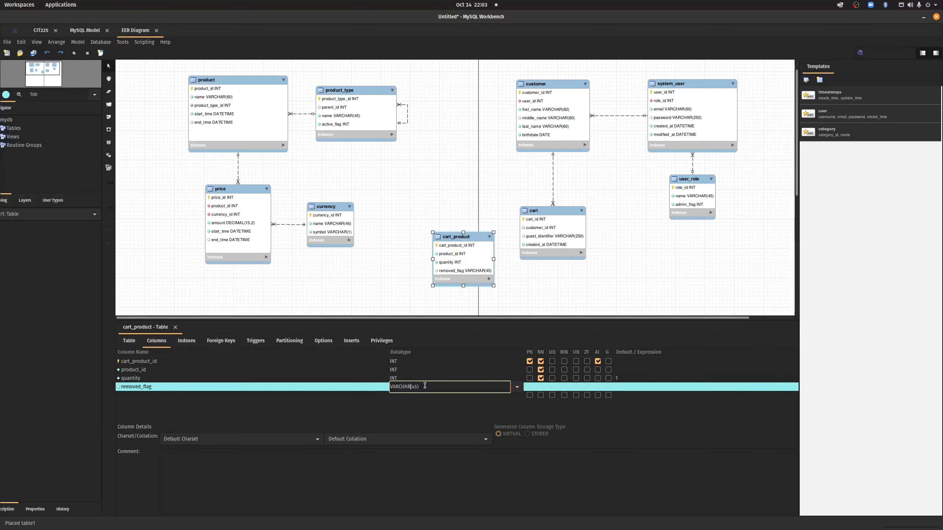
type("INT")
left_click(540, 387)
left_click(629, 387)
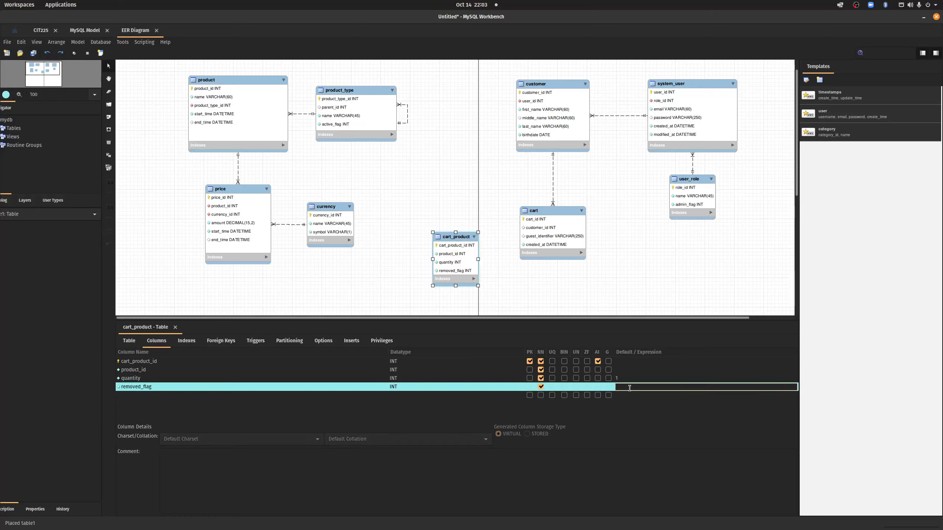
type("0")
key("Return")
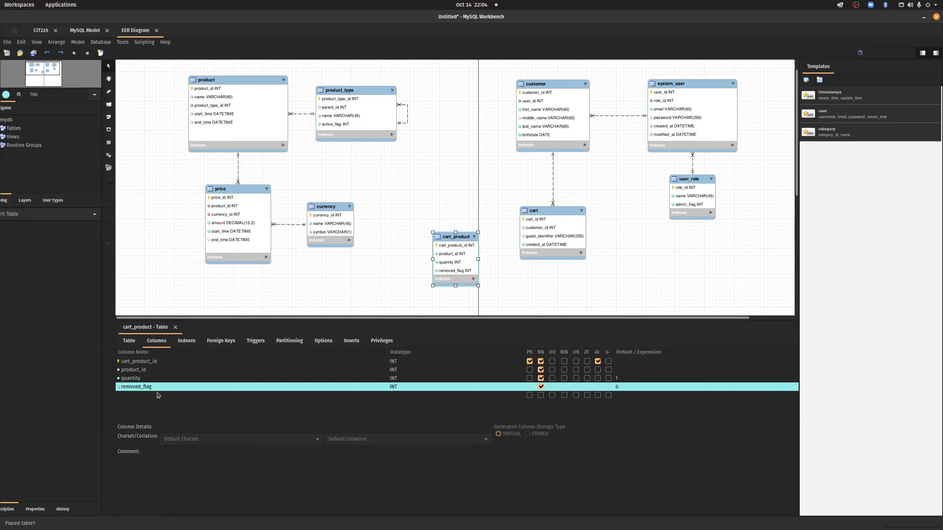
Step: Add a removed_at column with datatype DATETIME to the cart_product table
left_click(134, 395)
type("re")
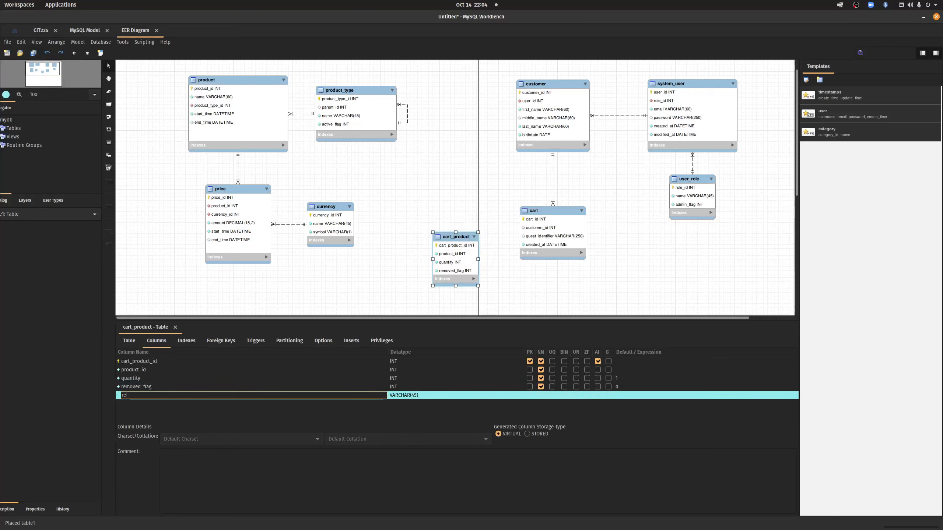
type("moved_at")
key("Return")
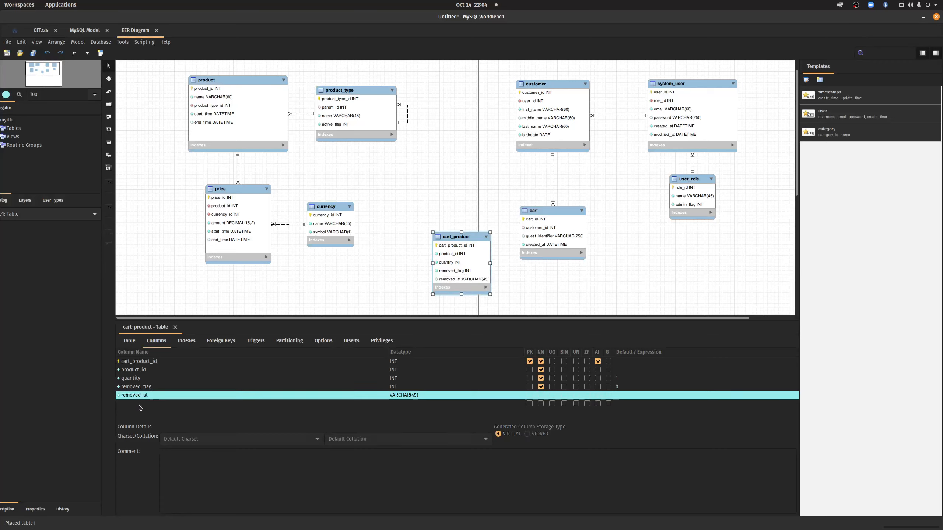
left_click(416, 395)
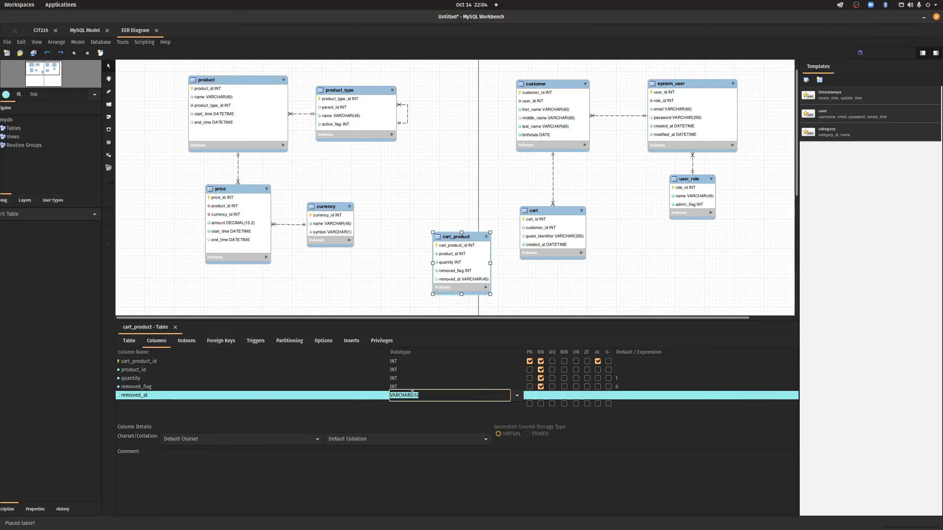
left_click_drag(416, 395, 384, 399)
type("INT")
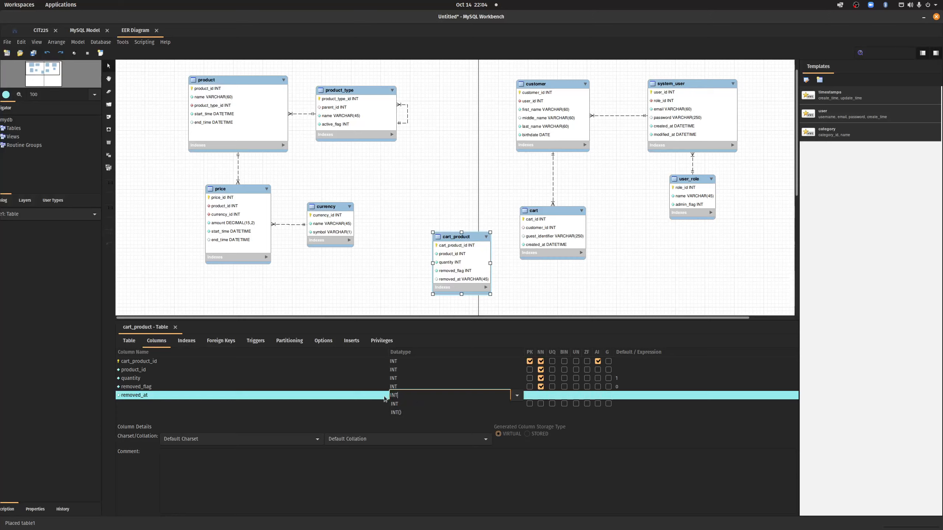
left_click(311, 409)
left_click_drag(414, 394, 386, 395)
type("DATETIME")
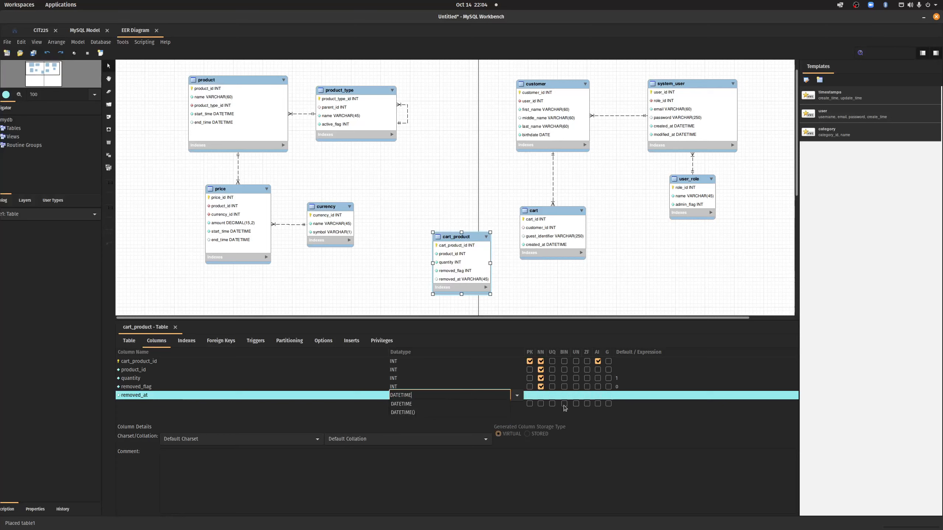
Step: Mark the removed_at column as not null and set its default to CURRENT_TIMESTAMP
left_click(541, 395)
left_click(635, 396)
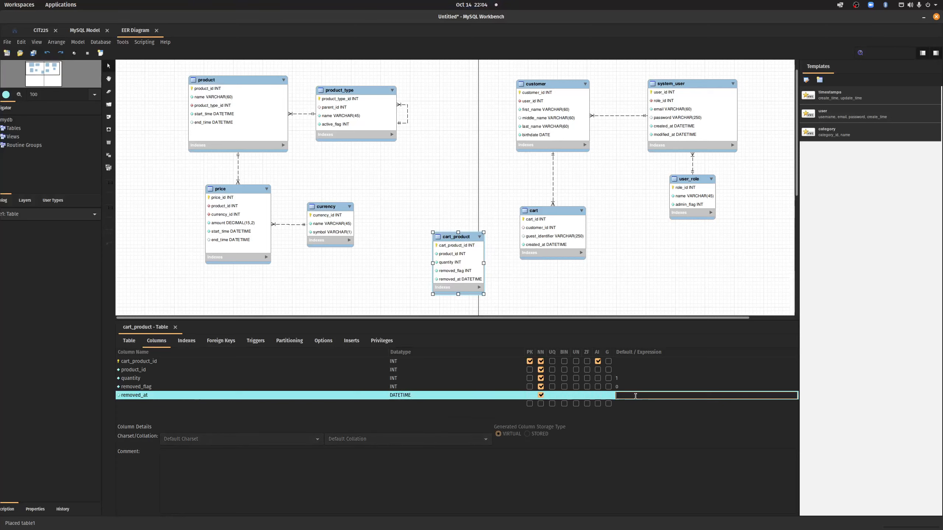
type("CURRENT_TIMESTAMP")
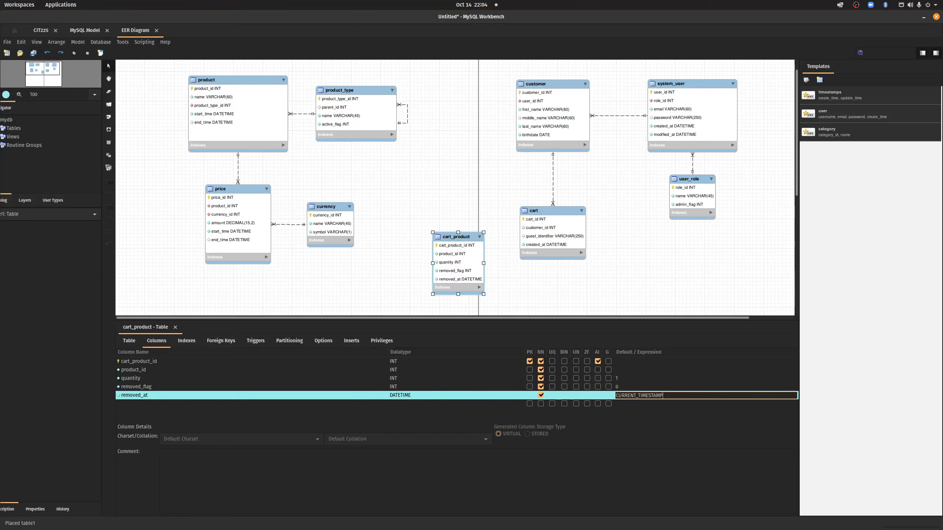
key("Return")
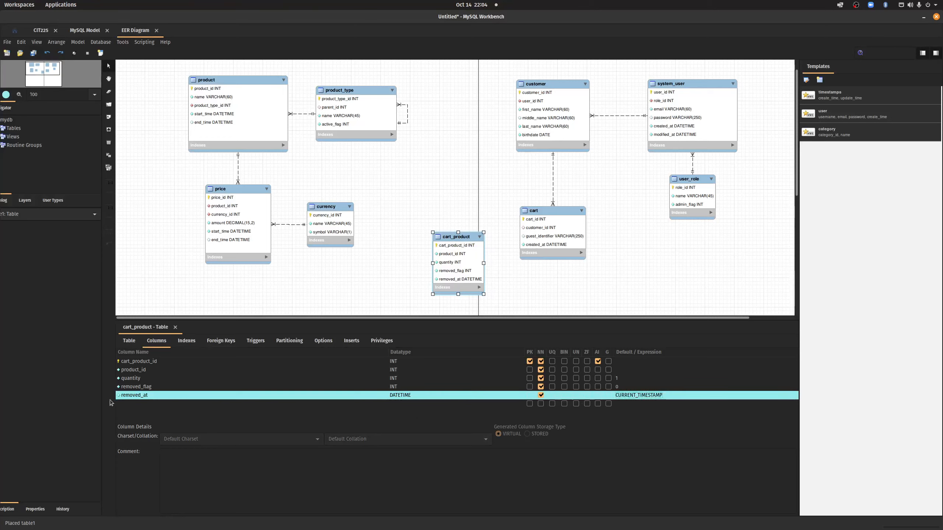
Step: Add an added_at column with datatype DATETIME to the cart_product table
double_click(134, 404)
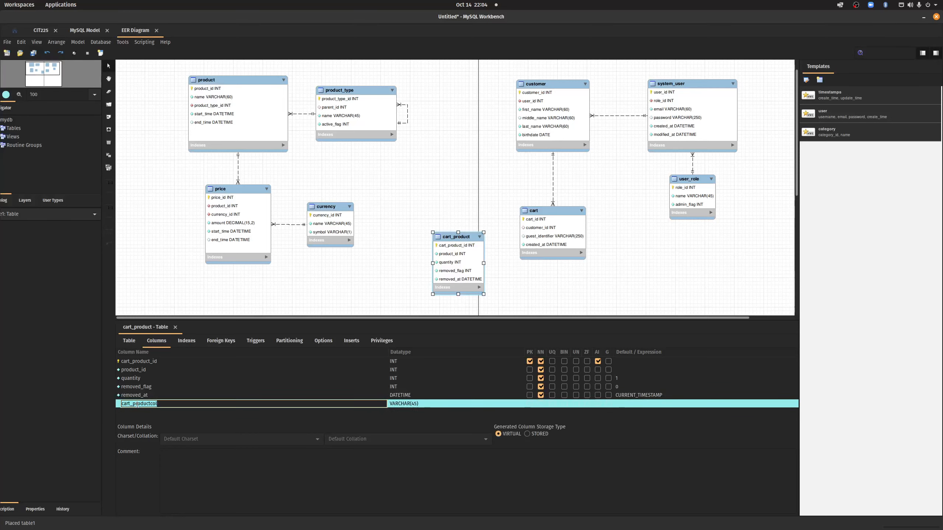
type("add")
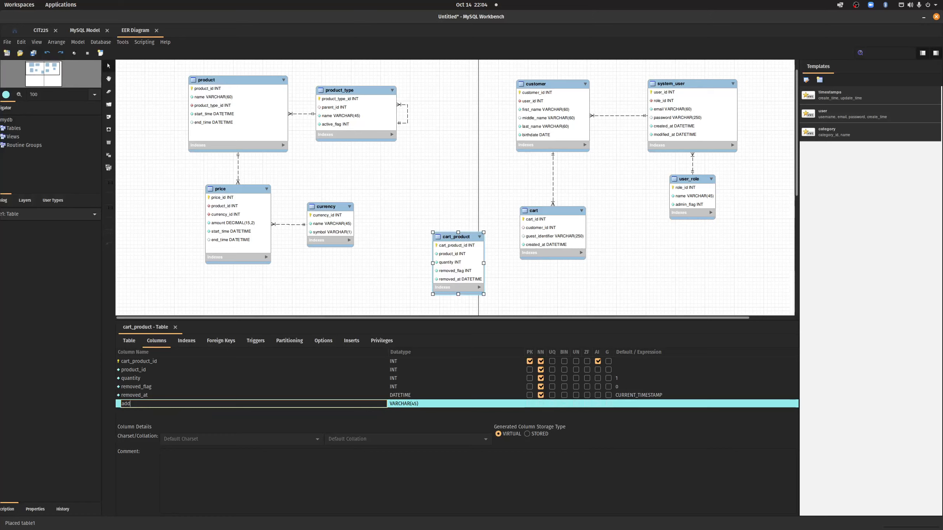
type("ed_at")
key("Return")
left_click(403, 404)
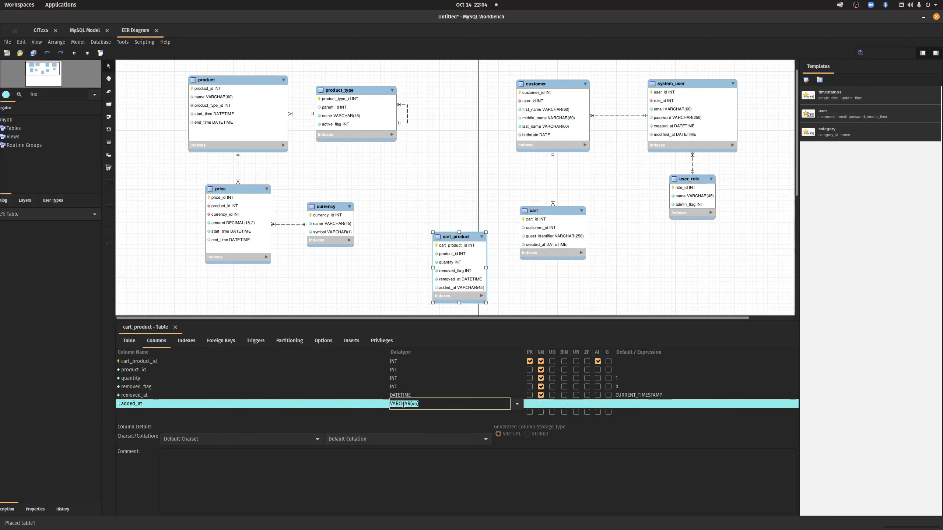
type("DATE")
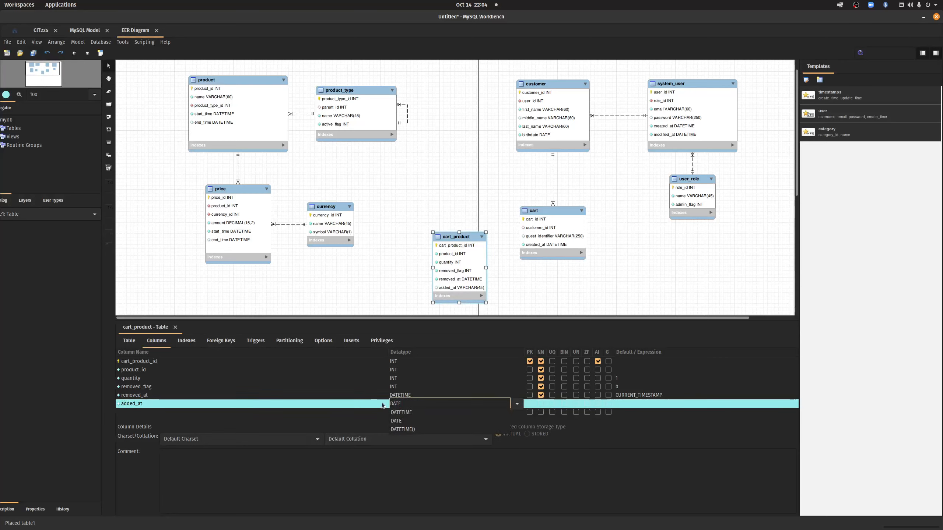
type("TIME")
key("Return")
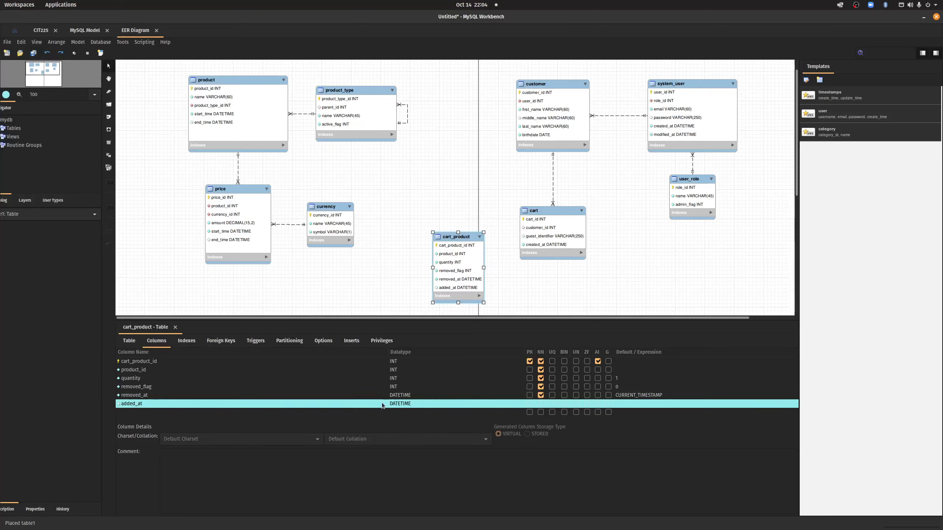
Step: Move the added_at column directly below quantity and keep the last column named removed_at
left_click_drag(144, 407, 146, 388)
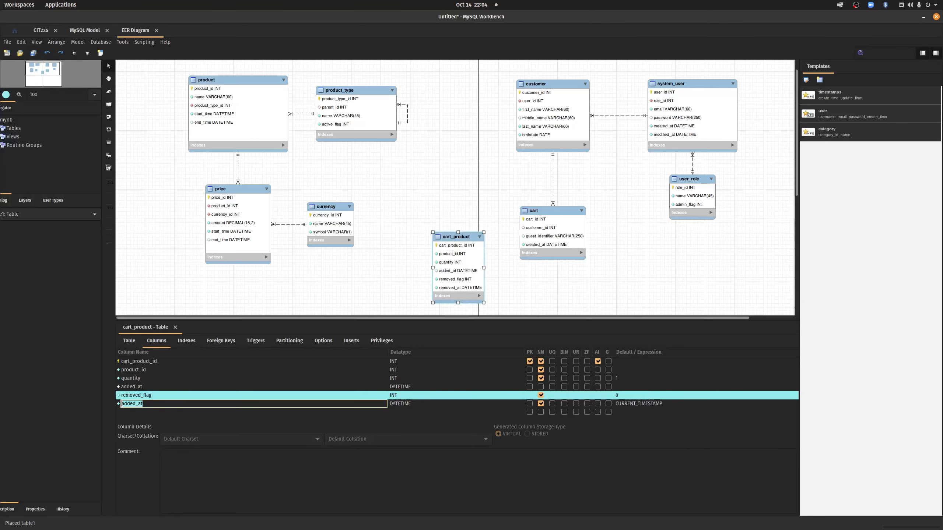
type("removed_at")
key("Return")
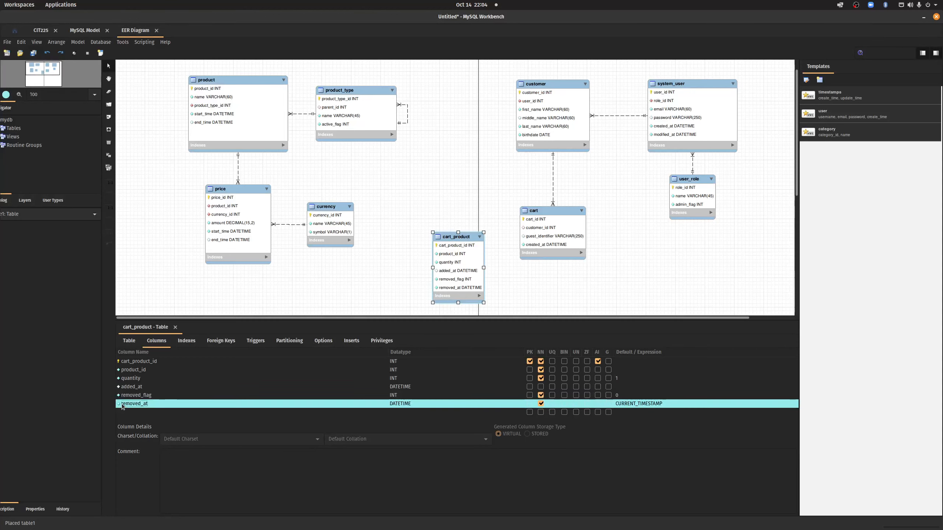
Step: Add a not-null purchased_flag column with datatype INT and default value 0 to cart_product
left_click(168, 413)
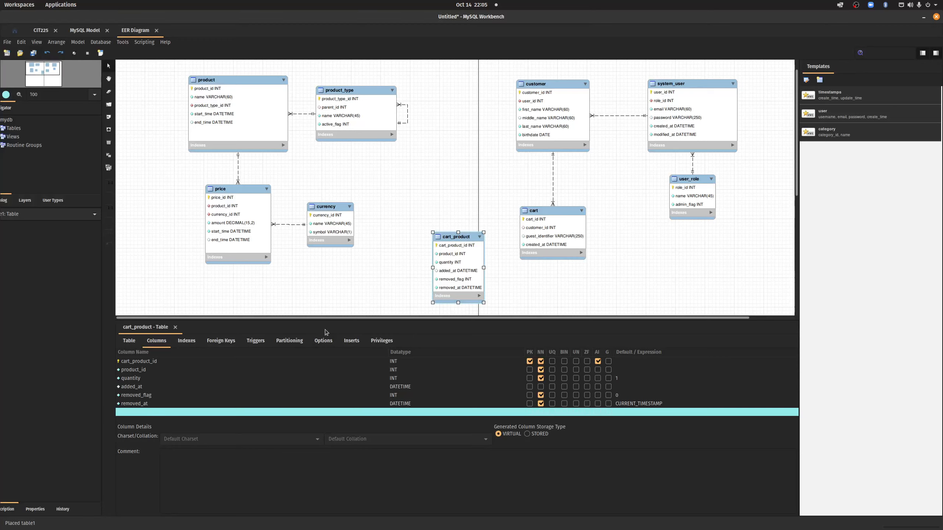
left_click_drag(338, 318, 344, 290)
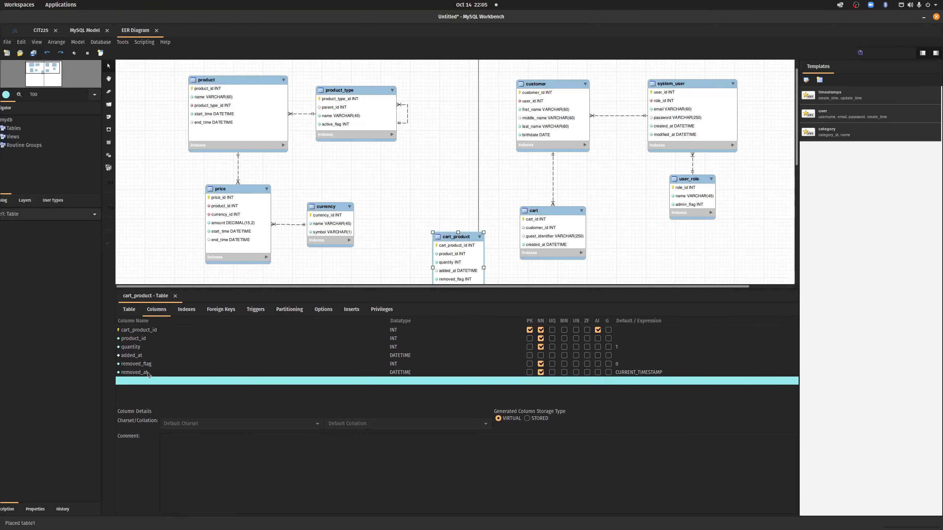
left_click(120, 381)
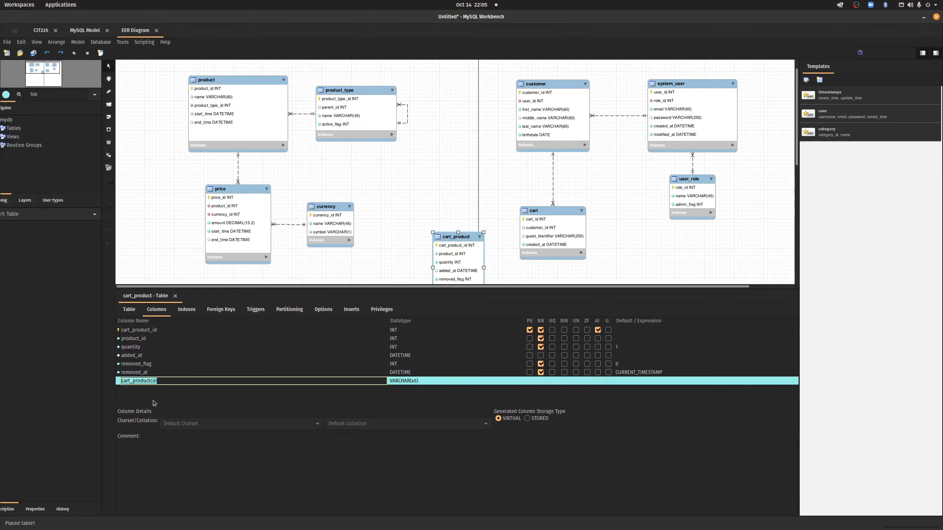
type("purchased_flag")
left_click(423, 384)
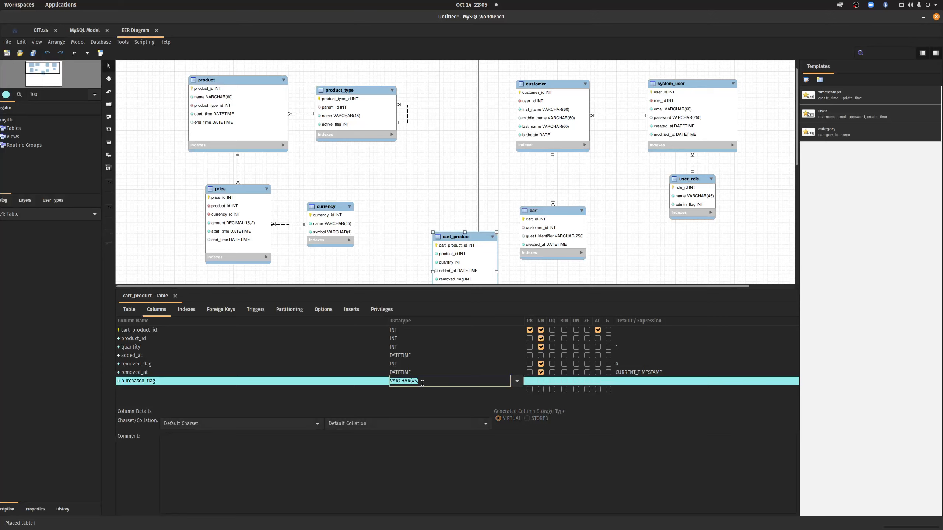
type("INT")
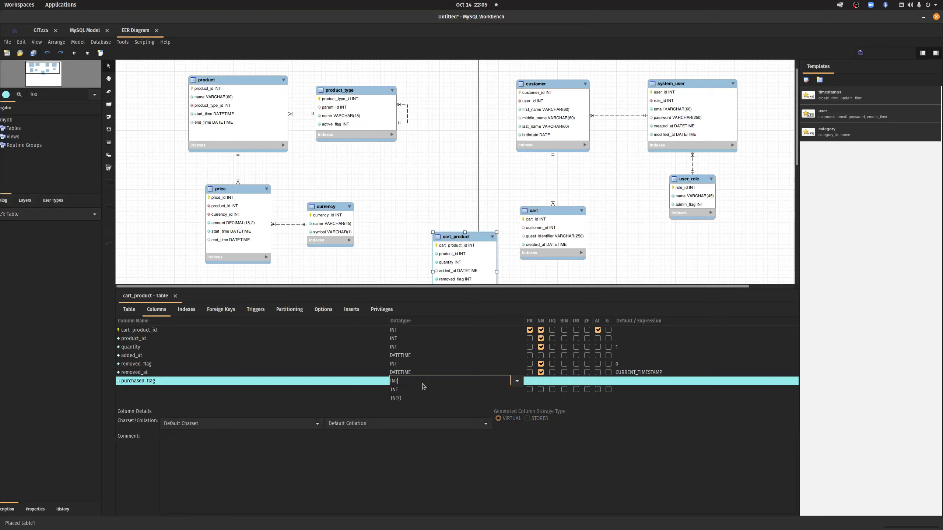
left_click(531, 399)
key("Return")
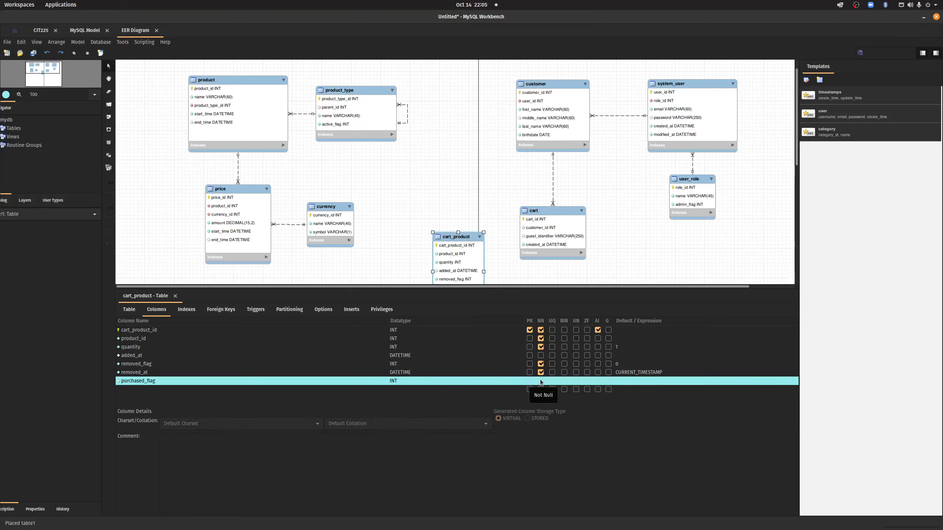
left_click(627, 381)
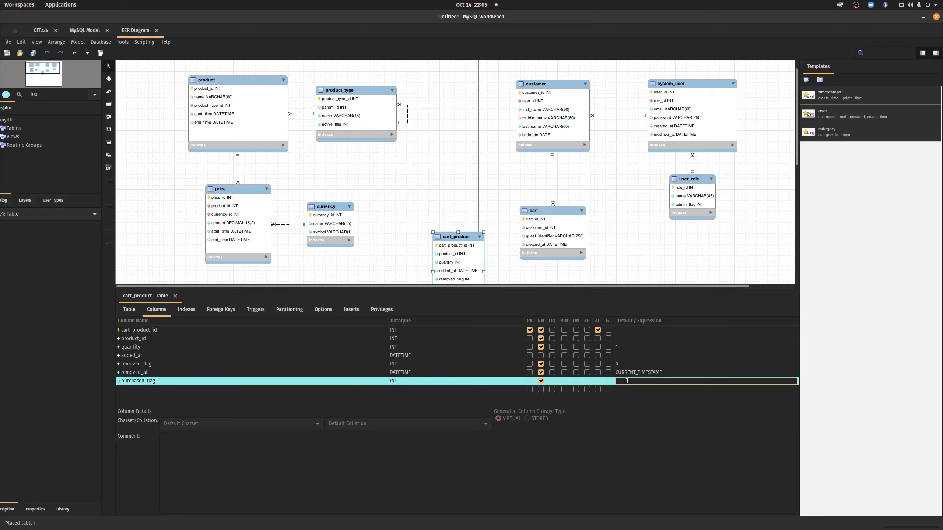
type("0")
key("Return")
Step: Add a purchased_at column with datatype DATETIME to the cart_product table
left_click(150, 388)
left_click(150, 387)
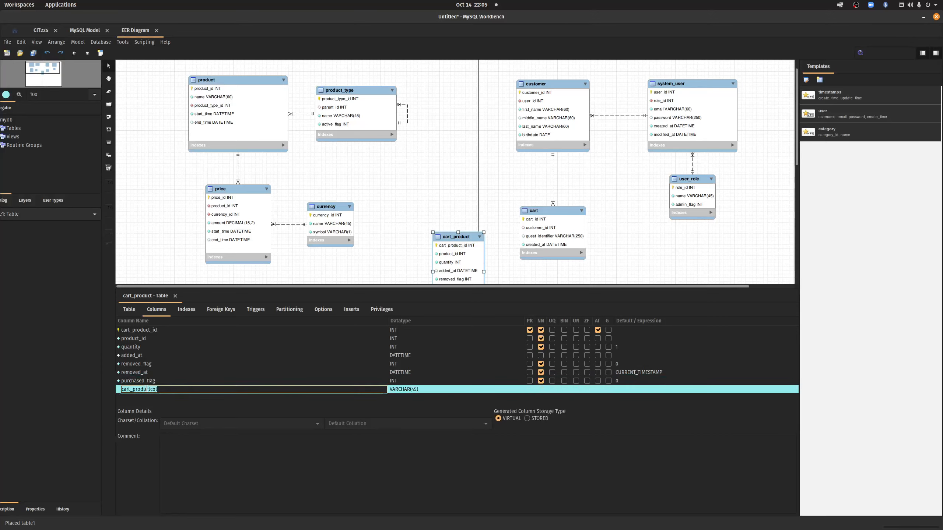
key("BackSpace")
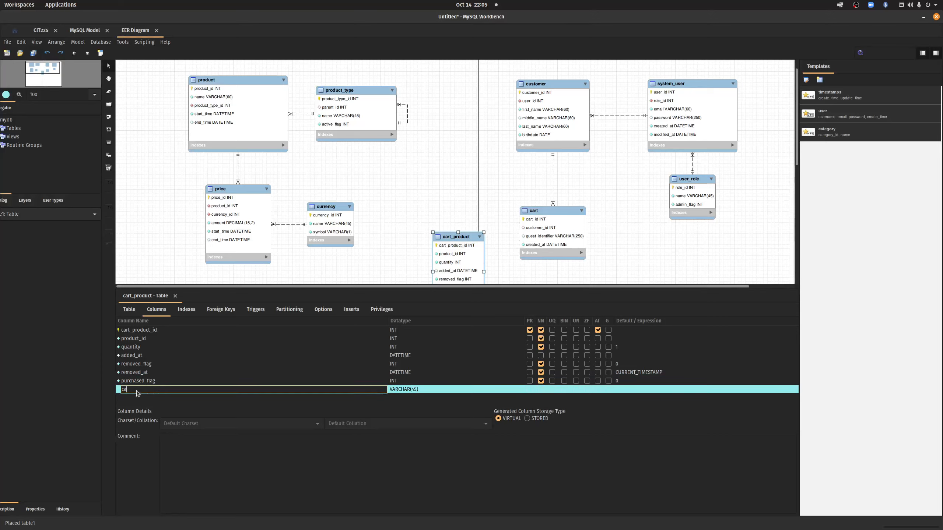
type("purchased_at")
key("Return")
left_click(427, 390)
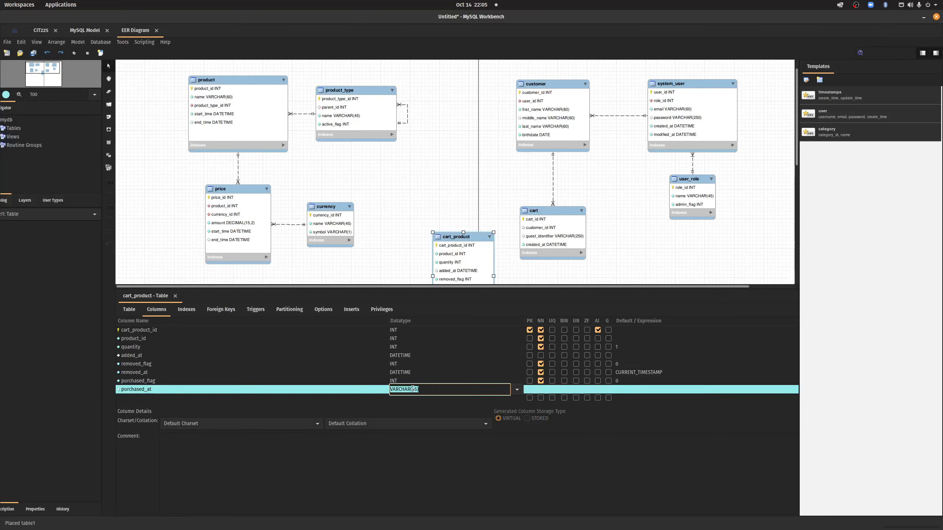
key("ctrl+a")
type("DATETIME")
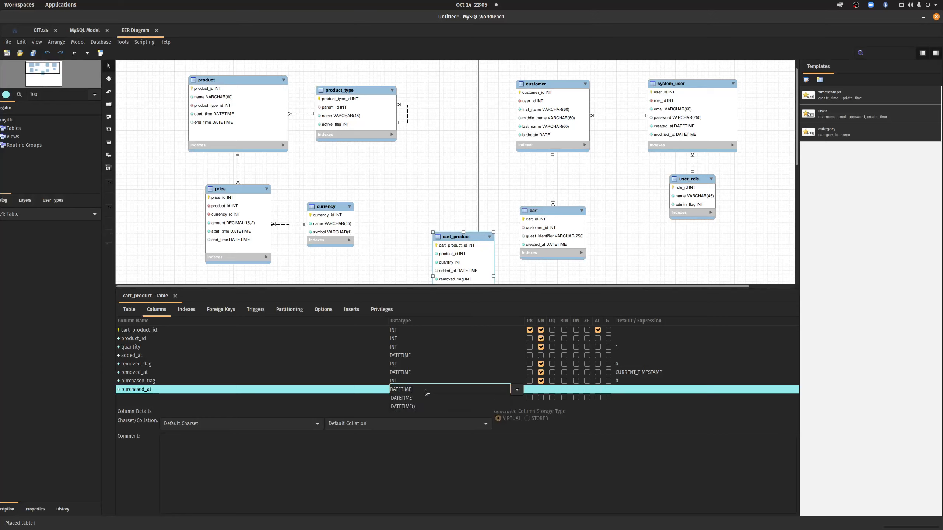
key("Return")
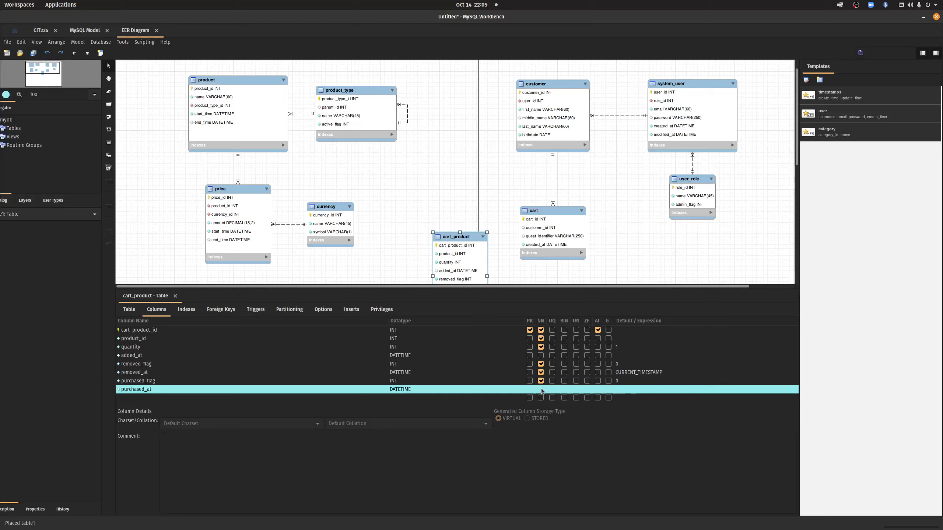
Step: Allow null values in the removed_at column and make the added_at column not null
left_click(541, 372)
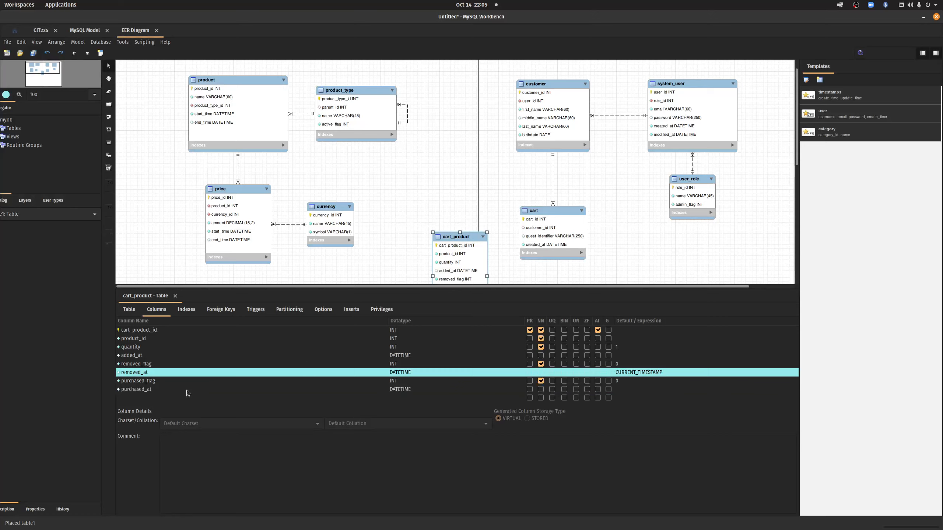
left_click(541, 355)
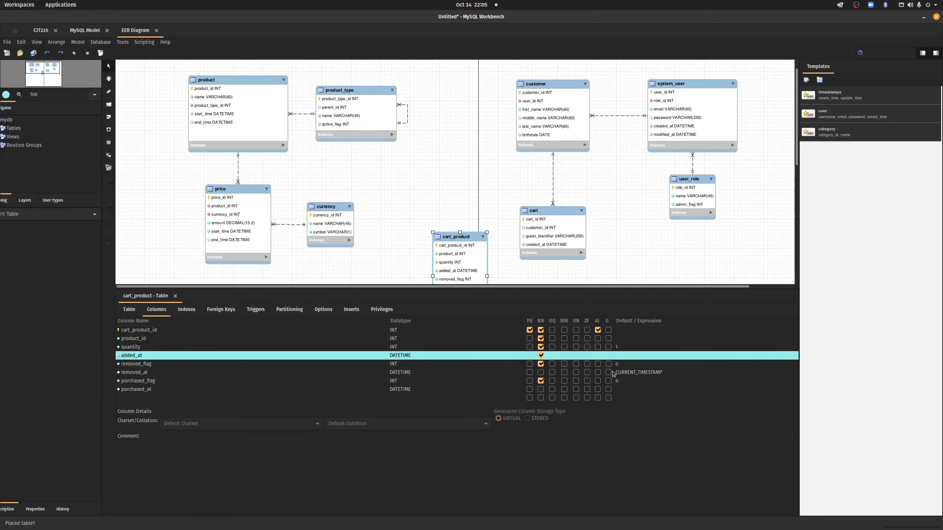
Step: Clear the CURRENT_TIMESTAMP default from the removed_at column of cart_product
double_click(646, 373)
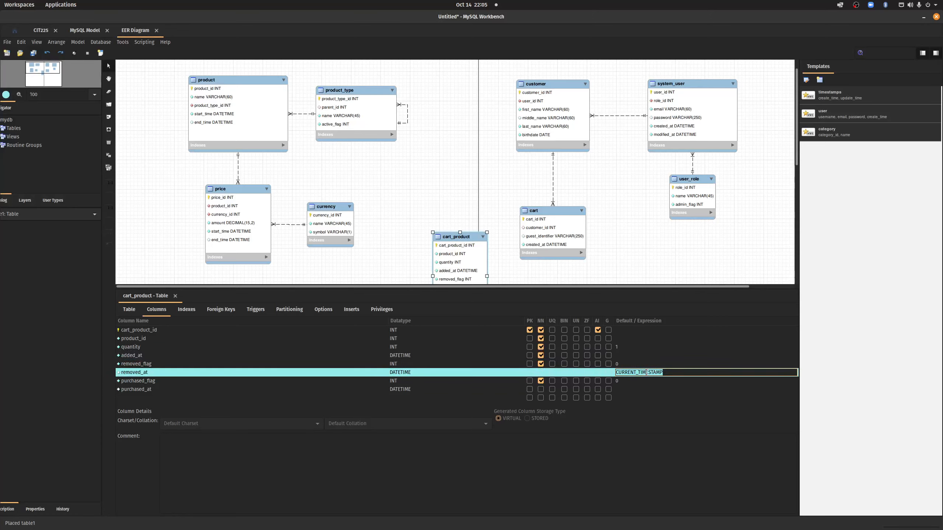
key("ctrl+x")
left_click(646, 373)
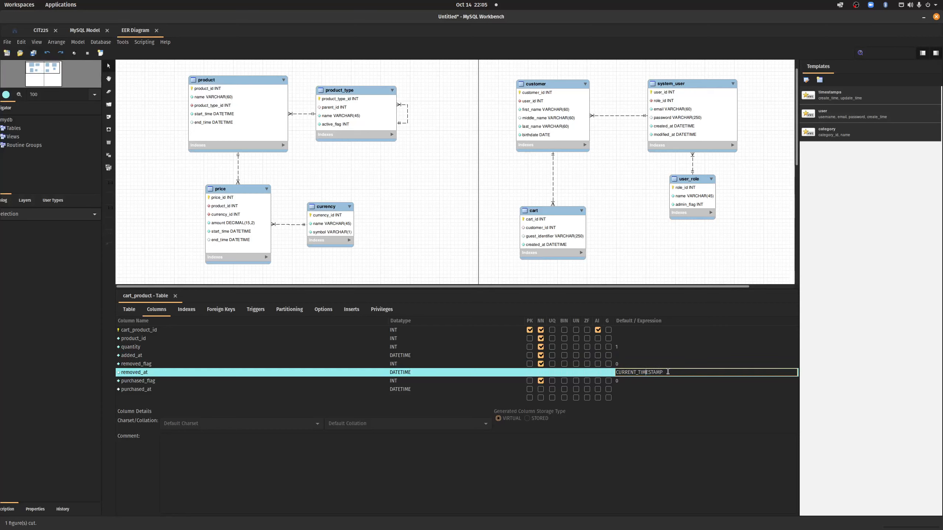
left_click_drag(668, 372, 604, 371)
left_click(641, 376)
double_click(643, 374)
left_click_drag(665, 373, 614, 374)
key("BackSpace")
Step: Set the default of the added_at column to CURRENT_TIMESTAMP
left_click(636, 356)
type("CUR")
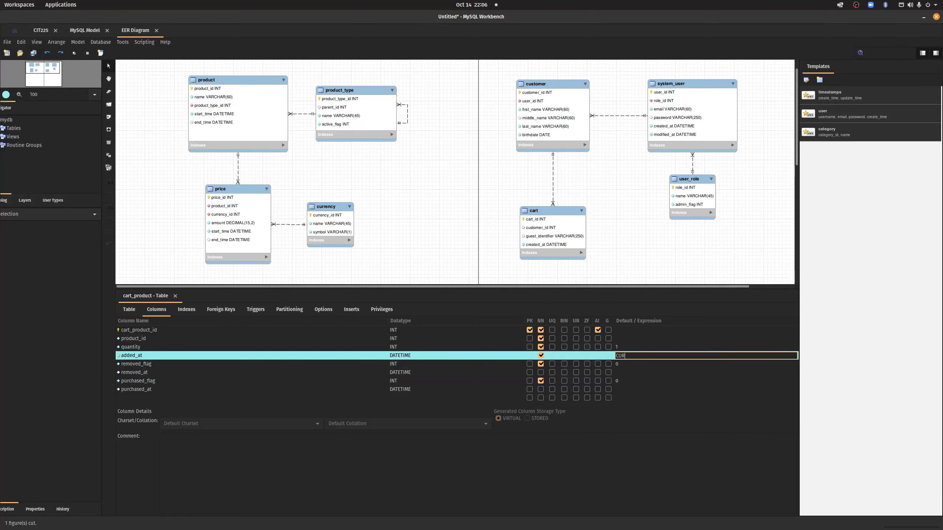
type("RENT_TIMESTAMP")
key("Return")
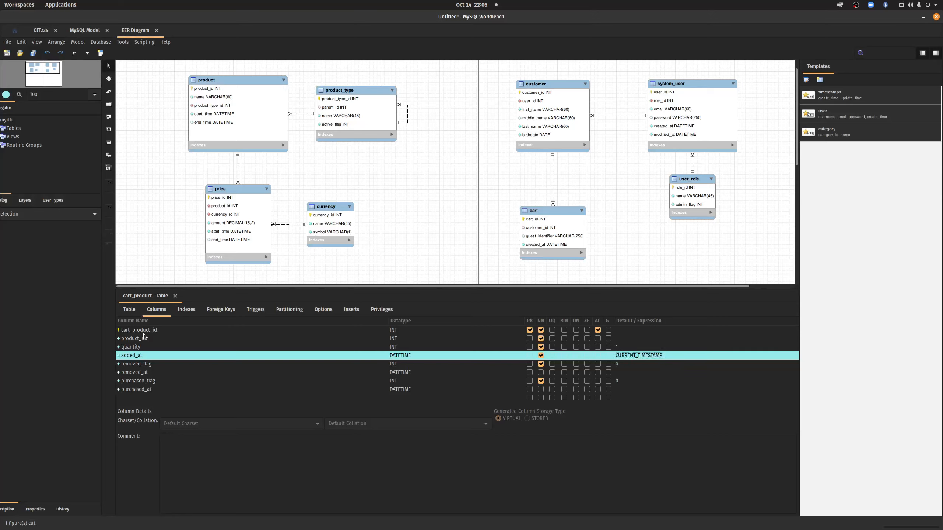
left_click(167, 373)
left_click(155, 390)
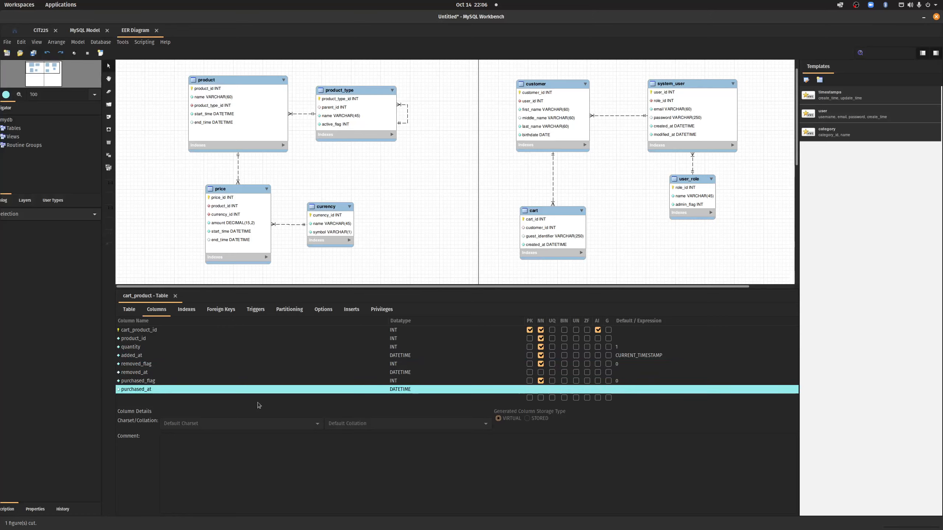
left_click(126, 399)
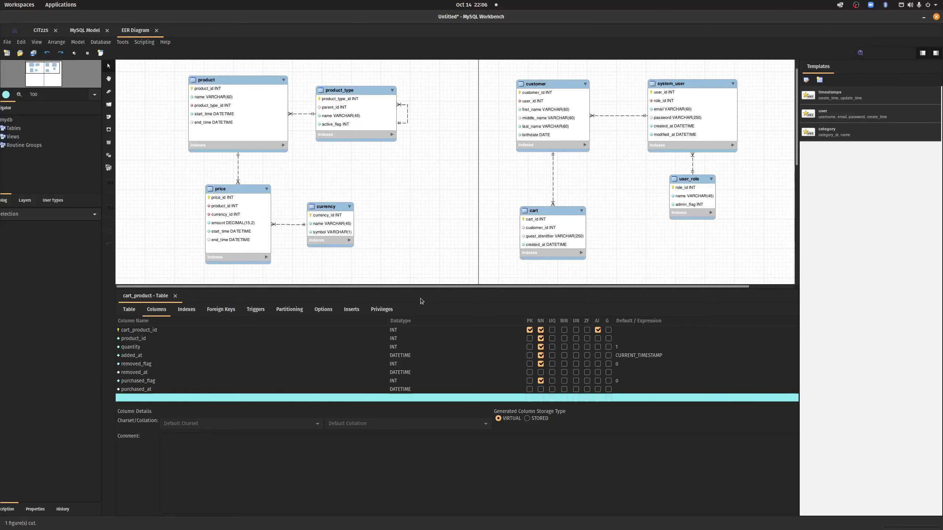
left_click_drag(431, 289, 433, 239)
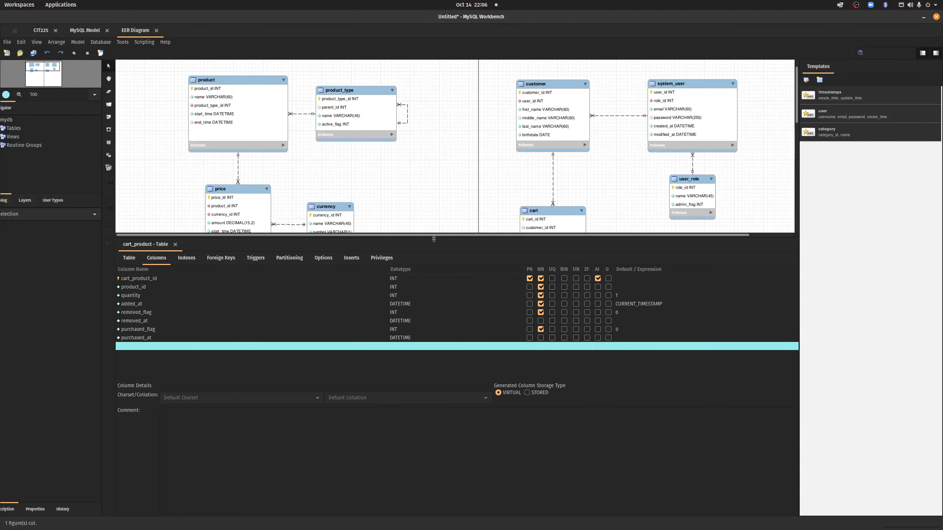
left_click_drag(437, 240, 431, 340)
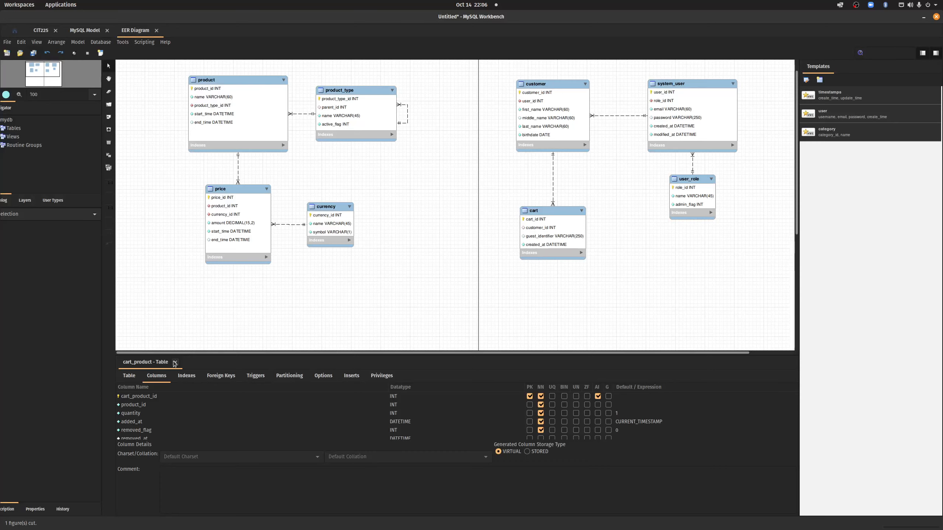
left_click_drag(380, 353, 399, 291)
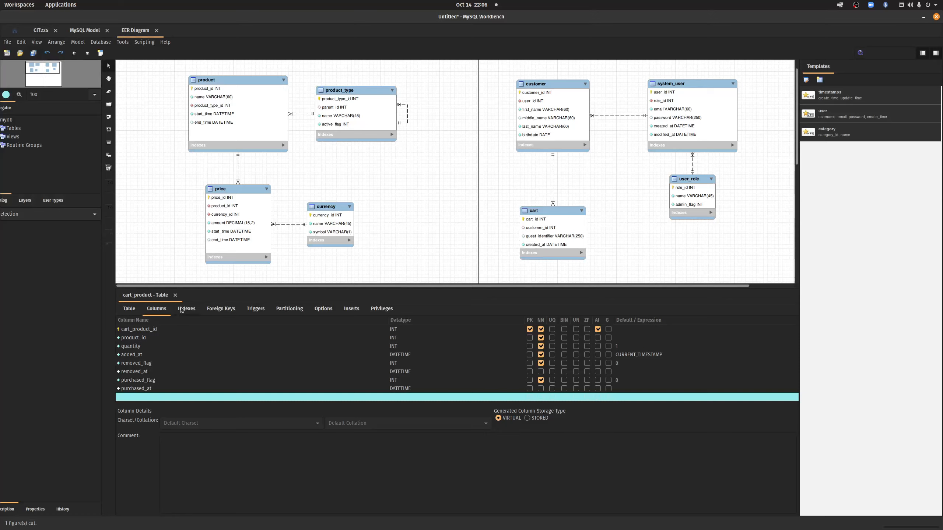
Step: Add a foreign key to the cart_product table that references the cart table
left_click(220, 309)
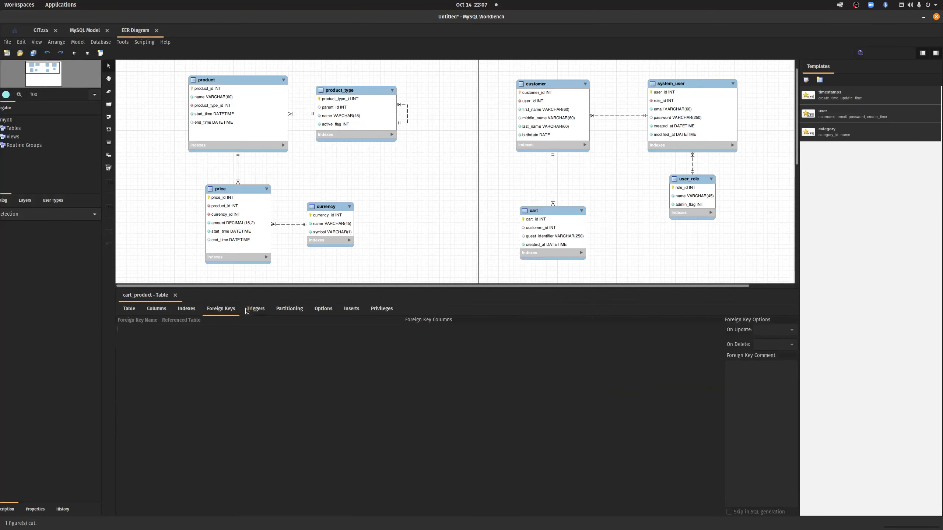
left_click(135, 332)
left_click(218, 330)
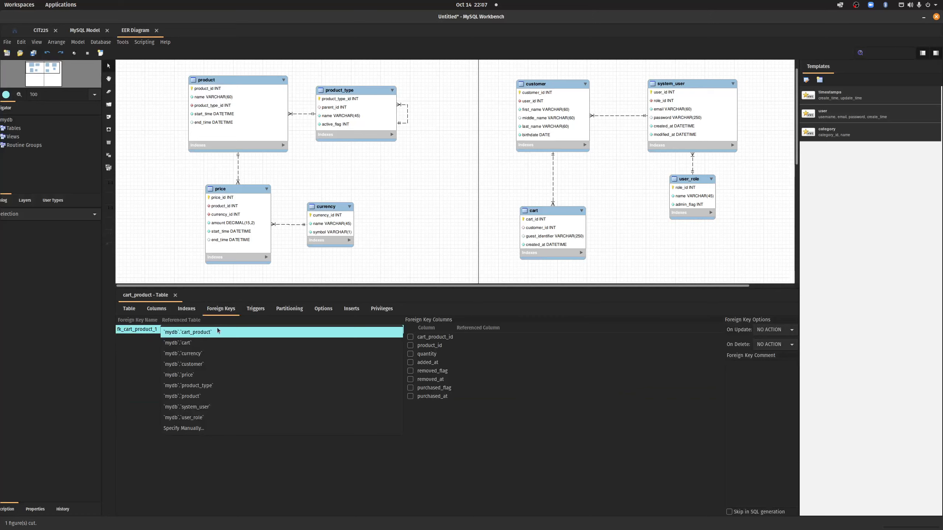
left_click(200, 364)
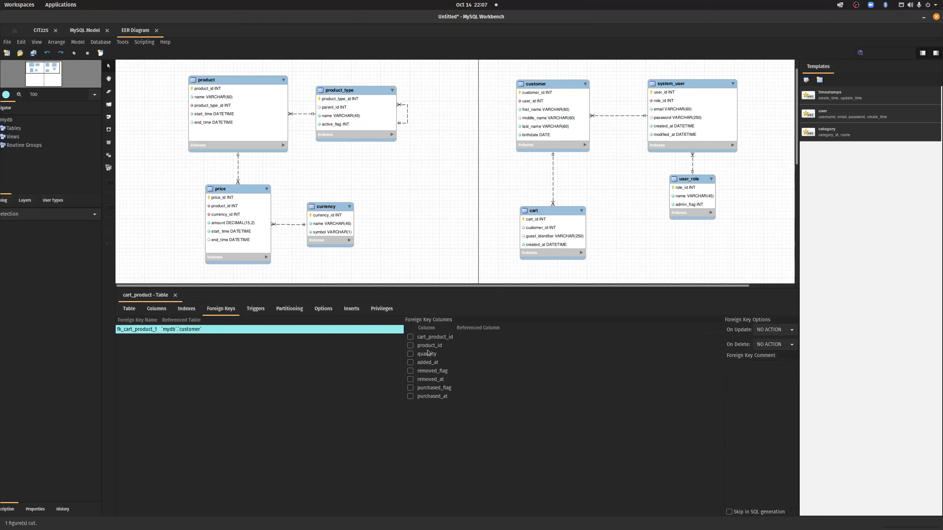
left_click(208, 331)
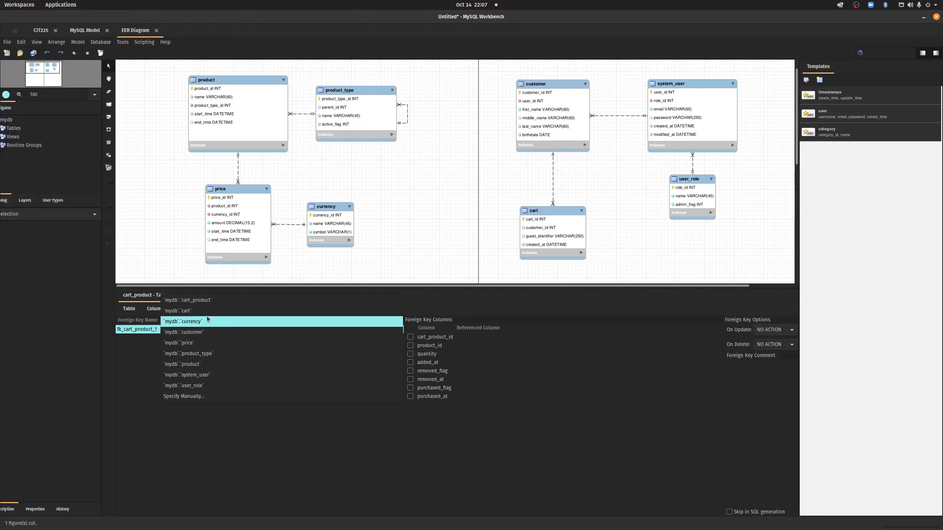
left_click(289, 319)
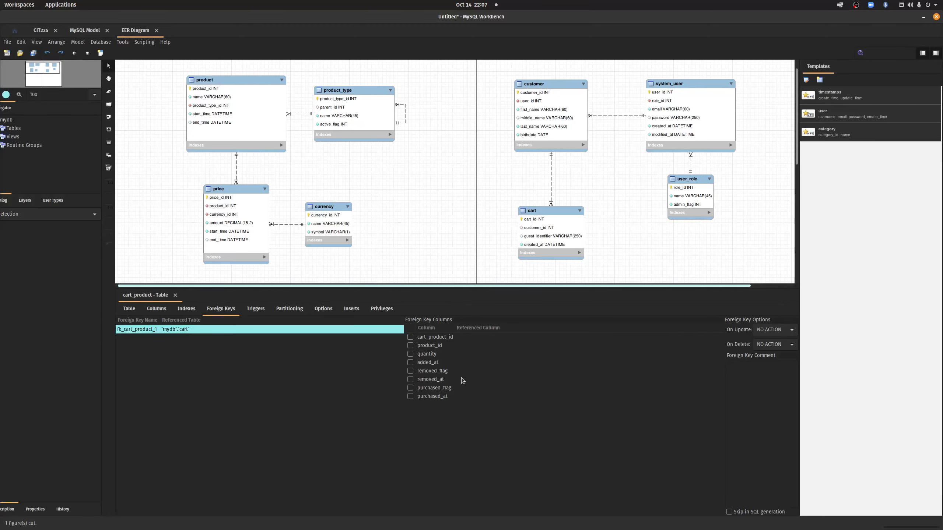
Step: Add a cart_id column at the end of the cart_product table's column list
scroll(476, 228, "down", 1)
scroll(473, 245, "down", 5)
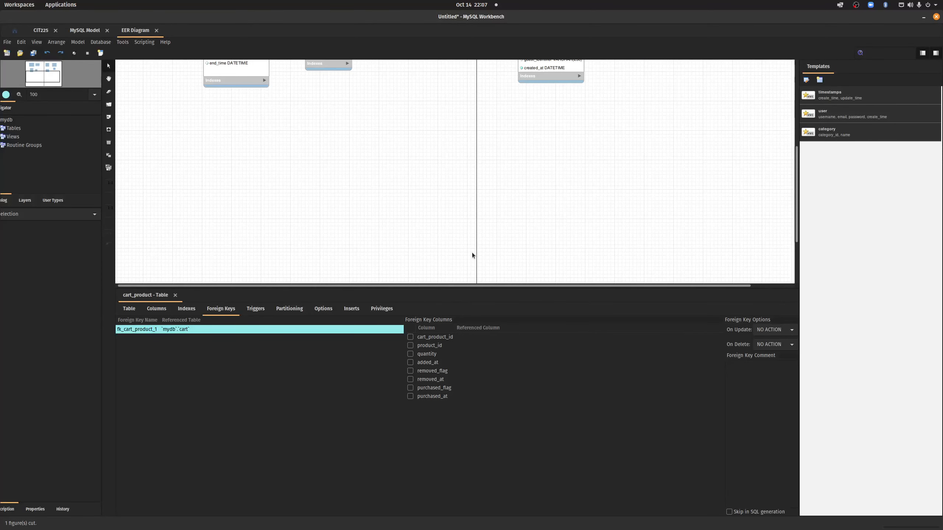
scroll(472, 253, "up", 2)
scroll(471, 256, "up", 8)
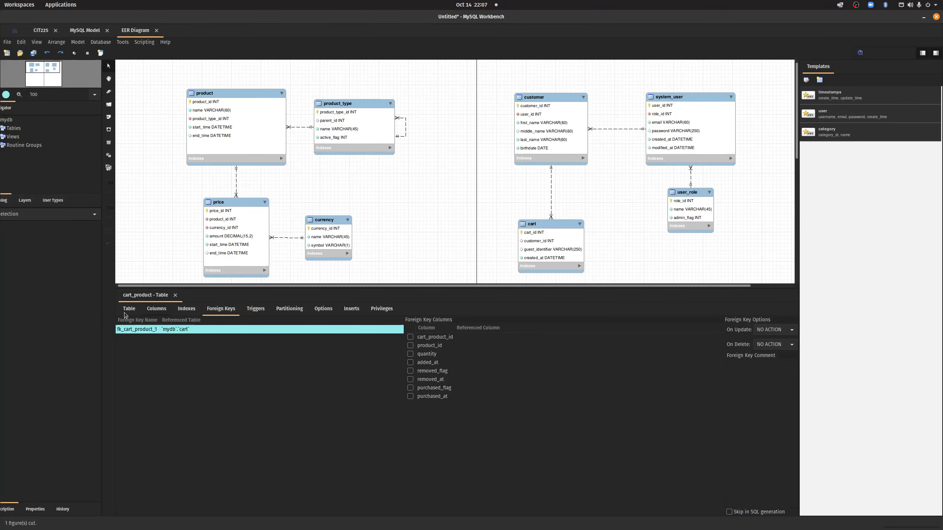
left_click(158, 310)
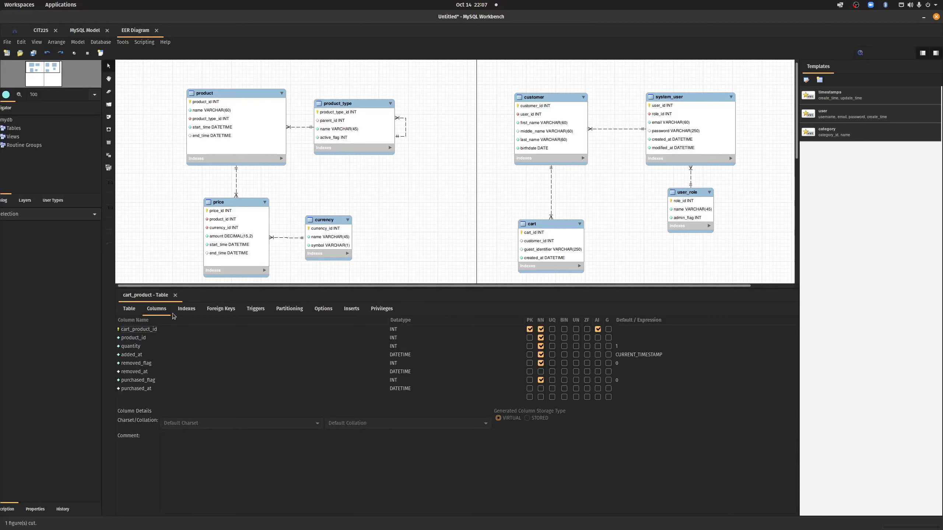
left_click(151, 338)
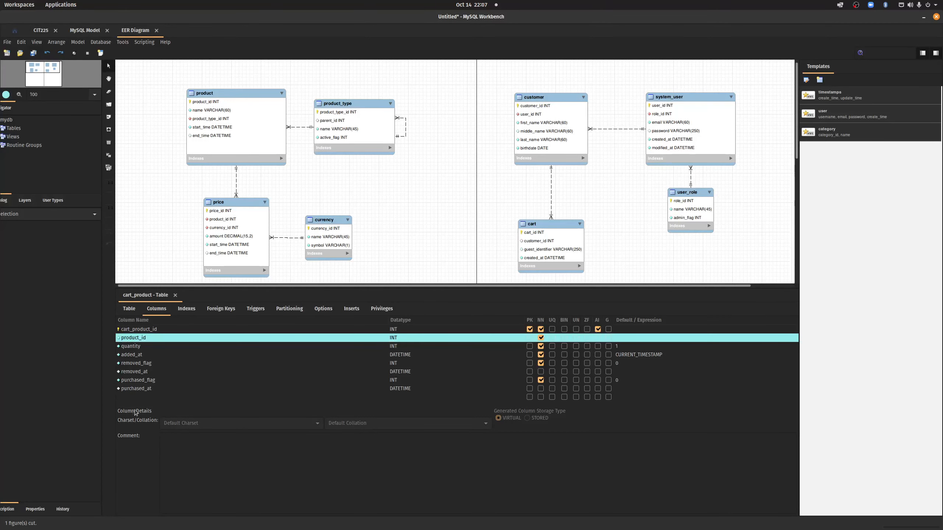
left_click(145, 397)
type("ca")
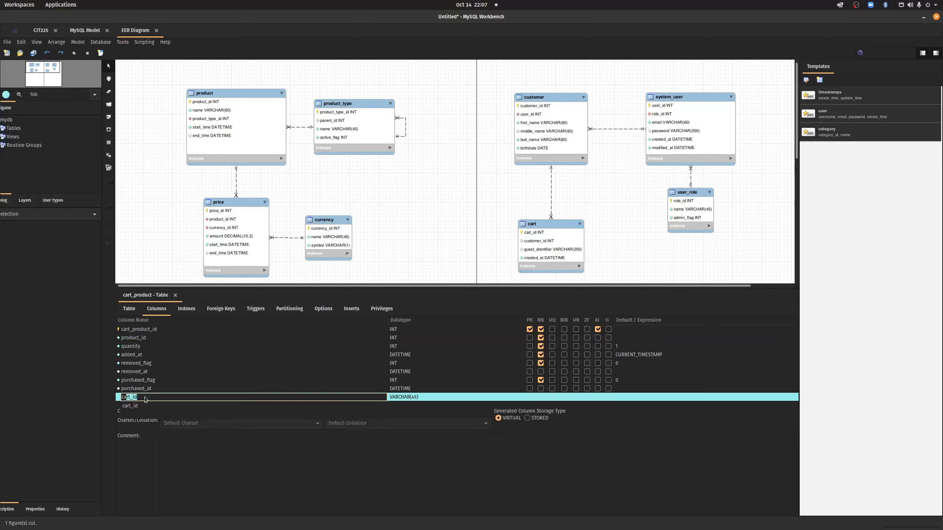
type("rt_id")
key("Return")
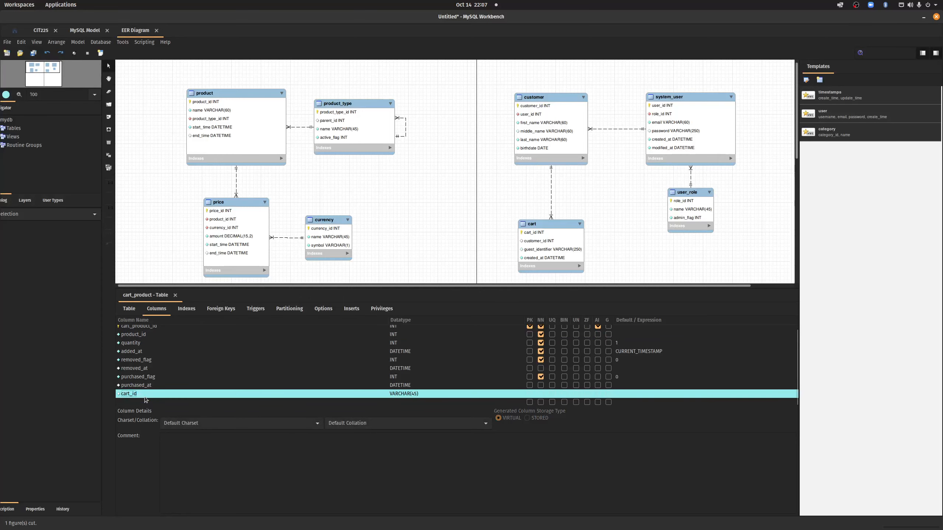
Step: Move the cart_id column directly below cart_product_id and rename the last DATETIME column as purchased_at
left_click_drag(143, 393, 159, 336)
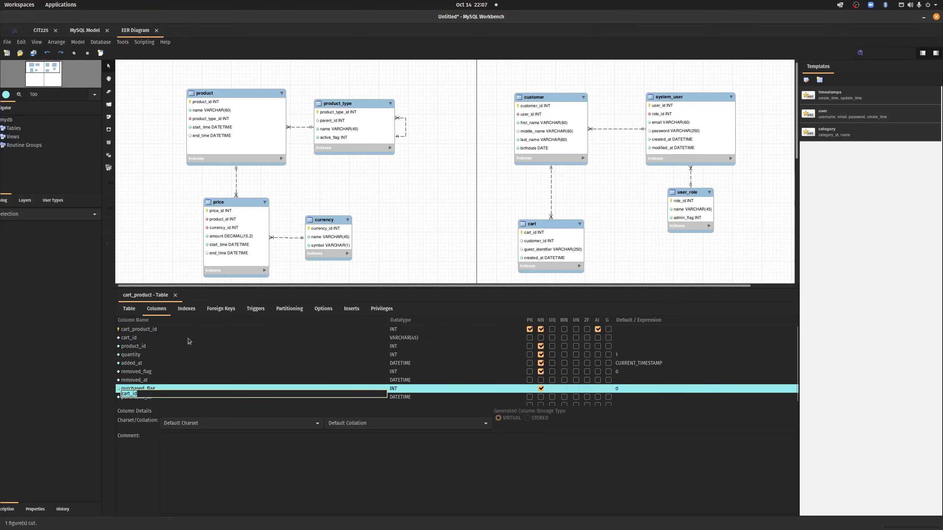
left_click(176, 370)
double_click(149, 394)
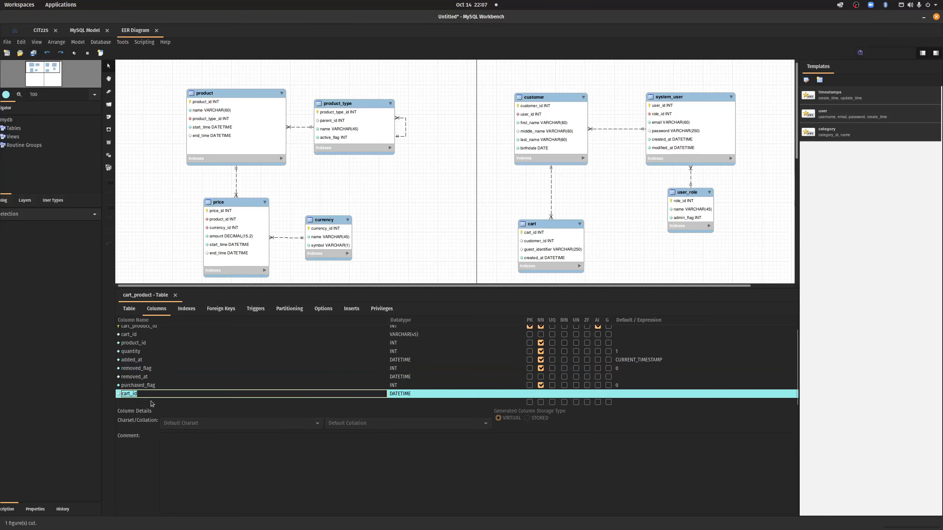
type("purchased_at")
key("Return")
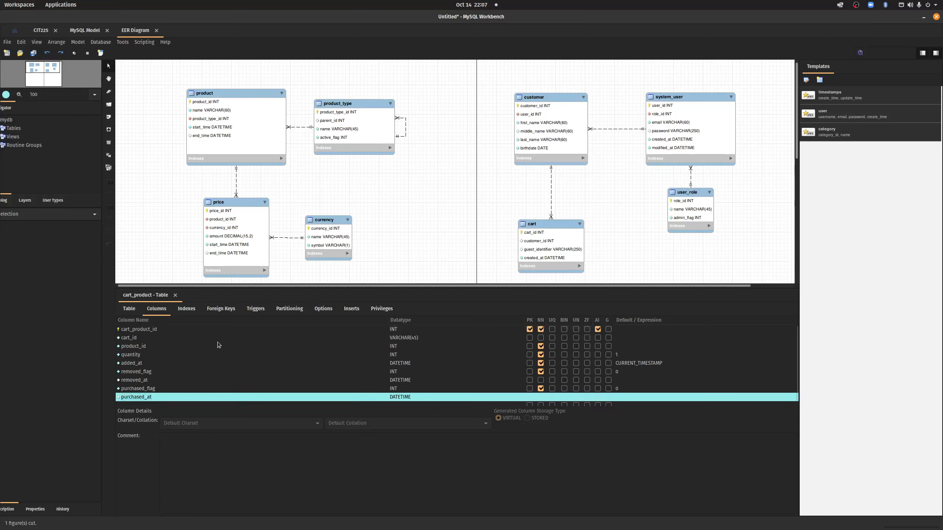
Step: Set the cart_id column's datatype to INT, make it not null, and close the cart_product table editor
left_click(159, 338)
left_click(418, 338)
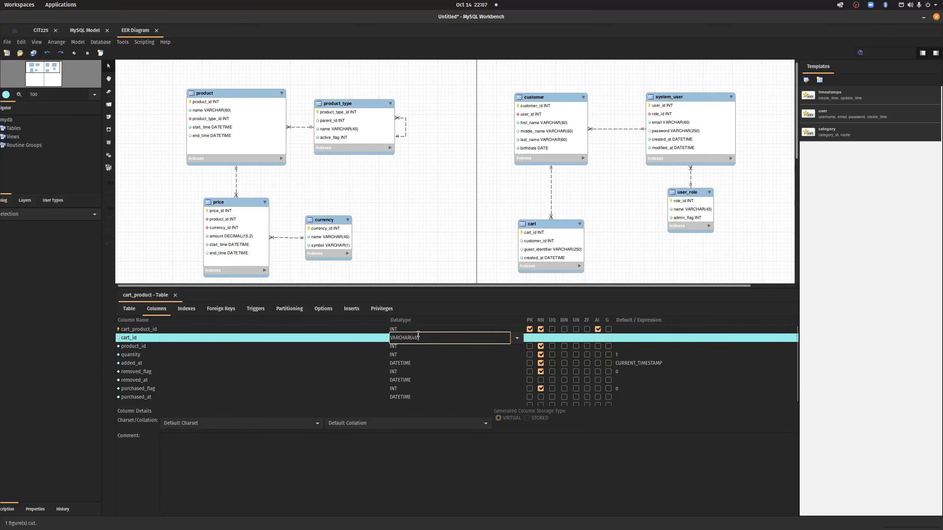
triple_click(408, 338)
type("INT")
key("Return")
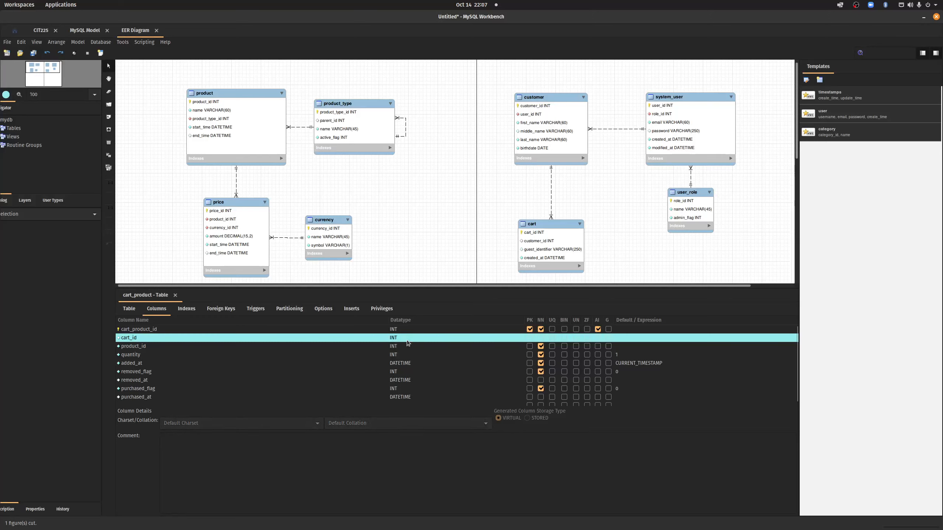
left_click(540, 337)
left_click(175, 295)
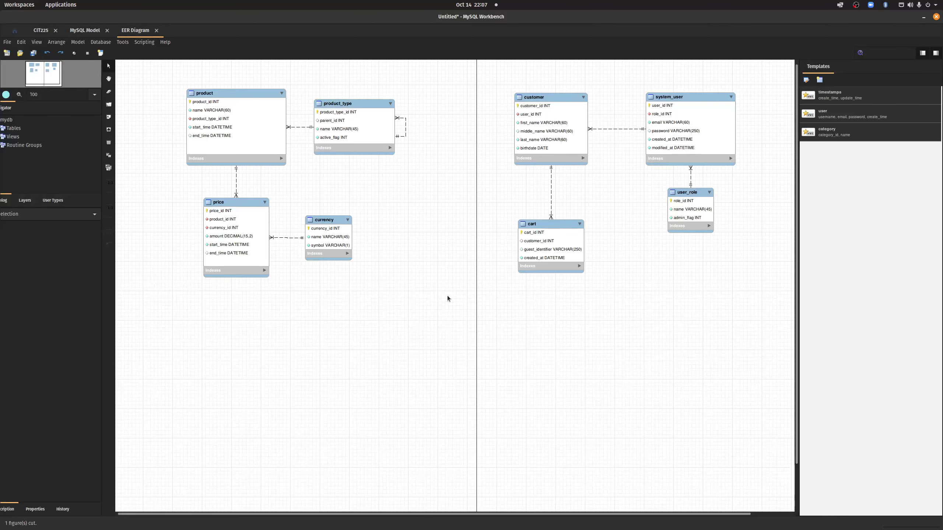
Step: Look over the diagram for the cart_product table, shifting the cart table slightly to check beneath it
scroll(480, 365, "down", 3)
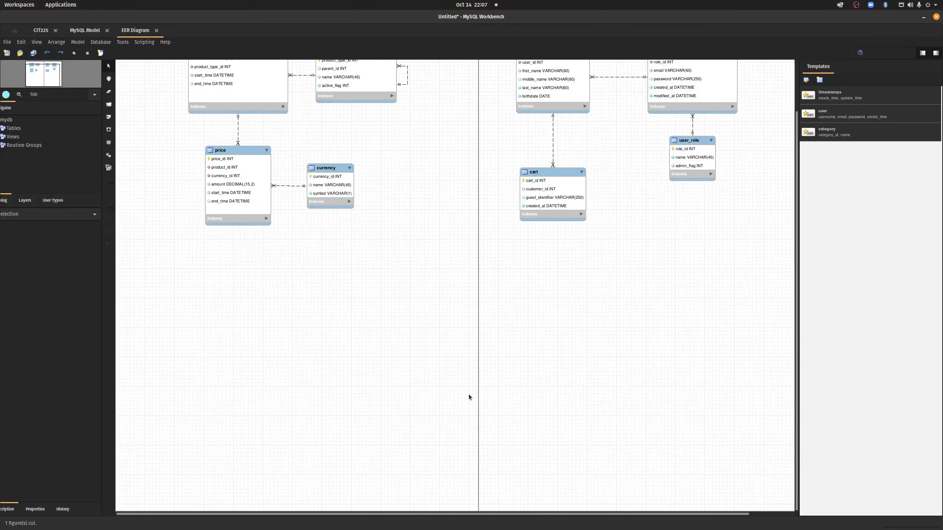
scroll(468, 395, "right", 3)
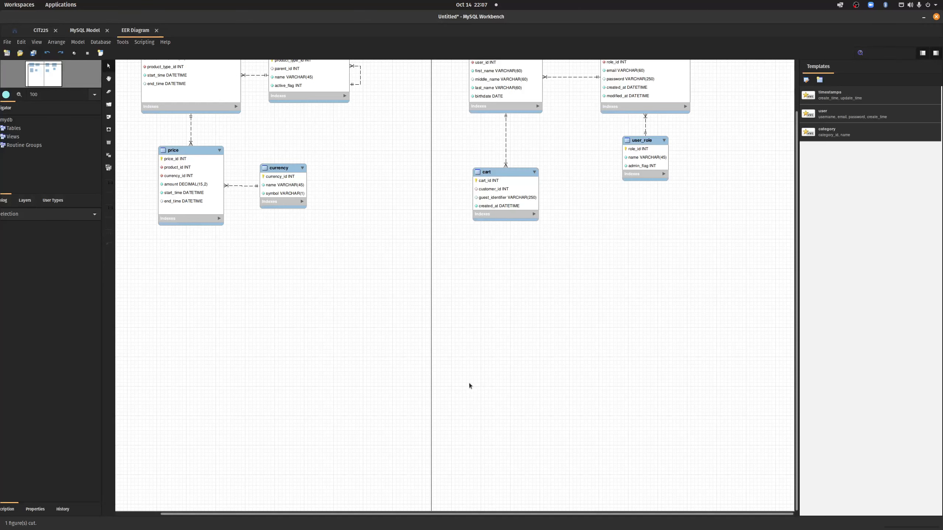
scroll(468, 384, "up", 3)
mouse_move(496, 225)
left_mouse_down()
mouse_move(543, 235)
mouse_move(486, 219)
mouse_move(491, 213)
left_mouse_up()
scroll(500, 298, "up", 1)
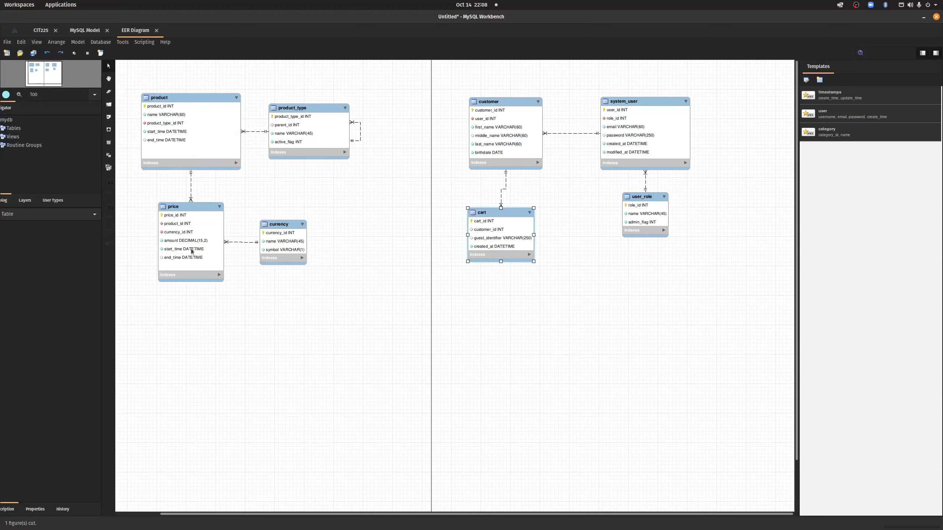
left_click(262, 366)
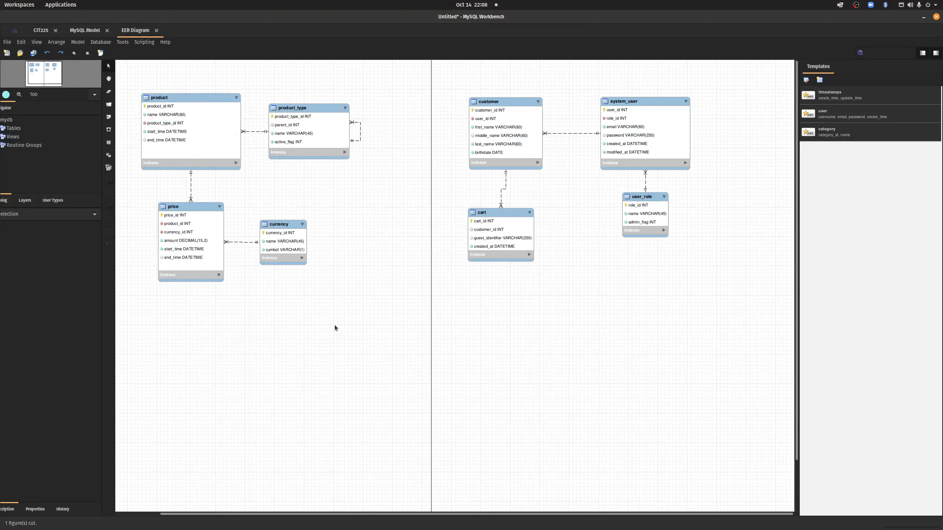
Step: Search the diagram for cart_product
key("ctrl+f")
type("cart_product")
key("Return")
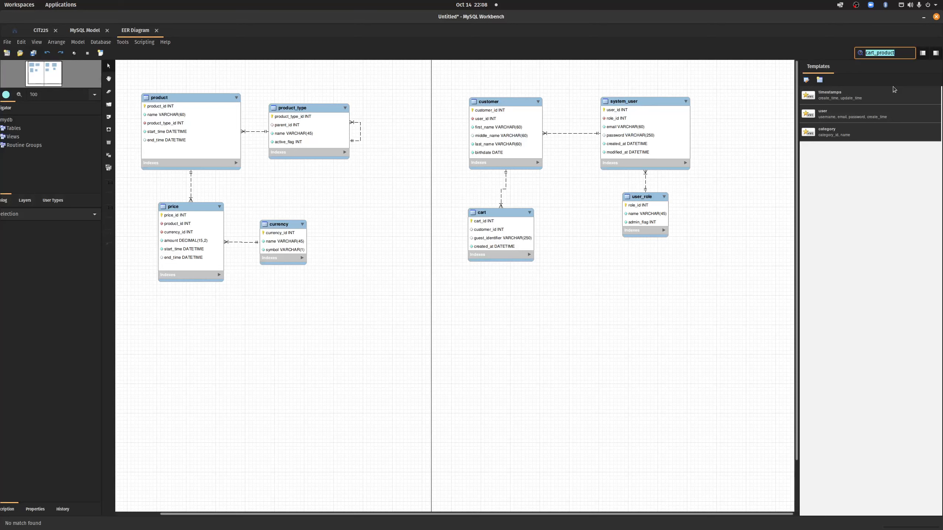
Step: Shift the product_type table slightly away from product and position the cart table directly beneath customer
mouse_move(313, 109)
left_mouse_down()
mouse_move(337, 102)
mouse_move(327, 91)
mouse_move(319, 111)
left_mouse_up()
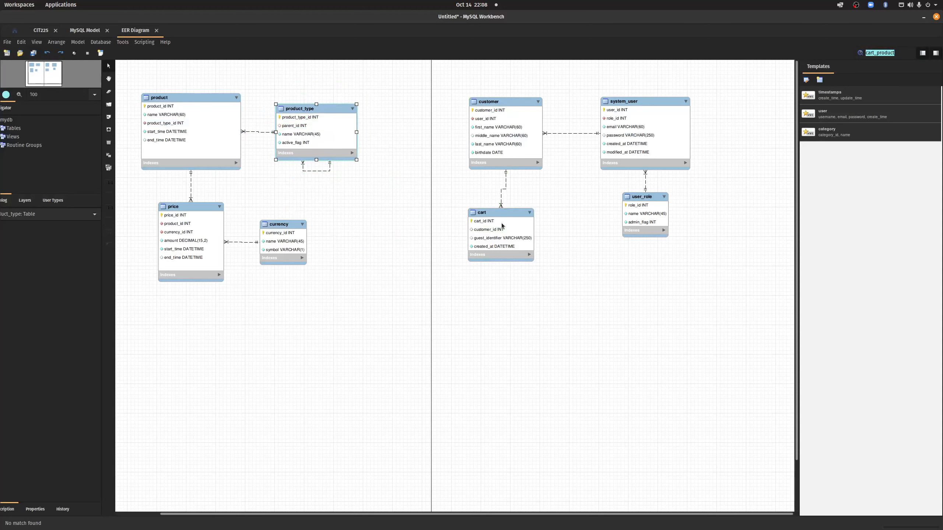
left_click_drag(473, 218, 382, 272)
mouse_move(442, 315)
left_mouse_down()
mouse_move(466, 354)
mouse_move(458, 317)
left_mouse_up()
left_click_drag(434, 262, 519, 204)
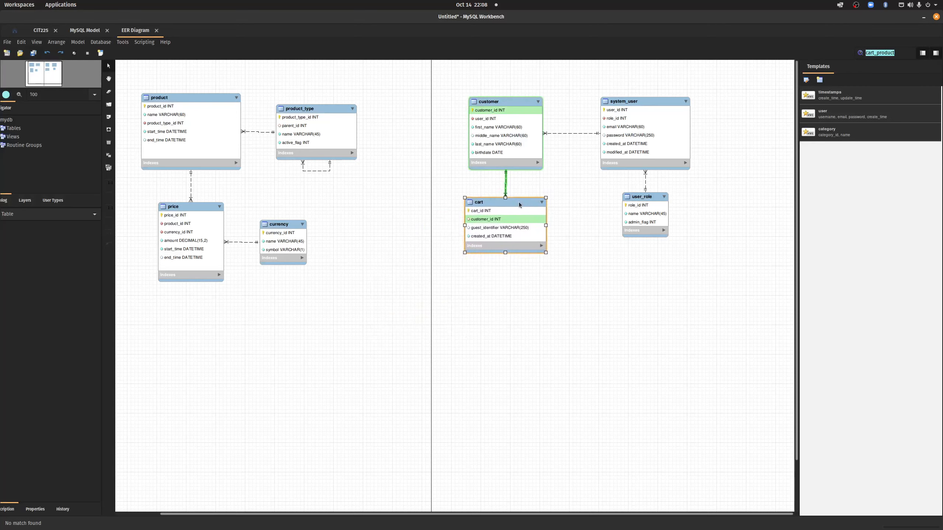
left_click(408, 222)
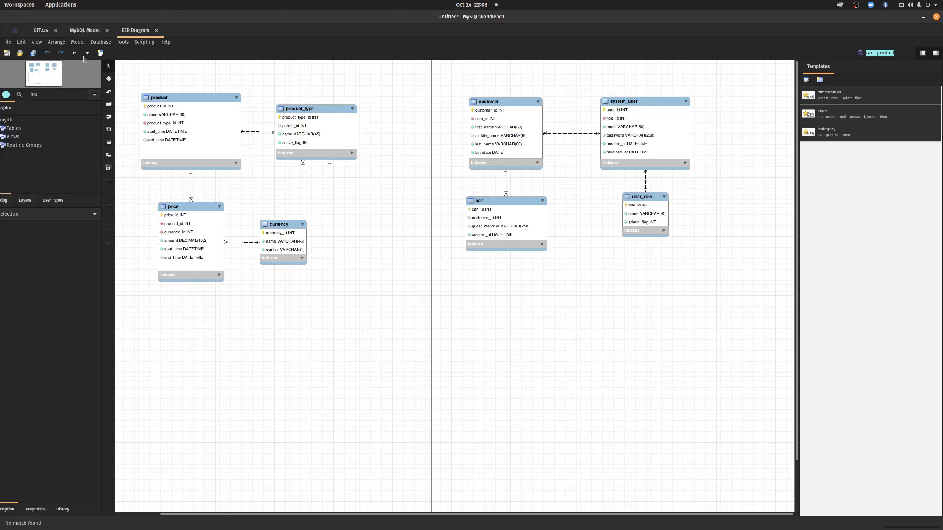
Step: Expand all objects in the EER diagram
left_click(56, 42)
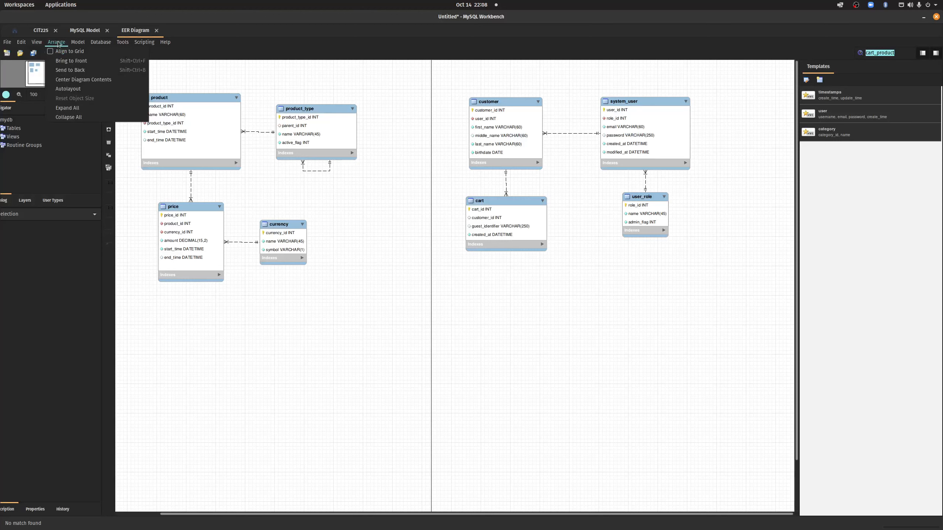
left_click(67, 108)
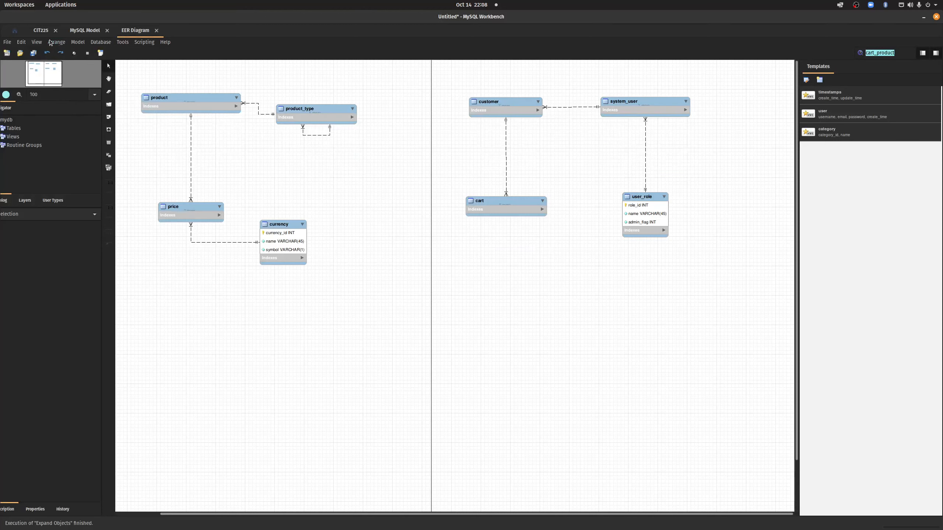
left_click(37, 42)
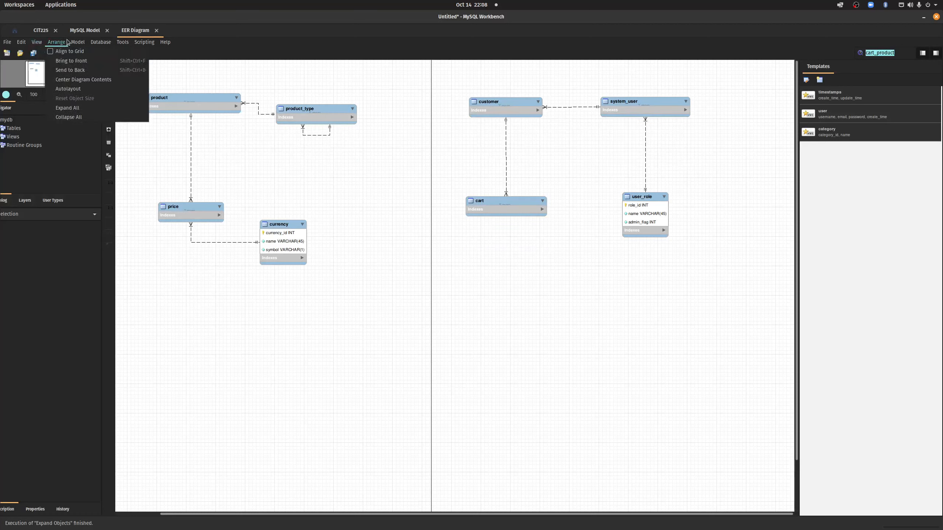
mouse_move(73, 41)
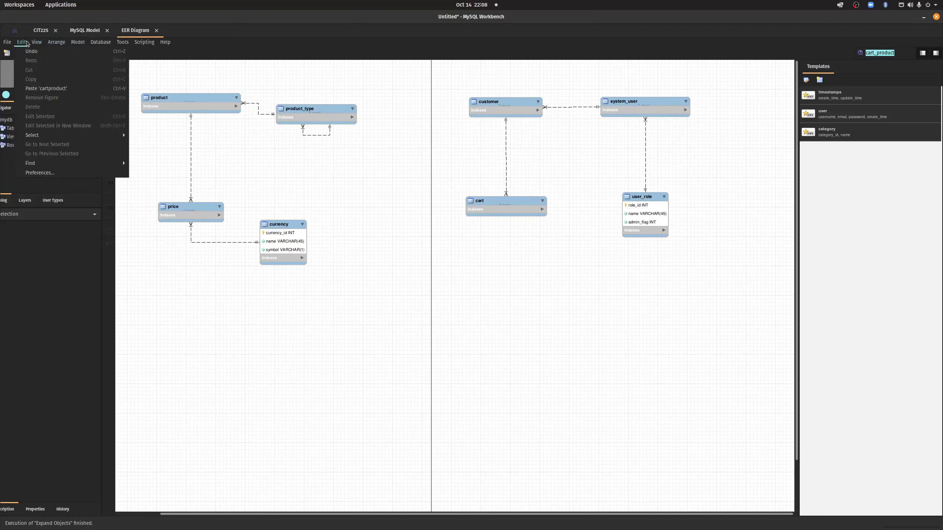
mouse_move(40, 43)
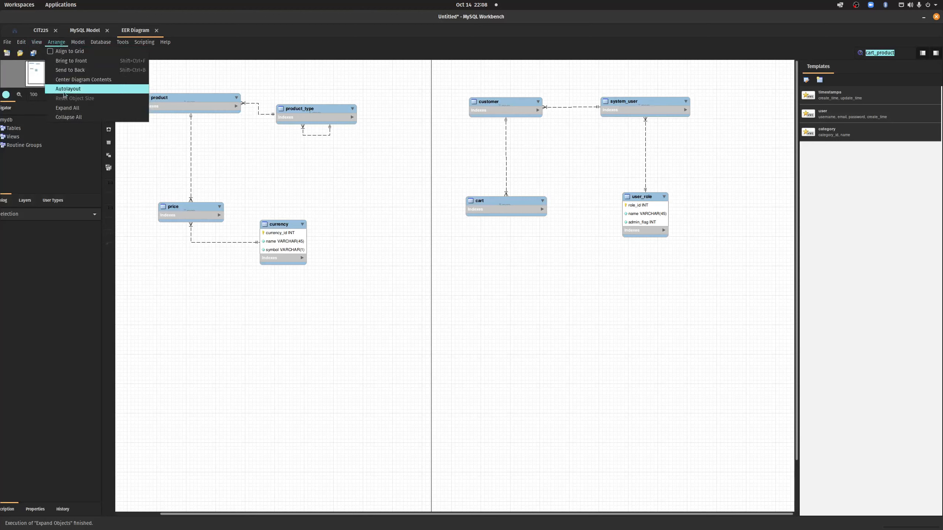
left_click(69, 111)
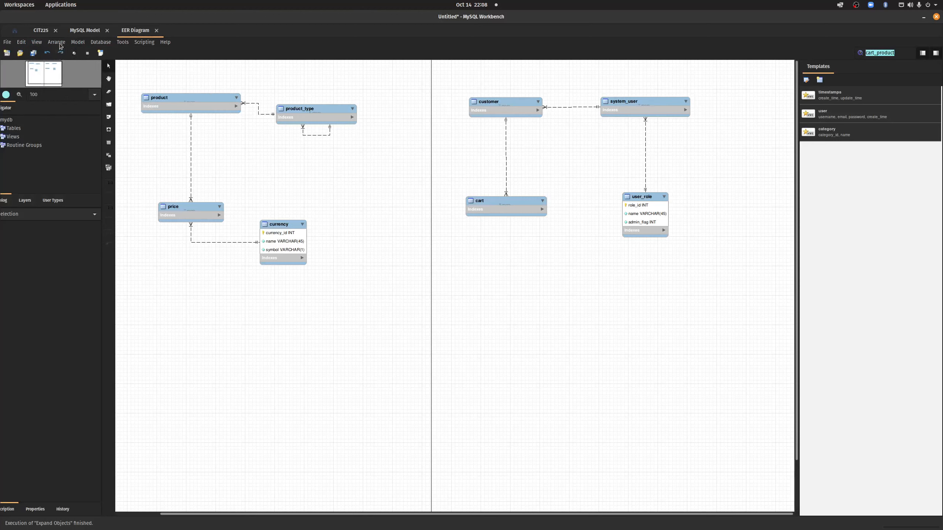
Step: Collapse all tables in the EER diagram to their title bars
left_click(59, 43)
left_click(65, 115)
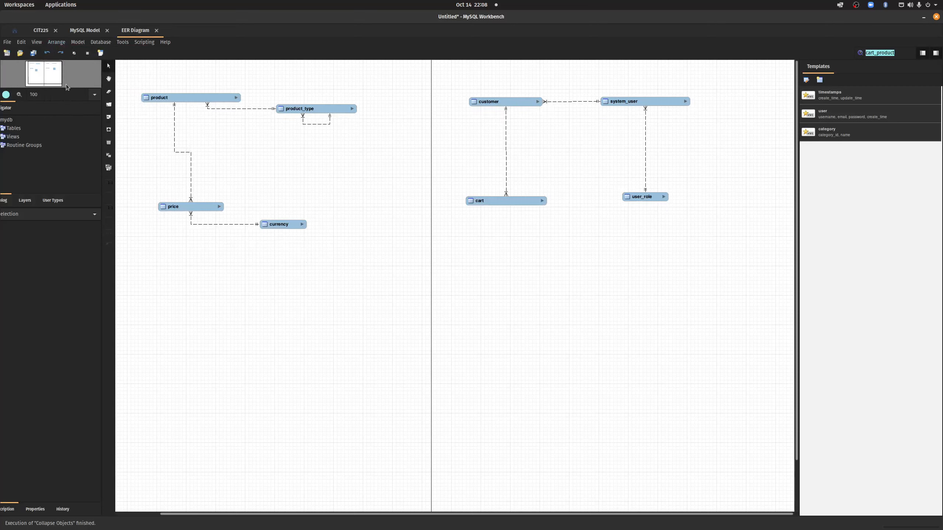
Step: Expand all objects in the diagram and resize the product and price tables so their columns show
left_click(59, 42)
left_click(63, 110)
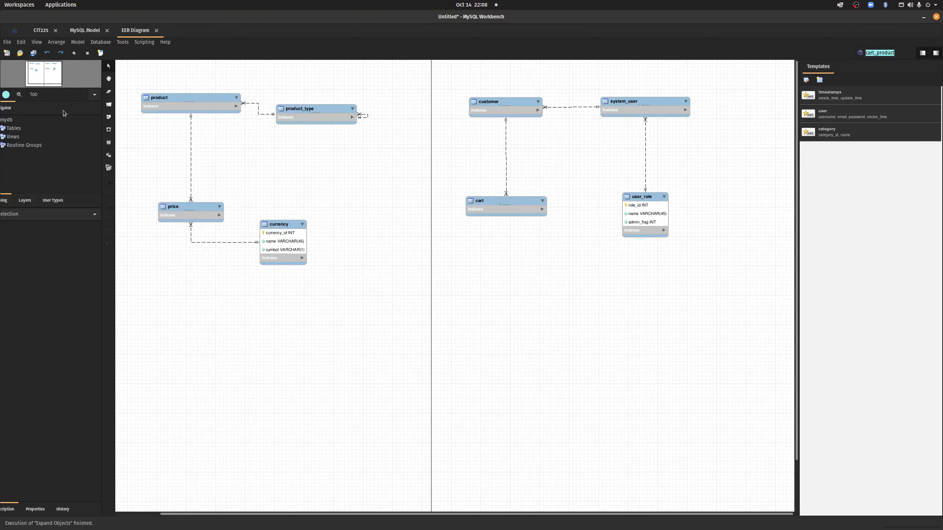
double_click(211, 95)
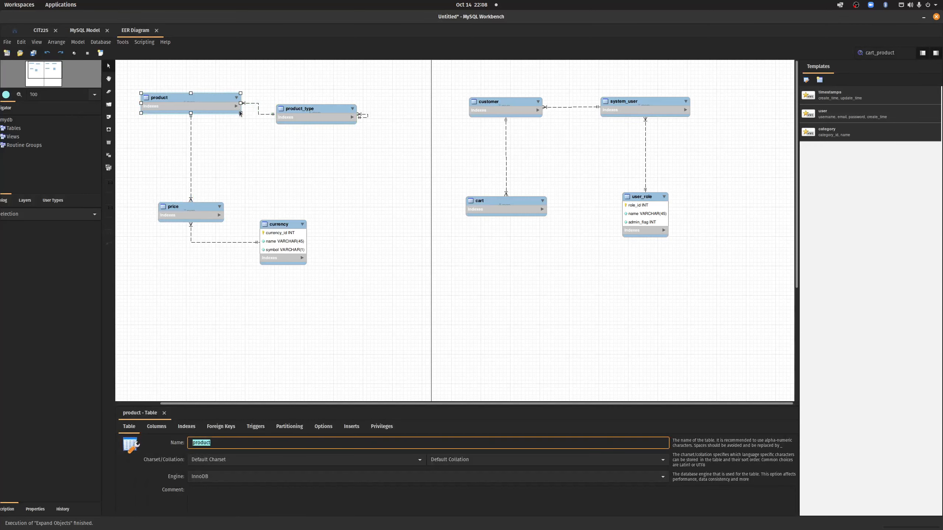
left_click_drag(240, 114, 225, 157)
double_click(201, 207)
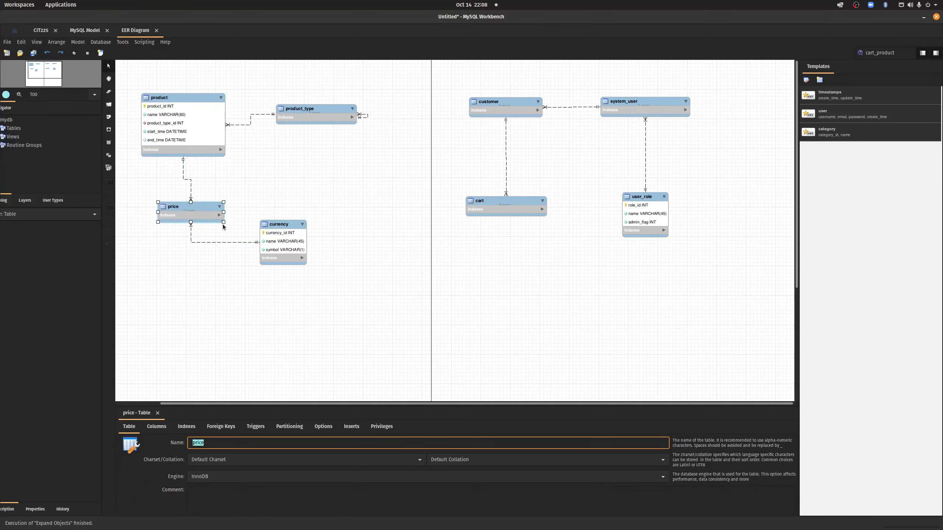
left_click_drag(225, 224, 222, 268)
Step: Move the currency table slightly up beside price and enlarge the product_type table to show its columns
left_click_drag(304, 248, 304, 234)
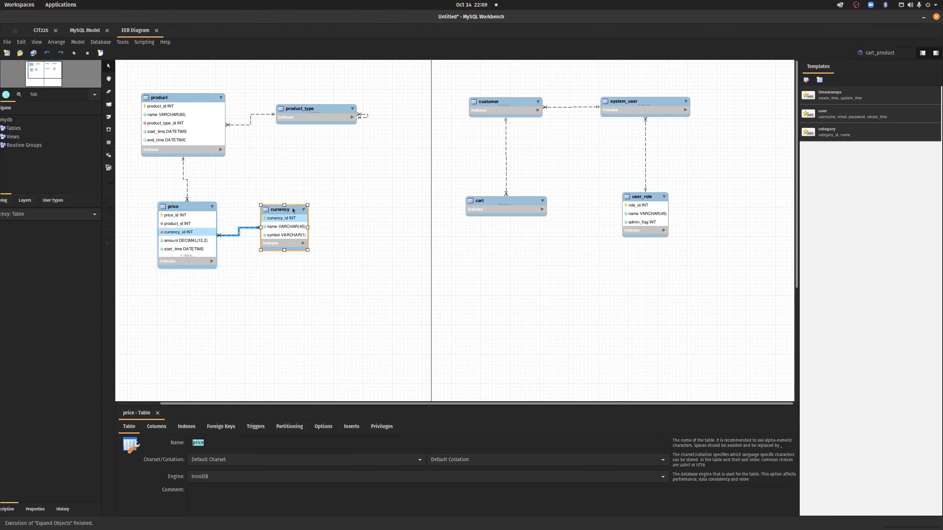
double_click(303, 234)
double_click(333, 107)
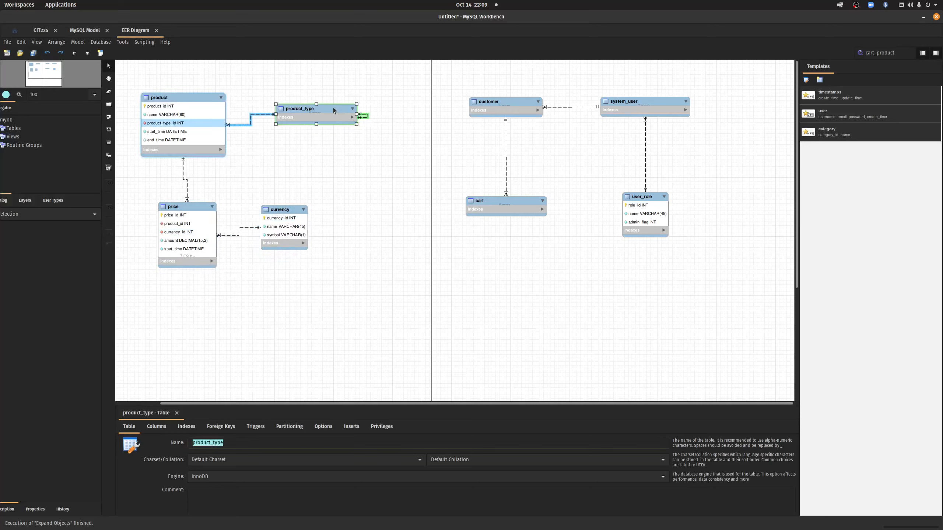
left_click_drag(356, 124, 359, 161)
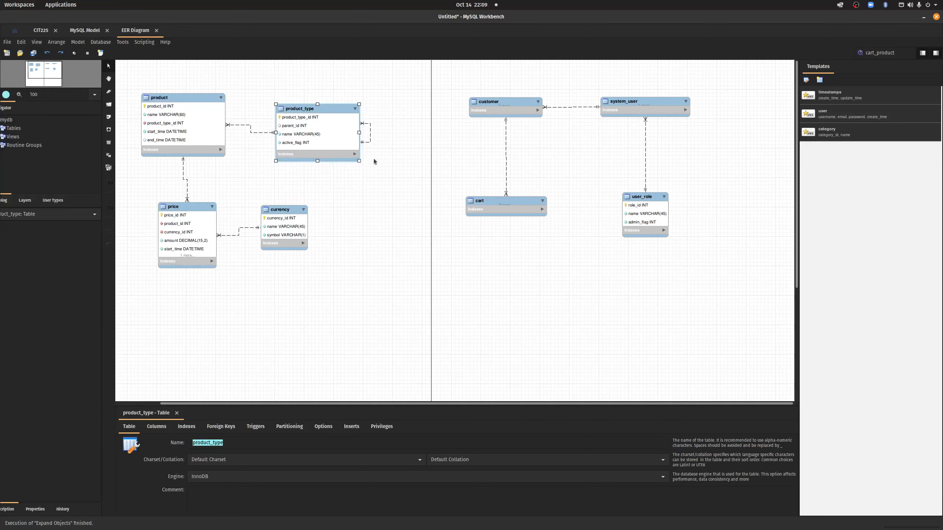
Step: Resize the customer and cart tables so that all their columns show
left_click(513, 121)
double_click(510, 98)
left_click_drag(541, 117, 533, 170)
double_click(514, 200)
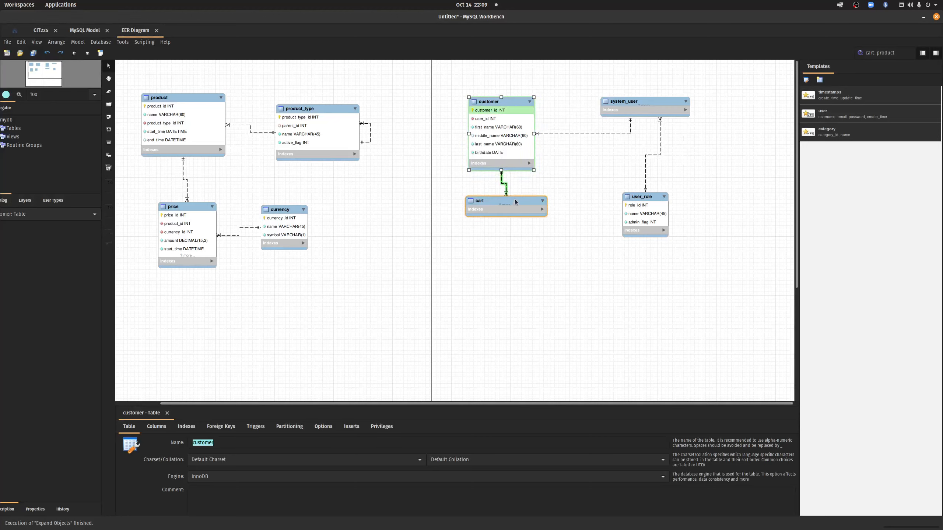
left_click_drag(545, 216, 534, 257)
Step: Resize the system_user table above user_role so that all its columns show
left_click(651, 197)
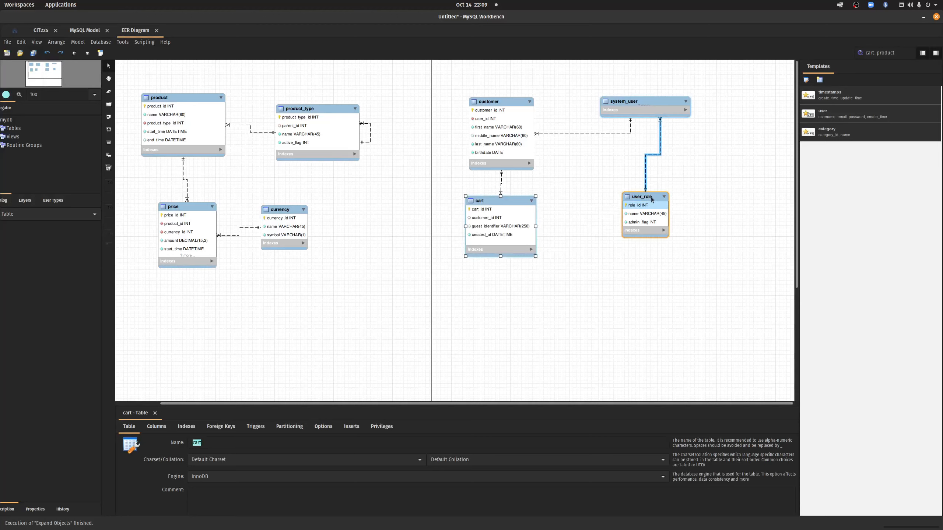
double_click(644, 100)
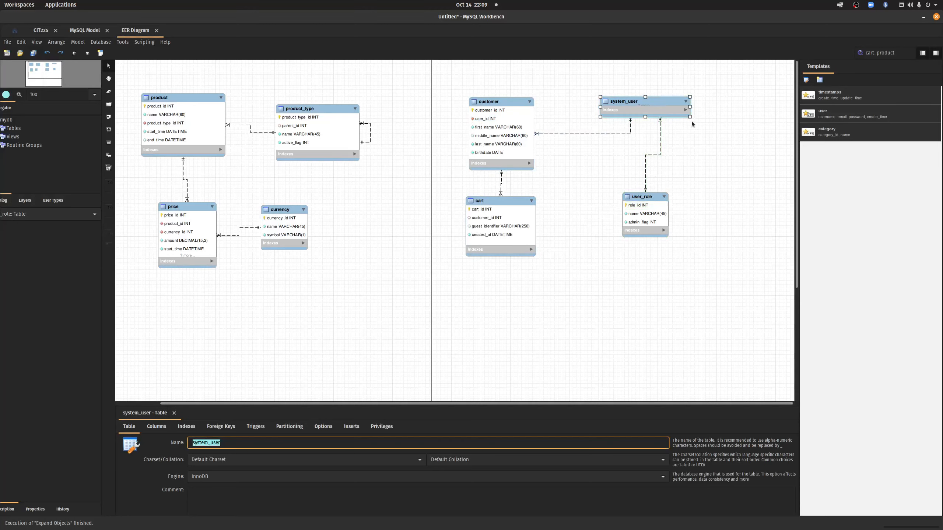
left_click_drag(689, 117, 669, 170)
left_click(722, 183)
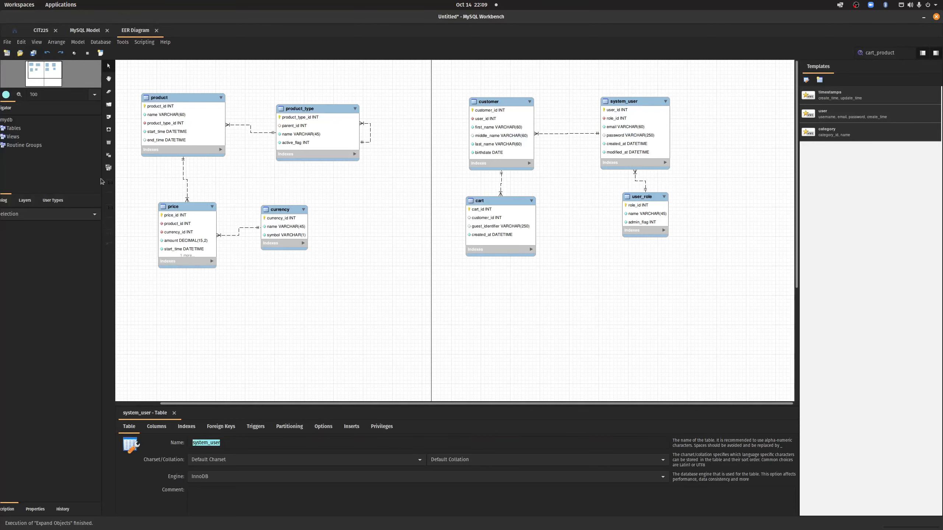
Step: Place a new table in the empty area between currency and cart and name it cart_product
left_click(109, 143)
left_click(389, 292)
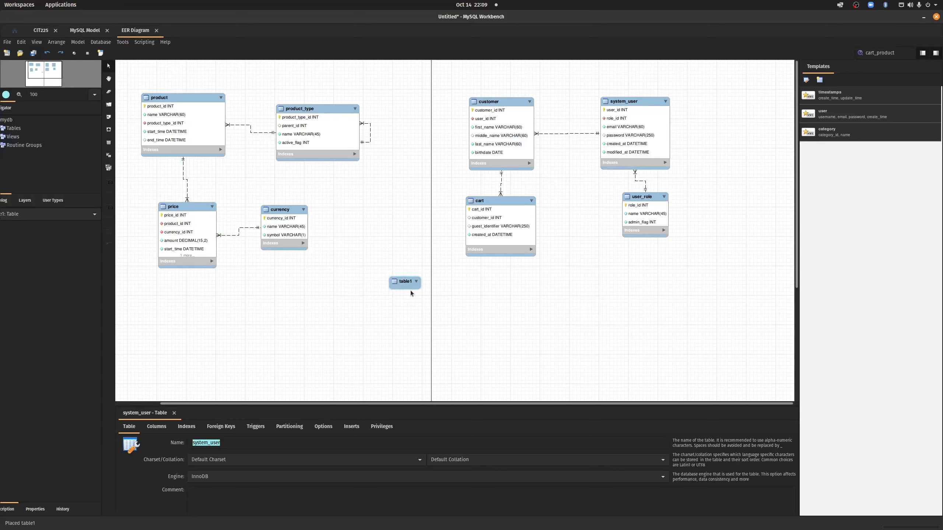
double_click(407, 284)
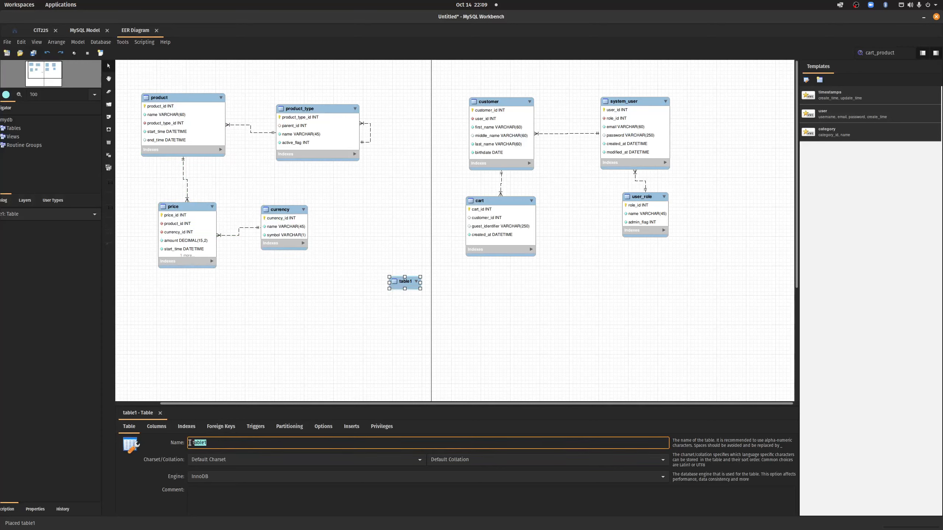
type("cart_product")
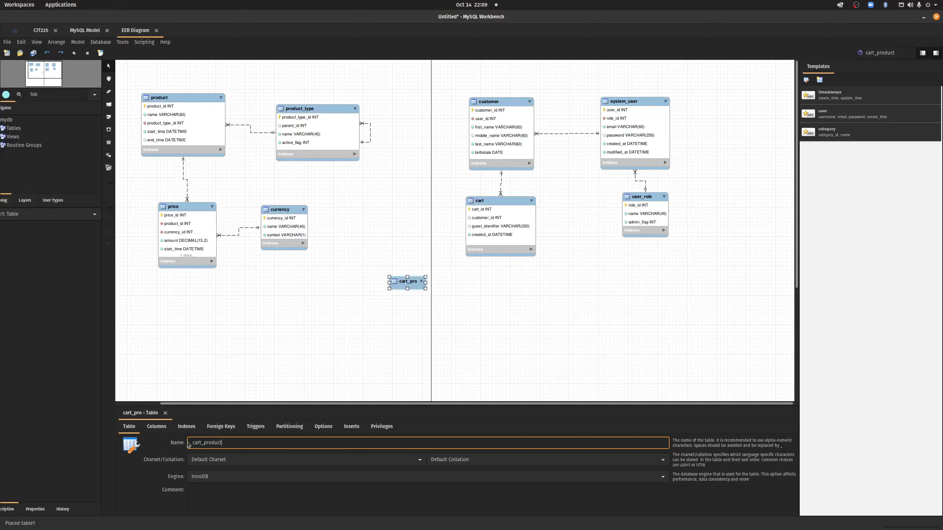
key("Return")
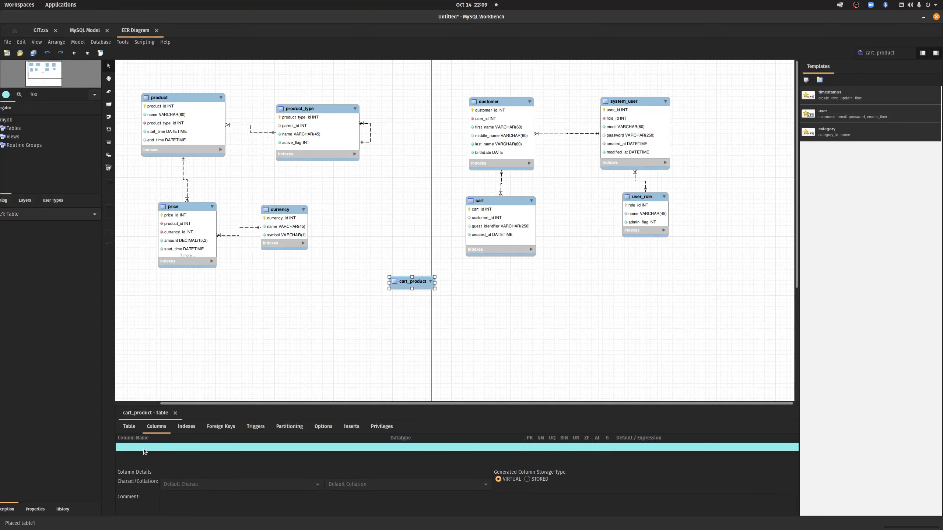
Step: Add a cart_product_id INT column to cart_product as a not-null, auto-incrementing primary key
left_click(144, 451)
key("BackSpace")
key("BackSpace")
key("BackSpace")
key("BackSpace")
key("BackSpace")
key("BackSpace")
key("BackSpace")
key("BackSpace")
key("BackSpace")
key("BackSpace")
key("BackSpace")
key("BackSpace")
key("BackSpace")
key("BackSpace")
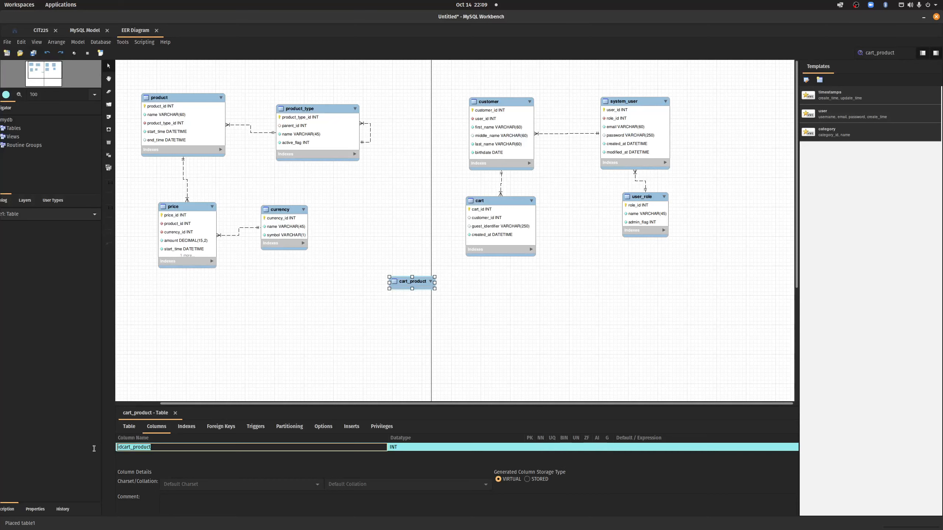
type("produ")
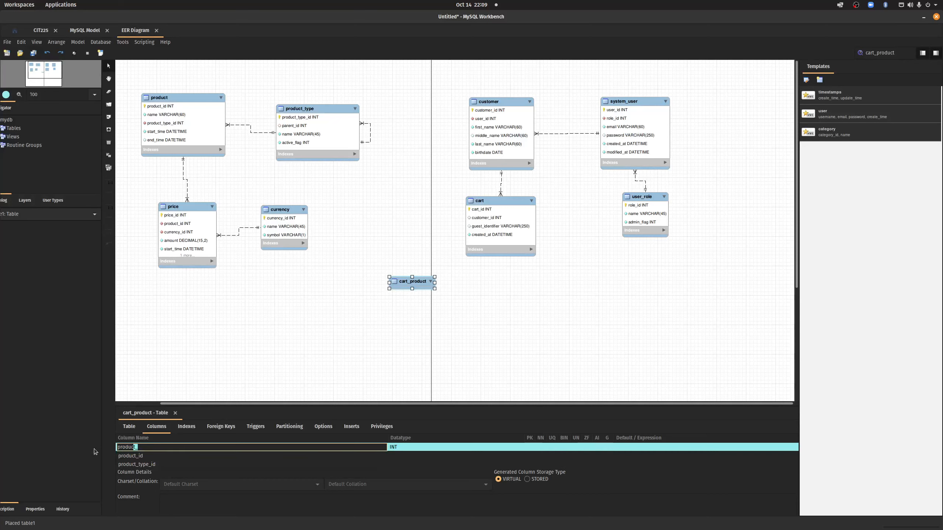
key("BackSpace")
key("BackSpace")
key("BackSpace")
key("BackSpace")
key("BackSpace")
type("cart_product_id")
left_click(530, 447)
left_click(532, 448)
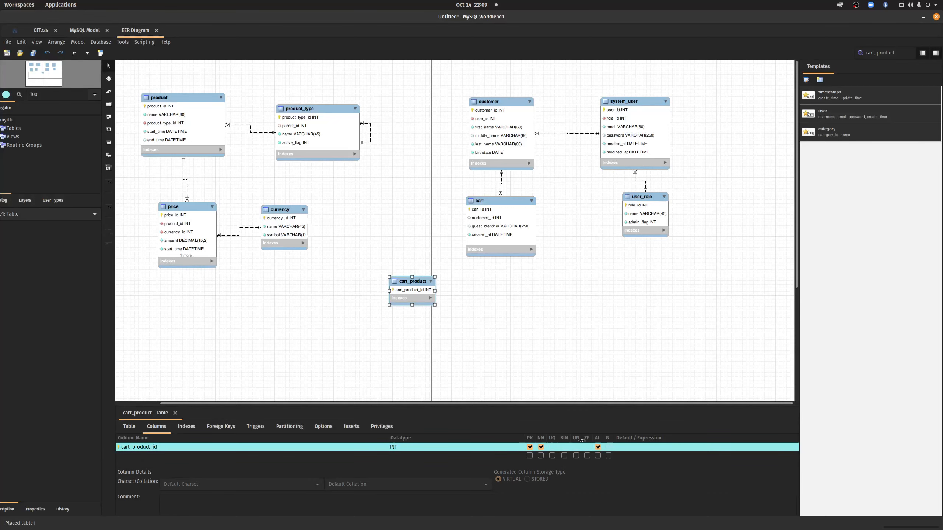
Step: Enlarge the table editor area and add a second column named cart_id to cart_product
left_click_drag(520, 407, 485, 325)
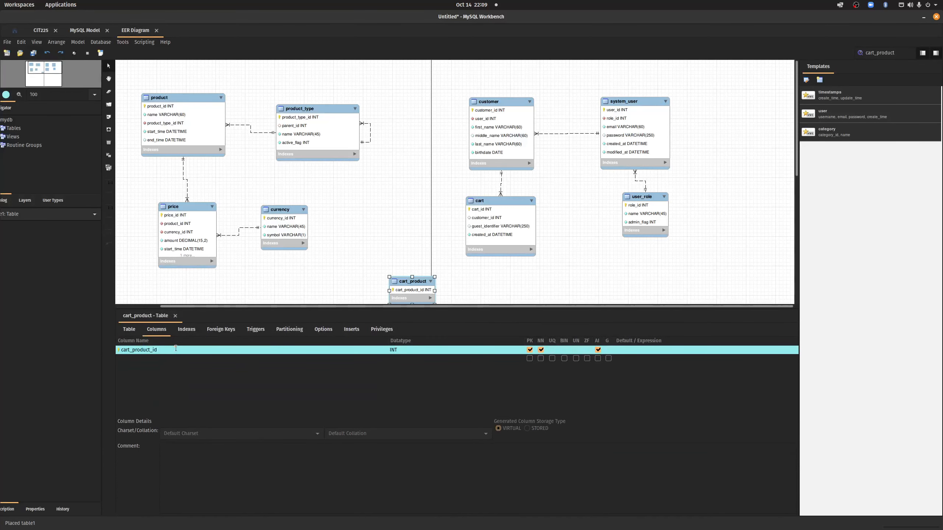
left_click(158, 358)
left_click(142, 359)
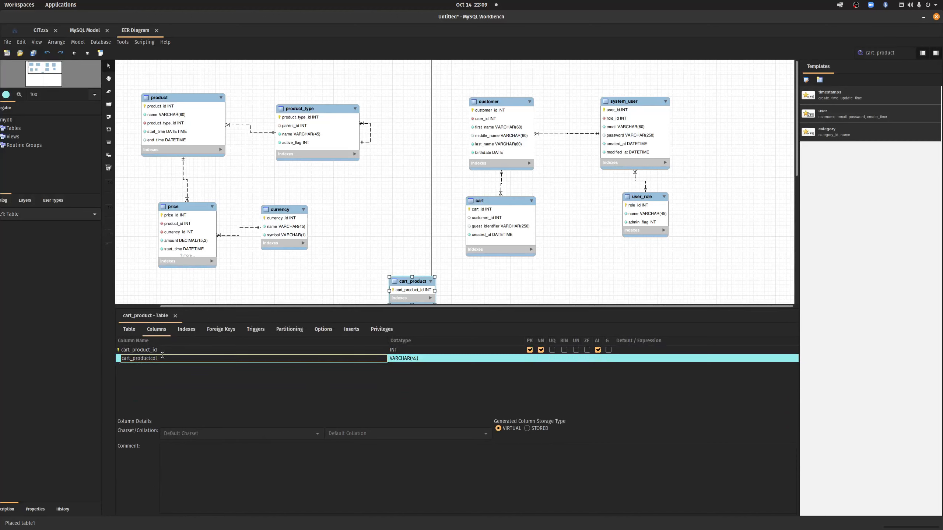
key("BackSpace")
key("BackSpace")
key("BackSpace")
key("BackSpace")
key("BackSpace")
key("BackSpace")
key("BackSpace")
key("BackSpace")
key("BackSpace")
key("BackSpace")
key("BackSpace")
key("BackSpace")
key("BackSpace")
key("BackSpace")
key("BackSpace")
type("cart_id")
key("Return")
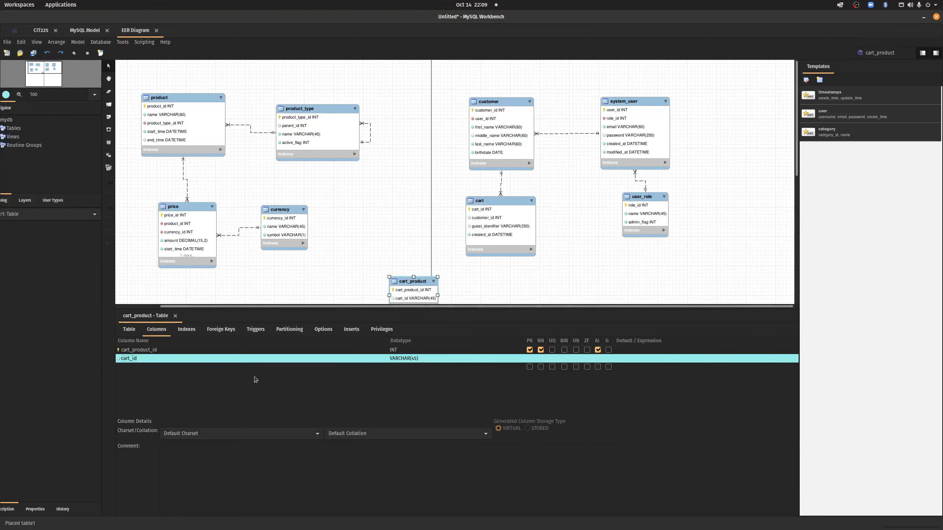
left_click(312, 350)
Step: Add a third column named product_id to cart_product
left_click(132, 367)
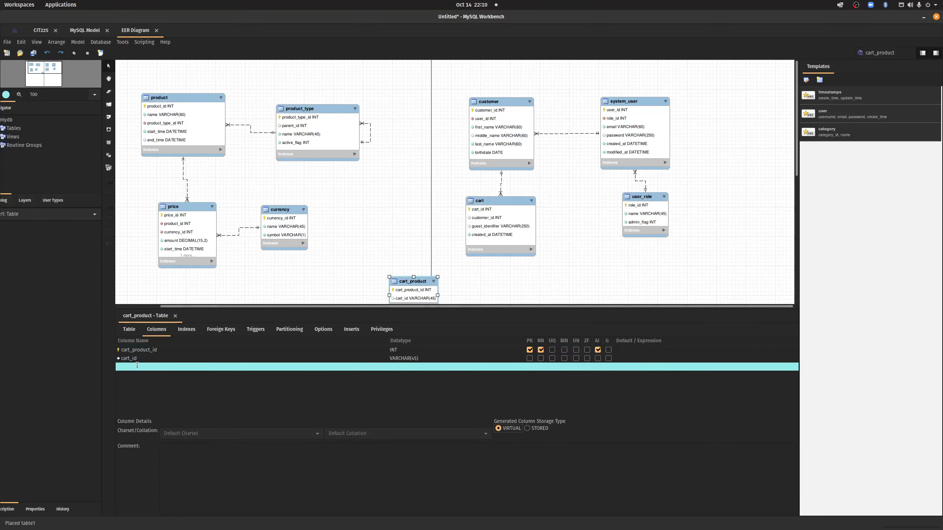
left_click(137, 366)
type("product_id")
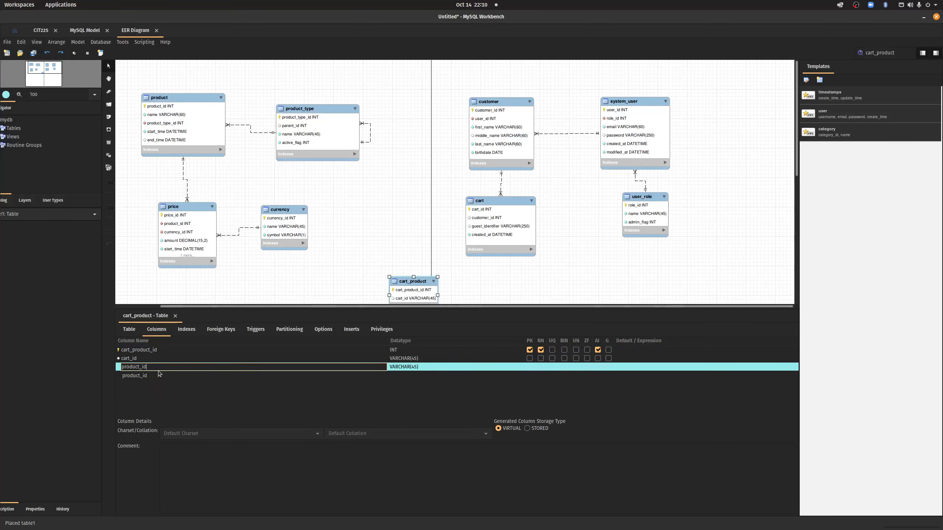
key("Return")
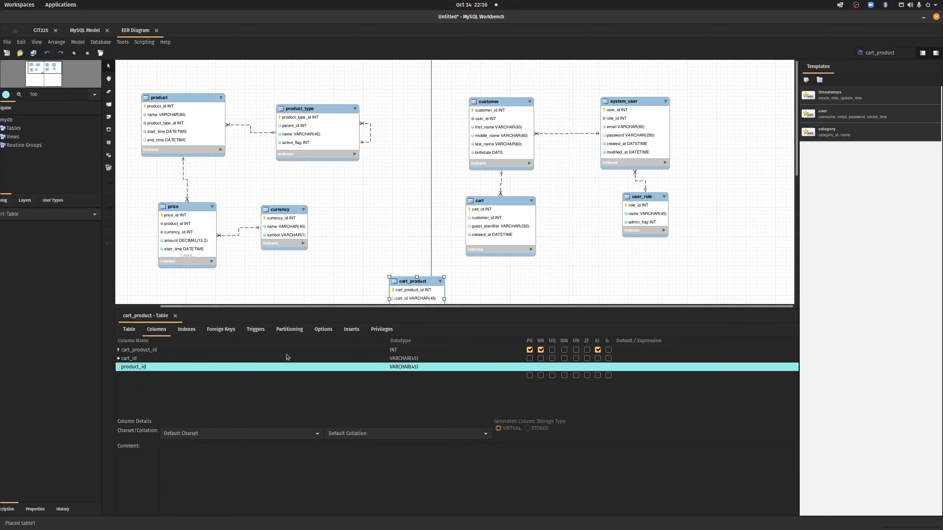
Step: Set the cart_id and product_id columns to data type INT and mark both as not null
double_click(416, 358)
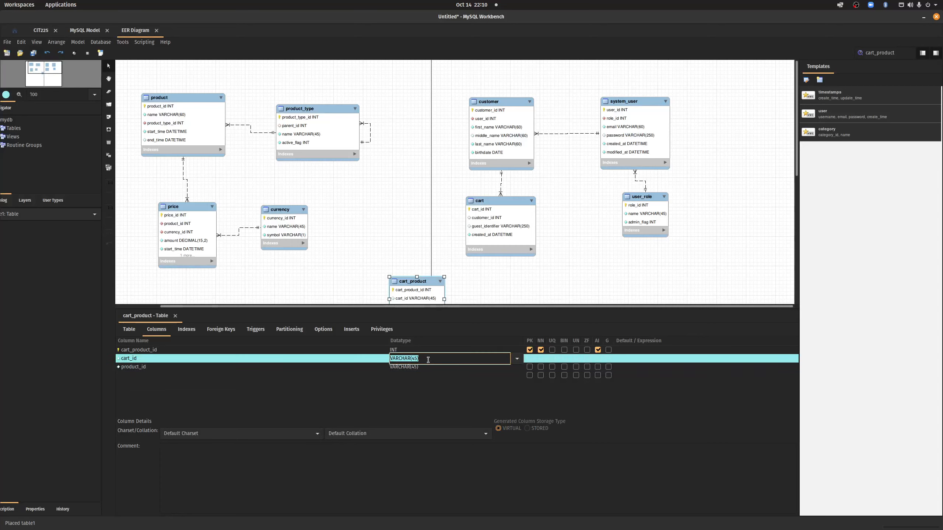
type("INT")
key("Return")
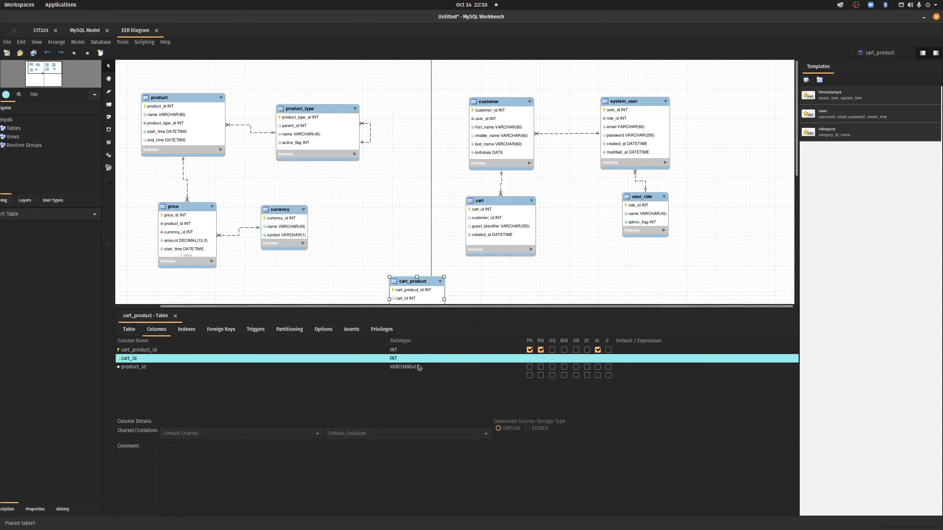
double_click(416, 365)
type("INT")
key("Return")
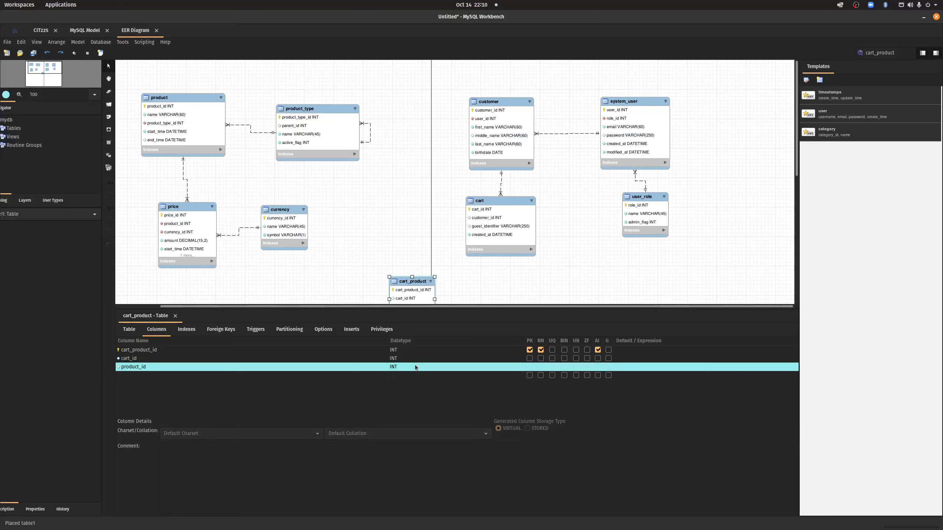
left_click(540, 359)
left_click(540, 367)
Step: Add an added_at column with data type DATETIME to cart_product
left_click(153, 378)
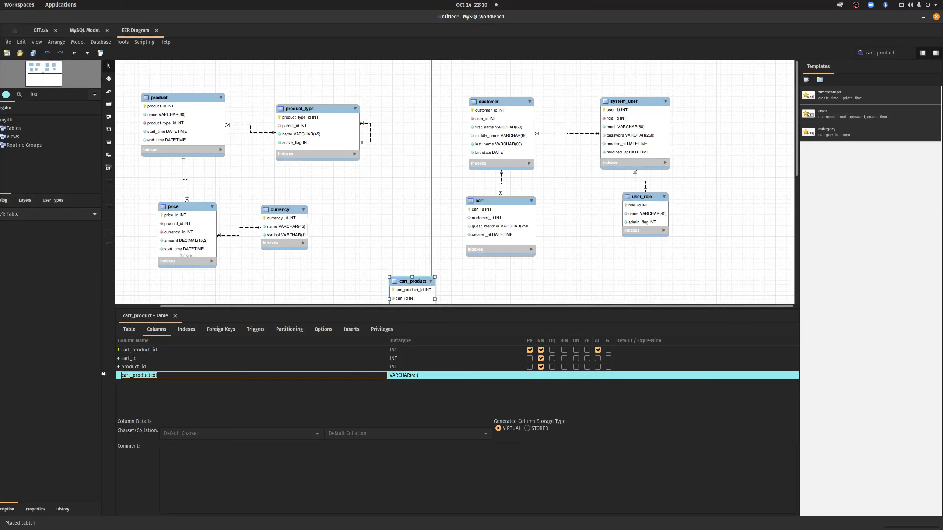
type("added_")
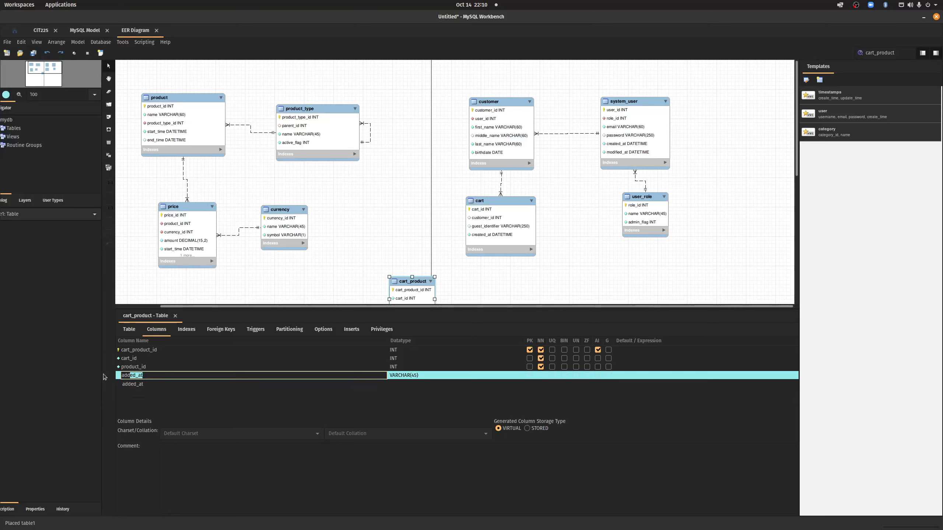
type("at")
key("BackSpace")
key("BackSpace")
key("BackSpace")
type("ed_at")
key("Return")
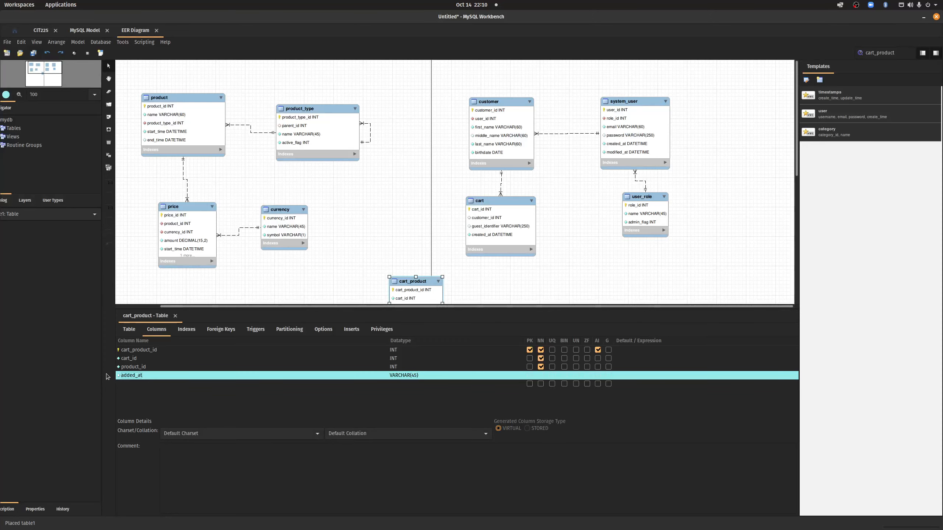
left_click(423, 376)
left_click_drag(422, 376, 355, 372)
type("DATETIME")
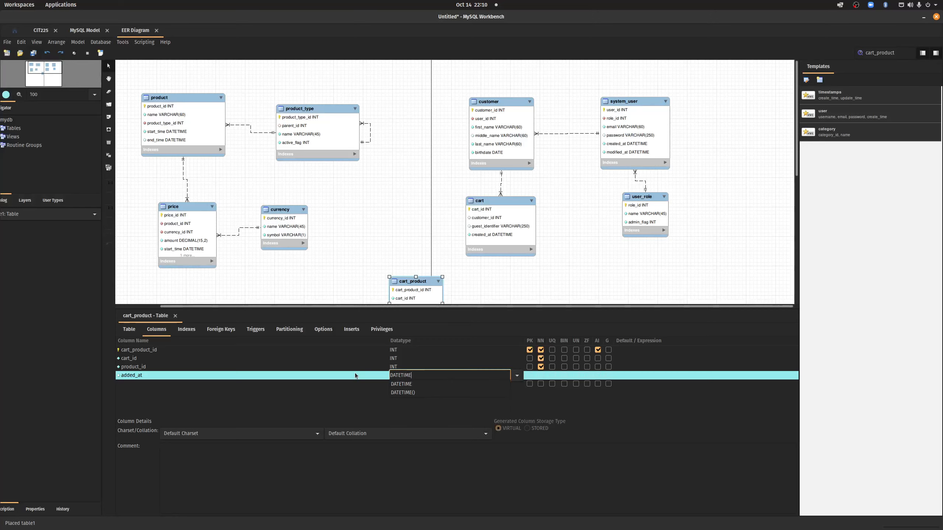
key("Return")
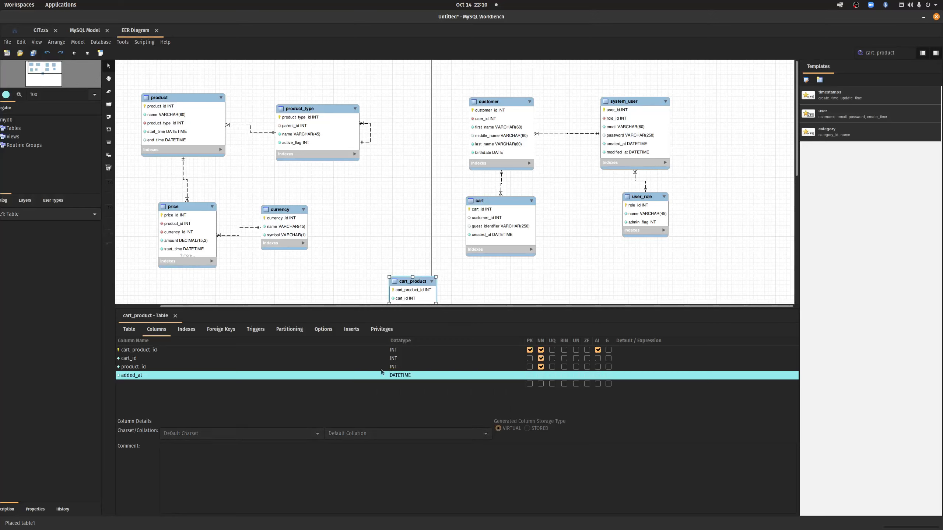
Step: Mark the added_at column as not null and set its default to CURRENT_TIMESTAMP
left_click(541, 375)
double_click(639, 376)
type("C")
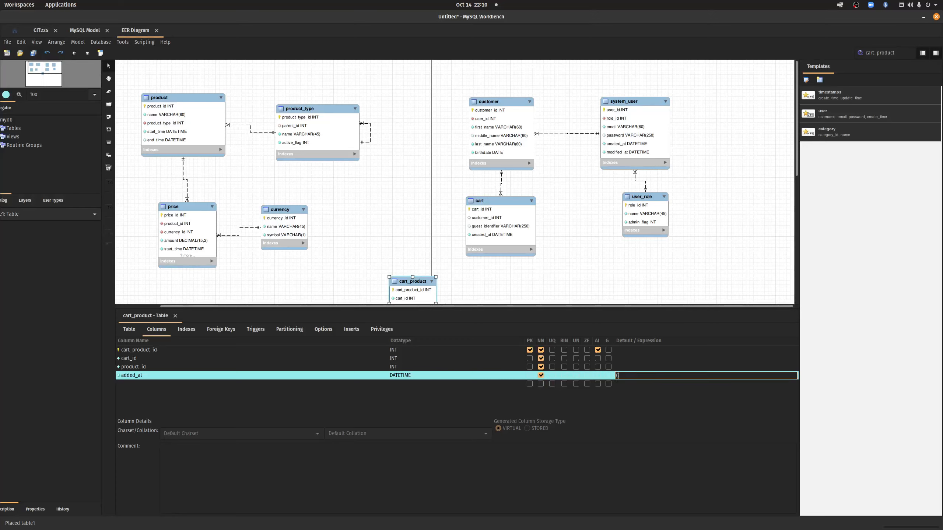
type("URRENT_TIMESTAMP")
key("Return")
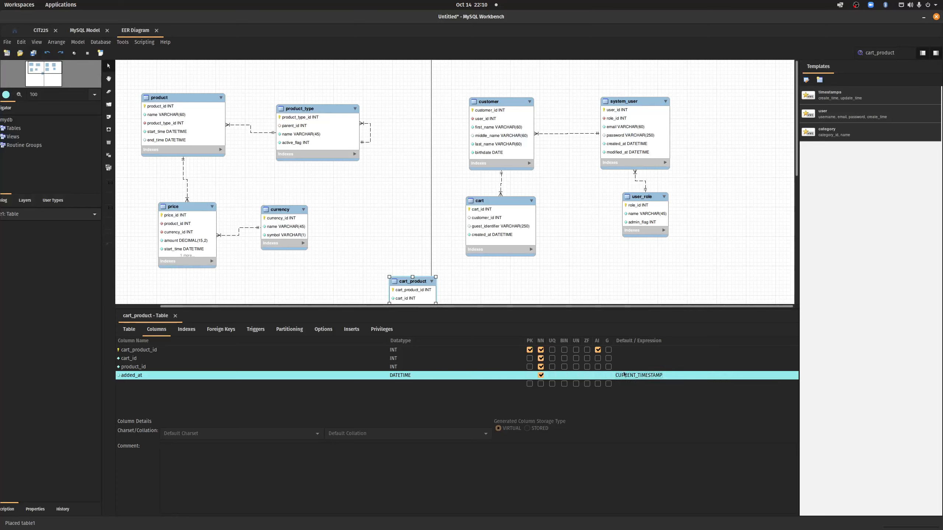
Step: Move the cart_product table up so that it sits fully in view between currency and cart
left_click(537, 283)
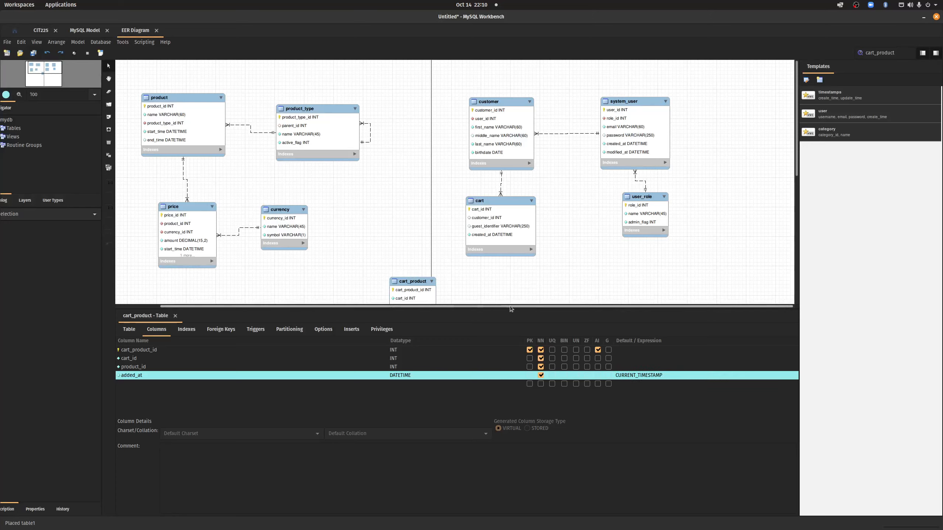
left_click_drag(432, 294, 420, 263)
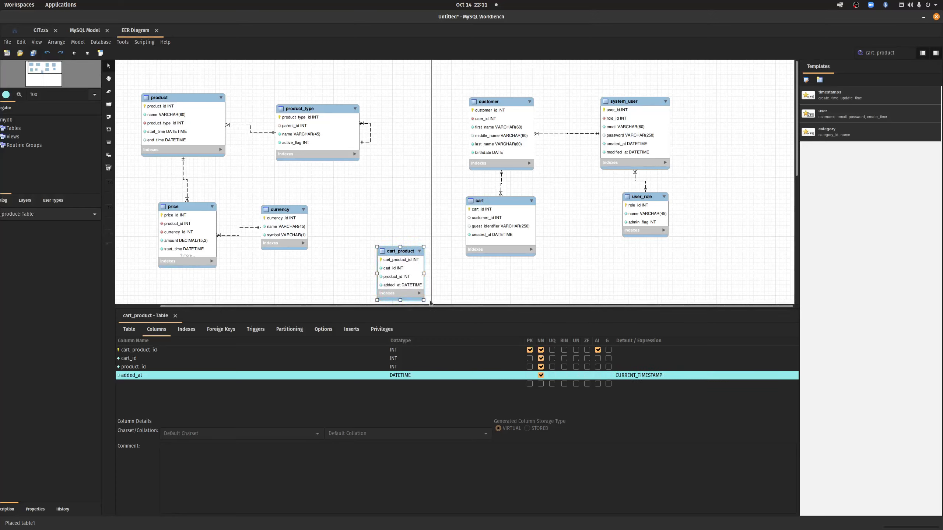
Step: Add a foreign key to cart_product that references the cart table and maps cart_id to cart_id
left_click(221, 329)
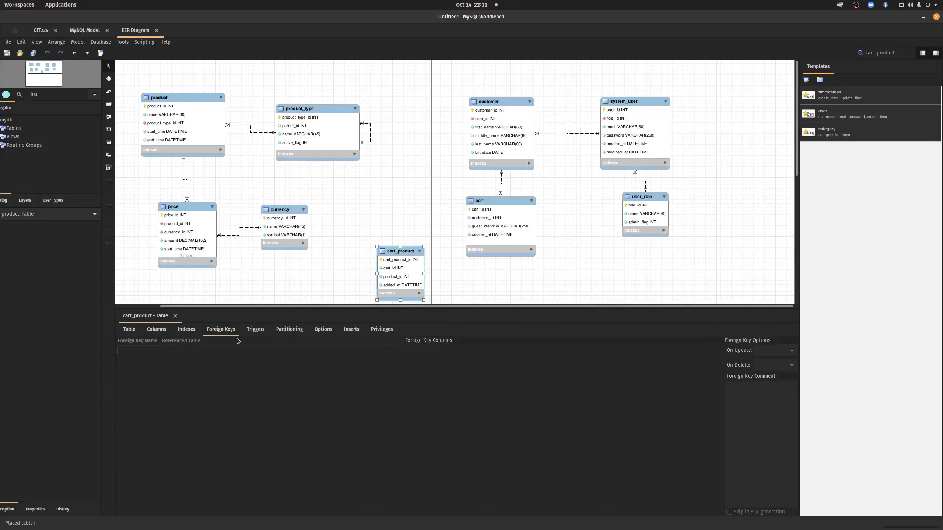
left_click(134, 349)
left_click(175, 350)
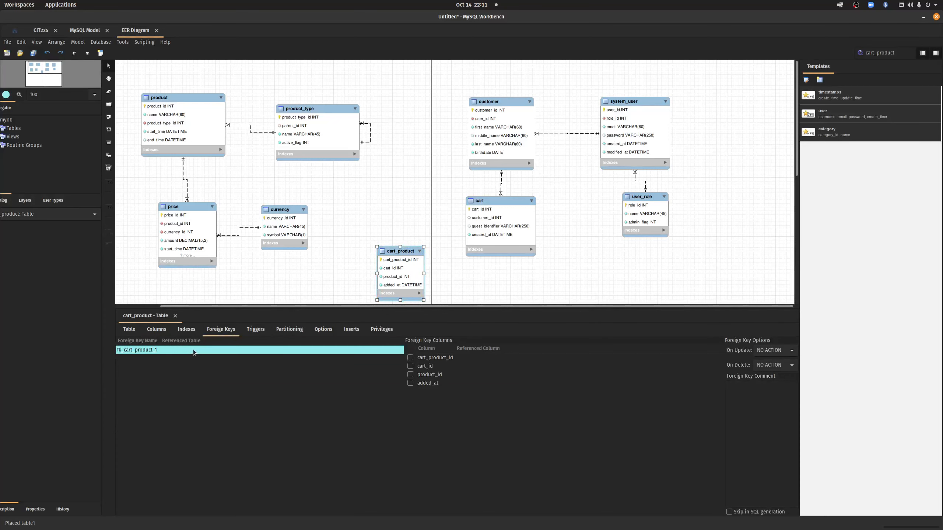
left_click(201, 374)
left_click(411, 366)
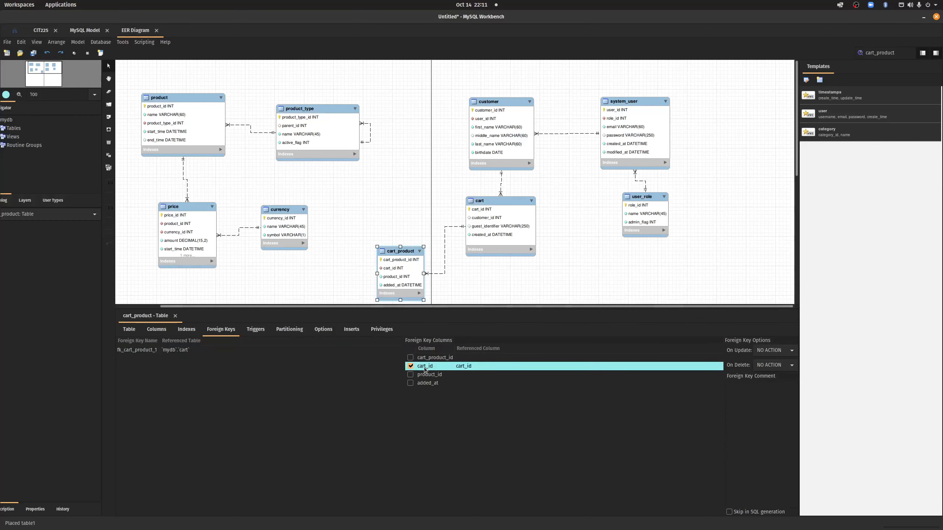
left_click(548, 273)
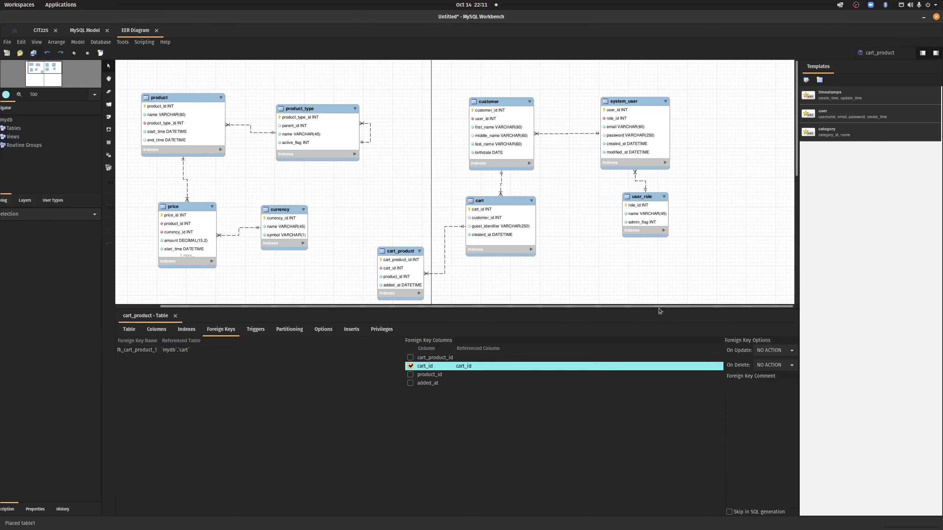
Step: Move cart_product up level with cart and set its cart foreign key's on-delete action to CASCADE
left_click_drag(660, 310, 668, 426)
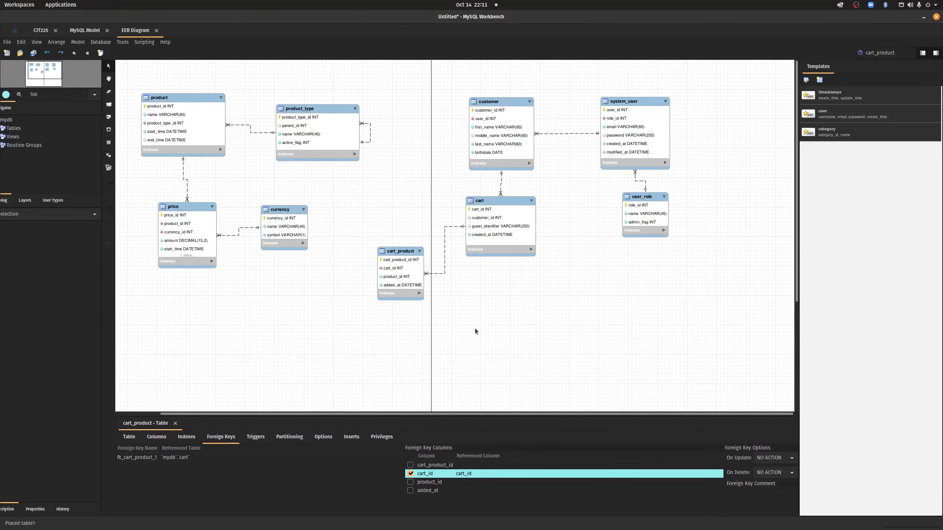
left_click_drag(397, 255, 407, 207)
left_click(770, 473)
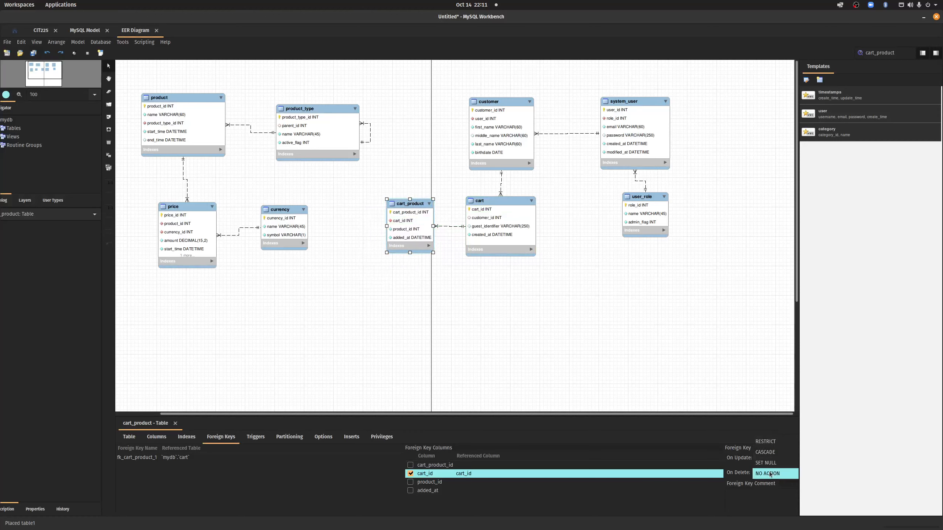
left_click(765, 451)
left_click(612, 366)
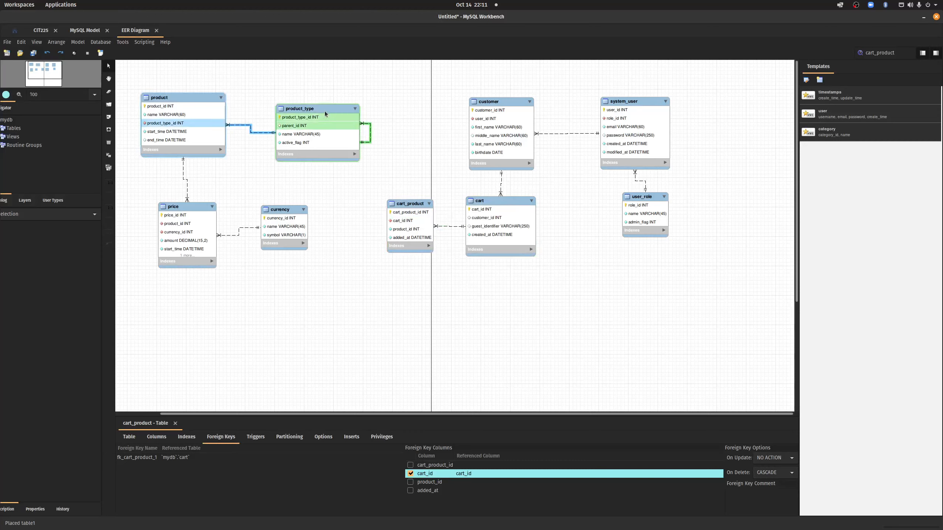
Step: Move the product_type table slightly up so its link to product runs straight
left_click_drag(324, 110, 322, 101)
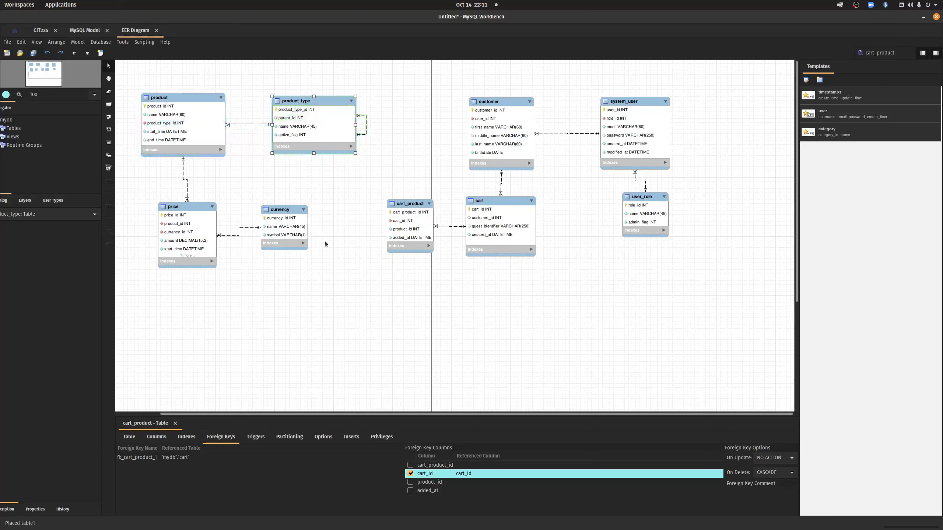
left_click(345, 252)
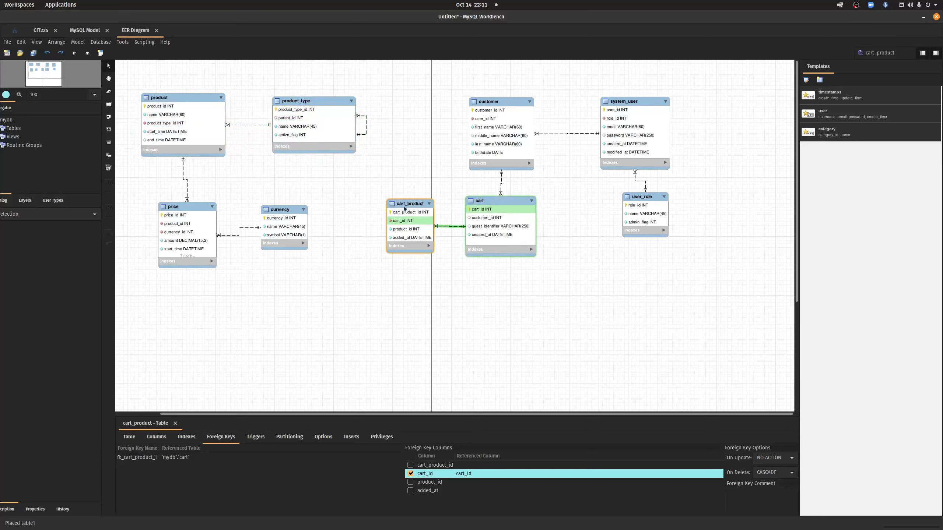
Step: Add a second foreign key to cart_product that references product_type and maps product_id to product_type_id
left_click(141, 466)
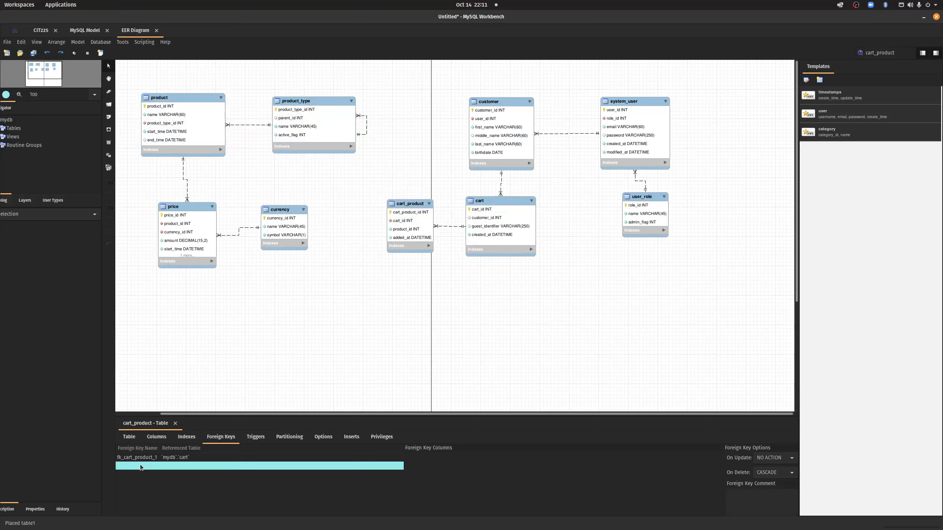
left_click(190, 469)
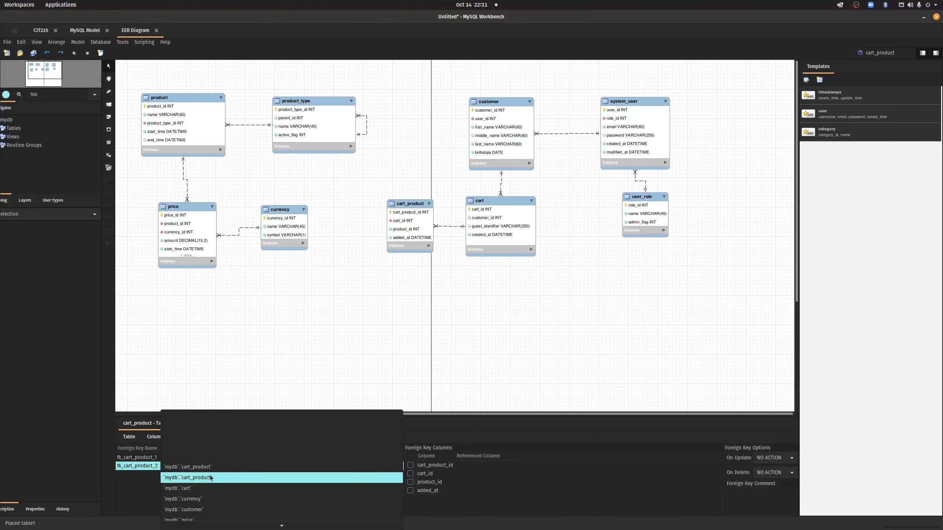
scroll(214, 481, "down", 3)
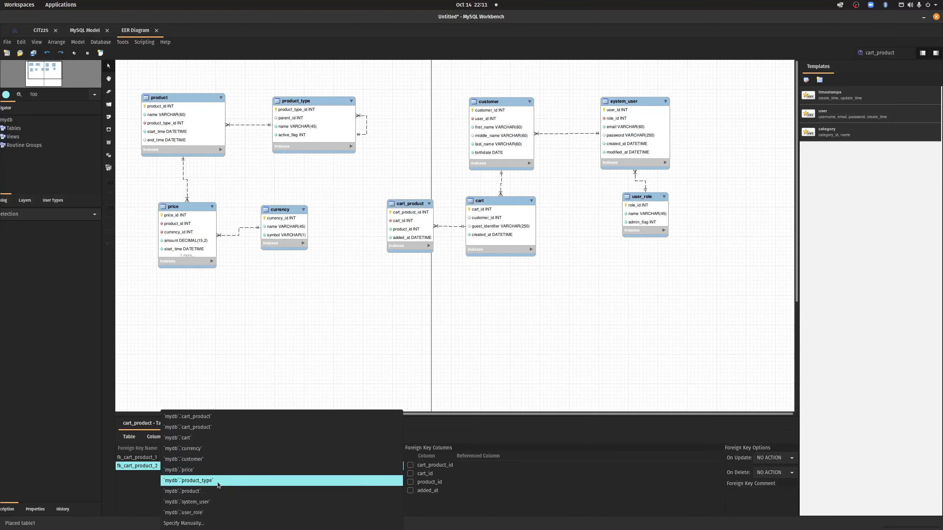
left_click(218, 484)
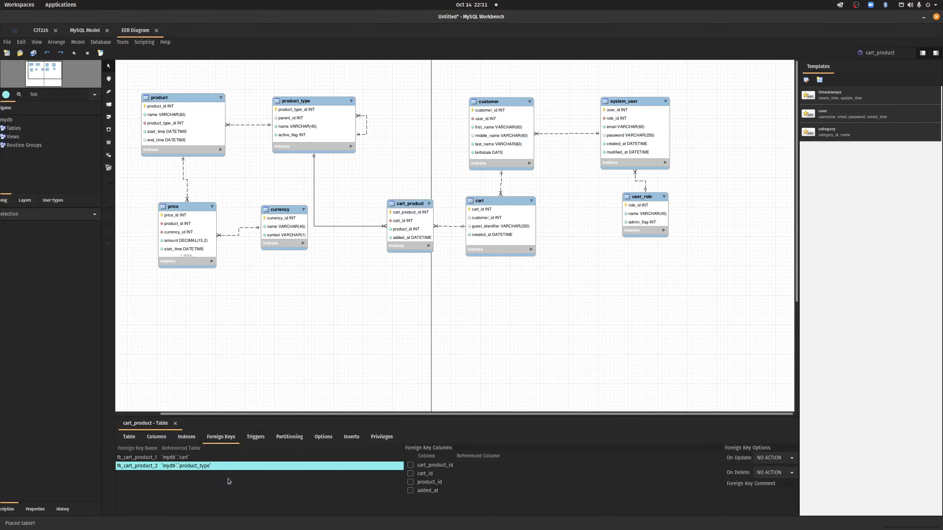
left_click(411, 482)
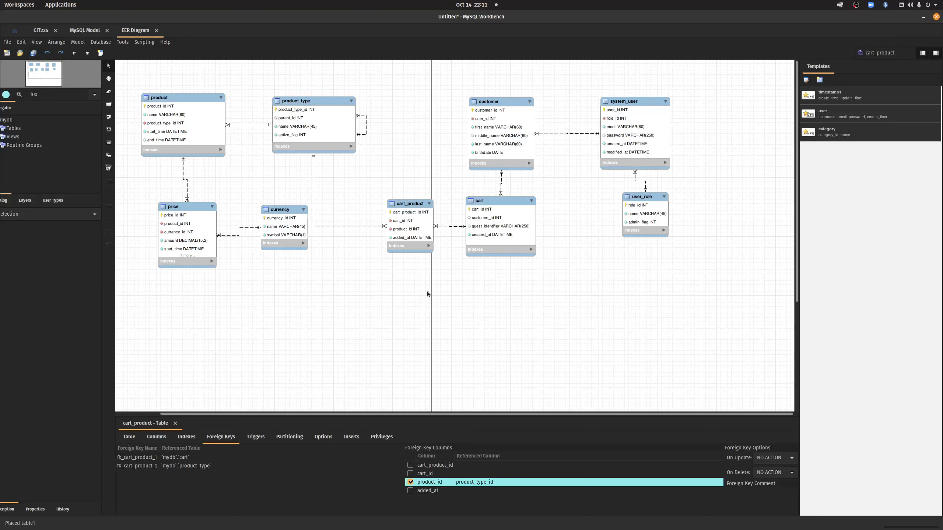
Step: Move cart_product up beneath and beside product_type, and set its second foreign key's on-delete action to CASCADE
left_click_drag(411, 204, 390, 161)
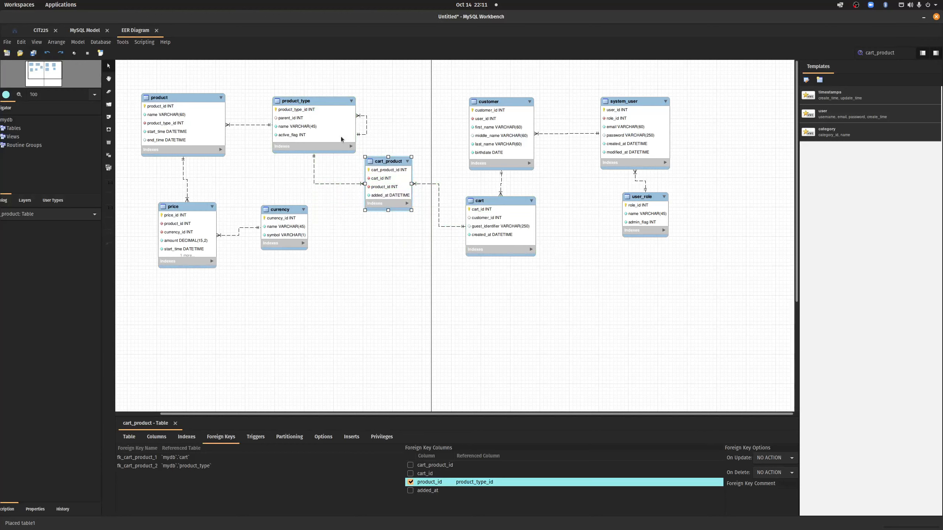
left_click(778, 477)
left_click(780, 452)
left_click(630, 314)
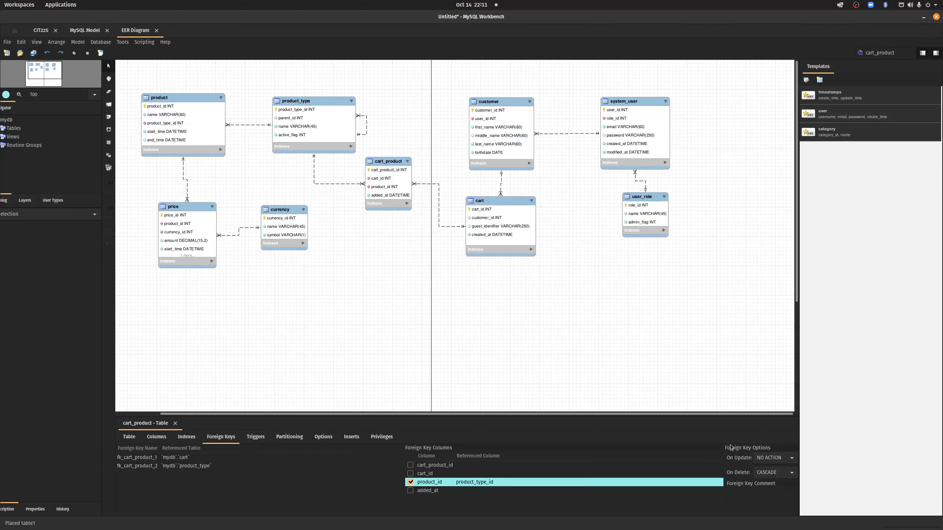
Step: Change the second cart_product foreign key to reference the product table, mapping product_id to product_id
left_click_drag(507, 416, 487, 505)
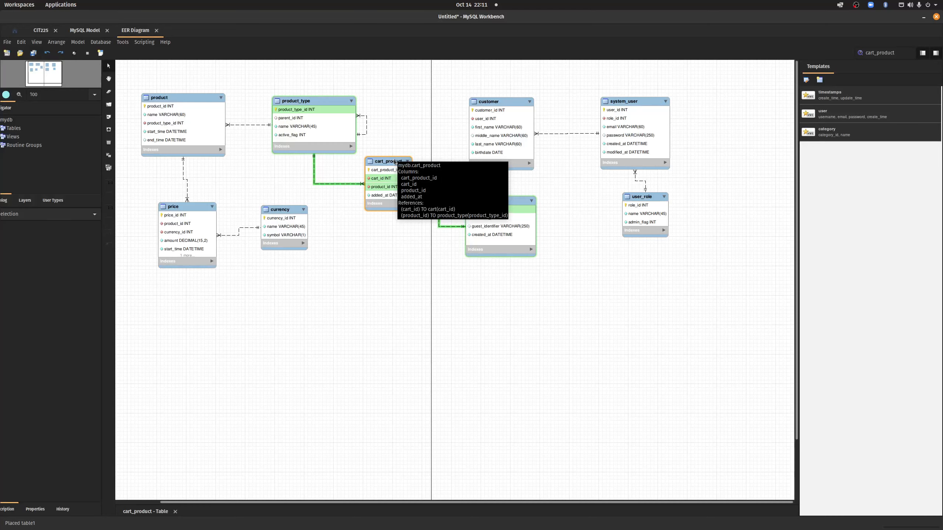
left_click_drag(413, 506, 400, 297)
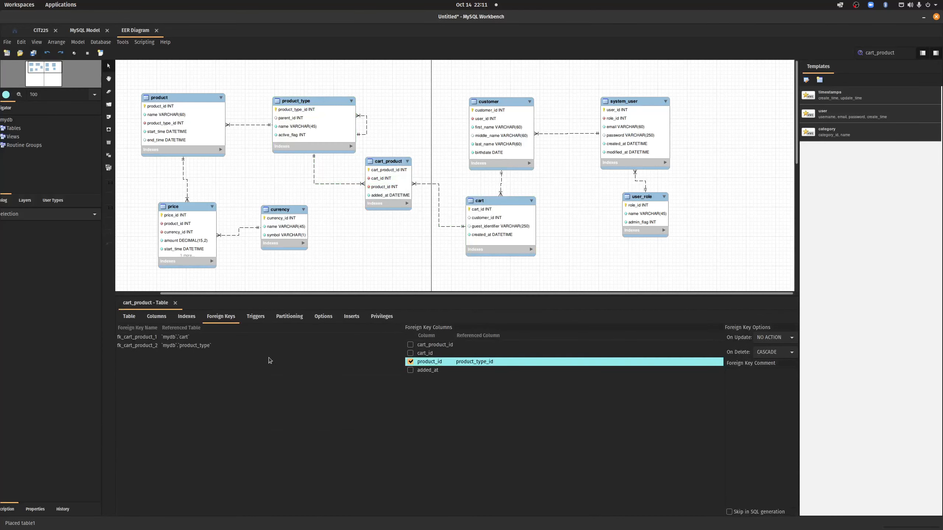
left_click(510, 361)
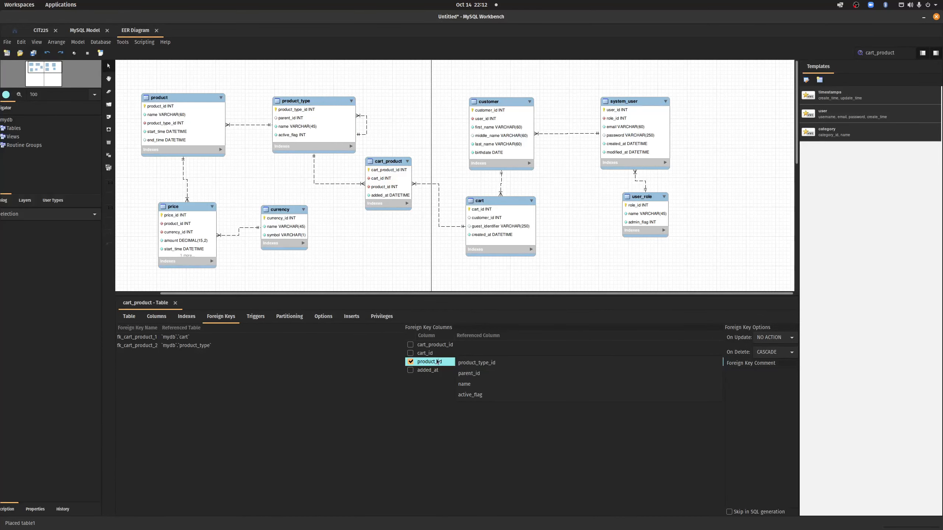
left_click(204, 346)
left_click(205, 346)
left_click(210, 346)
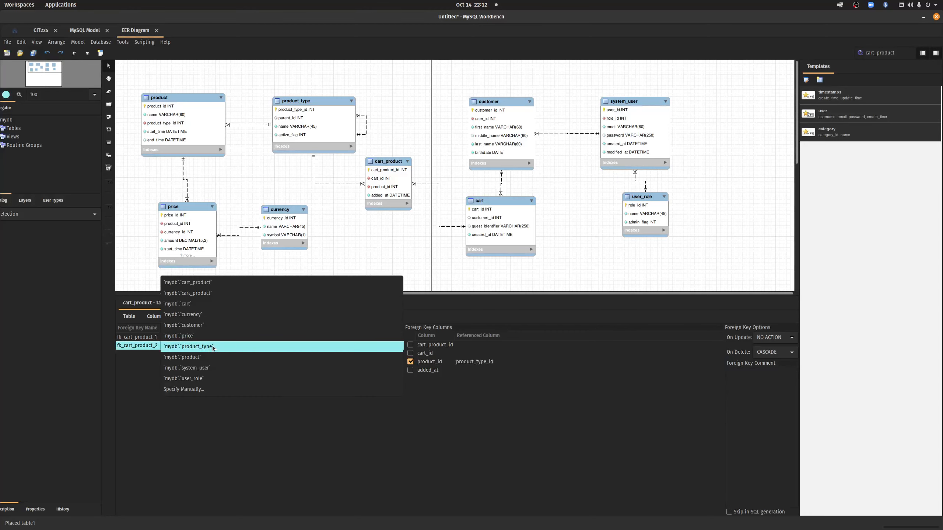
left_click(260, 358)
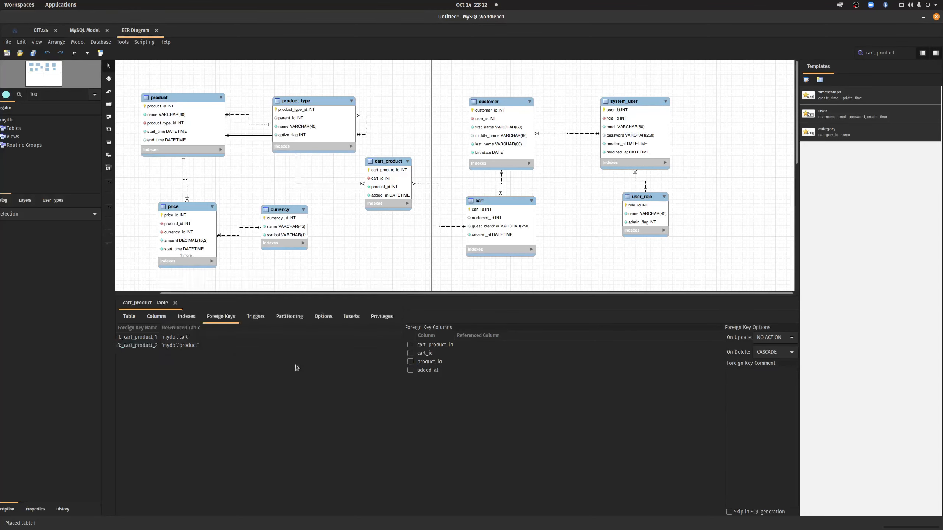
left_click(410, 361)
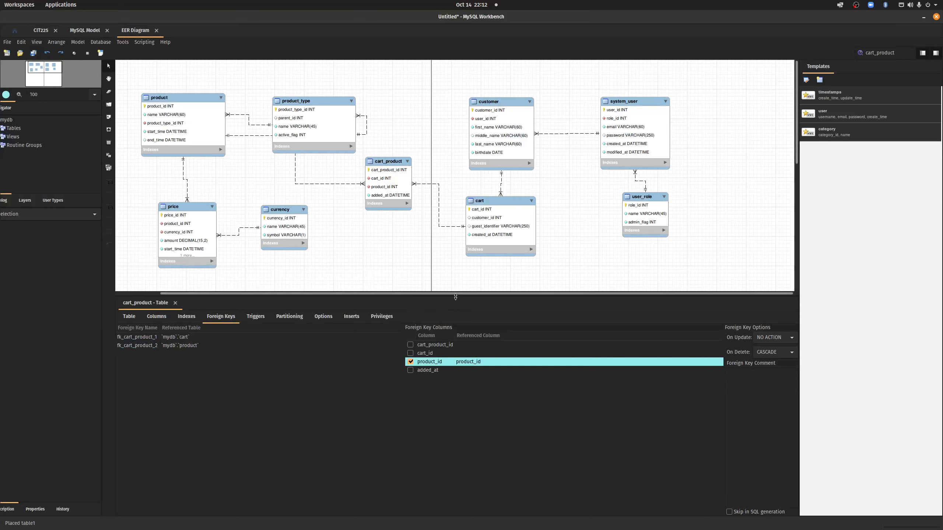
Step: Move the product_type table directly above cart_product, clear of the line linking product and cart_product
left_click_drag(455, 298, 453, 437)
left_click_drag(311, 100, 369, 88)
left_click(347, 207)
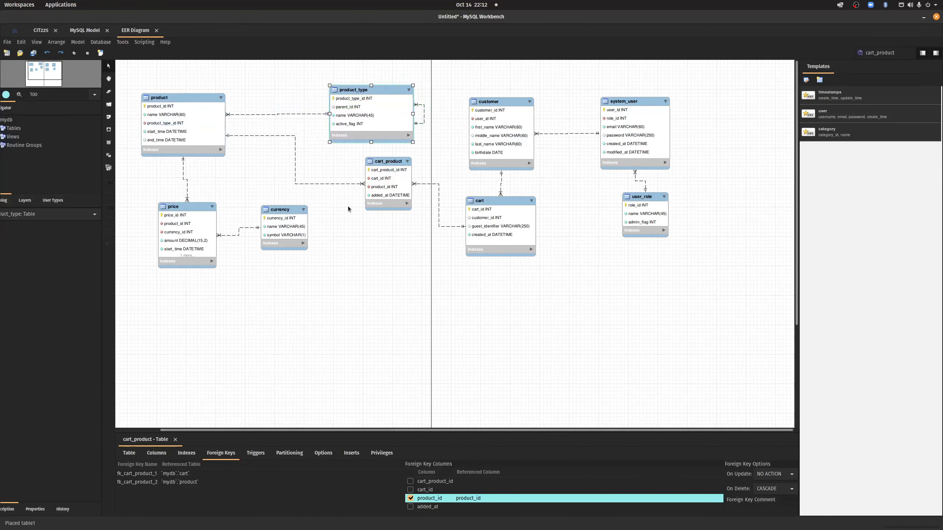
left_click(369, 308)
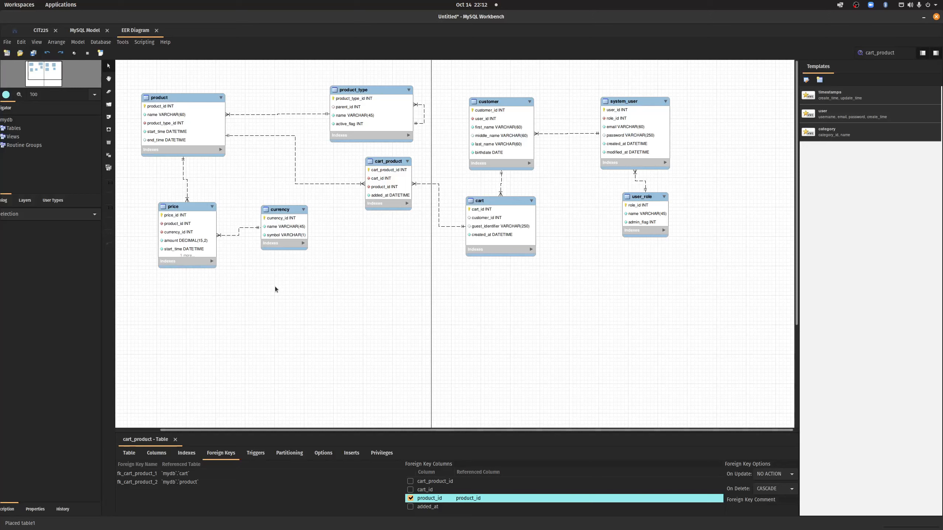
Step: Shift the customer, cart, system_user and user_role tables together away from cart_product, and place cart level beside cart_product
left_click_drag(539, 118, 694, 257)
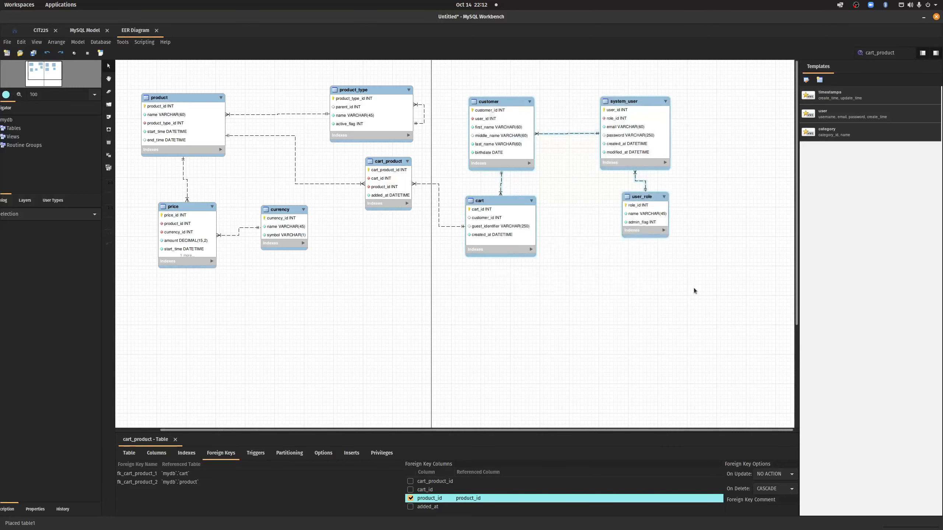
left_click_drag(513, 110, 601, 179)
left_click_drag(582, 270, 492, 159)
left_click(496, 255)
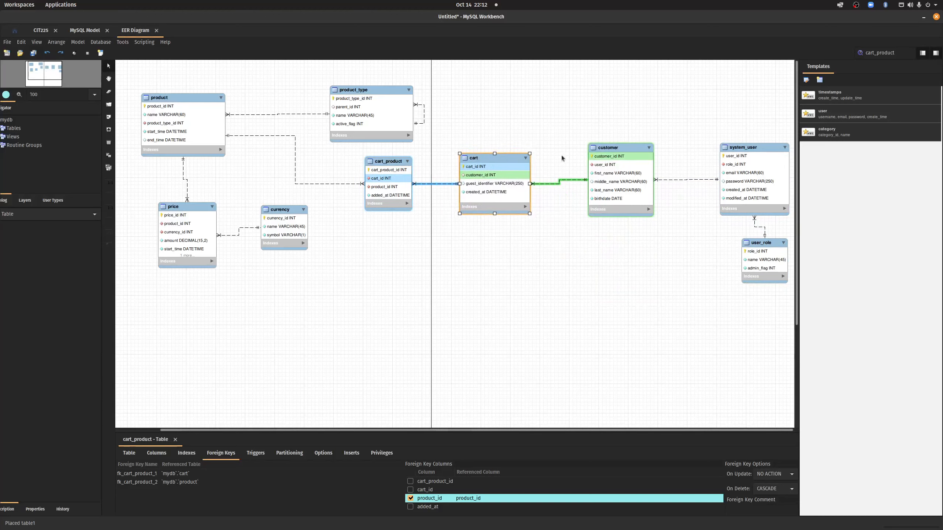
Step: Line up customer and system_user in a row beside cart, with user_role directly below system_user
left_click_drag(623, 154, 598, 156)
left_click_drag(760, 149, 705, 153)
left_click_drag(772, 244, 706, 256)
left_click(662, 255)
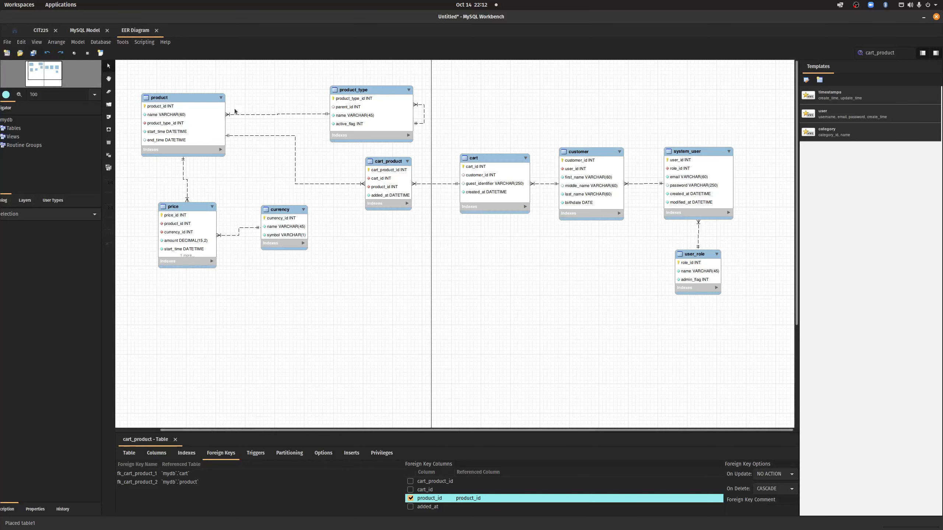
Step: Place a new table in the empty area below cart_product and name it order
left_click(108, 142)
left_click(377, 278)
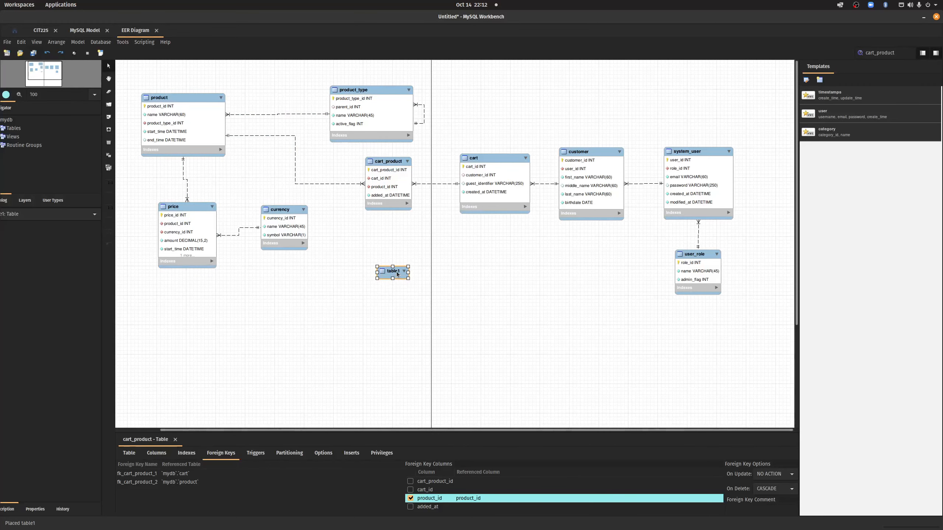
double_click(397, 274)
left_click(130, 453)
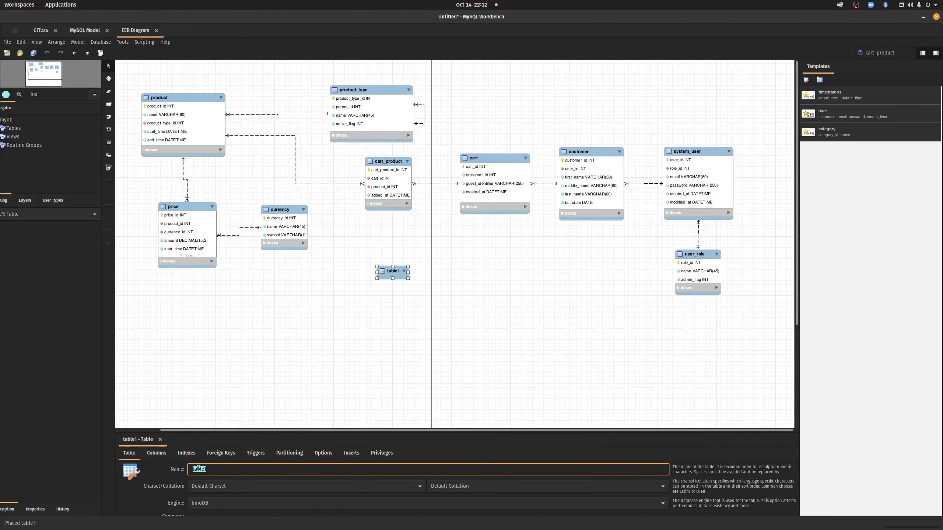
left_click(224, 470)
left_click_drag(225, 469, 191, 468)
type("order")
key("Return")
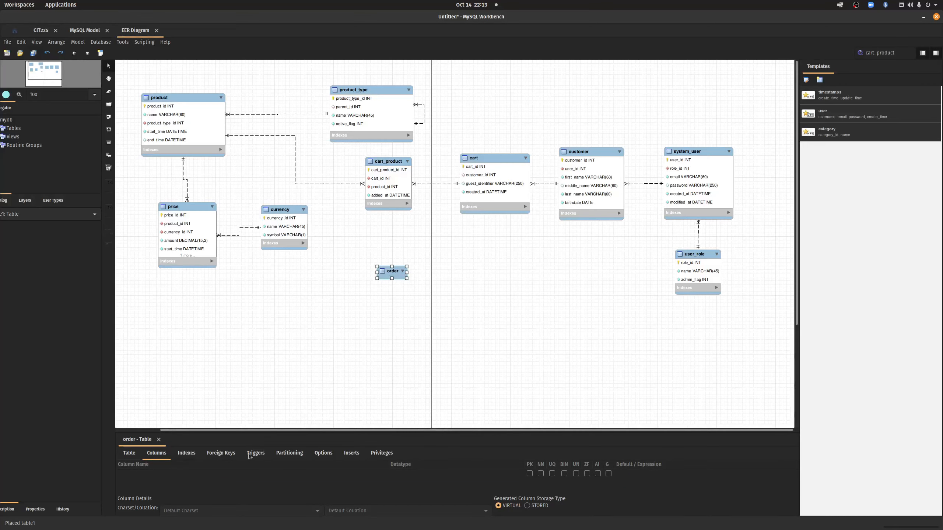
Step: Add an order_id column of type INT to the order table as its auto-incrementing, not-null primary key
left_click_drag(343, 430, 339, 305)
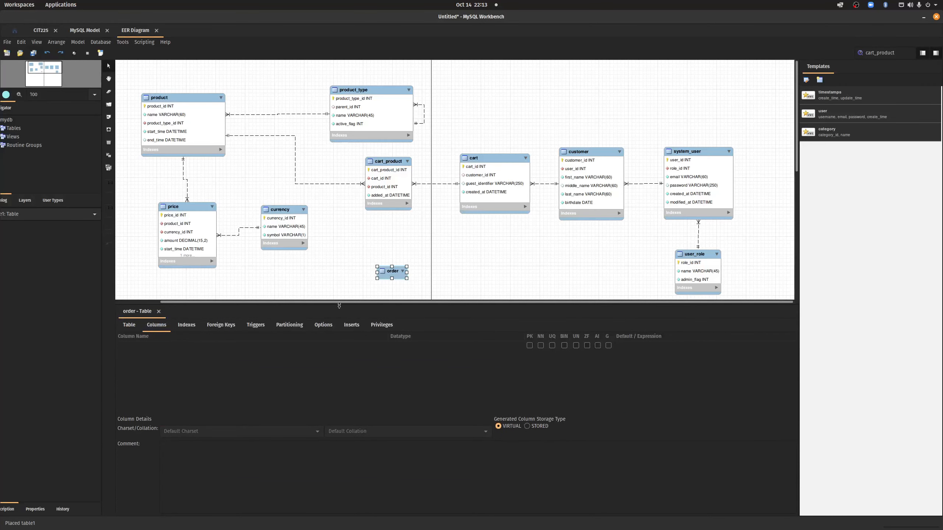
left_click(130, 326)
left_click(162, 327)
left_click(162, 345)
type("order_id")
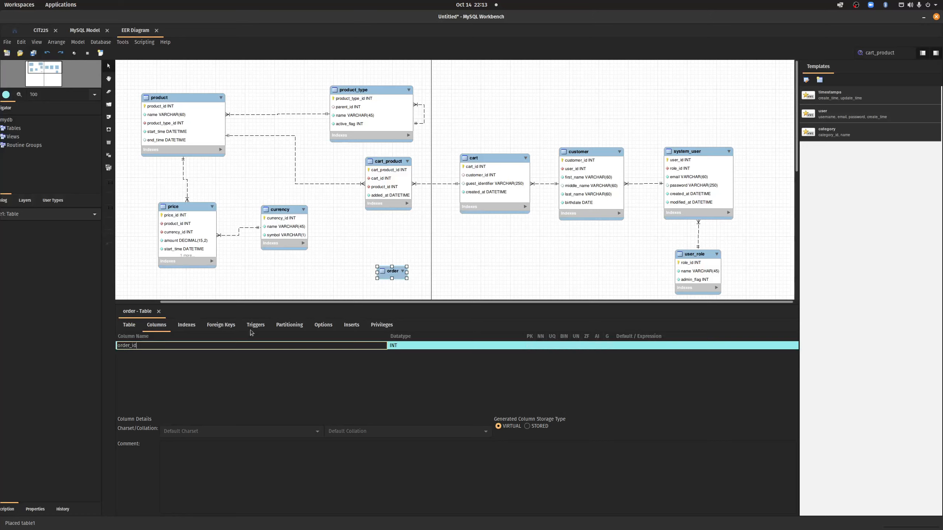
key("Return")
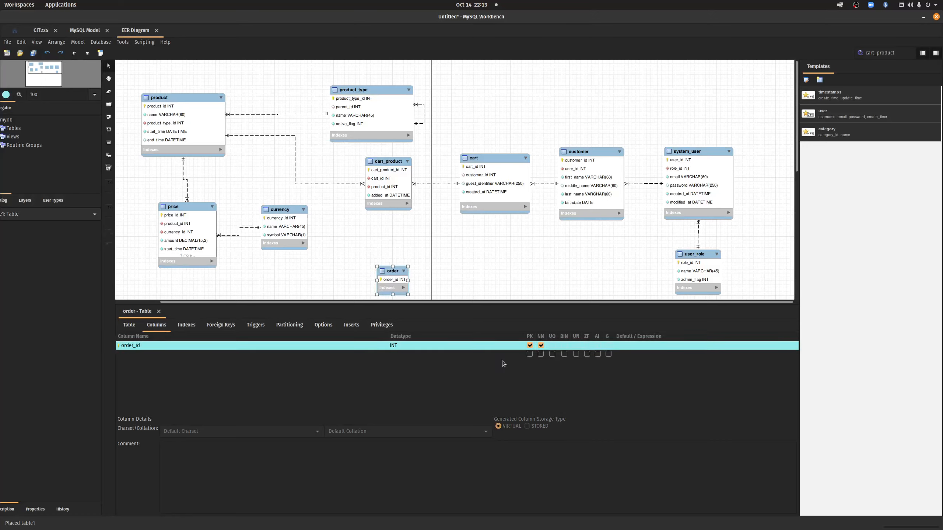
left_click(598, 345)
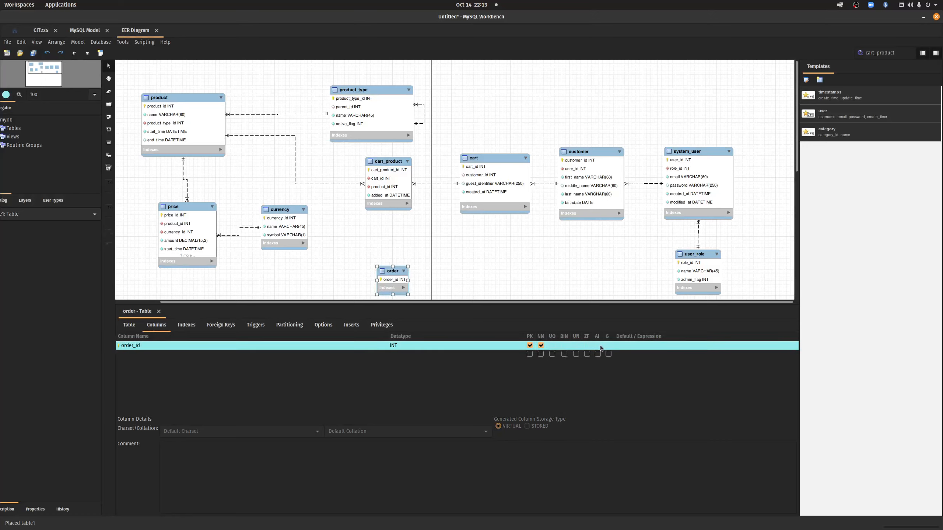
Step: Add a not-null customer_id column of type INT to the order table
left_click(131, 355)
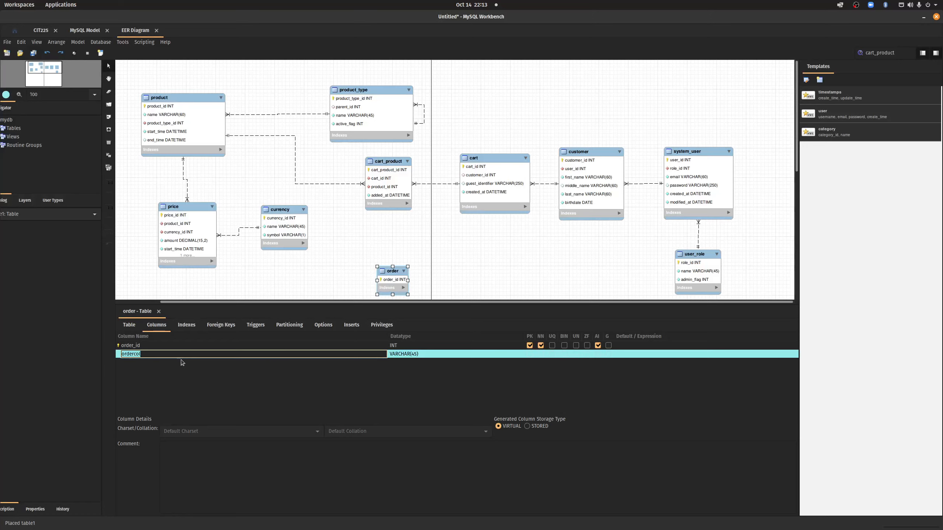
type("c")
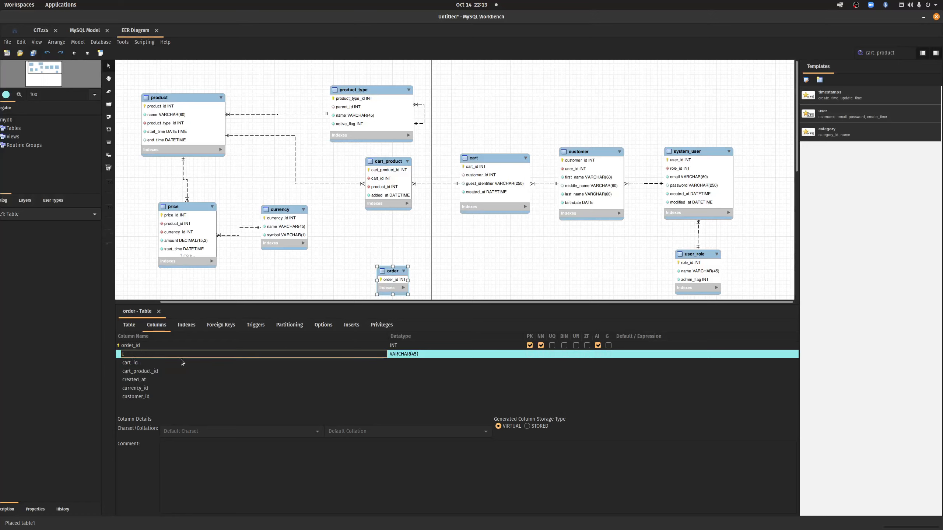
type("ustomer_id")
key("Return")
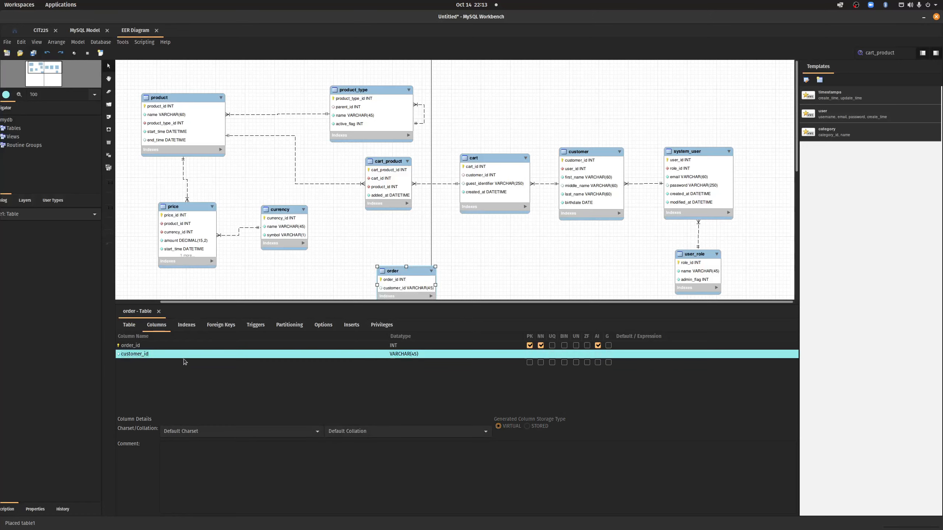
left_click(541, 354)
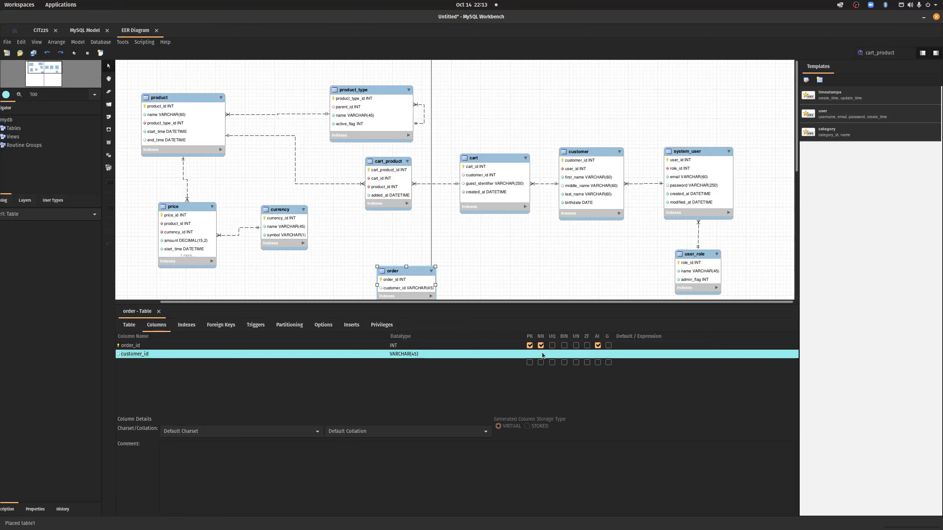
left_click(398, 354)
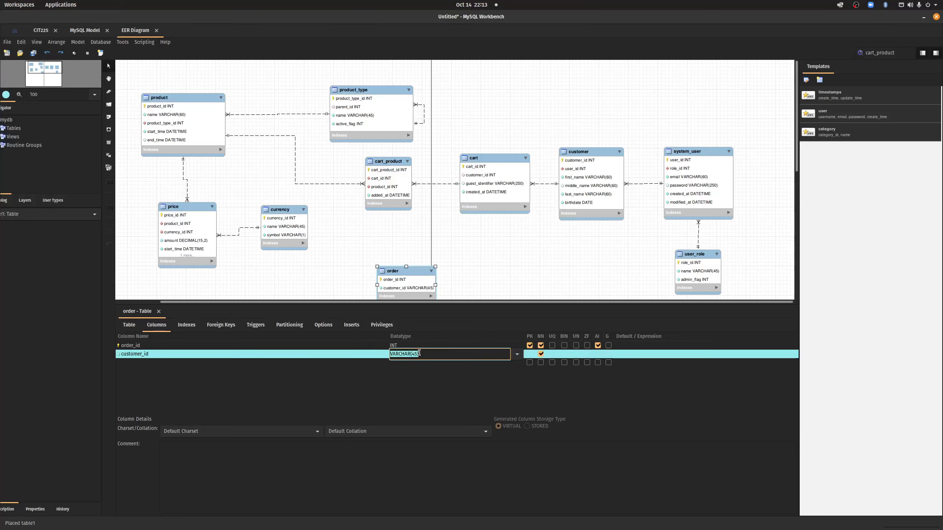
type("INT")
key("Return")
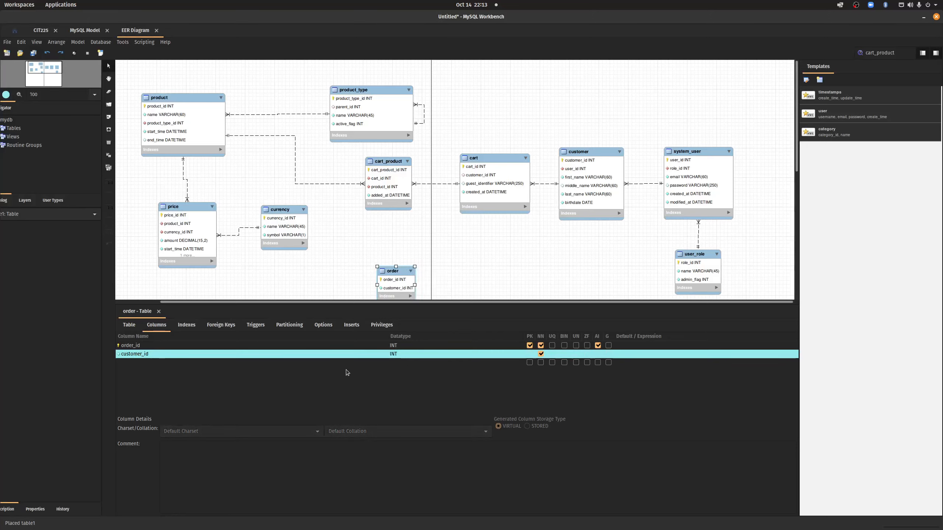
Step: Add a third column named ordered_at to the order table
left_click(303, 363)
left_click(147, 362)
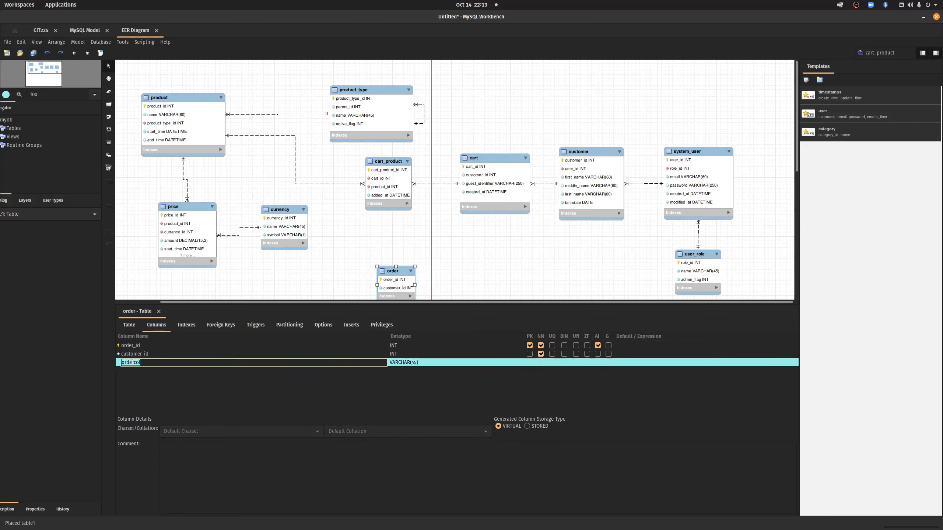
left_click_drag(148, 361, 122, 362)
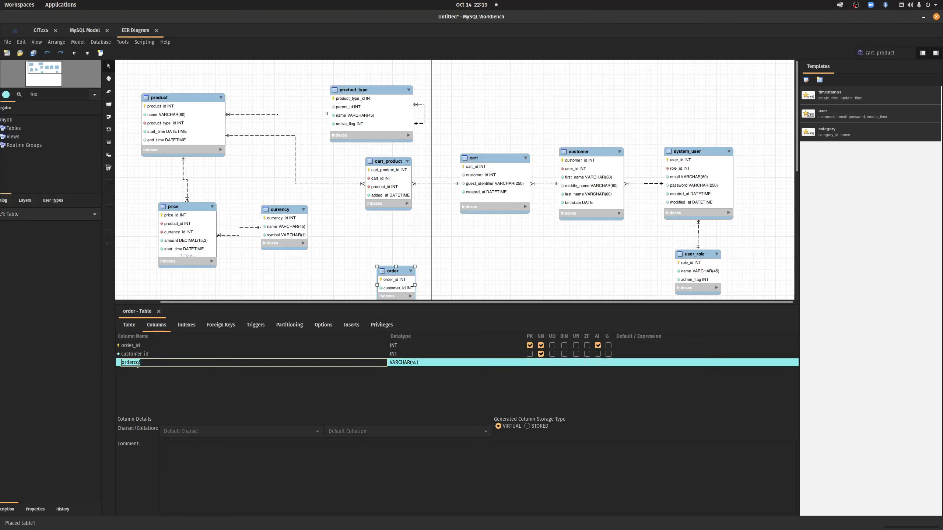
type("D")
type("ordered")
type("_at")
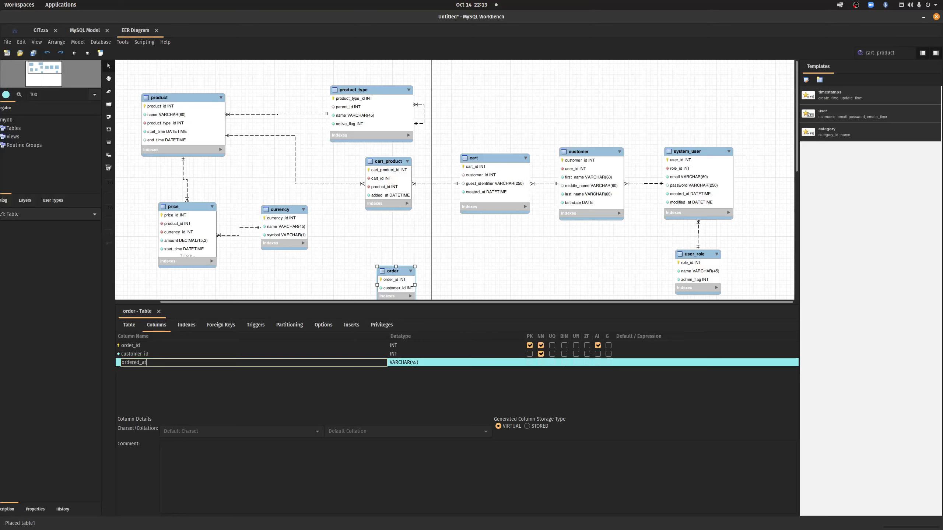
key("Return")
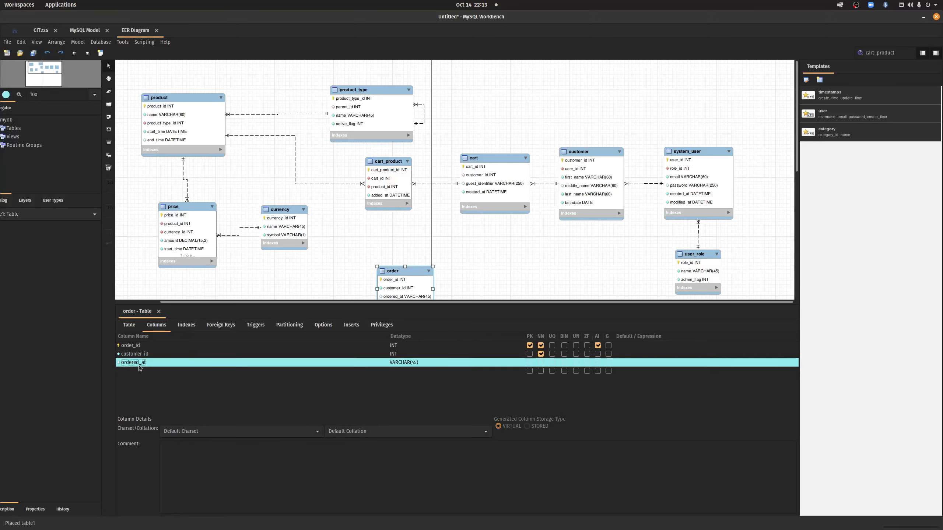
Step: Make the ordered_at column a not-null DATETIME with CURRENT_TIMESTAMP as its default
left_click(427, 365)
type("DATETIME")
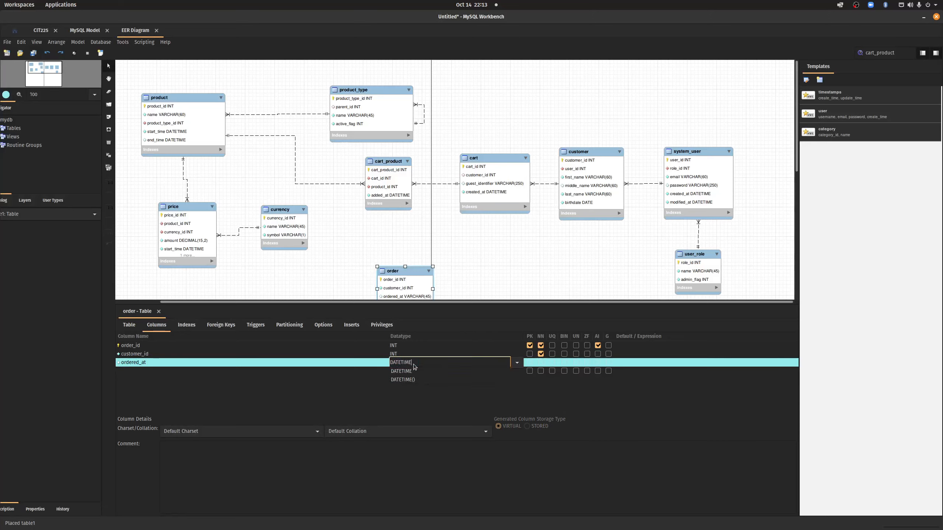
key("Return")
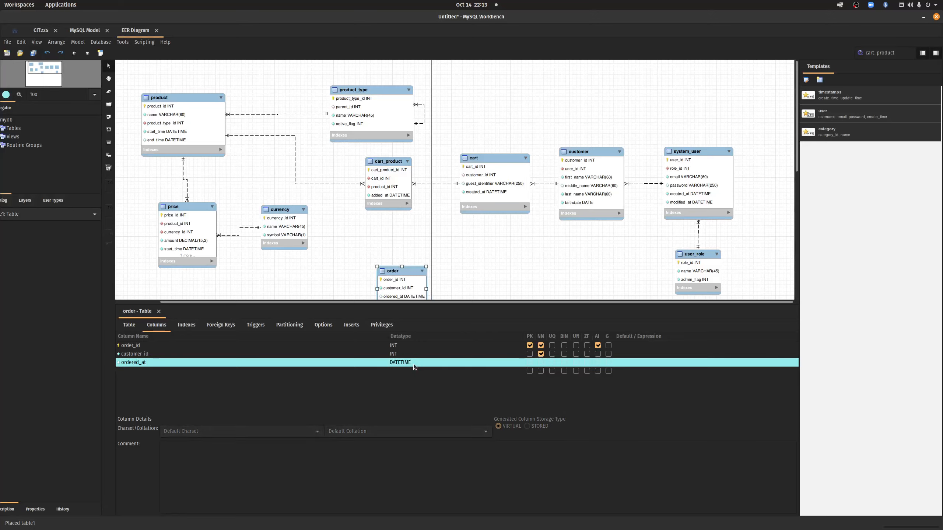
left_click(540, 362)
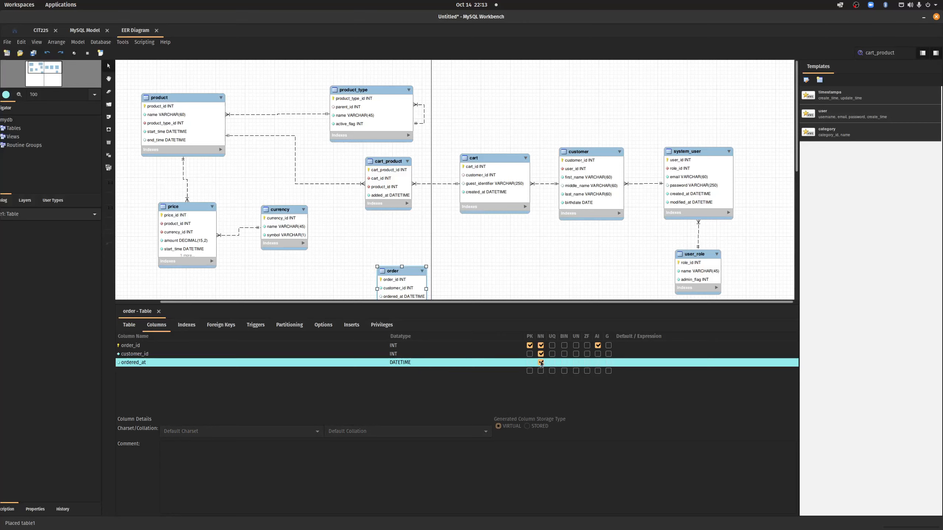
left_click(637, 363)
type("CURR")
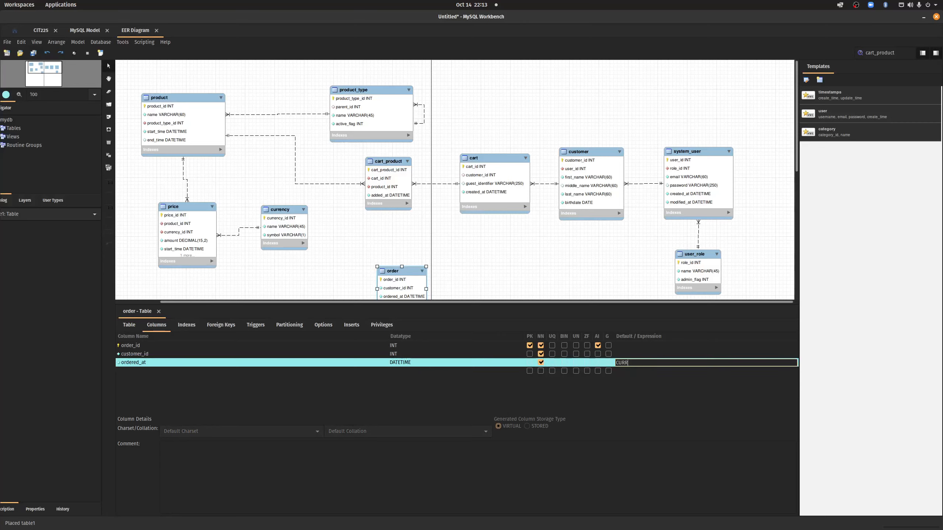
type("ENT_TIMESTAMP")
key("Return")
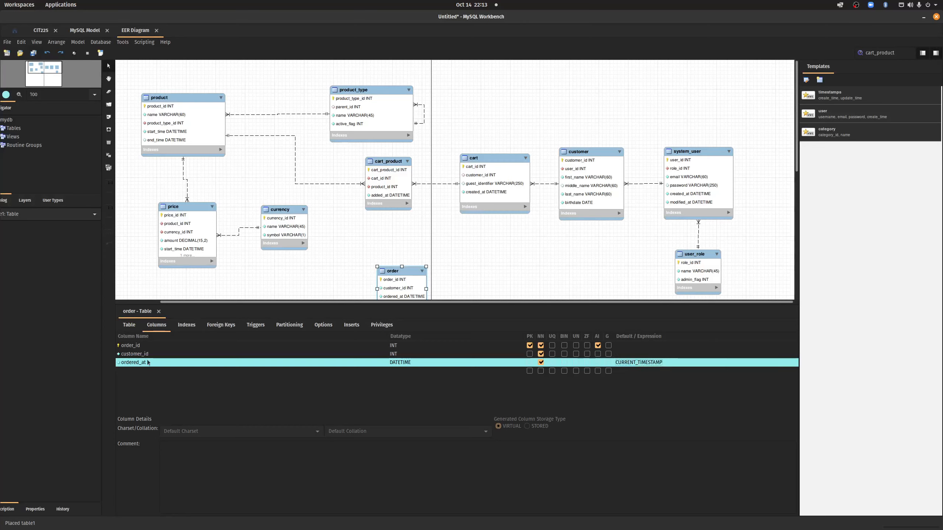
Step: Add a total_amount column of type DECIMAL(15,2) to the order table
left_click(142, 370)
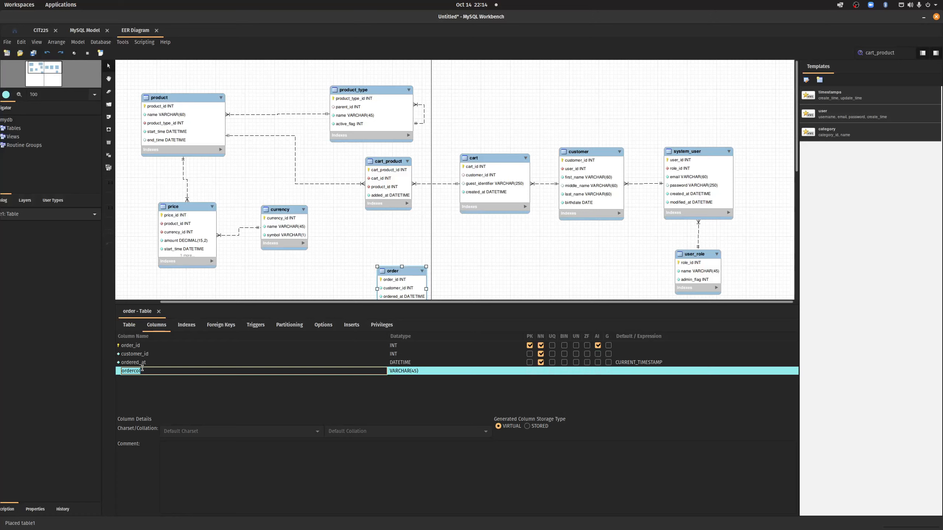
type("toto")
type("l_amount")
key("Return")
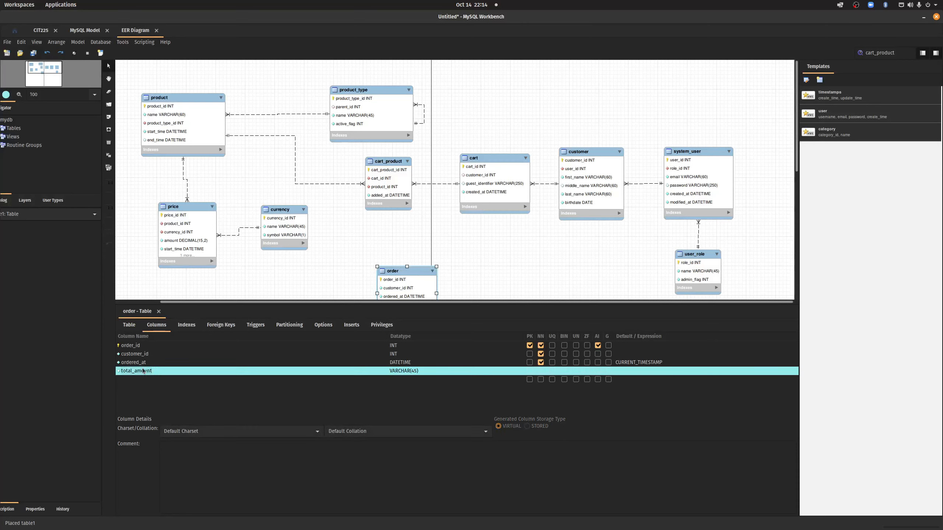
left_click(405, 370)
left_click(417, 371)
key("ctrl+a")
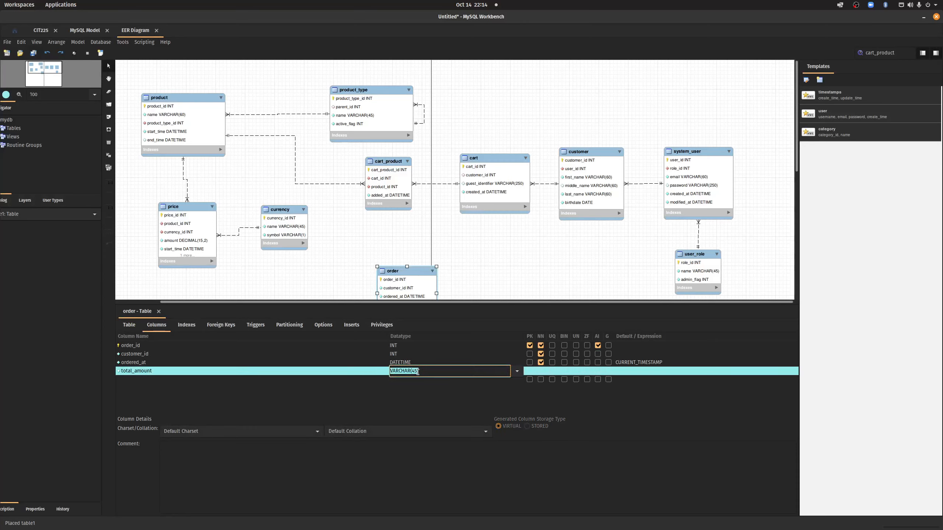
type("DECIMAL")
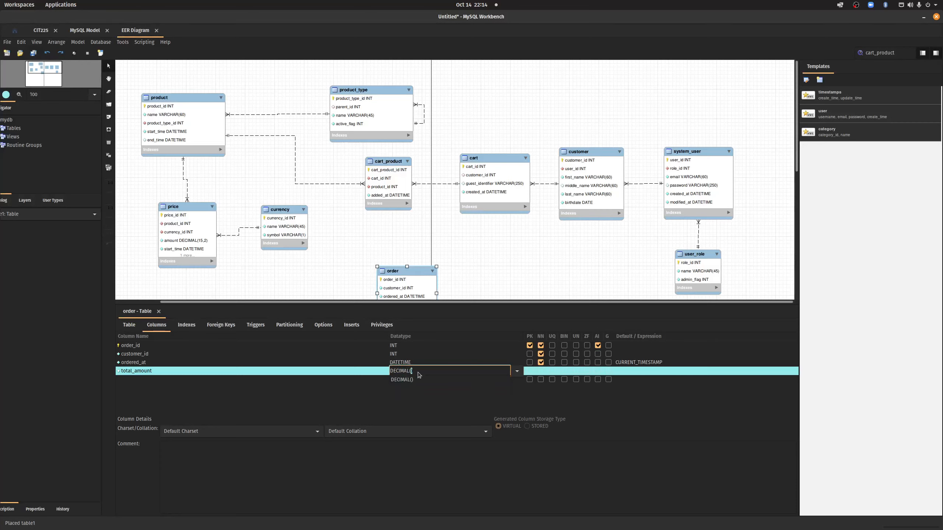
type("(15,2)")
key("Return")
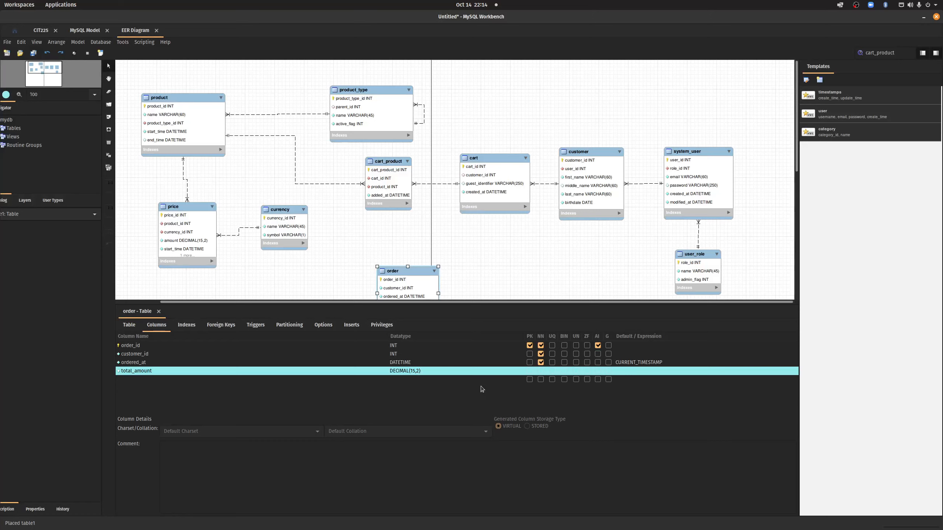
Step: Make the total_amount column not null with a default of 0.00
left_click(541, 371)
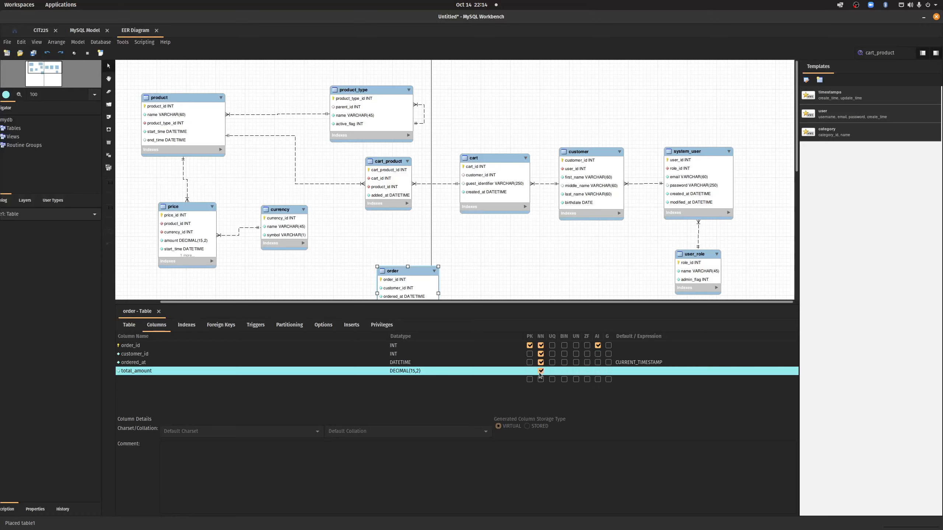
left_click(623, 371)
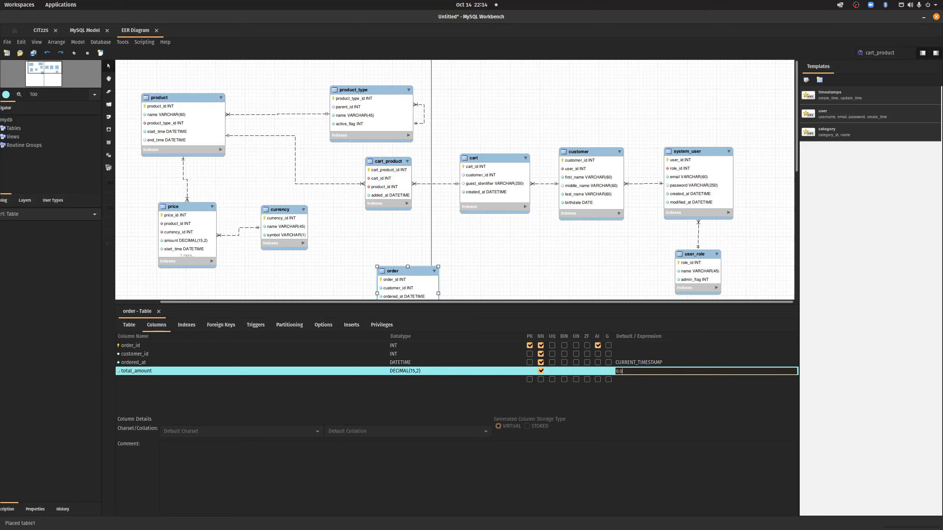
left_click(661, 389)
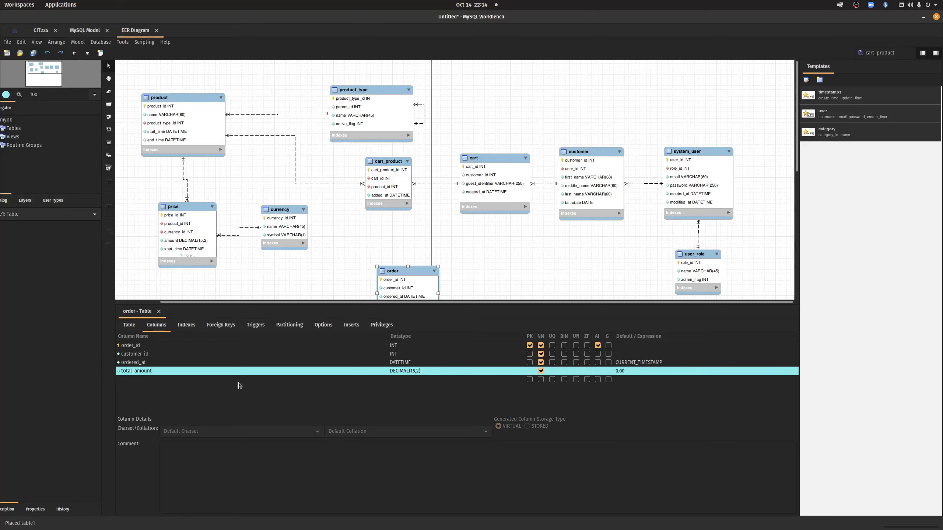
Step: Add a currency_id column of type INT to the order table
left_click(134, 379)
left_click(134, 379)
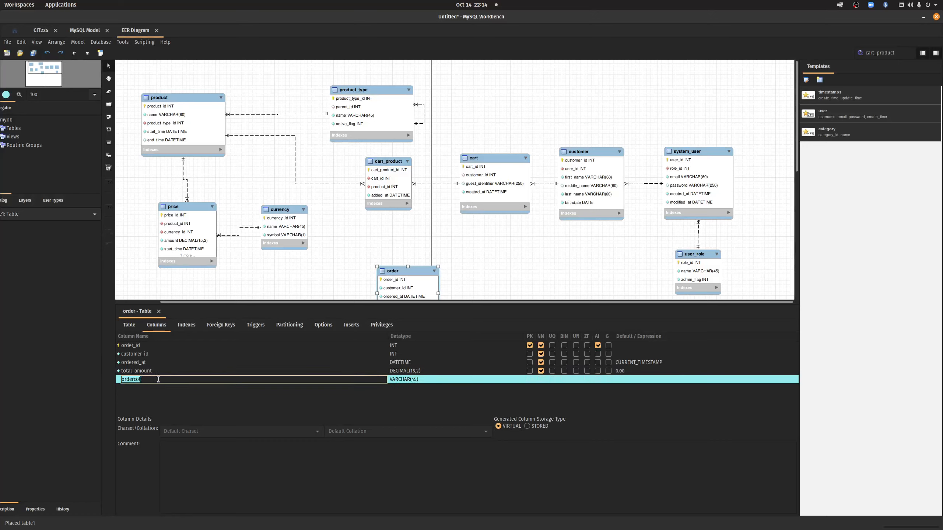
key("BackSpace")
type("currency_id")
key("Return")
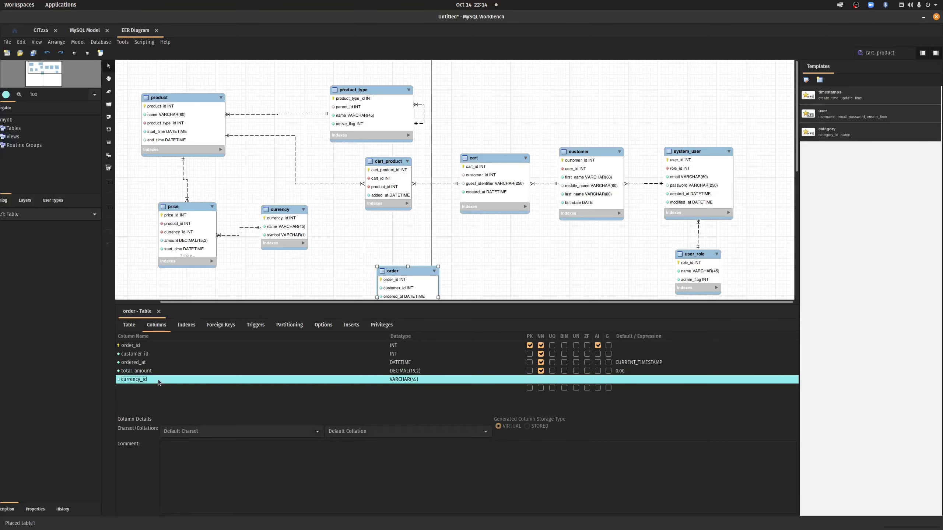
left_click(421, 380)
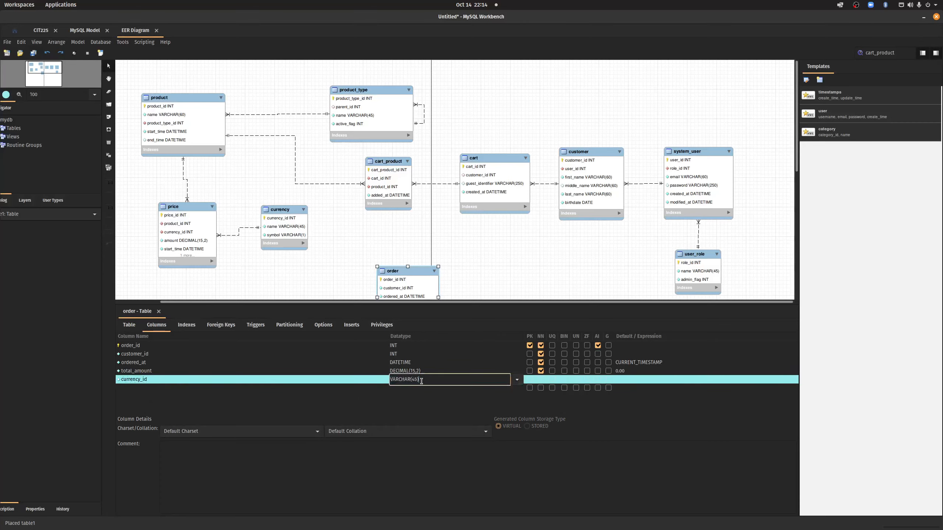
triple_click(415, 382)
type("INT")
key("Return")
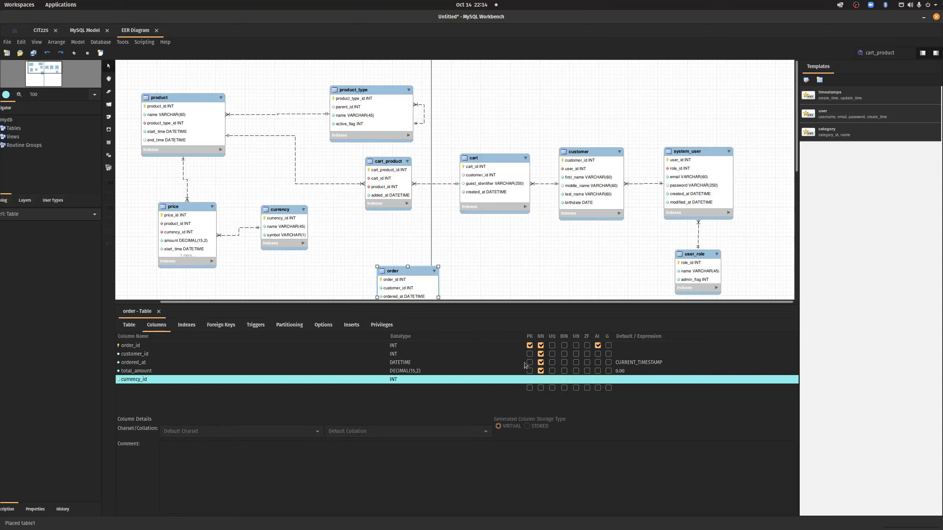
Step: Make the currency_id column not null with a default of 1
left_click(540, 380)
left_click(624, 382)
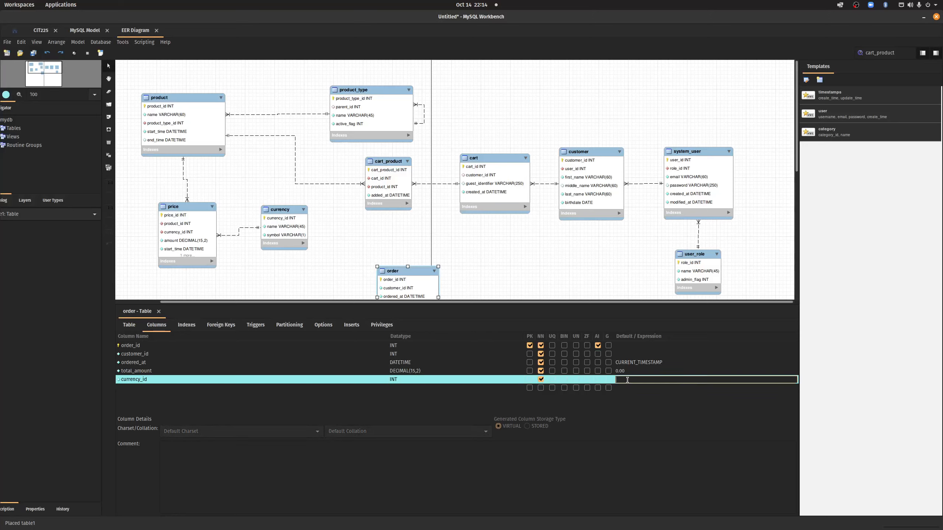
type("1")
key("Return")
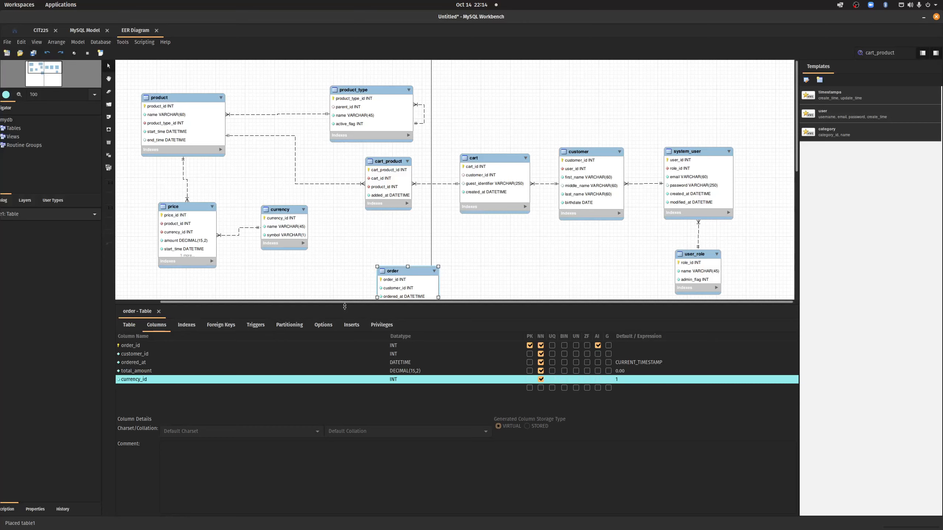
Step: Add a status_id column of type INT to the order table
left_click(129, 388)
left_click(137, 387)
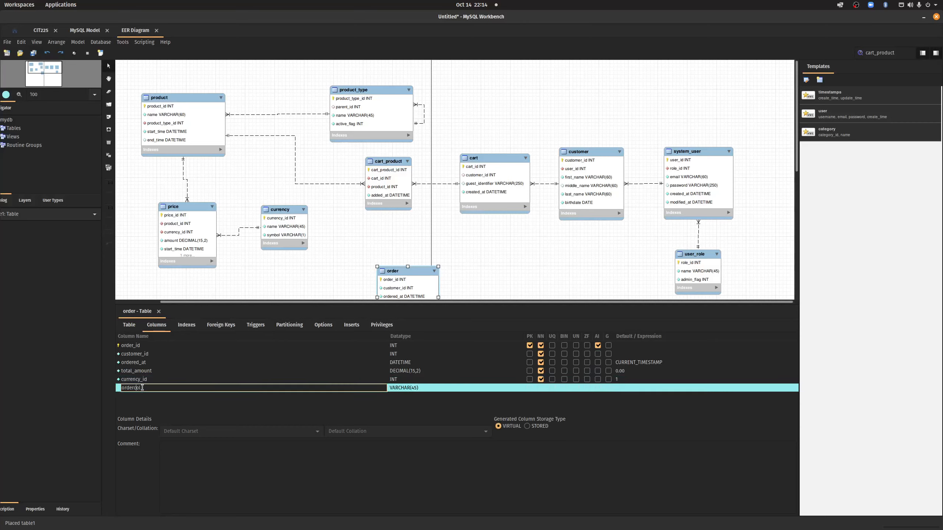
type("status_id")
key("Return")
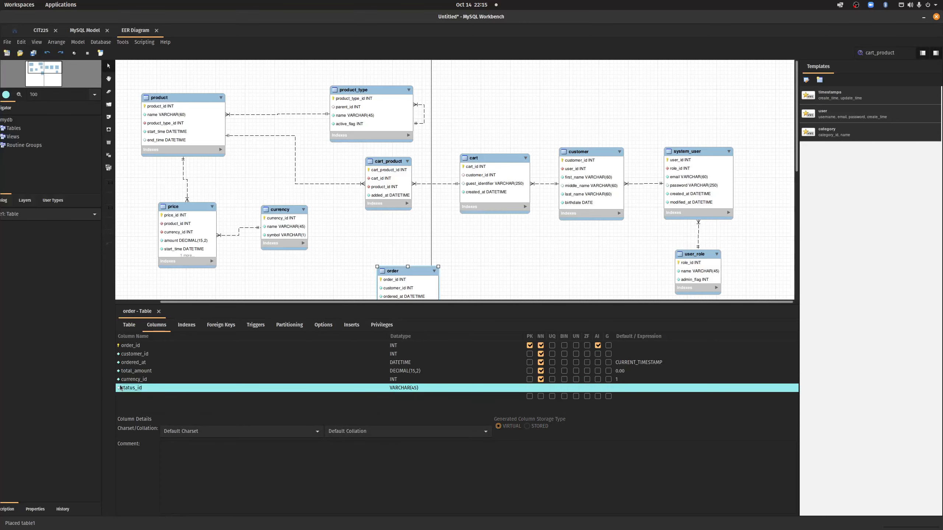
left_click(425, 388)
type("int")
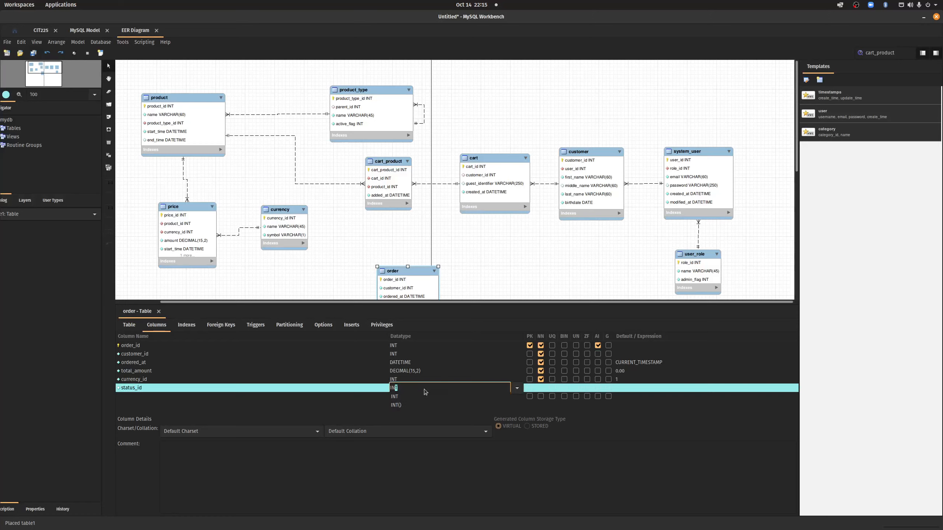
key("Return")
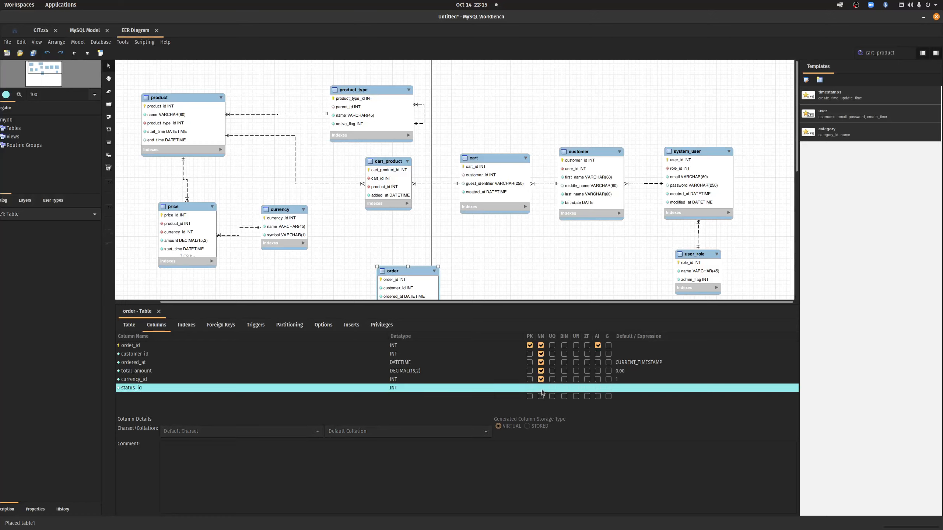
Step: Make the status_id column not null with a default of 1
left_click(541, 388)
left_click(620, 387)
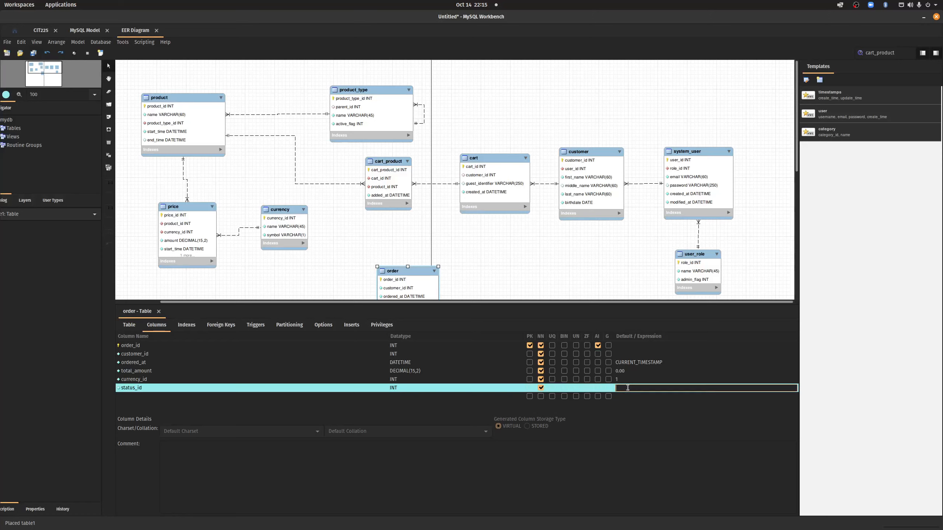
type("1")
key("Return")
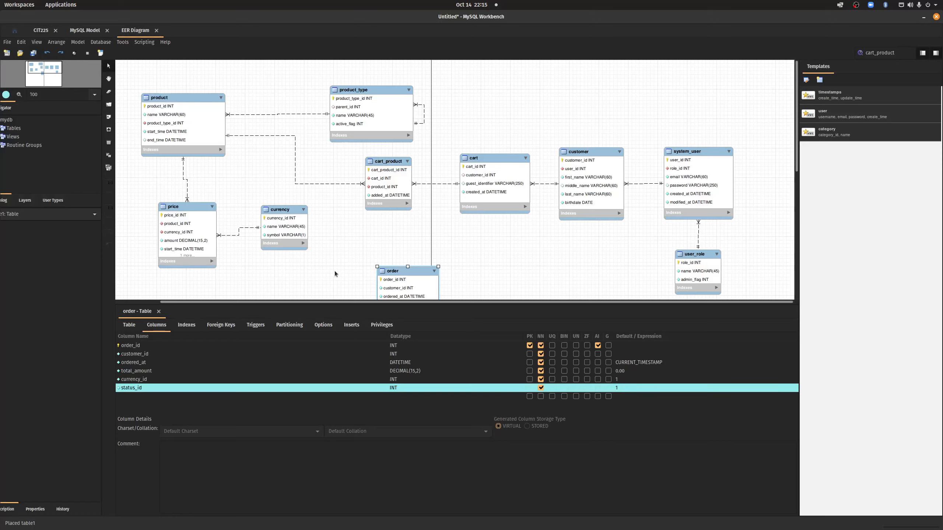
Step: Add a foreign key to the order table that references the customer table through the customer_id column
left_click(230, 326)
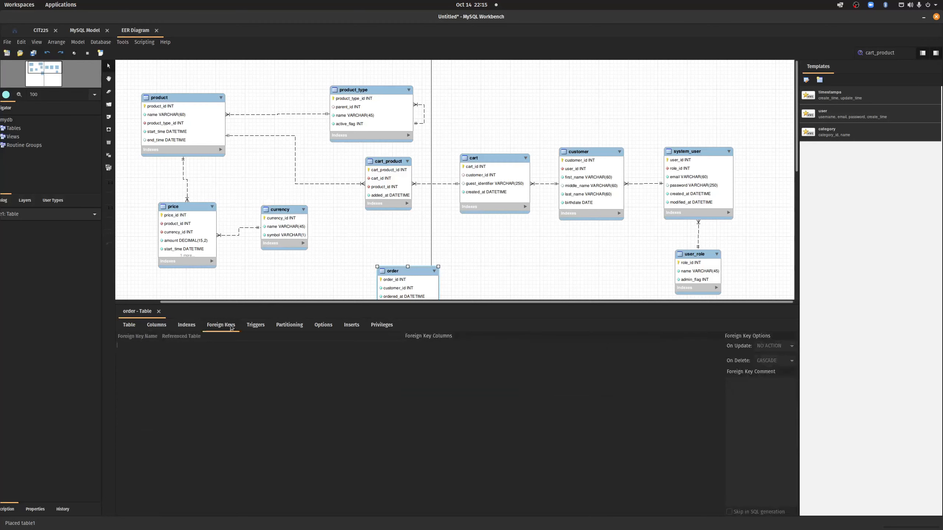
left_click(150, 346)
left_click(210, 349)
left_click(222, 348)
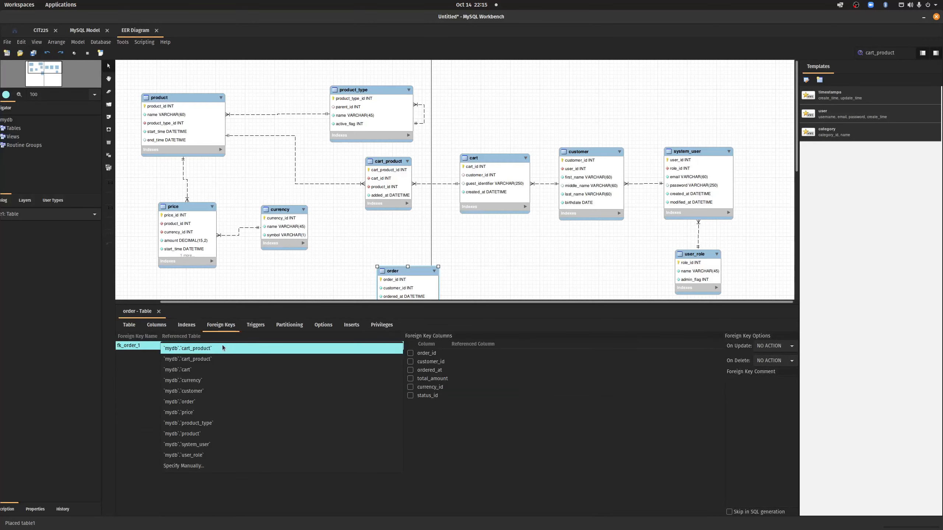
left_click(204, 391)
left_click(410, 361)
left_click(137, 355)
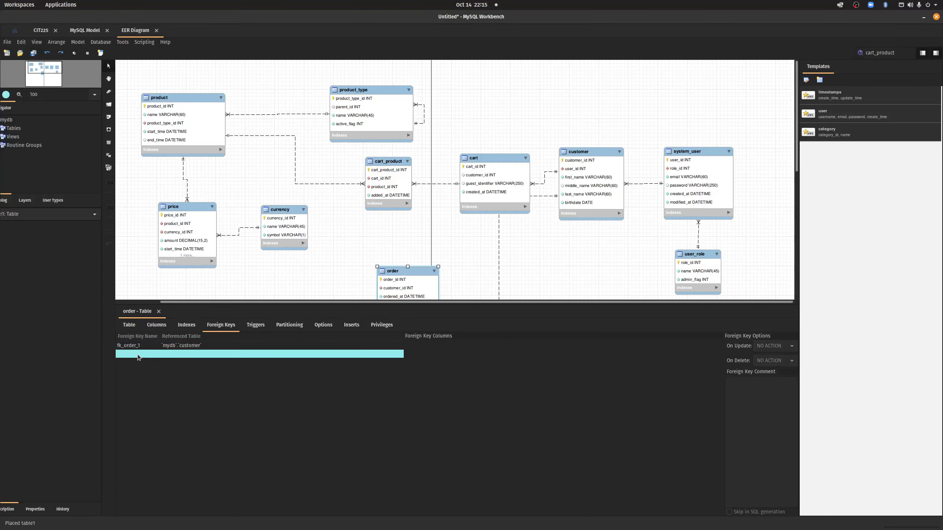
left_click(203, 355)
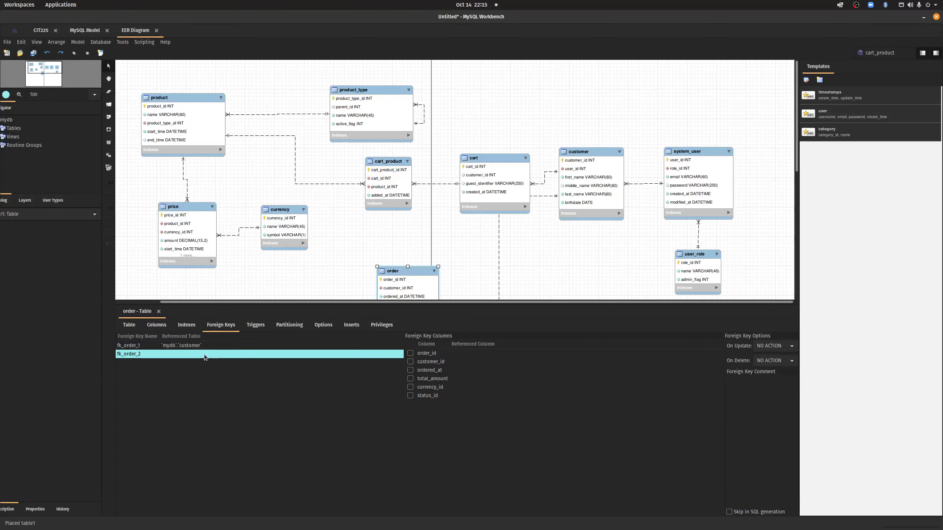
left_click(149, 355)
key("BackSpace")
key("BackSpace")
key("BackSpace")
key("BackSpace")
key("BackSpace")
key("BackSpace")
key("BackSpace")
key("BackSpace")
key("BackSpace")
key("BackSpace")
key("Return")
Step: Enlarge the diagram area and move the order table directly below the customer table
left_click(327, 297)
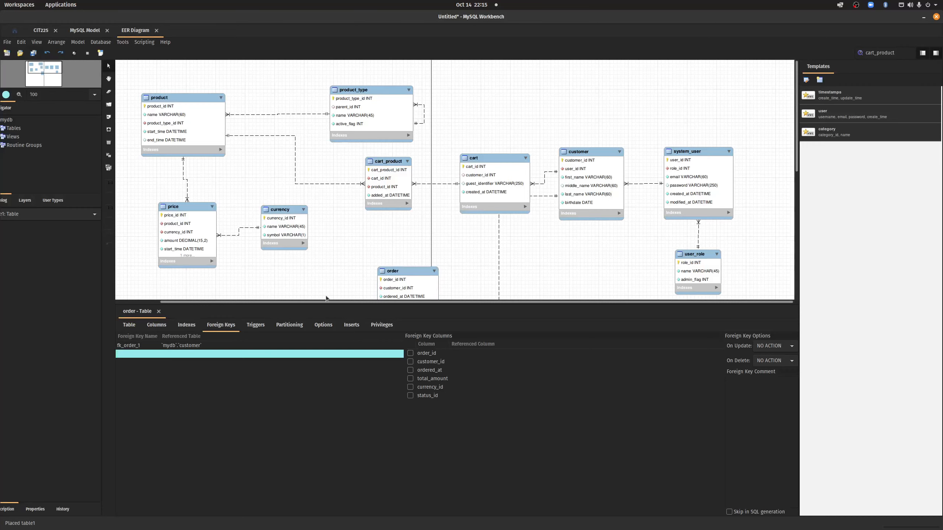
left_click_drag(419, 305, 406, 425)
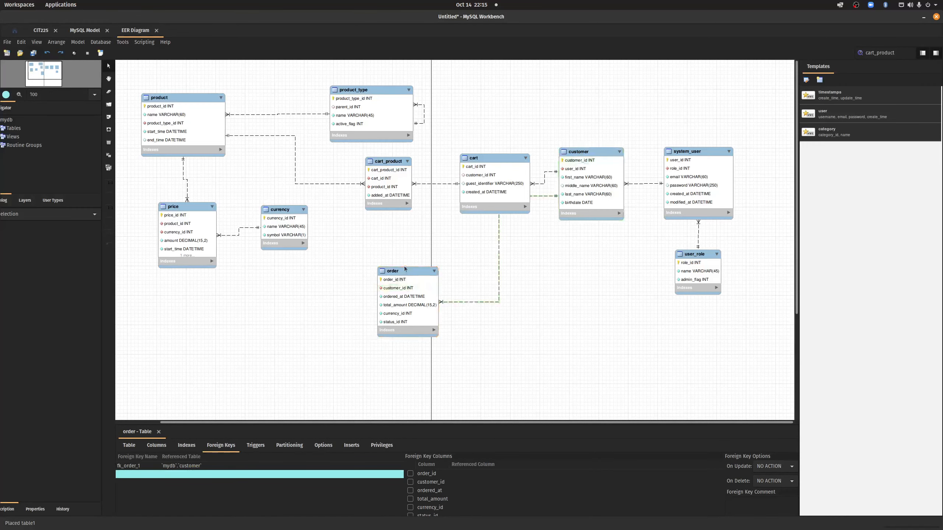
left_click_drag(405, 269, 594, 289)
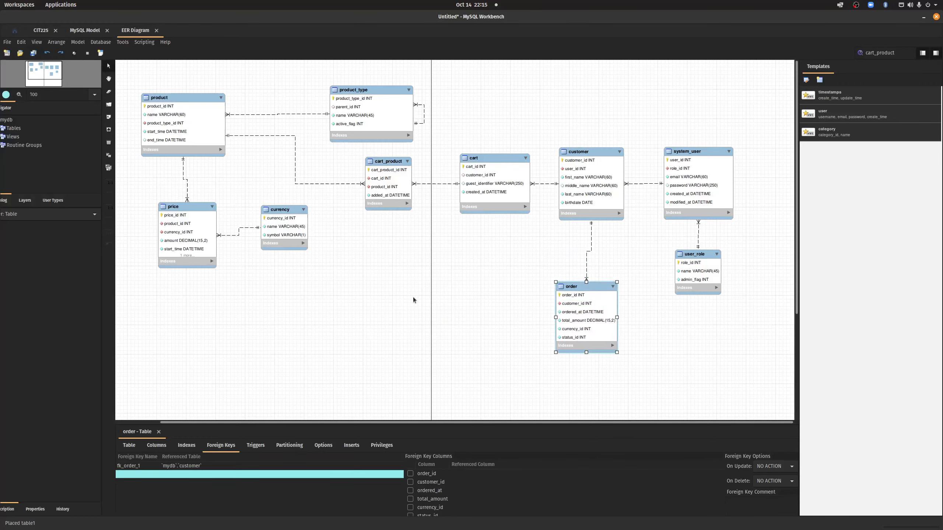
Step: Place a new table below the cart_product table and name it order_product
left_click(234, 392)
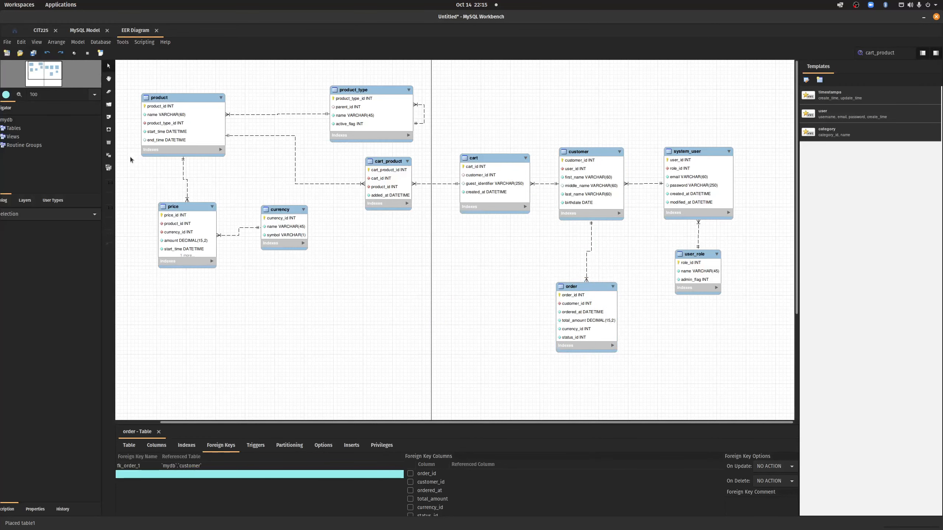
left_click(109, 143)
left_click(368, 283)
left_click(380, 283)
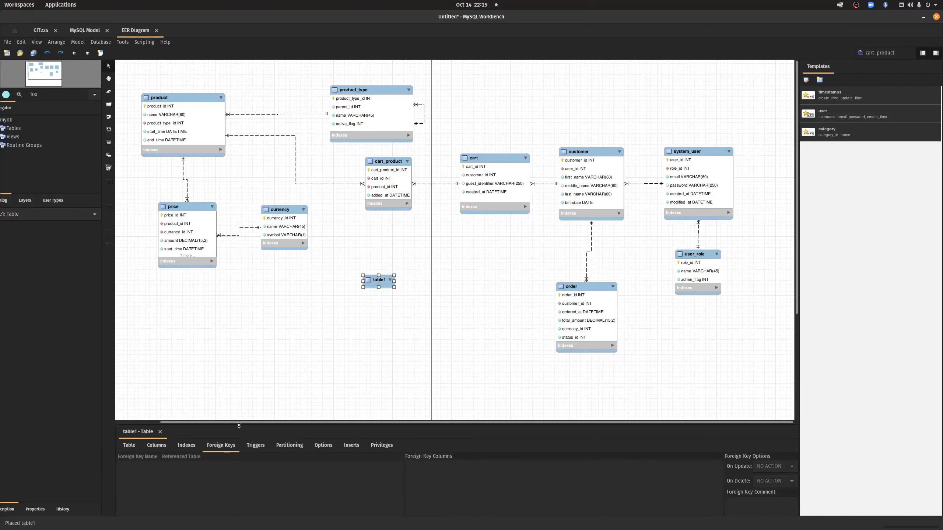
left_click_drag(239, 425, 254, 343)
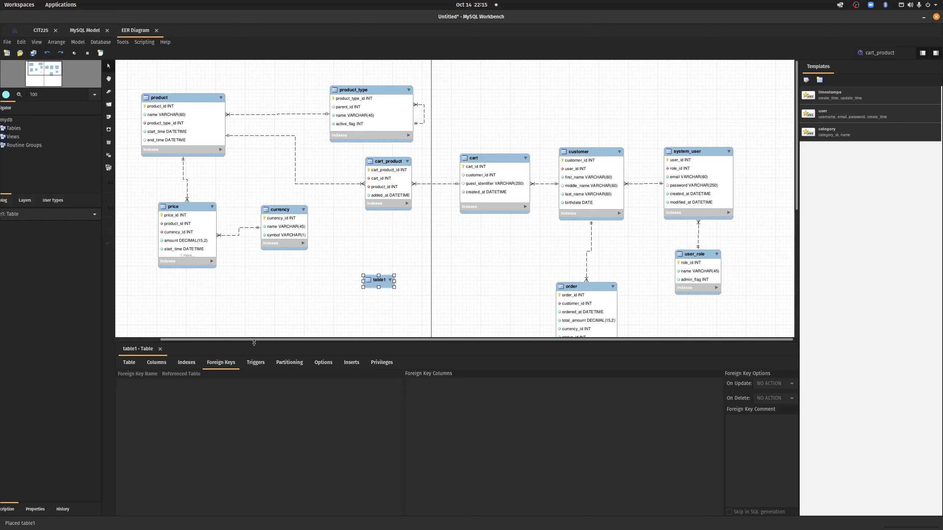
left_click(130, 362)
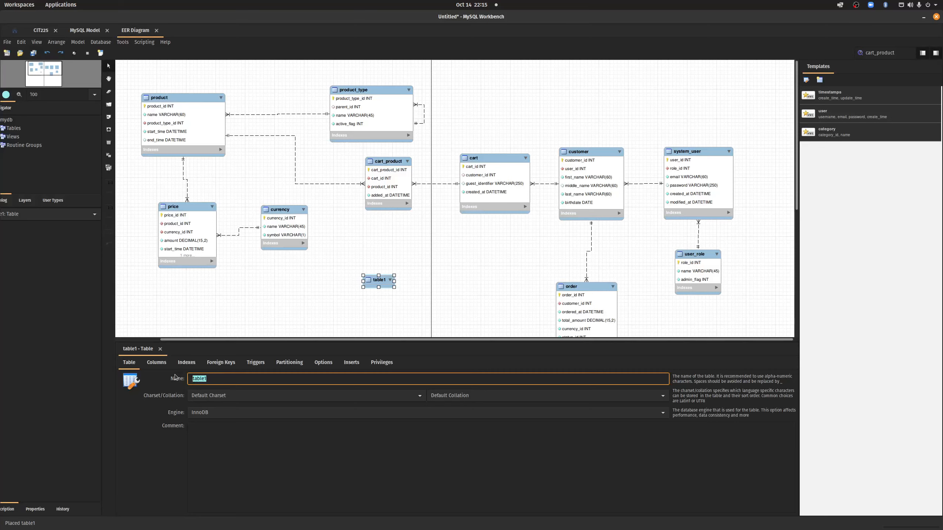
type("order_product")
key("Return")
Step: Add an order_product_id column of type INT to the order_product table as its auto-incrementing primary key
left_click(158, 363)
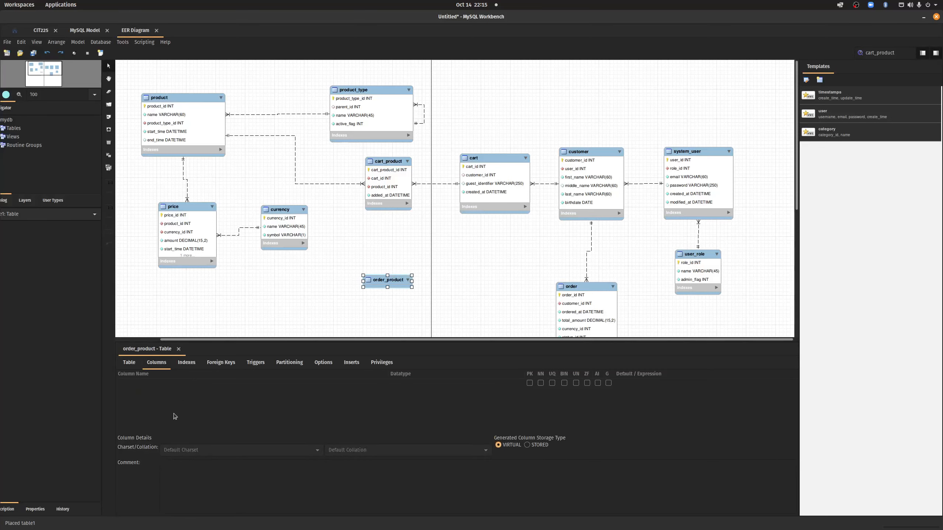
left_click(138, 381)
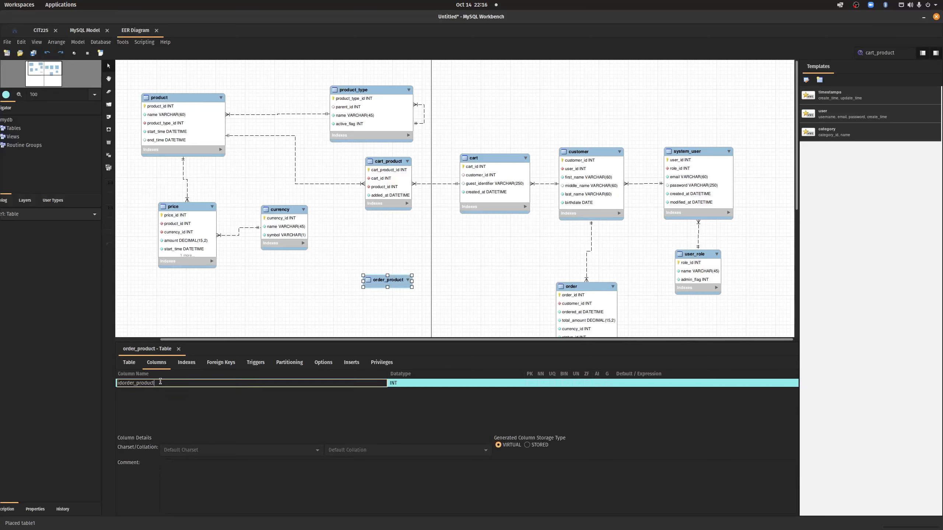
key("BackSpace")
type("order_")
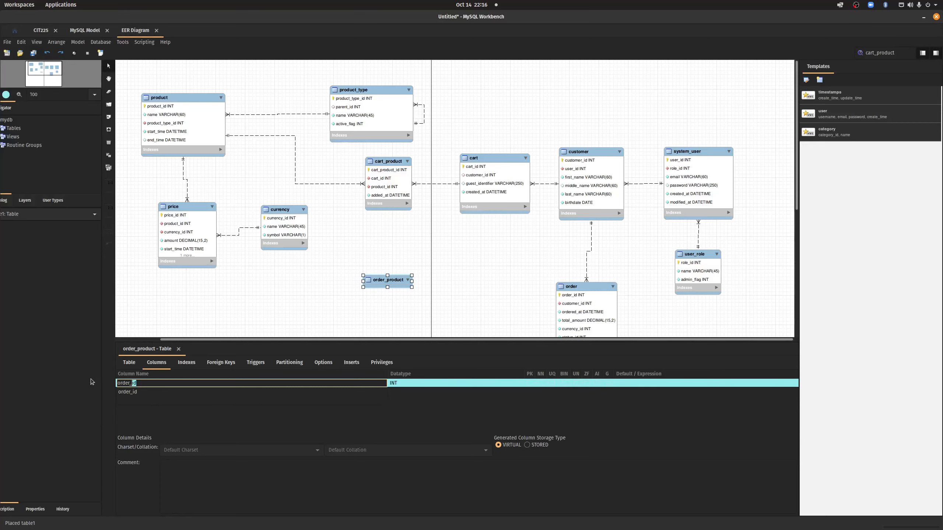
type("product_id")
left_click(532, 383)
left_click(596, 383)
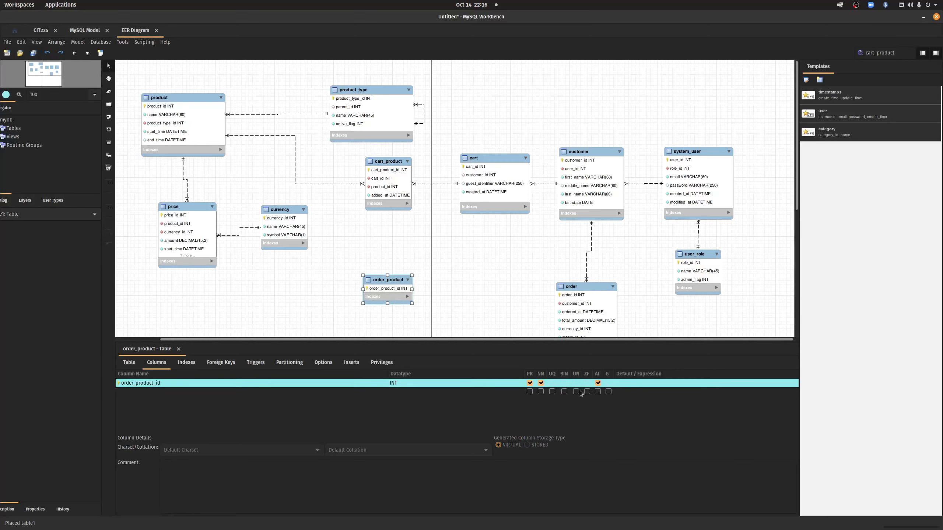
Step: Try to add a not-null order_id column of type INT to the order_product table
left_click(142, 394)
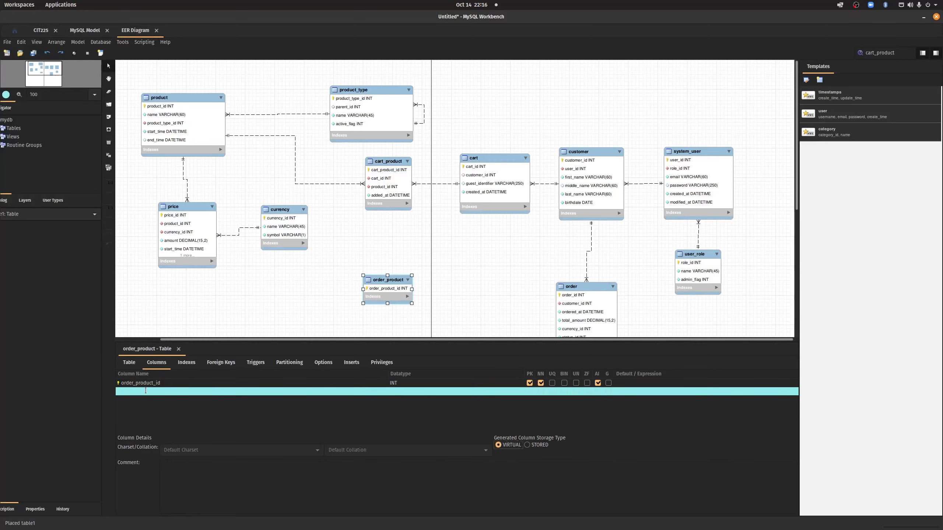
left_click(142, 393)
key("BackSpace")
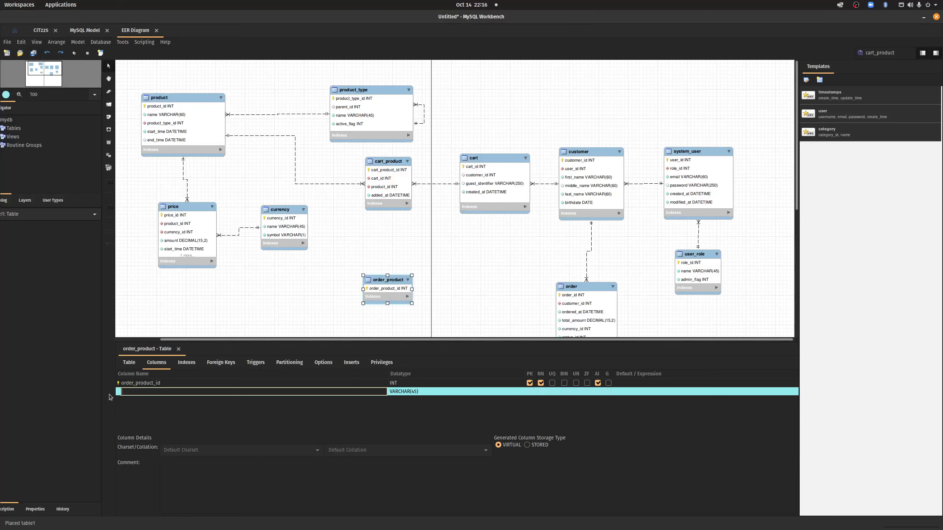
type("order_id")
left_click(380, 401)
left_click(406, 392)
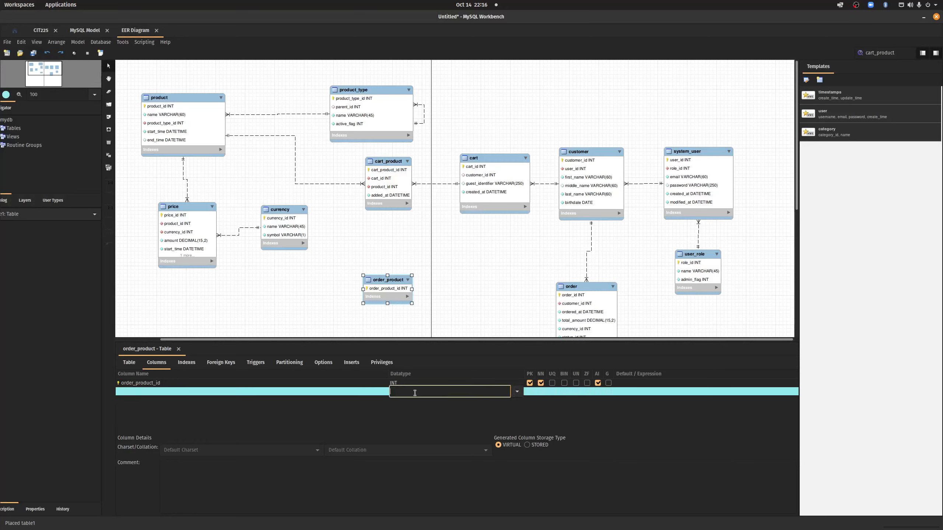
type("int")
key("Return")
key("Return")
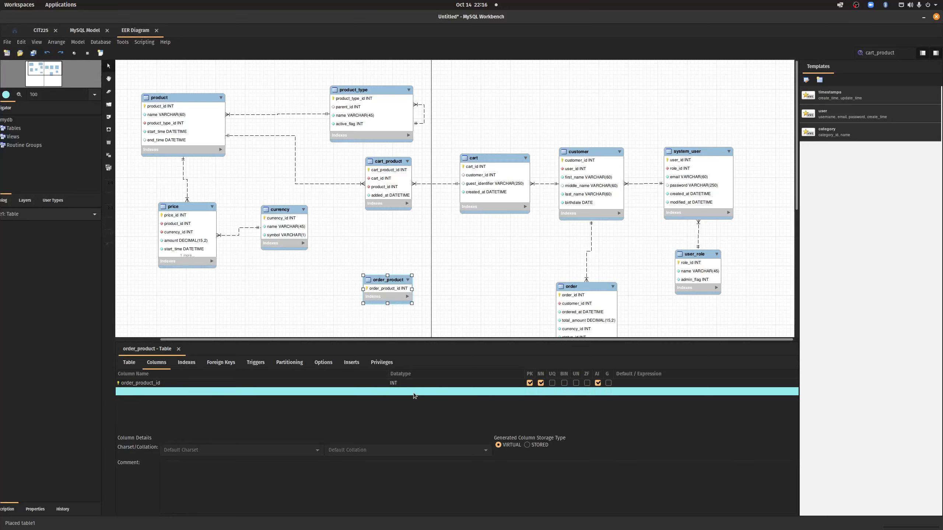
left_click(539, 392)
Step: Add a second column named order_id to the order_product table
left_click(163, 391)
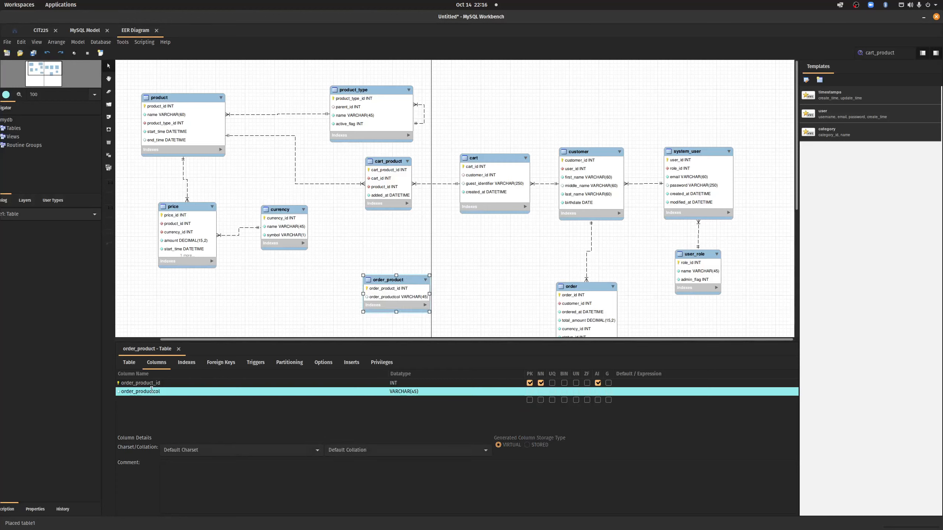
type("order_id")
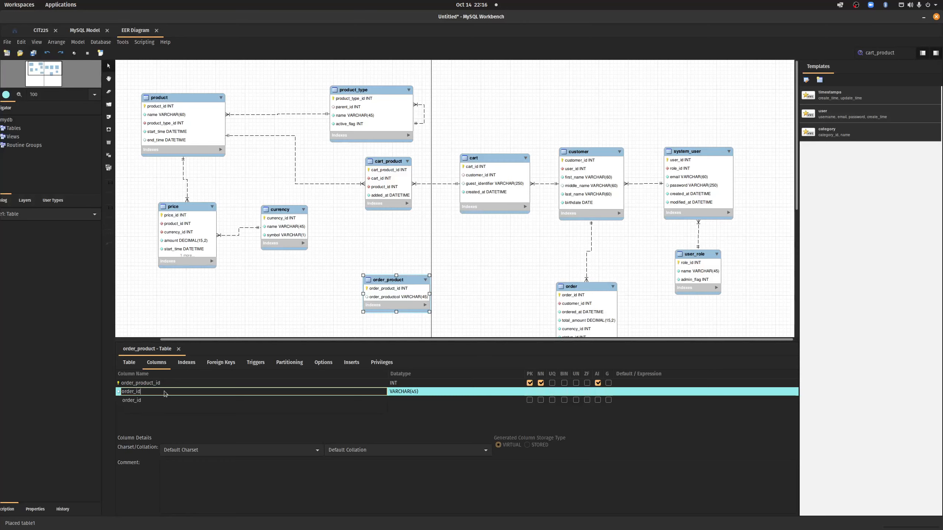
key("Tab")
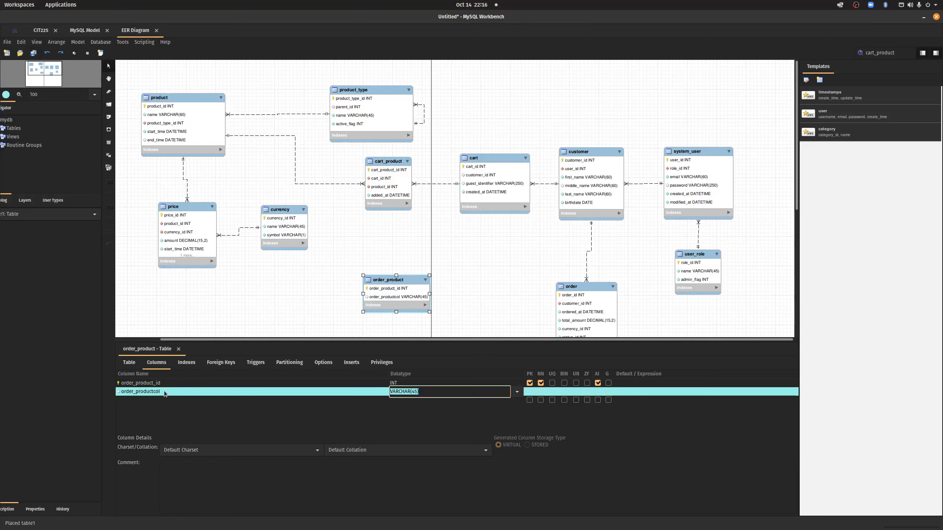
left_click(163, 392)
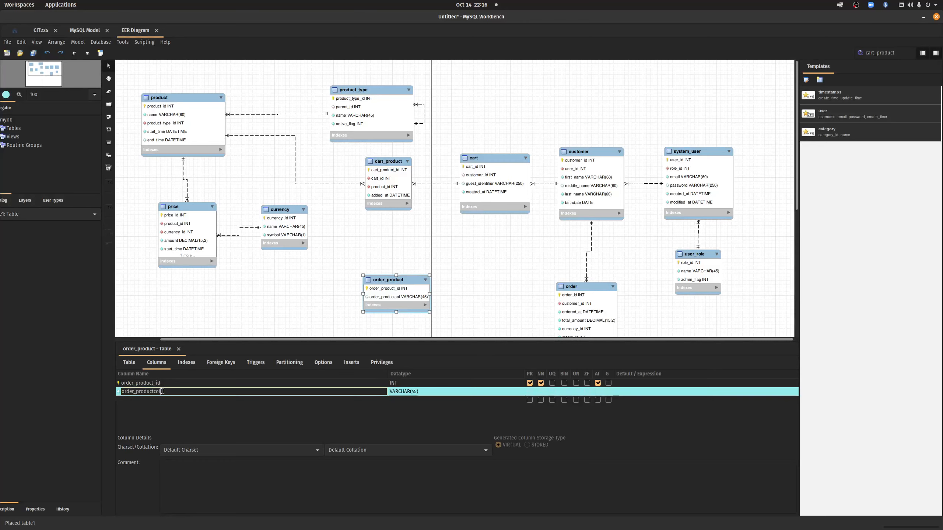
left_click_drag(163, 391, 136, 391)
type("id")
key("Return")
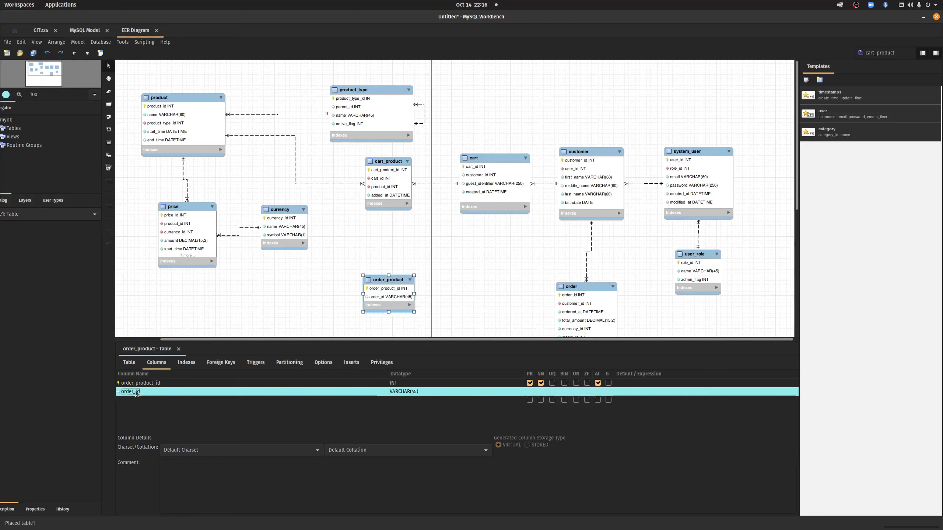
Step: Set the datatype of the order_product table's order_id column to INT and make it not null
left_click(418, 393)
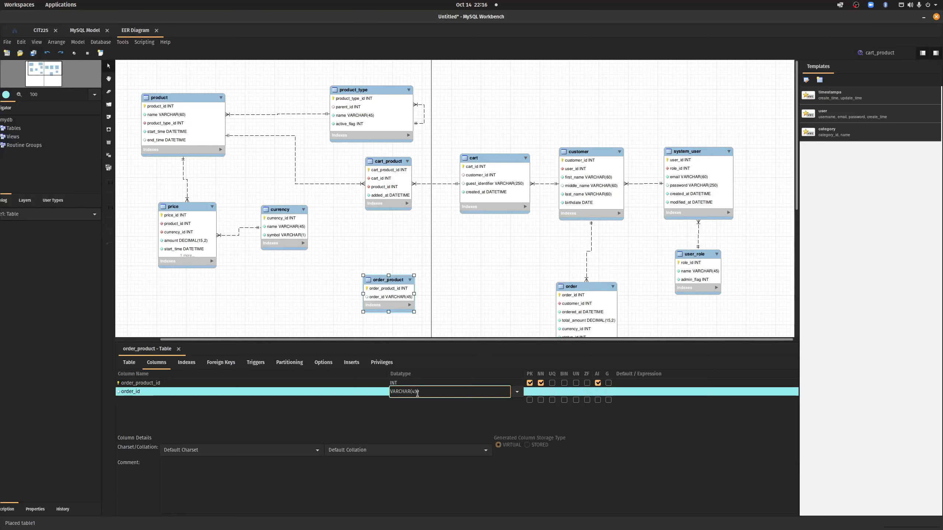
key("BackSpace")
key("BackSpace")
key("BackSpace")
key("BackSpace")
key("BackSpace")
key("BackSpace")
key("BackSpace")
key("BackSpace")
key("BackSpace")
key("BackSpace")
type("INT")
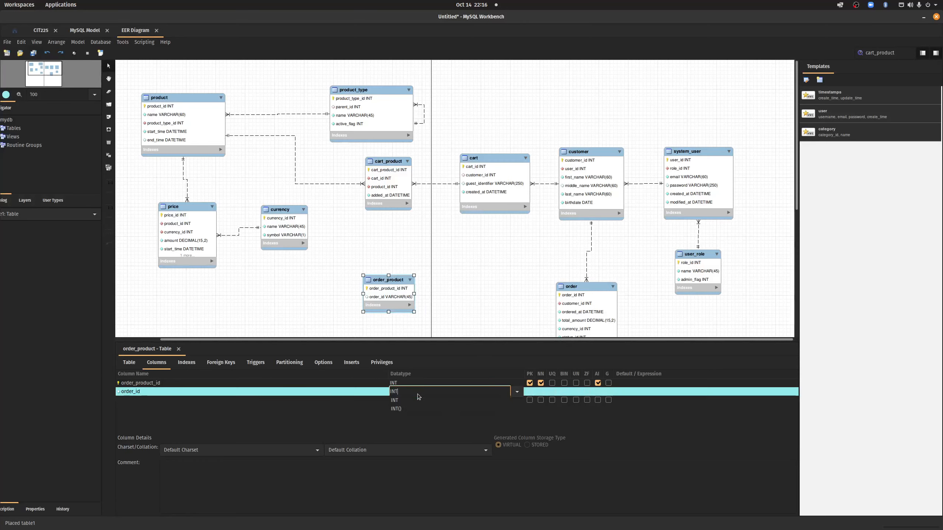
key("Return")
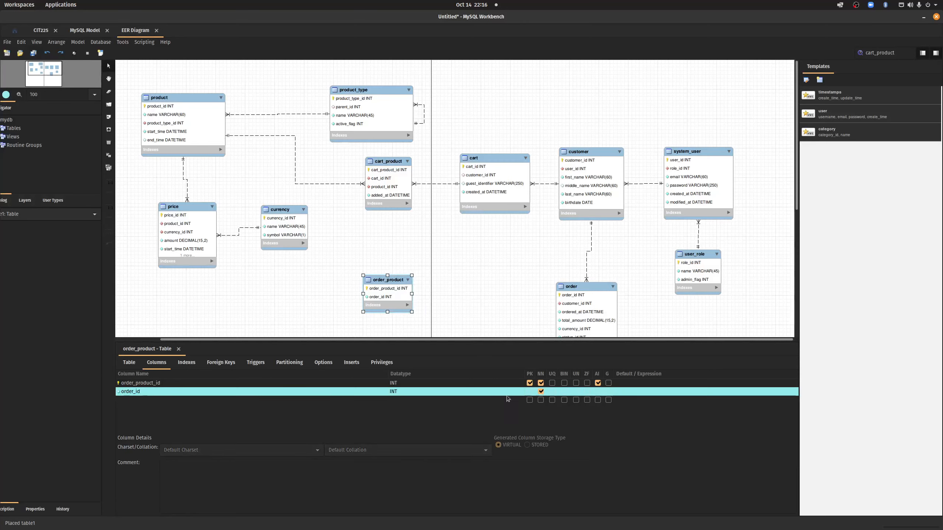
Step: Add a product_id column of type INT to the order_product table and make it not null
left_click(145, 400)
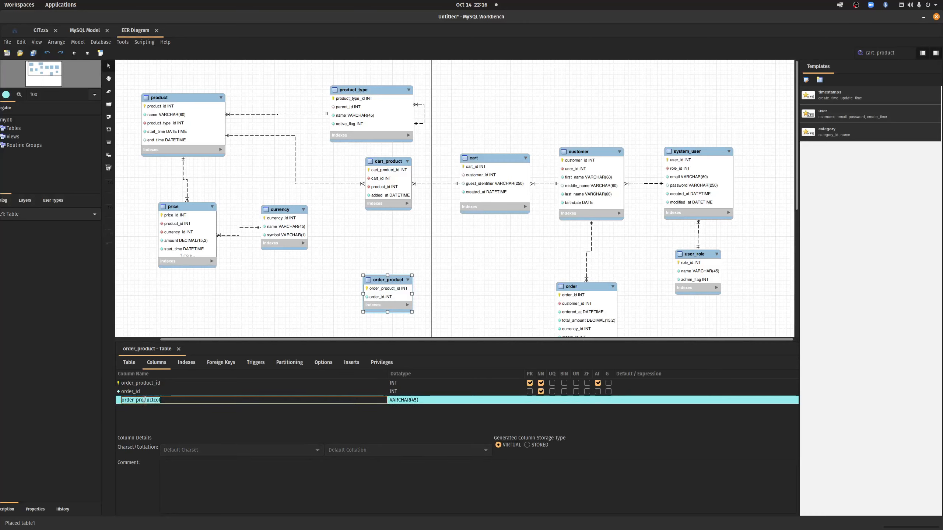
type("product")
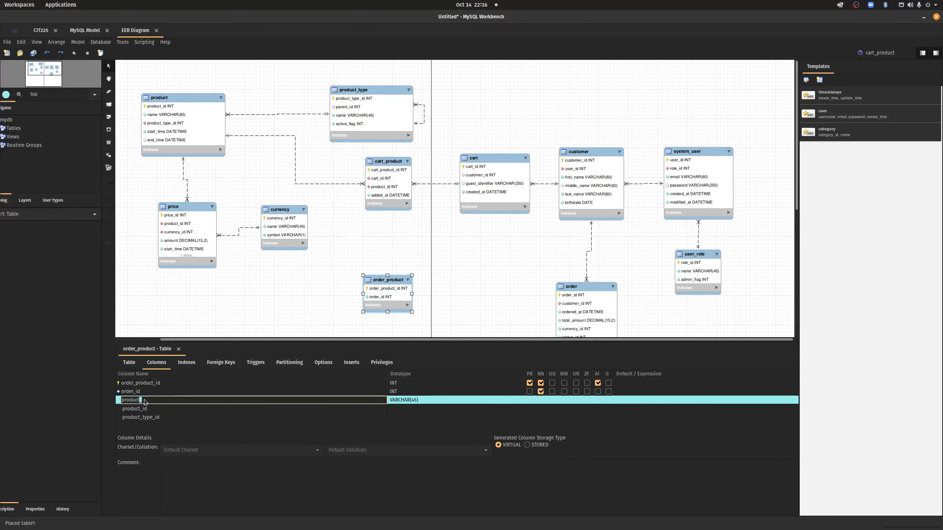
type("_id")
left_click(187, 407)
left_click(396, 399)
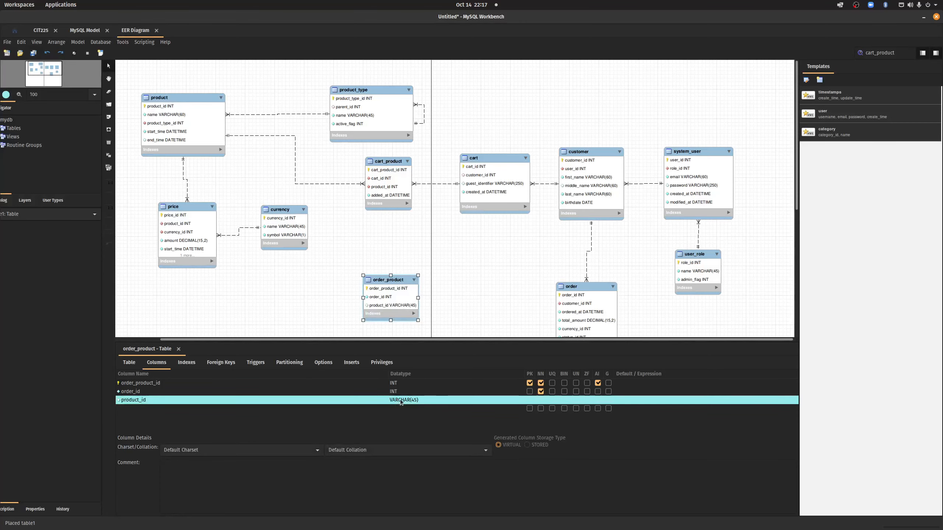
left_click(404, 411)
double_click(407, 399)
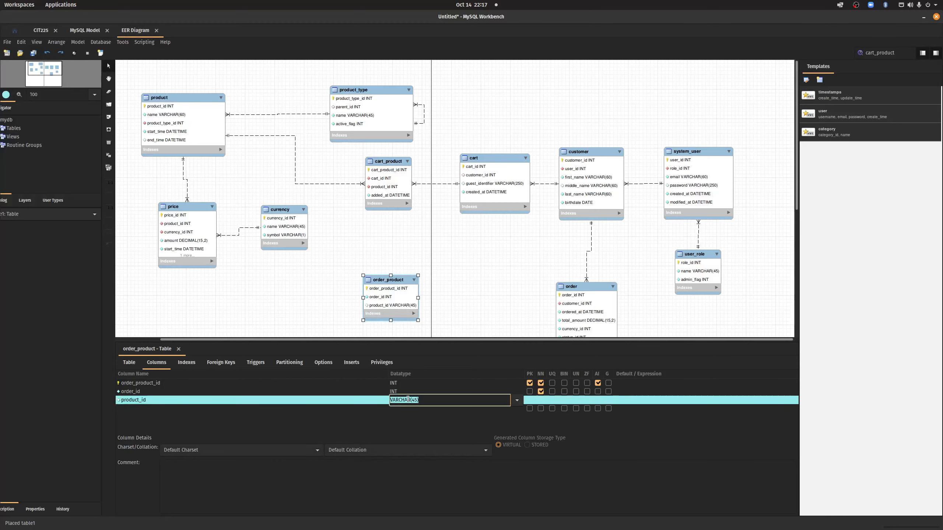
type("INT")
key("Return")
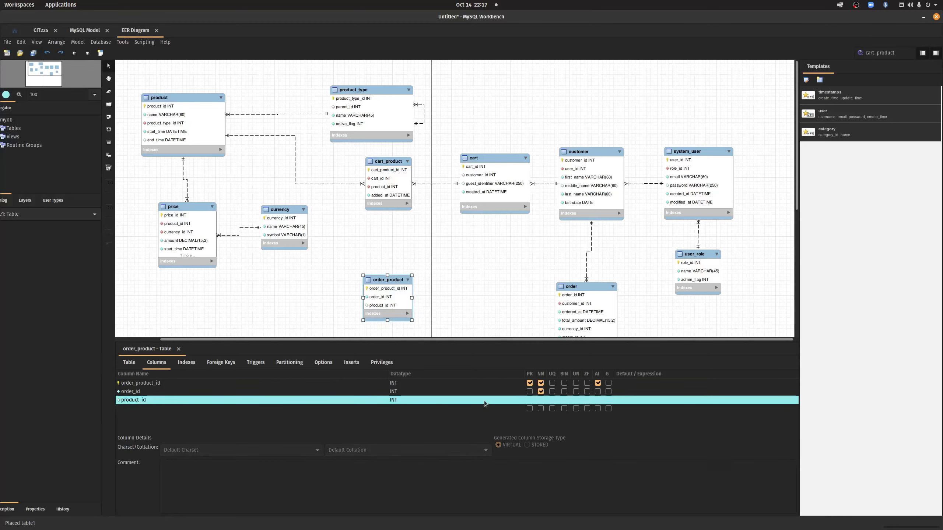
left_click(543, 399)
Step: Add a column named price_id to the order_product table after product_id
left_click(130, 408)
left_click(130, 409)
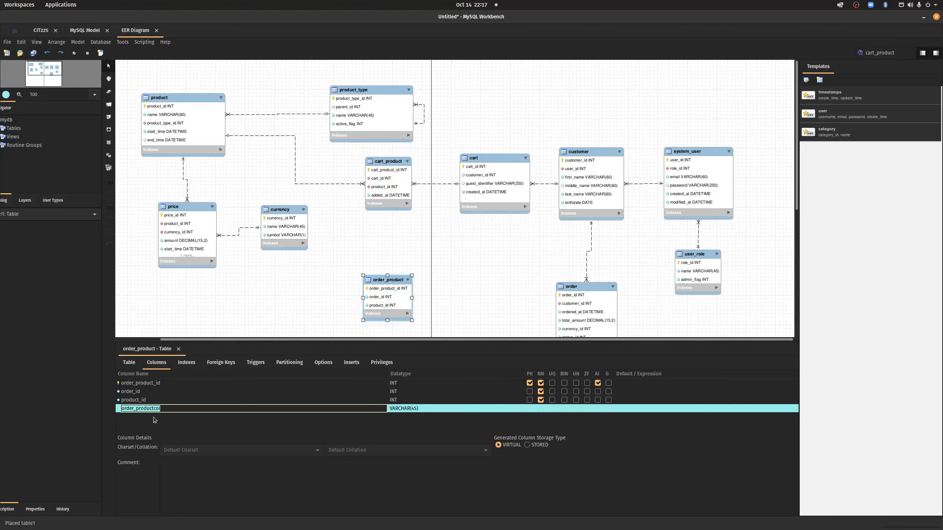
type("price_id")
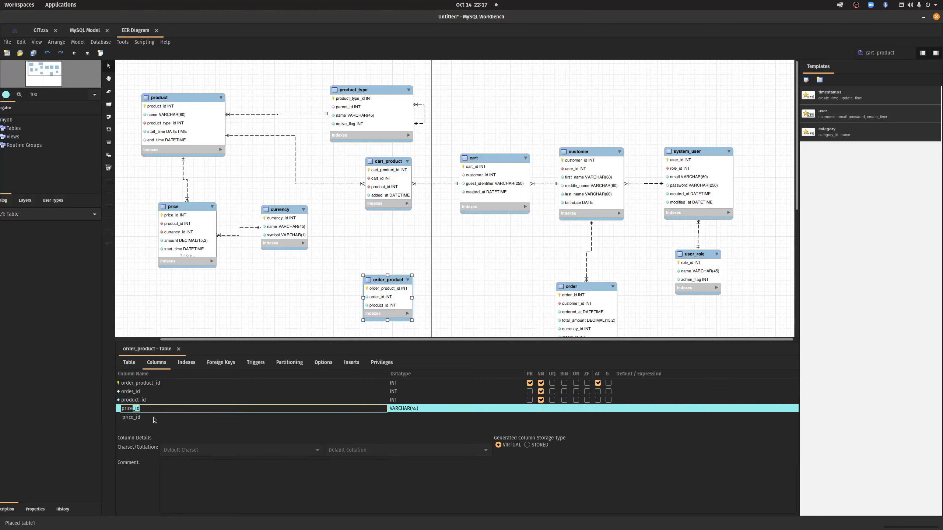
left_click(154, 417)
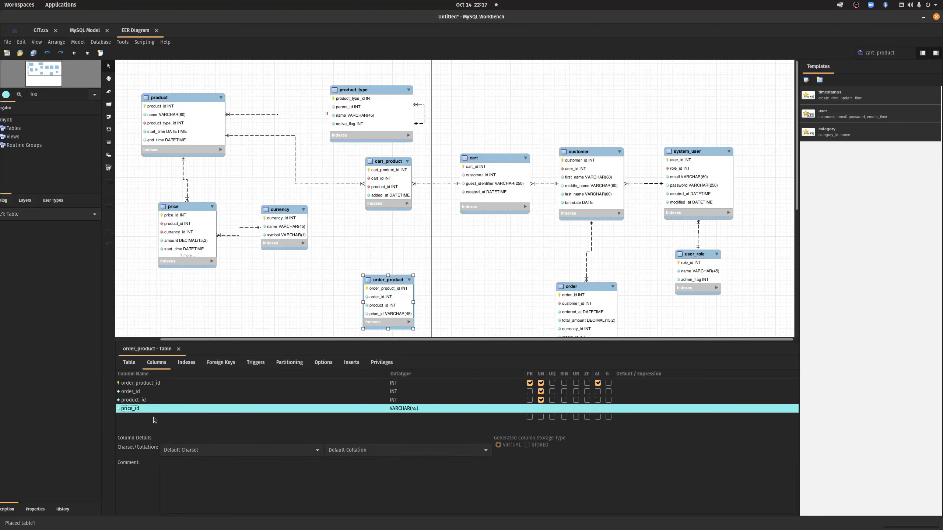
Step: Set the datatype of the order_product table's price_id column to INT and make it not null
left_click(415, 408)
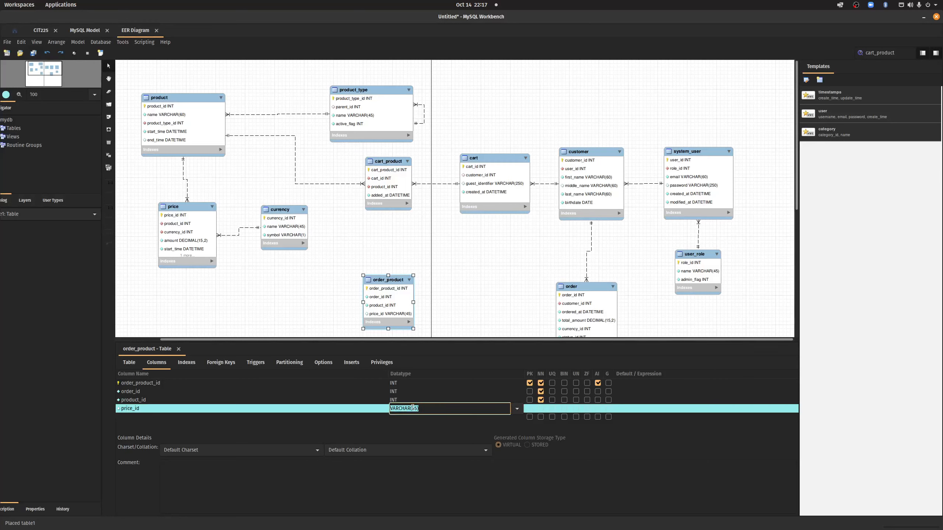
type("INT")
key("Return")
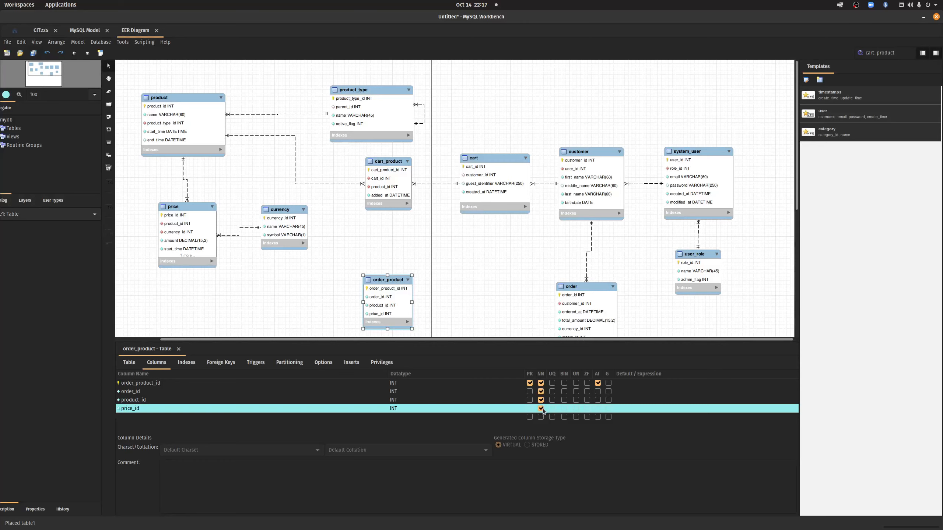
Step: Add a column named quantity to the order_product table after price_id
left_click(157, 418)
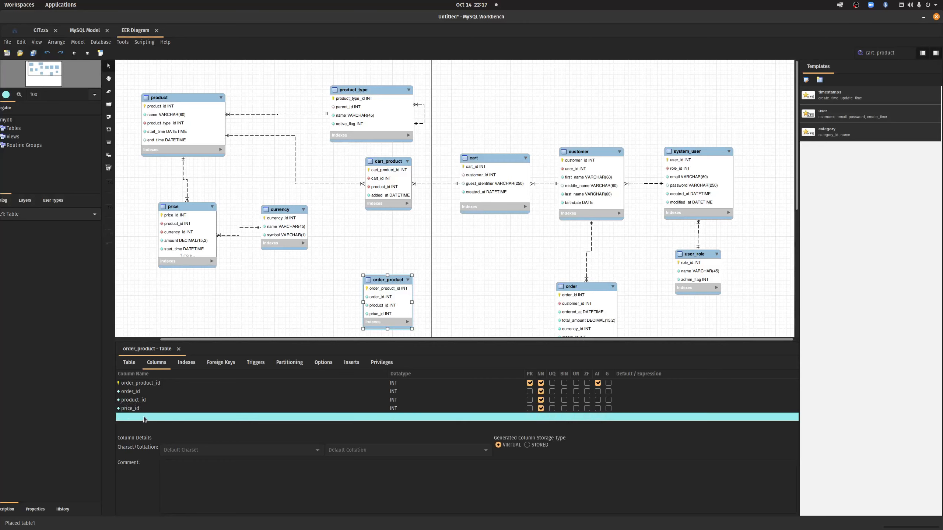
left_click_drag(291, 341, 291, 304)
left_click(136, 381)
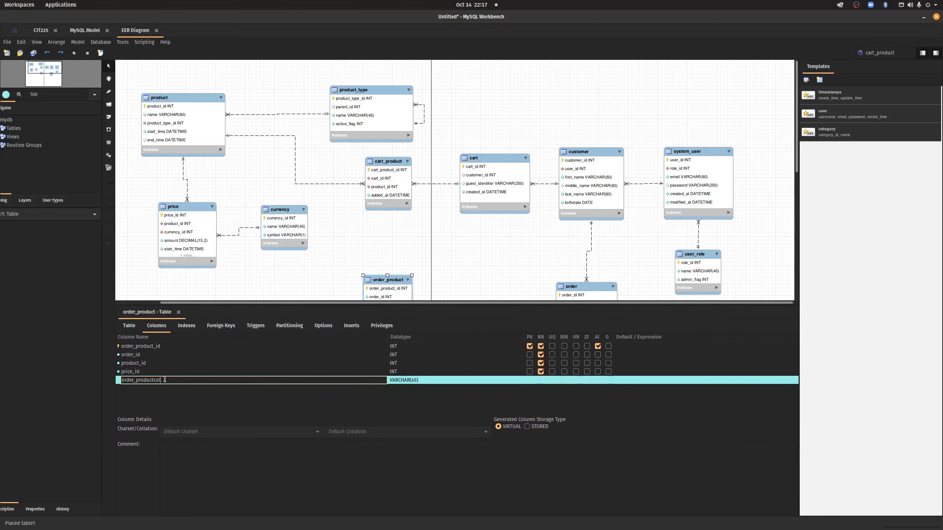
double_click(165, 380)
type("quantity")
key("Return")
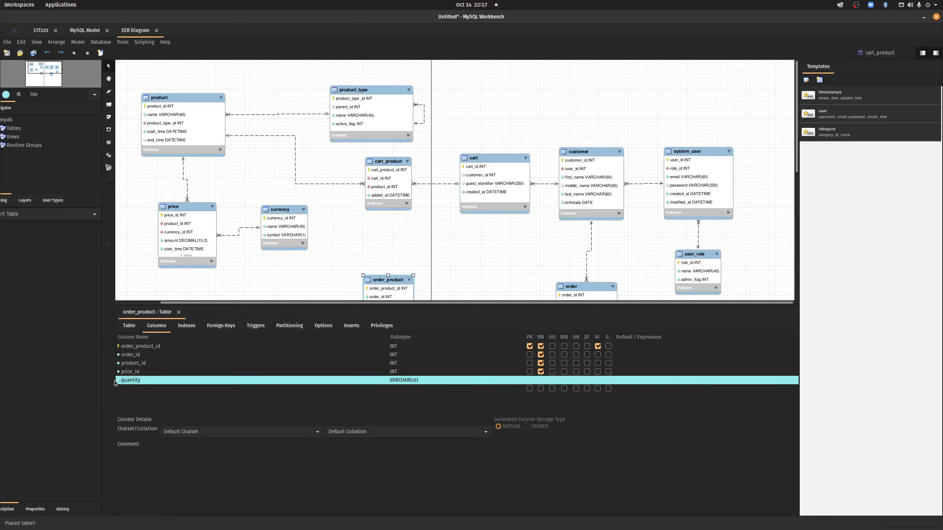
Step: Set the quantity column's datatype to INT, make it not null and give it a default of 1
left_click(404, 380)
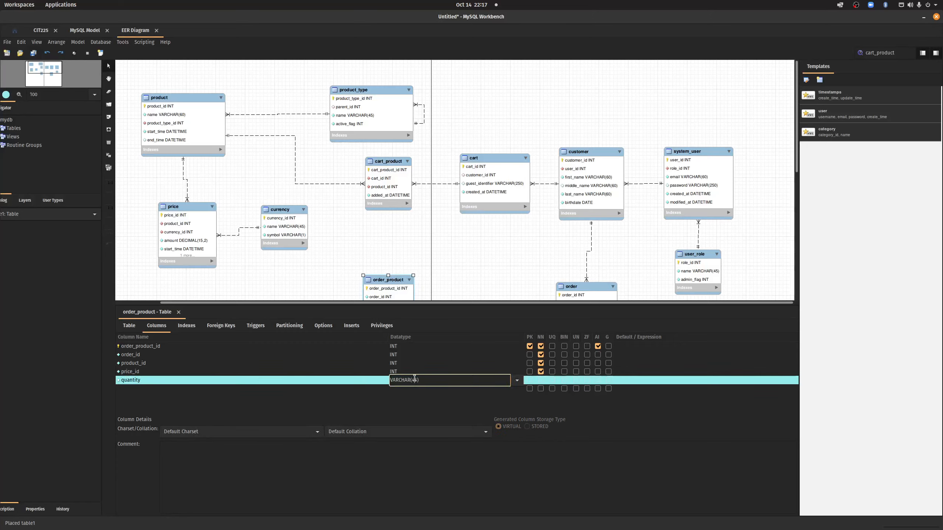
triple_click(418, 379)
type("INT")
key("Return")
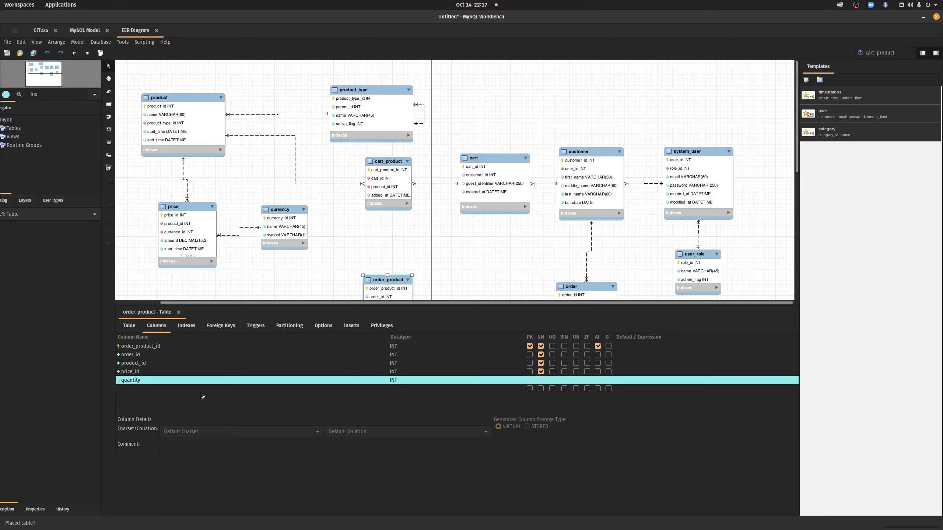
left_click(541, 381)
left_click(621, 380)
type("1")
key("Return")
left_click(318, 282)
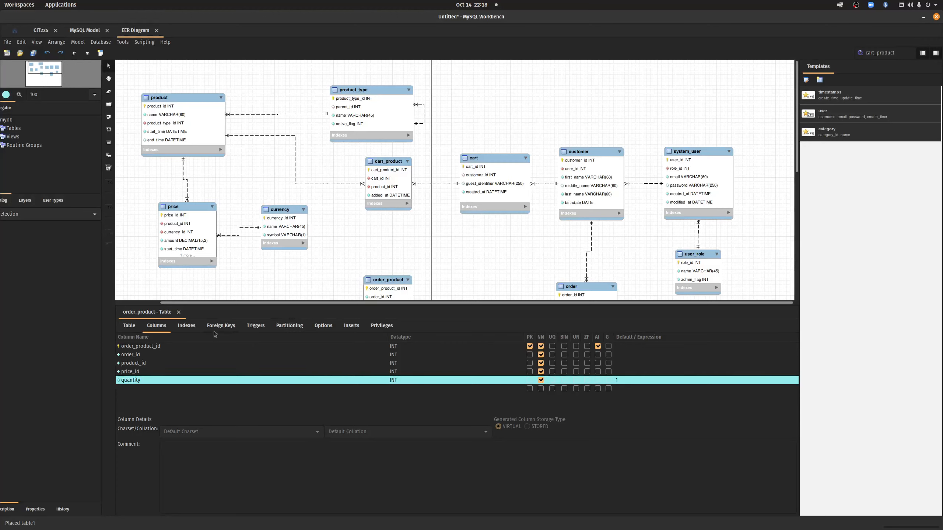
Step: Add a foreign key to order_product that references the order table through order_id
left_click(229, 326)
left_click(144, 347)
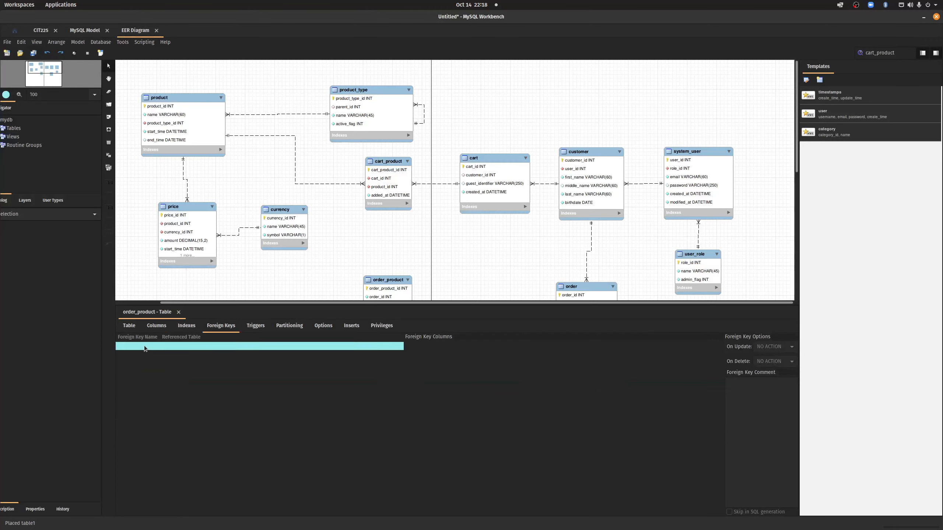
left_click(194, 345)
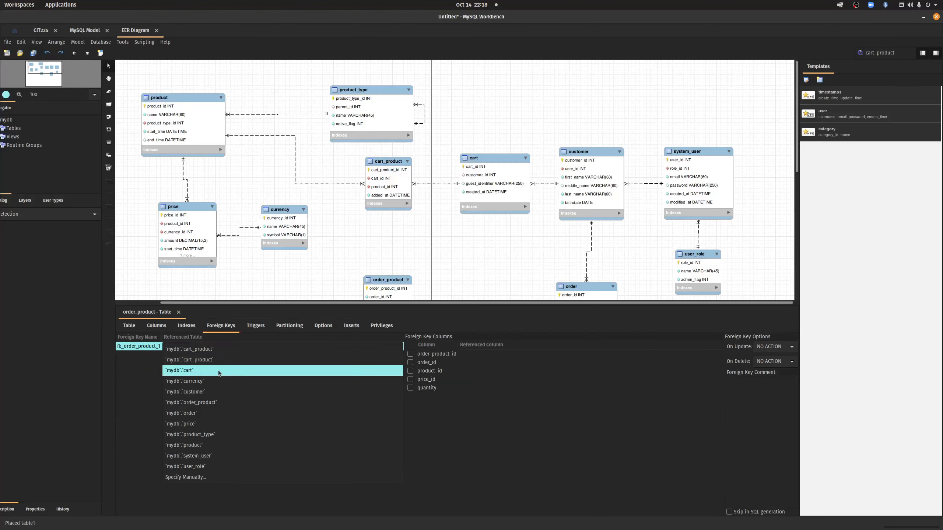
left_click(277, 412)
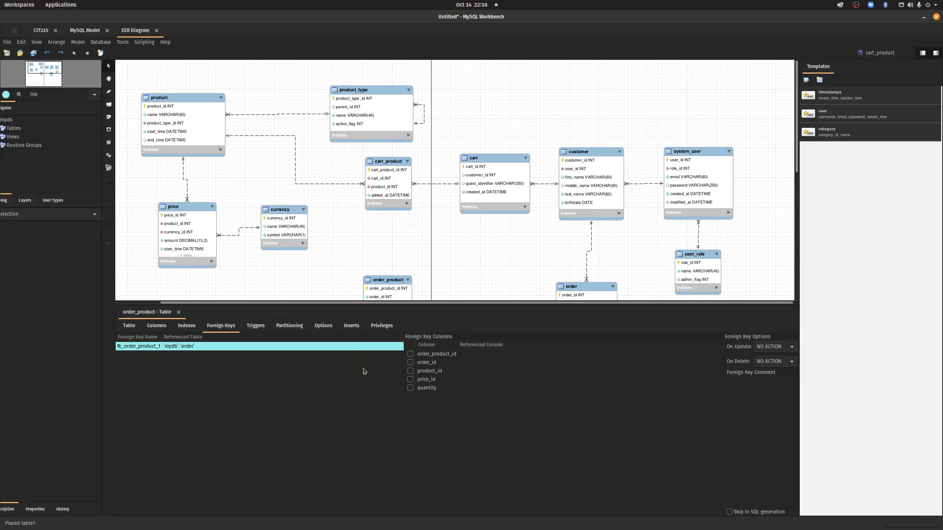
left_click(410, 363)
Step: Add a second foreign key to order_product that references the product table through product_id
left_click(134, 353)
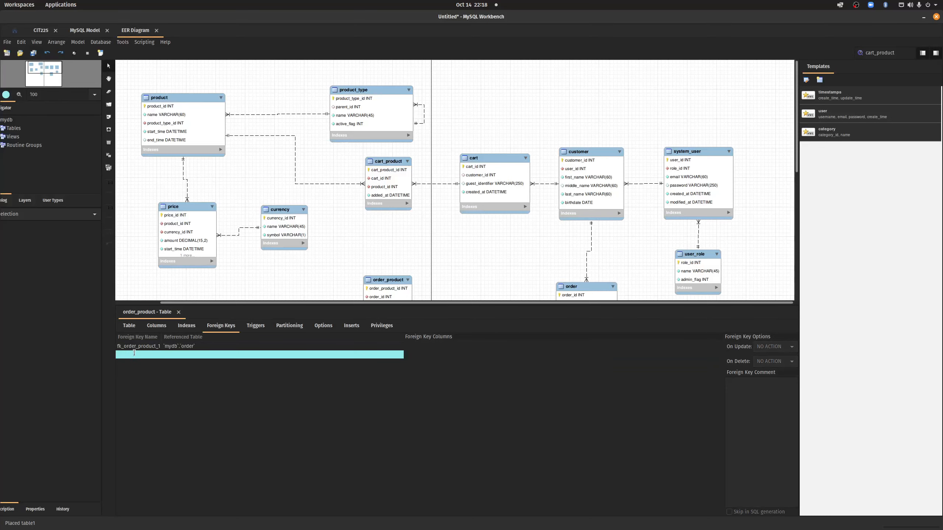
left_click(134, 354)
left_click(185, 354)
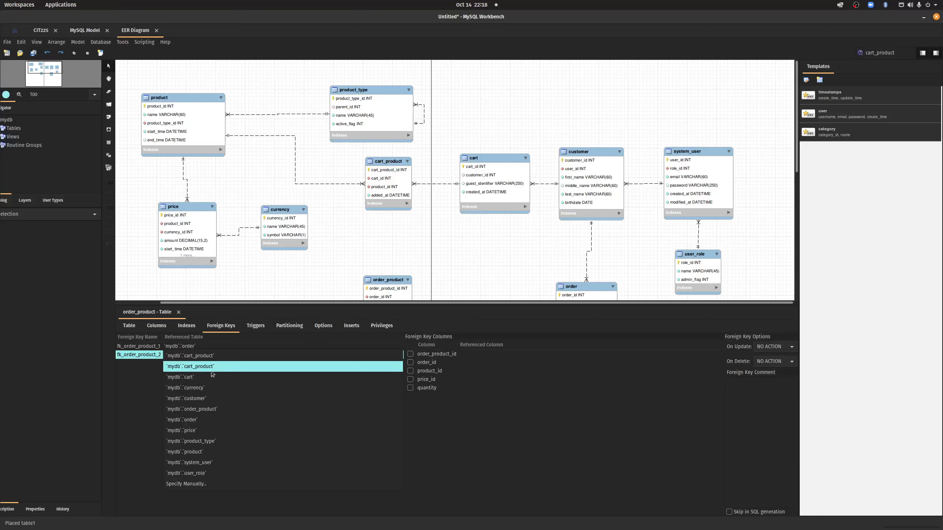
left_click(205, 452)
left_click(410, 371)
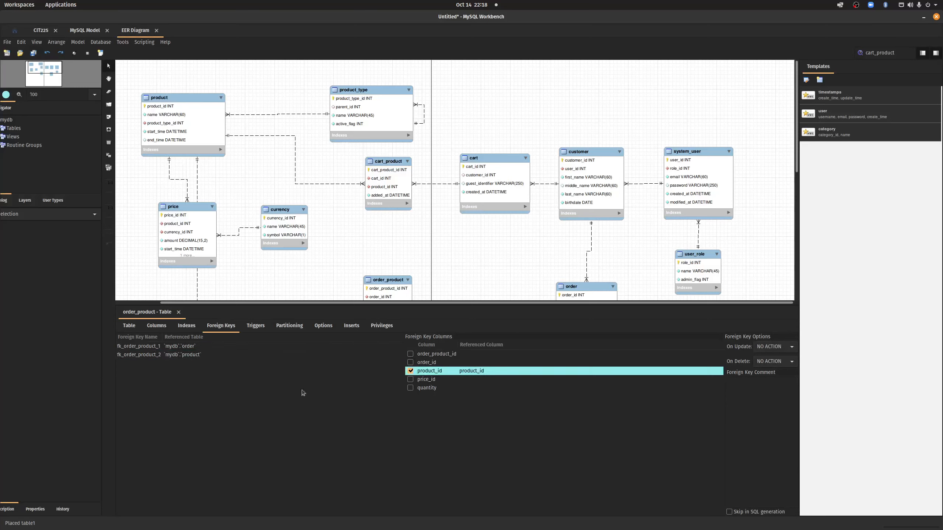
Step: Add a third foreign key to order_product that references the price table through price_id
left_click(237, 387)
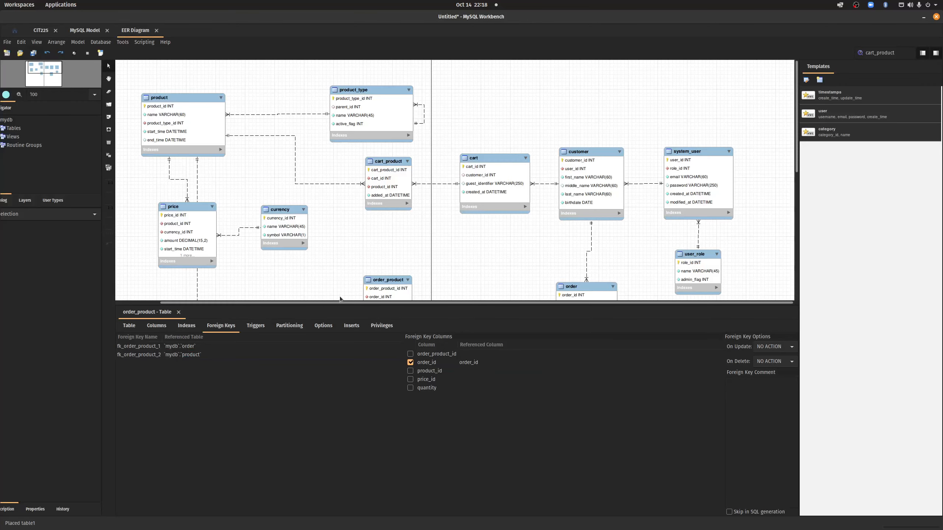
scroll(396, 272, "down", 3)
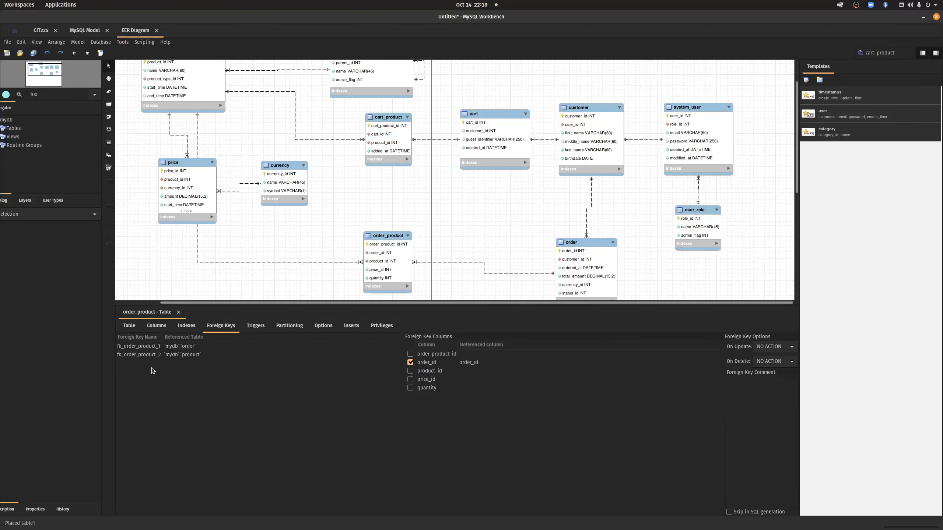
left_click(131, 364)
left_click(206, 363)
left_click(212, 365)
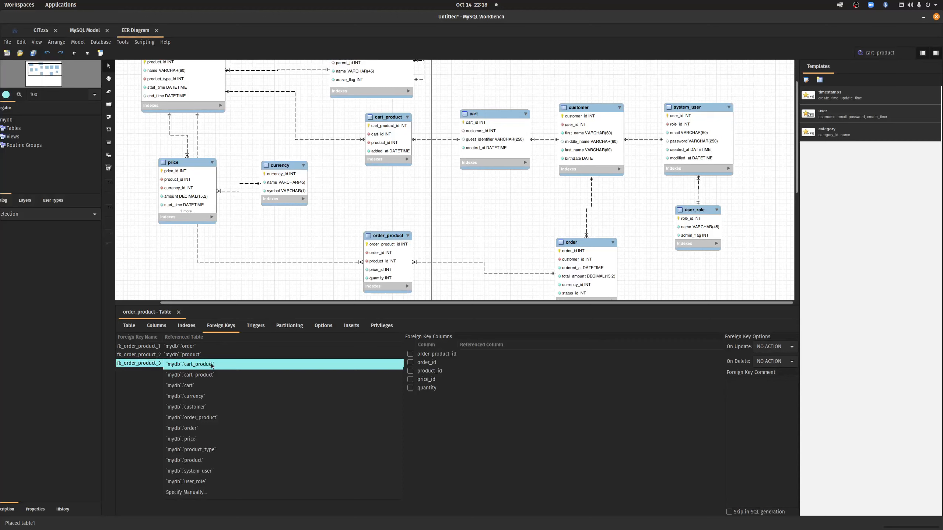
left_click(209, 439)
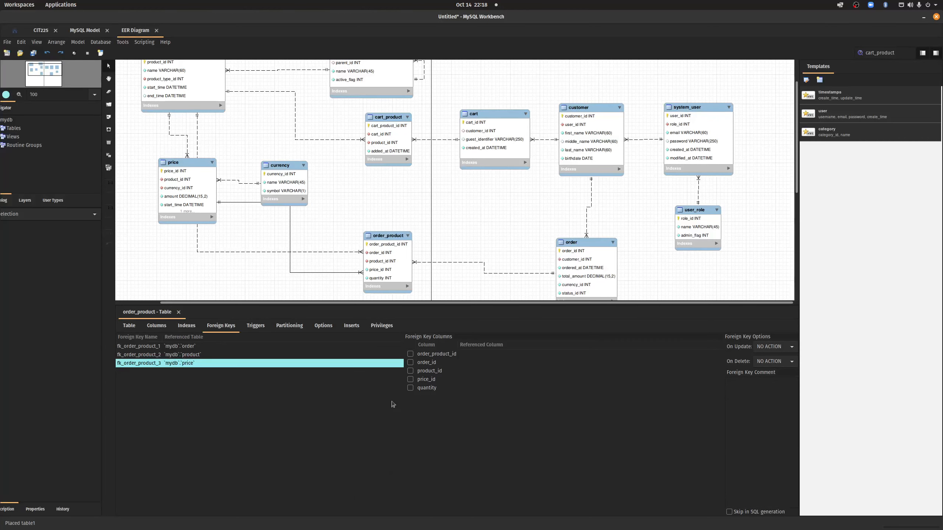
left_click(410, 379)
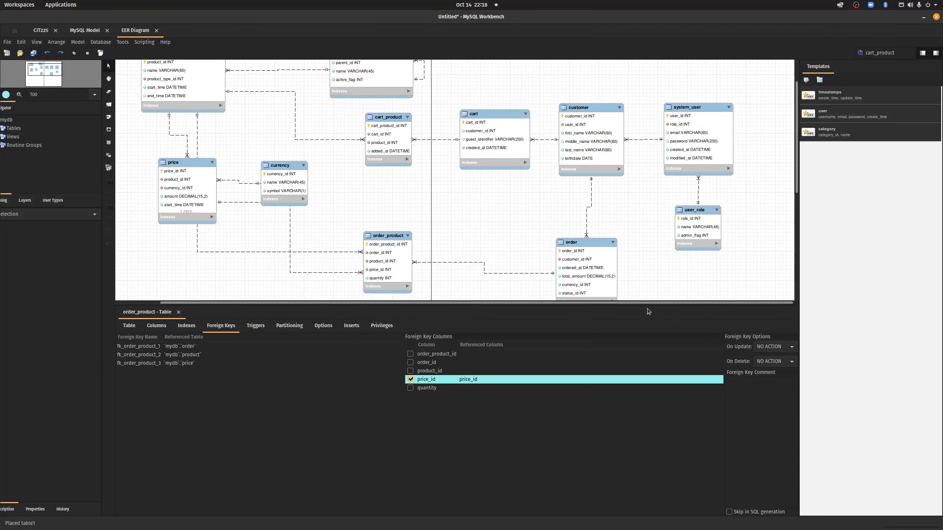
Step: Move order_product closer to the order table and regroup product, product_type, price and currency lower in the diagram
left_click_drag(647, 308, 647, 421)
left_click_drag(382, 241, 442, 233)
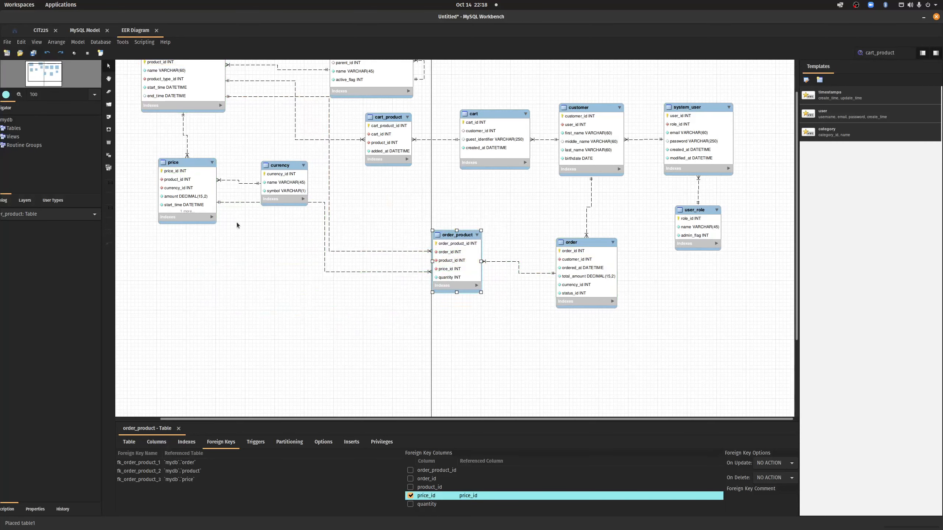
scroll(238, 223, "up", 1)
left_click_drag(190, 72, 203, 309)
left_click_drag(371, 93, 344, 369)
scroll(398, 353, "down", 1)
left_click_drag(181, 165, 366, 276)
left_click_drag(300, 191, 462, 366)
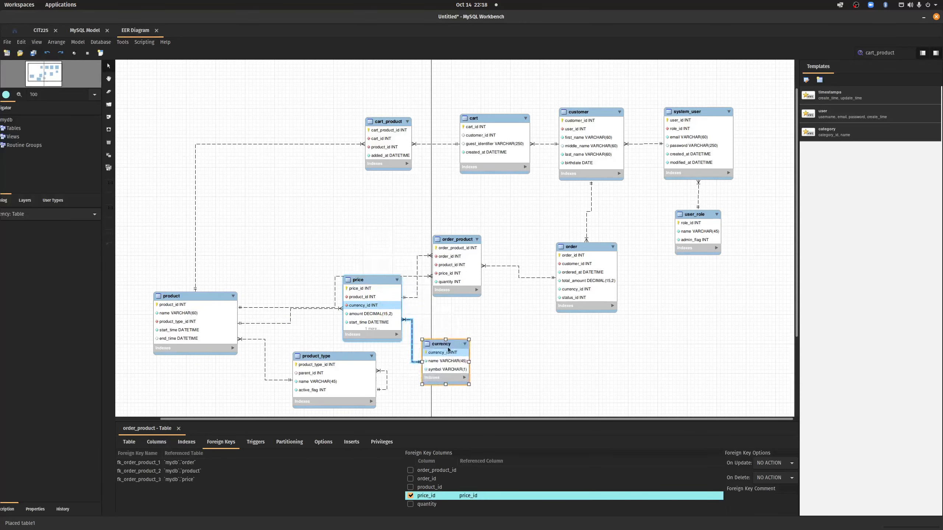
mouse_move(375, 281)
left_mouse_down()
mouse_move(347, 266)
mouse_move(296, 189)
mouse_move(387, 293)
mouse_move(392, 286)
left_mouse_up()
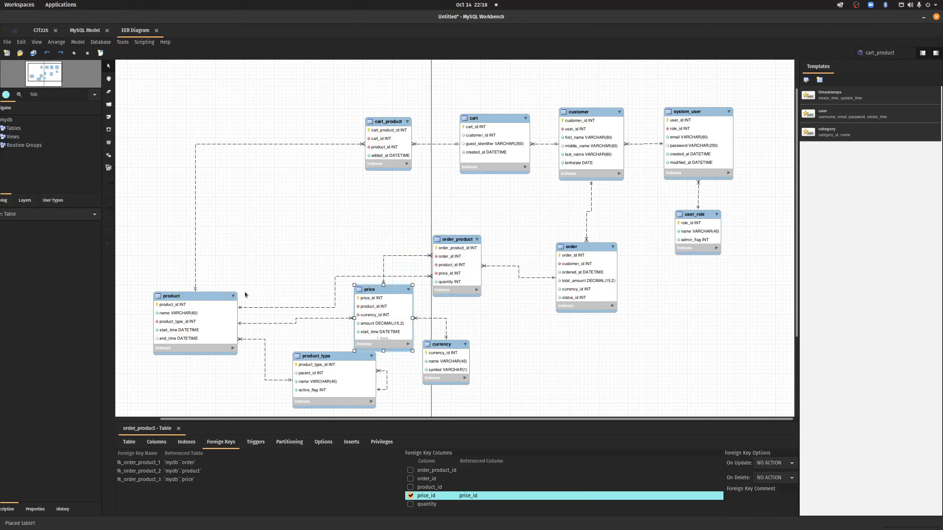
Step: Arrange product above product_type and place the price table between them and order_product so the relationship lines are clear
left_click_drag(206, 295, 210, 193)
left_click_drag(332, 356, 200, 346)
left_click_drag(393, 291, 364, 281)
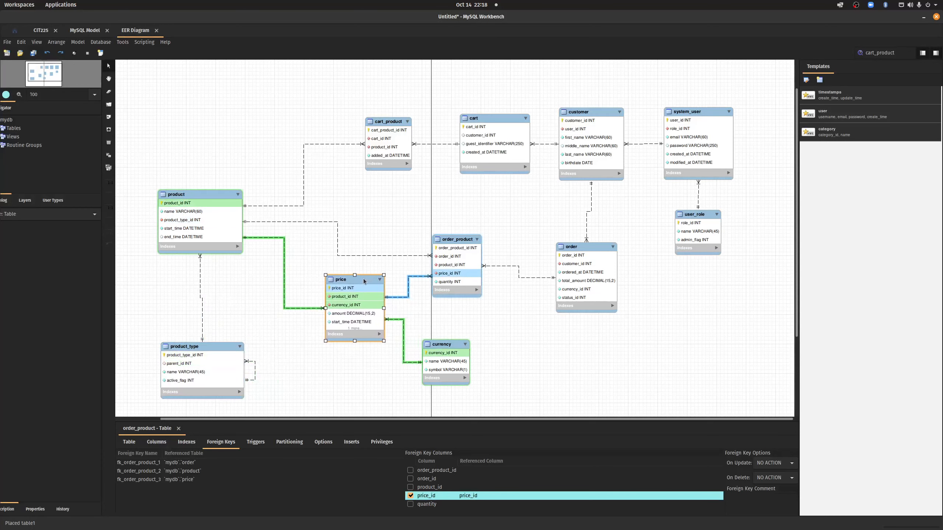
left_click(567, 333)
scroll(509, 341, "down", 5)
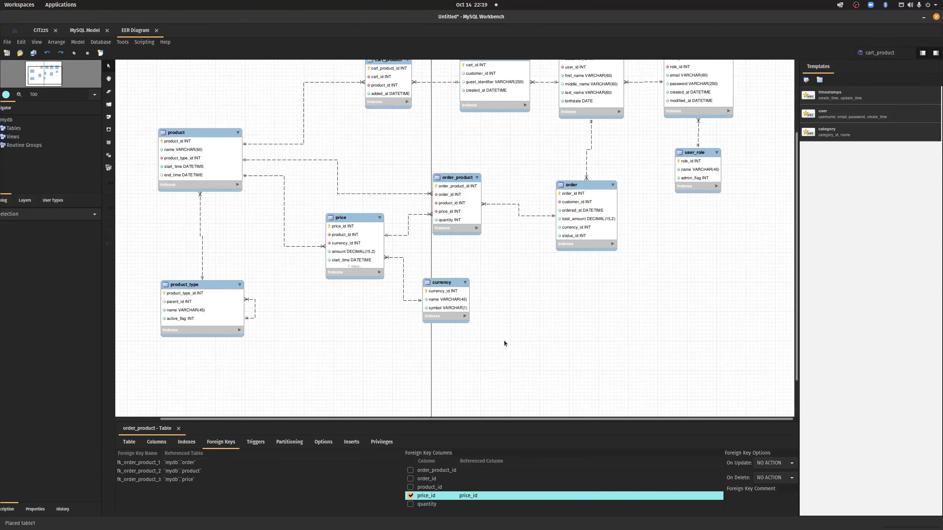
scroll(505, 340, "up", 3)
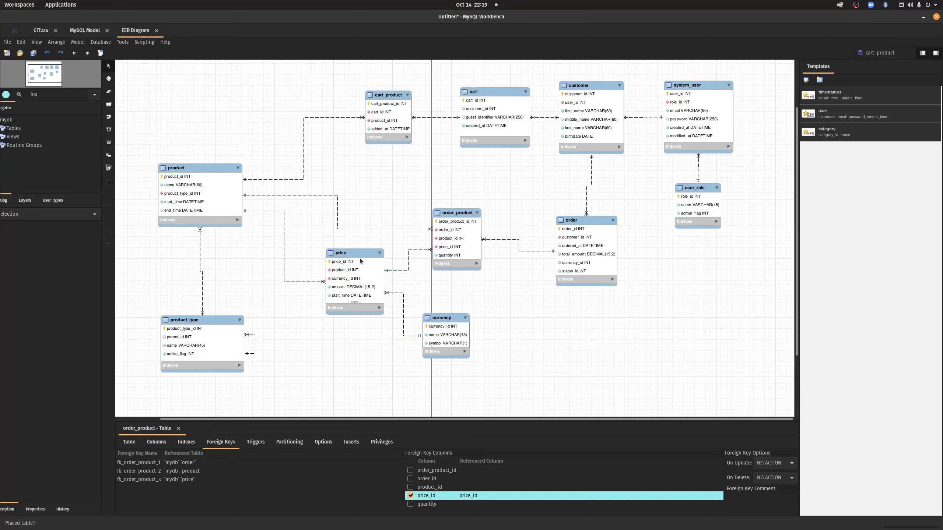
left_click_drag(361, 256, 341, 250)
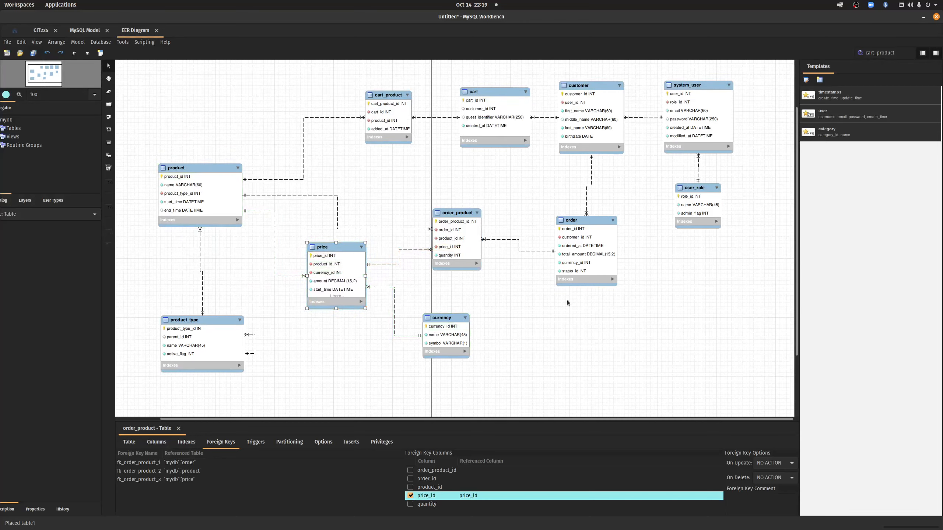
left_click(521, 306)
Step: Review how the customer, cart_product and order_product tables relate to the other tables in the diagram
left_click(617, 91)
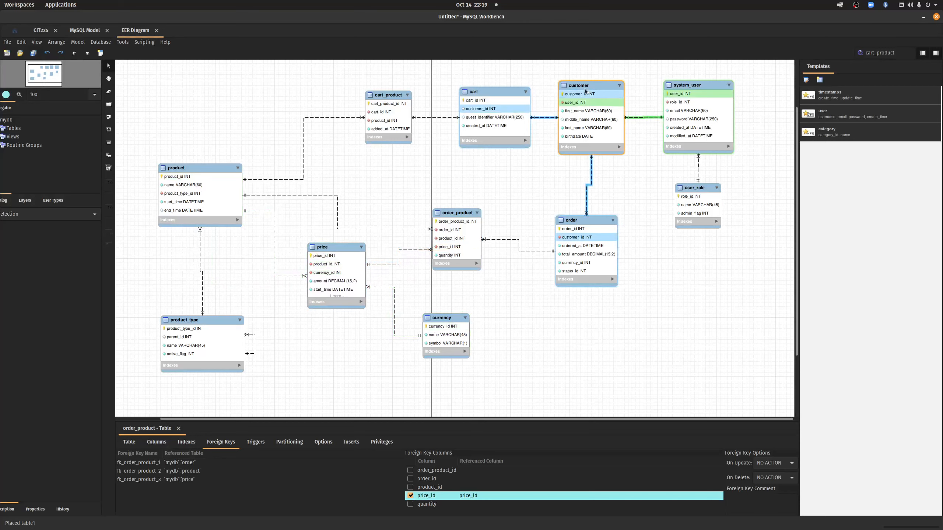
left_click(408, 101)
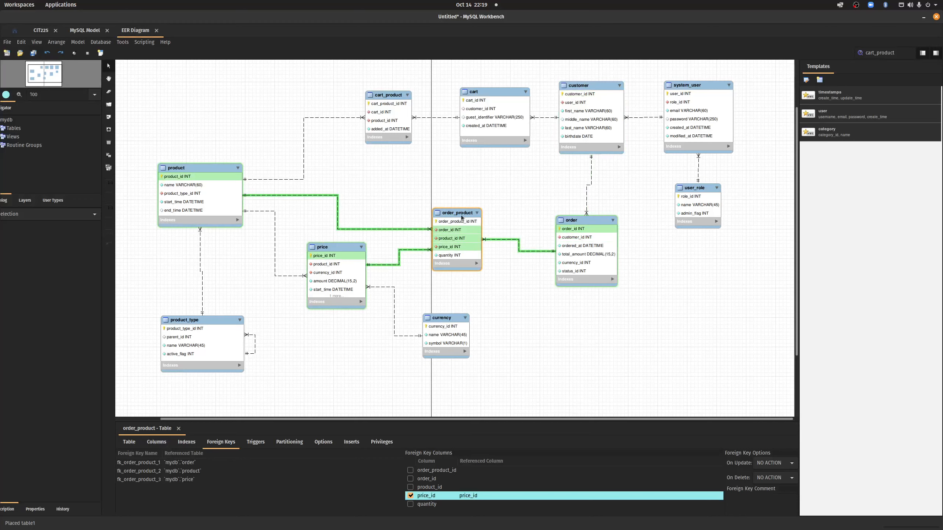
mouse_move(461, 217)
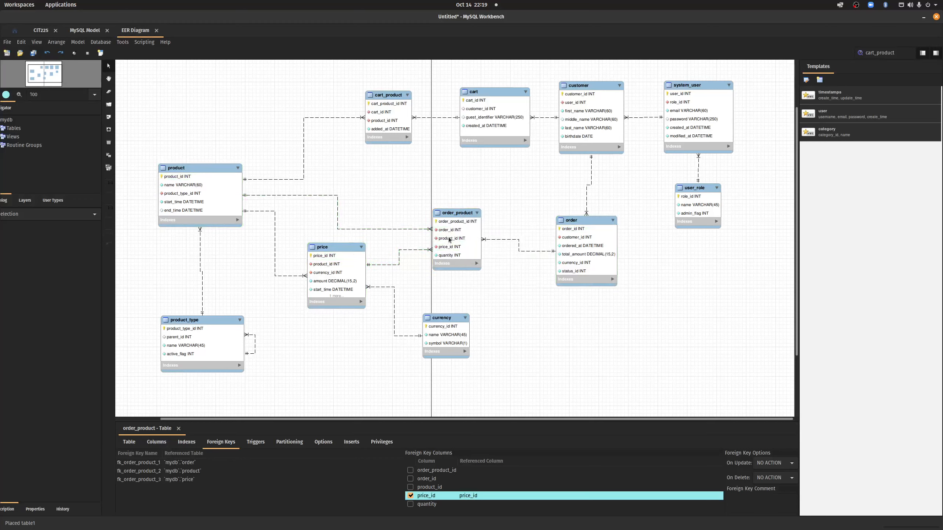
mouse_move(451, 252)
scroll(521, 339, "down", 4)
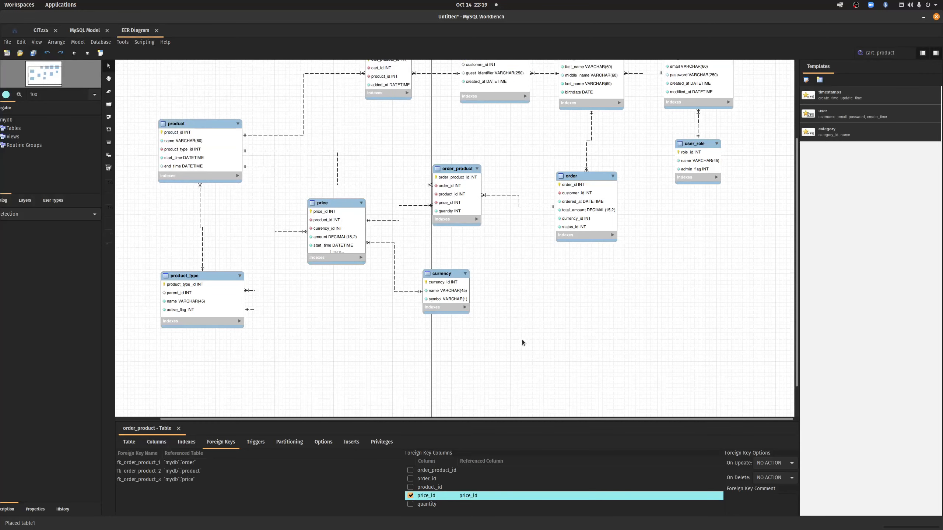
scroll(522, 343, "down", 1)
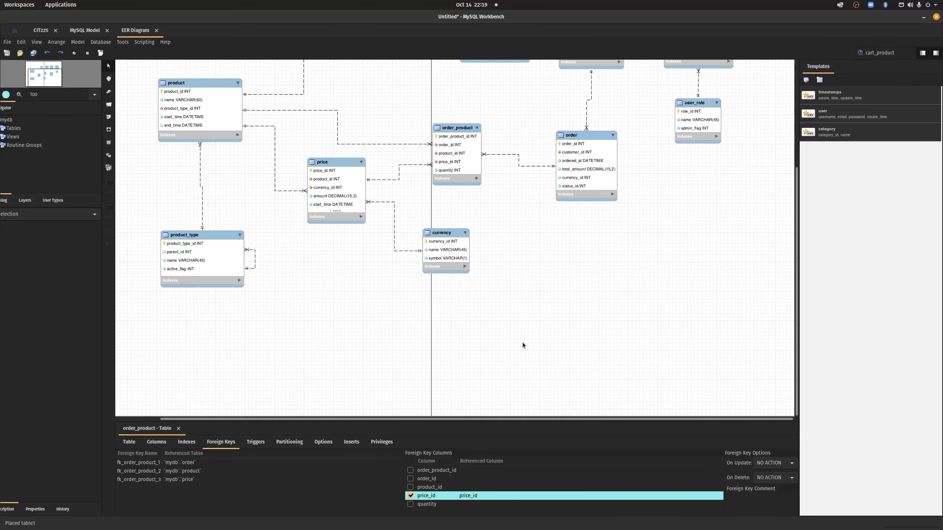
Step: Add a payment_id column to the order table
left_click(593, 141)
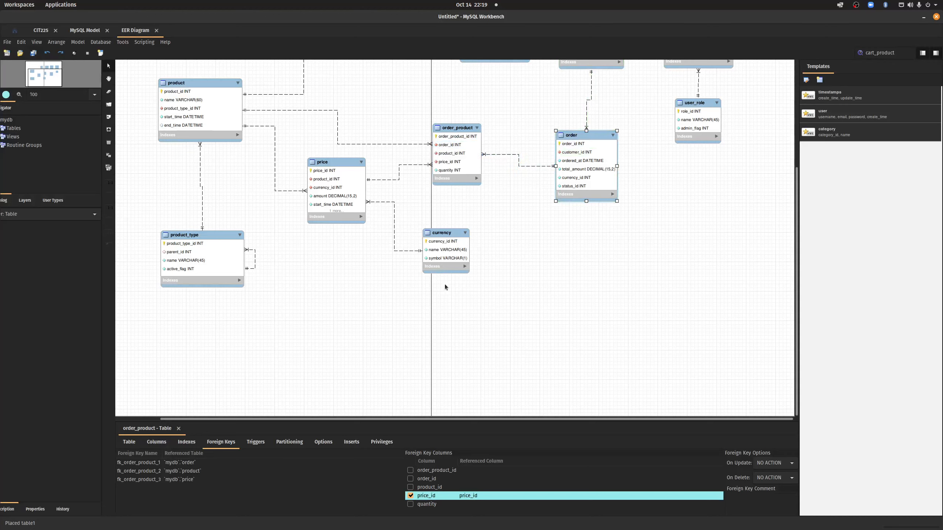
double_click(565, 171)
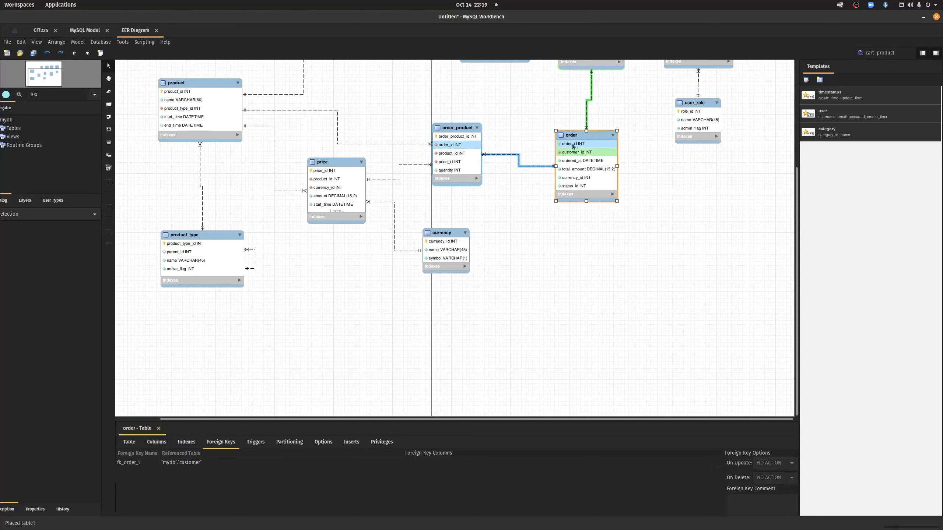
left_click_drag(215, 420, 231, 296)
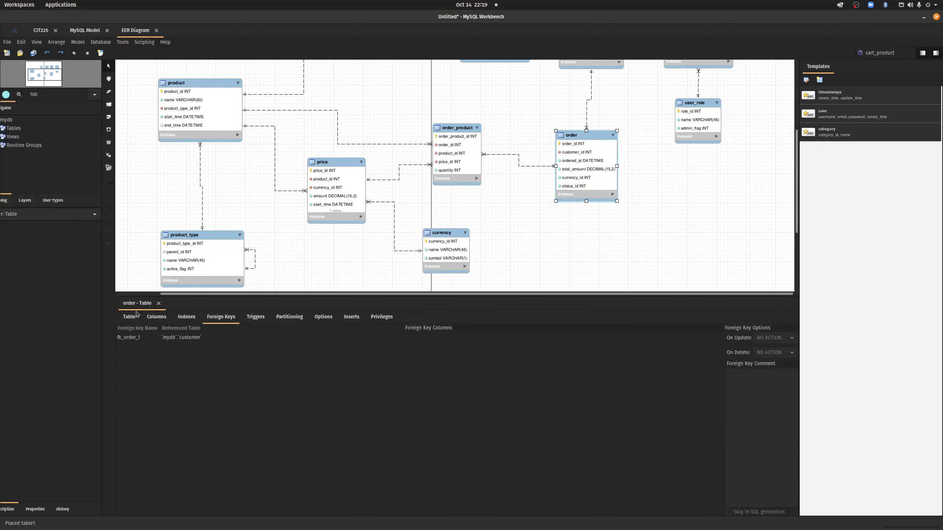
left_click(157, 319)
left_click(124, 389)
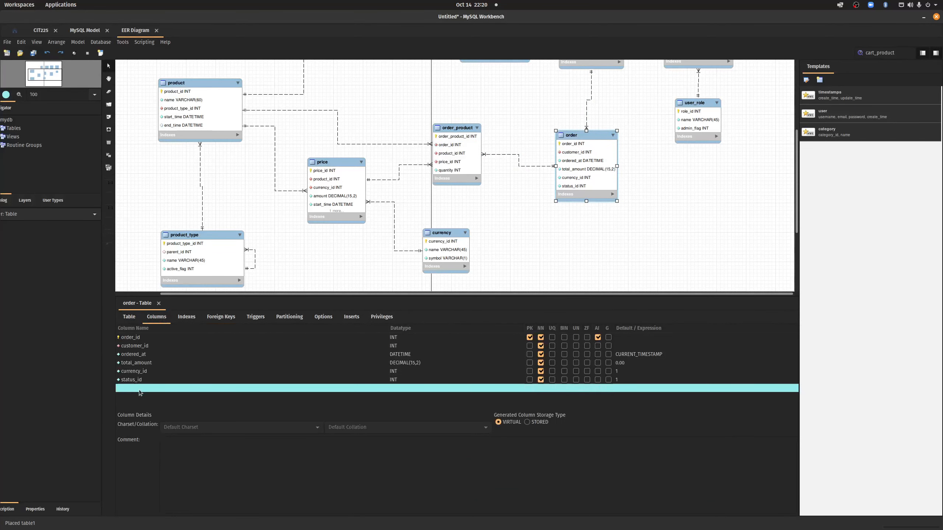
left_click(139, 388)
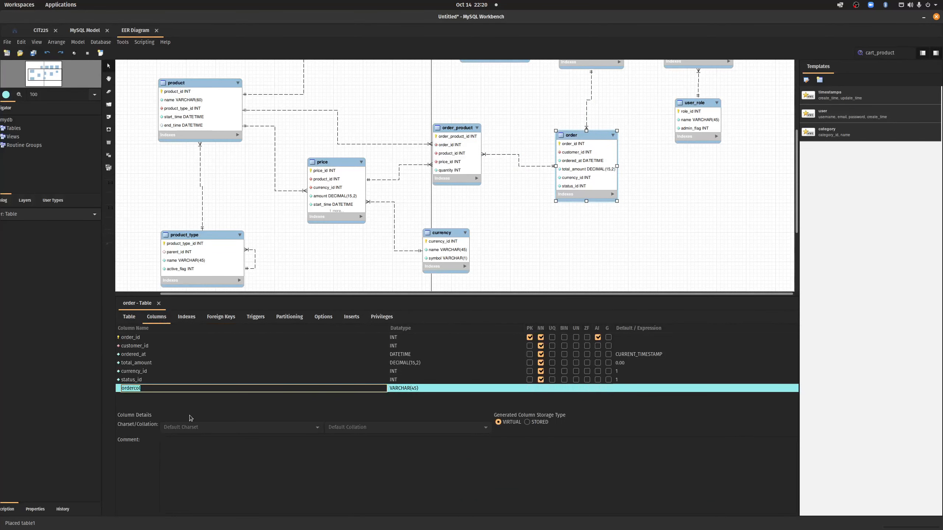
type("payment")
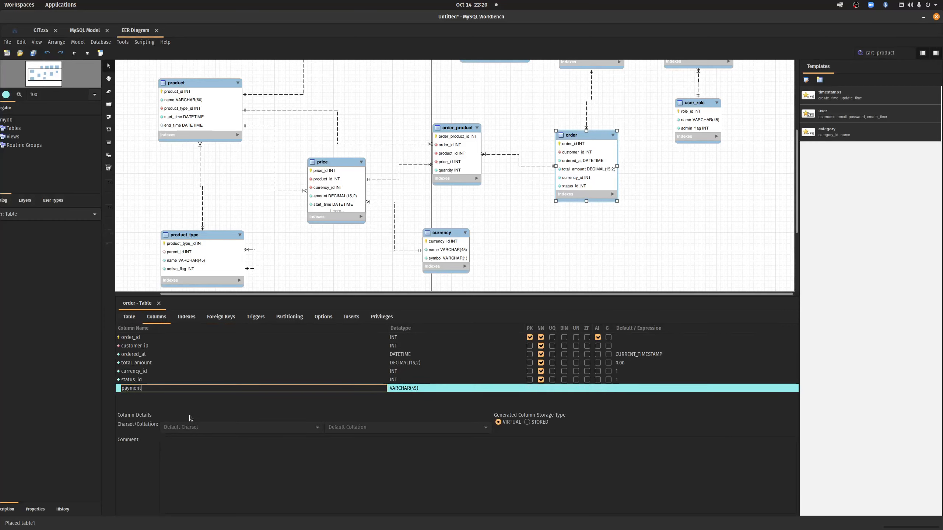
type("_id")
key("Return")
Step: Set the datatype of the order table's payment_id column to INT and make it not null
left_click(410, 390)
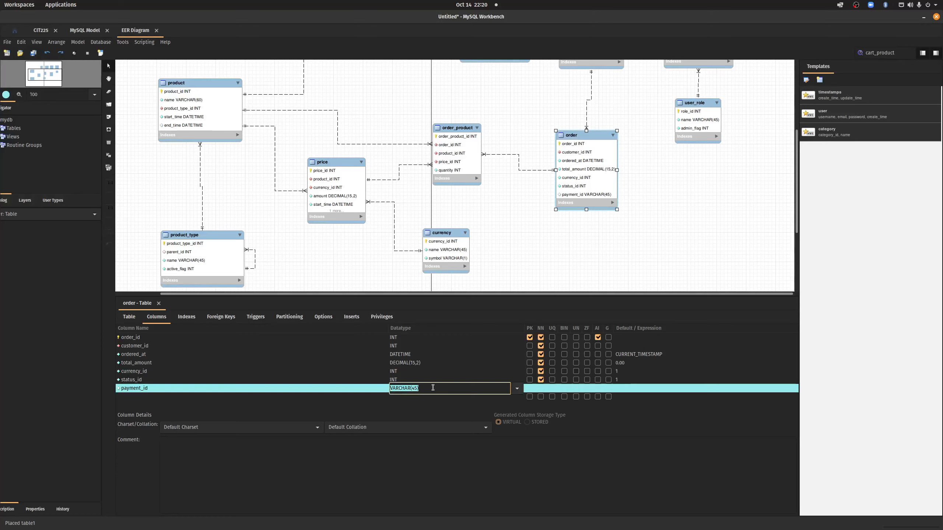
type("INT")
key("Return")
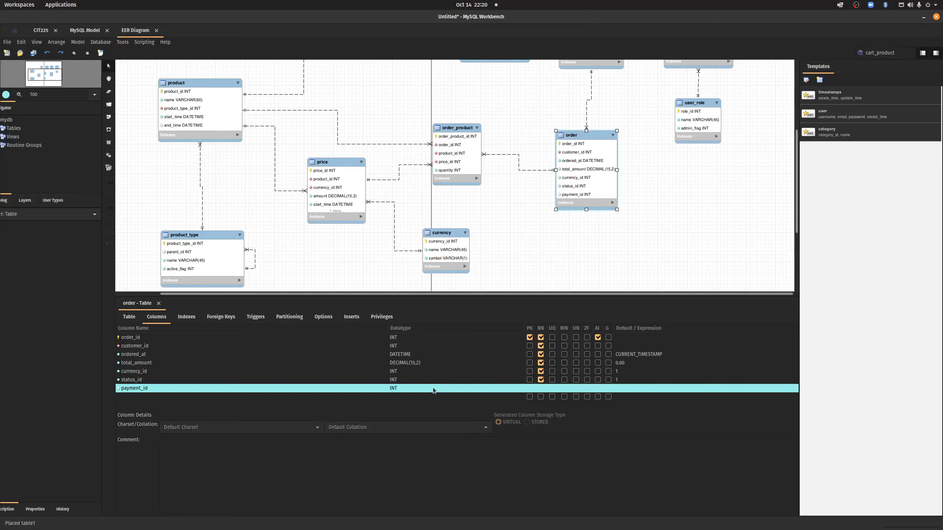
left_click(540, 388)
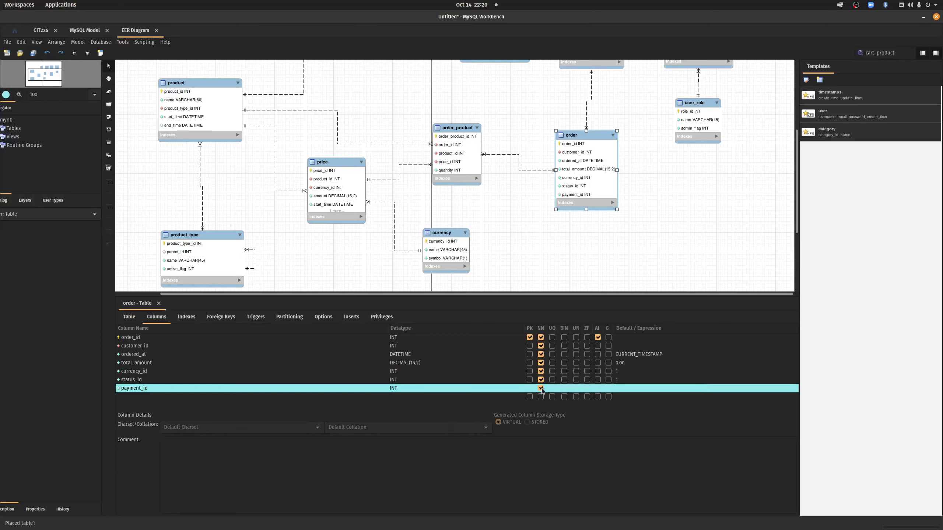
left_click(543, 245)
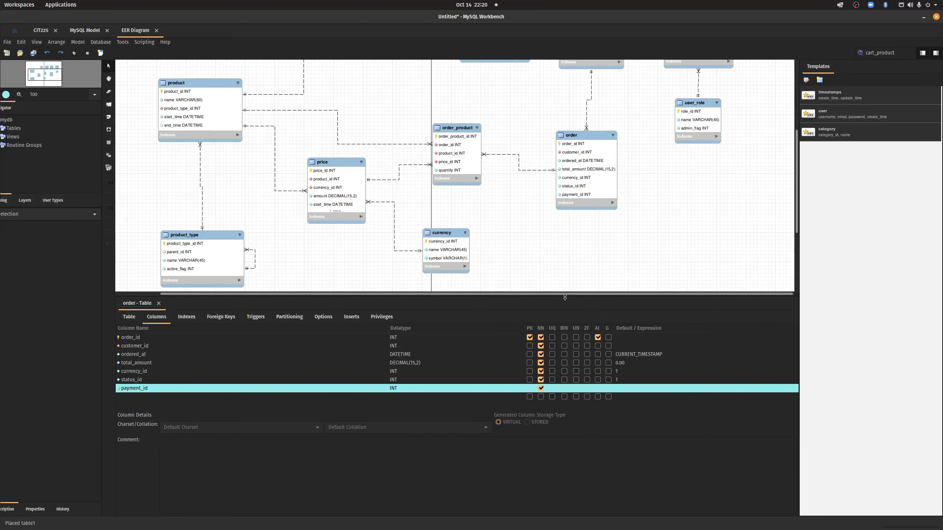
Step: Place a new table in the empty area below the order table and name it payment_type
left_click_drag(564, 295, 557, 410)
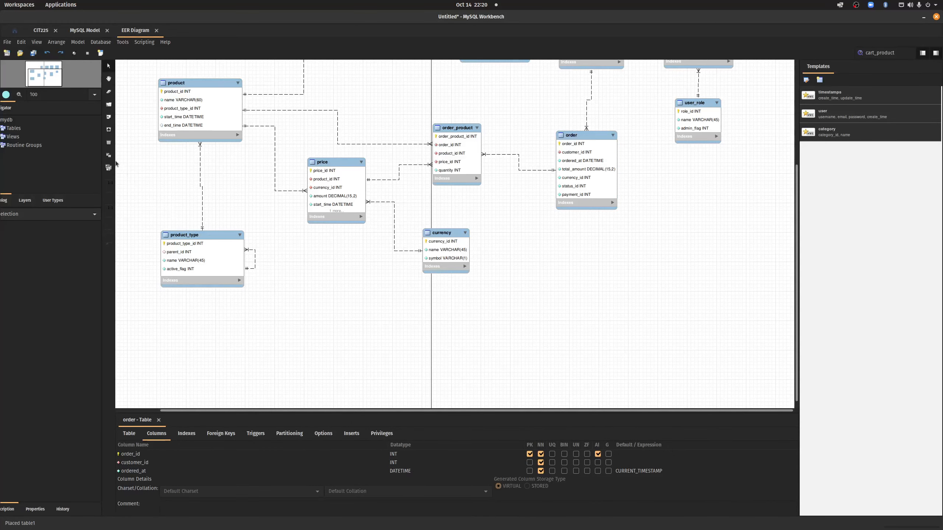
left_click(109, 143)
left_click(639, 265)
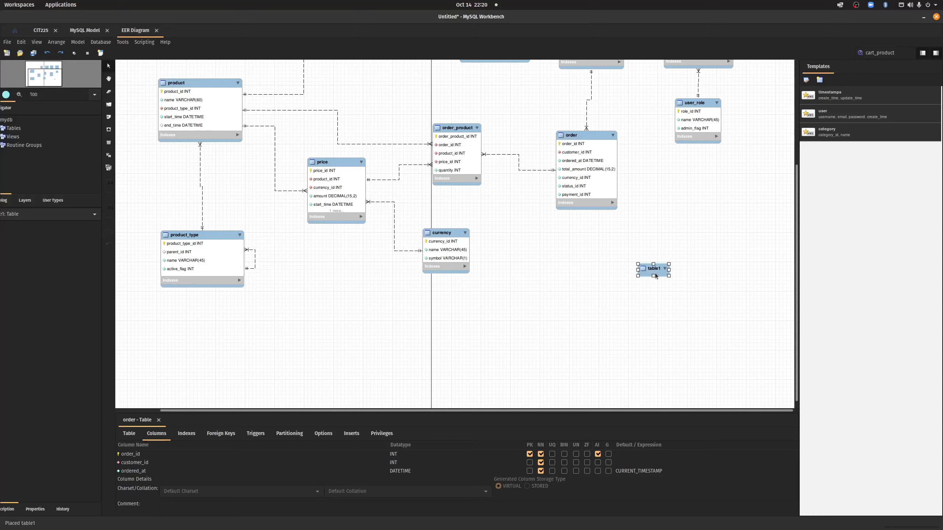
left_click(132, 435)
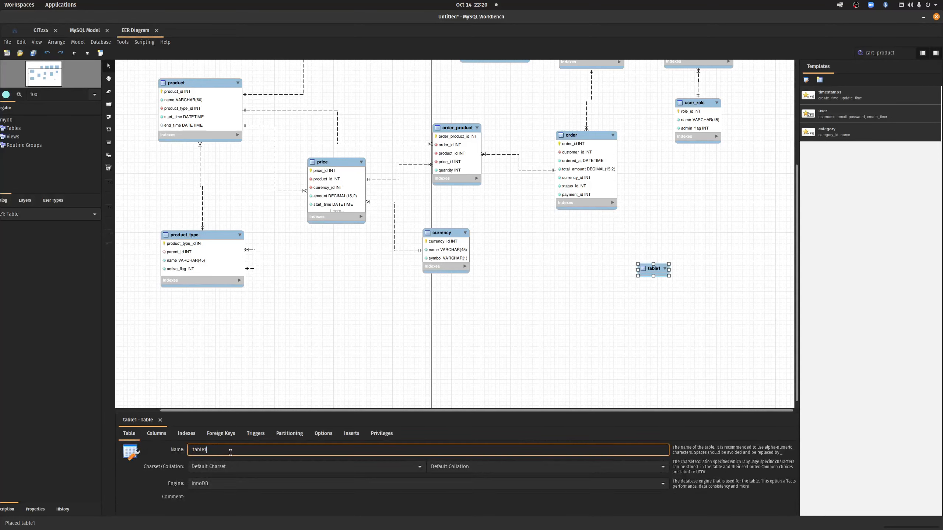
left_click_drag(229, 453, 178, 450)
key("BackSpace")
type("p")
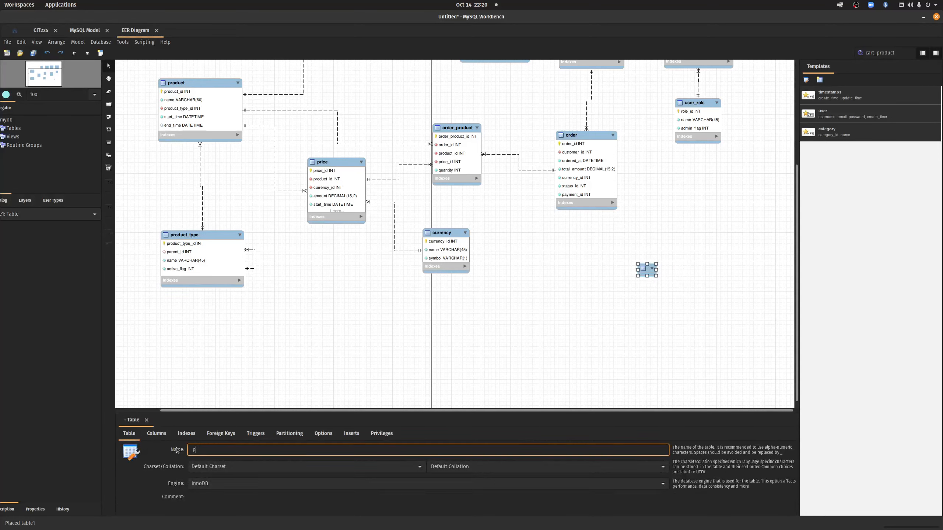
type("ayment_type")
key("Return")
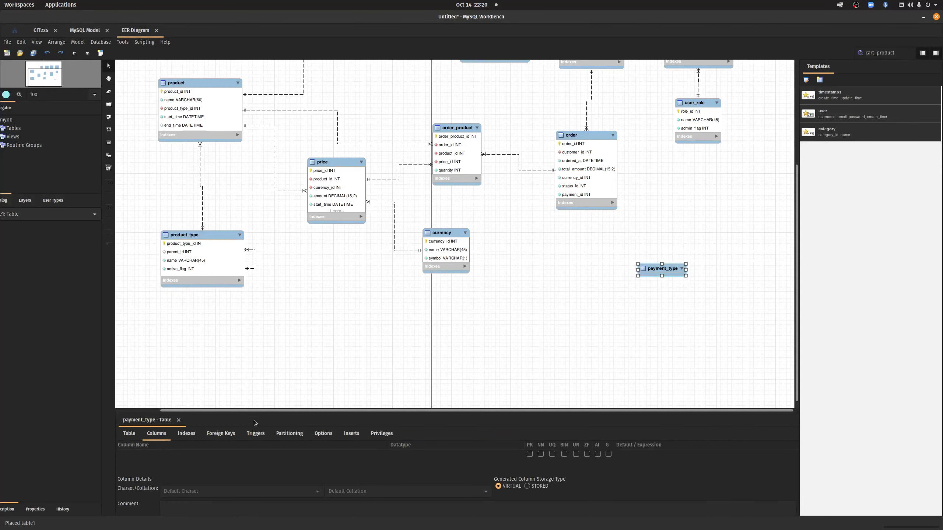
Step: Add payment_type_id to payment_type as an auto-incrementing INT primary key
left_click_drag(262, 410, 273, 307)
left_click(119, 354)
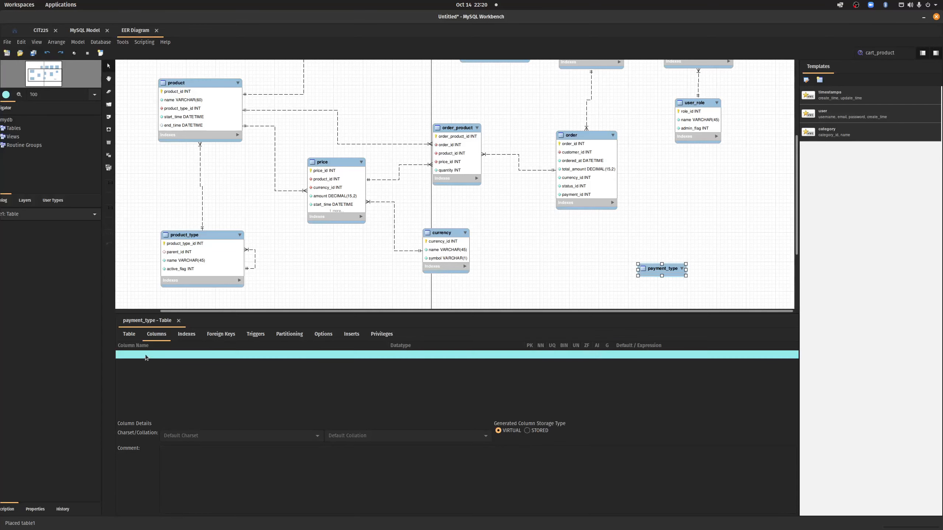
type("pa")
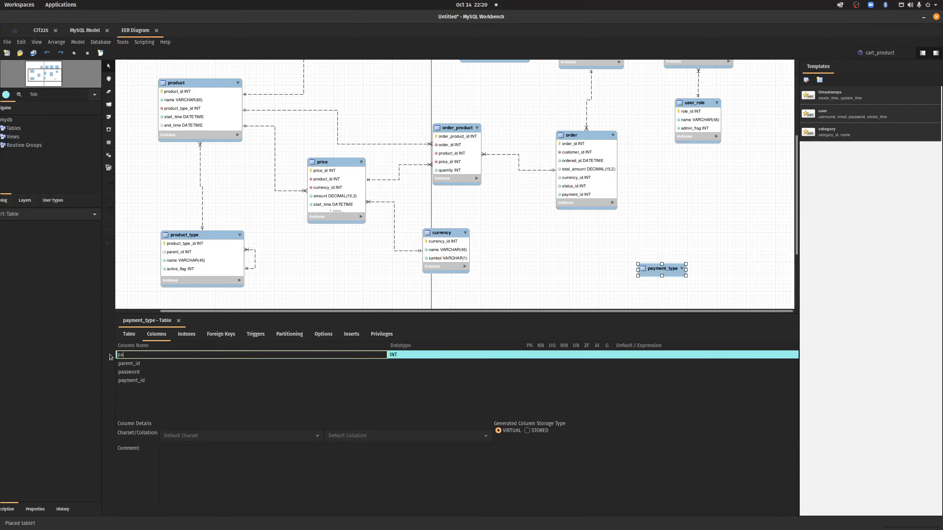
type("yment_type_id")
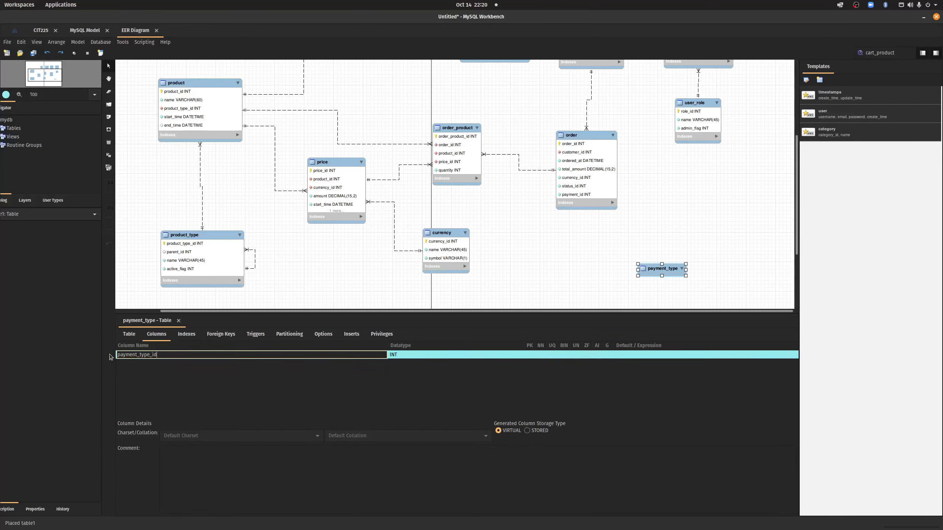
key("Return")
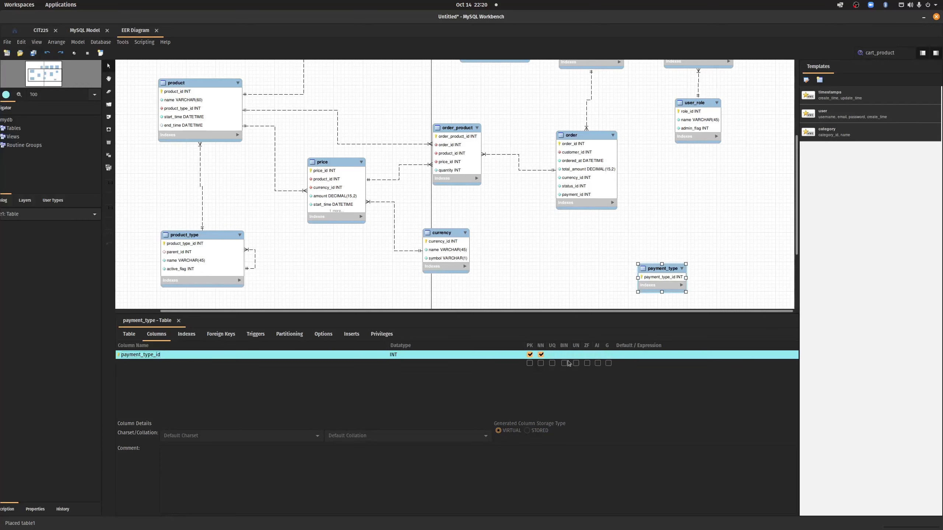
left_click(597, 354)
Step: Add a name column of type VARCHAR(45) to the payment_type table
left_click(129, 363)
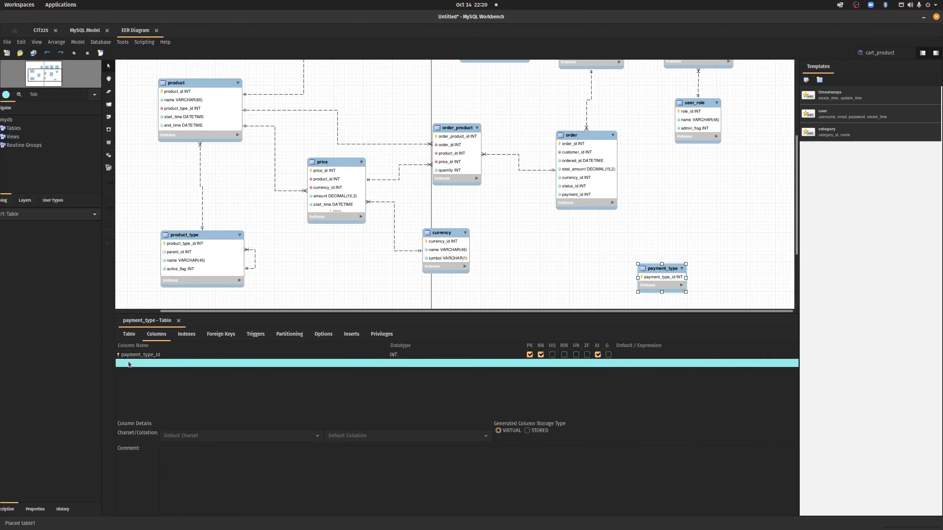
left_click(138, 364)
type("name")
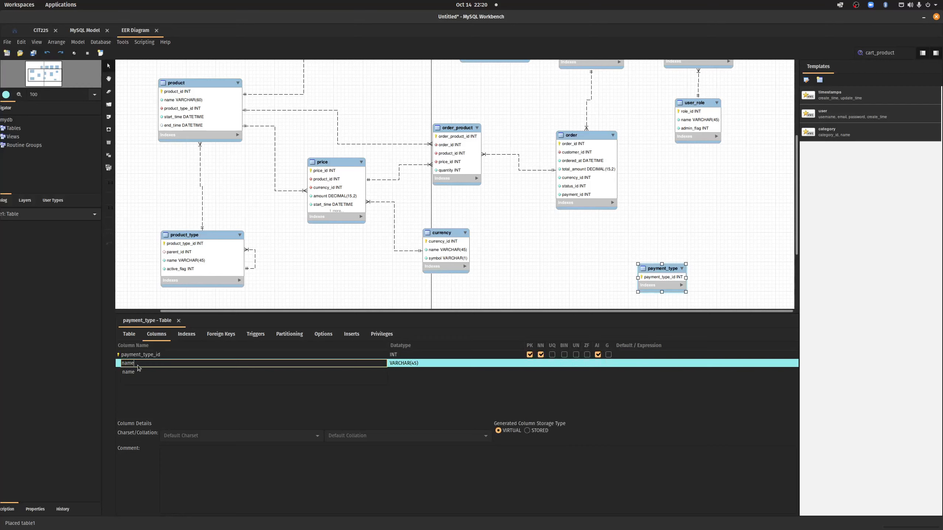
key("Return")
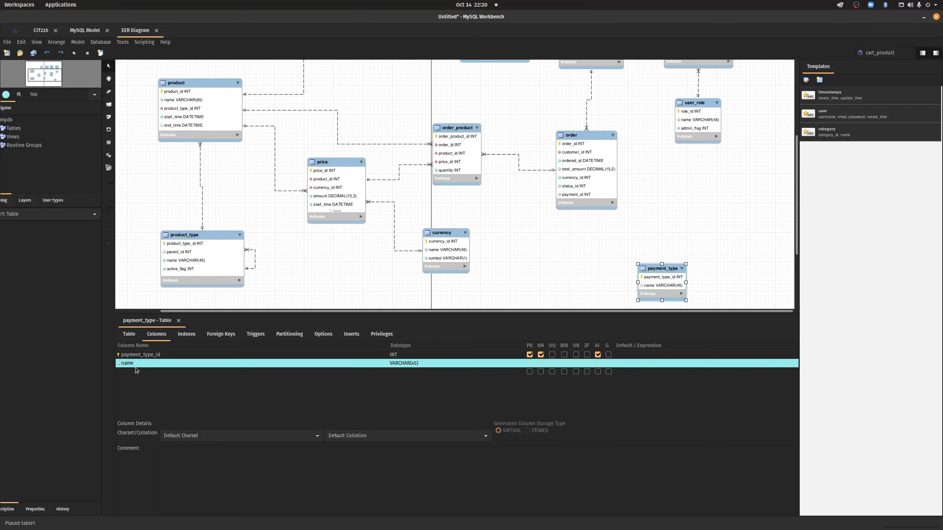
Step: Add an active_flag column to the payment_type table and set its datatype to INT
left_click(129, 371)
left_click(124, 371)
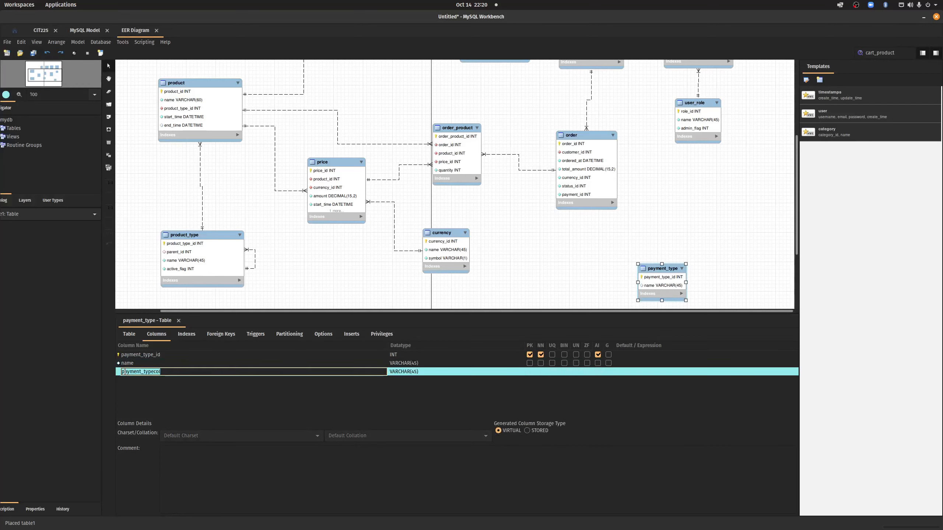
type("active_flag")
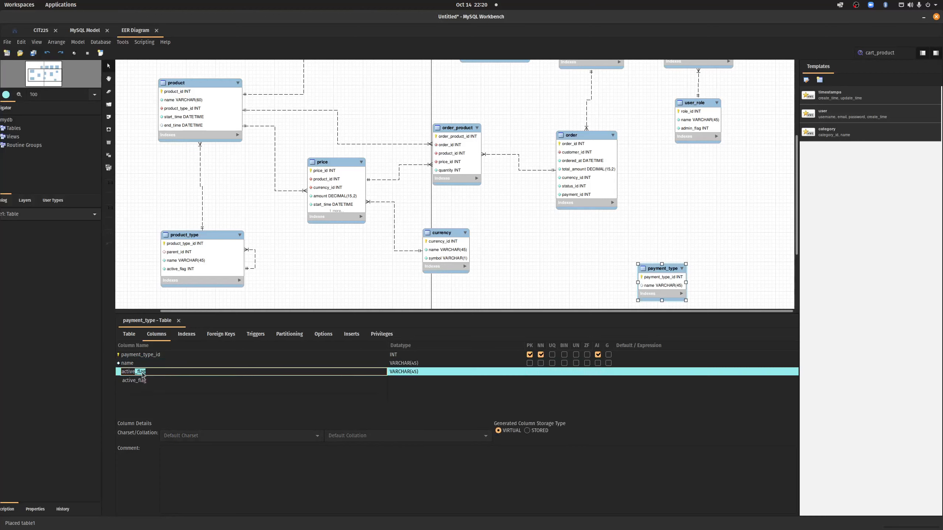
key("Return")
left_click(411, 372)
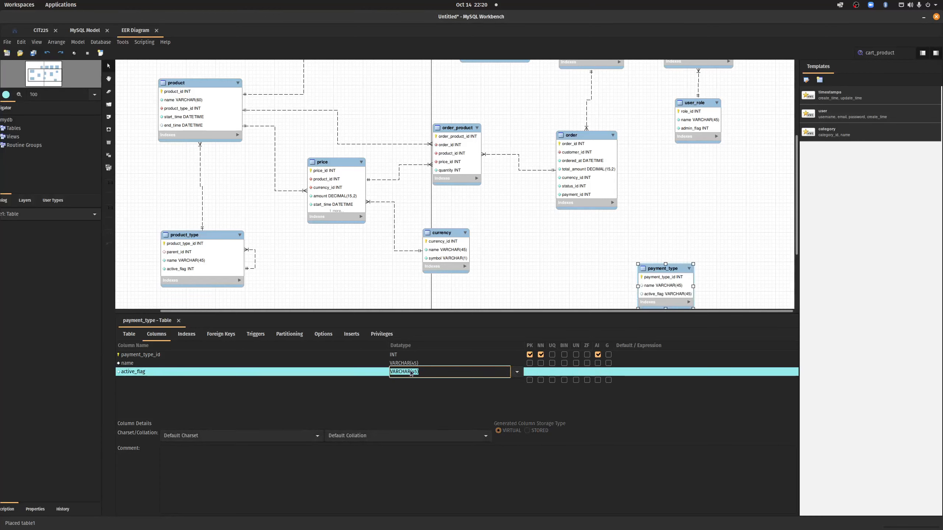
type("INT")
key("Return")
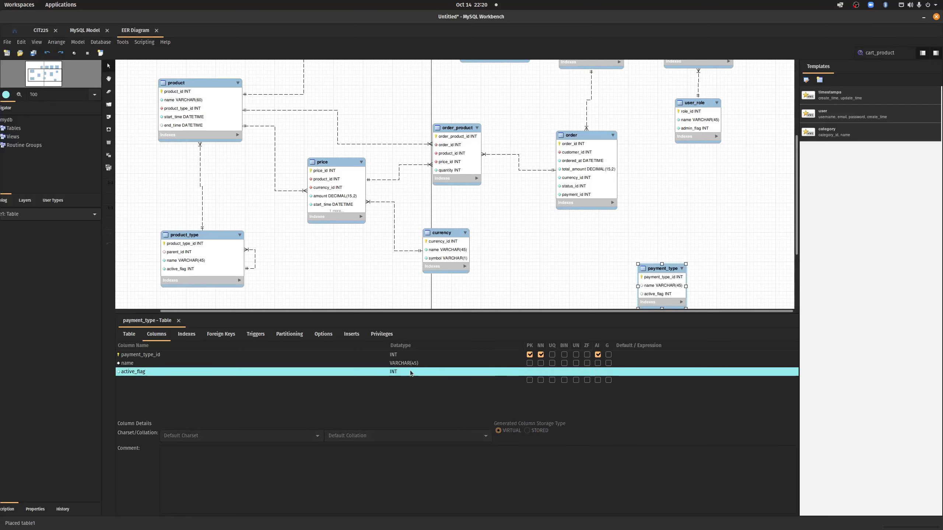
Step: Make the payment_type table's active_flag column not null with a default value of 1
left_click(540, 372)
left_click(643, 371)
type("1")
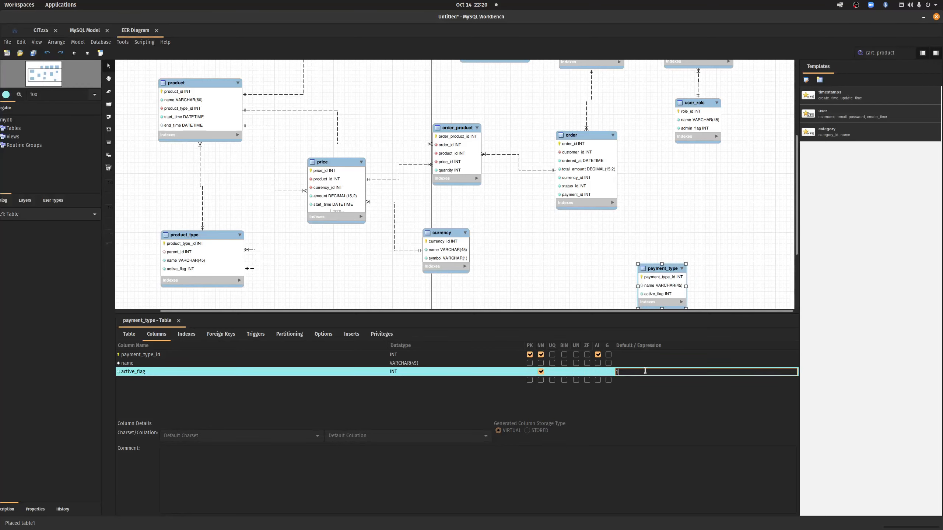
left_click(580, 270)
left_click(629, 374)
type("1")
key("Return")
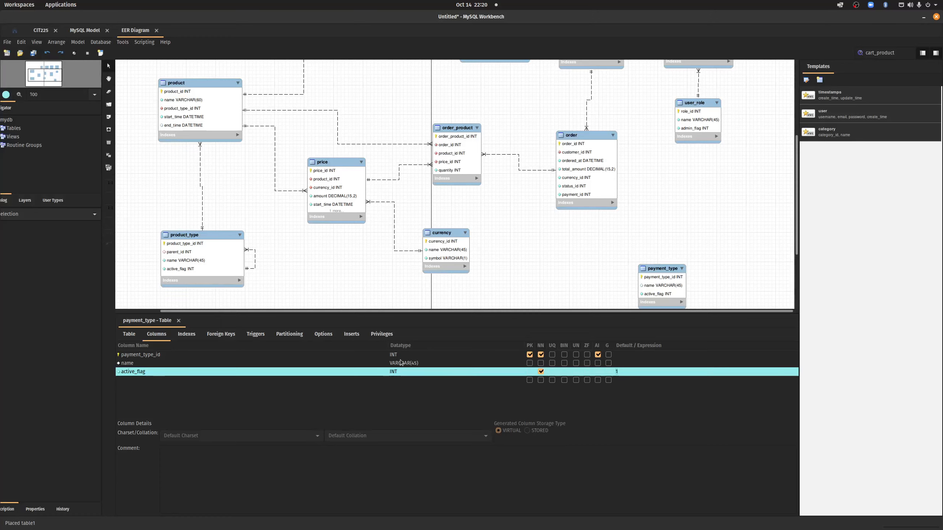
Step: Rename the active_flag column of payment_type to start_date
left_click(153, 372)
left_click_drag(152, 373, 114, 377)
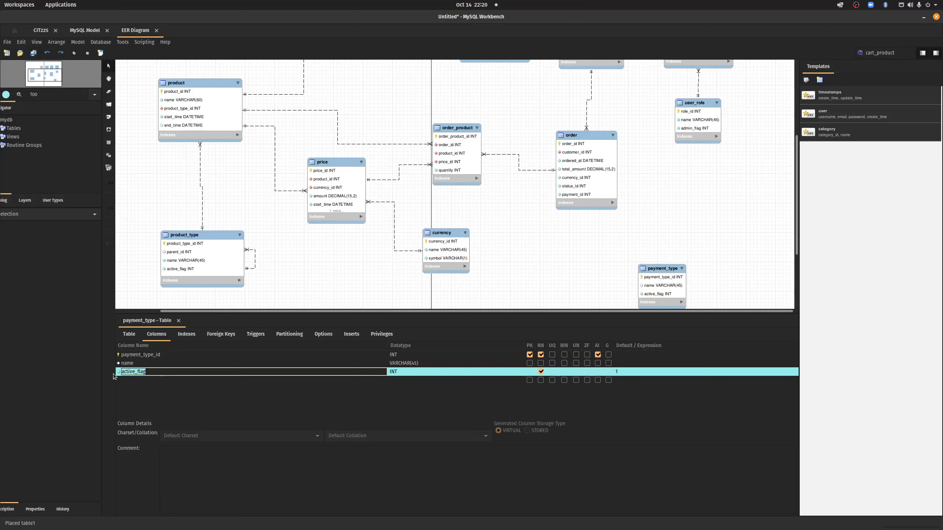
type("start")
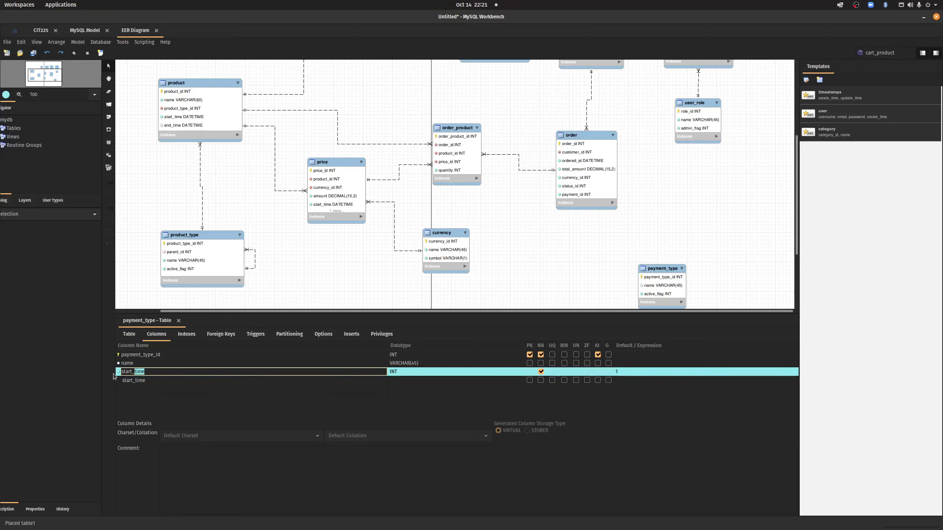
type("_dat")
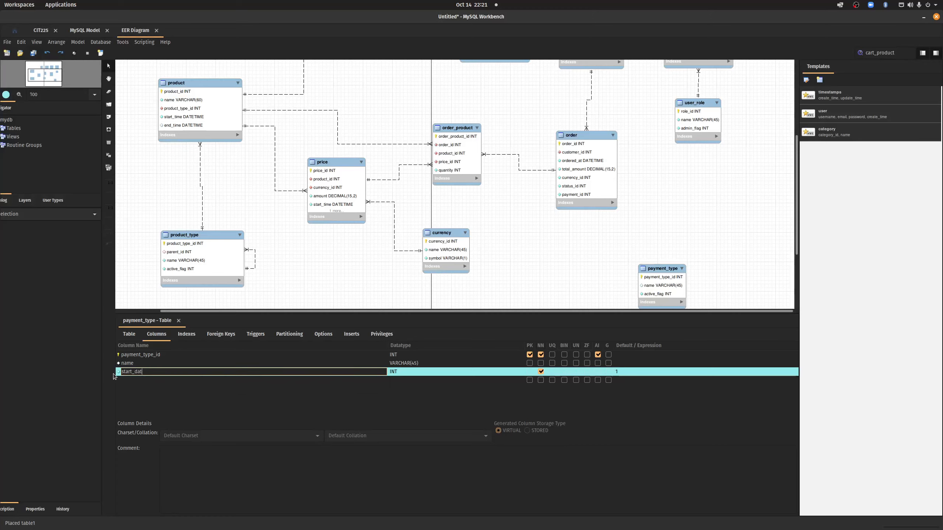
type("e")
key("Return")
Step: Add an end_date column below start_date in the payment_type table
left_click(144, 380)
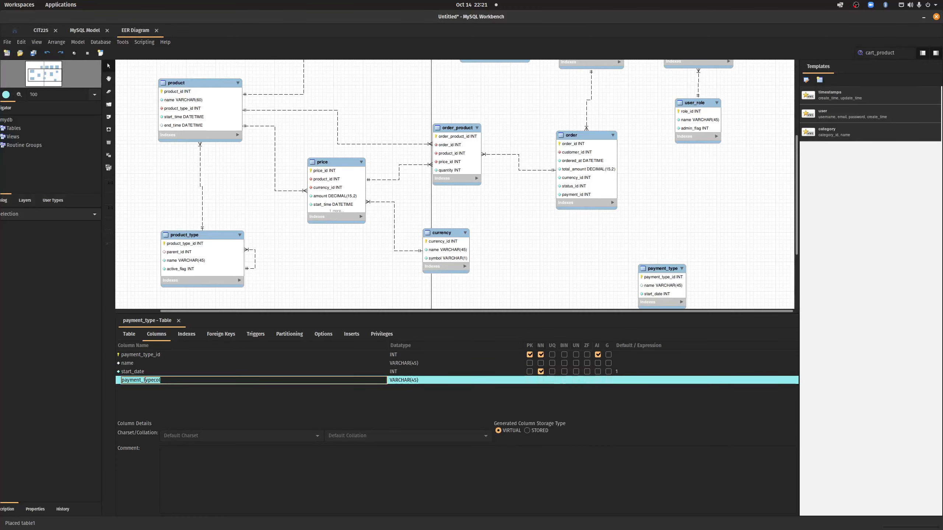
type("start_")
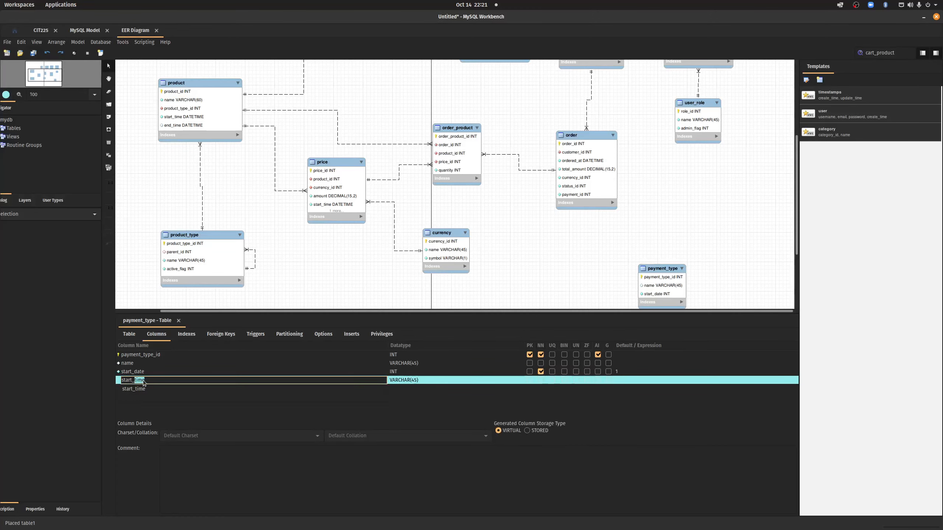
type("dat")
key("BackSpace")
key("BackSpace")
key("BackSpace")
key("BackSpace")
key("BackSpace")
key("BackSpace")
key("BackSpace")
key("BackSpace")
type("end_date")
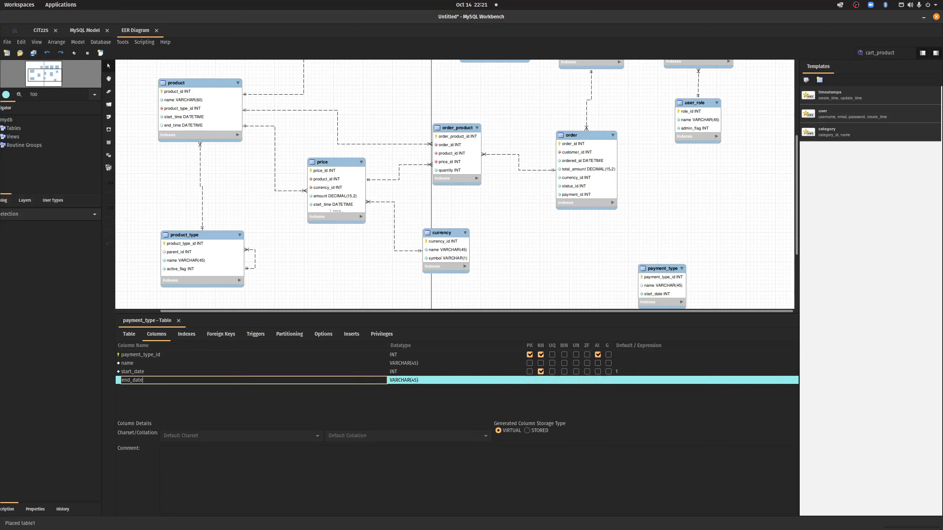
key("Return")
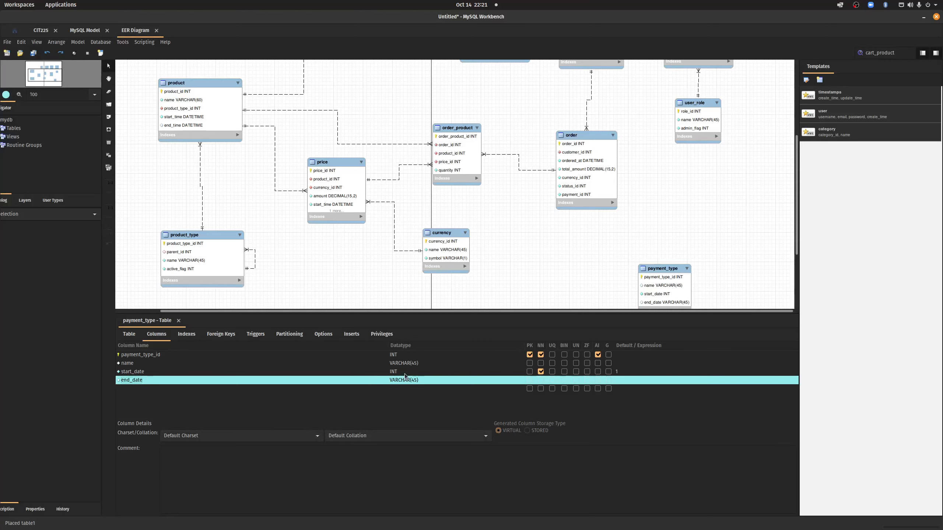
Step: Set the datatype of payment_type's start_date and end_date columns to DATE
left_click(397, 372)
left_click(393, 373)
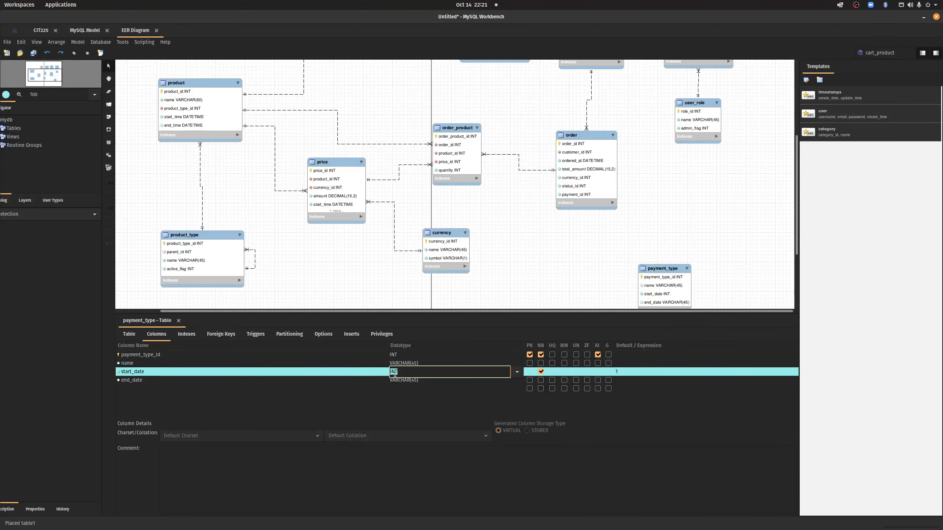
type("DATE")
key("Return")
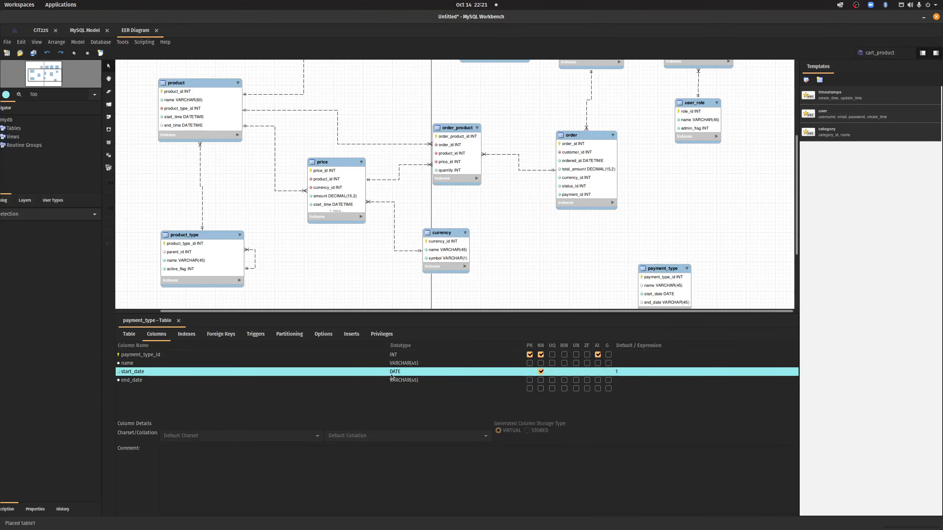
double_click(393, 380)
type("DATE")
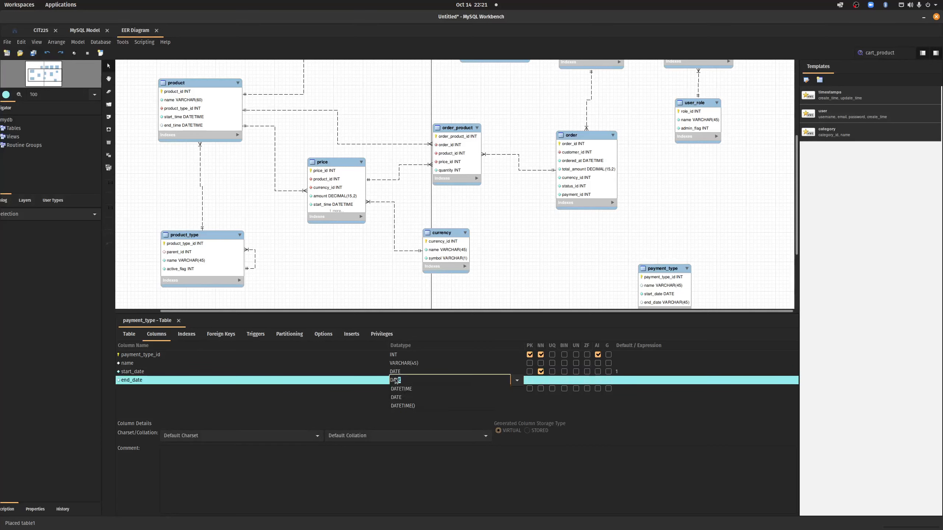
key("Return")
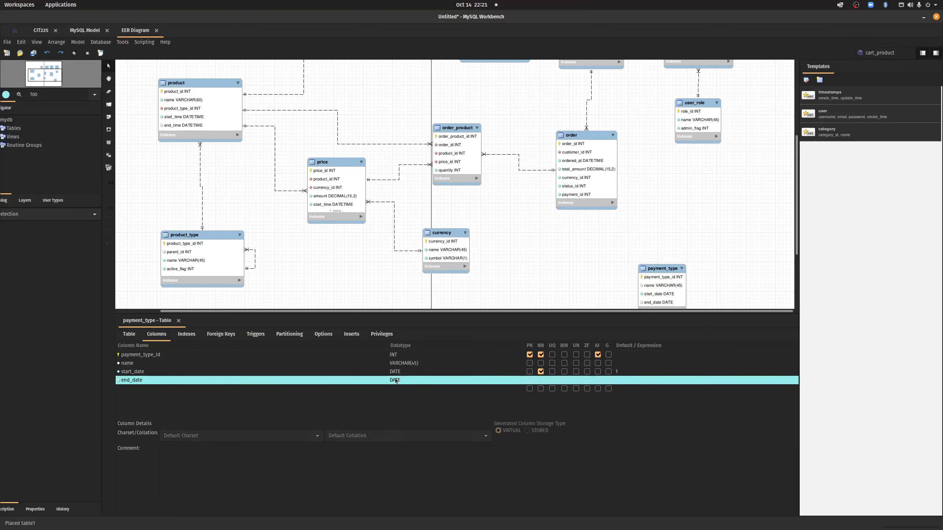
left_click(540, 381)
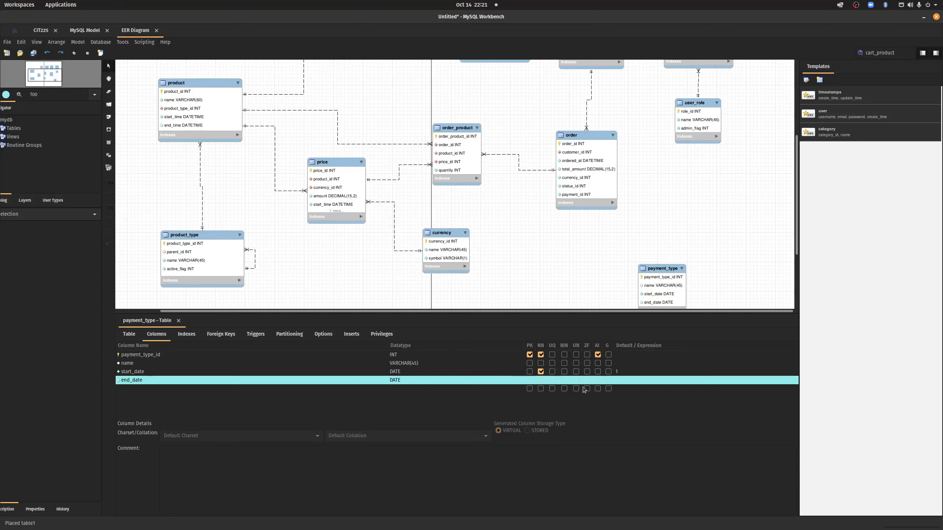
Step: Set the default expression of payment_type's start_date column to CURRENT_DATE
double_click(622, 371)
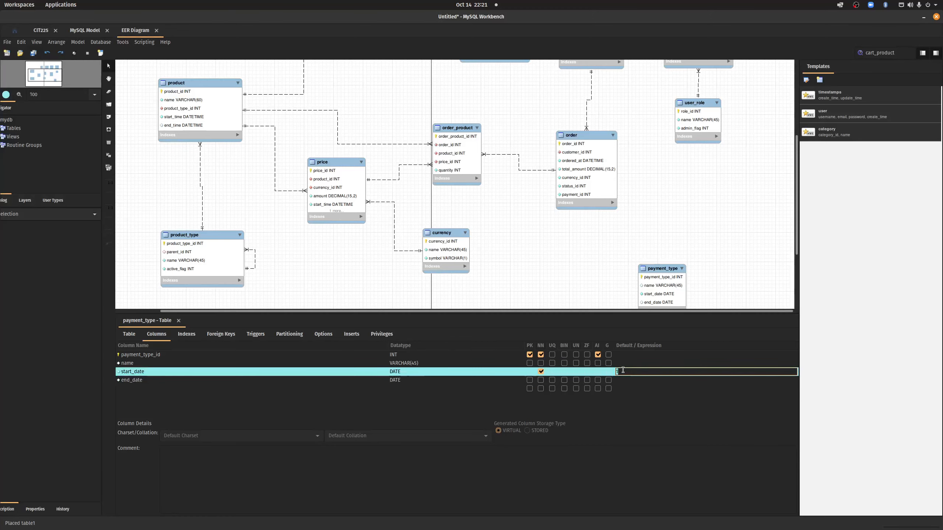
type("CURRENT_DATE")
key("Return")
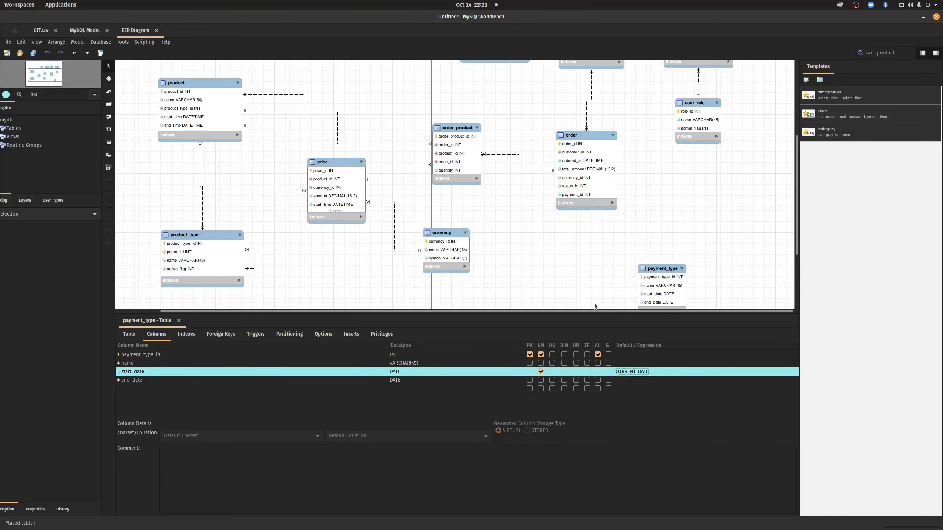
Step: Add a foreign key to the order table that links its payment_id column to payment_type_id in payment_type
left_click_drag(587, 314, 581, 390)
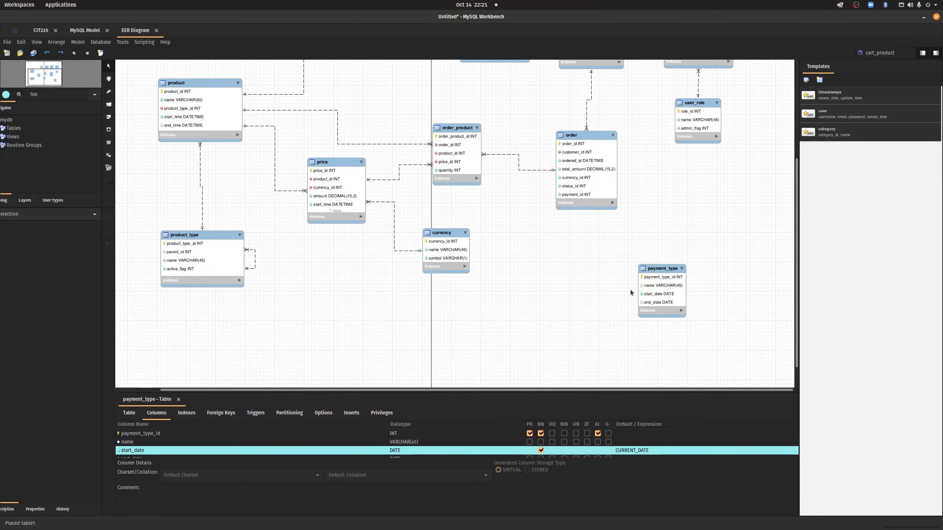
double_click(585, 143)
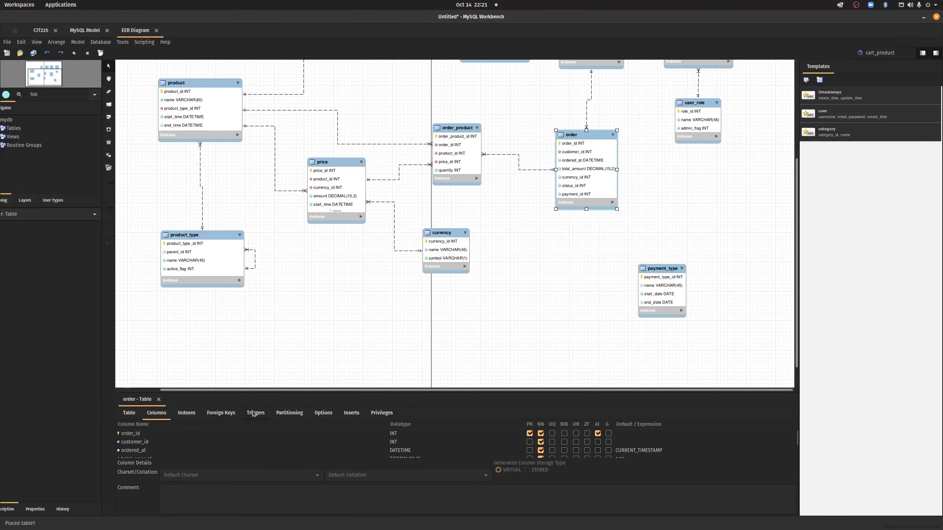
left_click(225, 413)
left_click(131, 442)
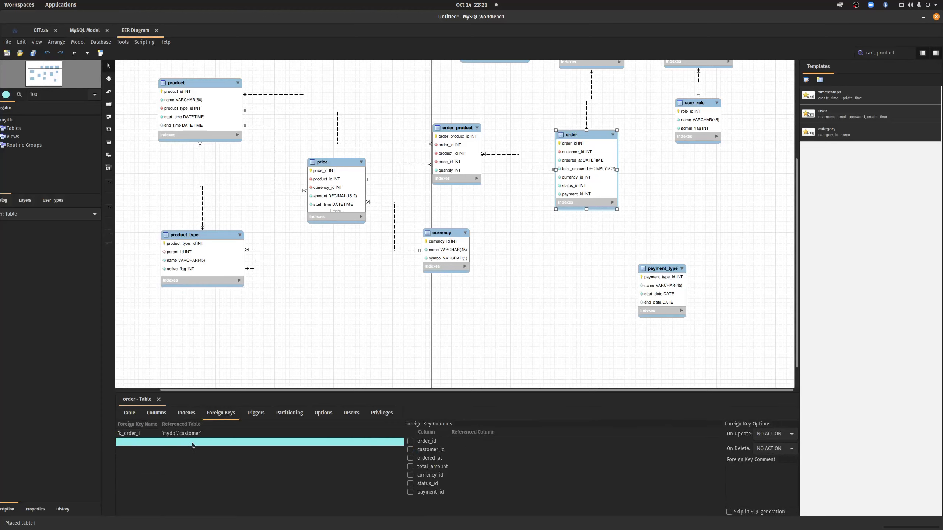
left_click(131, 442)
left_click(167, 442)
left_click(155, 447)
left_click(155, 447)
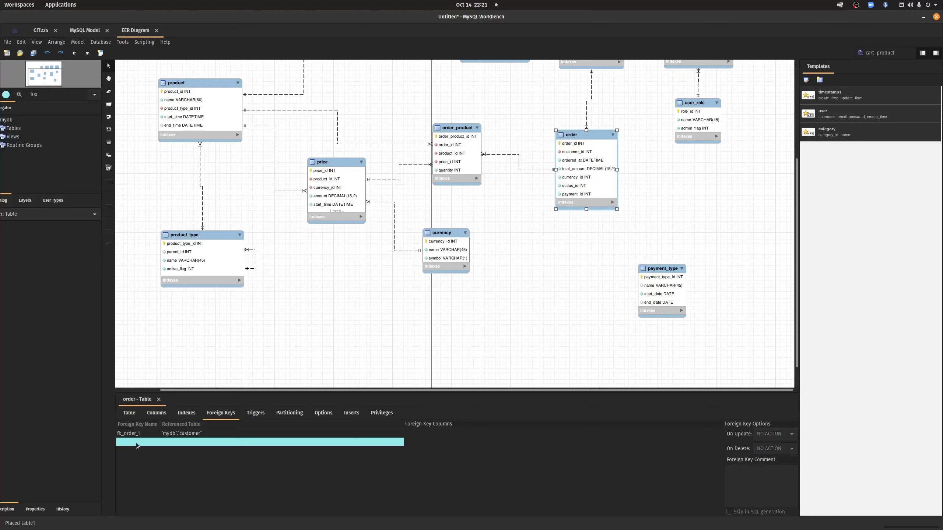
left_click(204, 444)
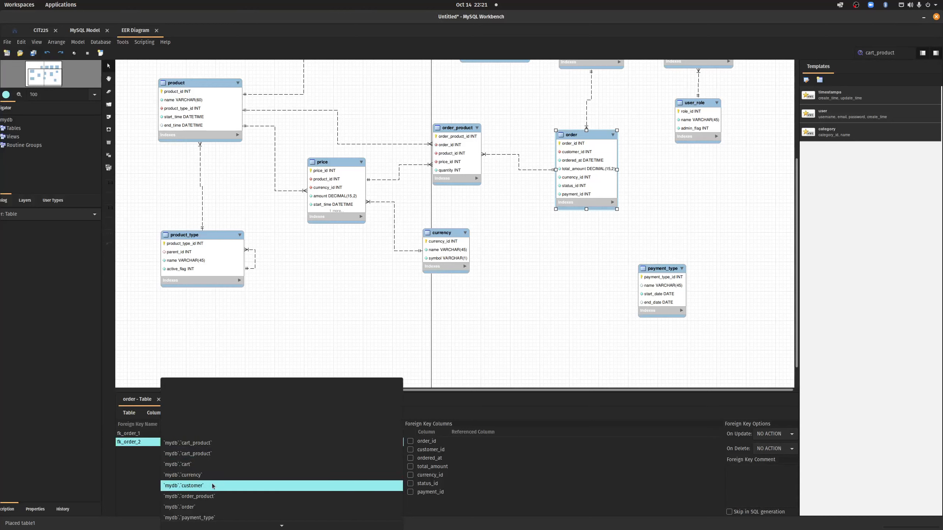
left_click(209, 502)
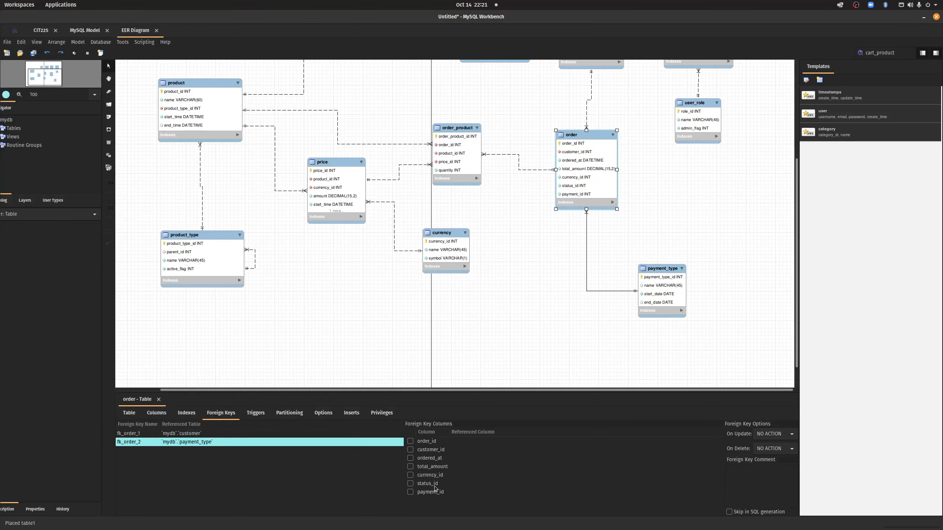
left_click(411, 492)
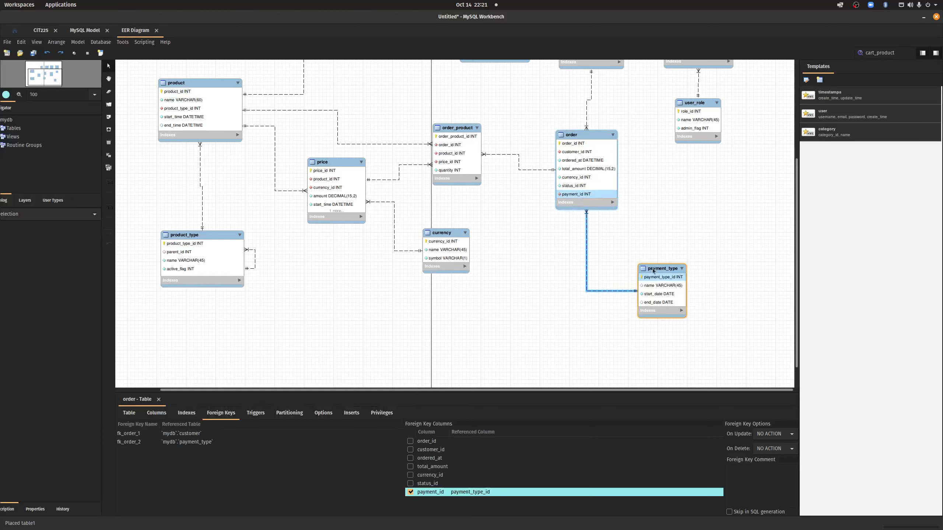
Step: Move the payment_type table beside the order table, just below user_role
left_click_drag(653, 271, 692, 177)
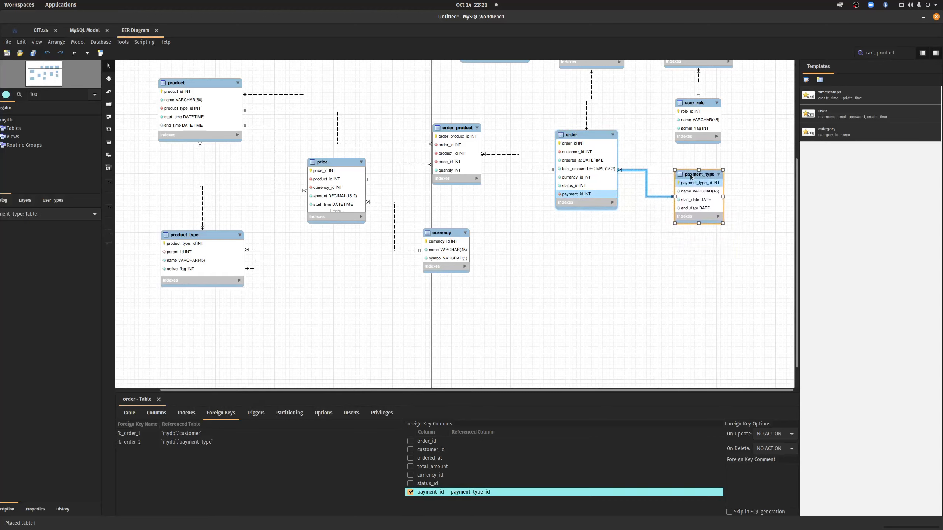
left_click(557, 298)
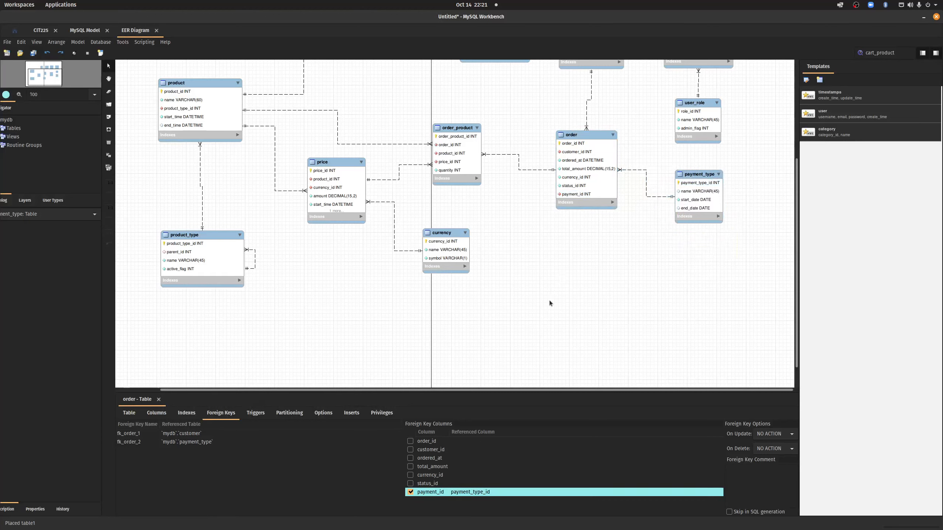
left_click(592, 134)
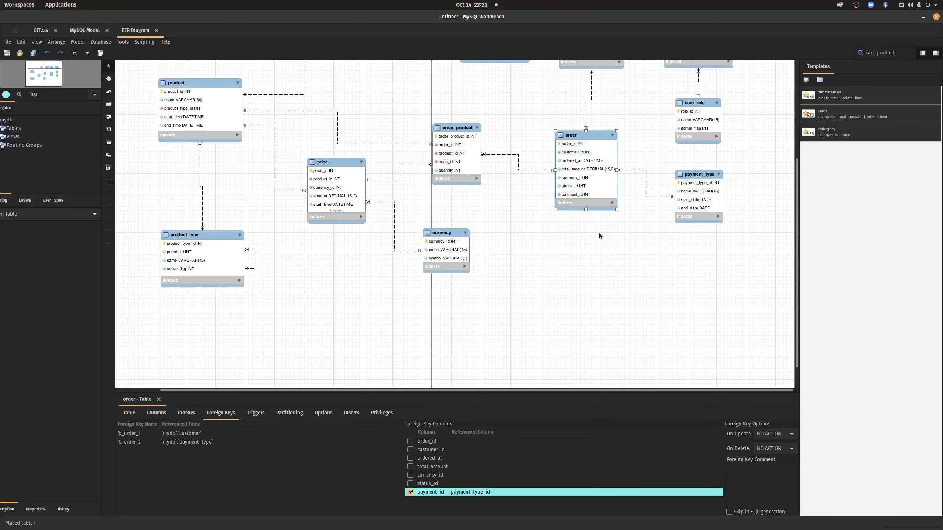
left_click(619, 301)
Step: Add a new table to the diagram and place it in the empty area above the product table
scroll(620, 300, "up", 5)
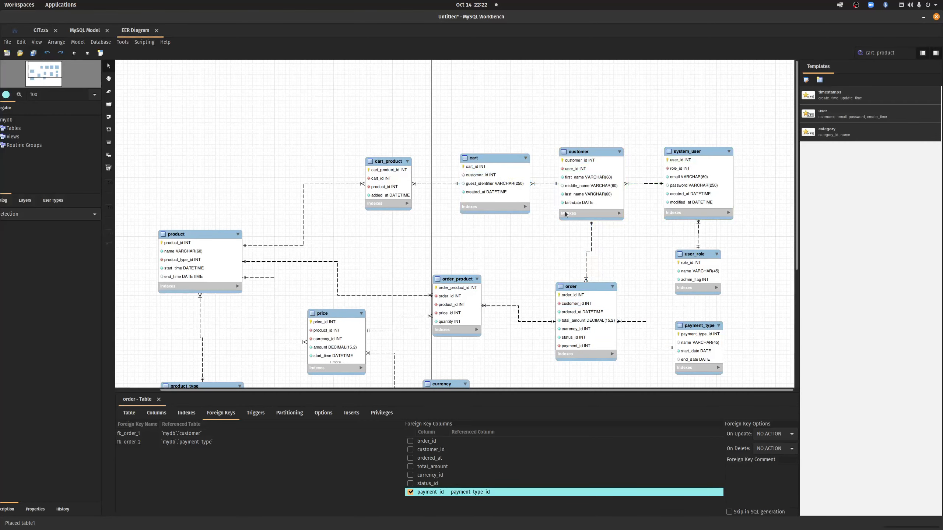
scroll(562, 230, "down", 1)
scroll(556, 265, "down", 1)
left_click(557, 265)
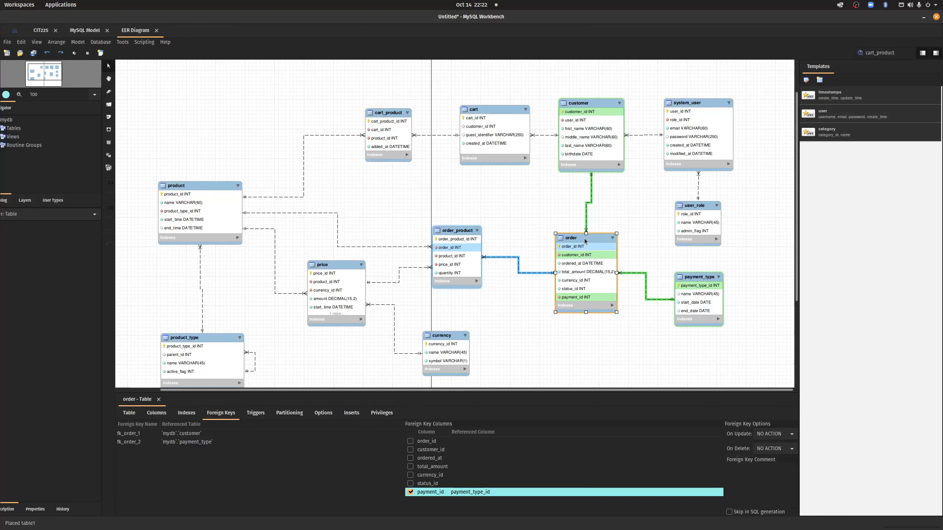
left_click(549, 177)
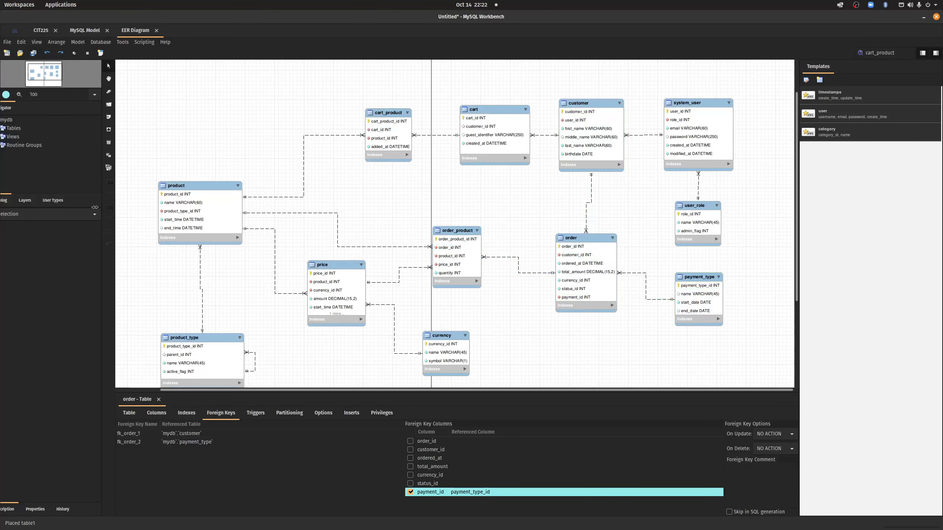
left_click(107, 142)
left_click(343, 101)
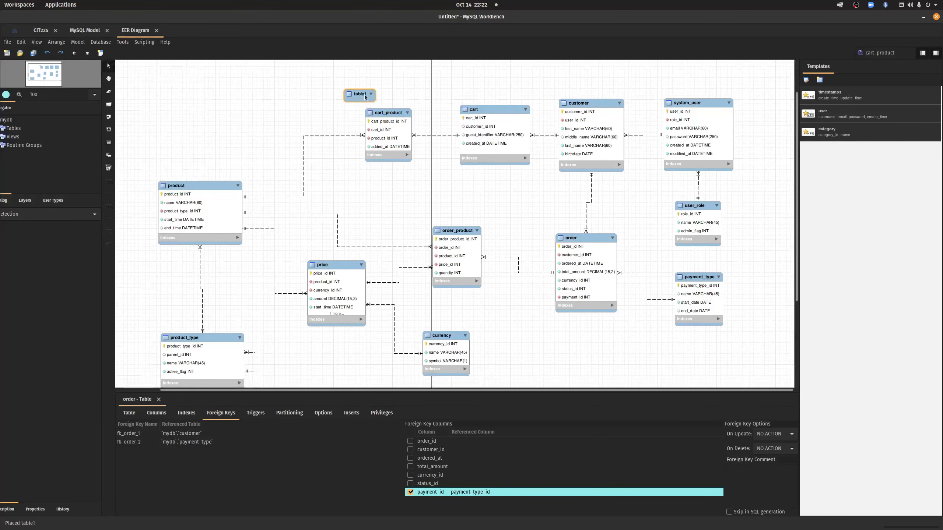
left_click_drag(362, 92, 248, 81)
Step: Name the new table customer_fund_source
double_click(248, 81)
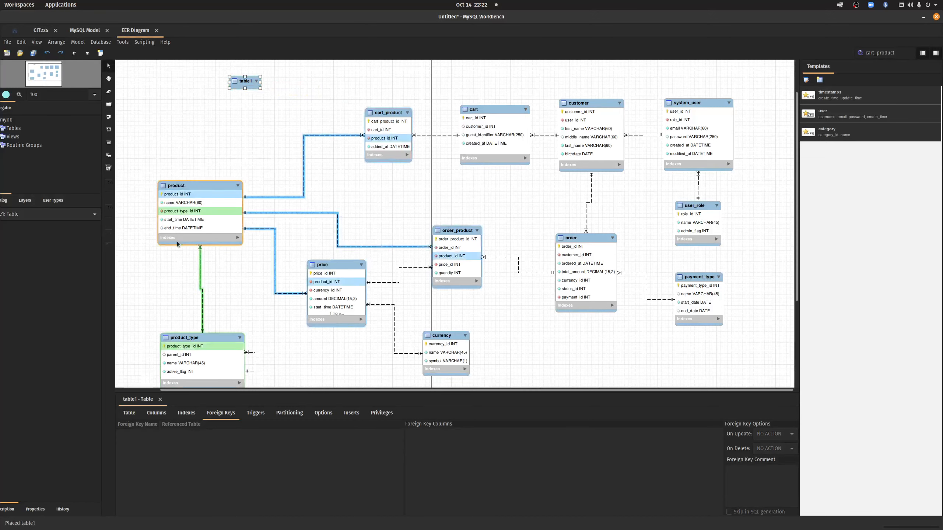
left_click(126, 415)
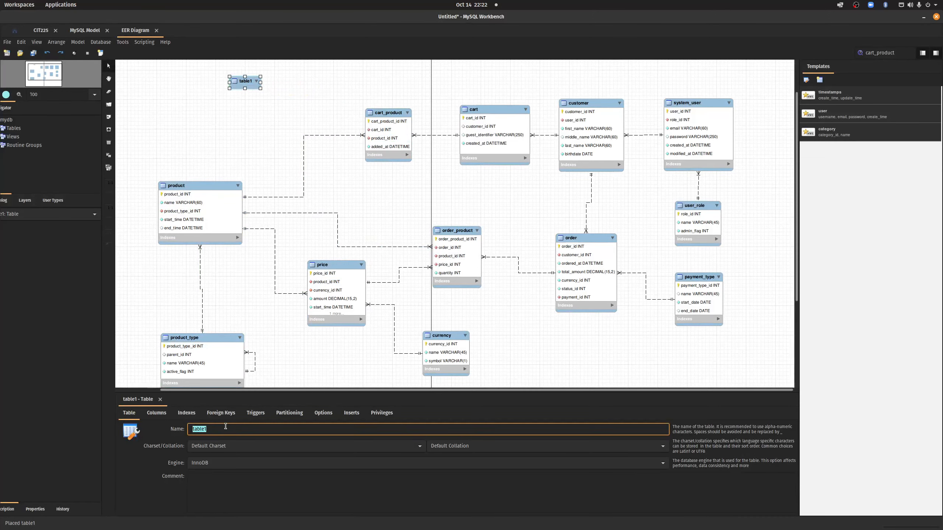
type("customer")
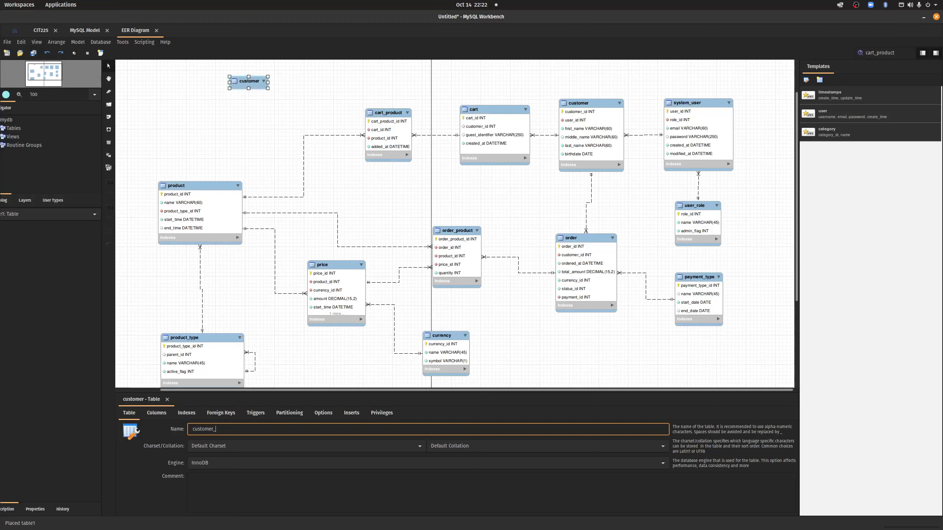
type("_pay")
type("m")
type("payment")
key("BackSpace")
key("BackSpace")
key("BackSpace")
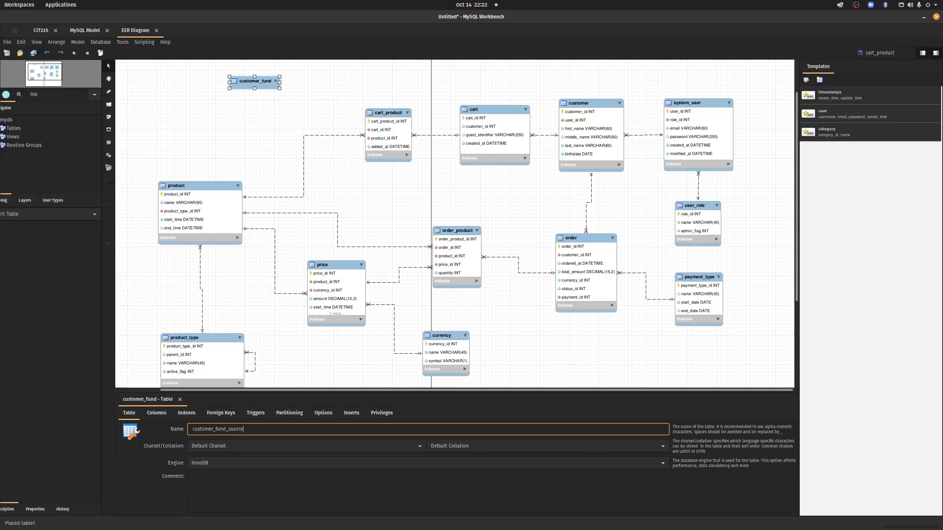
Step: Add an auto-incrementing INT primary key column named customer_fund_source to the customer_fund_source table
left_click(156, 412)
left_click(145, 432)
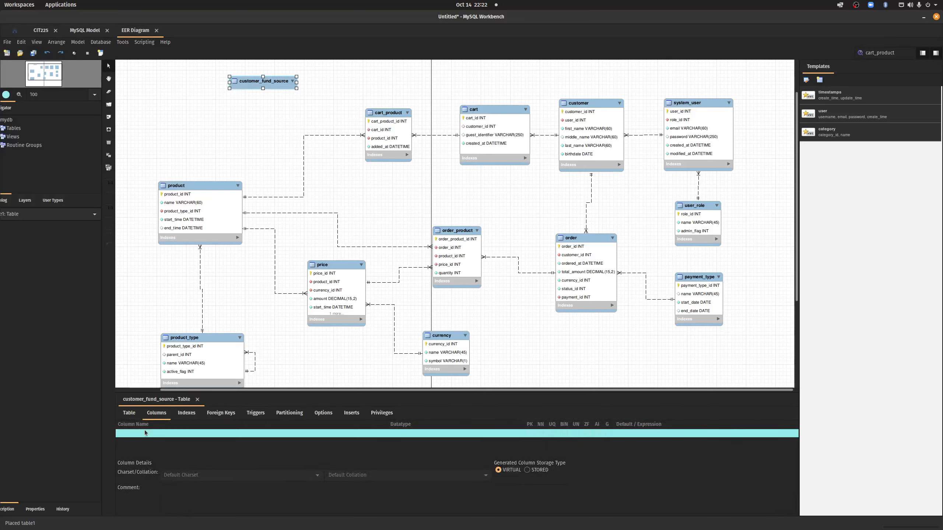
left_click(144, 432)
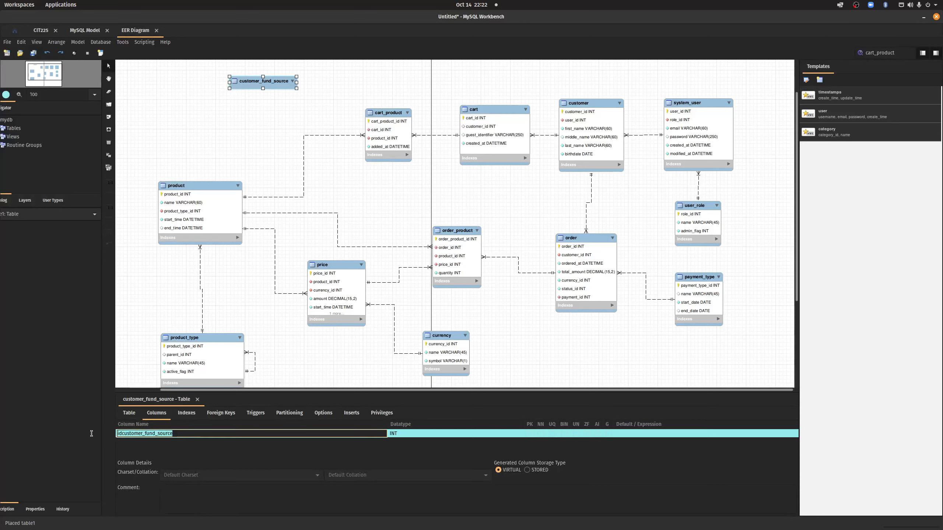
type("customer_fund_source")
key("Return")
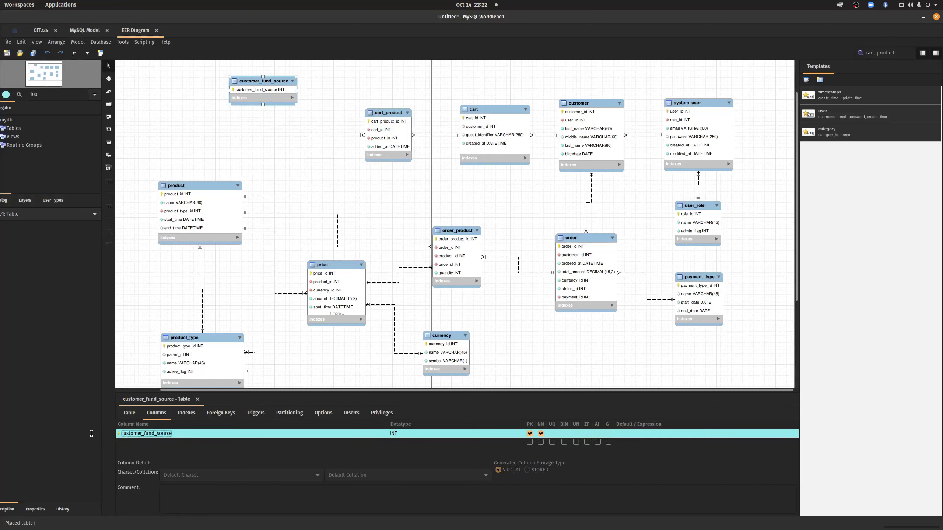
left_click(597, 434)
Step: Add a not-null VARCHAR(45) column called name to the customer_fund_source table
left_click(151, 442)
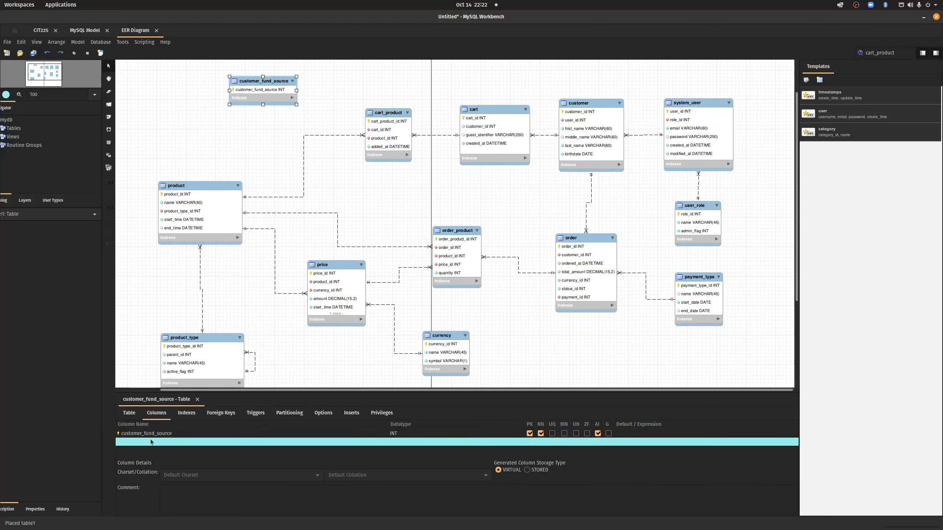
key("Return")
left_click(182, 442)
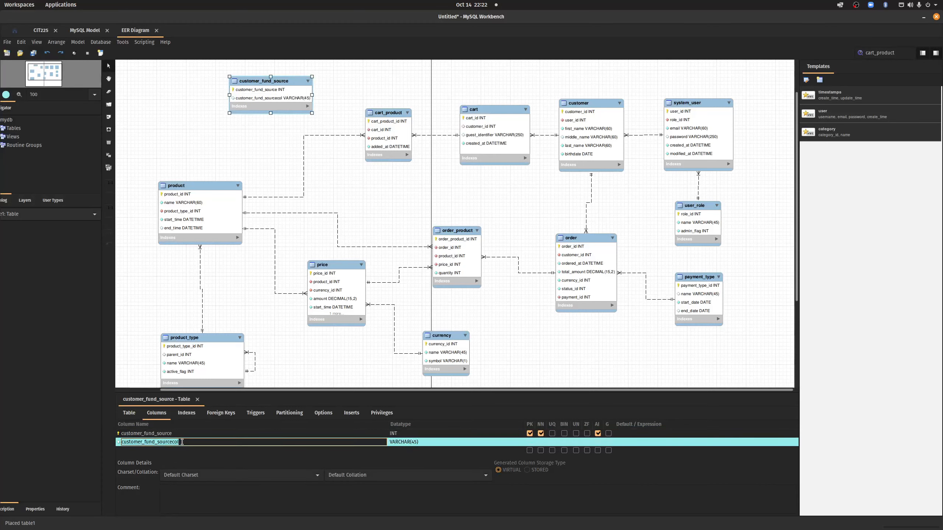
key("BackSpace")
type("name")
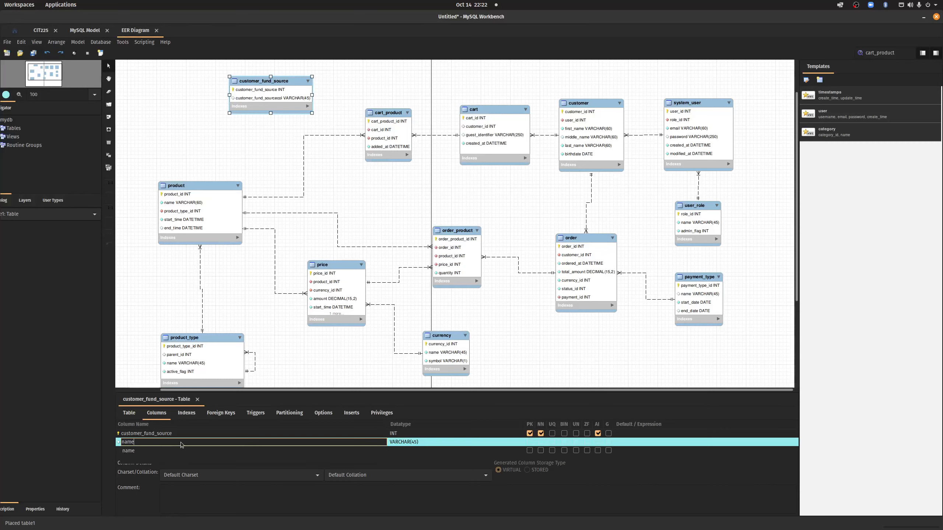
key("Return")
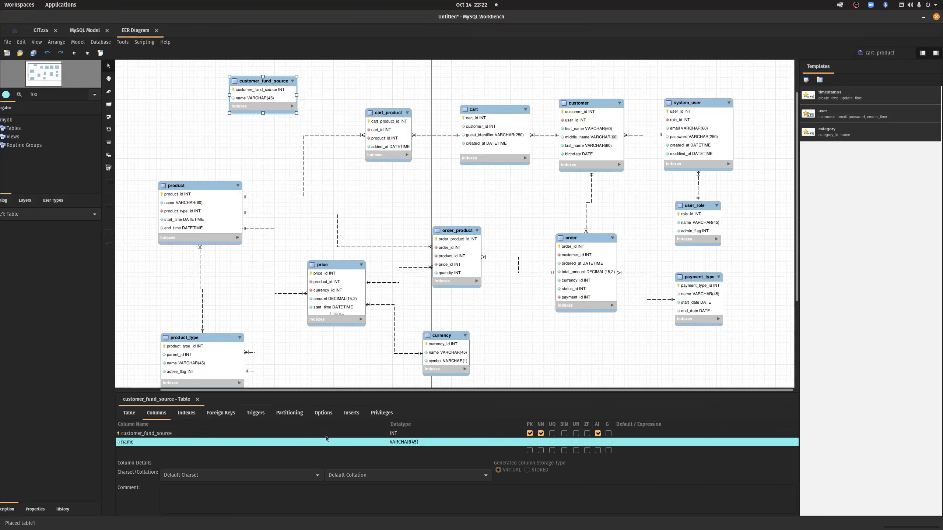
left_click(540, 442)
Step: Set the default value of customer_fund_source's name column to 'My Card'
left_click_drag(286, 392, 287, 292)
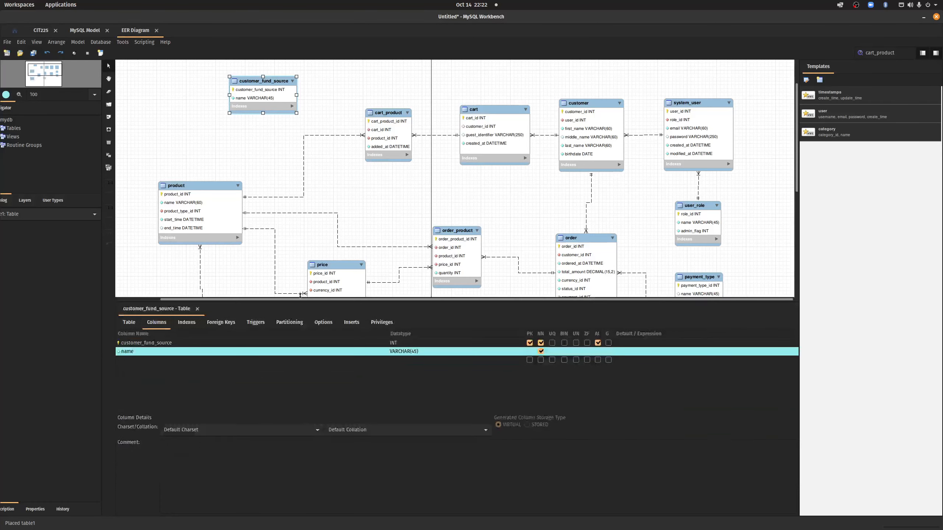
left_click(634, 342)
type("M")
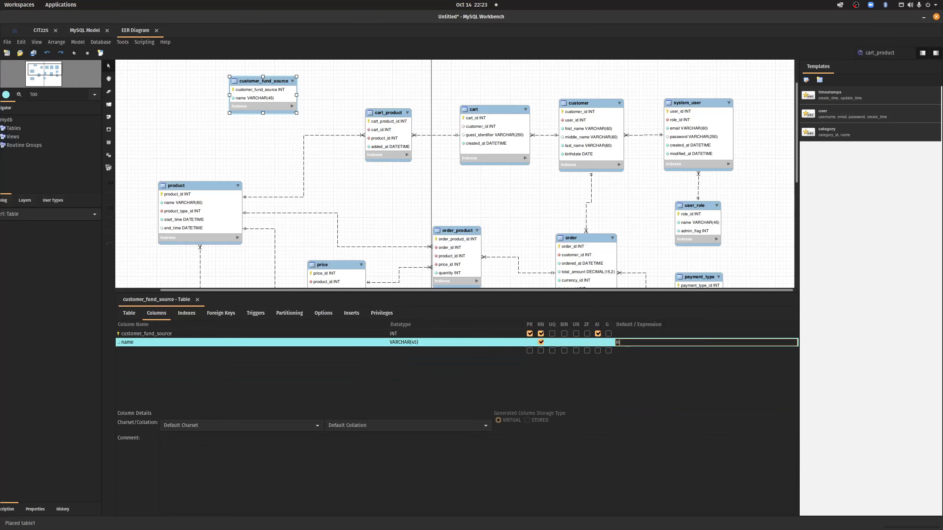
type("y Card")
key("Return")
Step: Add a not-null VARCHAR(50) column named card_number to the customer_fund_source table
left_click(148, 351)
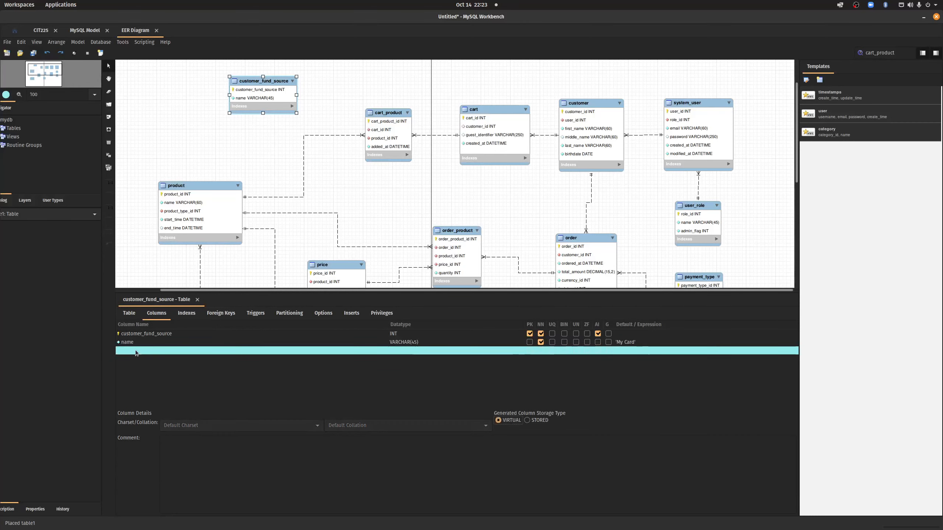
left_click(149, 352)
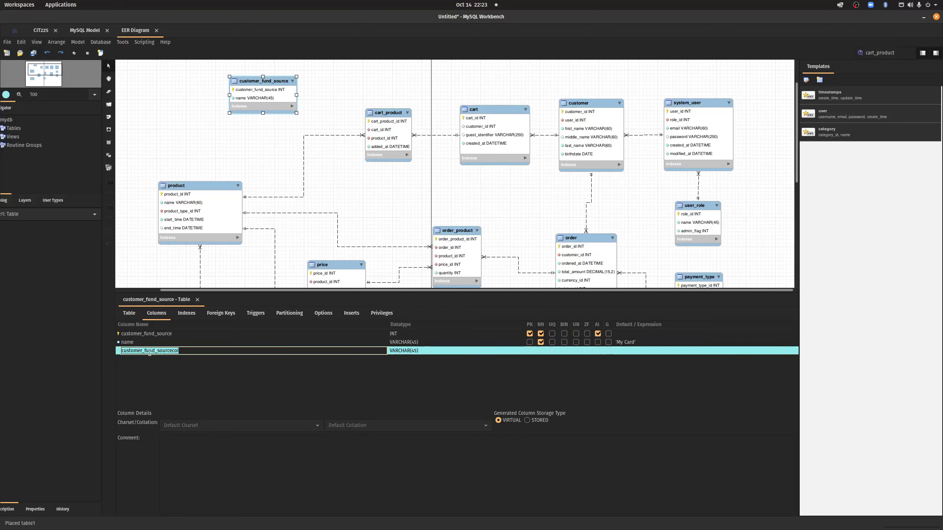
type("card_nu")
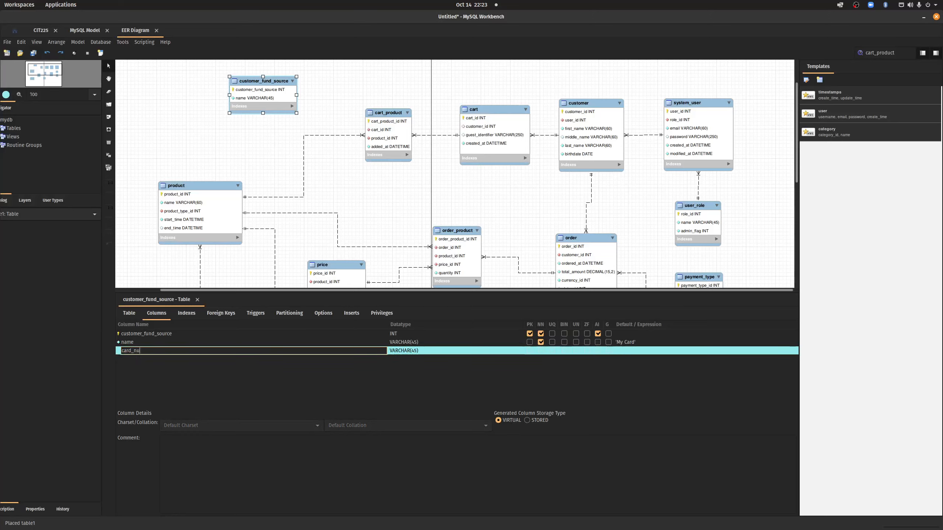
type("mber")
key("Return")
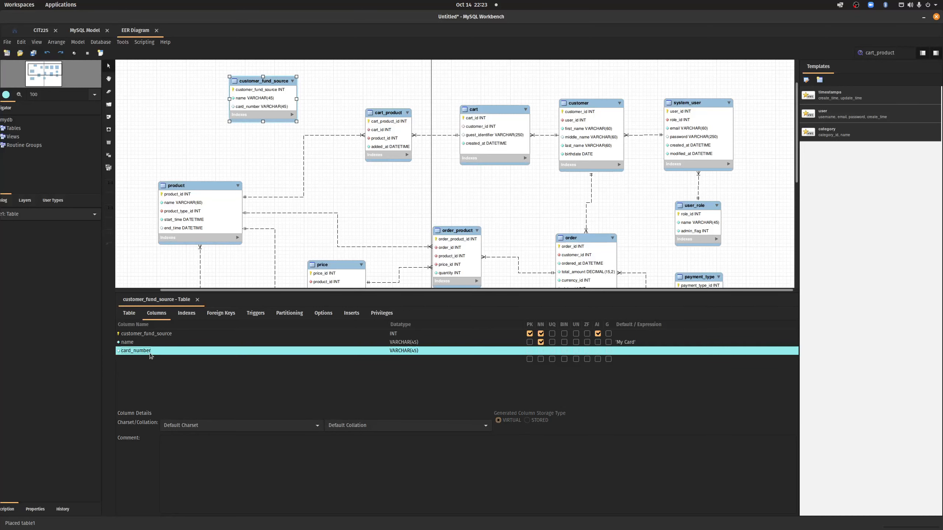
left_click(414, 351)
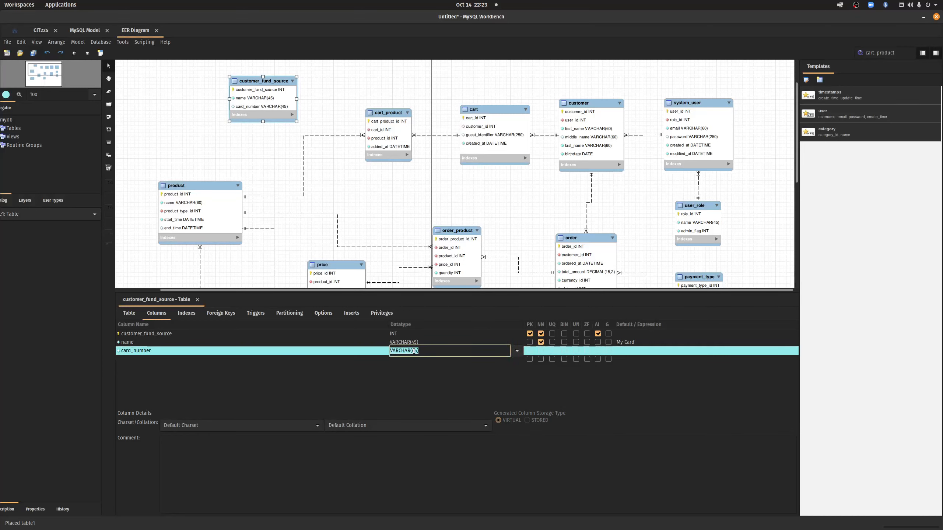
type("VARCH")
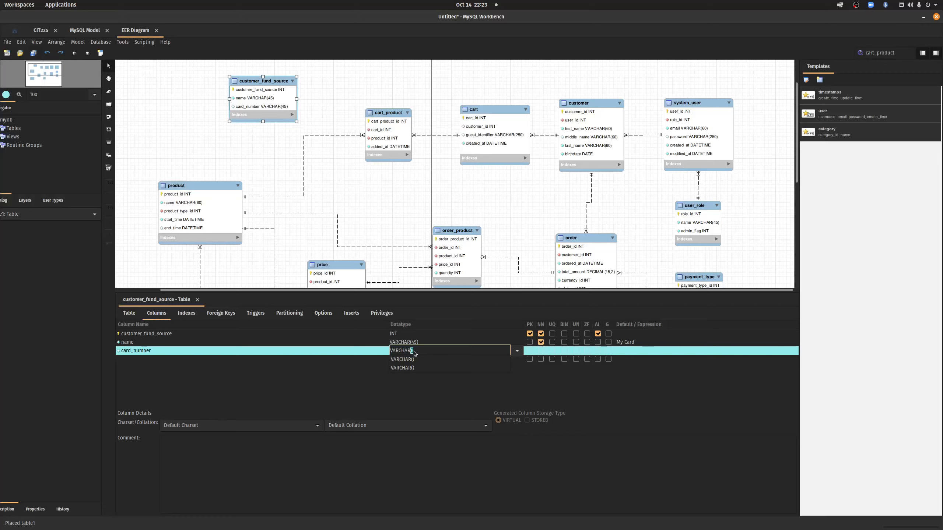
type("AR(50)")
key("Return")
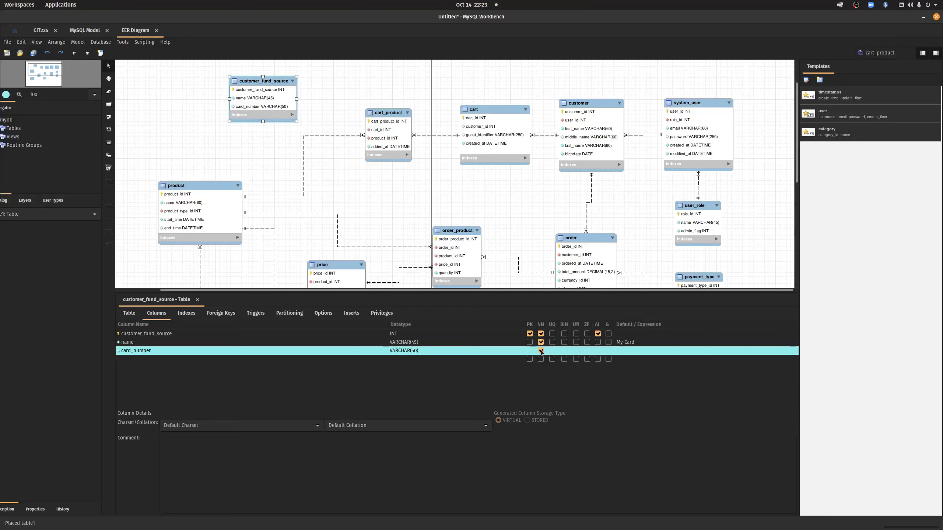
left_click(308, 168)
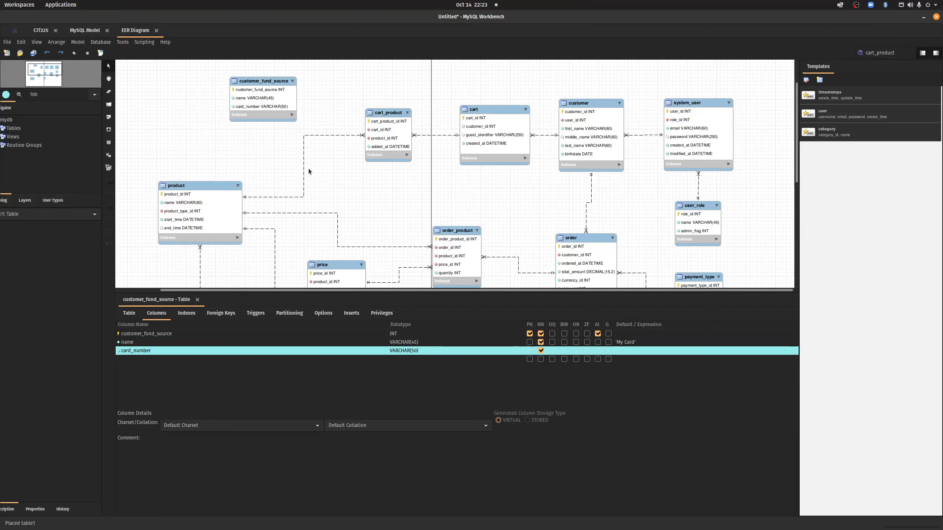
Step: Add a column named customer_id to the customer_fund_source table
left_click(277, 81)
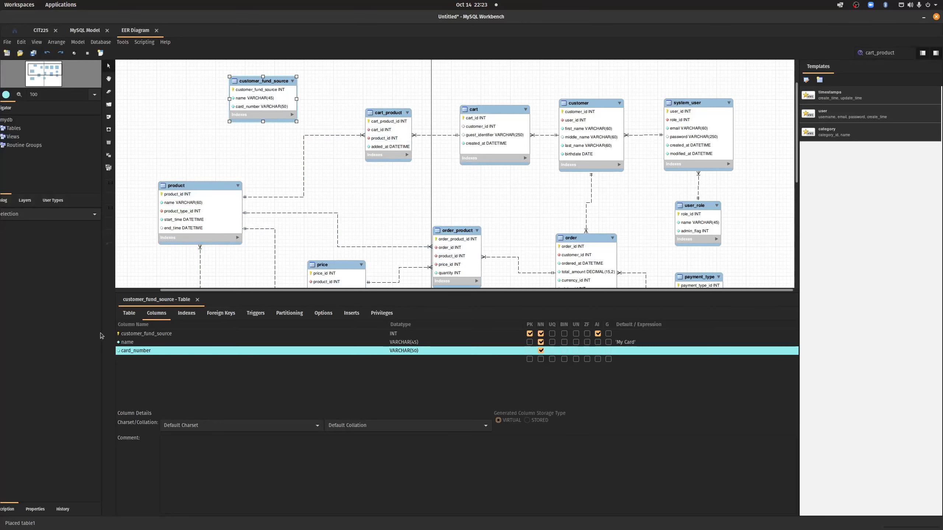
double_click(141, 359)
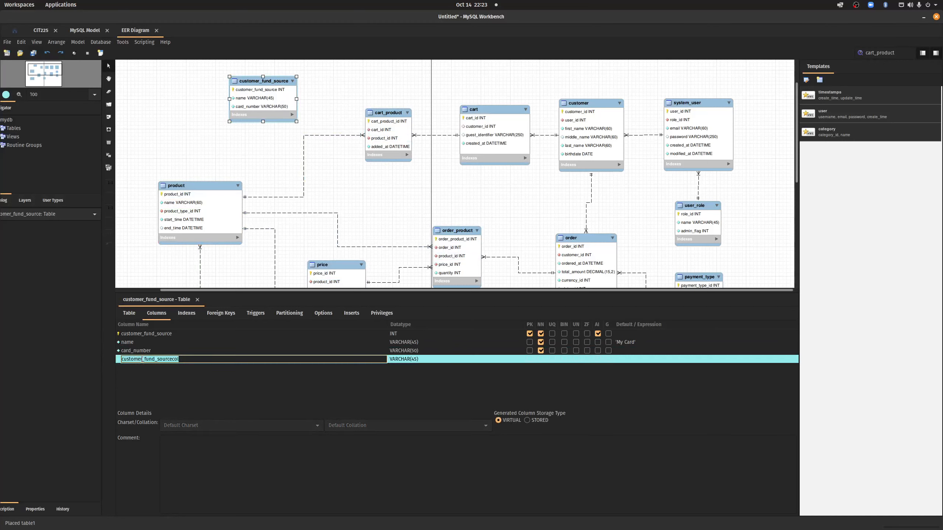
type("customer_id")
key("Return")
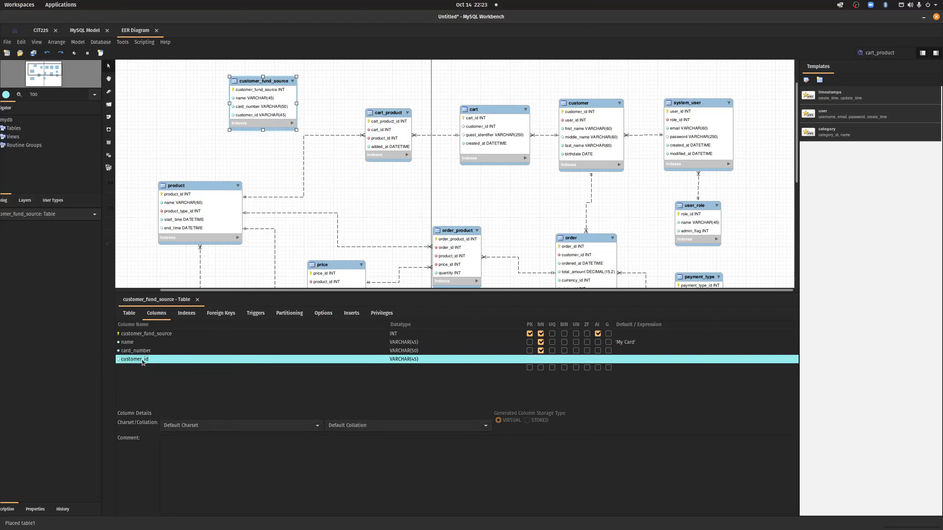
Step: Add another column named sa at the end of the customer_fund_source table
double_click(148, 367)
type("s")
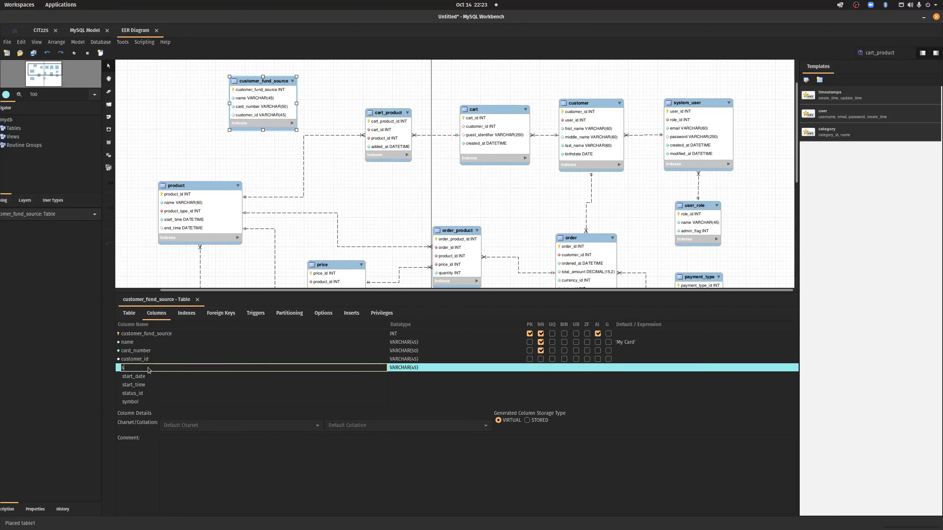
type("a")
key("Return")
Step: Move the customer_id column directly below the primary key and delete the stray sa column
left_click_drag(149, 359, 150, 340)
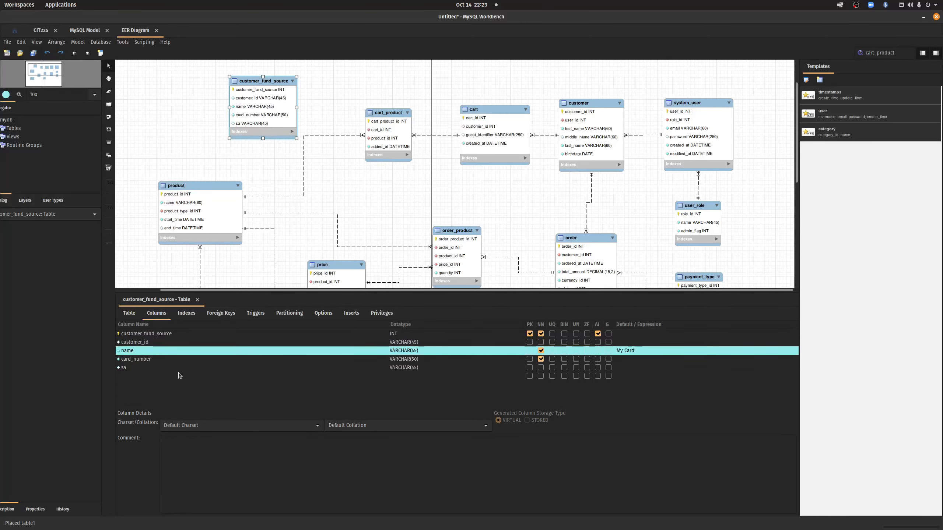
left_click(155, 367)
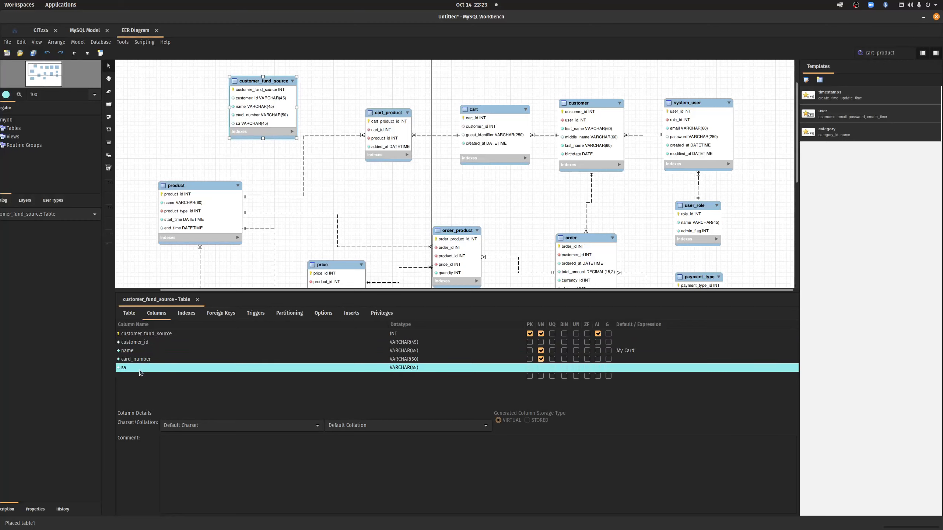
right_click(140, 369)
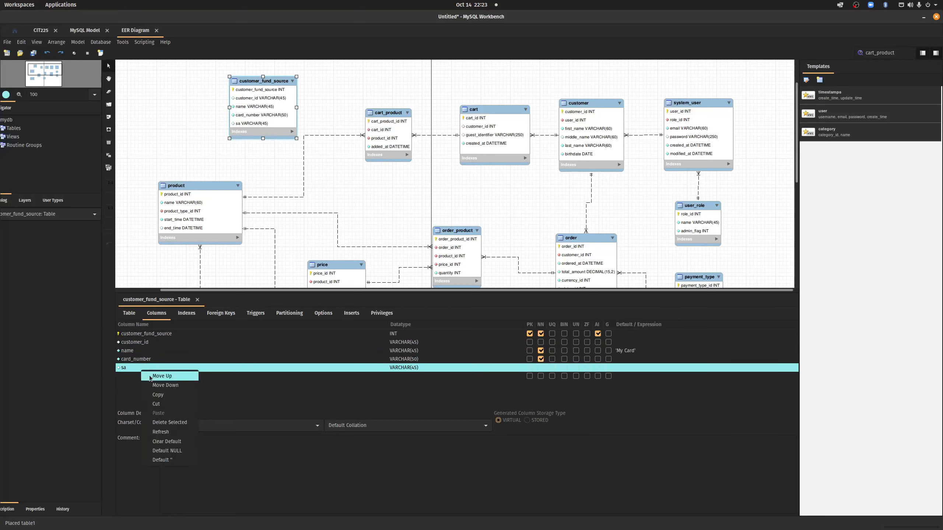
left_click(168, 423)
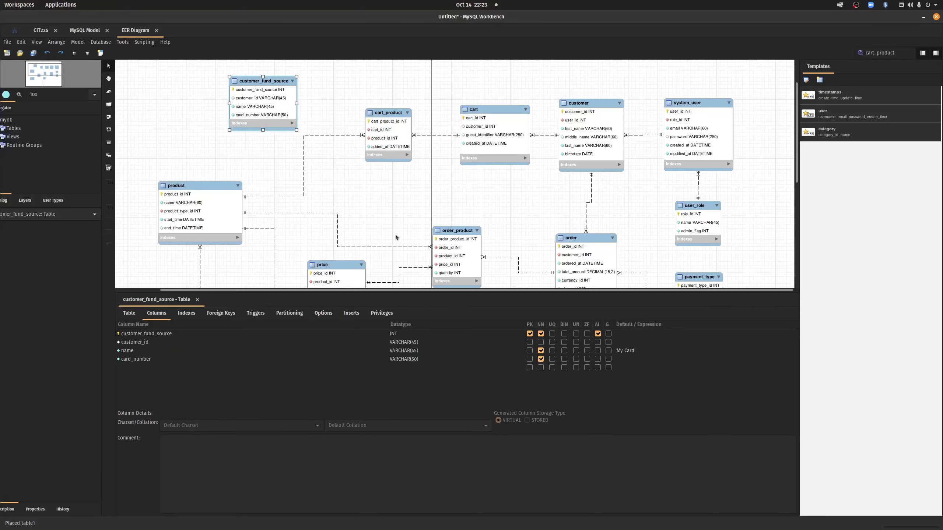
Step: Add a foreign key to customer_fund_source that references the customer table
left_click(225, 313)
left_click(172, 334)
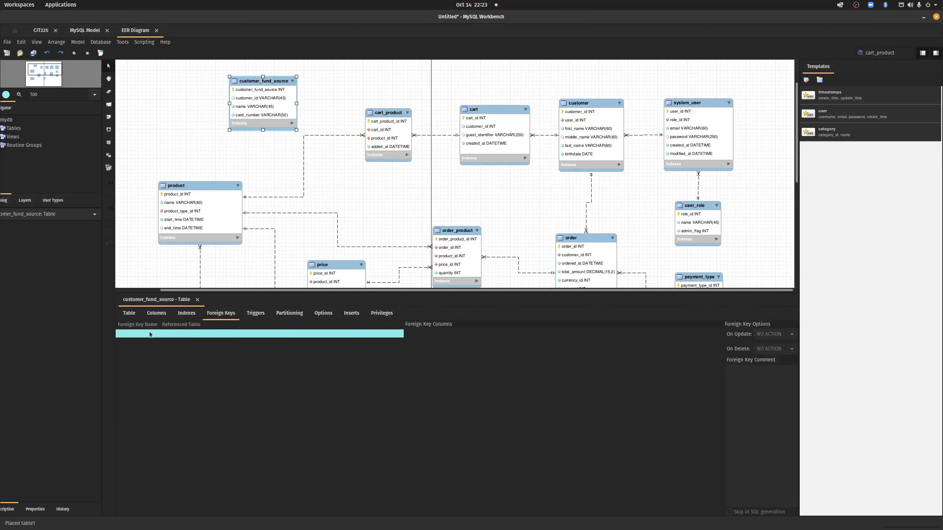
left_click(225, 336)
left_click(227, 337)
left_click(223, 390)
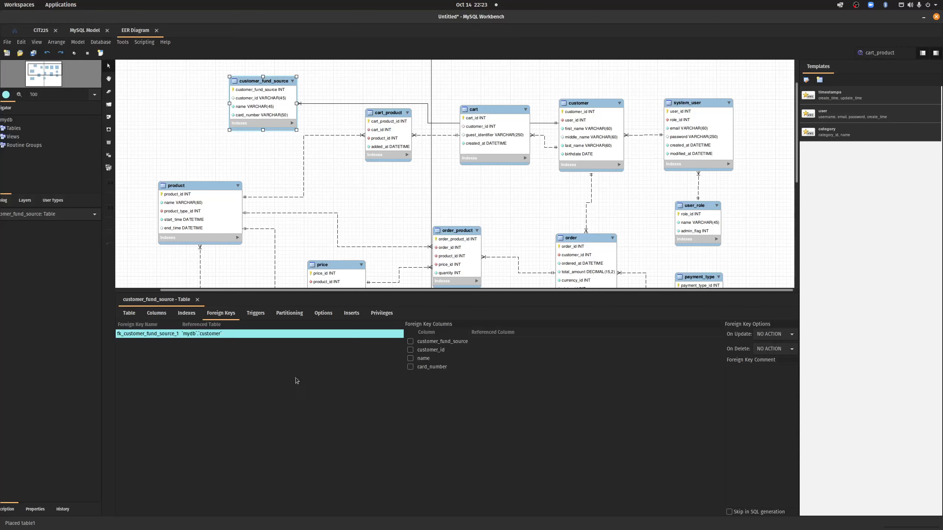
Step: Try to assign customer_id as the column of the foreign key to customer
left_click(411, 350)
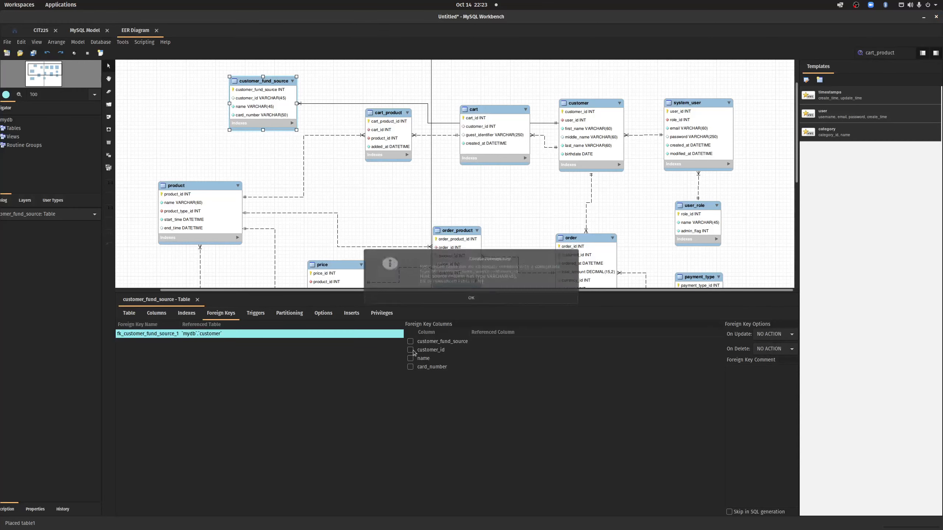
left_click(470, 305)
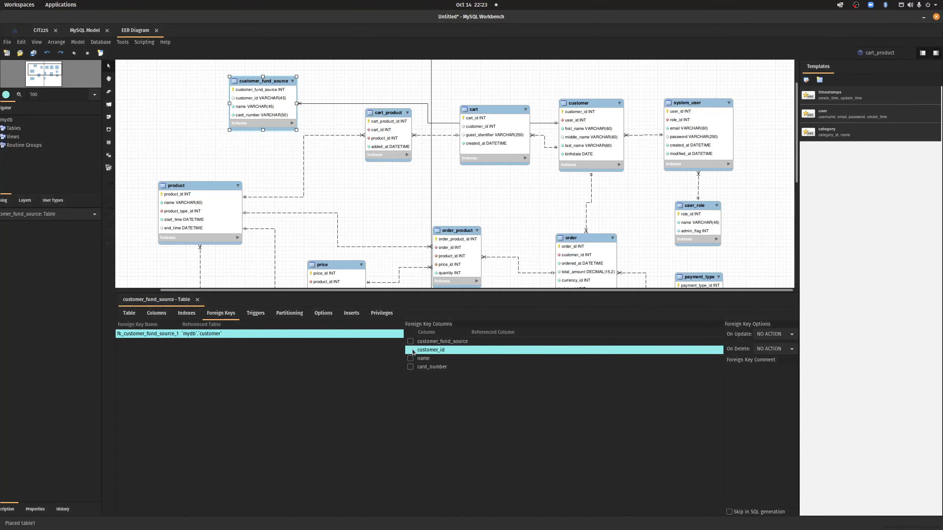
left_click(411, 350)
left_click(463, 304)
Step: Set the datatype of customer_fund_source's customer_id column to INT
left_click(167, 313)
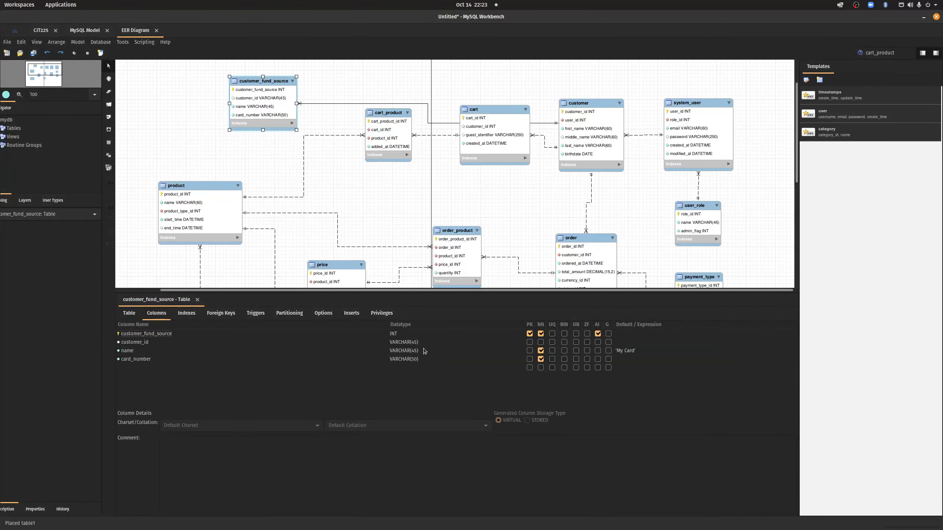
double_click(406, 342)
type("INT")
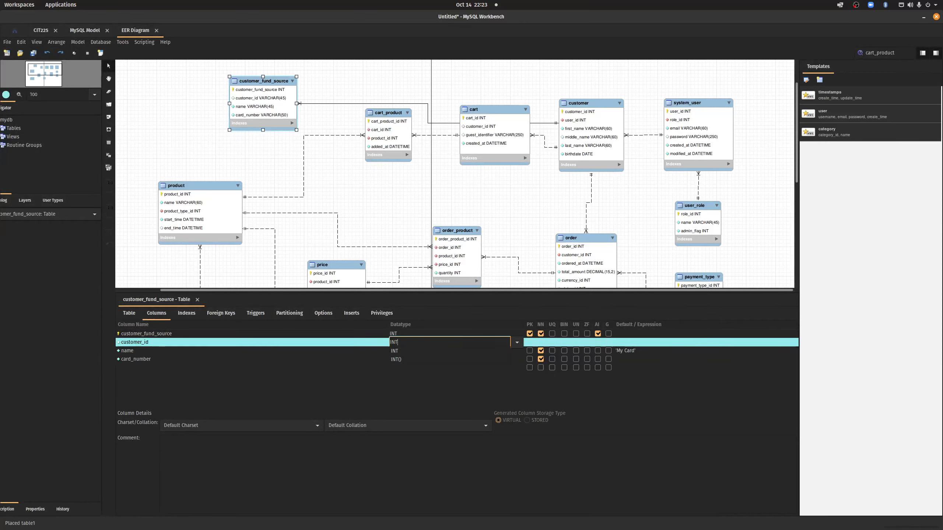
key("Return")
Step: Map customer_fund_source's customer_id column to customer_id in the foreign key referencing customer
left_click(230, 316)
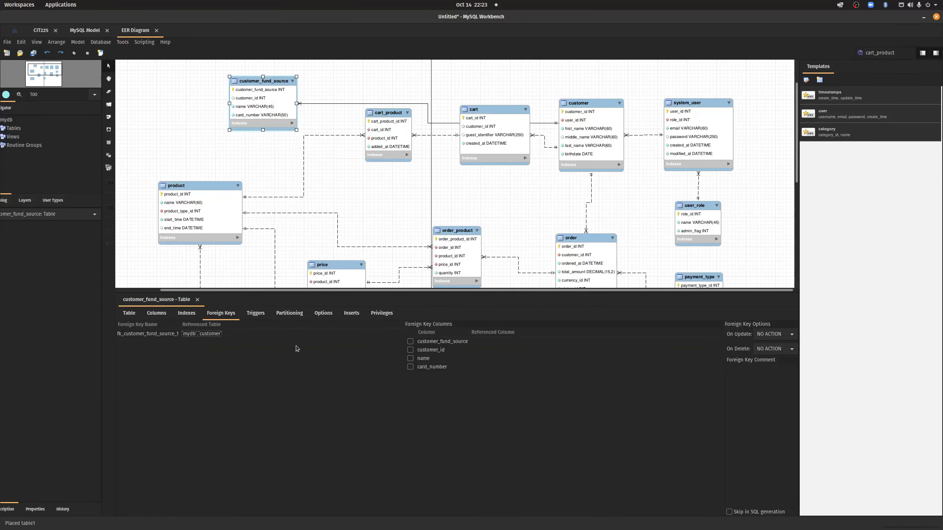
left_click(410, 350)
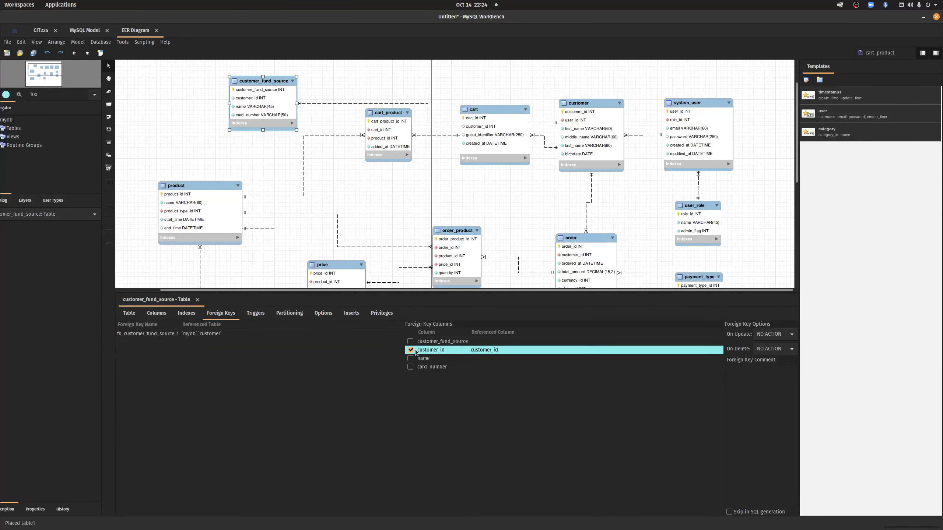
left_click(336, 127)
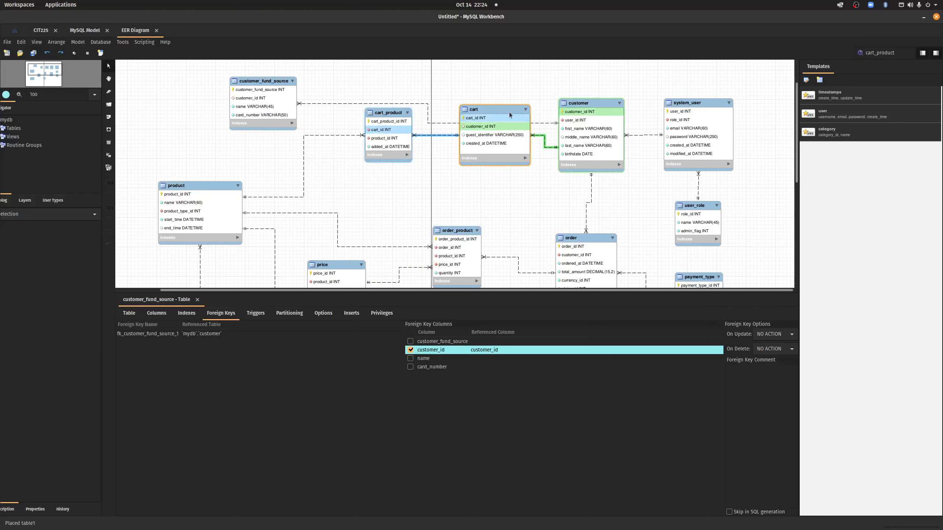
Step: Shift the cart and cart_product tables down and place customer_fund_source above cart, beside the customer table
left_click_drag(509, 112, 497, 146)
left_click_drag(388, 113, 372, 148)
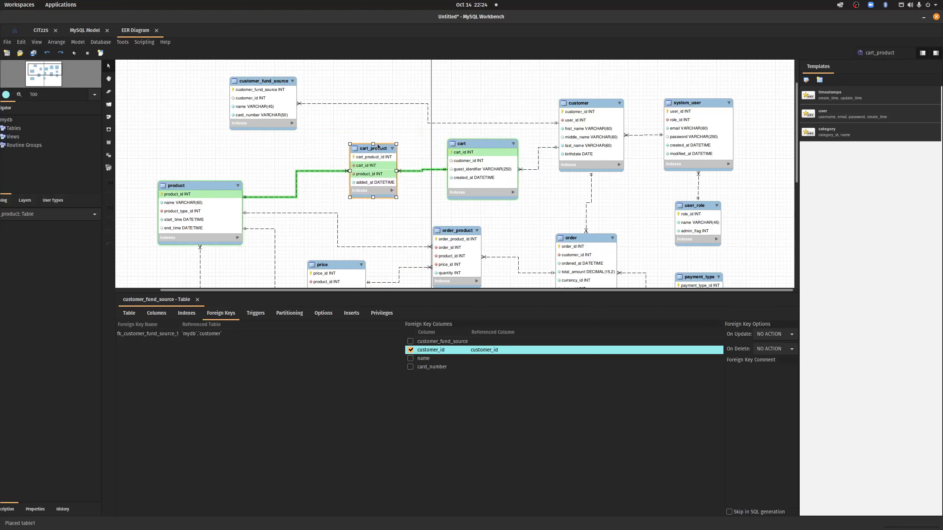
left_click(264, 80)
left_click_drag(265, 81, 481, 76)
left_click(679, 227)
Step: Add an INT column named fund_source_id to the order table
scroll(664, 224, "down", 2)
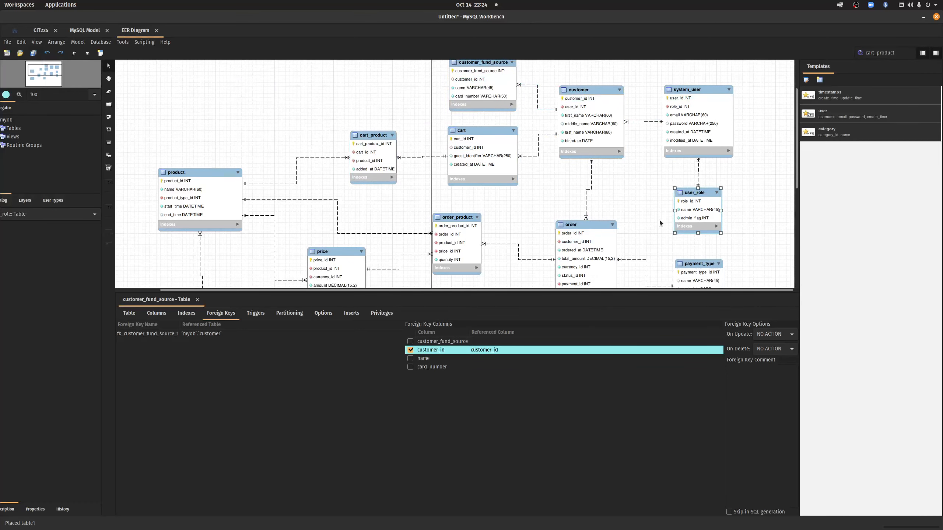
left_click(587, 219)
double_click(586, 218)
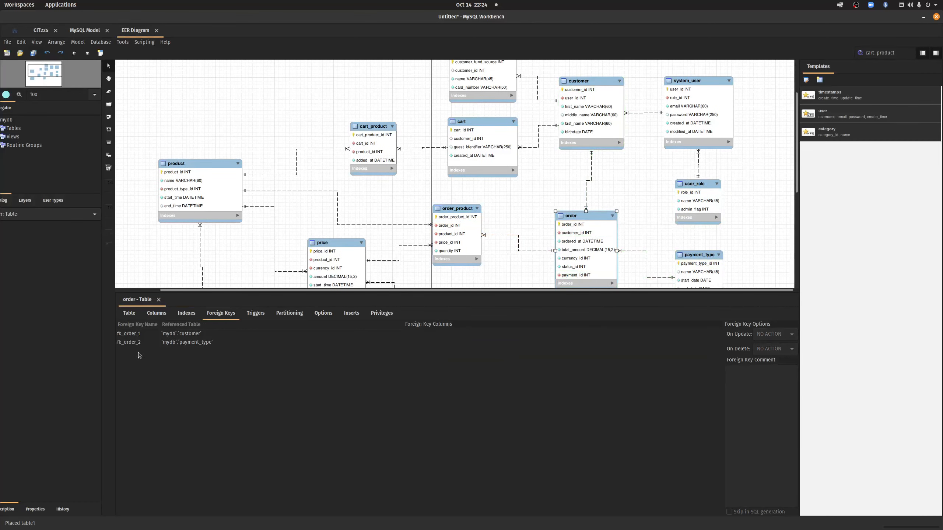
left_click(154, 313)
left_click(149, 393)
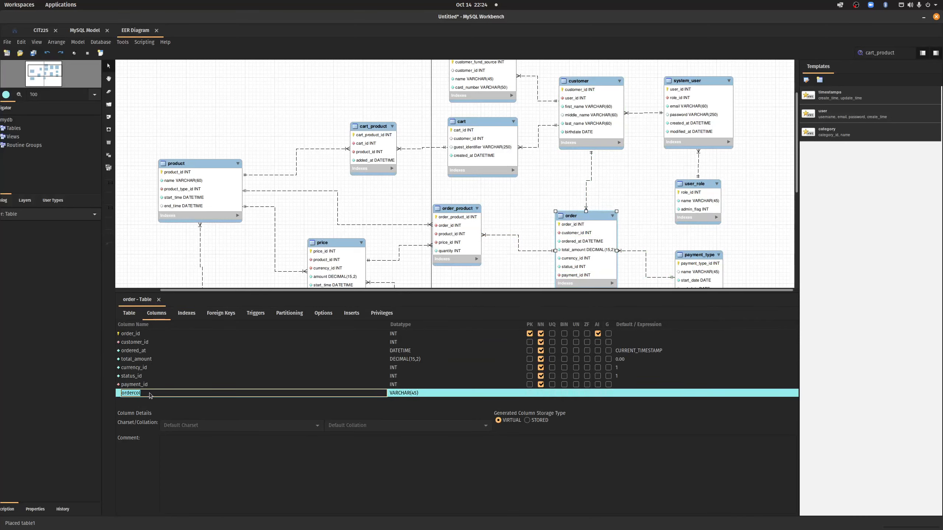
type("fund_source_id")
key("Return")
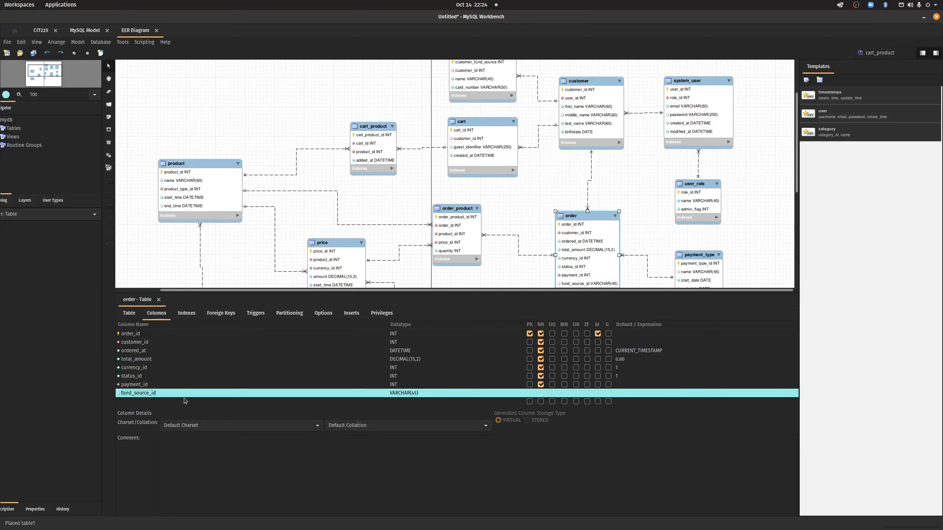
left_click(411, 393)
triple_click(410, 393)
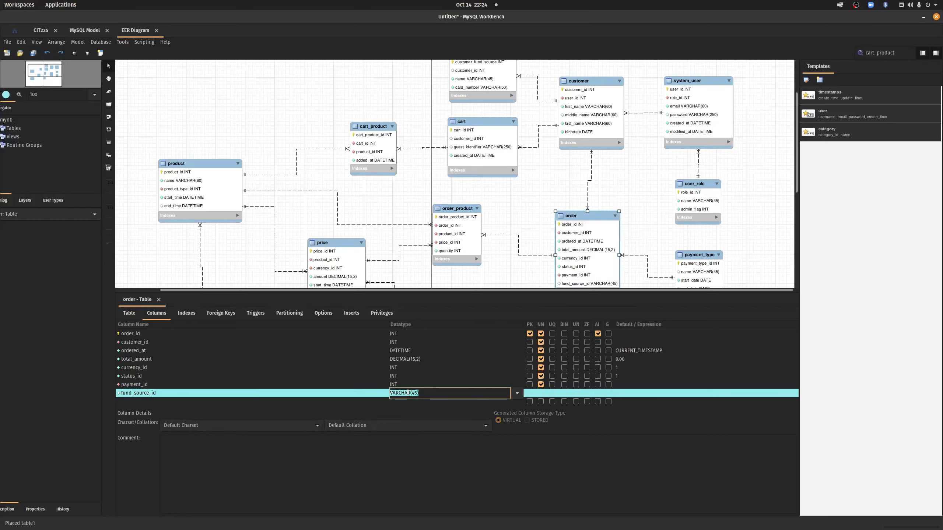
type("INT")
key("Return")
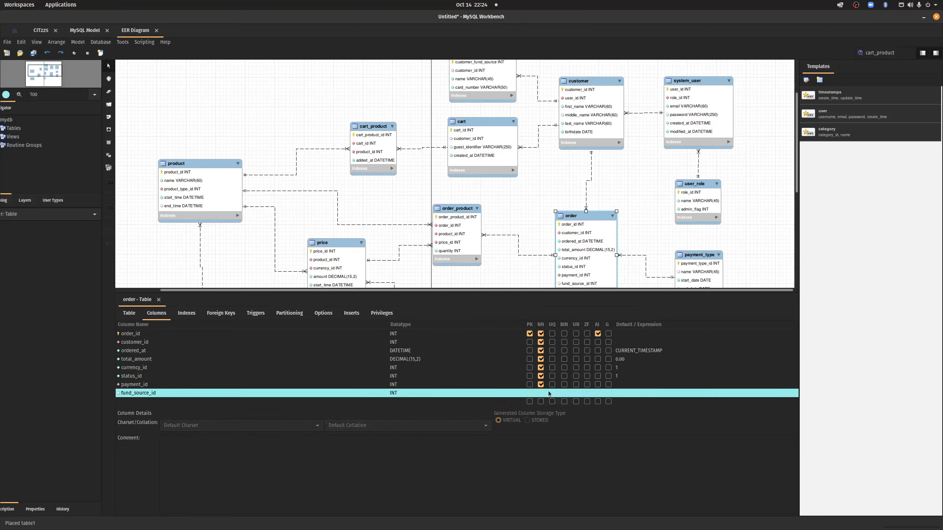
Step: Add a third foreign key to the order table that references customer_fund_source through the fund_source_id column
left_click(221, 313)
left_click(126, 351)
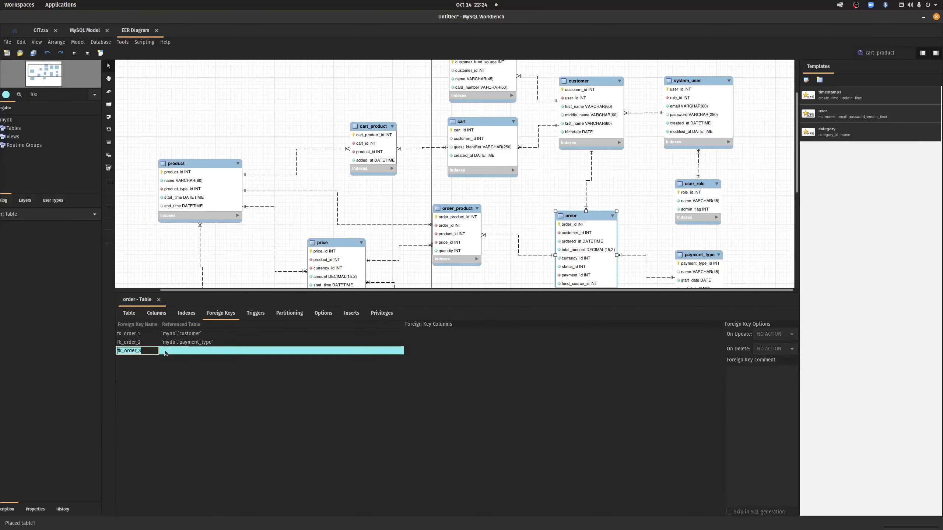
left_click(193, 351)
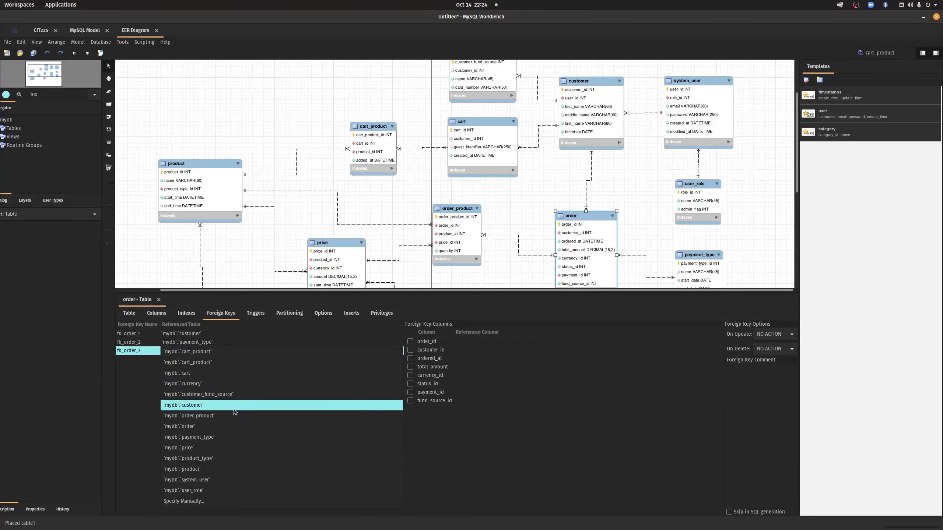
left_click(225, 394)
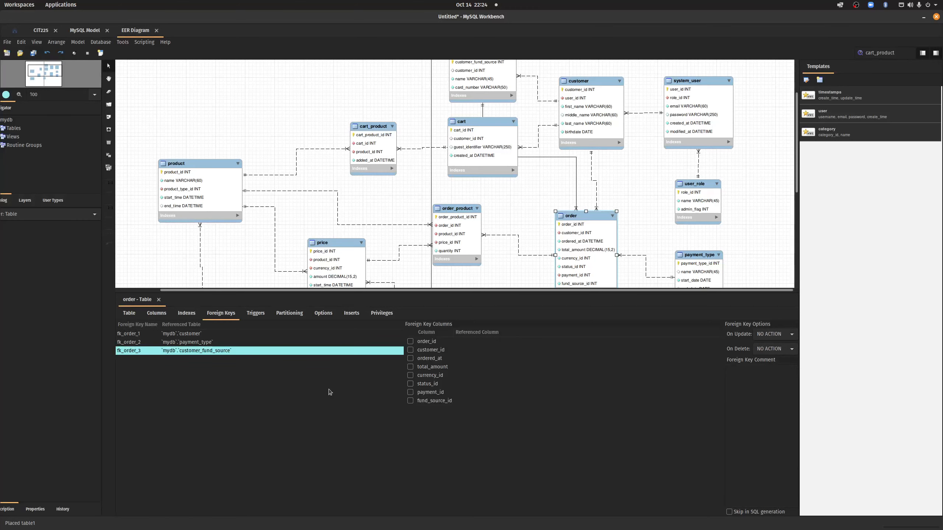
left_click(411, 401)
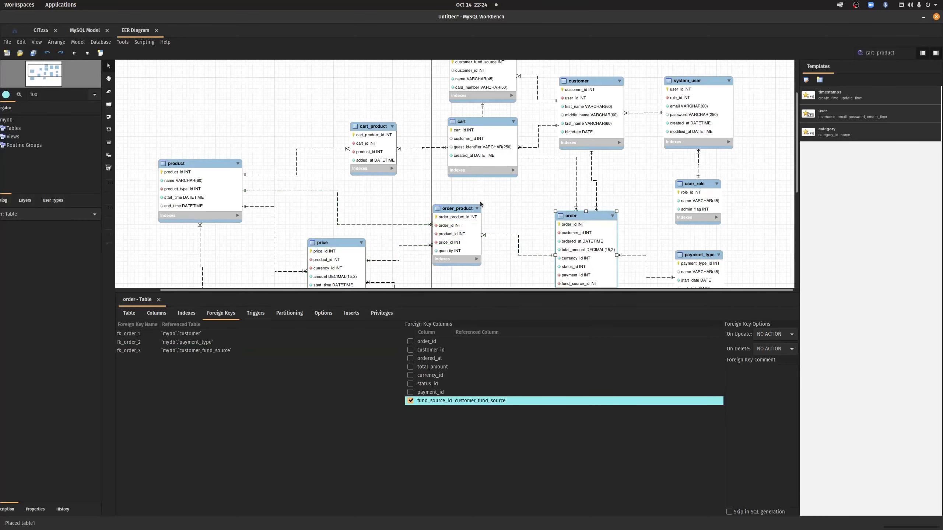
left_click(500, 200)
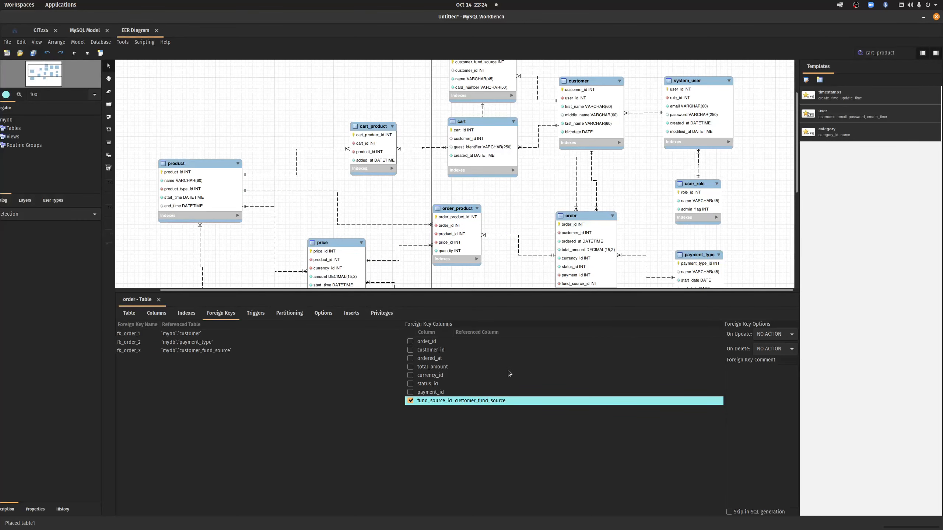
Step: Rename the primary key column of the customer_fund_source table to fund_source_id
scroll(498, 215, "up", 2)
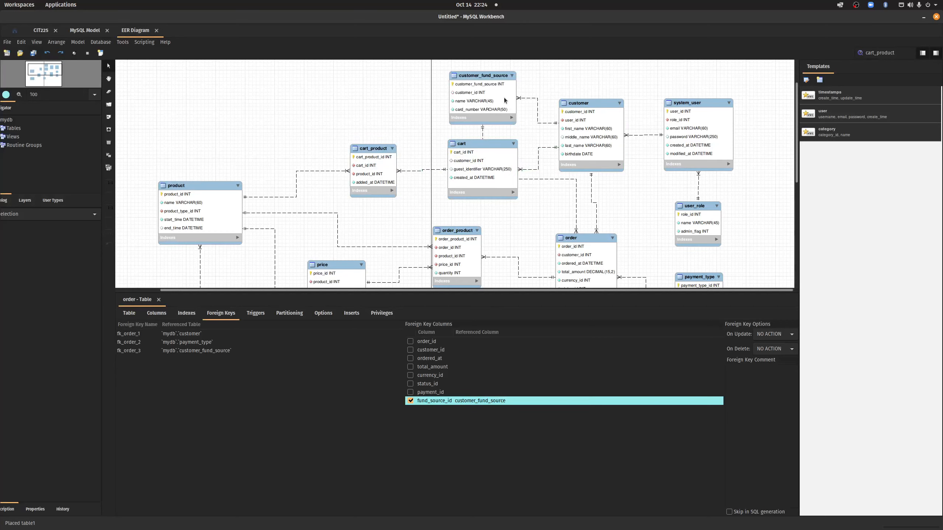
double_click(485, 76)
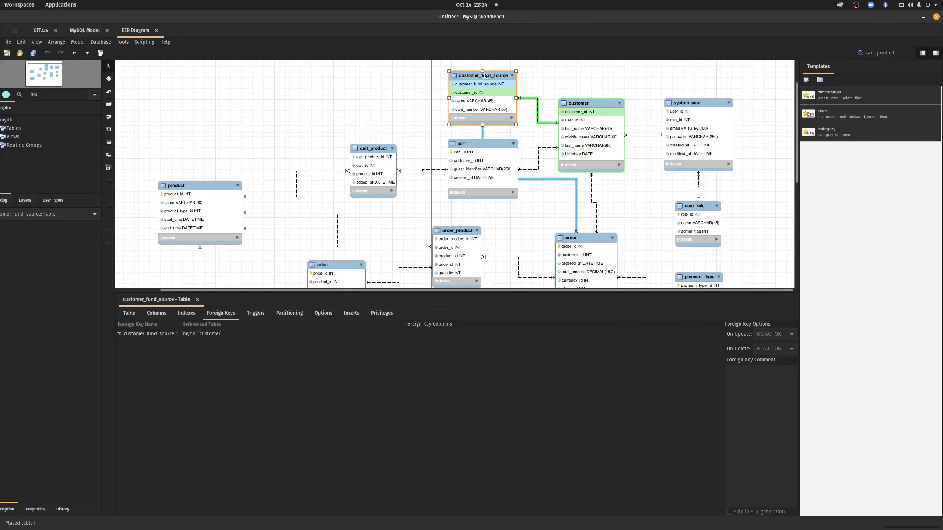
left_click(157, 314)
left_click(156, 334)
left_click(156, 334)
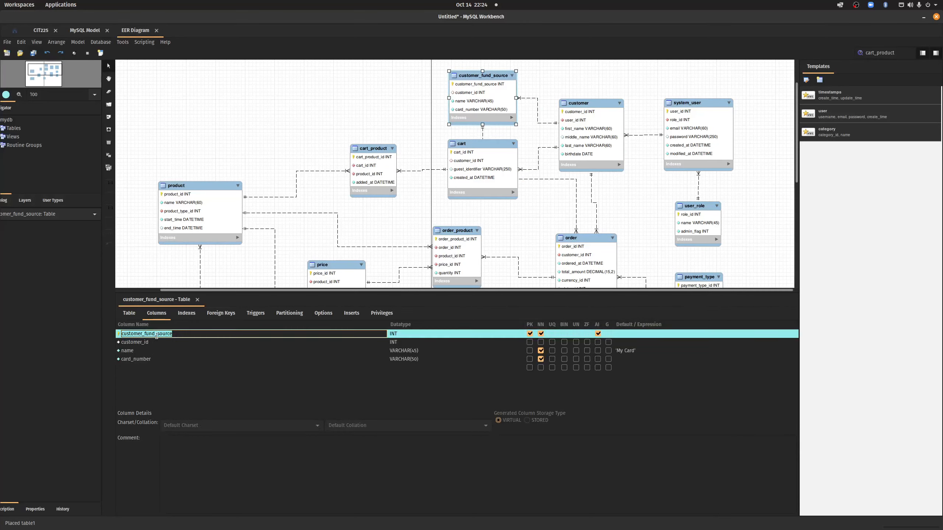
type("fund")
key("Return")
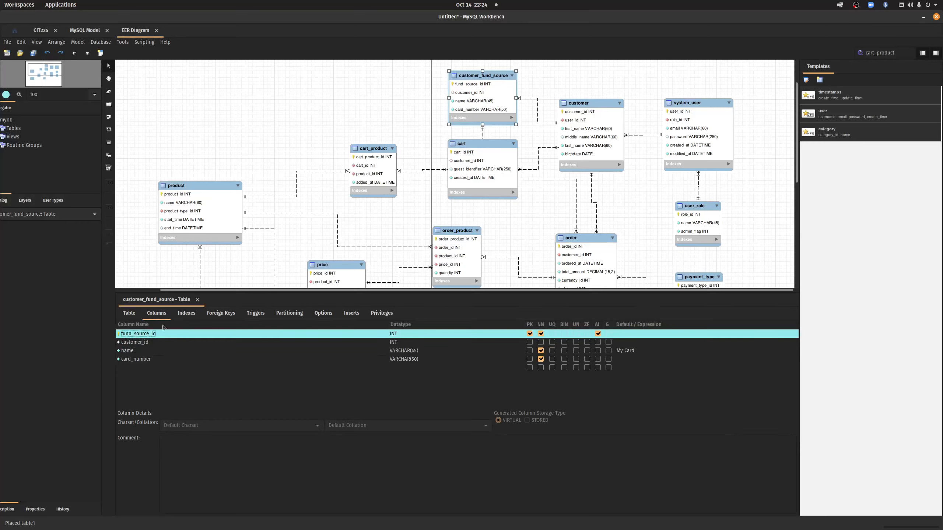
left_click(321, 124)
Step: Place customer_fund_source between the order and user_role tables, shifting user_role and system_user to the right to make room
left_click_drag(504, 85, 750, 217)
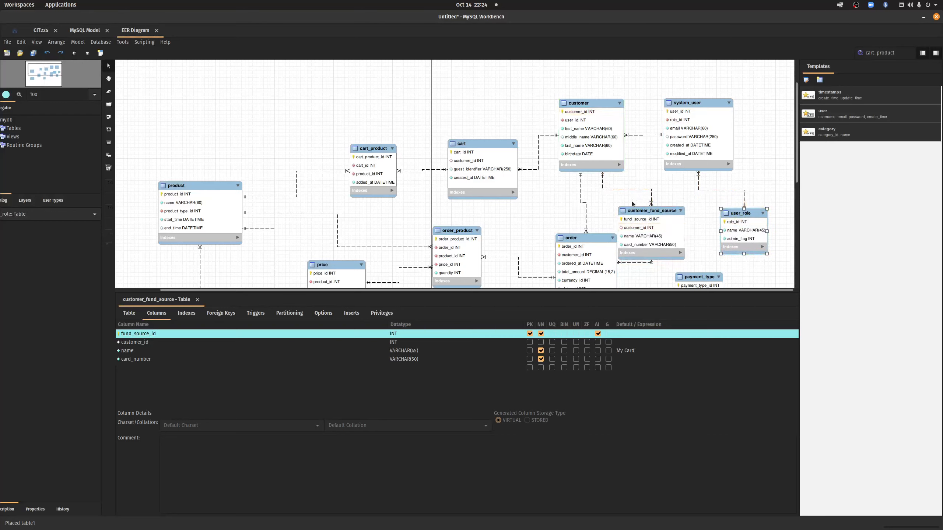
left_click_drag(646, 213, 660, 211)
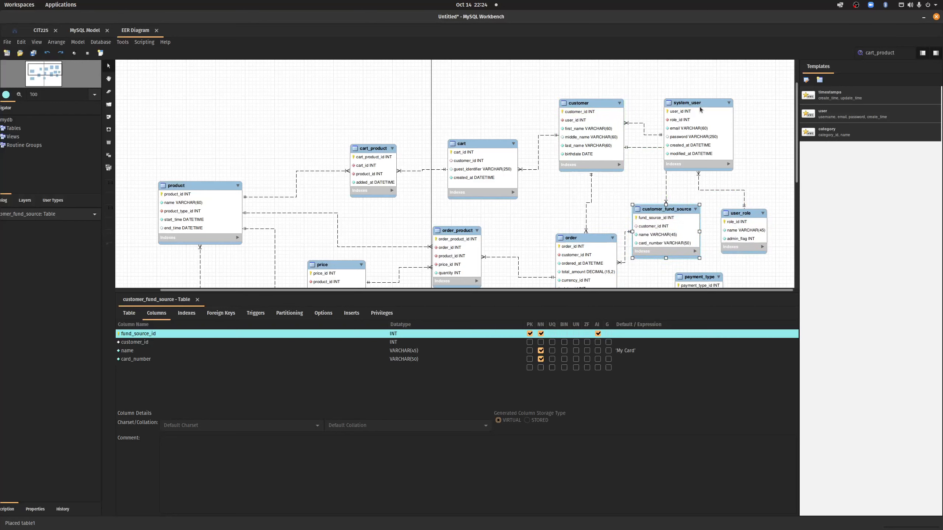
left_click_drag(700, 107, 731, 100)
left_click(679, 185)
scroll(670, 199, "down", 2)
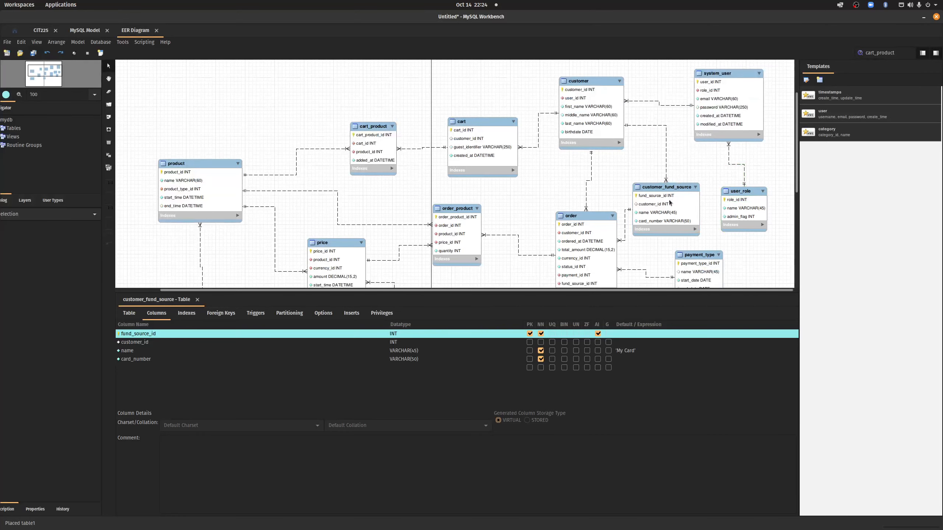
Step: Shrink the table editor to enlarge the diagram area and shift order_product slightly up and left
left_click_drag(560, 294, 532, 503)
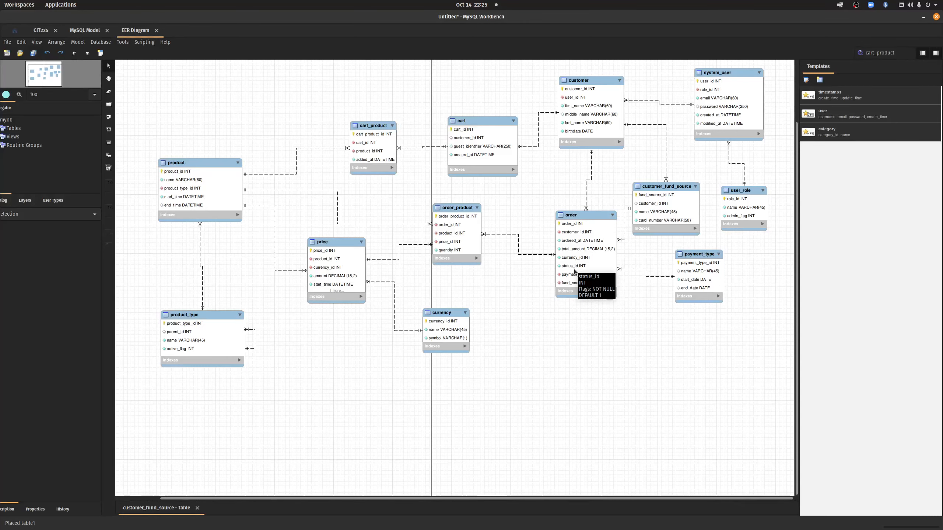
scroll(574, 271, "left", 1)
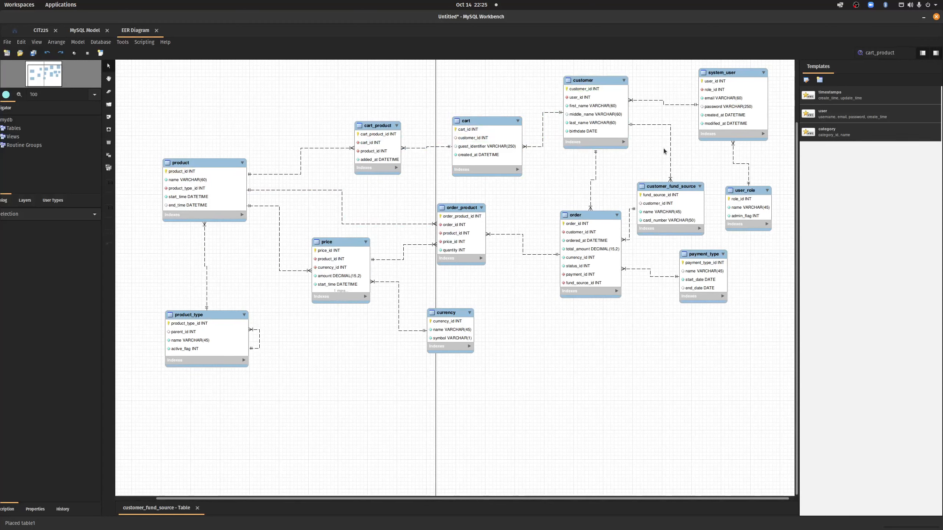
left_click_drag(456, 209, 433, 207)
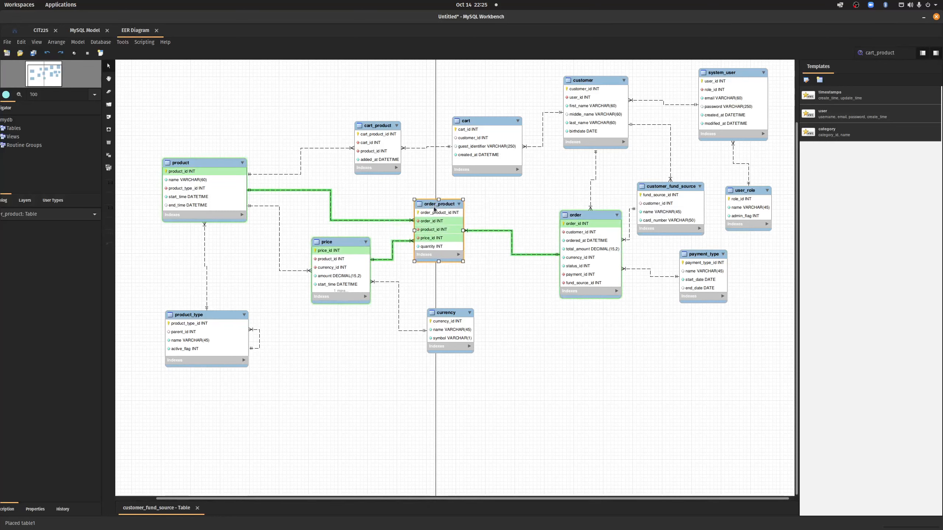
left_click(523, 330)
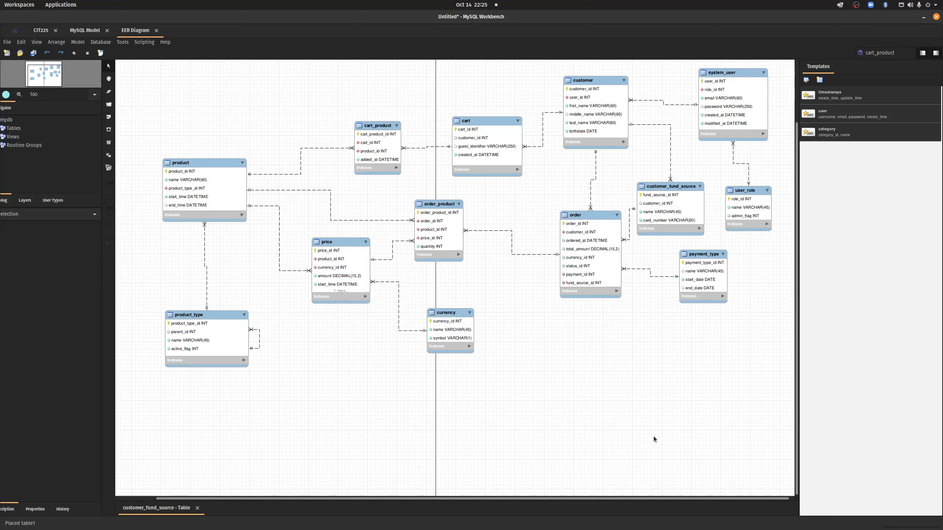
mouse_move(258, 343)
left_click(105, 43)
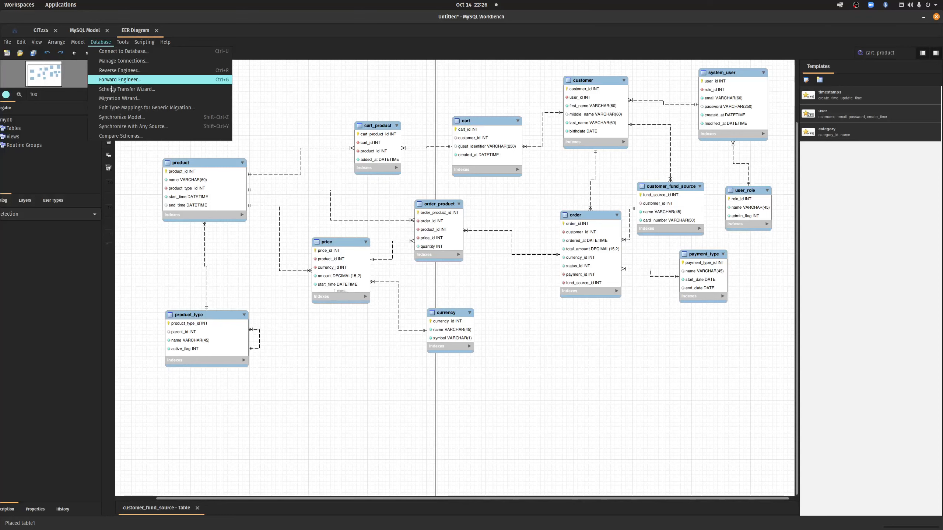
left_click(591, 436)
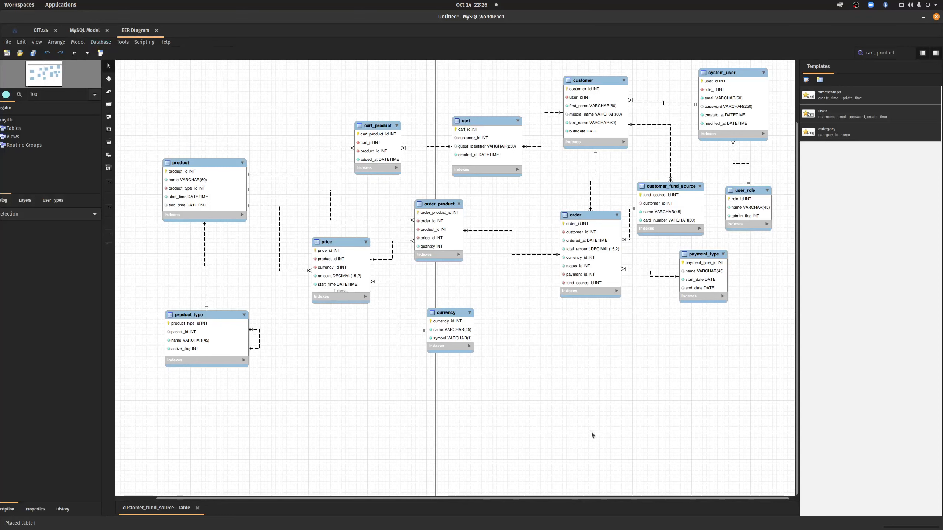